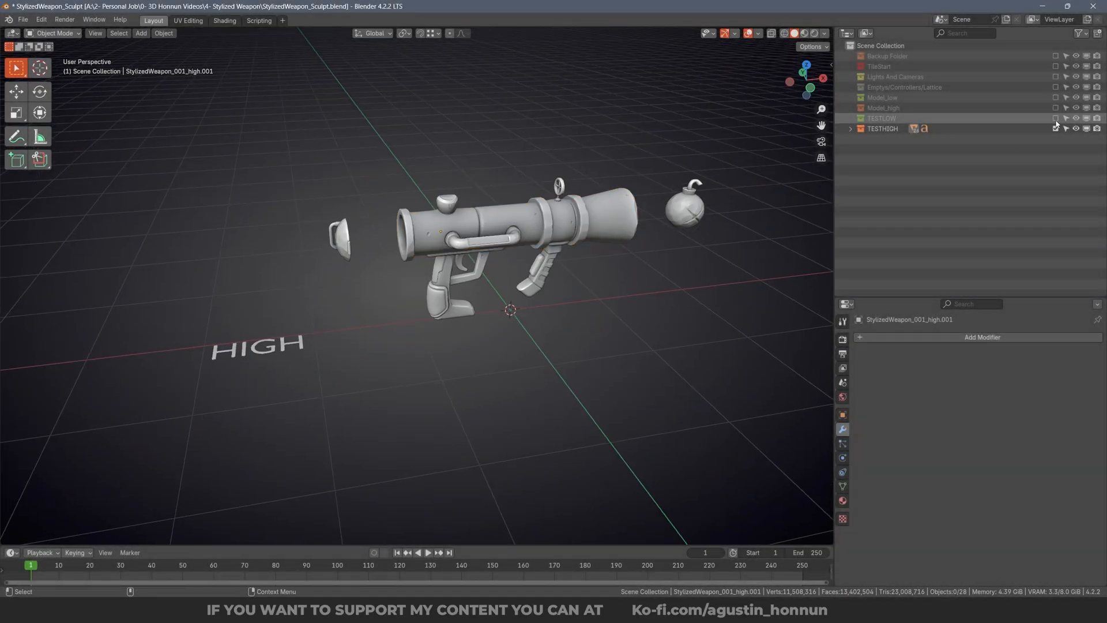
# Show the TESTLOW collection alongside TESTHIGH and examine the high-poly weapon's barrel, end cap and grip from several sides.
pyautogui.moveTo(357, 215); pyautogui.dragTo(472, 243, button='middle')
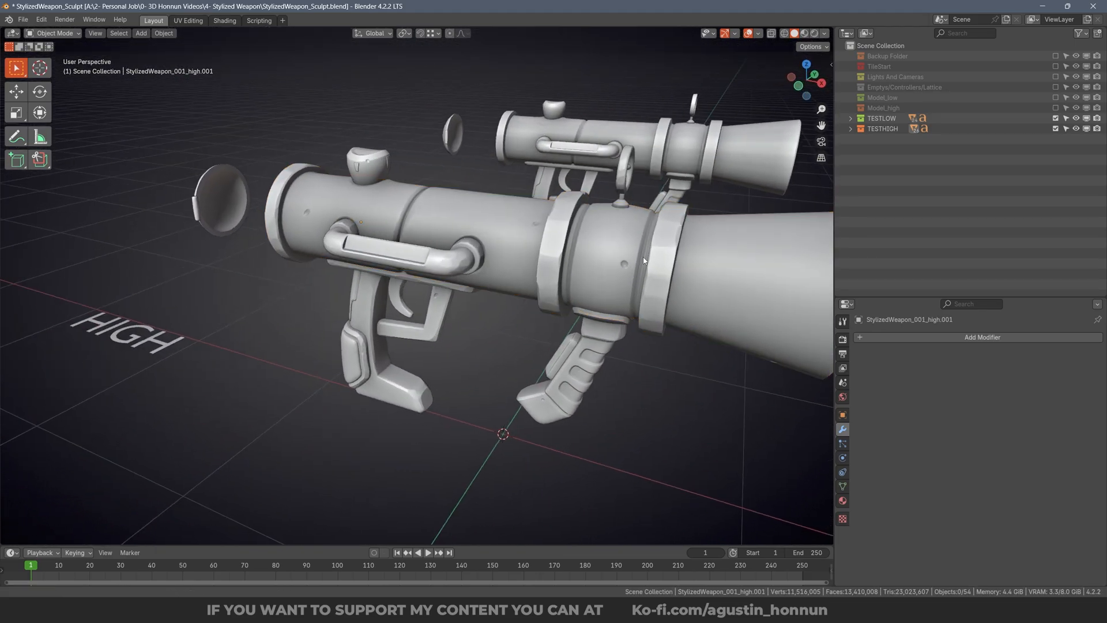
pyautogui.moveTo(490, 236); pyautogui.dragTo(630, 220, button='middle')
pyautogui.hotkey('shift', '`')
pyautogui.press('a')
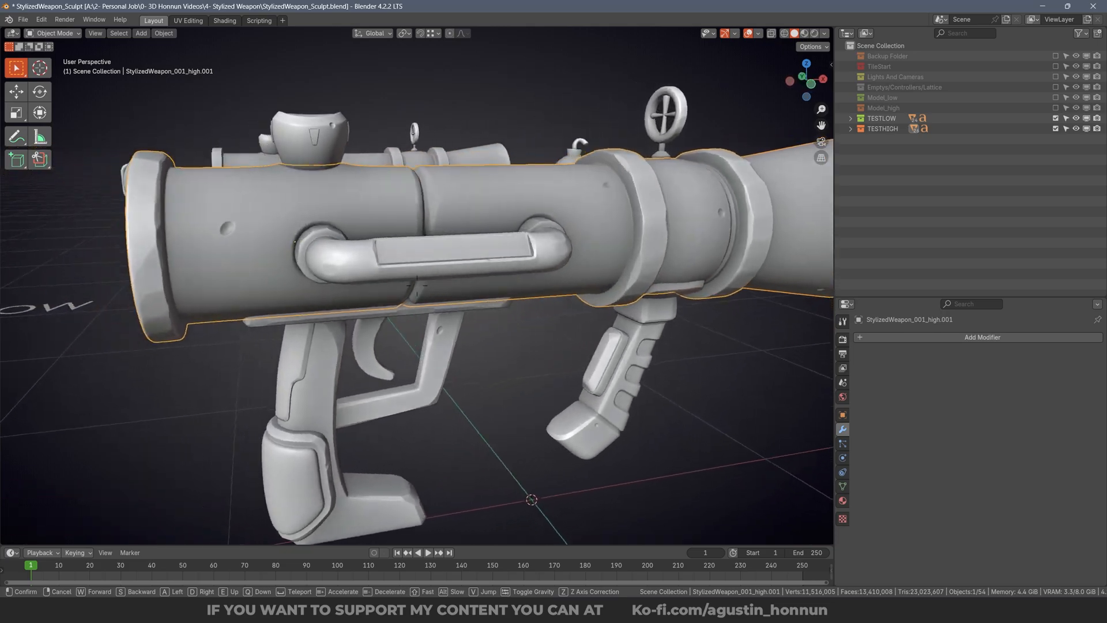
pyautogui.press('s')
pyautogui.press('a')
pyautogui.press('w')
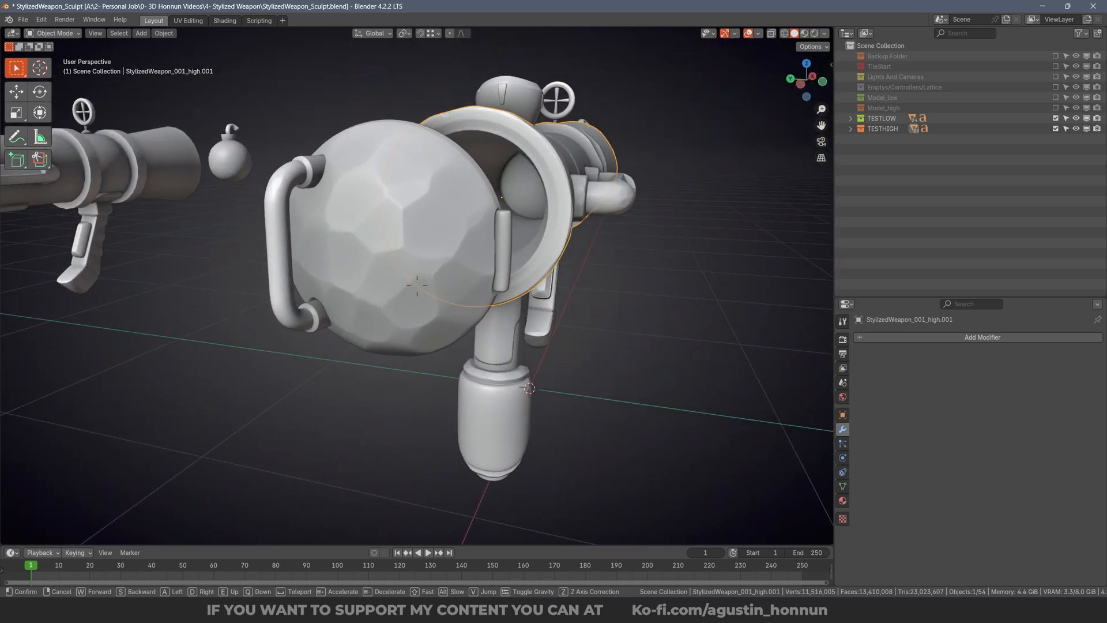
pyautogui.press('d')
pyautogui.press('d')
pyautogui.press('q')
pyautogui.press('w')
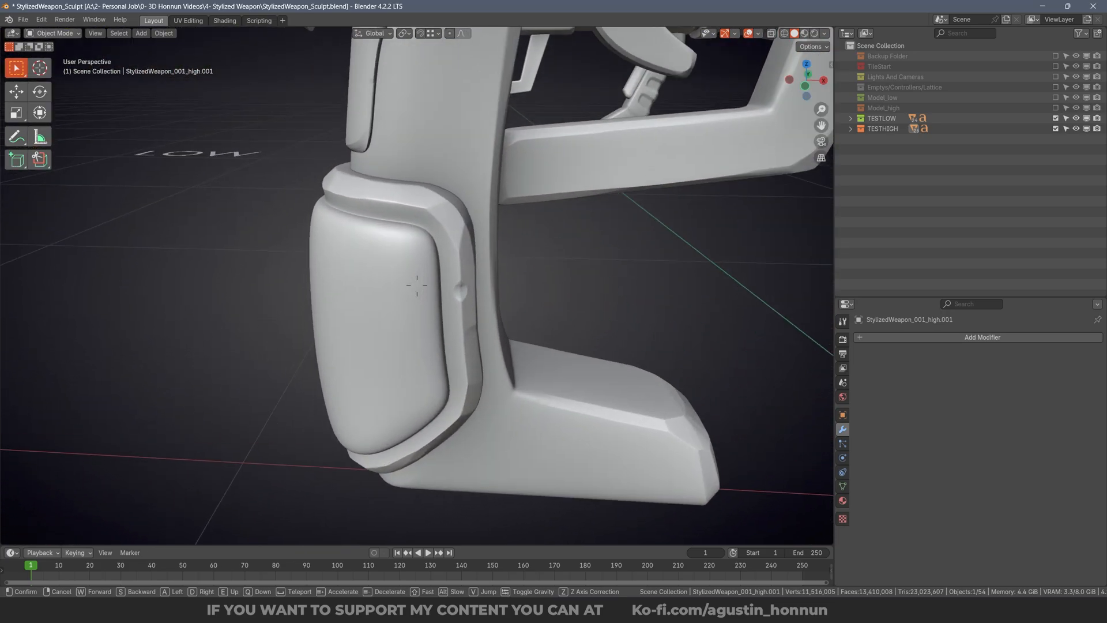
pyautogui.press('e')
pyautogui.press('s')
pyautogui.press('d')
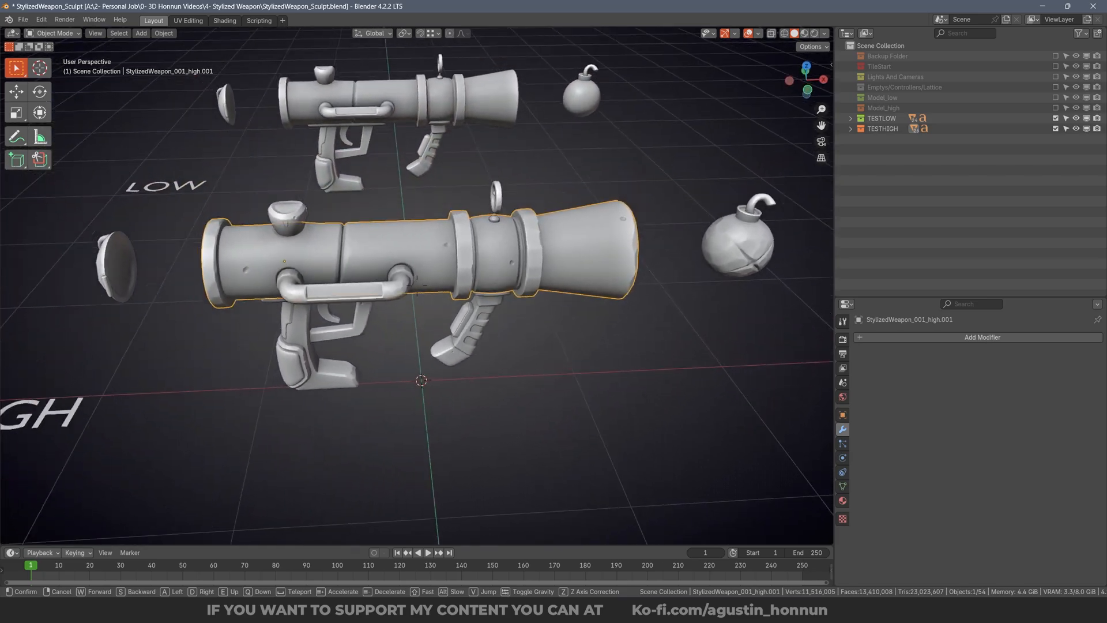
pyautogui.click(614, 243)
# Select the HIGH weapon set from the top view, followed by the LOW weapon set with its label.
pyautogui.press('KP_7')
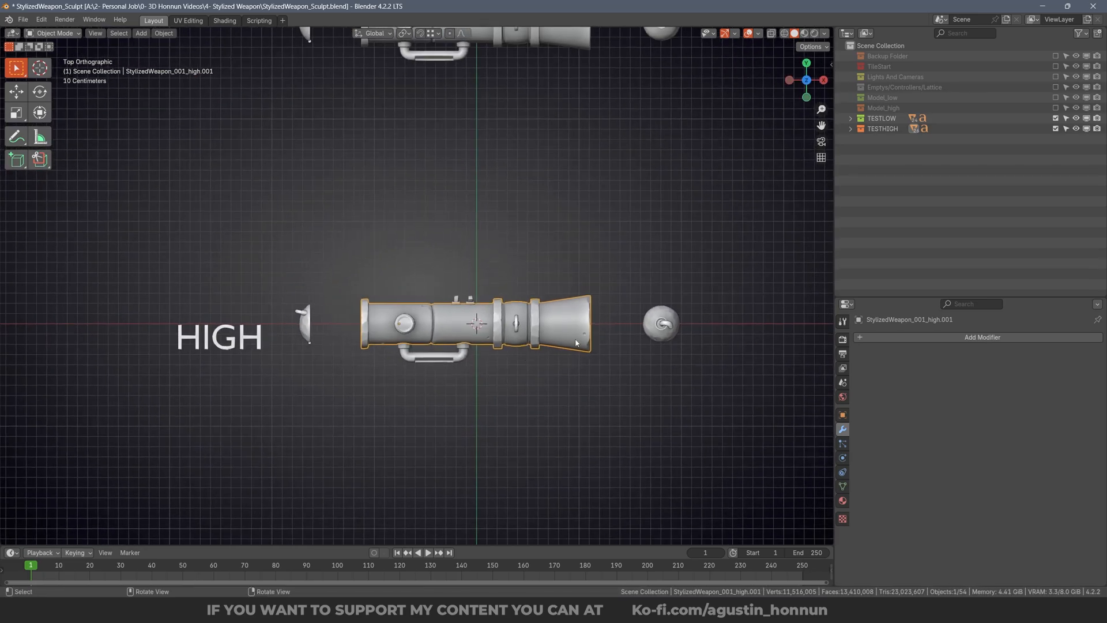
pyautogui.moveTo(660, 412); pyautogui.dragTo(140, 248)
pyautogui.keyDown('shift'); pyautogui.moveTo(428, 233); pyautogui.dragTo(421, 414, button='middle'); pyautogui.keyUp('shift')
pyautogui.click(724, 279)
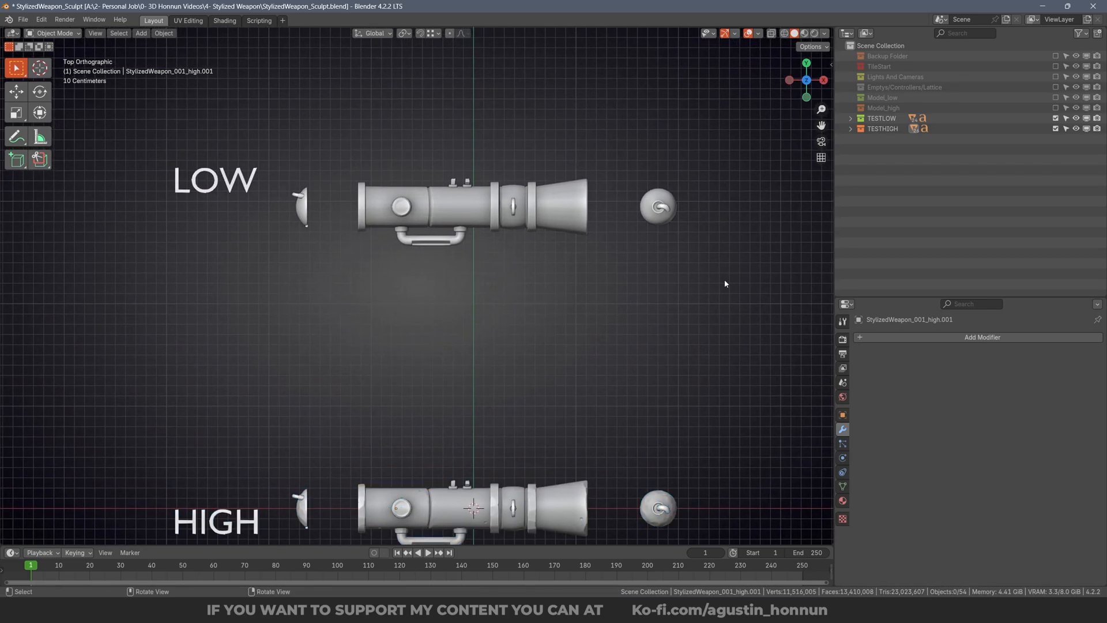
pyautogui.keyDown('shift'); pyautogui.moveTo(727, 289); pyautogui.dragTo(741, 333, button='middle'); pyautogui.keyUp('shift')
pyautogui.moveTo(741, 334); pyautogui.dragTo(166, 139)
pyautogui.moveTo(501, 265); pyautogui.dragTo(554, 168, button='middle')
pyautogui.scroll(2, 457, 213)
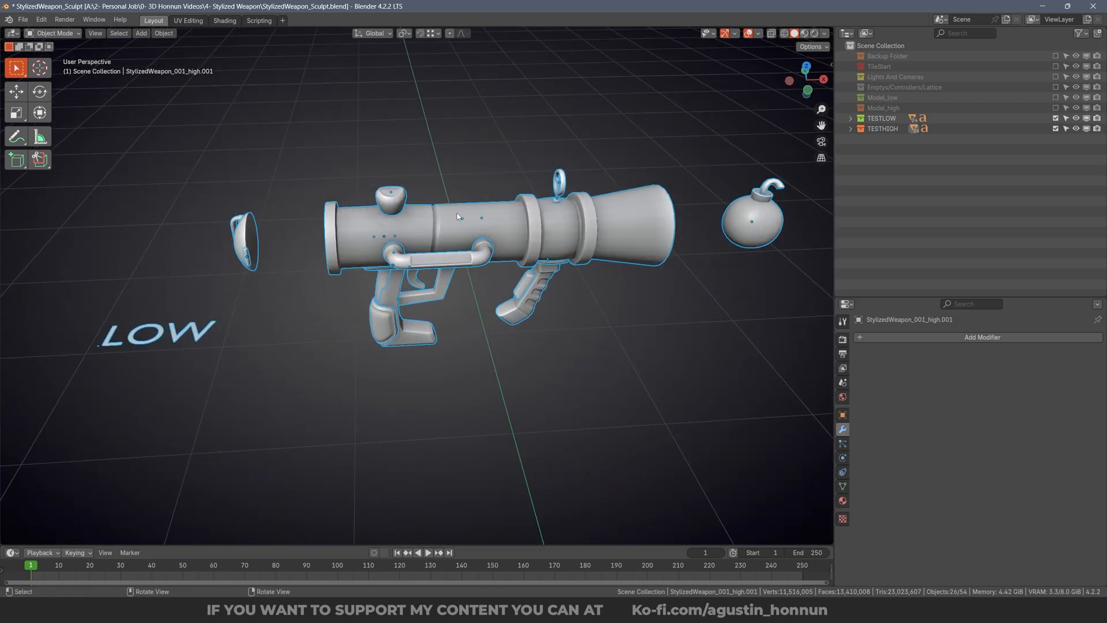
# Isolate the low-poly weapon parts without their text label and view them in perspective.
pyautogui.click(457, 215)
pyautogui.scroll(-1, 458, 217)
pyautogui.moveTo(459, 218); pyautogui.dragTo(494, 245, button='middle')
pyautogui.press('KP_1')
pyautogui.moveTo(816, 339); pyautogui.dragTo(292, 136)
pyautogui.moveTo(291, 136); pyautogui.dragTo(490, 198, button='middle')
pyautogui.scroll(3, 500, 203)
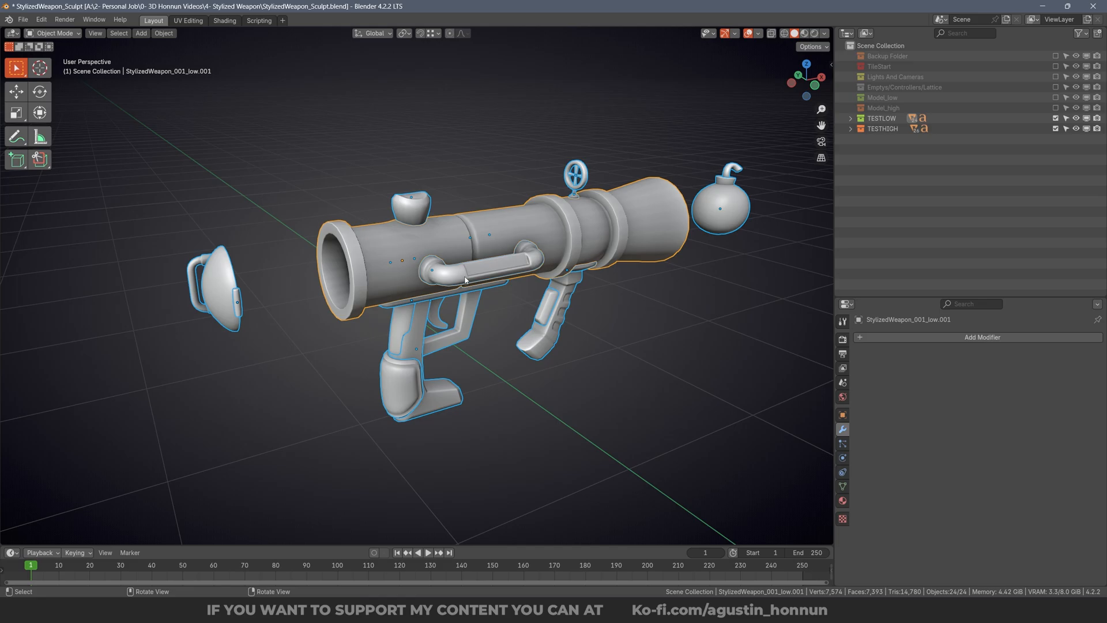
# Examine the low-poly grip and barrel surfaces up close, and bring both weapon versions back into view.
pyautogui.scroll(3, 466, 279)
pyautogui.hotkey('alt', 'a')
pyautogui.scroll(-1, 504, 254)
pyautogui.moveTo(511, 248); pyautogui.dragTo(539, 151, button='middle')
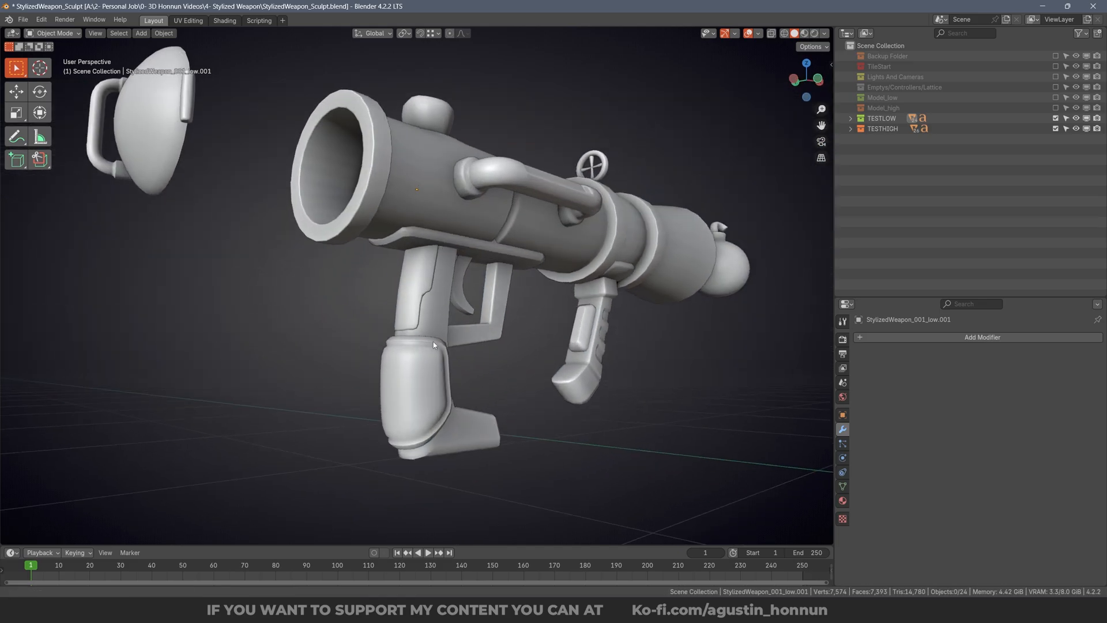
pyautogui.click(434, 342)
pyautogui.scroll(8, 433, 342)
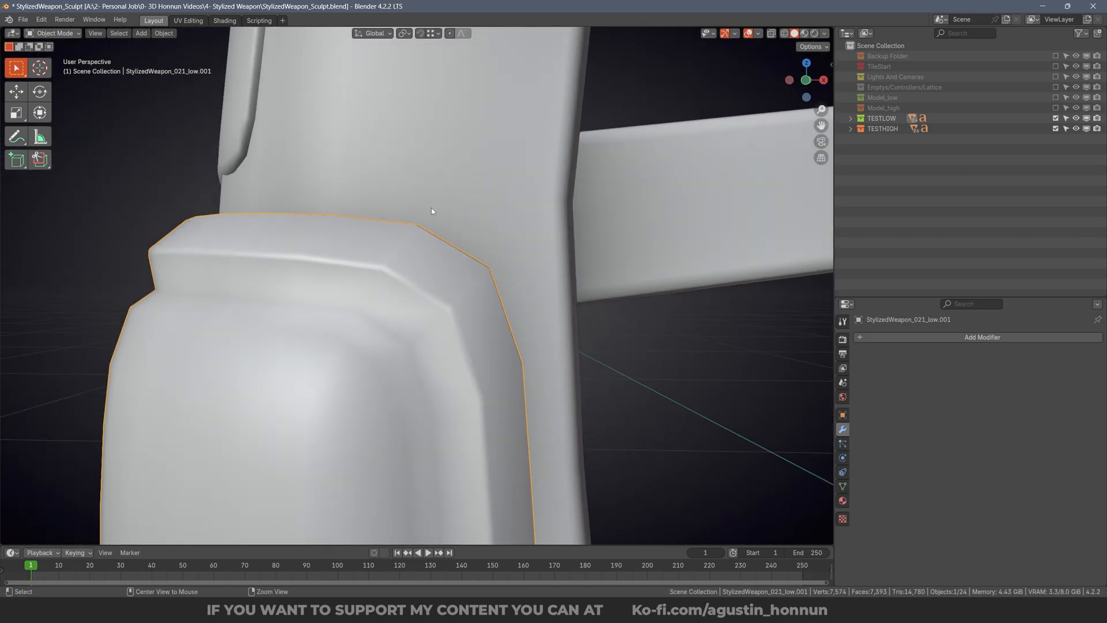
pyautogui.scroll(-8, 420, 242)
pyautogui.moveTo(407, 270); pyautogui.dragTo(513, 276, button='middle')
pyautogui.scroll(-2, 516, 271)
pyautogui.moveTo(527, 226); pyautogui.dragTo(420, 293, button='middle')
pyautogui.scroll(-5, 362, 273)
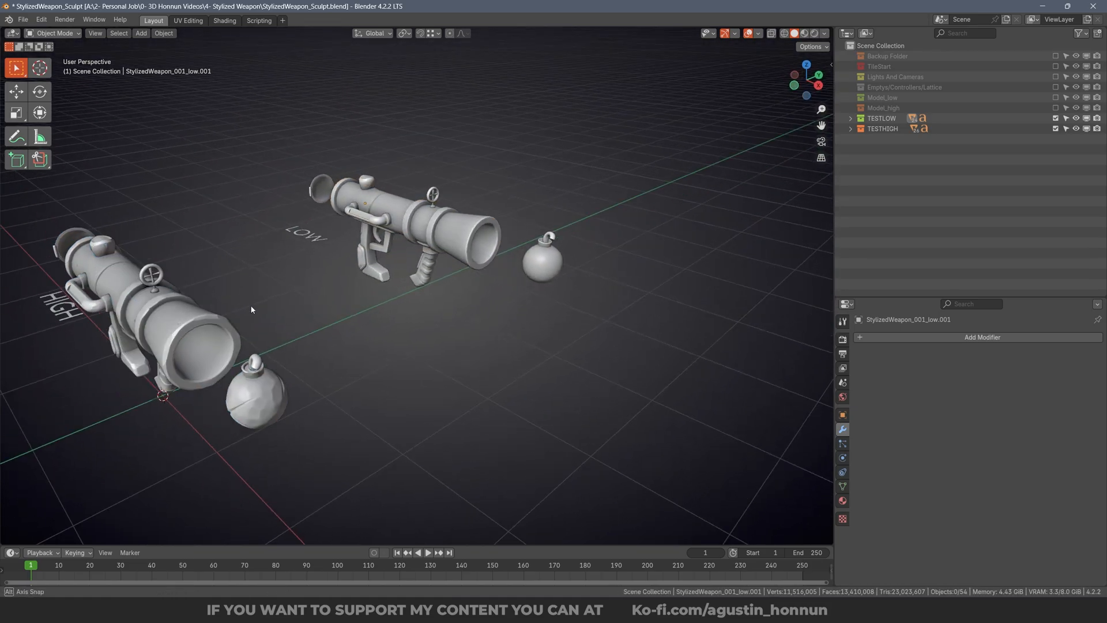
# Select all high-poly weapon parts from the top view and turn on the Statistics overlay.
pyautogui.moveTo(251, 310); pyautogui.dragTo(618, 321, button='middle')
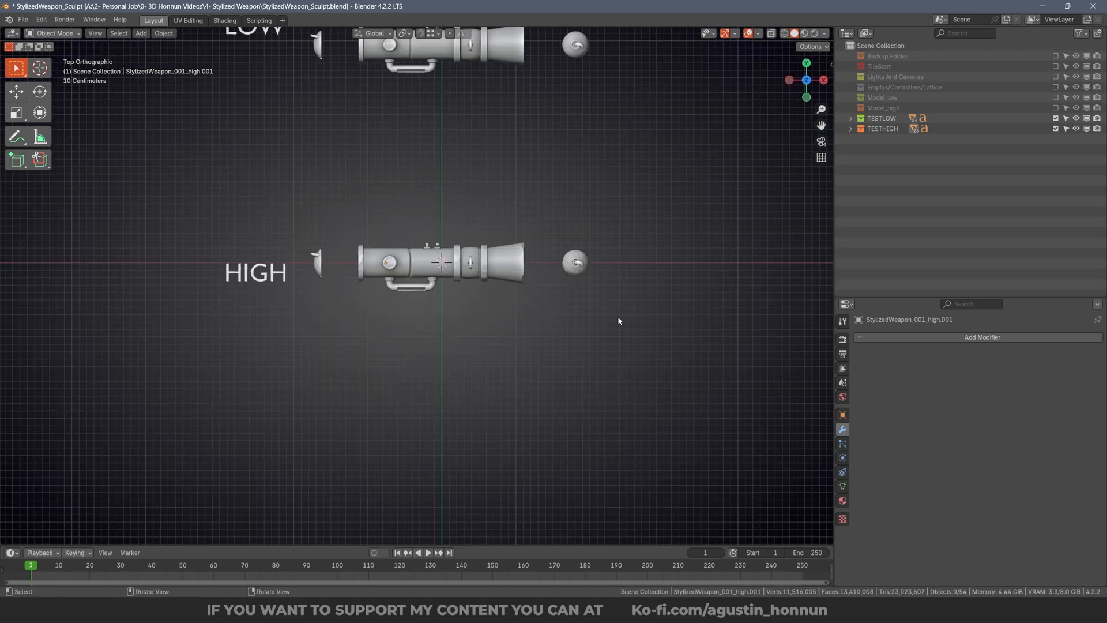
pyautogui.moveTo(305, 208); pyautogui.dragTo(304, 207)
pyautogui.click(758, 33)
pyautogui.click(695, 117)
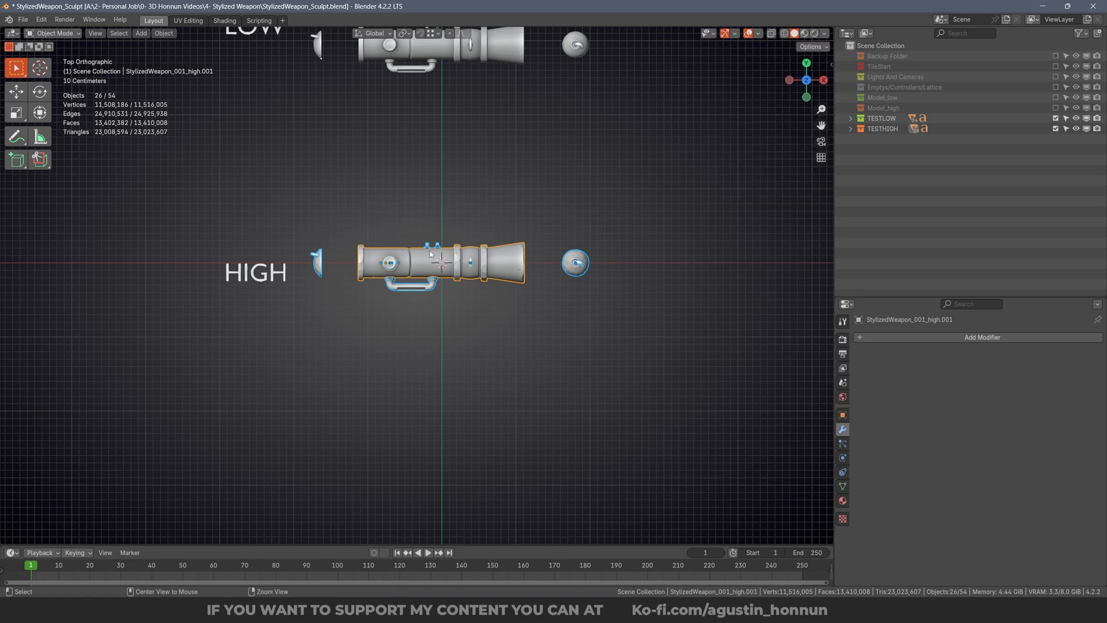
pyautogui.scroll(2, 349, 289)
# Isolate the low-poly weapon parts to check their statistics, and return to the view of both weapons.
pyautogui.moveTo(386, 268); pyautogui.dragTo(334, 245, button='middle')
pyautogui.hotkey('shift', 'h')
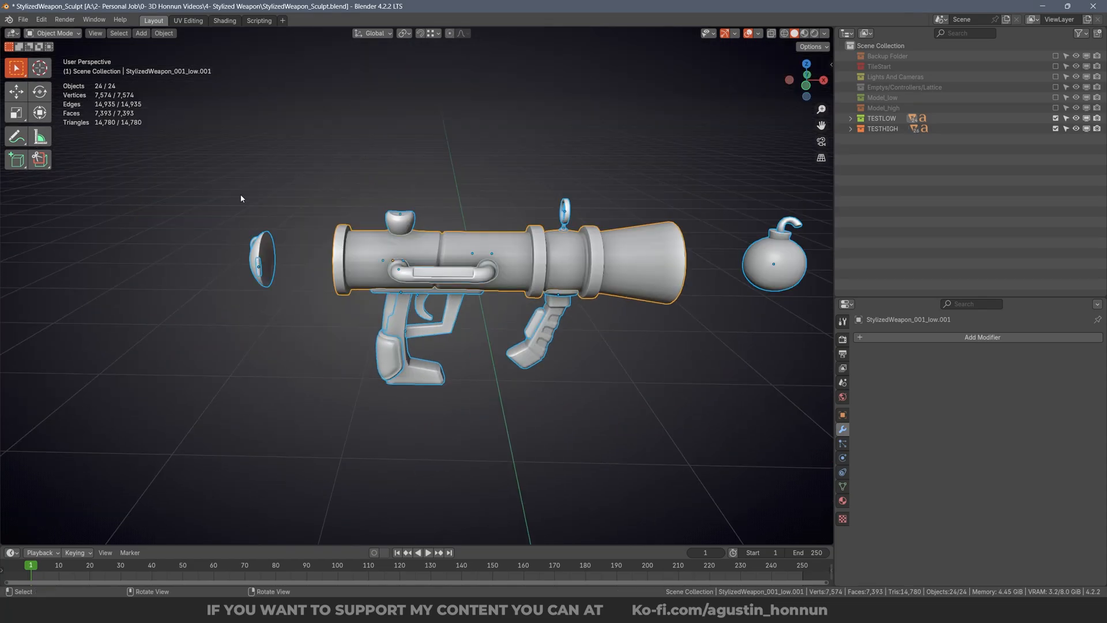
pyautogui.moveTo(241, 198); pyautogui.dragTo(271, 271, button='middle')
pyautogui.click(464, 248)
pyautogui.click(373, 279)
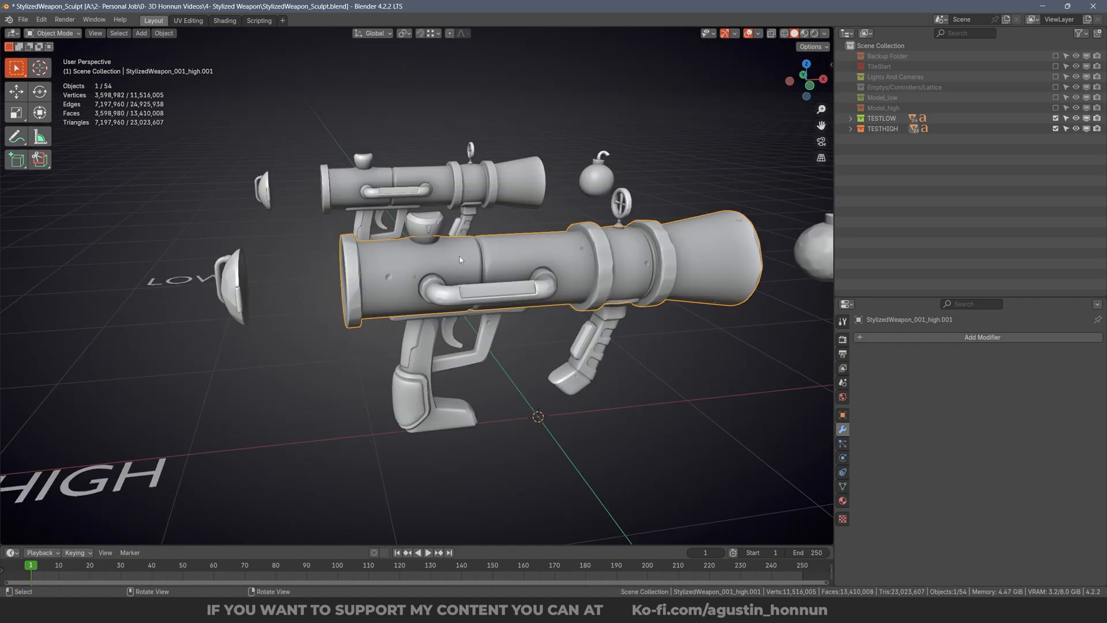
# Clear the selection and compare the high-poly and low-poly weapons side by side.
pyautogui.hotkey('alt', 'a')
pyautogui.moveTo(460, 260); pyautogui.dragTo(583, 252, button='middle')
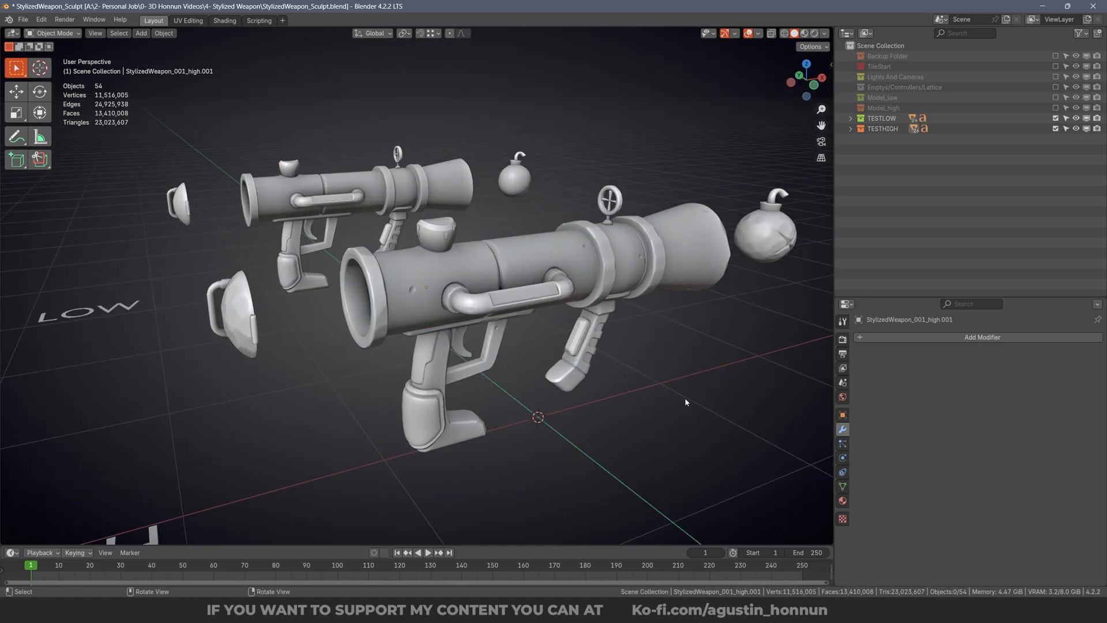
pyautogui.scroll(6, 404, 309)
pyautogui.scroll(-4, 388, 254)
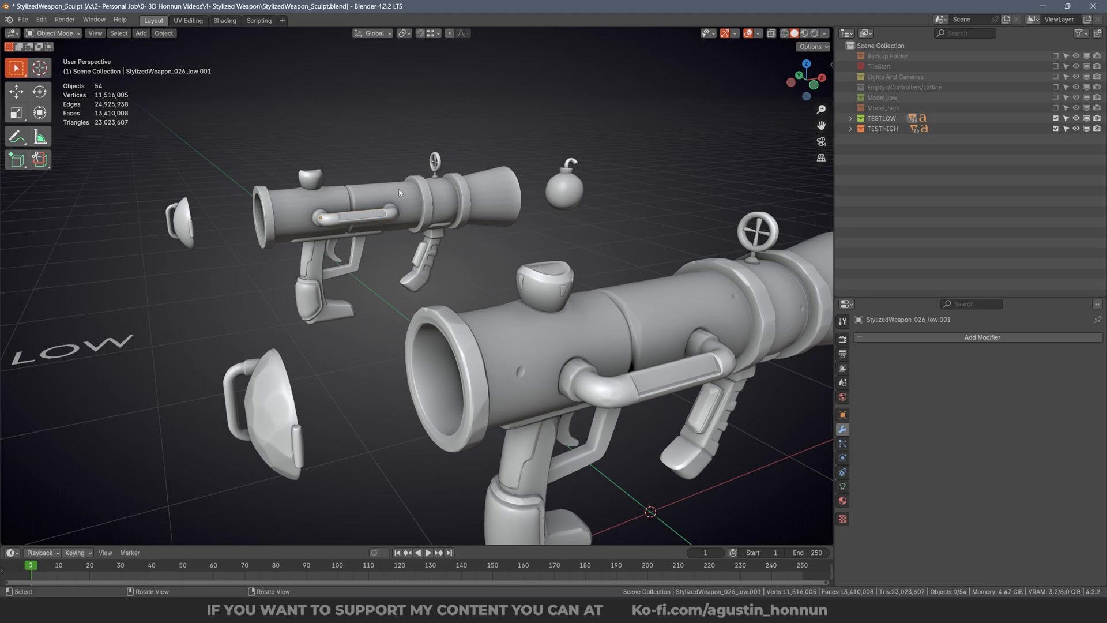
pyautogui.click(399, 193)
pyautogui.scroll(-5, 399, 194)
pyautogui.moveTo(398, 242); pyautogui.dragTo(395, 299, button='middle')
pyautogui.hotkey('alt', 'a')
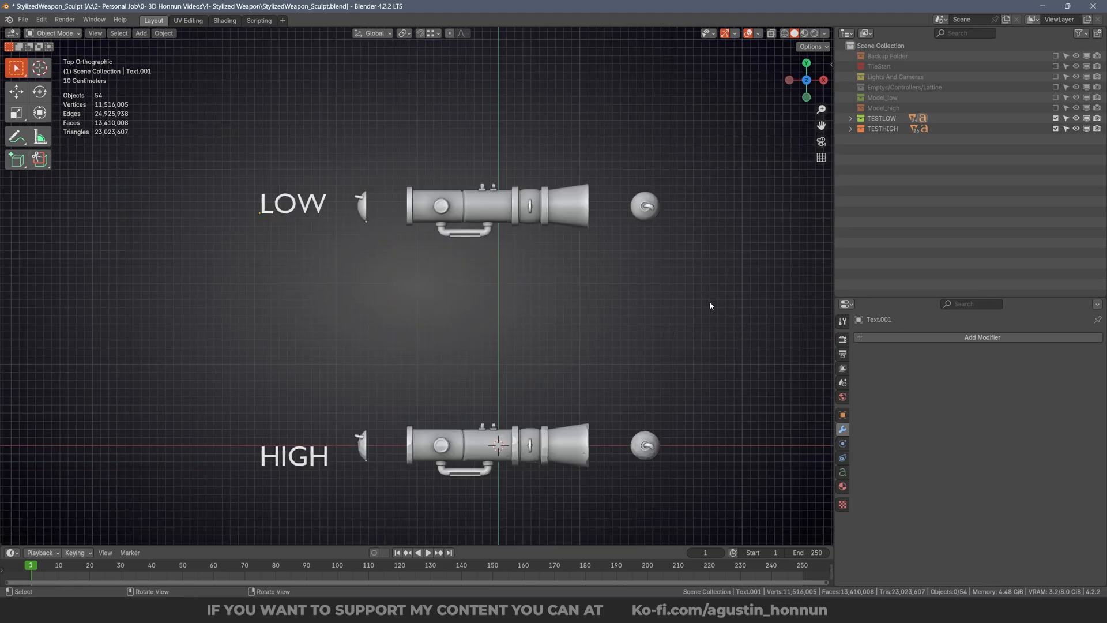
# Compare the statistics of the LOW and HIGH sets by selecting each in turn from the top view.
pyautogui.moveTo(715, 317); pyautogui.dragTo(109, 119)
pyautogui.keyDown('shift'); pyautogui.moveTo(522, 373); pyautogui.dragTo(468, 333, button='middle'); pyautogui.keyUp('shift')
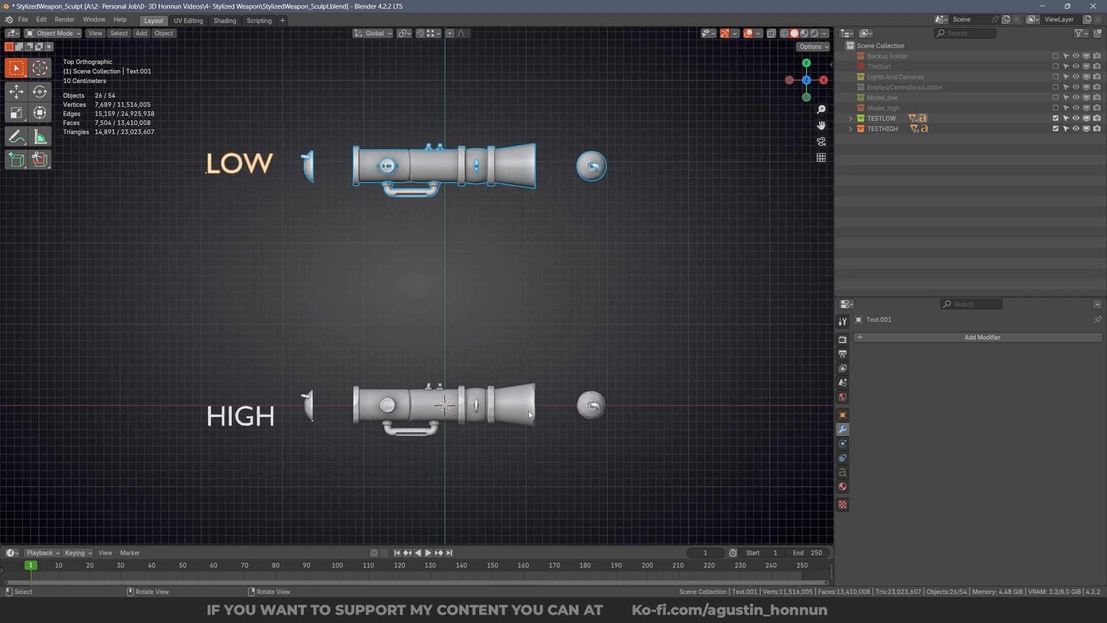
pyautogui.moveTo(651, 467); pyautogui.dragTo(144, 327)
pyautogui.moveTo(675, 239); pyautogui.dragTo(97, 59)
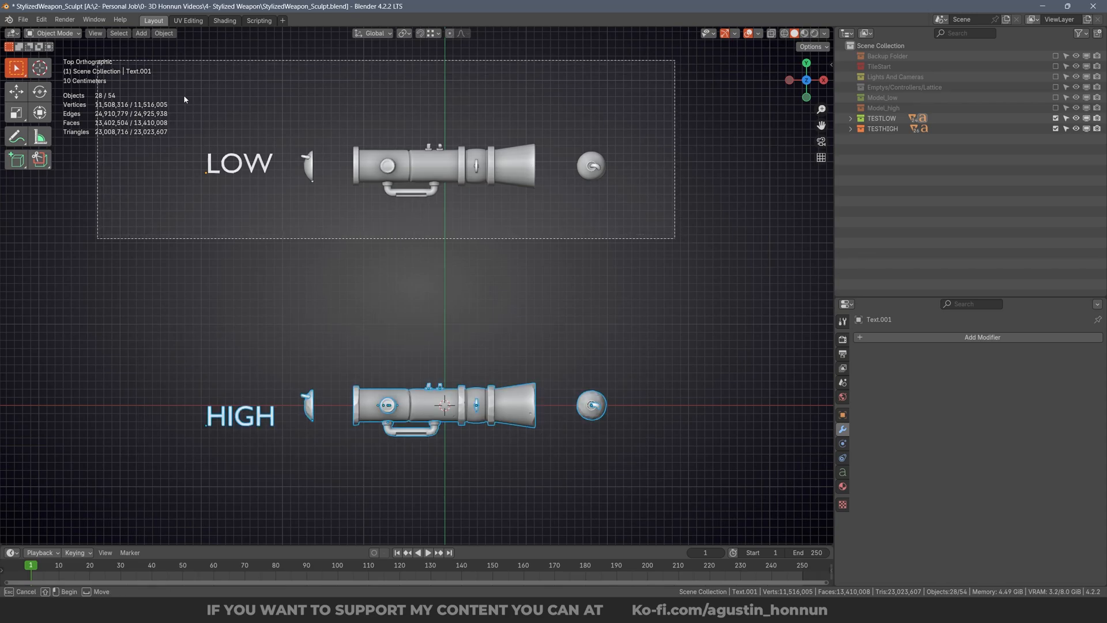
pyautogui.moveTo(529, 448); pyautogui.dragTo(566, 334, button='middle')
pyautogui.click(422, 173)
pyautogui.moveTo(421, 174); pyautogui.dragTo(414, 208, button='middle')
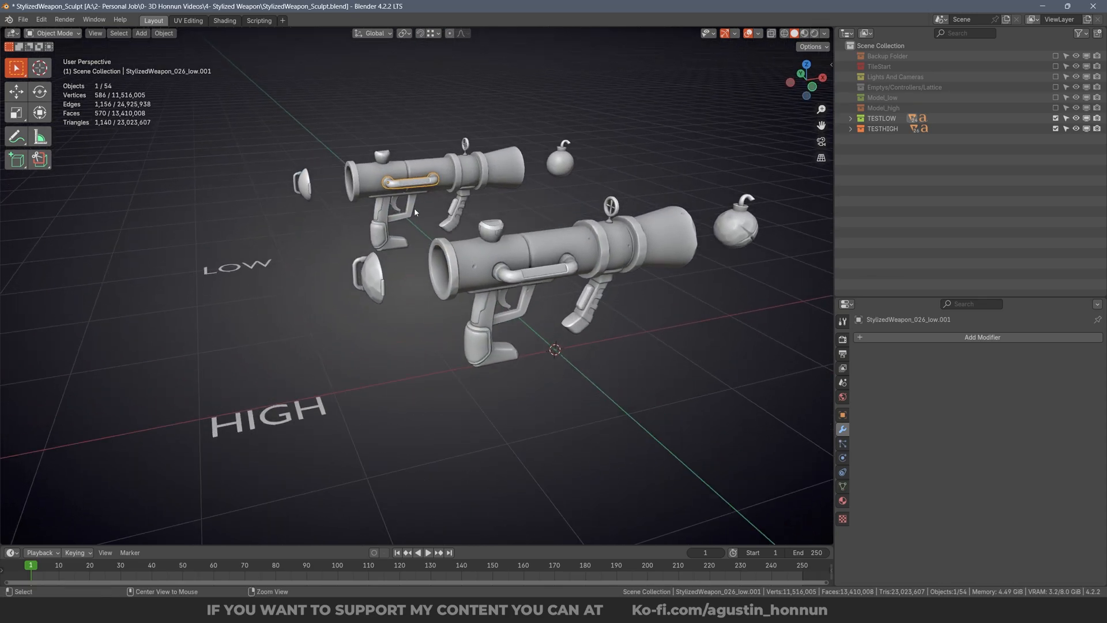
# Select all low-poly parts in Edit Mode and inspect their UVs in the UV Editing workspace before returning to Object Mode.
pyautogui.scroll(2, 414, 207)
pyautogui.click(424, 212)
pyautogui.click(512, 152)
pyautogui.moveTo(512, 152); pyautogui.dragTo(699, 263, button='middle')
pyautogui.moveTo(699, 262); pyautogui.dragTo(268, 90)
pyautogui.press('Tab')
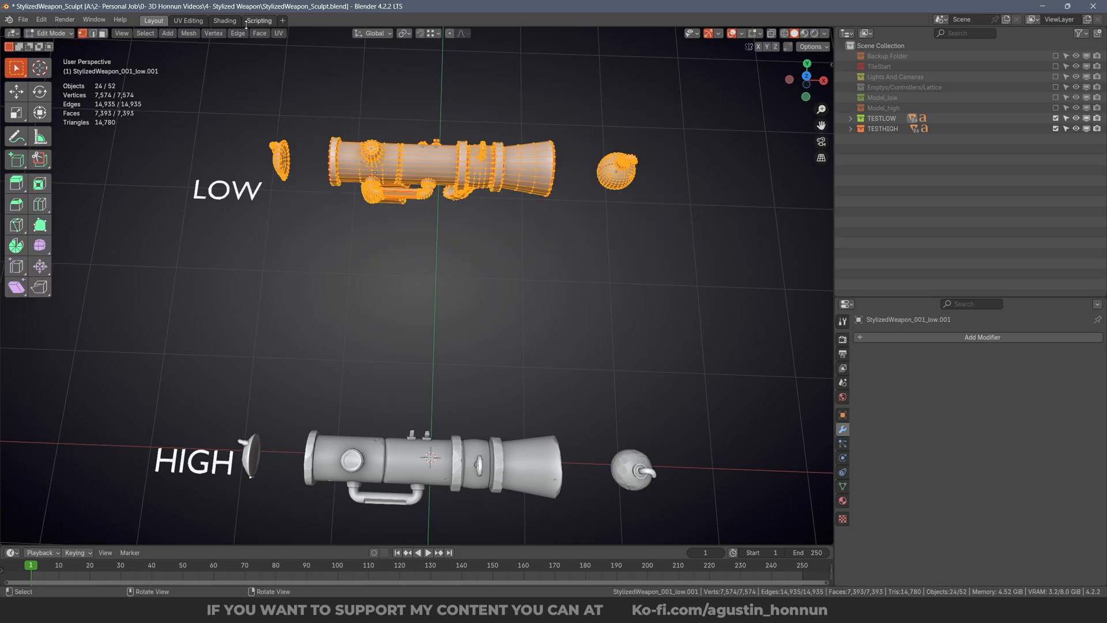
pyautogui.click(188, 21)
pyautogui.scroll(-1, 281, 285)
pyautogui.moveTo(281, 286)
pyautogui.mouseDown(button='middle')
pyautogui.moveTo(276, 270)
pyautogui.moveTo(271, 285)
pyautogui.mouseUp(button='middle')
pyautogui.moveTo(513, 293); pyautogui.dragTo(720, 304, button='middle')
pyautogui.press('Tab')
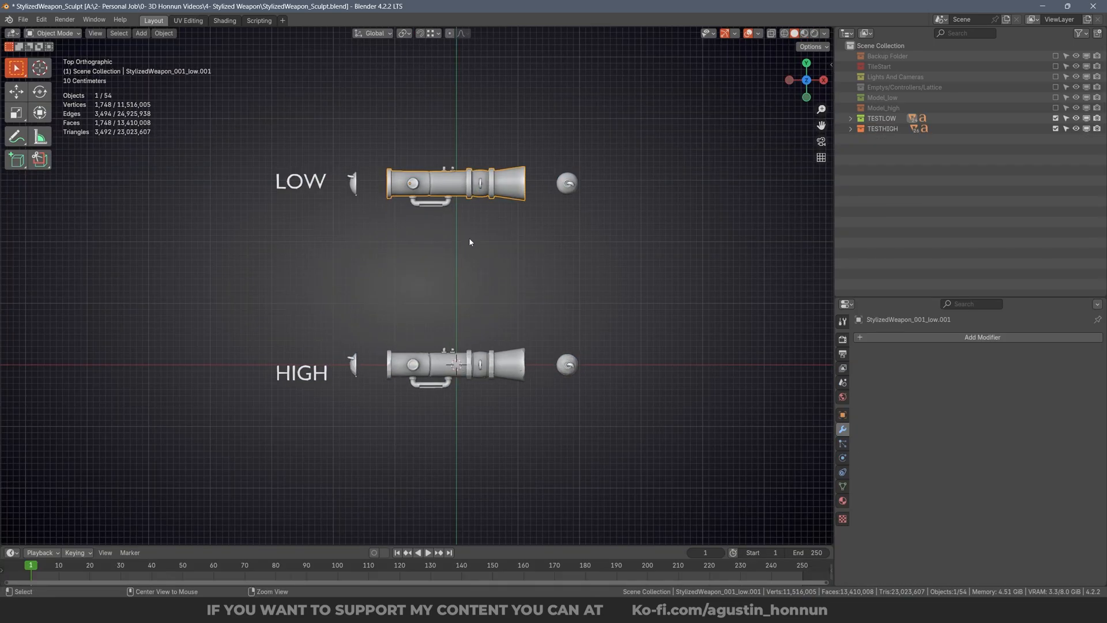
# Select the low-poly and high-poly weapon parts alternately from the top view, ending with the low-poly parts.
pyautogui.scroll(1, 469, 242)
pyautogui.moveTo(662, 226); pyautogui.dragTo(307, 89)
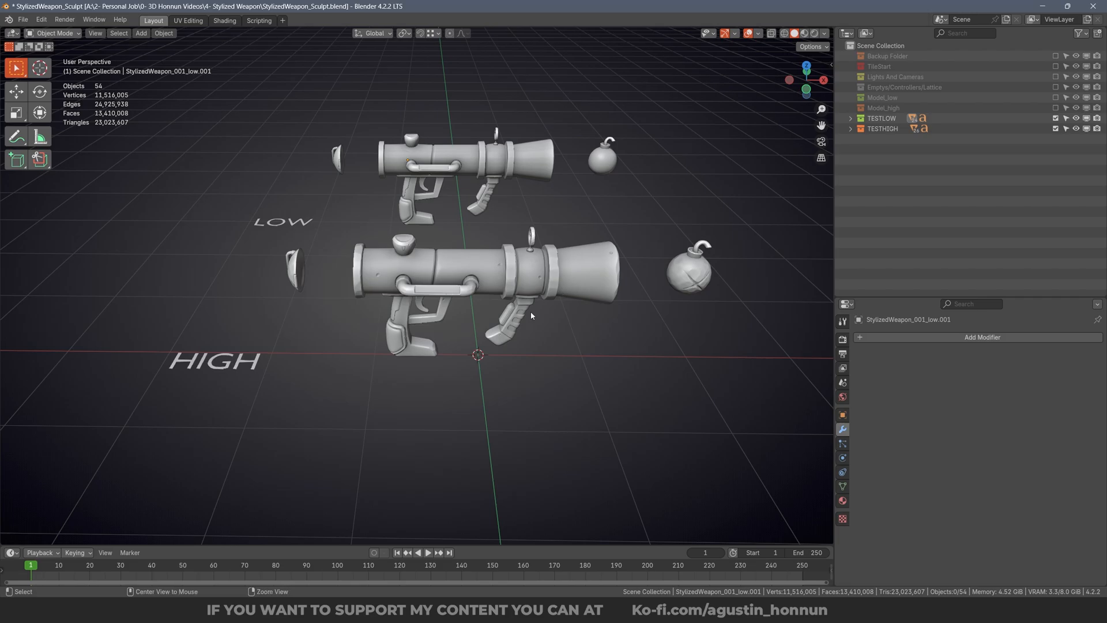
pyautogui.moveTo(531, 316); pyautogui.dragTo(531, 290, button='middle')
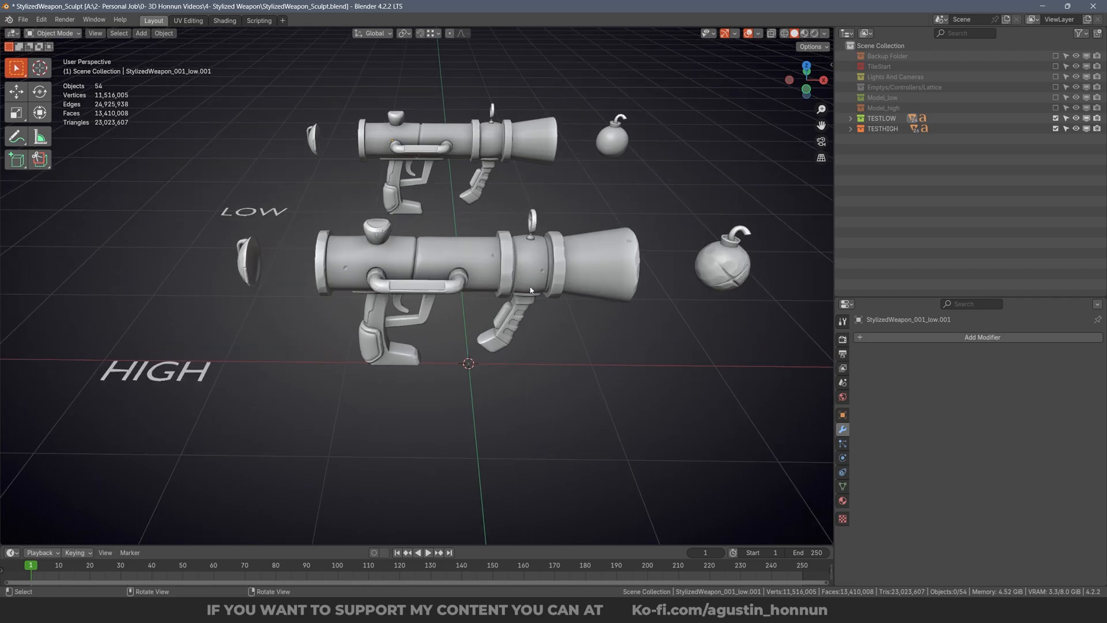
pyautogui.moveTo(548, 248); pyautogui.dragTo(577, 297, button='middle')
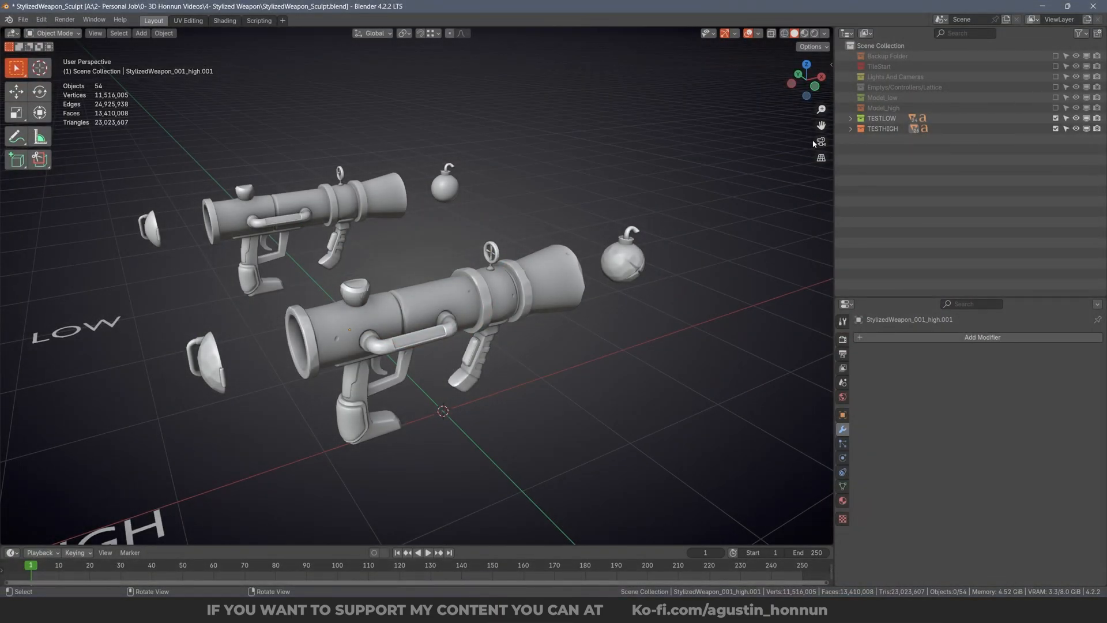
pyautogui.moveTo(811, 142); pyautogui.dragTo(796, 153, button='middle')
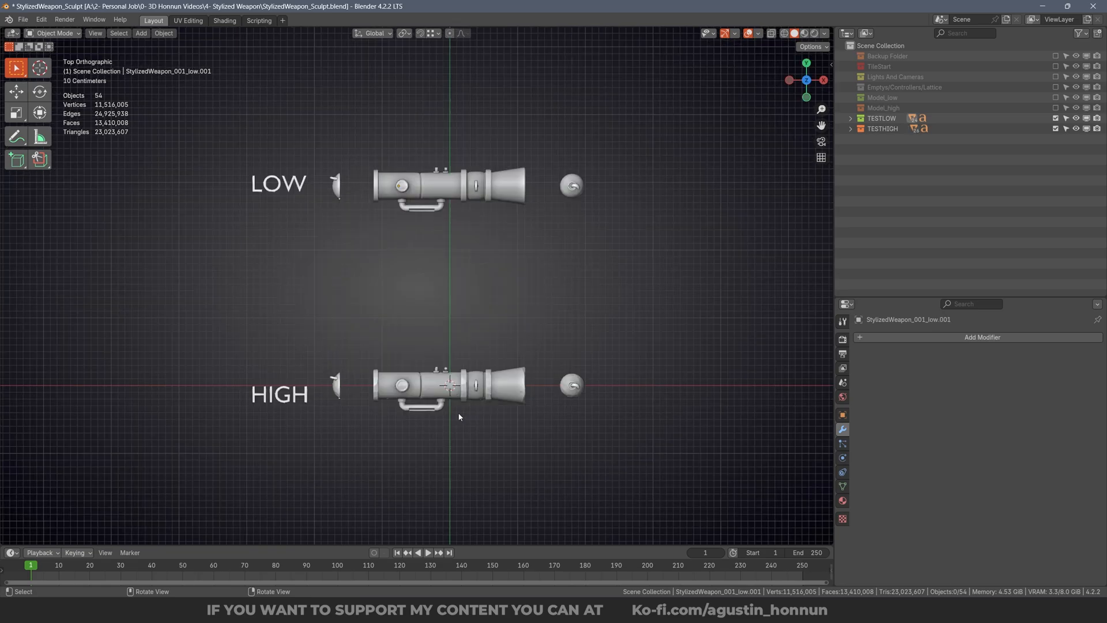
pyautogui.moveTo(627, 127); pyautogui.dragTo(327, 244)
pyautogui.moveTo(652, 310); pyautogui.dragTo(335, 469)
pyautogui.moveTo(646, 259); pyautogui.dragTo(340, 132)
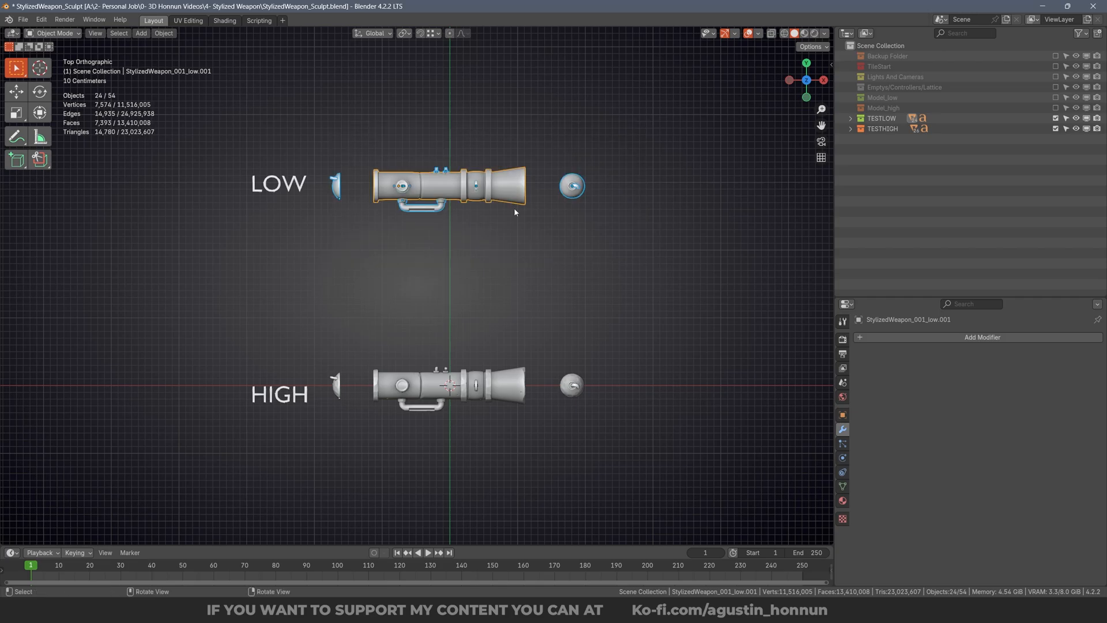
# Examine how individual parts of the low-poly weapon correspond to those of the high-poly weapon.
pyautogui.moveTo(508, 415); pyautogui.dragTo(589, 264, button='middle')
pyautogui.click(589, 265)
pyautogui.moveTo(648, 411); pyautogui.dragTo(420, 174)
pyautogui.moveTo(551, 253); pyautogui.dragTo(507, 232, button='middle')
pyautogui.click(507, 232)
pyautogui.click(447, 186)
pyautogui.moveTo(452, 199); pyautogui.dragTo(452, 308, button='middle')
pyautogui.moveTo(452, 307); pyautogui.dragTo(482, 271, button='right')
pyautogui.click(398, 248)
pyautogui.moveTo(321, 207); pyautogui.dragTo(403, 362, button='middle')
# Move all low-poly weapon parts along the Y axis onto the high-poly weapon to check their overlap.
pyautogui.moveTo(679, 323); pyautogui.dragTo(180, 100)
pyautogui.keyDown('shift'); pyautogui.moveTo(404, 235); pyautogui.dragTo(415, 143, button='middle'); pyautogui.keyUp('shift')
pyautogui.press('g')
pyautogui.press('y')
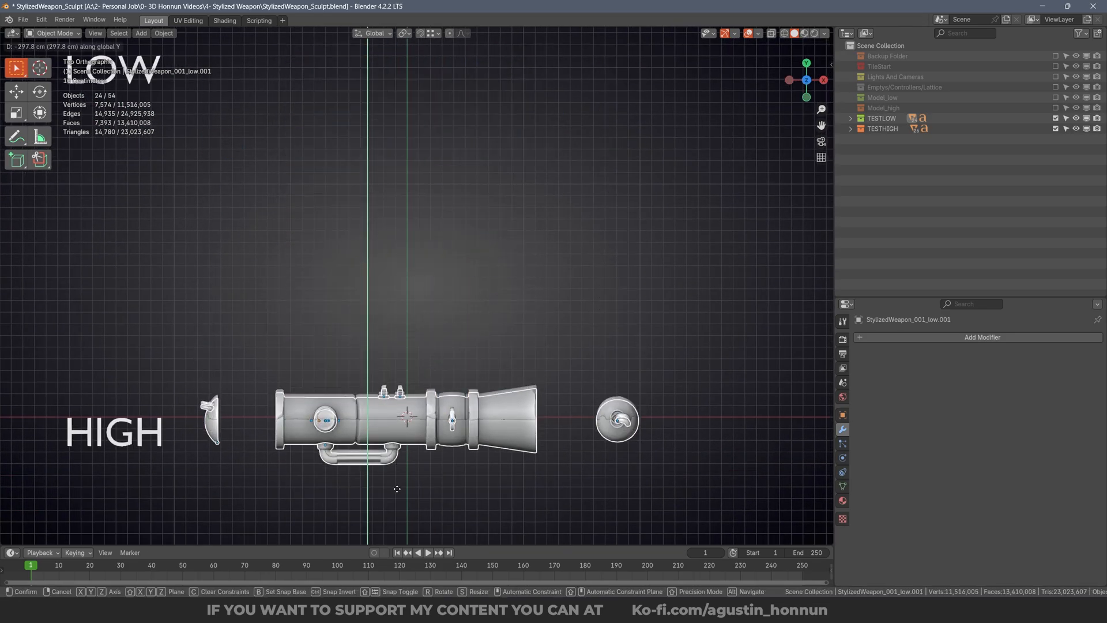
pyautogui.click(403, 456)
pyautogui.moveTo(403, 456); pyautogui.dragTo(472, 273, button='middle')
pyautogui.press('h')
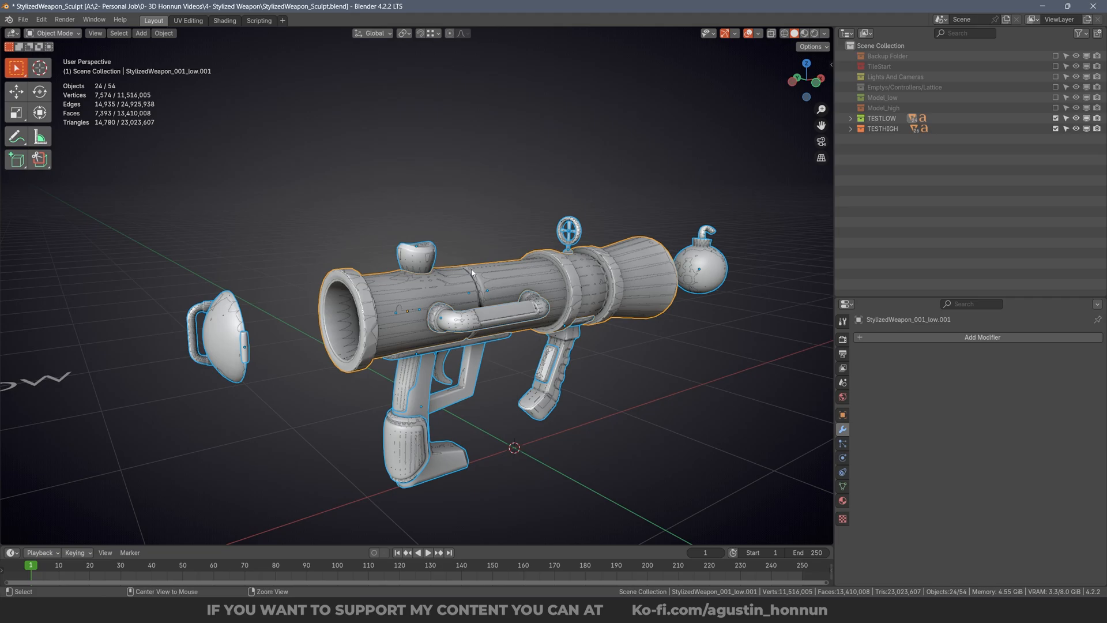
pyautogui.scroll(-3, 492, 280)
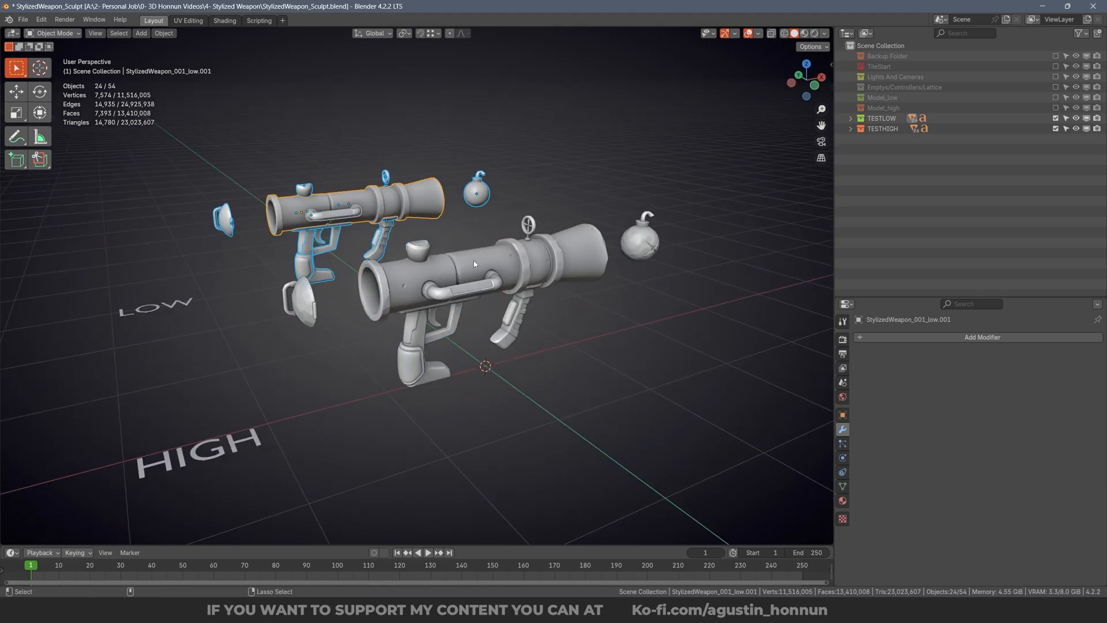
# Exclude the TESTLOW and TESTHIGH collections and enable the Model_high collection.
pyautogui.moveTo(473, 261); pyautogui.dragTo(507, 237, button='middle')
pyautogui.click(1055, 119)
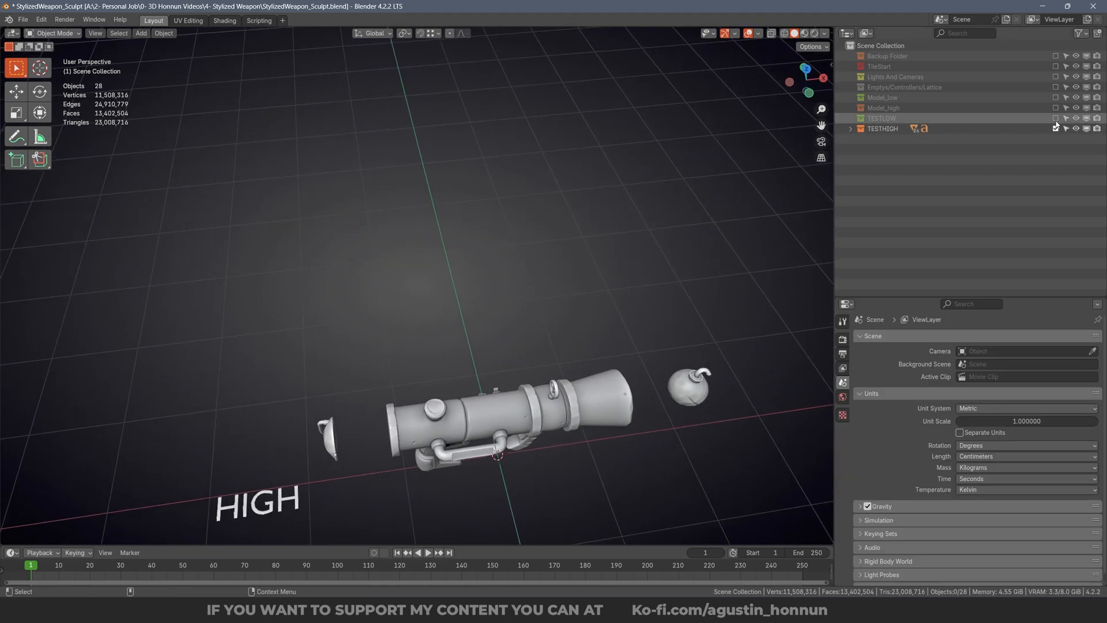
pyautogui.moveTo(461, 268); pyautogui.dragTo(464, 200, button='middle')
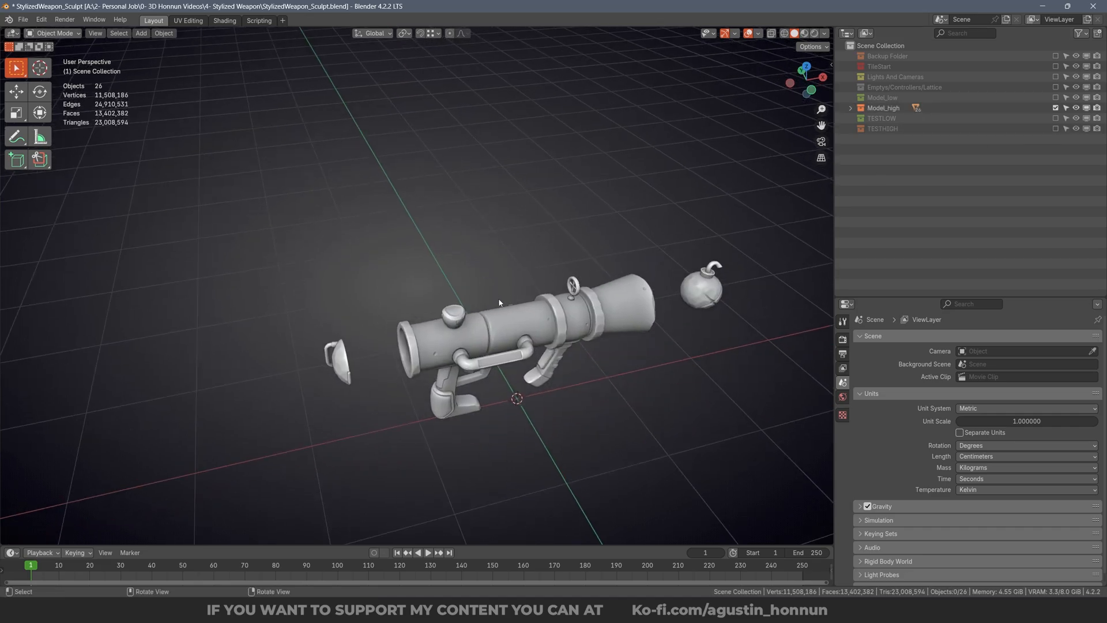
# Examine the Model_high weapon from several angles, including its barrel, handle and end cap.
pyautogui.click(497, 314)
pyautogui.moveTo(497, 306); pyautogui.dragTo(390, 252, button='middle')
pyautogui.scroll(4, 519, 274)
pyautogui.moveTo(542, 276); pyautogui.dragTo(639, 297, button='middle')
pyautogui.click(623, 392)
pyautogui.keyDown('shift'); pyautogui.moveTo(519, 346); pyautogui.dragTo(491, 320, button='middle'); pyautogui.keyUp('shift')
pyautogui.scroll(-3, 462, 306)
pyautogui.moveTo(416, 289); pyautogui.dragTo(702, 237, button='middle')
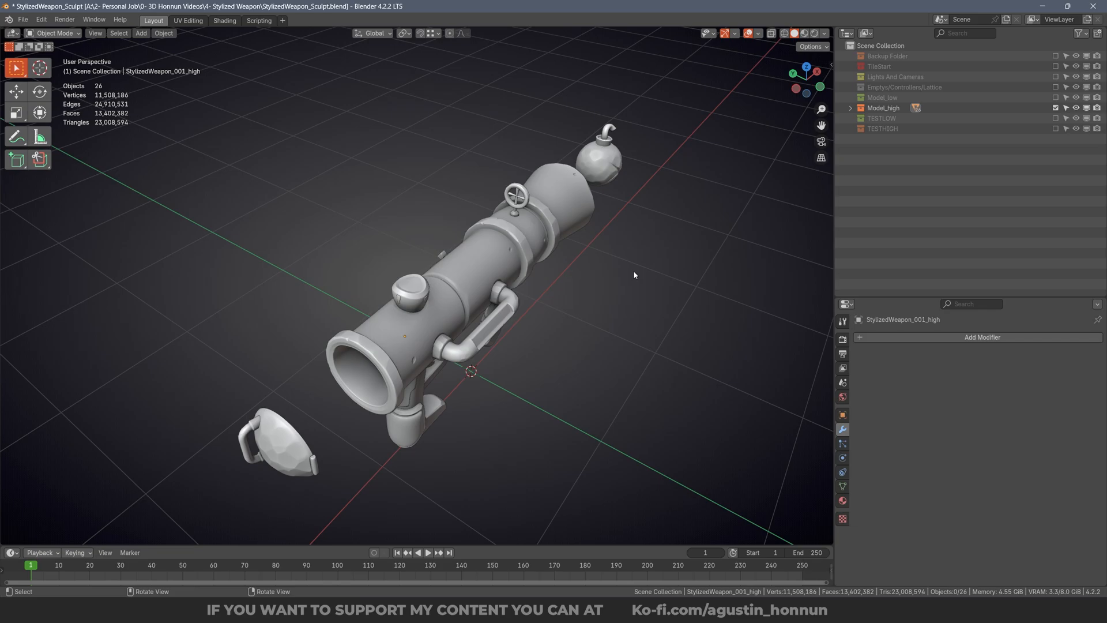
# Enable the Model_low collection alongside Model_high so both weapon versions overlap.
pyautogui.moveTo(633, 270); pyautogui.dragTo(547, 232, button='middle')
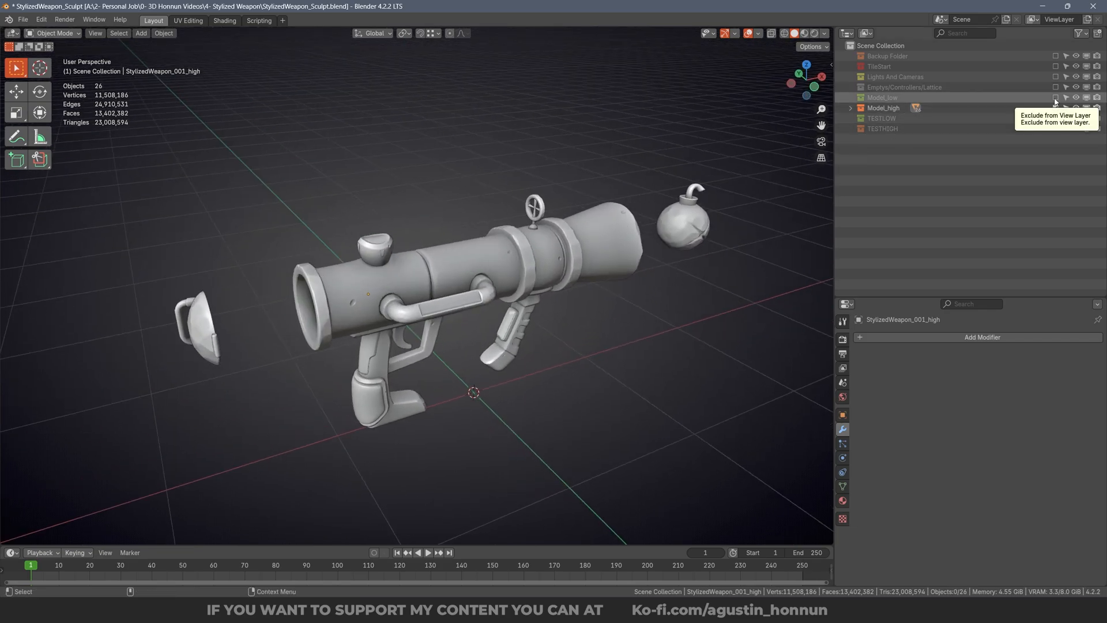
pyautogui.scroll(2, 340, 313)
pyautogui.moveTo(341, 313); pyautogui.dragTo(380, 265, button='middle')
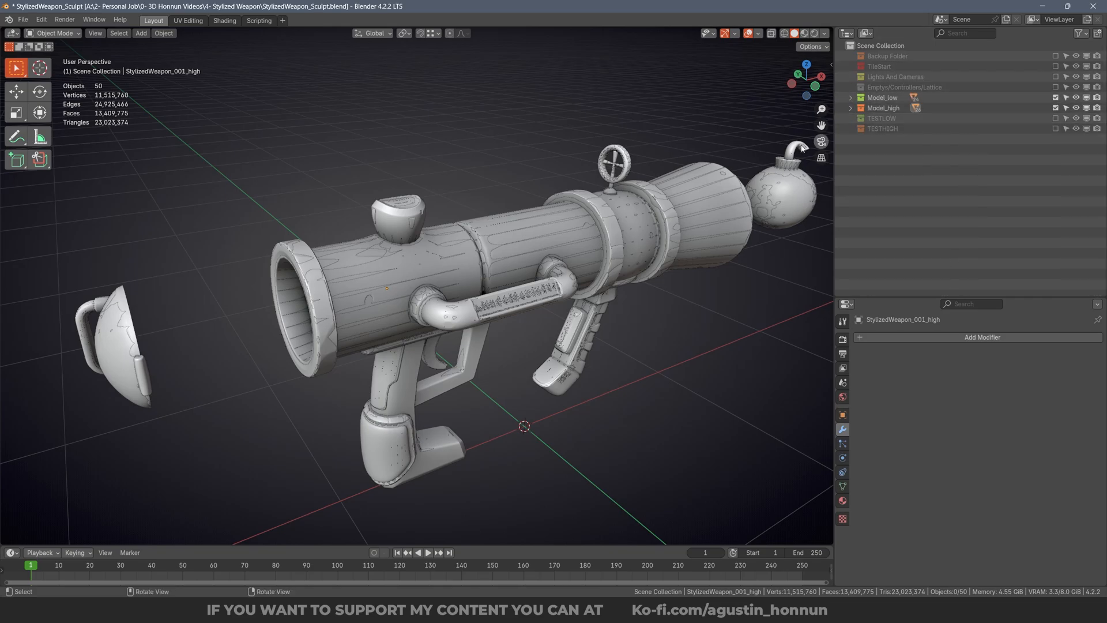
# Hide the low-poly end cap and examine the high-poly end cap in the same place.
pyautogui.moveTo(803, 149); pyautogui.dragTo(430, 313, button='middle')
pyautogui.click(430, 313)
pyautogui.press('h')
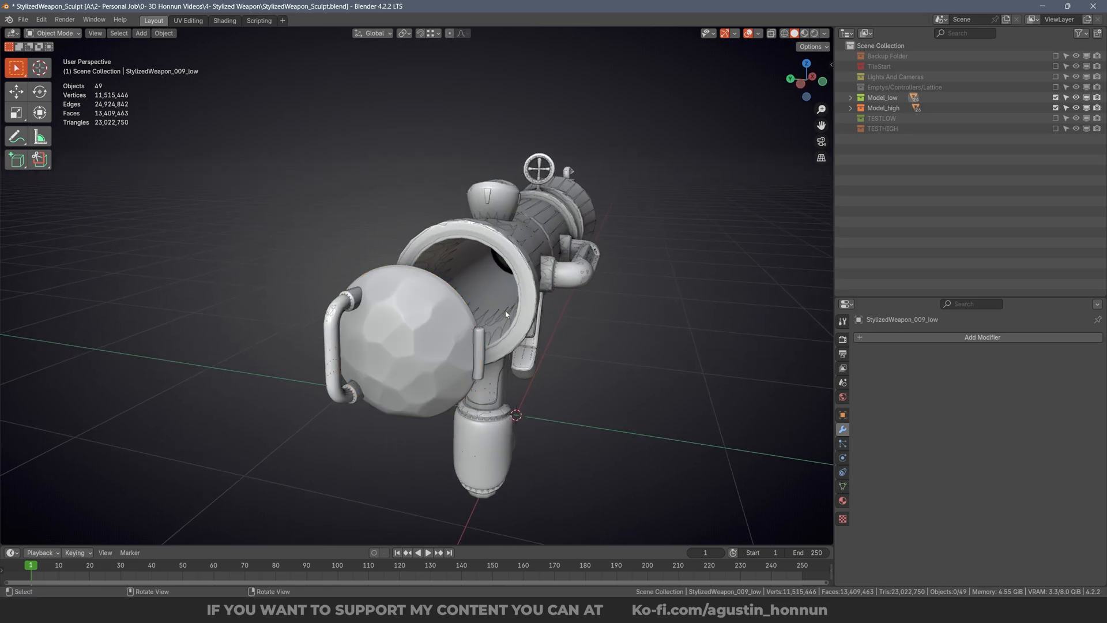
pyautogui.moveTo(506, 313); pyautogui.dragTo(524, 305, button='middle')
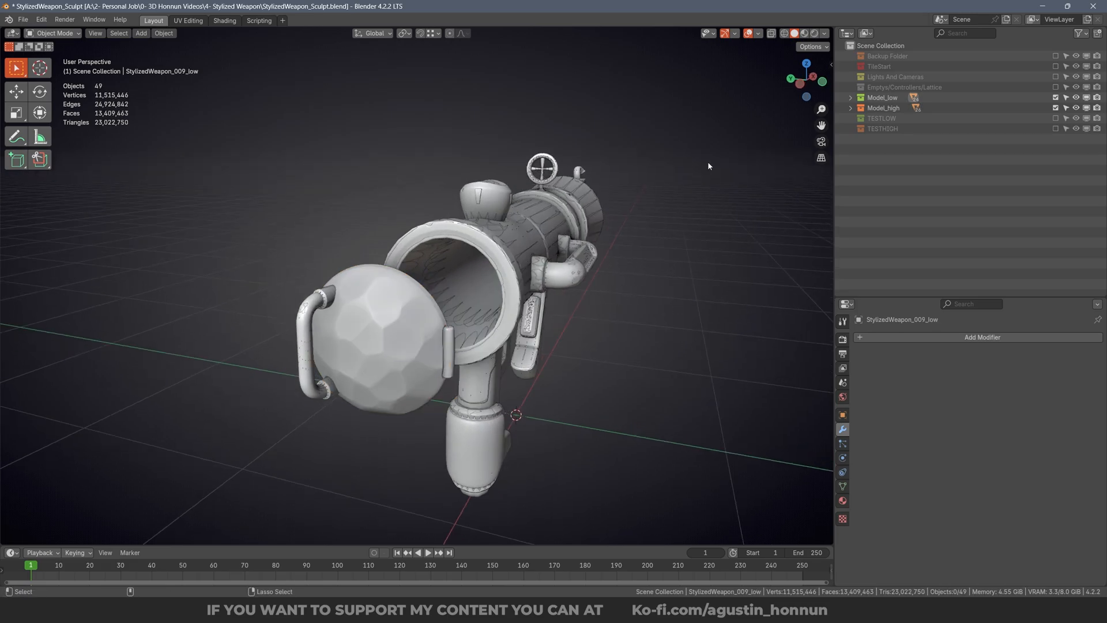
# Exclude the Model_high collection and select all the Model_low weapon parts.
pyautogui.click(1056, 98)
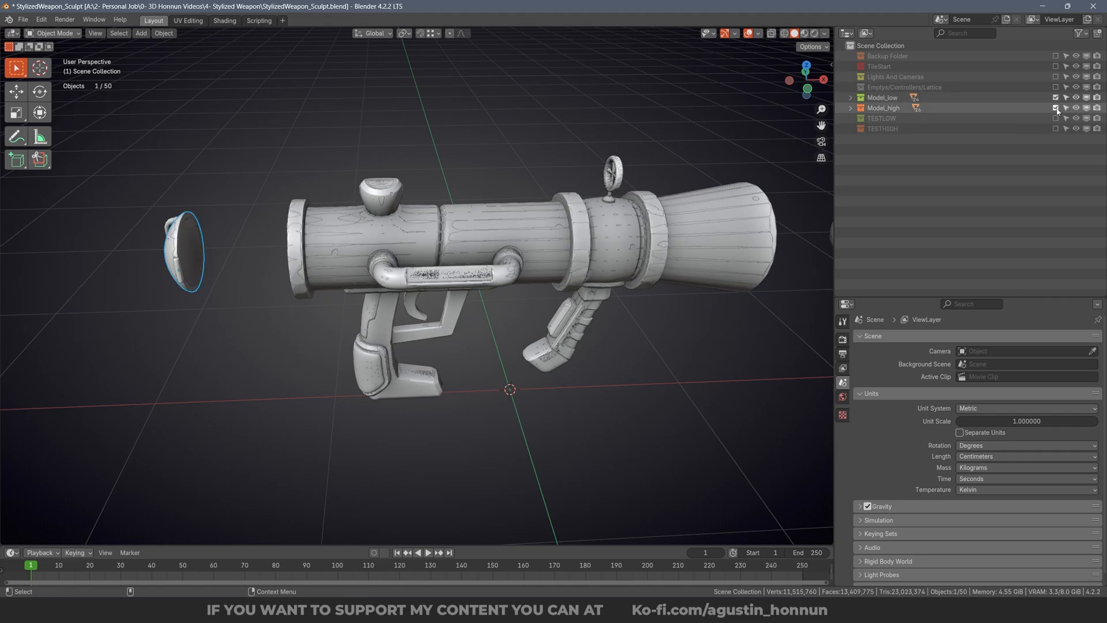
pyautogui.moveTo(407, 228); pyautogui.dragTo(494, 235, button='middle')
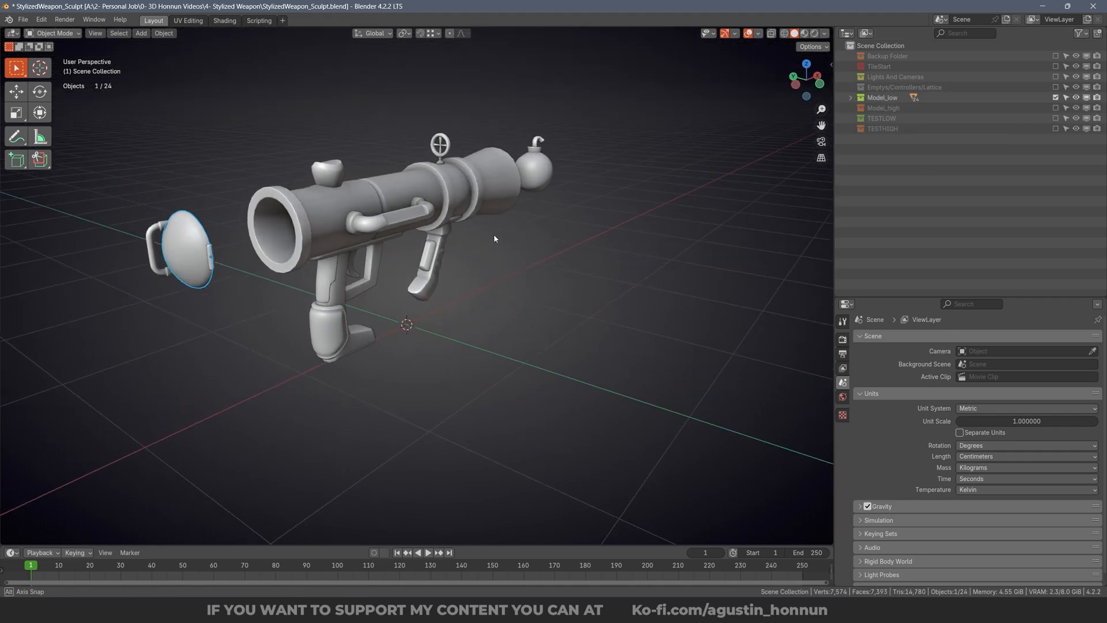
pyautogui.scroll(2, 494, 236)
pyautogui.click(430, 191)
pyautogui.moveTo(430, 191); pyautogui.dragTo(457, 255, button='middle')
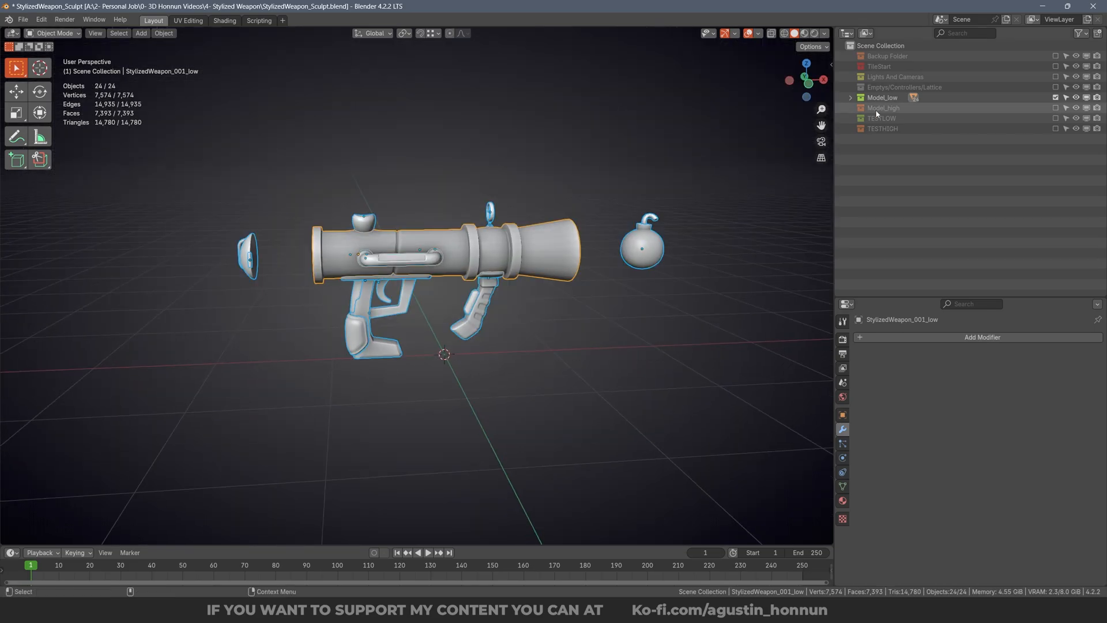
# Expand the Model_low collection and isolate the barrel object StylizedWeapon_001_low.
pyautogui.click(850, 98)
pyautogui.click(562, 241)
pyautogui.scroll(2, 518, 243)
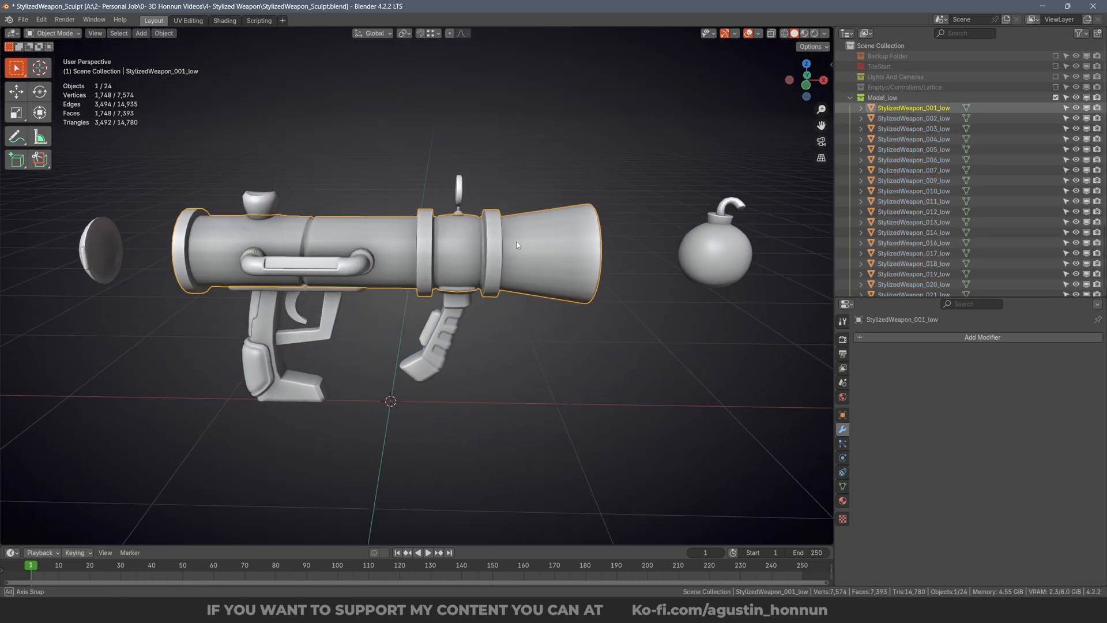
pyautogui.moveTo(517, 245); pyautogui.dragTo(425, 249, button='middle')
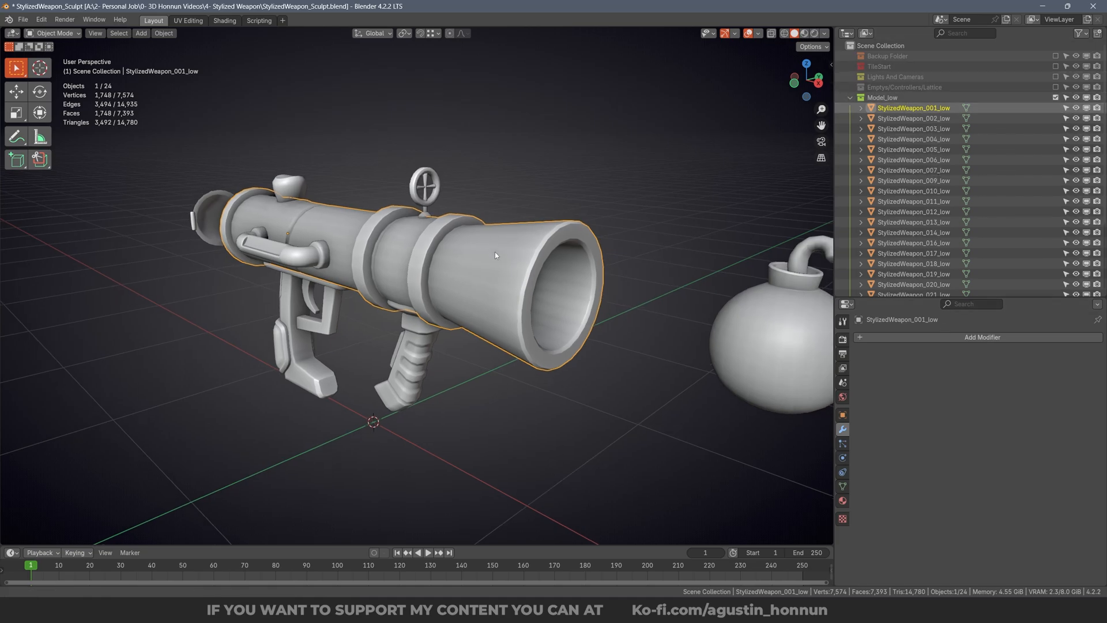
pyautogui.moveTo(495, 252); pyautogui.dragTo(484, 217, button='middle')
pyautogui.press('KP_Divide')
pyautogui.moveTo(597, 266); pyautogui.dragTo(426, 227, button='middle')
pyautogui.doubleClick(907, 109)
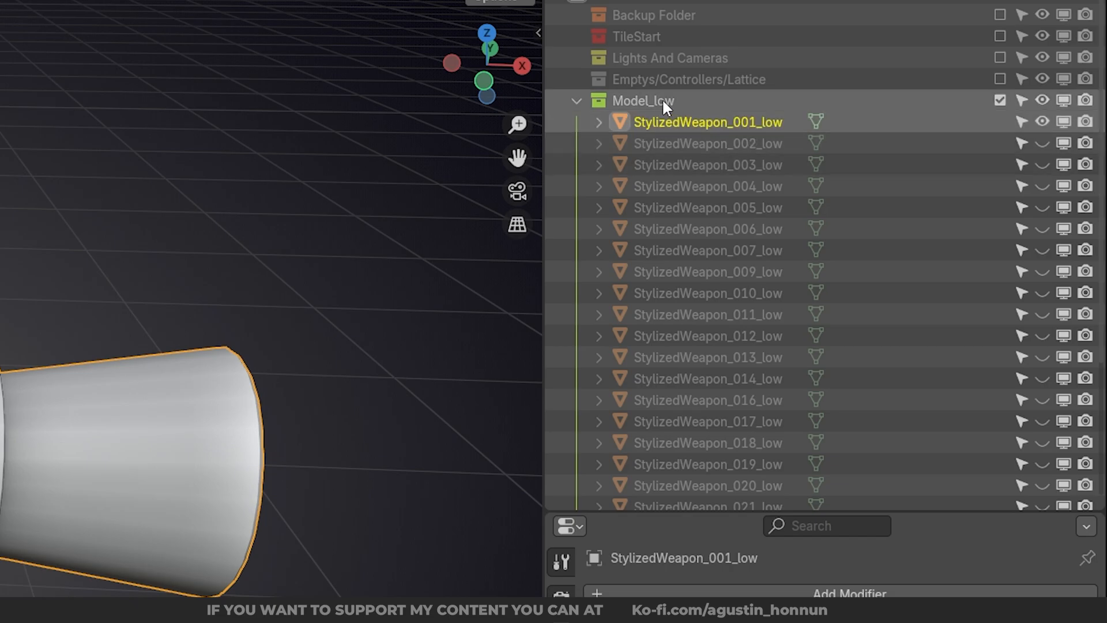
# Enable and expand the Model_high collection and select its barrel object StylizedWeapon_001_high.
pyautogui.click(576, 102)
pyautogui.click(999, 122)
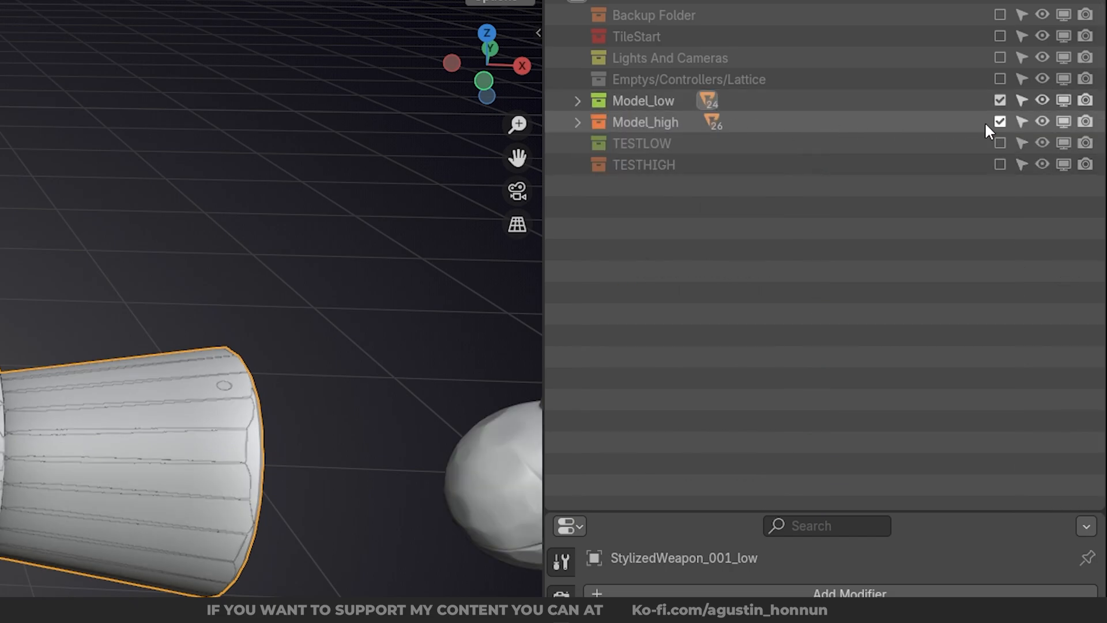
pyautogui.click(574, 121)
pyautogui.click(716, 143)
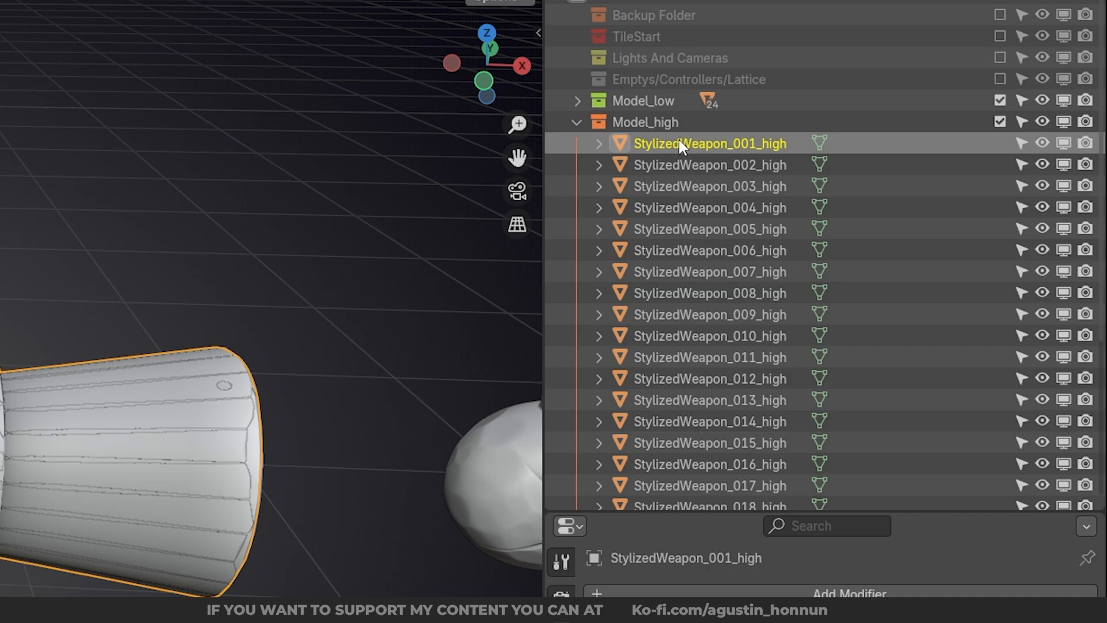
# Compare the object names of the low-poly and high-poly barrels by selecting StylizedWeapon_001_low and StylizedWeapon_001_high in their expanded collections.
pyautogui.click(576, 102)
pyautogui.keyDown('ctrl'); pyautogui.click(725, 123); pyautogui.keyUp('ctrl')
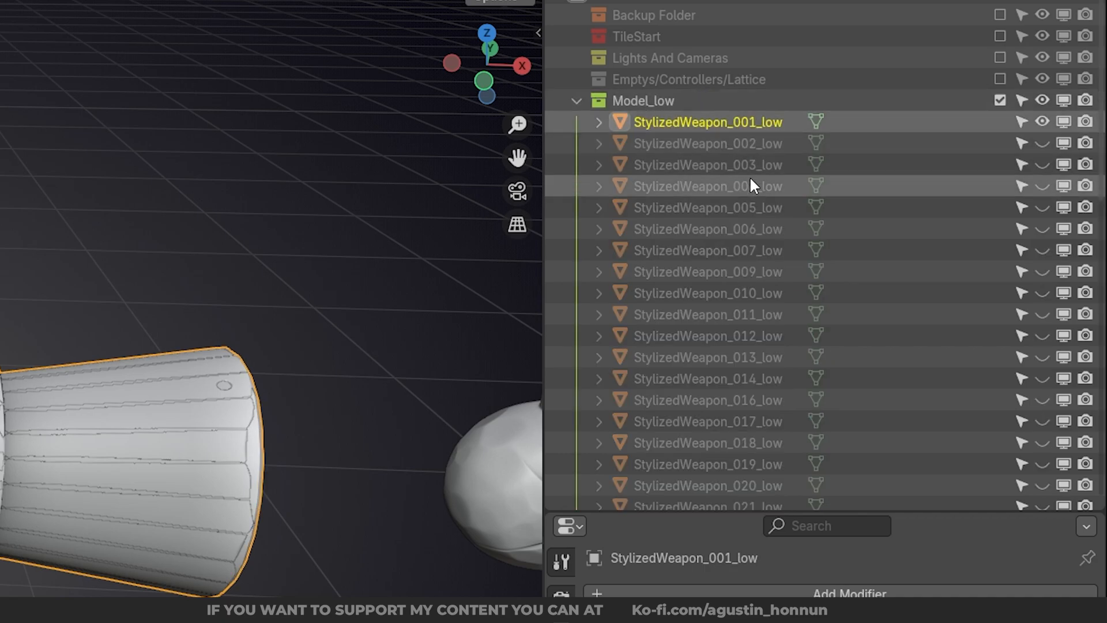
pyautogui.scroll(-10, 752, 225)
pyautogui.click(798, 264)
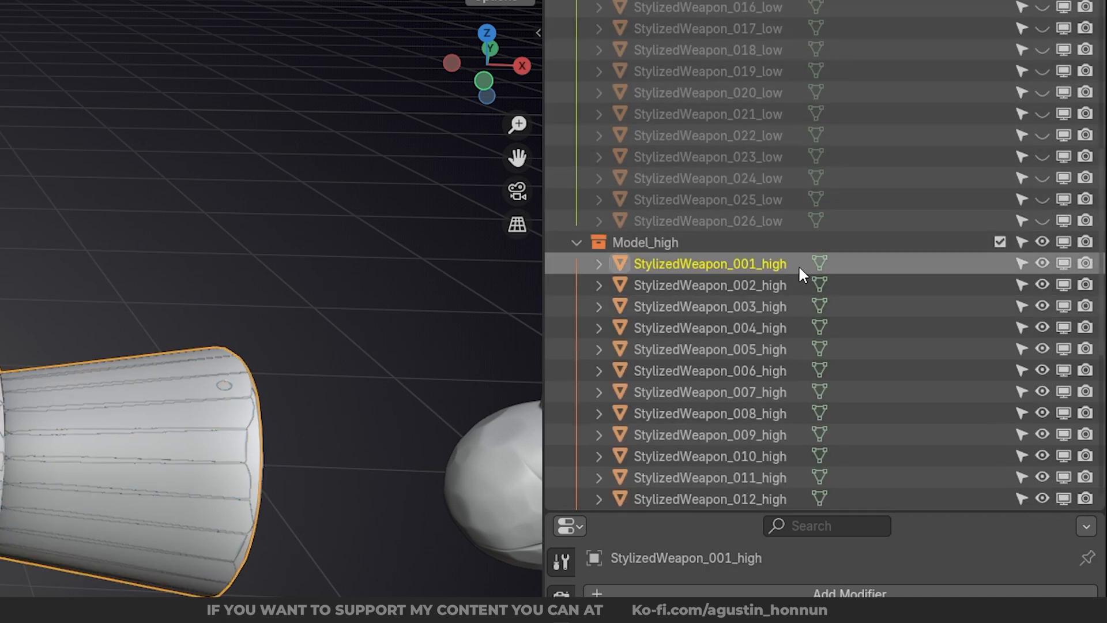
pyautogui.scroll(12, 798, 264)
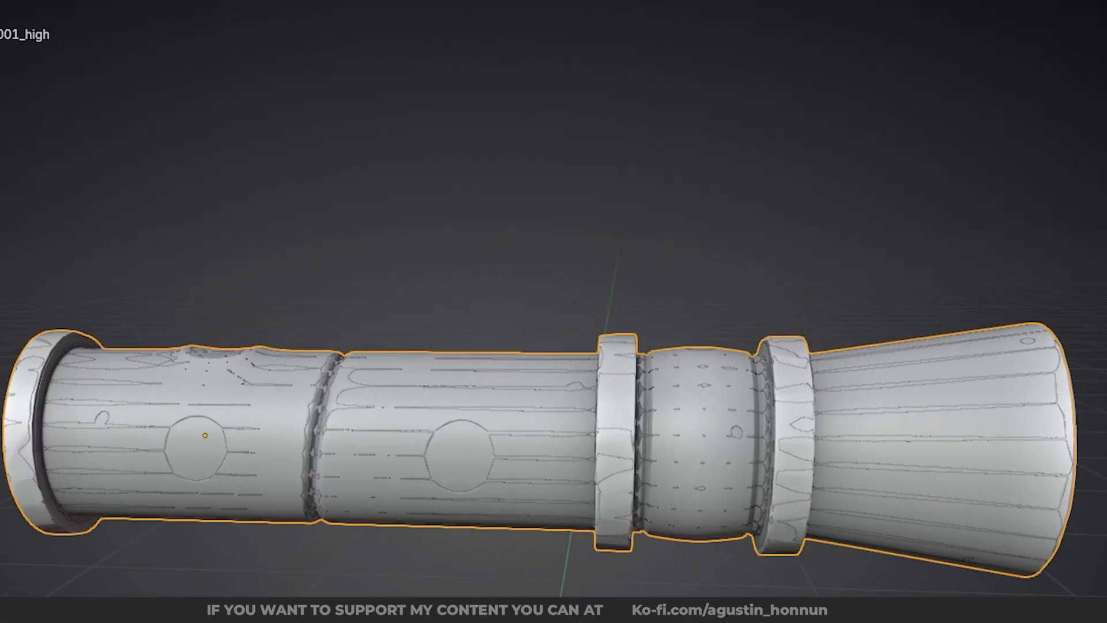
pyautogui.click(712, 65)
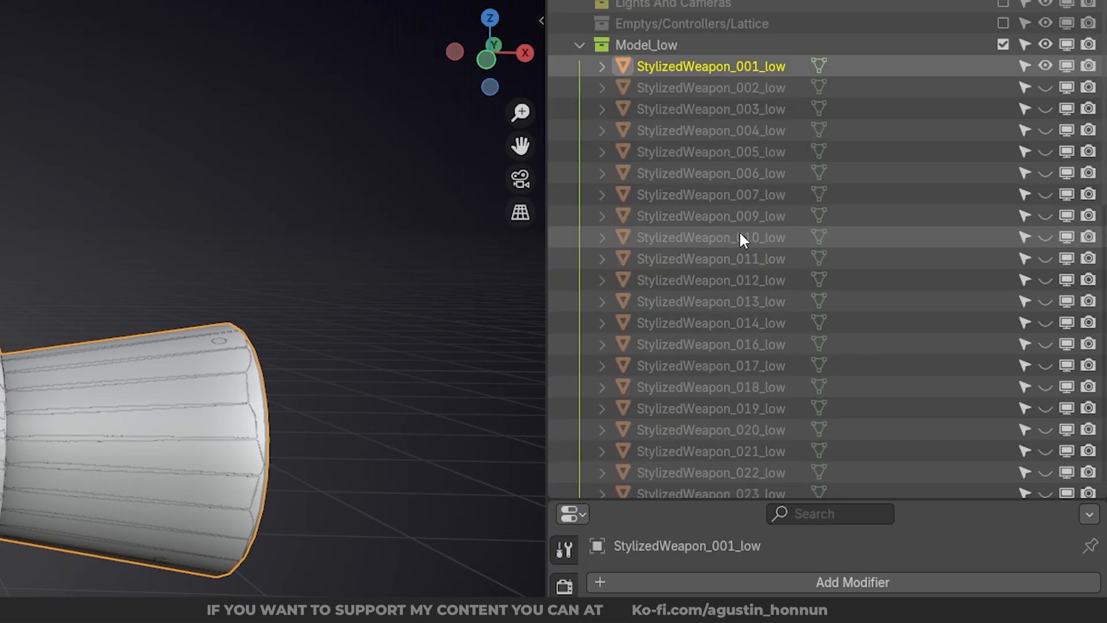
pyautogui.scroll(-7, 742, 237)
pyautogui.click(765, 300)
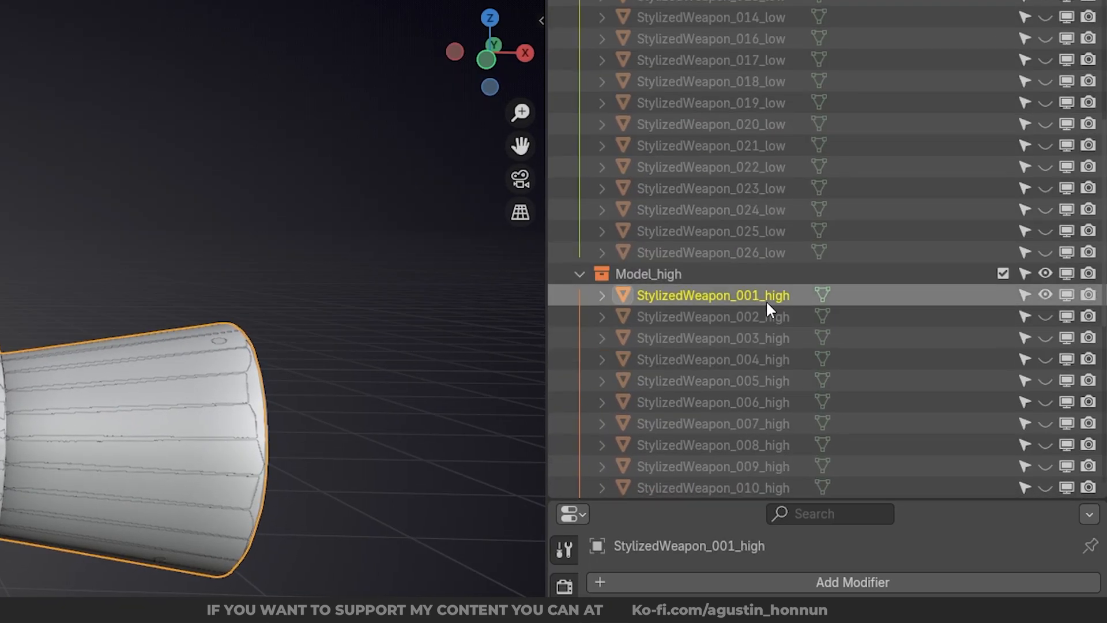
# Inspect the _high and _low suffixes in the two barrel object names without renaming either object.
pyautogui.scroll(-3, 766, 300)
pyautogui.doubleClick(767, 222)
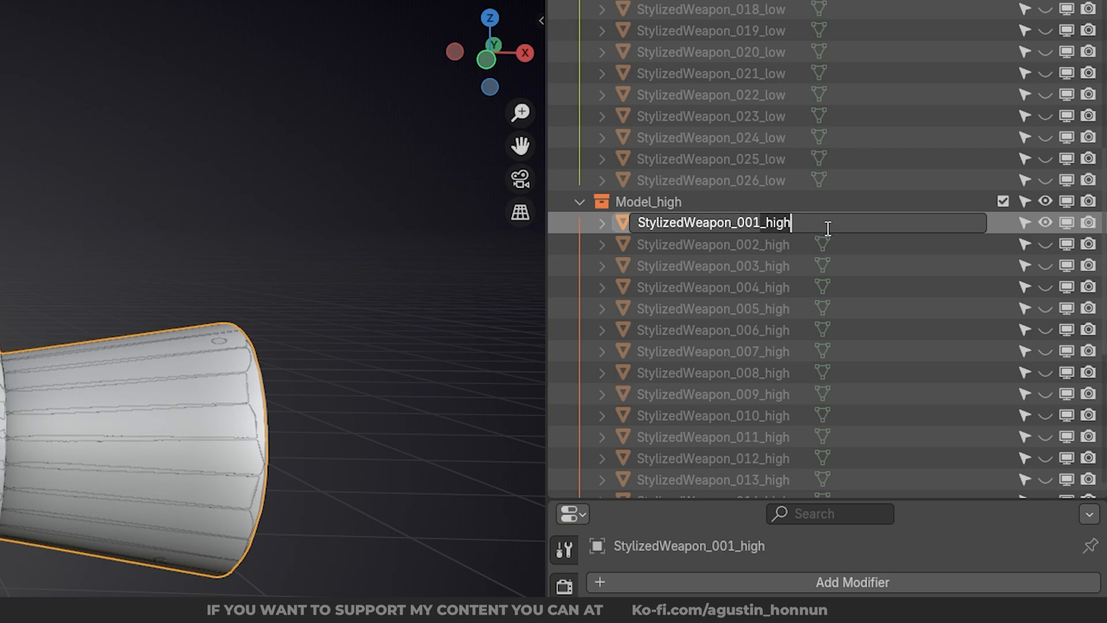
pyautogui.press('Escape')
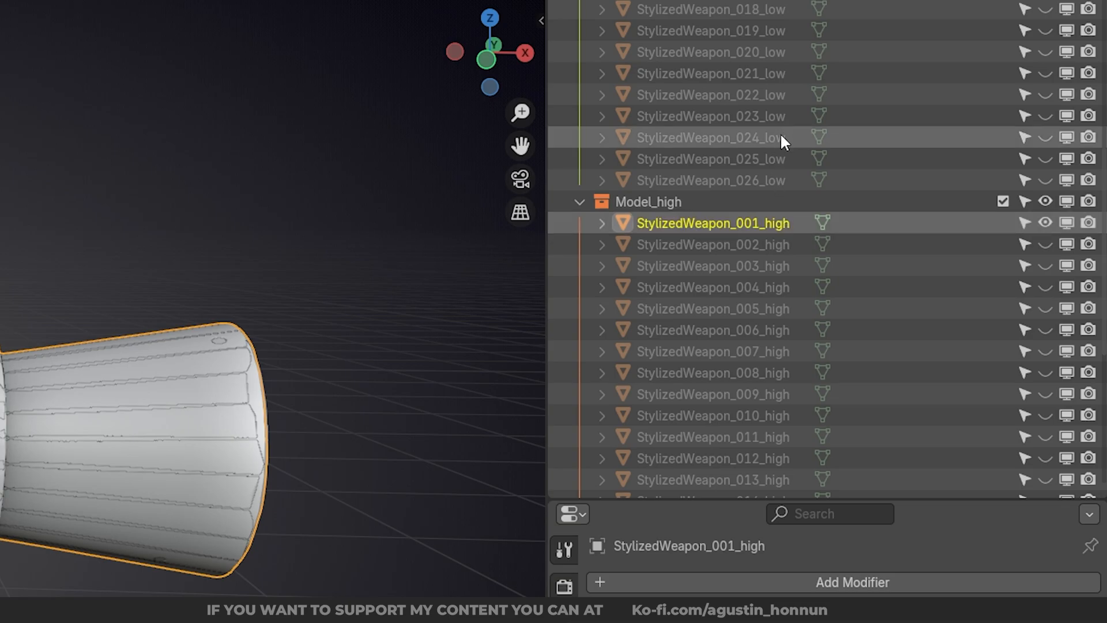
pyautogui.scroll(20, 772, 124)
pyautogui.doubleClick(761, 109)
pyautogui.click(843, 113)
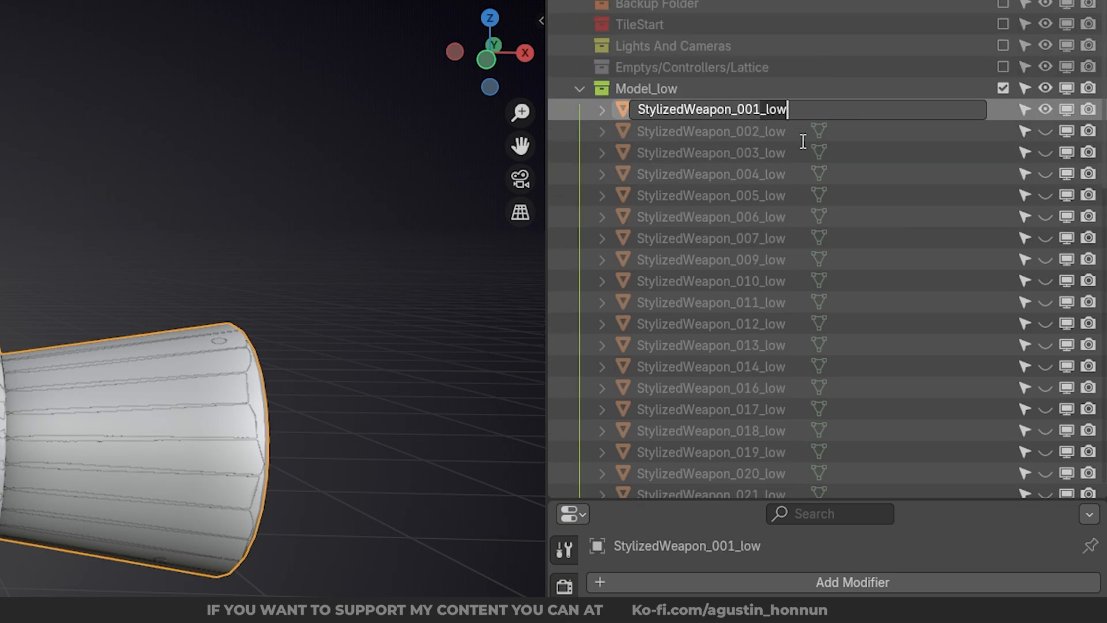
pyautogui.press('Return')
# Unhide all weapon parts and isolate the overlapping low-poly and high-poly barrels.
pyautogui.moveTo(382, 311); pyautogui.dragTo(191, 340, button='middle')
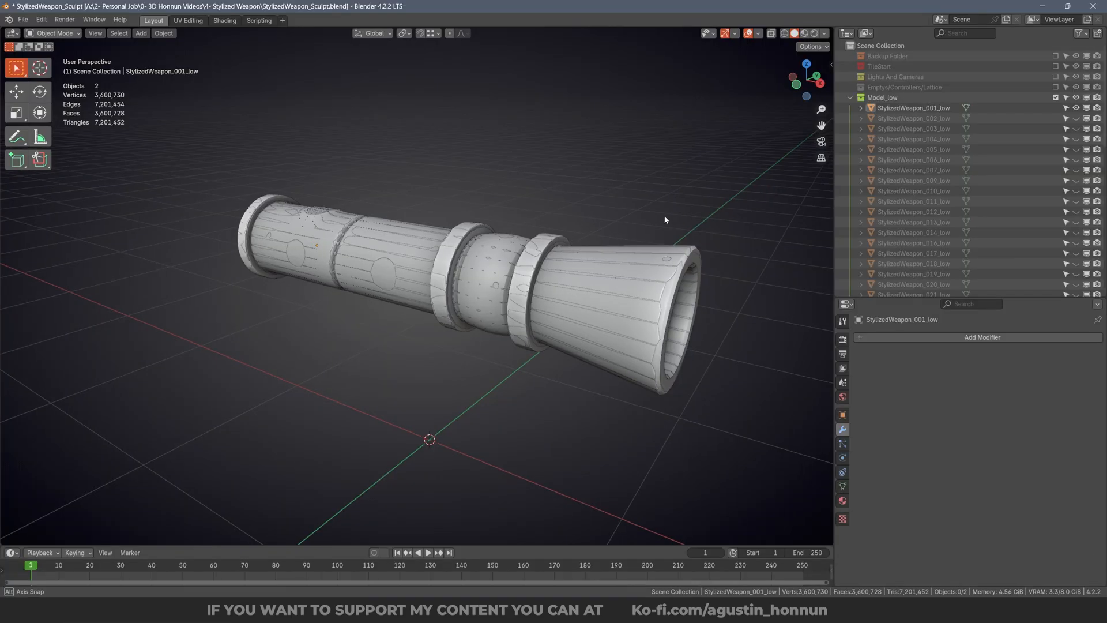
pyautogui.moveTo(665, 220); pyautogui.dragTo(686, 236, button='middle')
pyautogui.hotkey('alt', 'h')
pyautogui.click(647, 222)
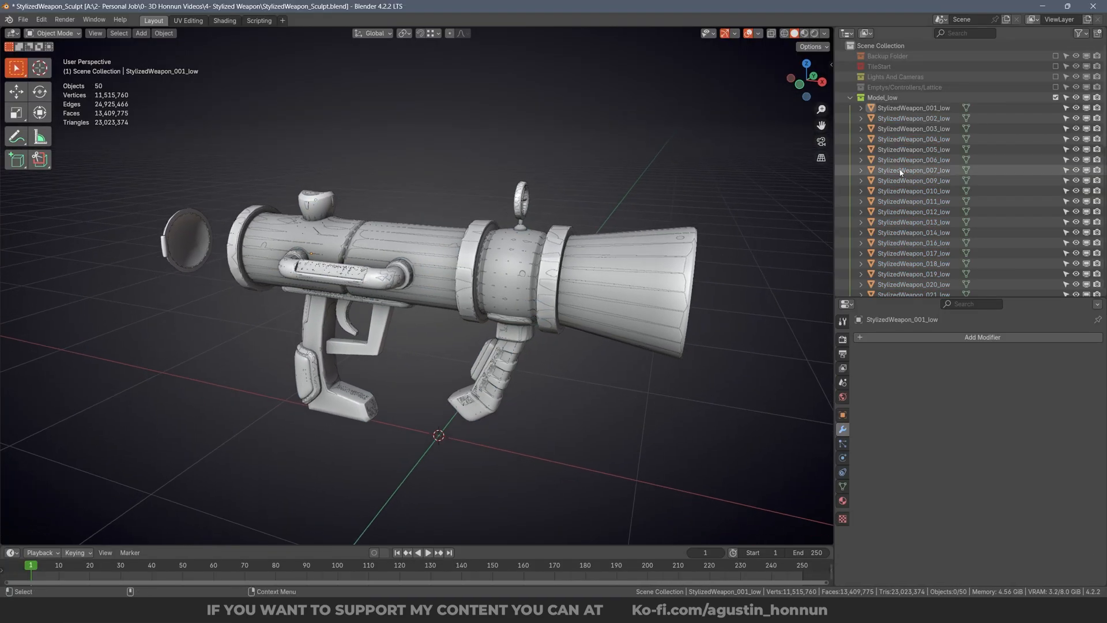
pyautogui.moveTo(755, 198); pyautogui.dragTo(629, 368)
pyautogui.hotkey('shift', 'h')
# Move the high-poly barrel 48.111 cm up along Z, away from the low-poly barrel, and undo the move.
pyautogui.click(624, 276)
pyautogui.moveTo(654, 278); pyautogui.dragTo(582, 274, button='middle')
pyautogui.press('g')
pyautogui.press('z')
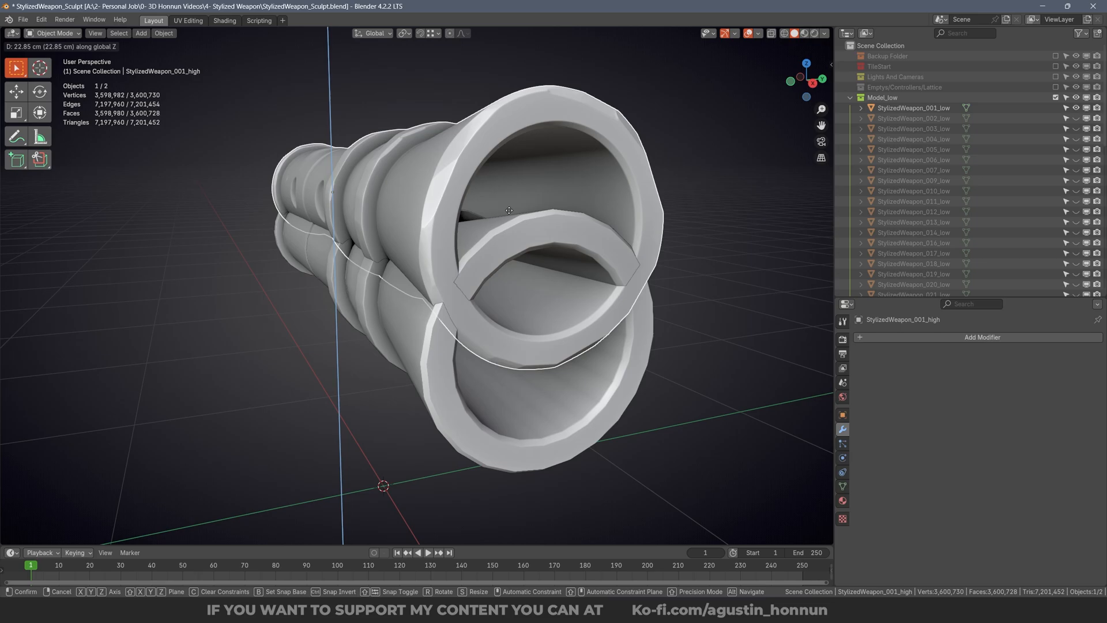
pyautogui.click(525, 160)
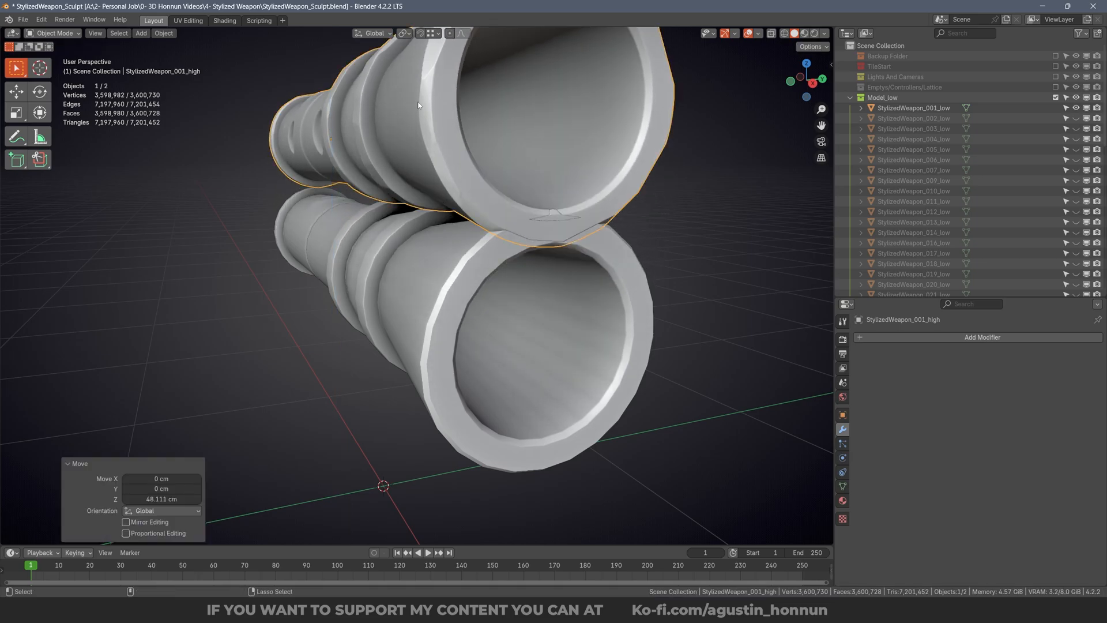
pyautogui.hotkey('ctrl', 'z')
# Hide the high-poly barrel and examine the low-poly barrel on its own.
pyautogui.moveTo(434, 106); pyautogui.dragTo(476, 116, button='middle')
pyautogui.hotkey('shift', 'h')
pyautogui.moveTo(444, 240); pyautogui.dragTo(519, 257, button='middle')
pyautogui.hotkey('ctrl', 'z')
pyautogui.moveTo(655, 260); pyautogui.dragTo(618, 263, button='middle')
pyautogui.press('h')
pyautogui.click(572, 269)
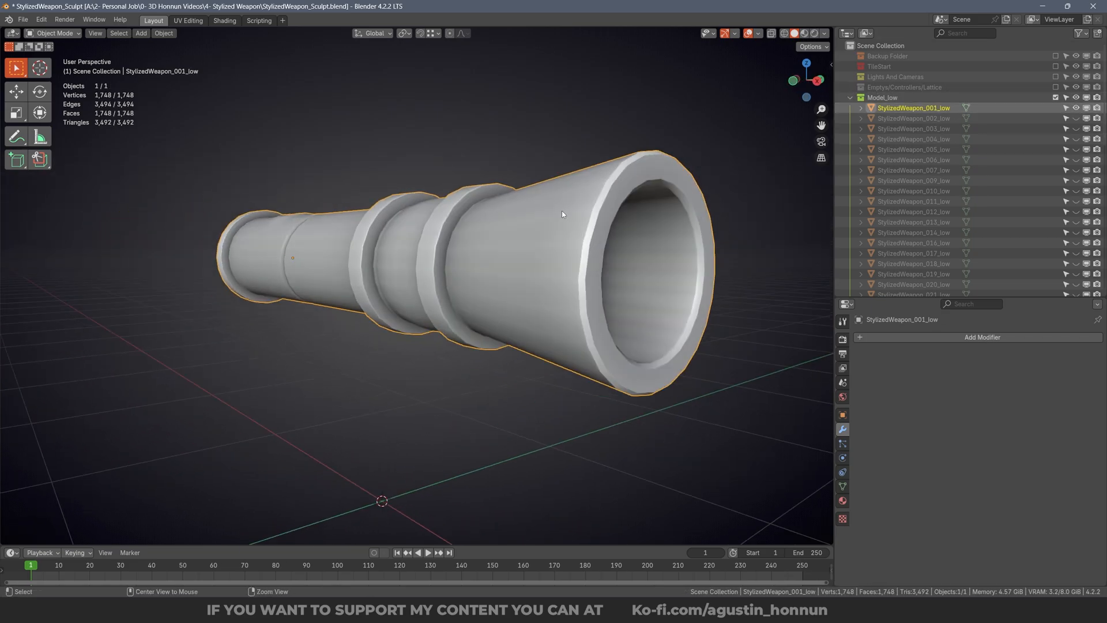
# Unhide all low-poly and high-poly weapon parts and clear the selection.
pyautogui.hotkey('alt', 'h')
pyautogui.hotkey('alt', 'a')
pyautogui.moveTo(536, 226); pyautogui.dragTo(577, 240, button='middle')
pyautogui.moveTo(505, 261); pyautogui.dragTo(611, 289, button='middle')
pyautogui.scroll(2, 517, 261)
pyautogui.scroll(-1, 554, 228)
pyautogui.scroll(-2, 487, 234)
pyautogui.scroll(-1, 619, 301)
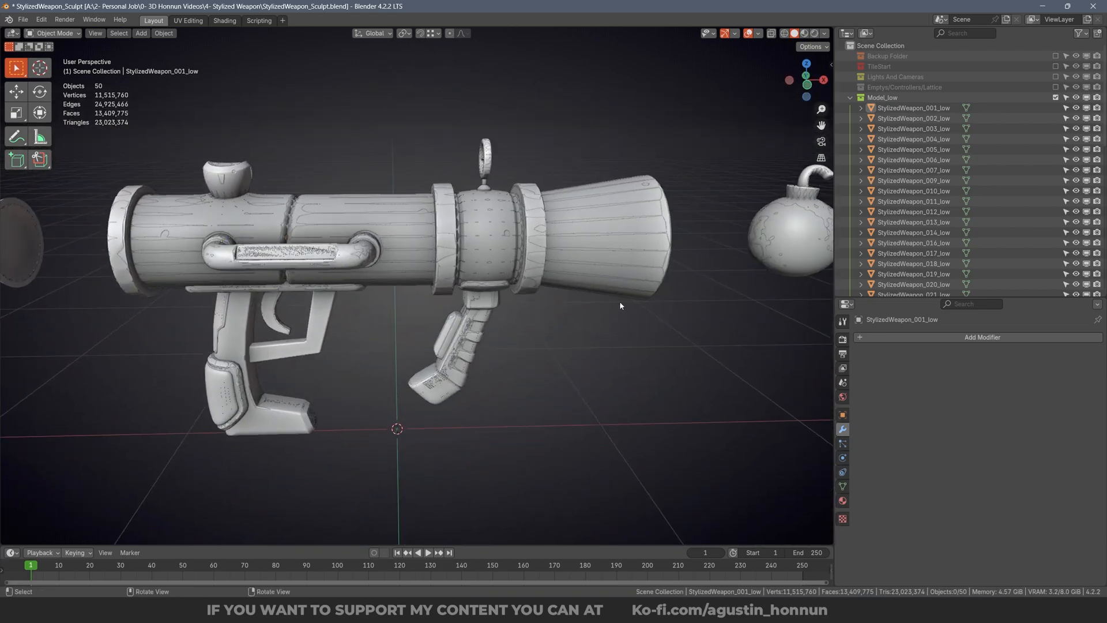
# Review the Model_low and Model_high object lists with the weapon in front view, and exclude the Model_high collection.
pyautogui.press('KP_1')
pyautogui.keyDown('shift'); pyautogui.moveTo(587, 233); pyautogui.dragTo(565, 265, button='middle'); pyautogui.keyUp('shift')
pyautogui.scroll(-4, 564, 265)
pyautogui.press('a')
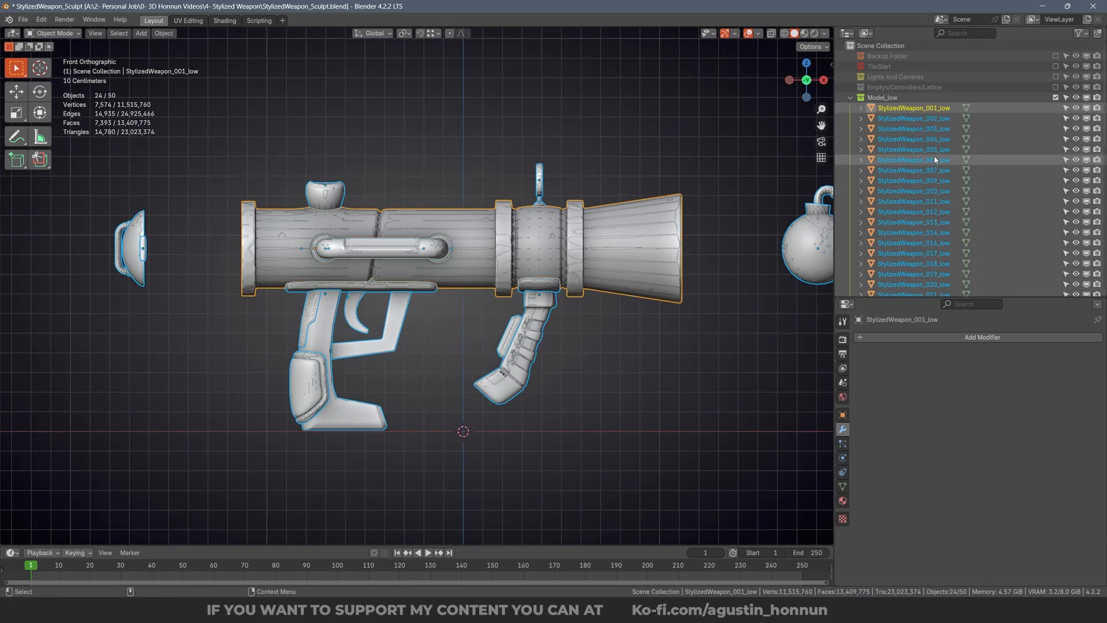
pyautogui.scroll(-10, 935, 160)
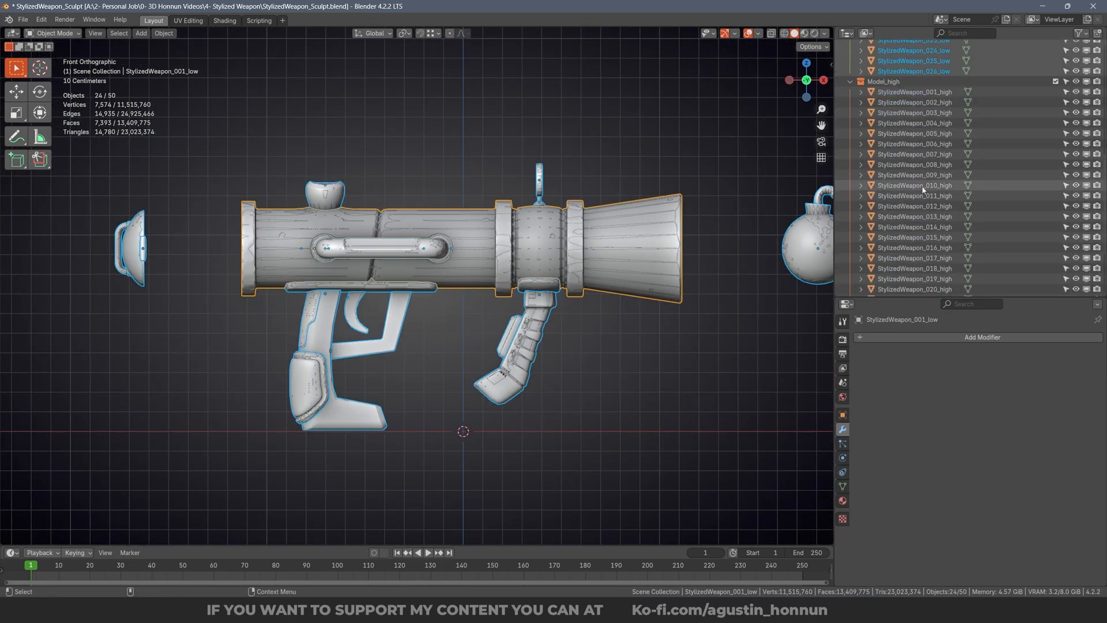
pyautogui.scroll(-4, 923, 191)
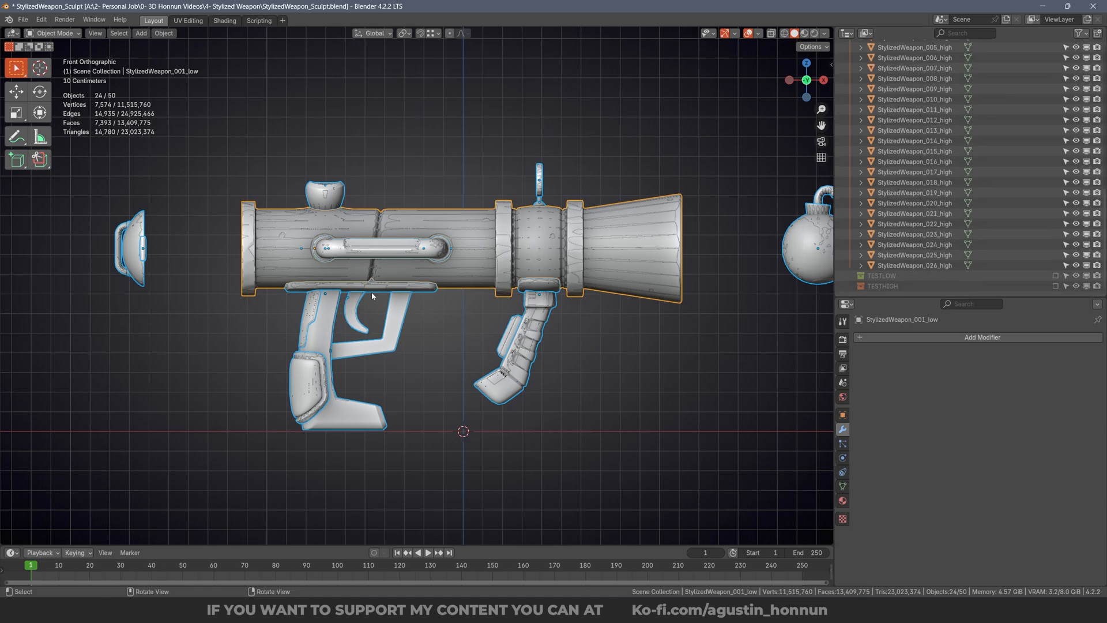
pyautogui.scroll(-3, 587, 291)
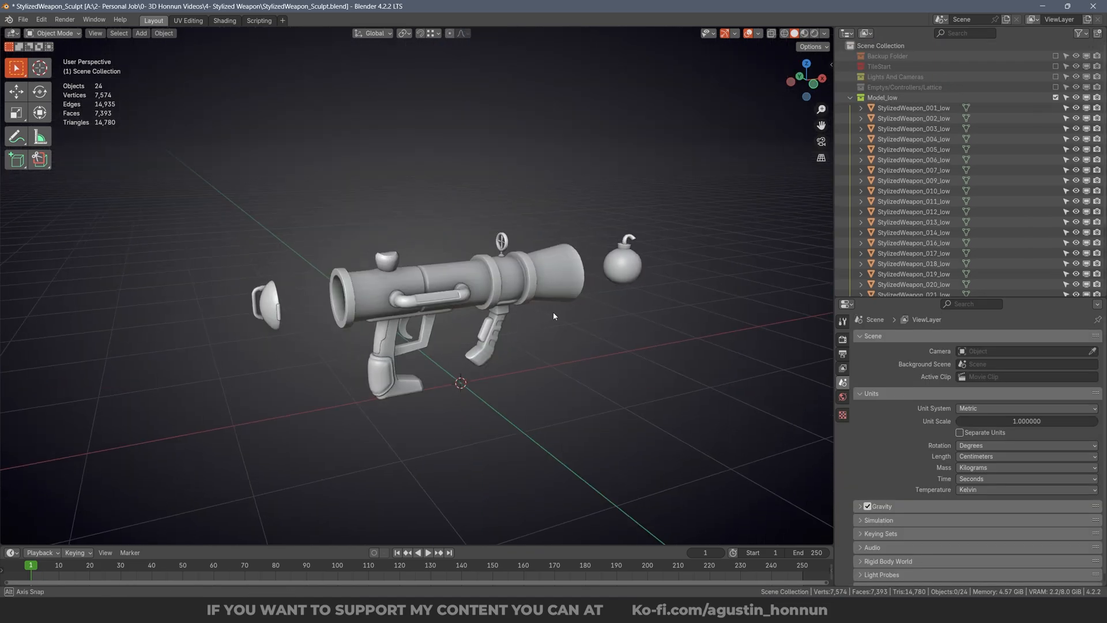
# Select the low-poly barrel and display its material settings.
pyautogui.scroll(4, 491, 264)
pyautogui.click(490, 265)
pyautogui.click(843, 500)
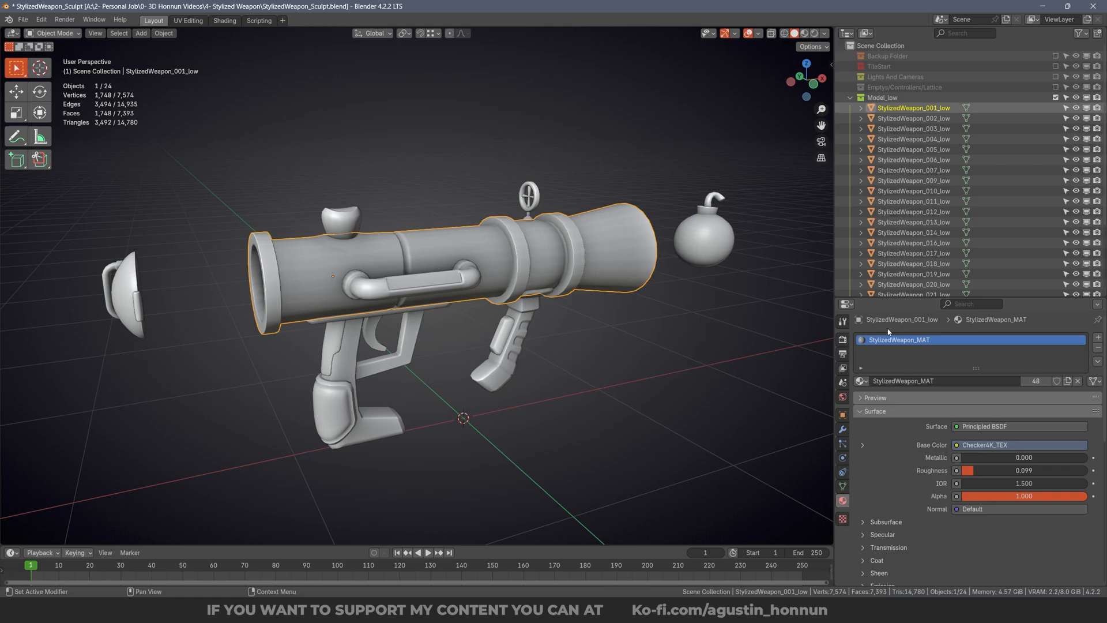
# Check which material is assigned to the low-poly bomb, sight ring, grips, end cap and barrel by selecting each part.
pyautogui.moveTo(681, 270); pyautogui.dragTo(637, 269, button='middle')
pyautogui.click(698, 258)
pyautogui.click(752, 251)
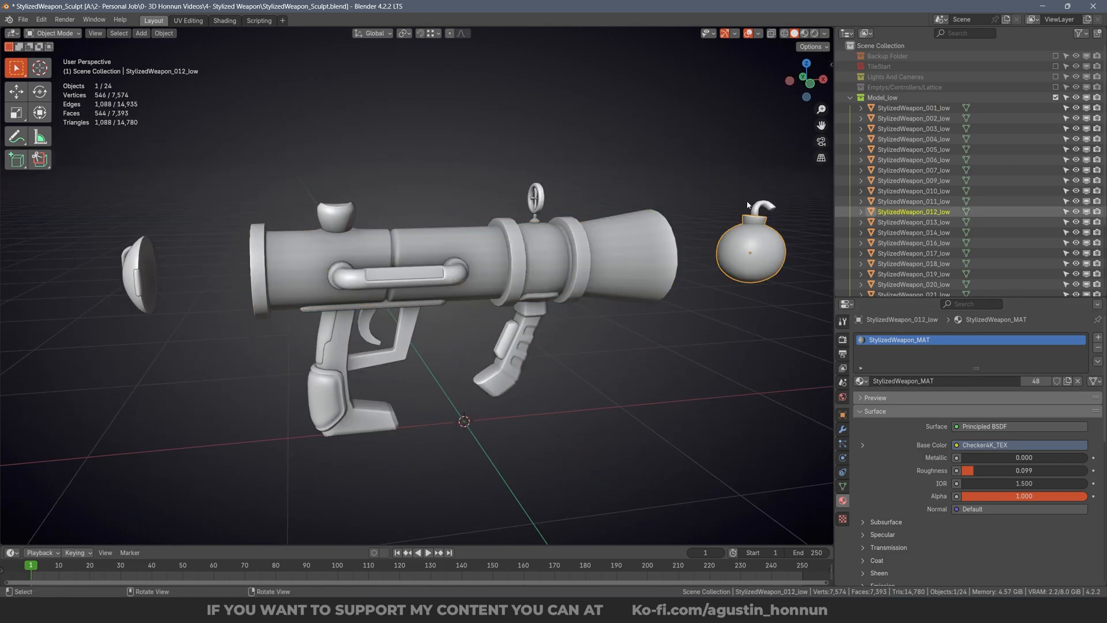
pyautogui.click(538, 203)
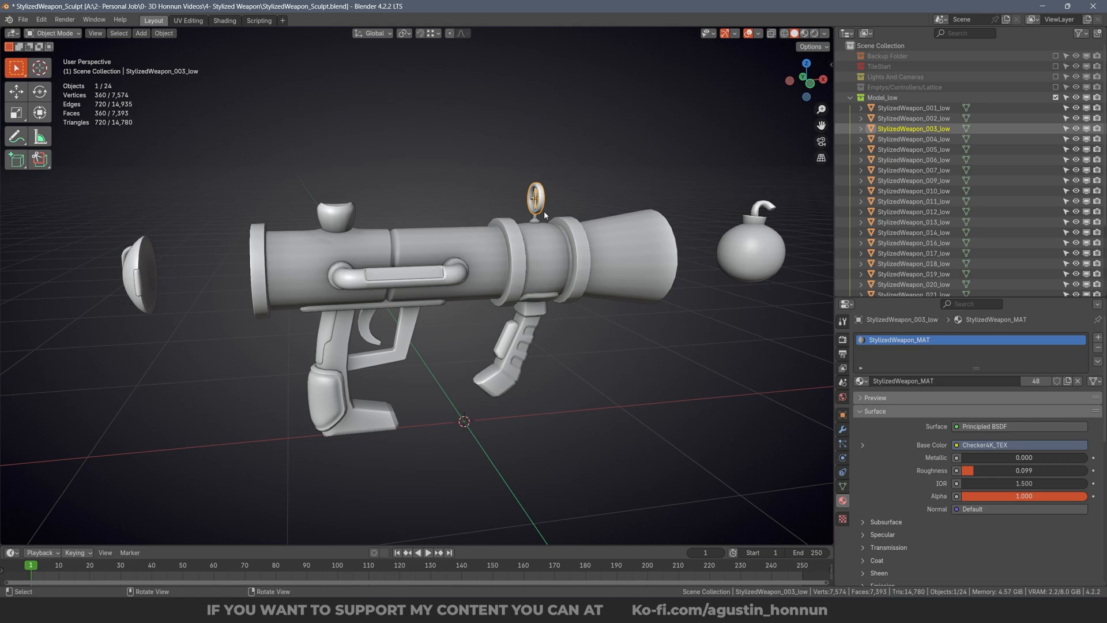
pyautogui.click(517, 341)
pyautogui.click(403, 342)
pyautogui.click(334, 358)
pyautogui.click(138, 284)
pyautogui.moveTo(142, 284); pyautogui.dragTo(230, 285, button='middle')
pyautogui.click(472, 253)
pyautogui.click(634, 215)
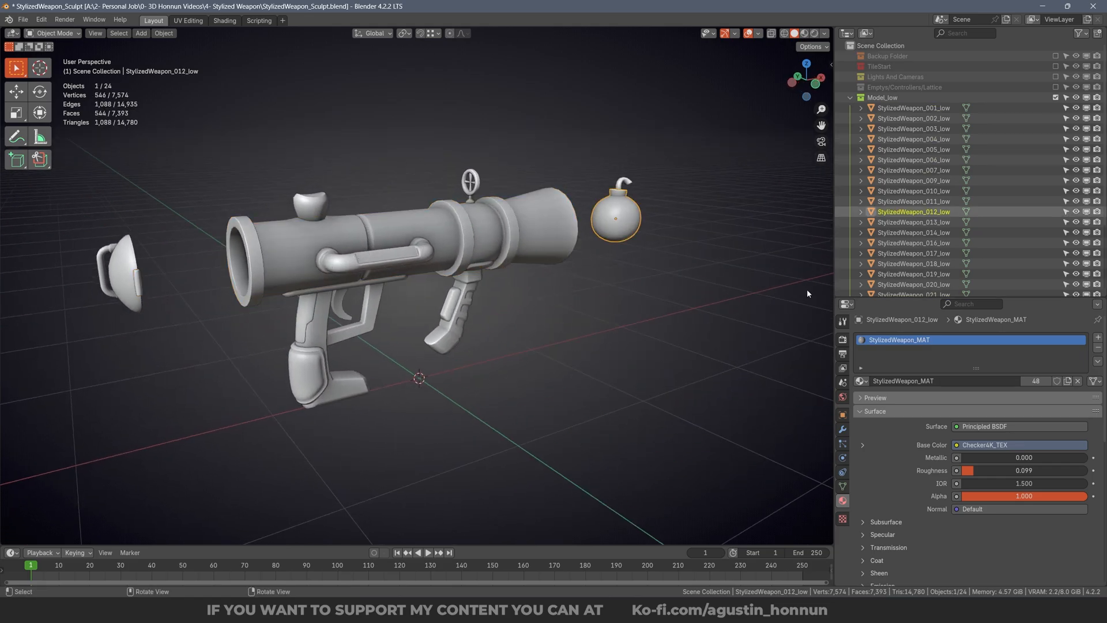
# Select all low-poly weapon parts in front view with the barrel as the active object.
pyautogui.moveTo(625, 254); pyautogui.dragTo(510, 224, button='middle')
pyautogui.hotkey('alt', 'a')
pyautogui.press('KP_1')
pyautogui.click(562, 251)
pyautogui.press('a')
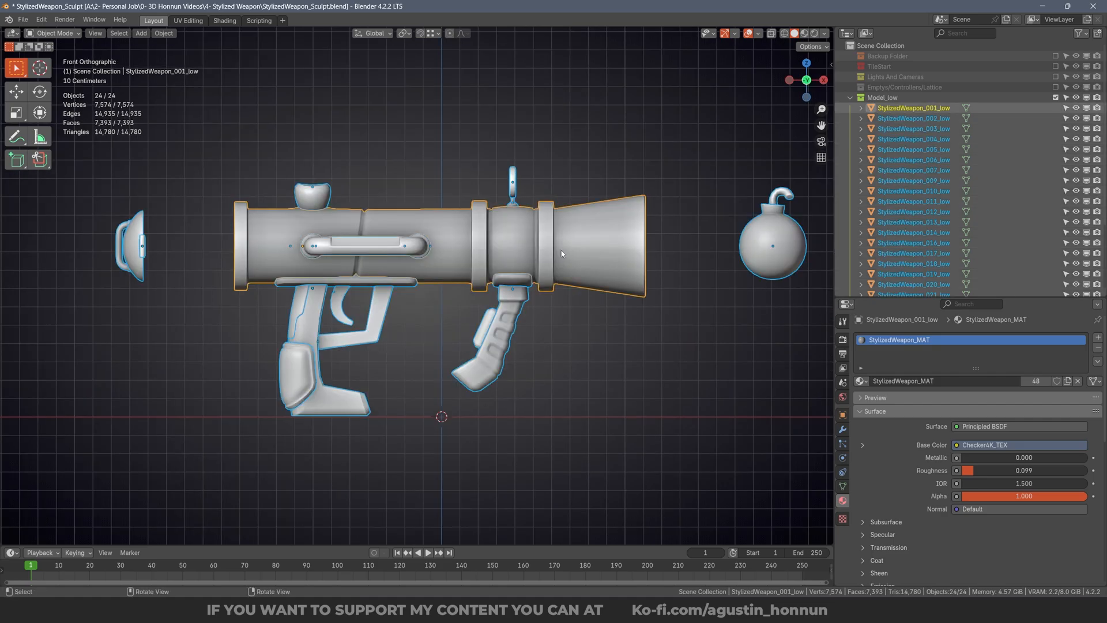
# Apply the scale to all low-poly weapon parts and display their transform values.
pyautogui.hotkey('ctrl', 'a')
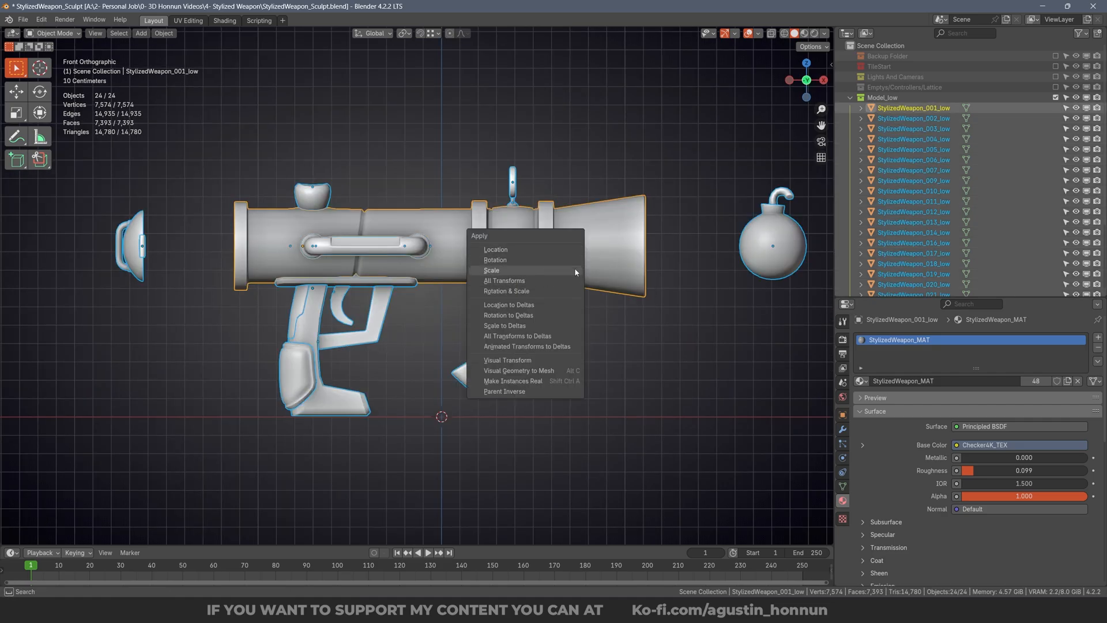
pyautogui.click(550, 271)
pyautogui.press('n')
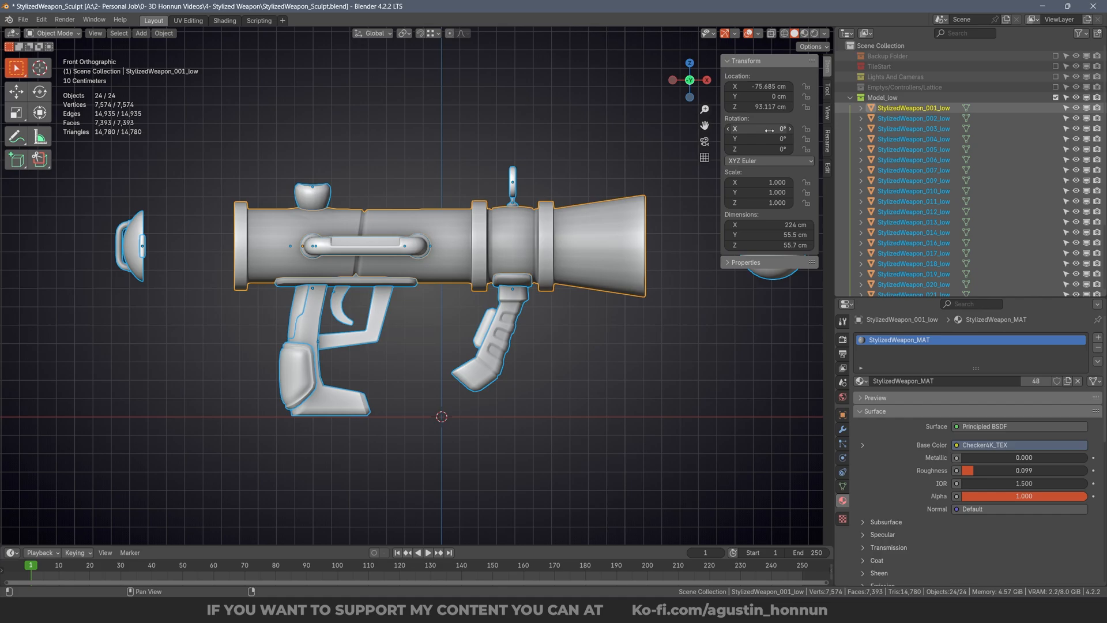
pyautogui.keyDown('shift'); pyautogui.moveTo(614, 207); pyautogui.dragTo(553, 241, button='middle'); pyautogui.keyUp('shift')
pyautogui.press('n')
pyautogui.hotkey('alt', 'a')
pyautogui.press('n')
pyautogui.press('a')
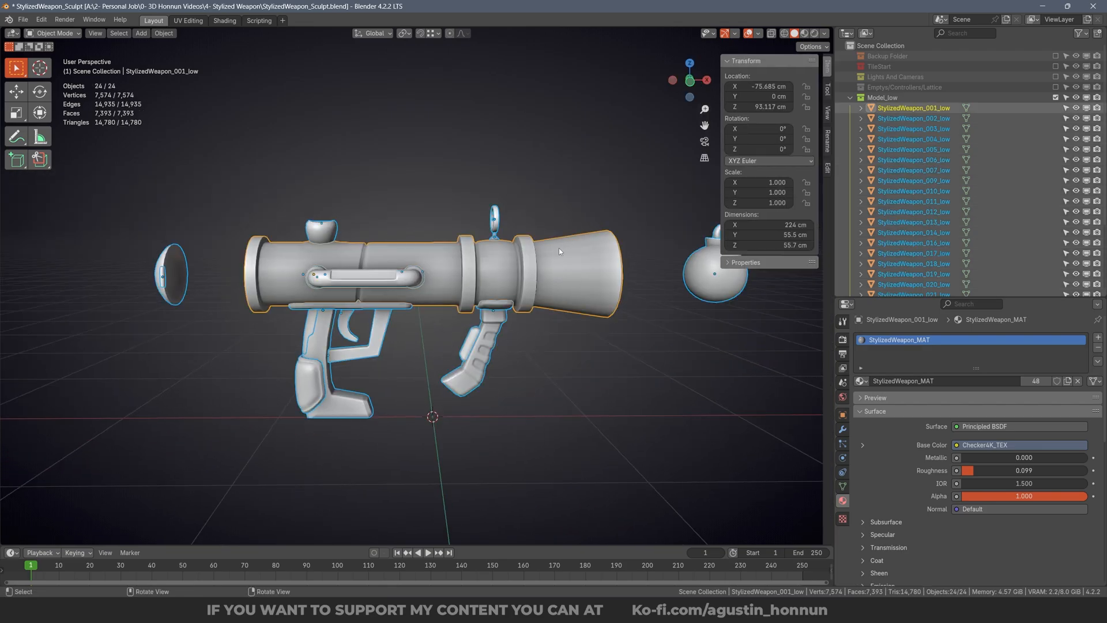
pyautogui.press('KP_1')
pyautogui.scroll(-1, 478, 269)
pyautogui.hotkey('ctrl', 'a')
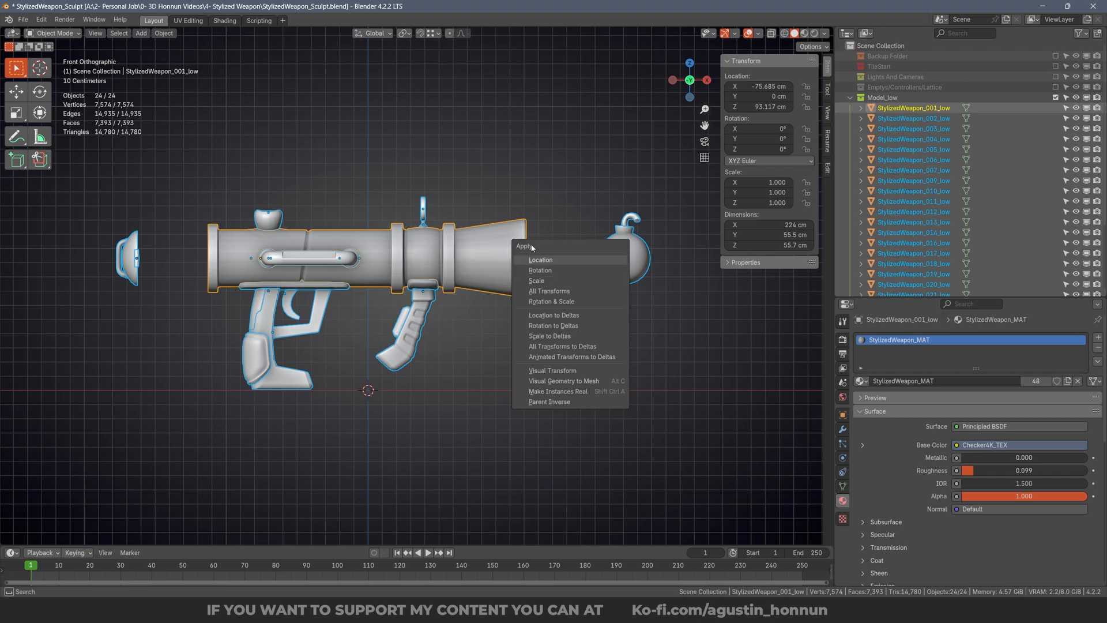
pyautogui.click(163, 33)
pyautogui.moveTo(185, 86)
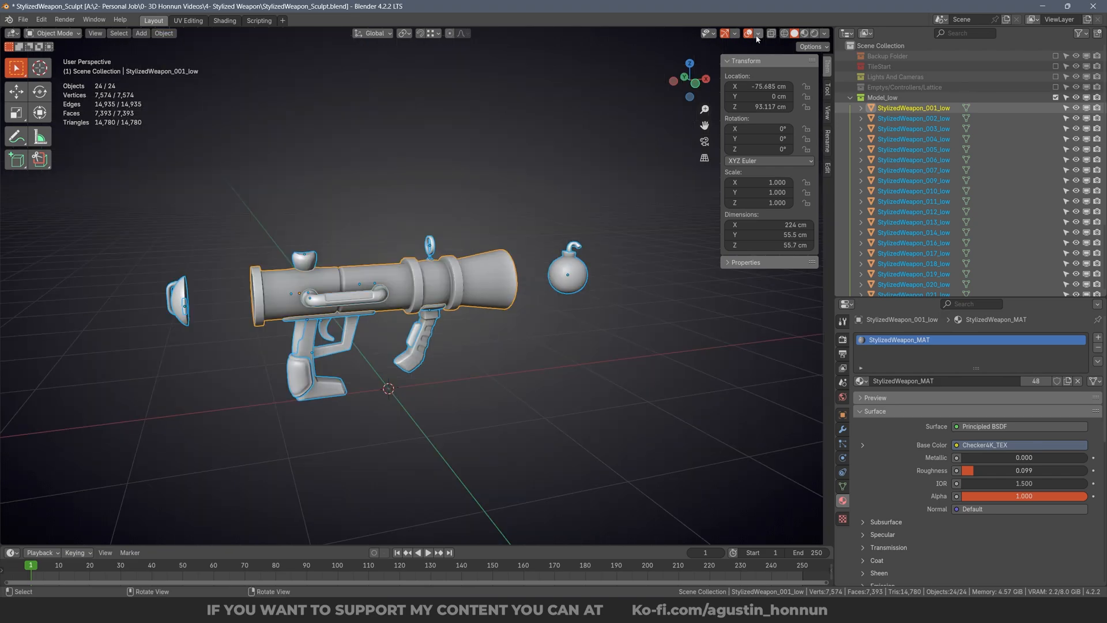
# Enable the Face Orientation overlay and inspect the low-poly weapon's normals from several angles with the parts deselected.
pyautogui.click(758, 35)
pyautogui.click(710, 224)
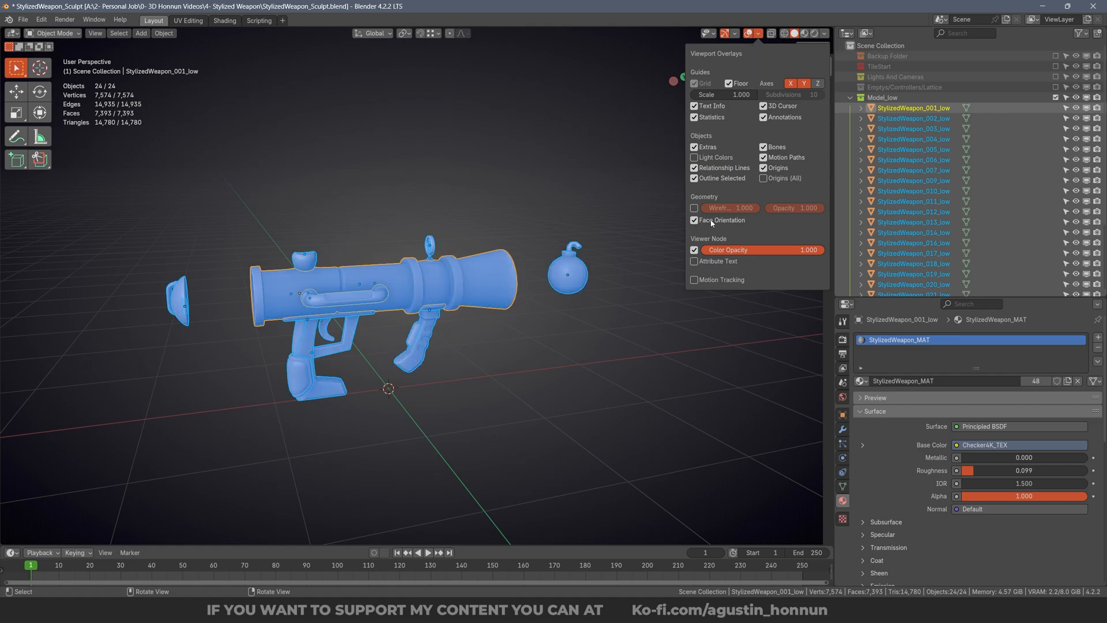
pyautogui.press('n')
pyautogui.moveTo(403, 277); pyautogui.dragTo(333, 296, button='middle')
pyautogui.hotkey('alt', 'a')
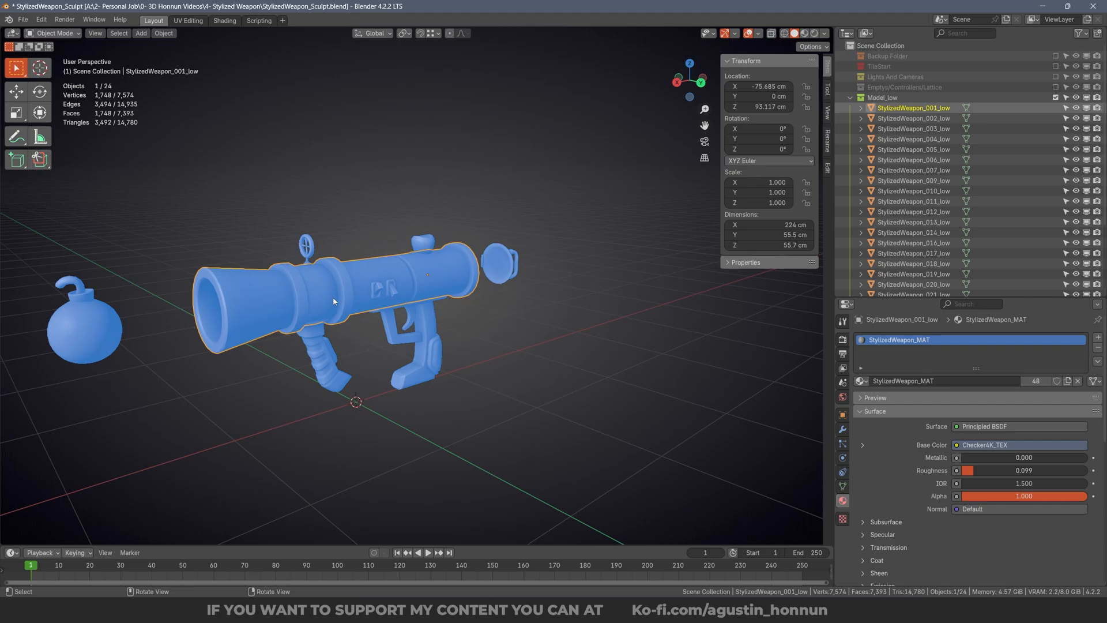
# Recalculate the low-poly barrel's normals in Edit Mode with the Inside option switched on.
pyautogui.click(333, 296)
pyautogui.press('Tab')
pyautogui.hotkey('shift', 'n')
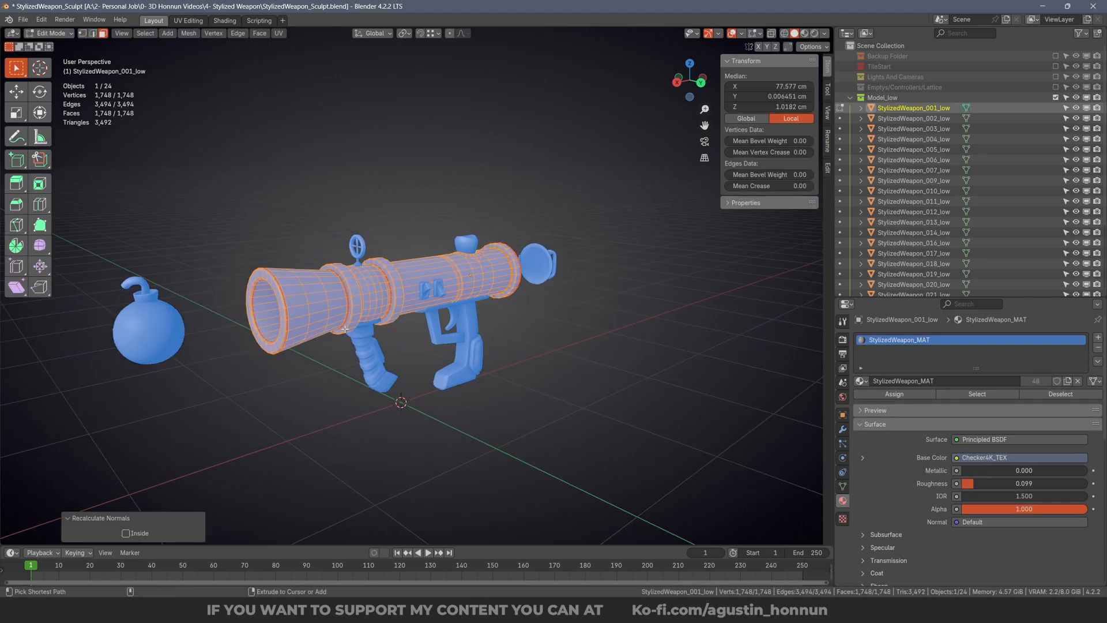
pyautogui.click(136, 531)
pyautogui.moveTo(478, 346); pyautogui.dragTo(276, 316, button='middle')
pyautogui.press('Tab')
pyautogui.hotkey('alt', 'a')
# Recalculate all of the low-poly barrel's normals to face outside in Edit Mode, toggling the Inside option for comparison.
pyautogui.moveTo(459, 317); pyautogui.dragTo(440, 301, button='middle')
pyautogui.click(541, 294)
pyautogui.press('Tab')
pyautogui.moveTo(365, 262); pyautogui.dragTo(415, 287, button='middle')
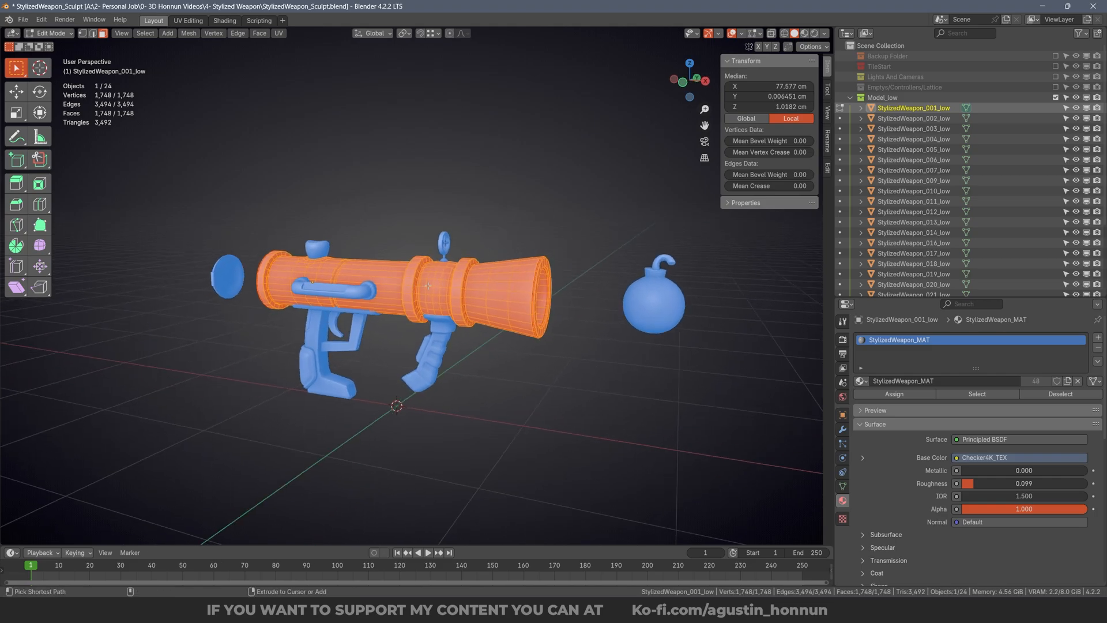
pyautogui.hotkey('shift', 'n')
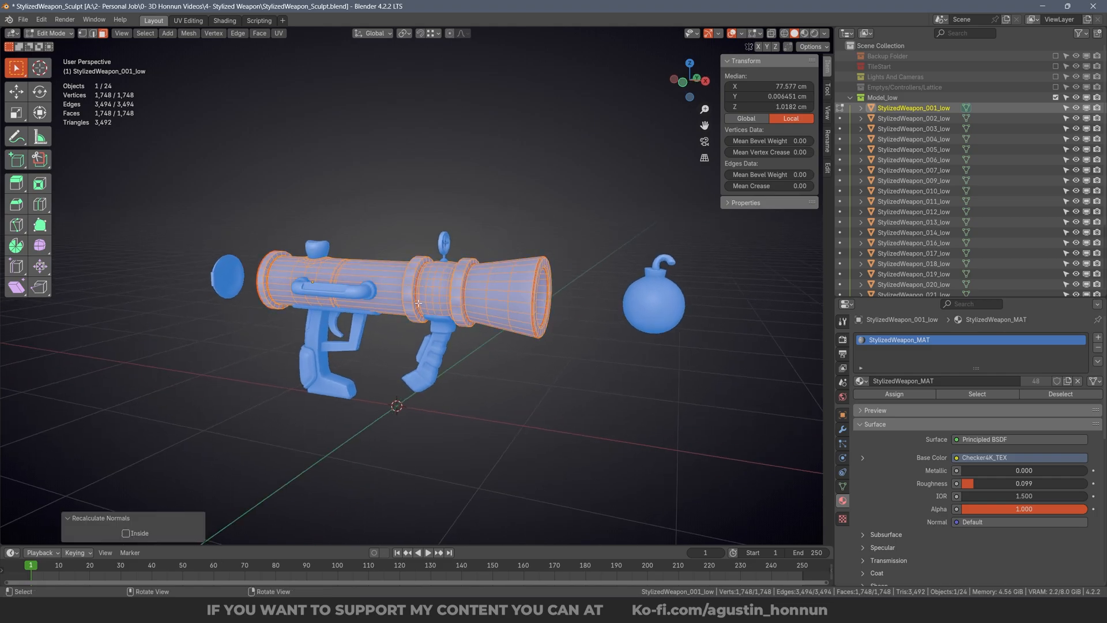
pyautogui.click(127, 534)
pyautogui.click(127, 534)
pyautogui.click(136, 519)
pyautogui.moveTo(358, 341); pyautogui.dragTo(453, 304, button='middle')
pyautogui.hotkey('alt', 'a')
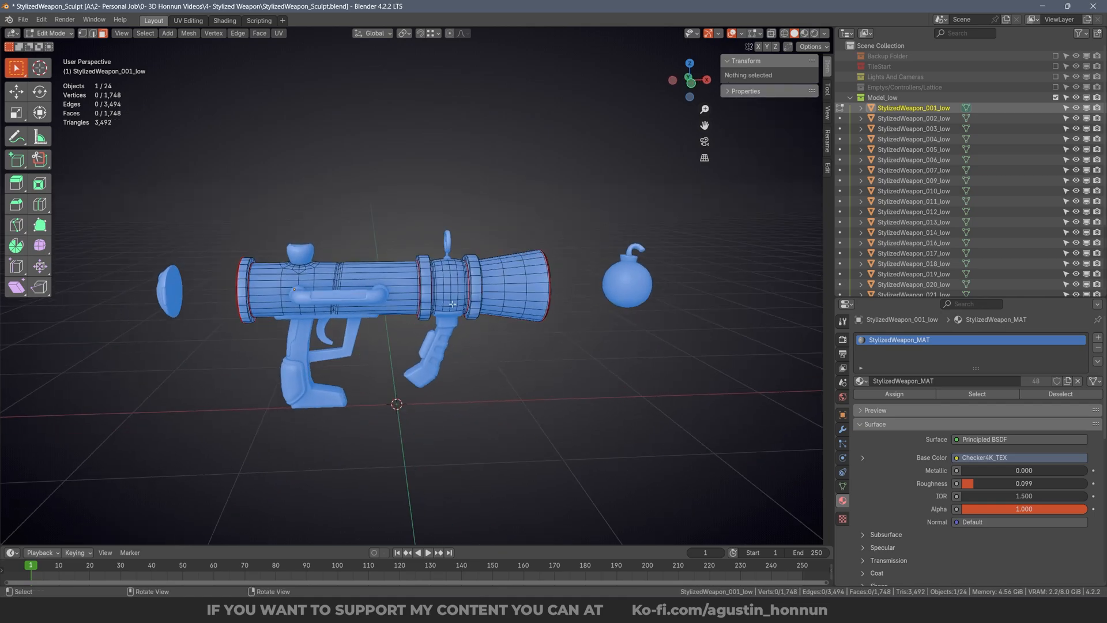
pyautogui.press('Tab')
# Turn off the Face Orientation overlay and view the low-poly weapon from the back.
pyautogui.click(758, 33)
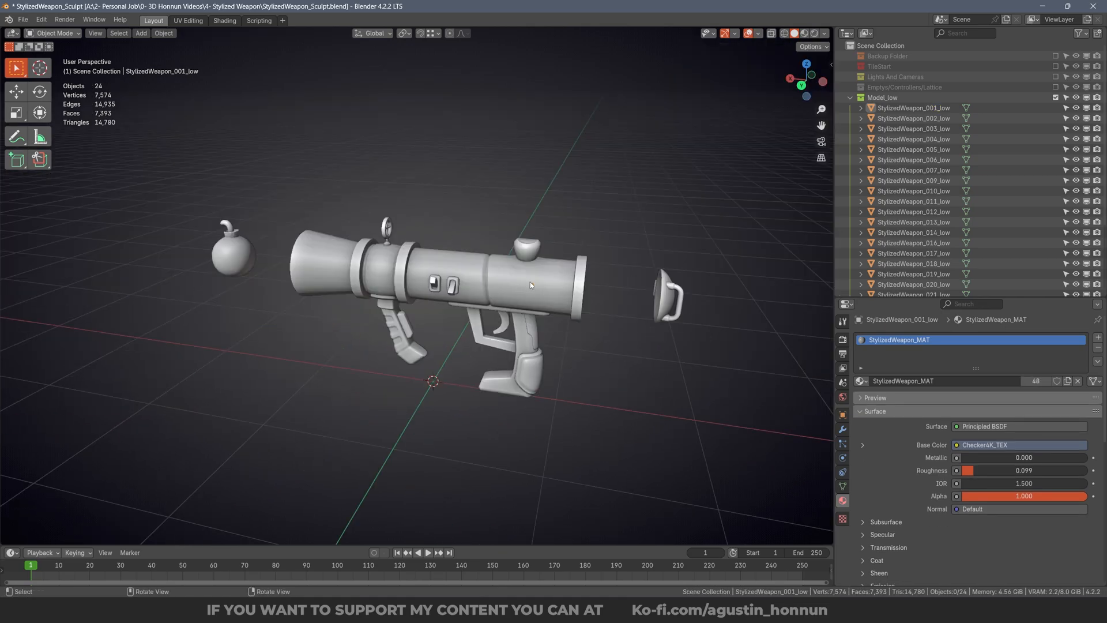
pyautogui.click(530, 282)
pyautogui.keyDown('alt'); pyautogui.moveTo(531, 282); pyautogui.dragTo(550, 240, button='middle'); pyautogui.keyUp('alt')
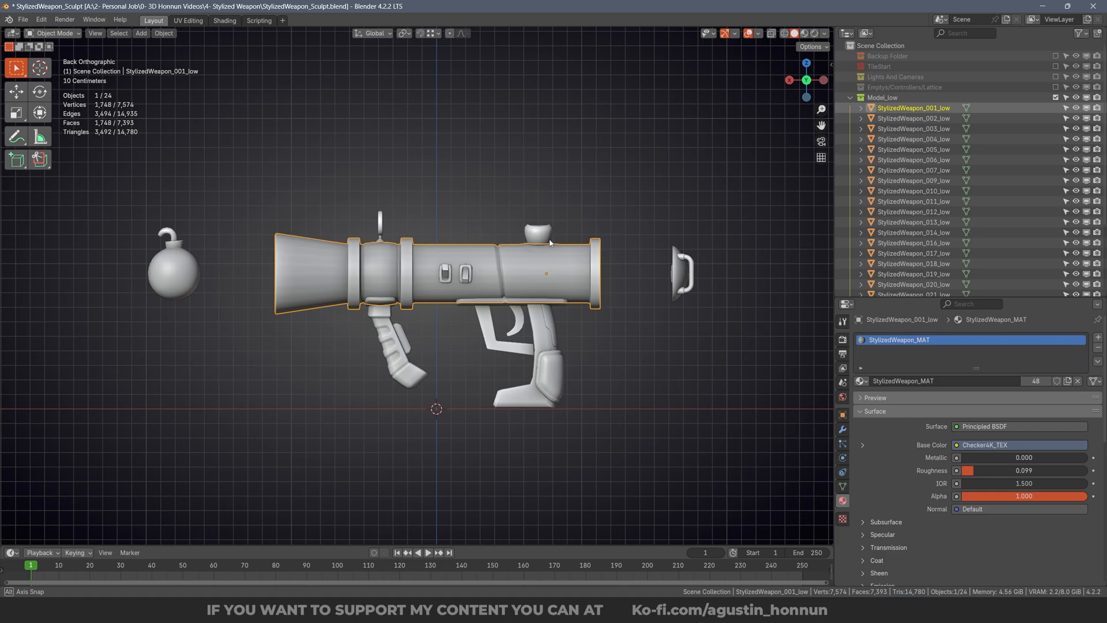
pyautogui.click(640, 251)
pyautogui.moveTo(640, 251); pyautogui.dragTo(571, 300, button='middle')
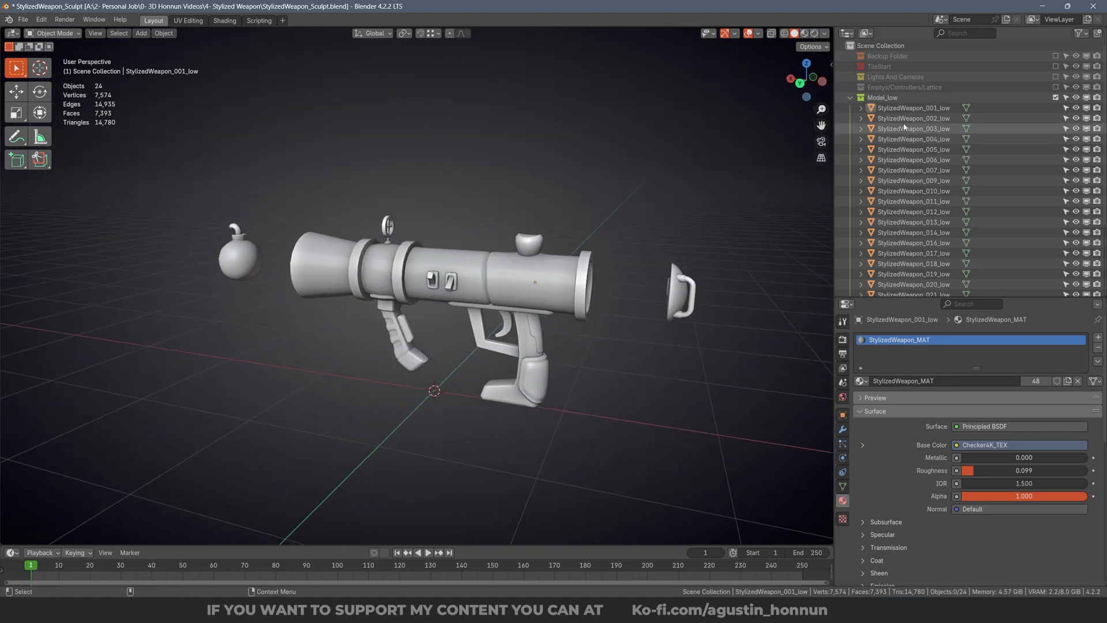
# Review the whole low-poly object range by selecting StylizedWeapon_001_low through StylizedWeapon_026_low in the Outliner.
pyautogui.click(915, 108)
pyautogui.scroll(-5, 922, 254)
pyautogui.keyDown('shift'); pyautogui.click(923, 257); pyautogui.keyUp('shift')
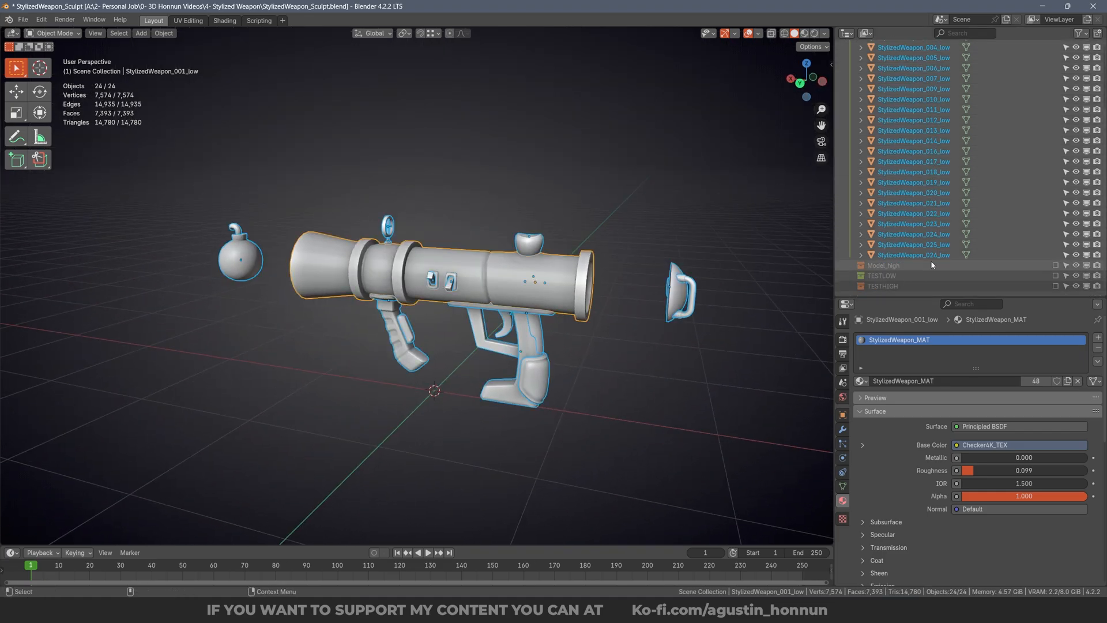
pyautogui.moveTo(697, 225); pyautogui.dragTo(679, 234, button='middle')
pyautogui.click(680, 234)
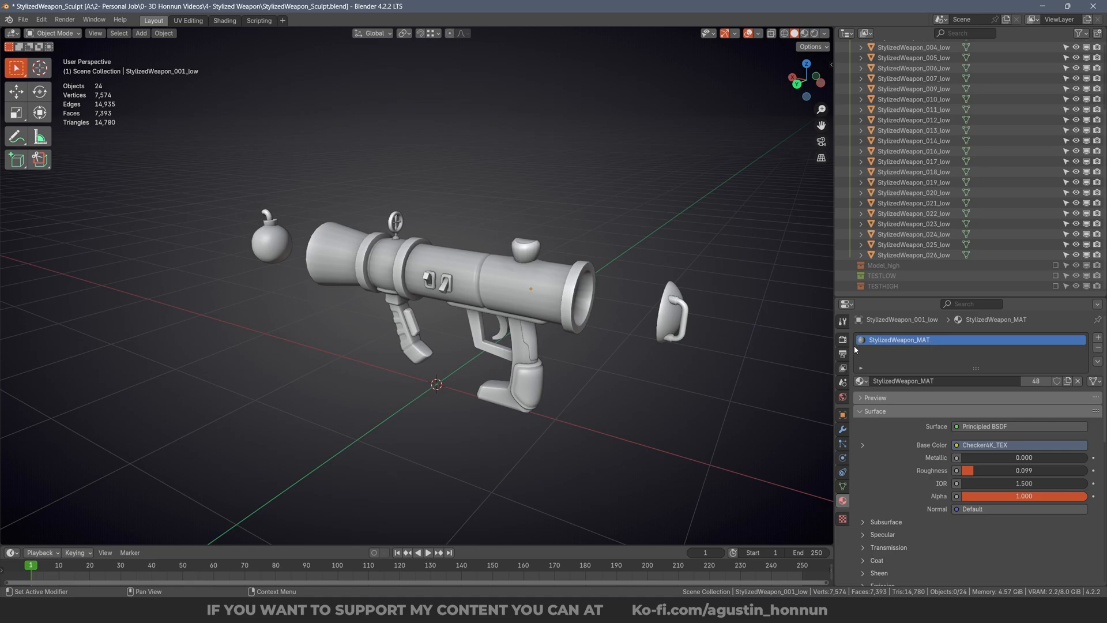
# Check the material on individual low-poly parts by selecting the end cap, barrel, rear sight and both grips.
pyautogui.click(677, 318)
pyautogui.click(545, 284)
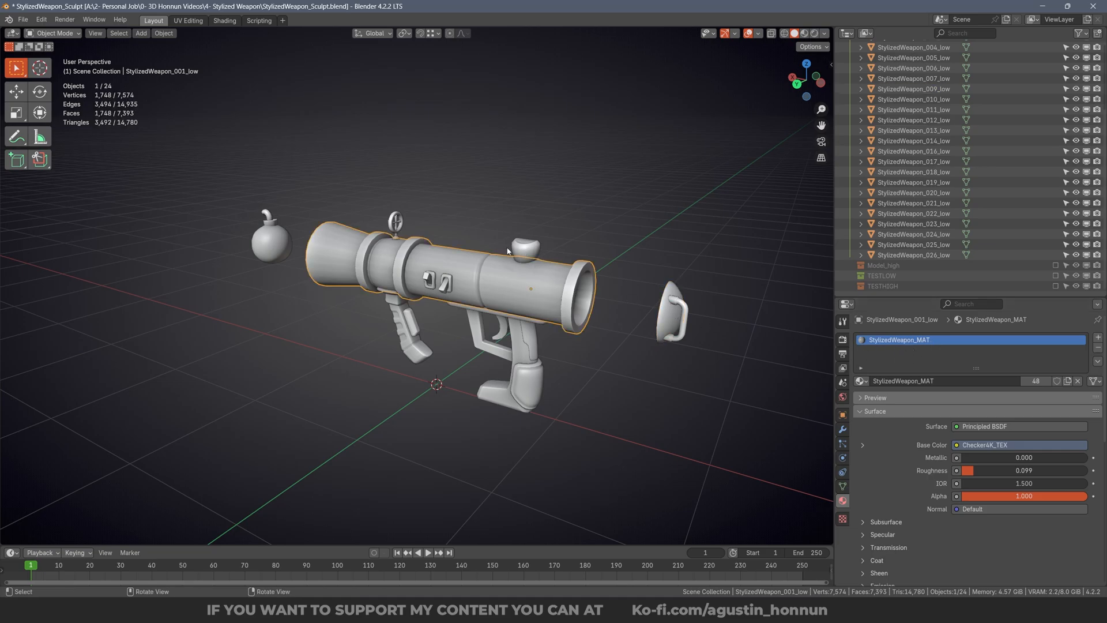
pyautogui.click(526, 250)
pyautogui.click(408, 329)
pyautogui.click(537, 356)
# Put all low-poly weapon parts in Edit Mode and display their combined UV layout in the UV Editing workspace.
pyautogui.press('a')
pyautogui.press('Tab')
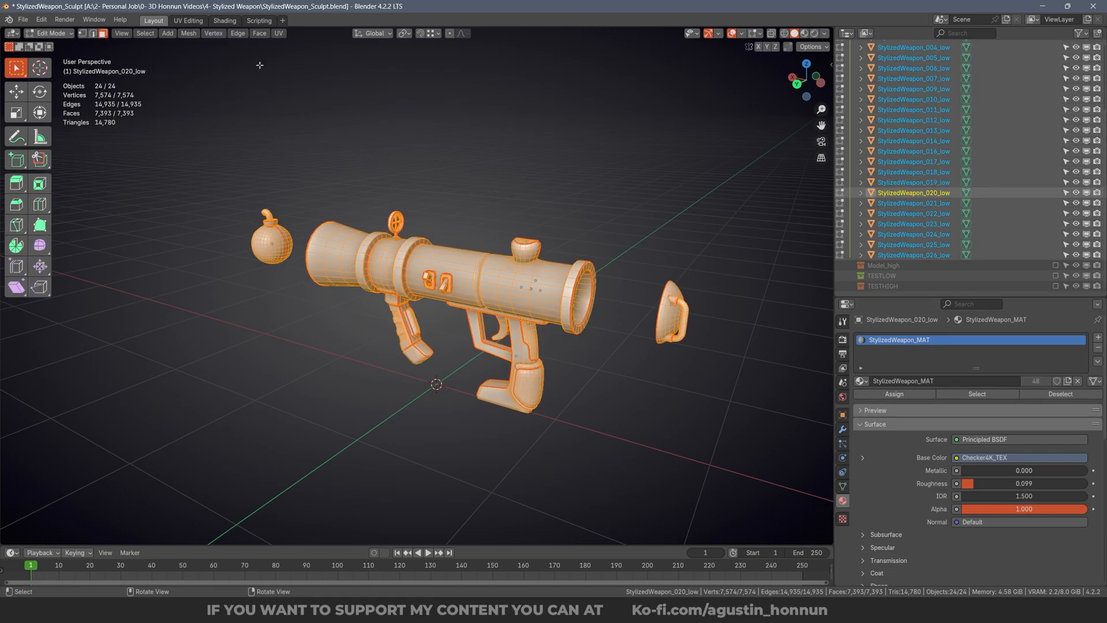
pyautogui.click(188, 20)
pyautogui.scroll(3, 182, 346)
pyautogui.scroll(-2, 306, 276)
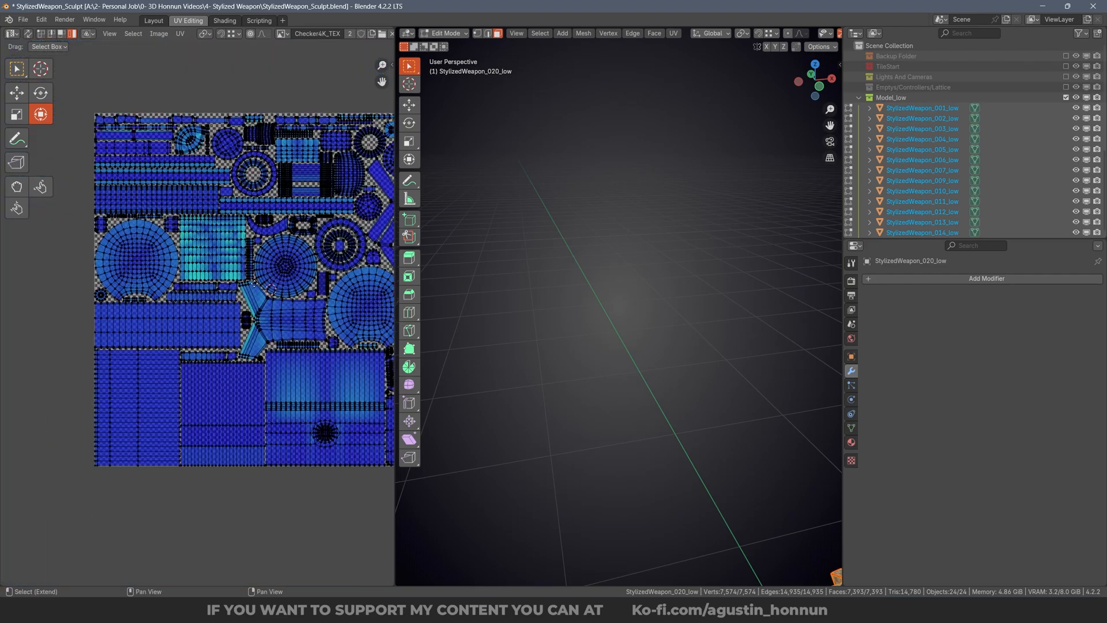
pyautogui.moveTo(152, 69); pyautogui.dragTo(121, 97, button='middle')
# Check the low-poly UV layout for overlapping islands with Select Overlap.
pyautogui.click(135, 35)
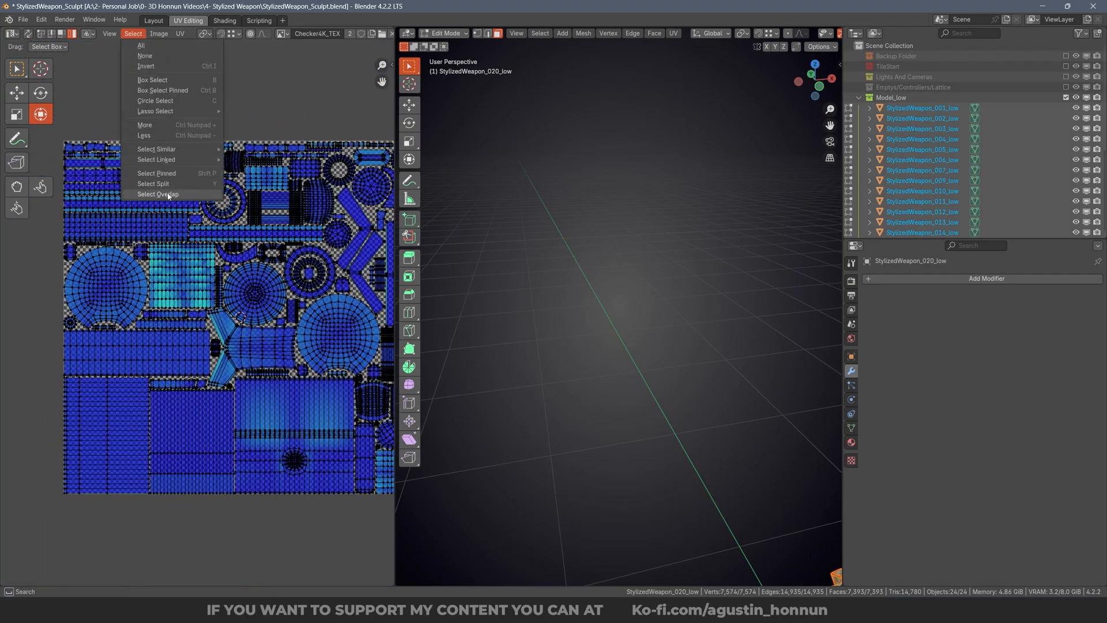
pyautogui.click(159, 194)
pyautogui.moveTo(252, 188); pyautogui.dragTo(226, 220, button='middle')
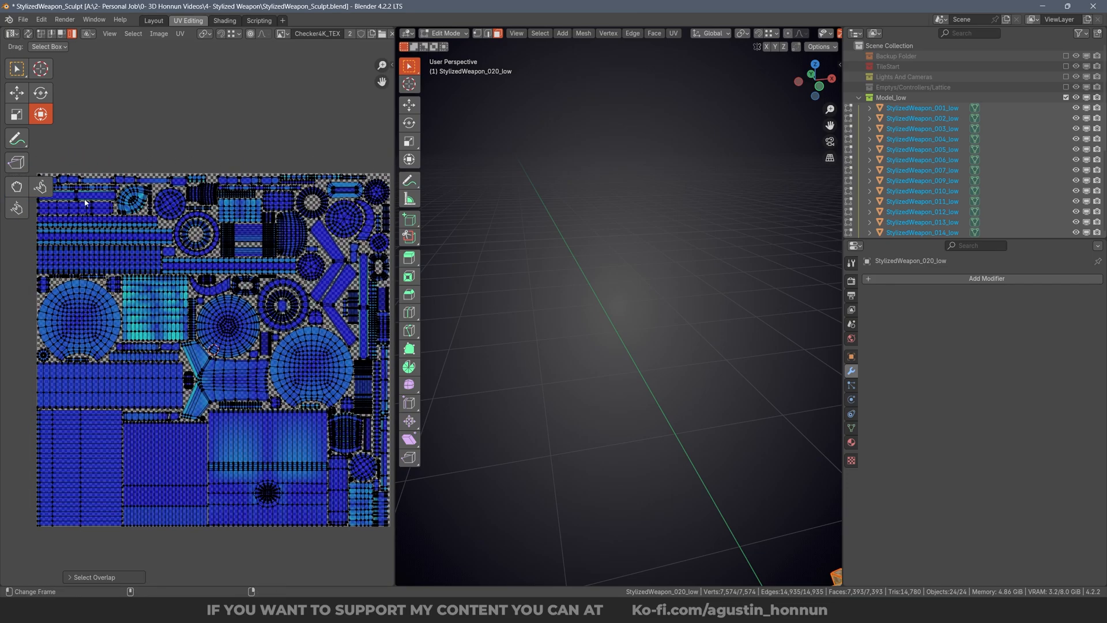
# In UV vertex selection mode, move one island's border vertex down onto the neighbouring island to create an overlap.
pyautogui.hotkey('ctrl', 'Tab')
pyautogui.click(133, 199)
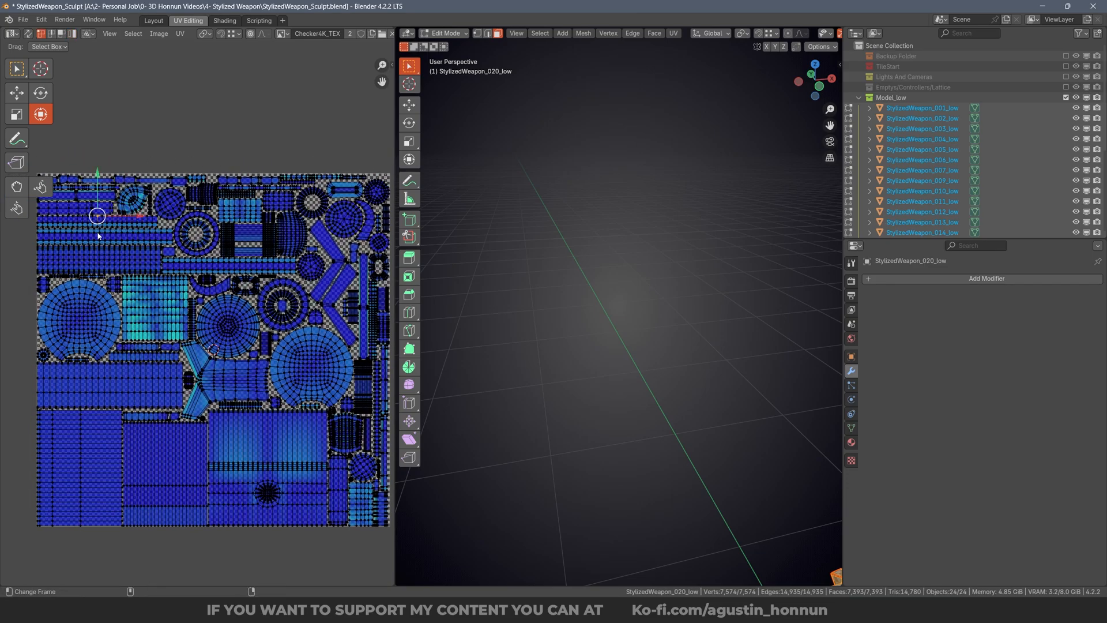
pyautogui.click(11, 67)
pyautogui.scroll(8, 228, 256)
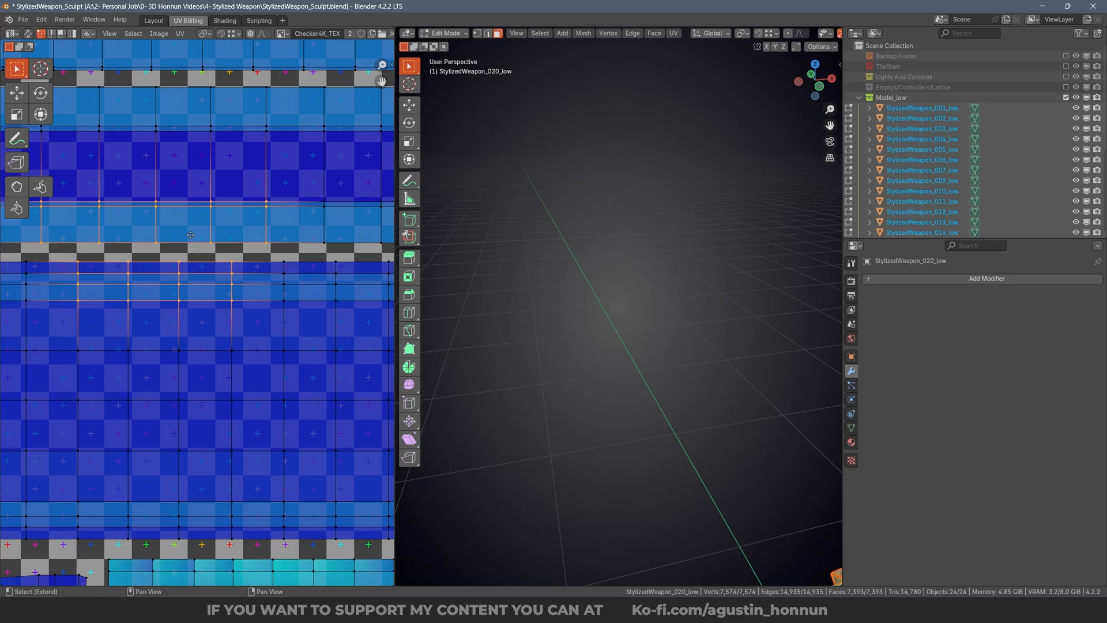
pyautogui.scroll(-8, 246, 363)
pyautogui.scroll(7, 261, 304)
pyautogui.click(253, 295)
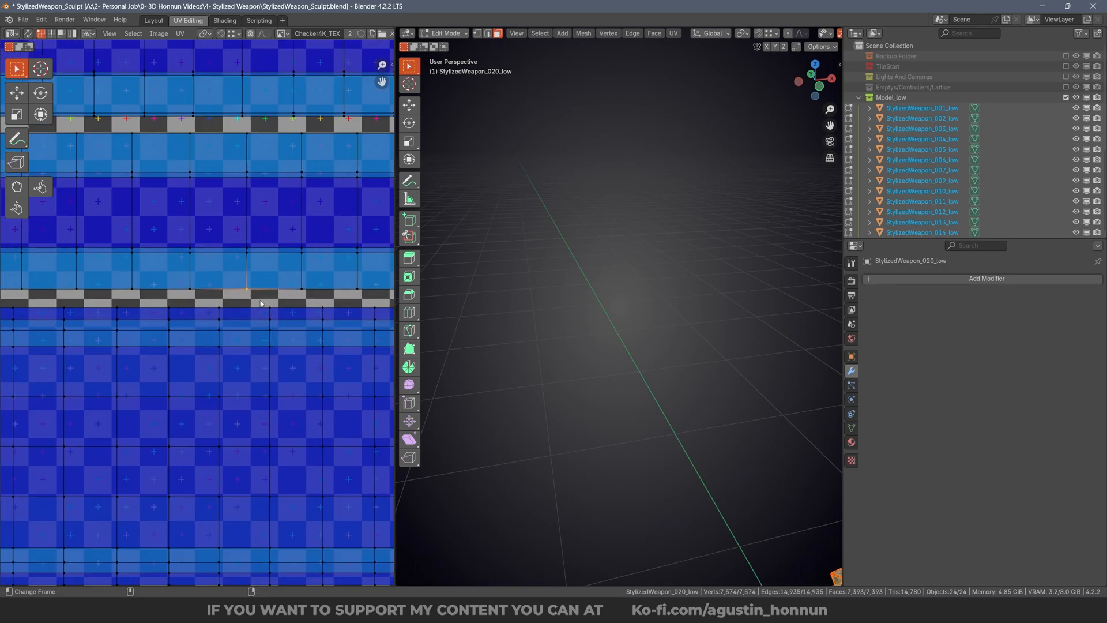
pyautogui.press('g')
pyautogui.click(272, 326)
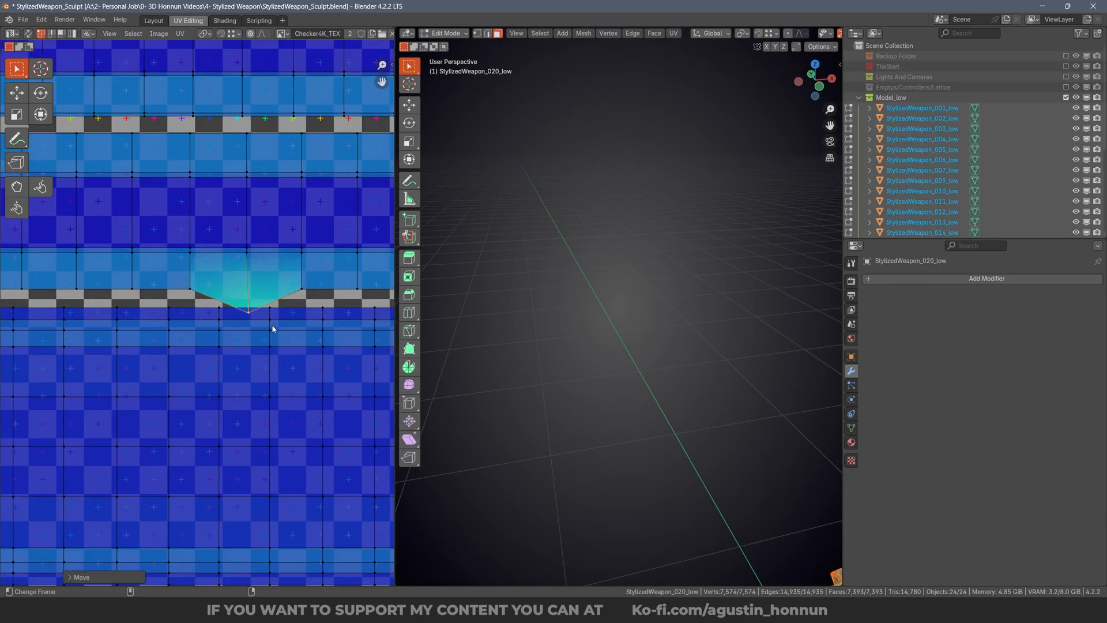
# Run Select Overlap on the UVs and examine the faces around the displaced vertex.
pyautogui.click(131, 34)
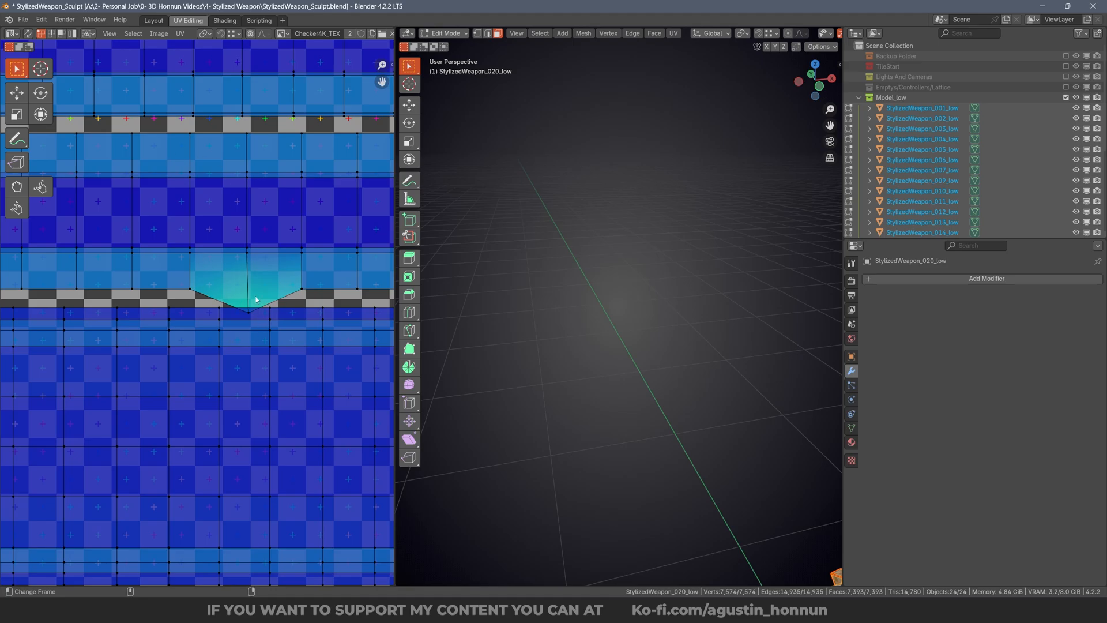
pyautogui.click(132, 34)
pyautogui.click(147, 192)
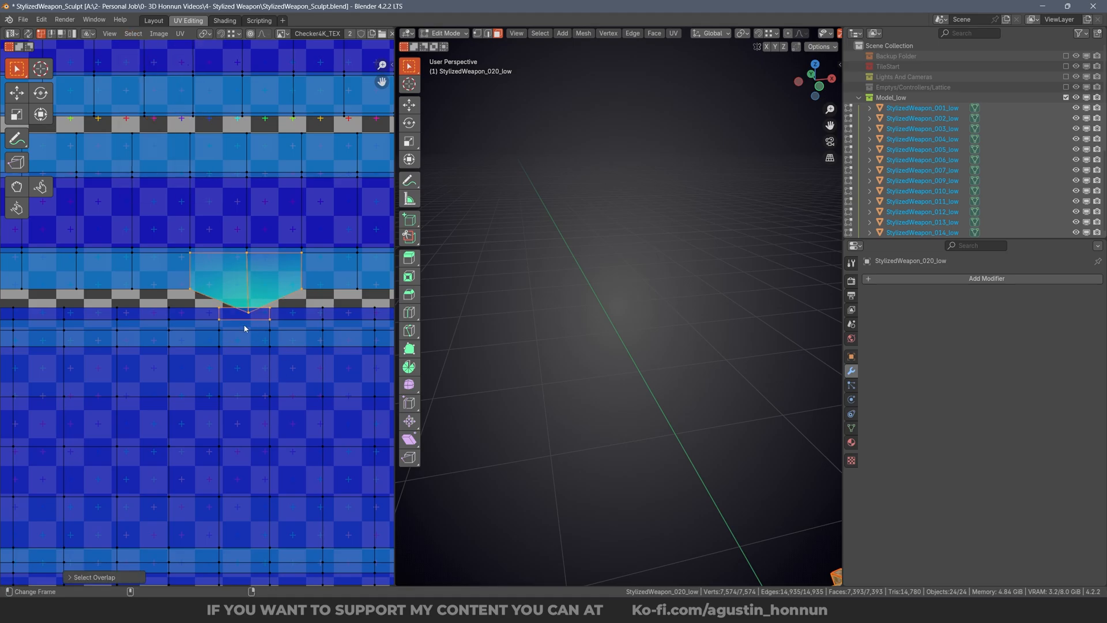
pyautogui.scroll(-6, 284, 350)
pyautogui.moveTo(284, 351); pyautogui.dragTo(161, 271, button='middle')
pyautogui.scroll(10, 168, 288)
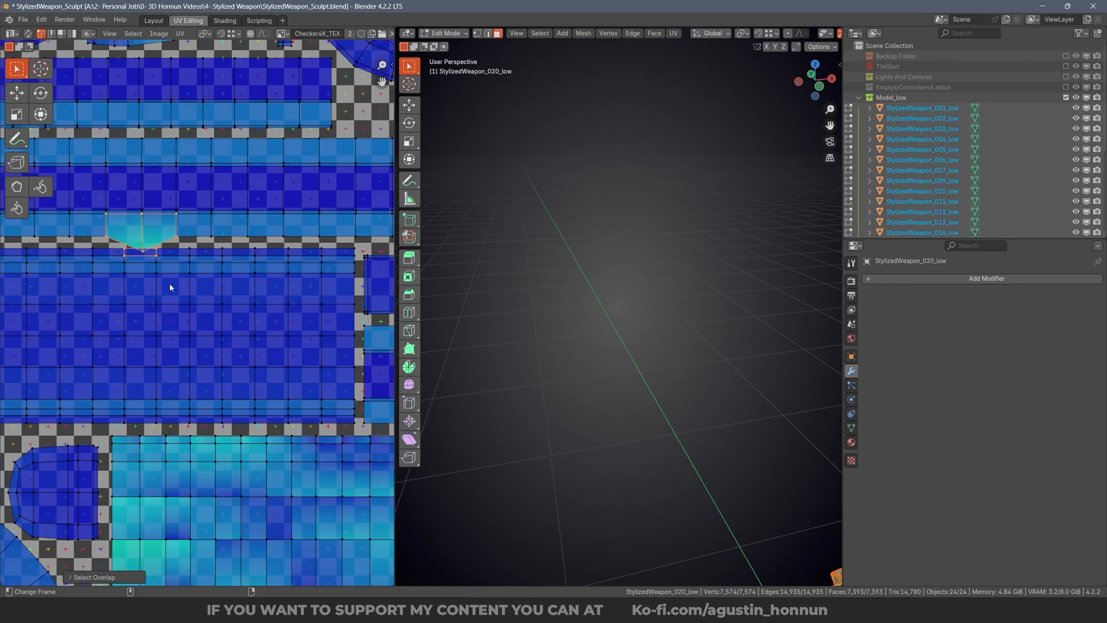
# Move the displaced UV vertex back up to its island's edge and recheck the layout with Select Overlap.
pyautogui.press('g')
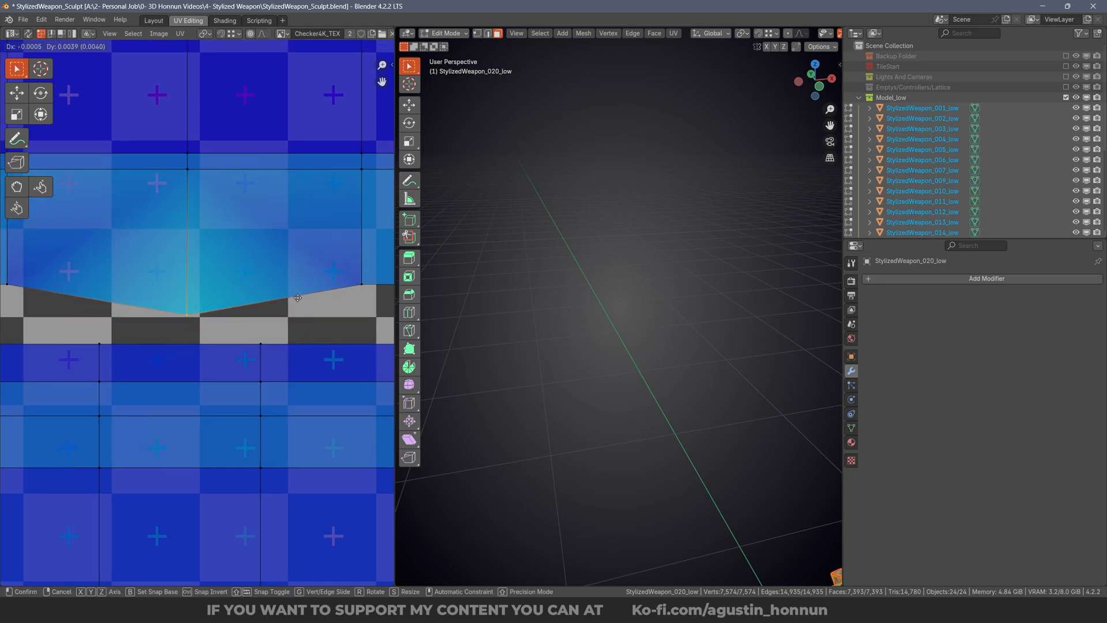
pyautogui.click(297, 271)
pyautogui.click(133, 34)
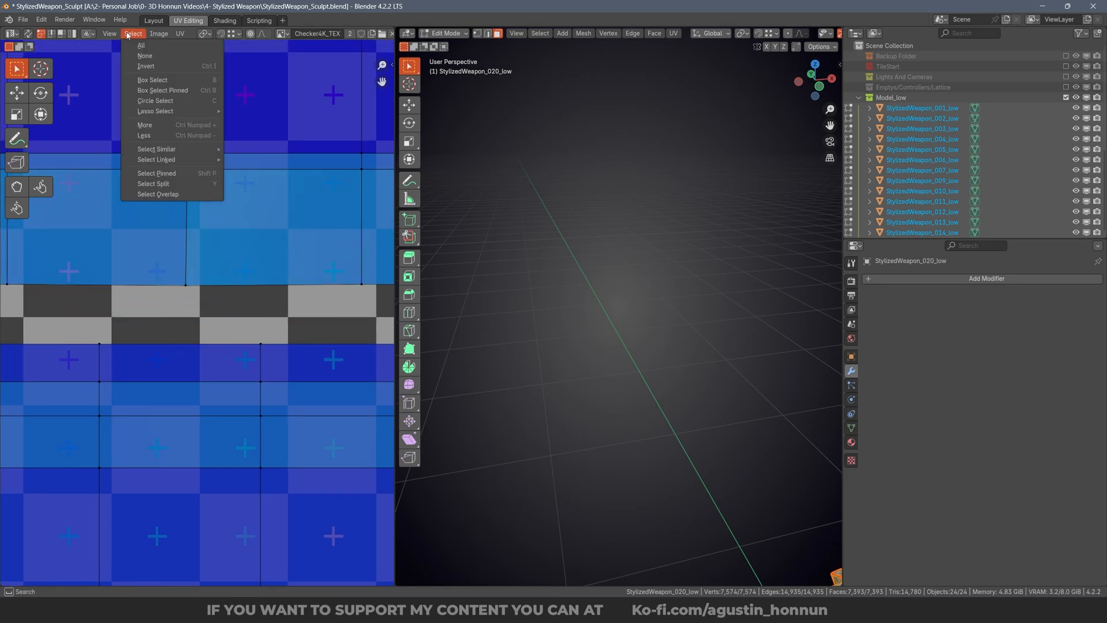
pyautogui.click(173, 193)
pyautogui.scroll(-16, 197, 280)
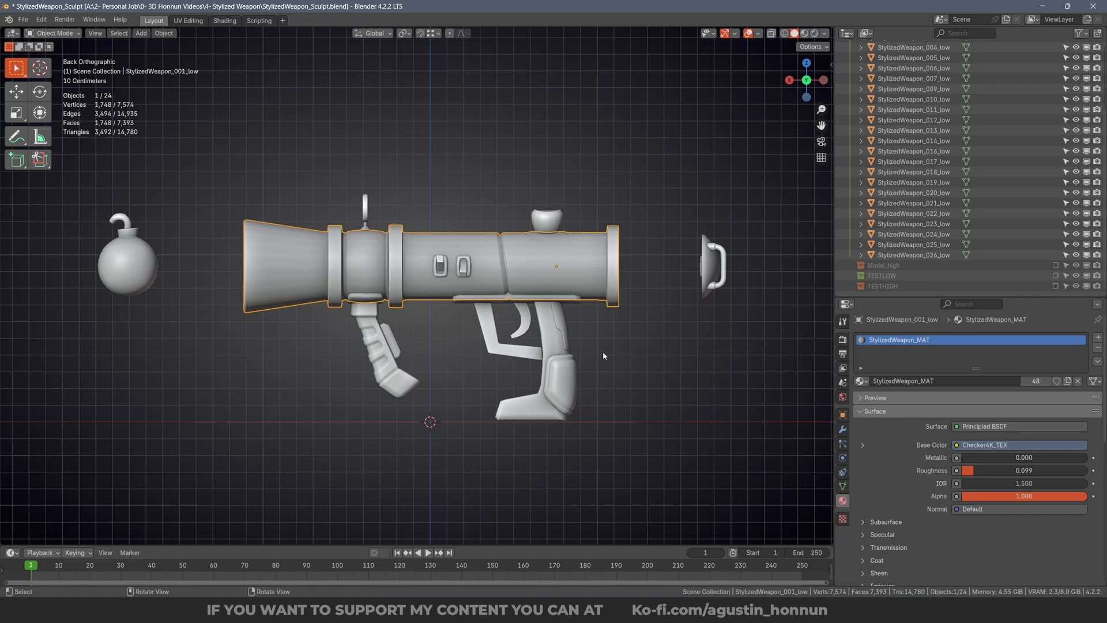
# Select all low-poly weapon parts in the Layout workspace and open the FBX export settings.
pyautogui.moveTo(603, 353); pyautogui.dragTo(434, 332, button='middle')
pyautogui.press('a')
pyautogui.click(21, 19)
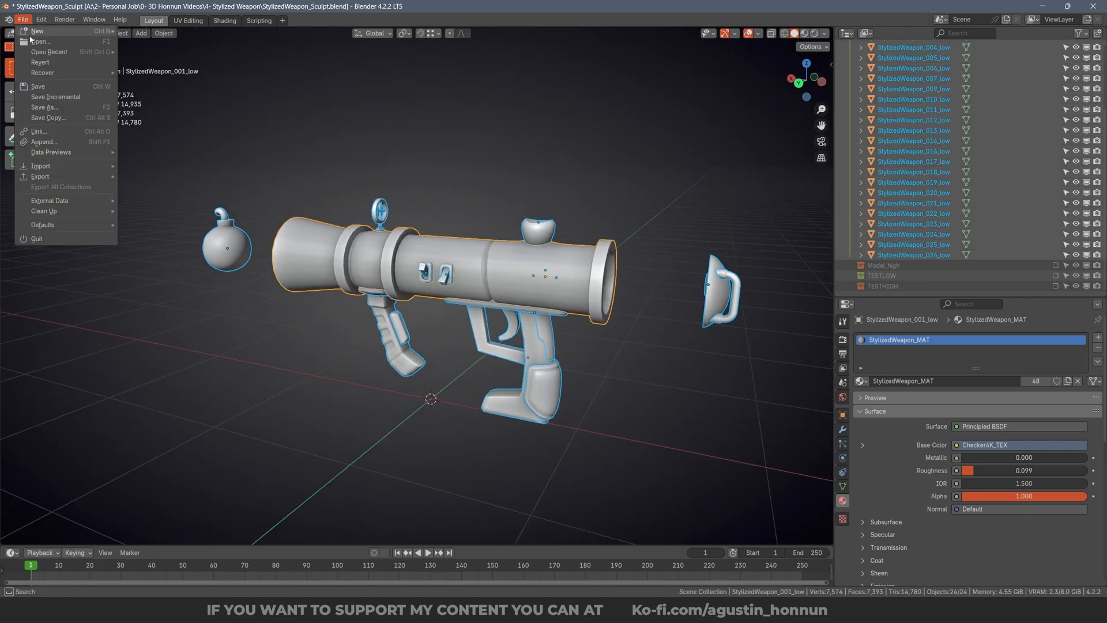
pyautogui.moveTo(50, 177)
pyautogui.click(160, 270)
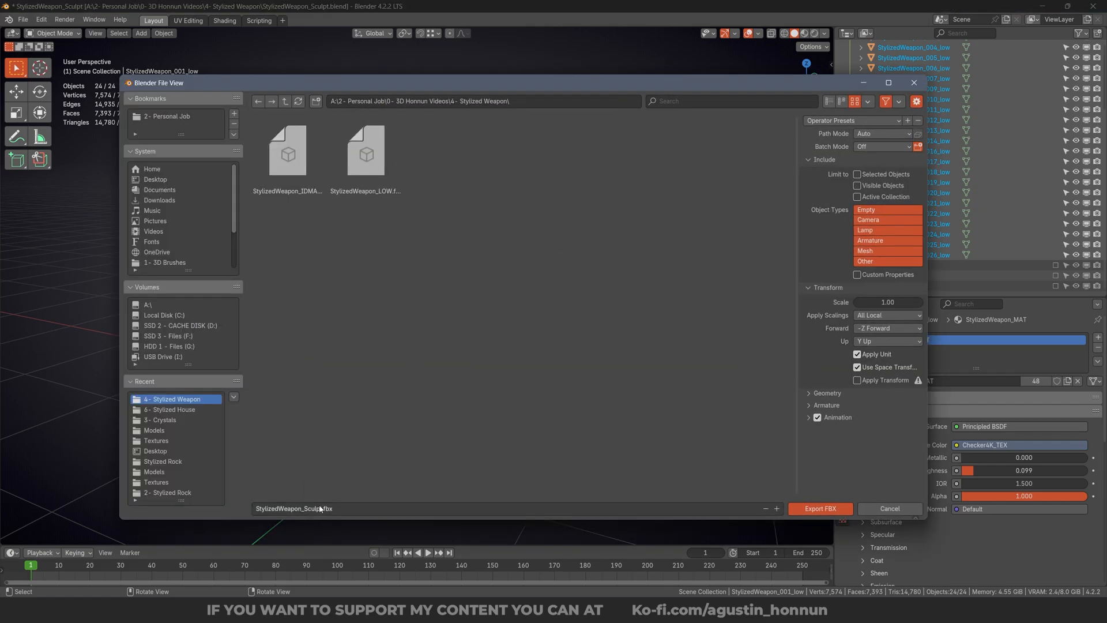
# Name the FBX export file StylizedWeapon_LOW.fbx.
pyautogui.click(315, 509)
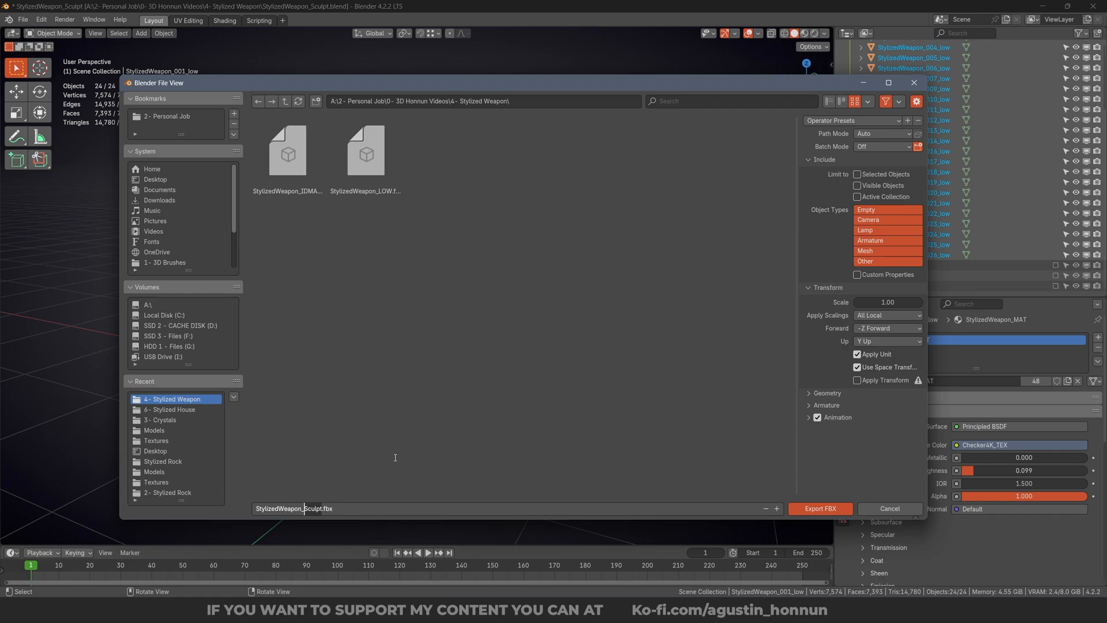
pyautogui.write('LOW')
pyautogui.press('Return')
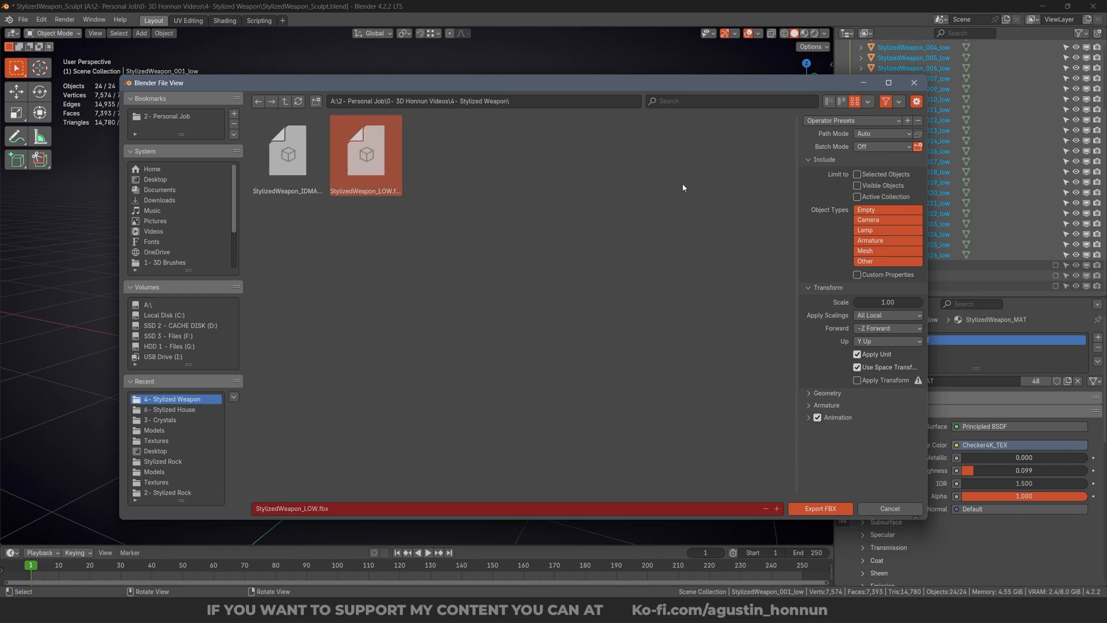
# Load the FBX export preset, limit it to selected mesh objects with Apply Transform, and export StylizedWeapon_LOW.fbx.
pyautogui.click(828, 121)
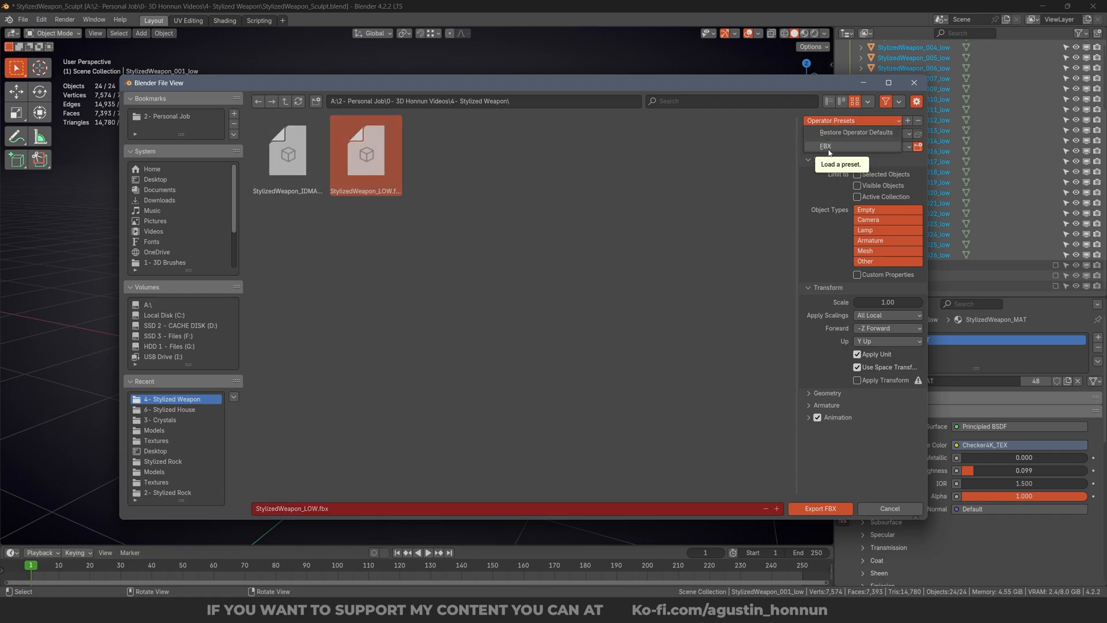
pyautogui.click(829, 147)
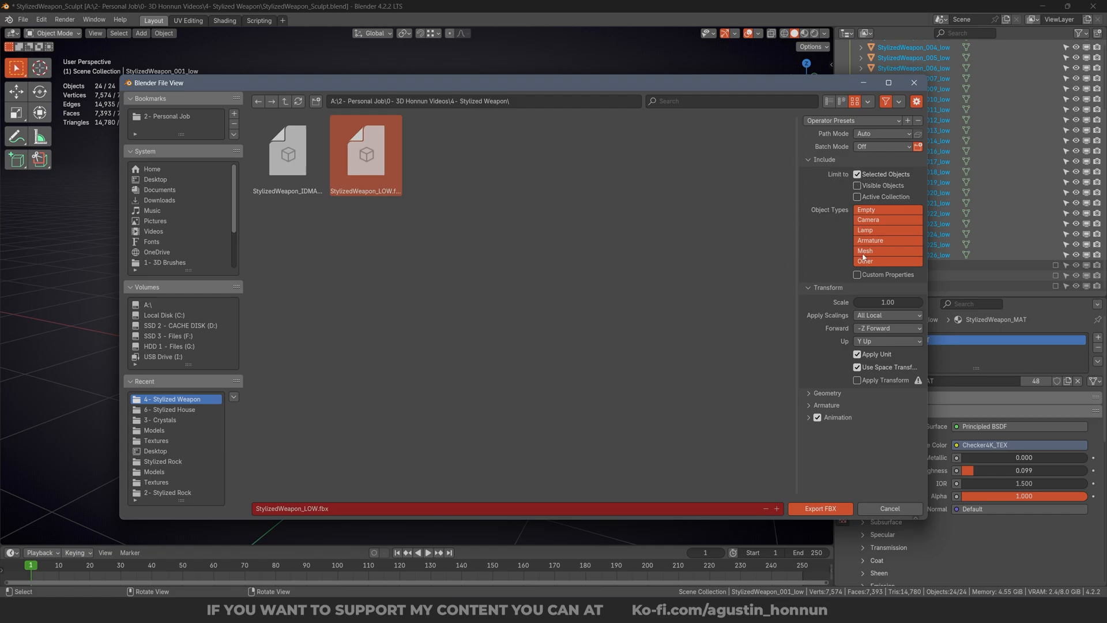
pyautogui.click(873, 254)
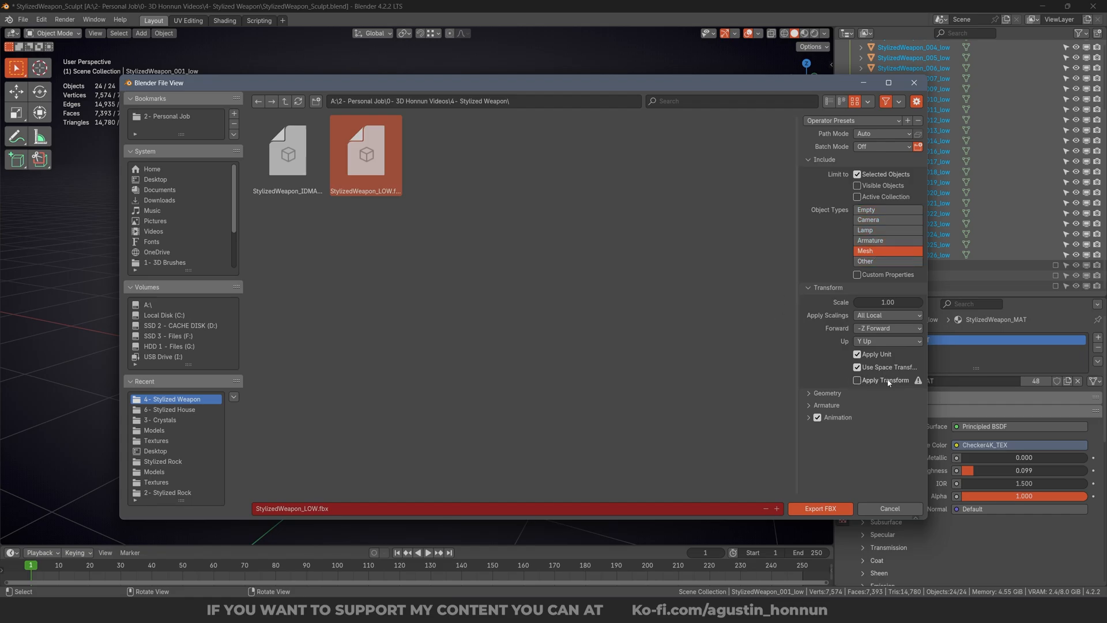
pyautogui.moveTo(653, 86); pyautogui.dragTo(872, 107)
pyautogui.hotkey('ctrl', 'a')
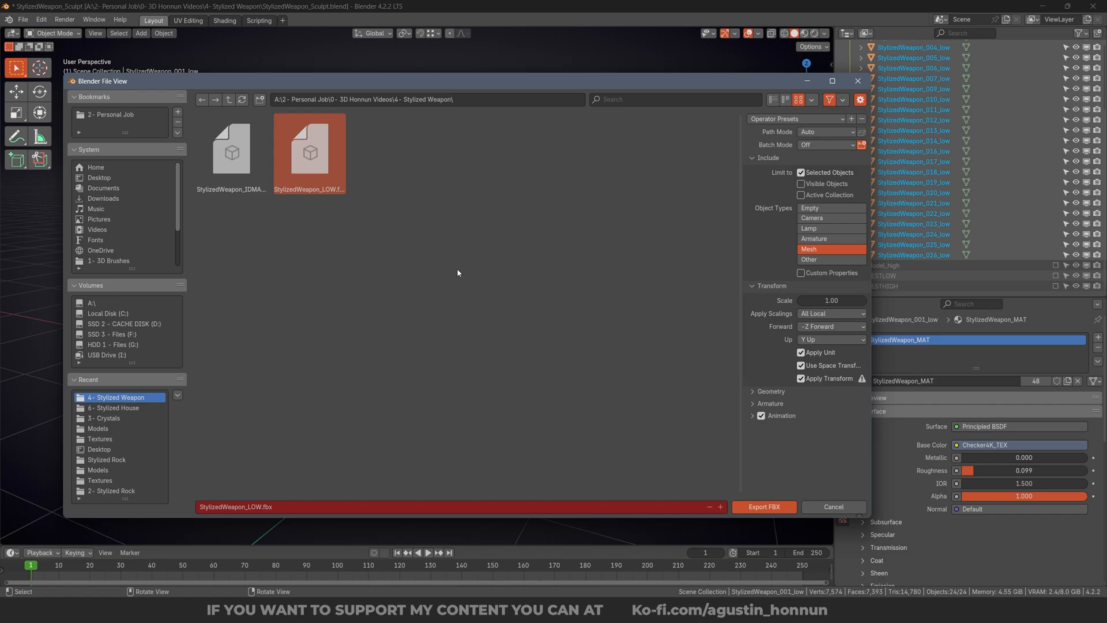
pyautogui.click(762, 507)
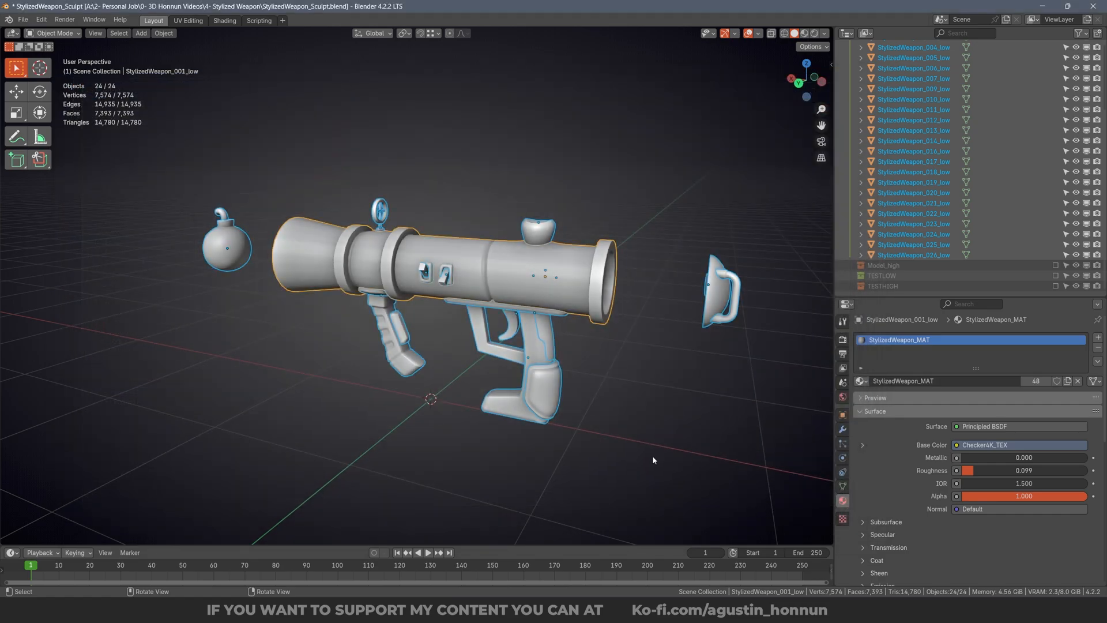
# Exclude the Model_low collection from the view layer and enable the Model_high collection.
pyautogui.press('ctrl+KP_1')
pyautogui.scroll(-3, 580, 271)
pyautogui.moveTo(580, 271); pyautogui.dragTo(635, 312, button='middle')
pyautogui.click(610, 311)
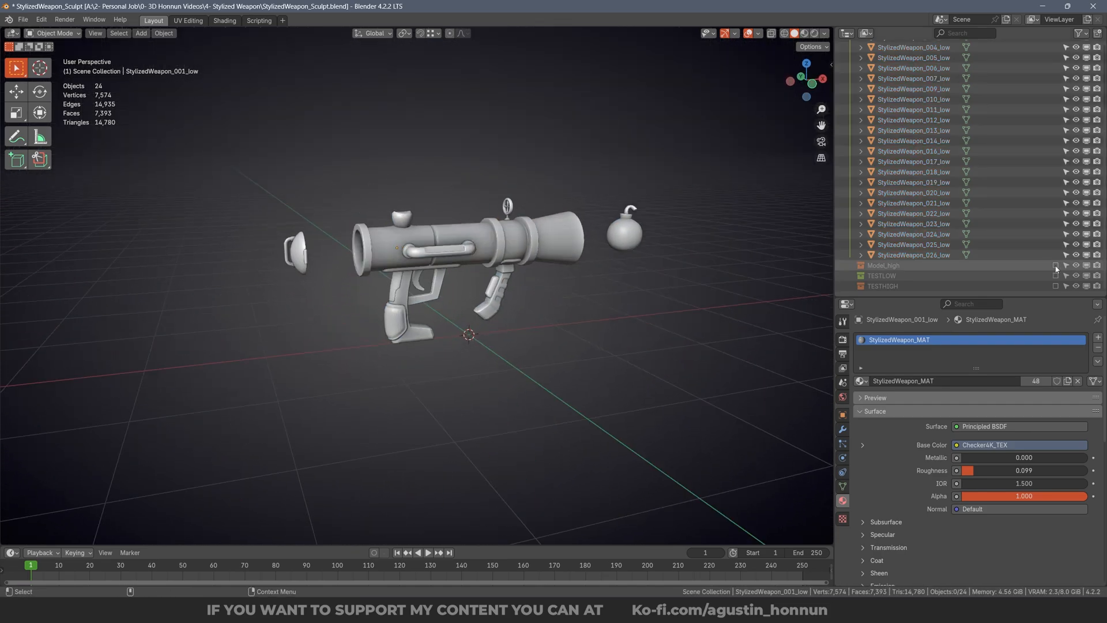
pyautogui.scroll(5, 1043, 161)
pyautogui.click(1055, 98)
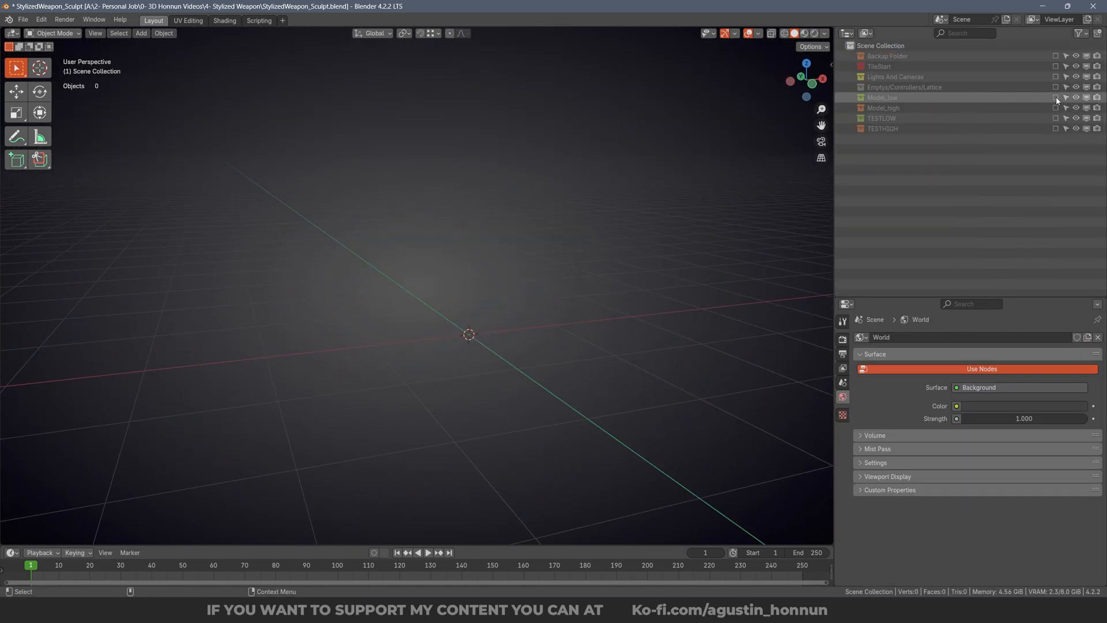
pyautogui.click(1056, 108)
# Inspect the high-poly weapon and review the viewport overlay options.
pyautogui.moveTo(458, 233); pyautogui.dragTo(627, 250, button='middle')
pyautogui.scroll(5, 639, 230)
pyautogui.click(758, 33)
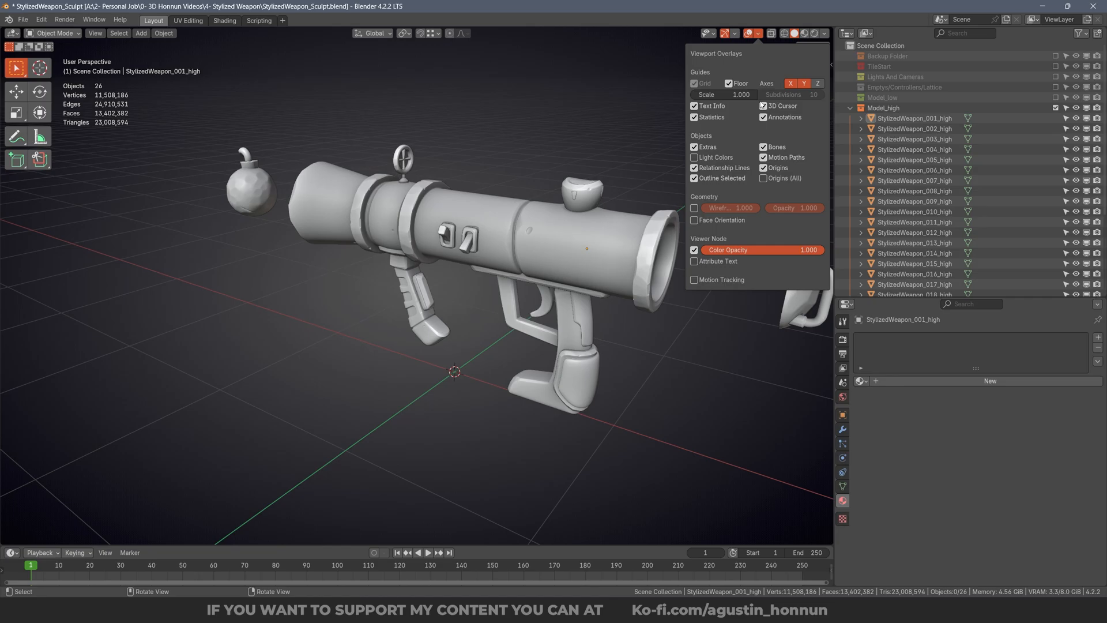
pyautogui.click(725, 208)
pyautogui.moveTo(725, 208); pyautogui.dragTo(617, 231, button='middle')
pyautogui.click(759, 32)
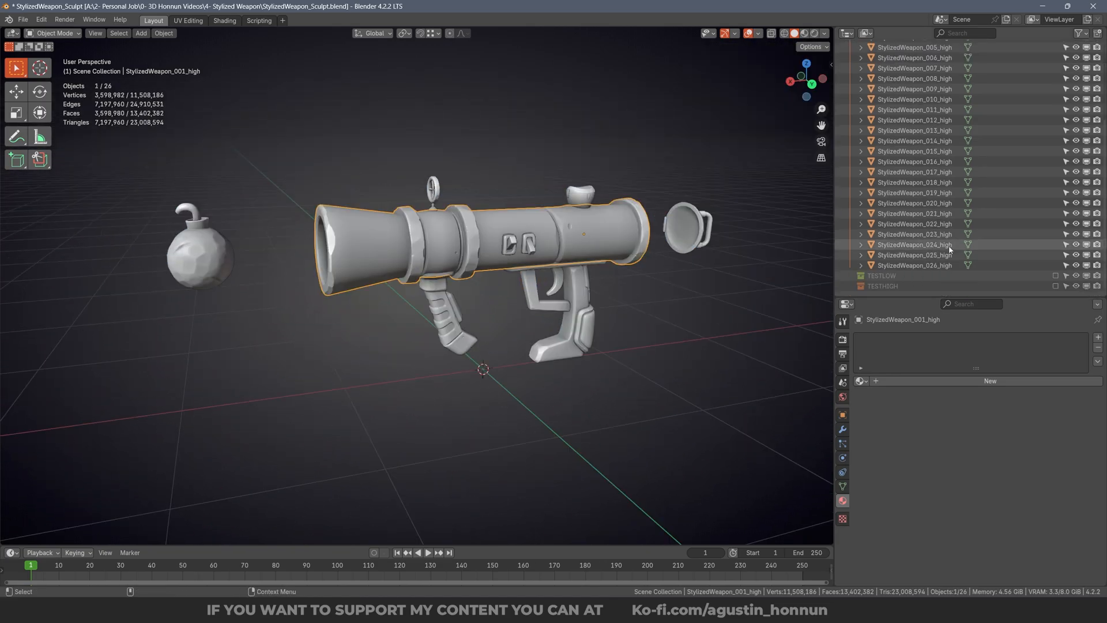
# Select all high-poly weapon parts and apply their object transforms, including rotation.
pyautogui.keyDown('shift'); pyautogui.click(942, 265); pyautogui.keyUp('shift')
pyautogui.scroll(5, 946, 254)
pyautogui.scroll(-5, 986, 180)
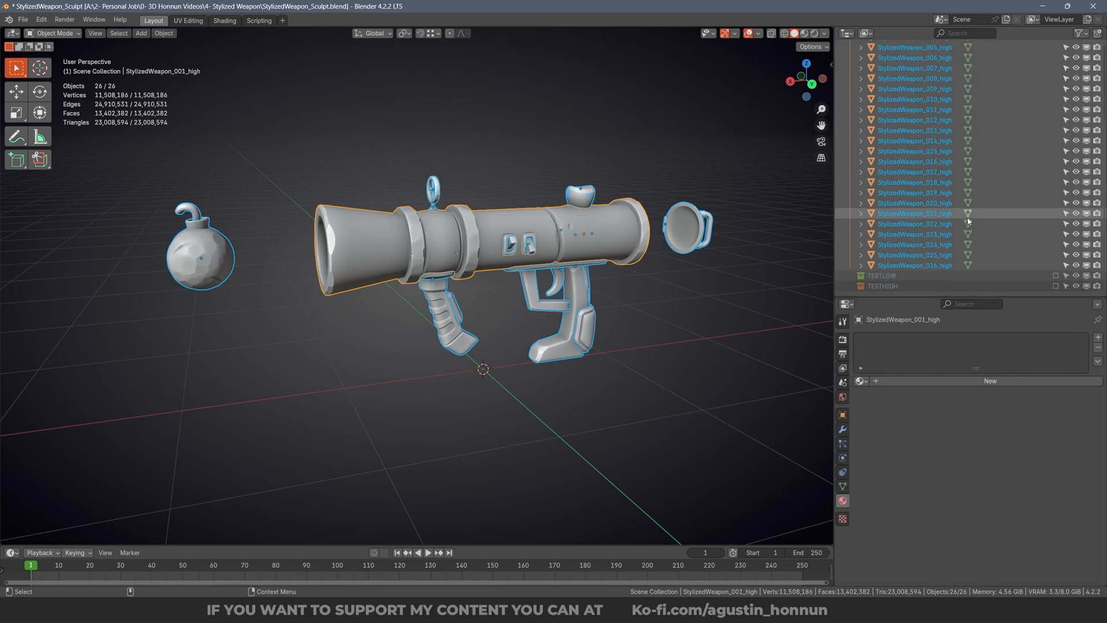
pyautogui.moveTo(634, 253); pyautogui.dragTo(677, 247, button='middle')
pyautogui.hotkey('ctrl', 'a')
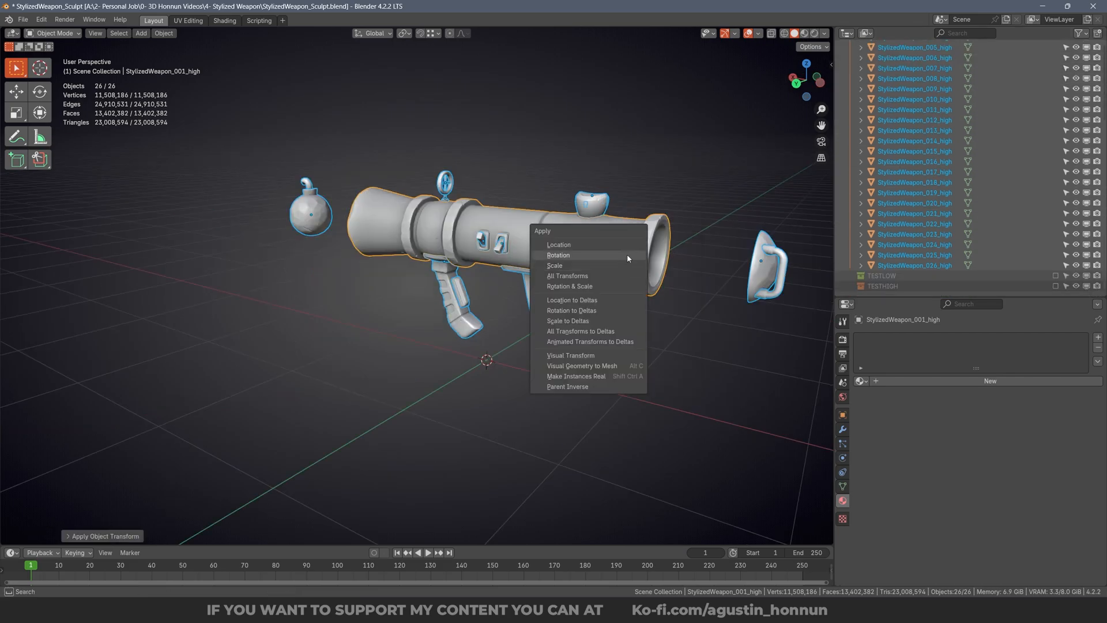
pyautogui.click(627, 254)
pyautogui.click(627, 253)
# Inspect the high-poly weapon from several angles, including the main barrel.
pyautogui.moveTo(627, 254)
pyautogui.mouseDown(button='middle')
pyautogui.moveTo(643, 250)
pyautogui.moveTo(631, 273)
pyautogui.mouseUp(button='middle')
pyautogui.moveTo(545, 249); pyautogui.dragTo(489, 233, button='middle')
pyautogui.click(577, 314)
pyautogui.moveTo(490, 294); pyautogui.dragTo(368, 279, button='middle')
pyautogui.click(368, 279)
pyautogui.click(614, 270)
pyautogui.moveTo(613, 269); pyautogui.dragTo(661, 273, button='middle')
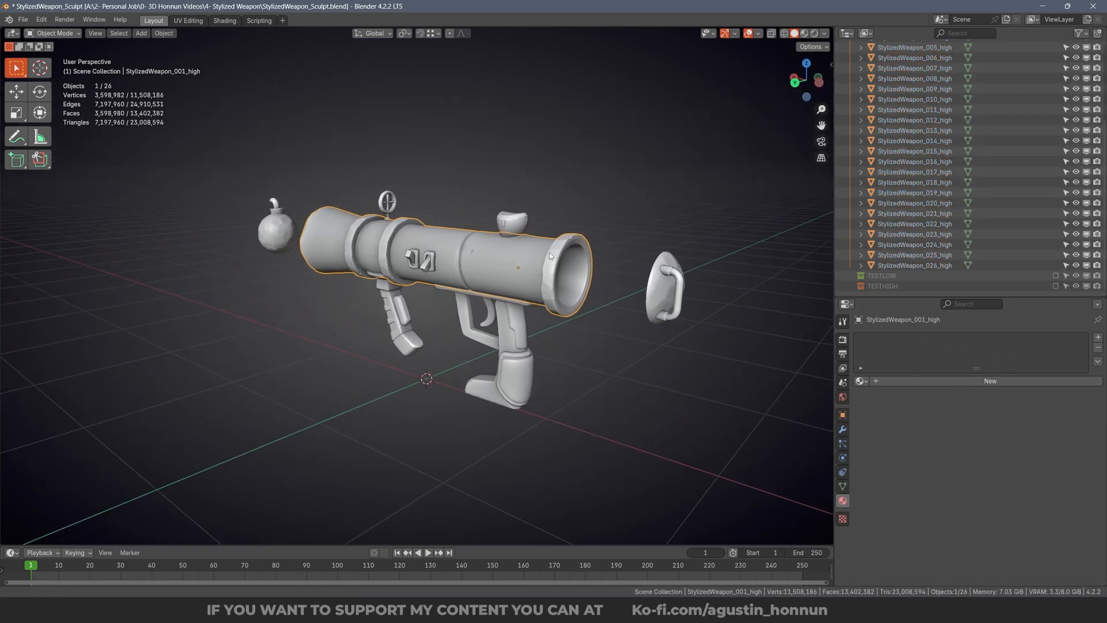
pyautogui.scroll(3, 542, 255)
pyautogui.moveTo(577, 265); pyautogui.dragTo(521, 237, button='middle')
# Show the wireframe overlay, examine the dense sculpted mesh up close, and hide the wireframe again.
pyautogui.hotkey('alt', 'w')
pyautogui.hotkey('alt', 'a')
pyautogui.scroll(4, 520, 236)
pyautogui.moveTo(384, 238)
pyautogui.mouseDown(button='middle')
pyautogui.moveTo(412, 223)
pyautogui.moveTo(373, 252)
pyautogui.mouseUp(button='middle')
pyautogui.click(412, 223)
pyautogui.scroll(4, 373, 251)
pyautogui.hotkey('alt', 'a')
pyautogui.scroll(6, 378, 249)
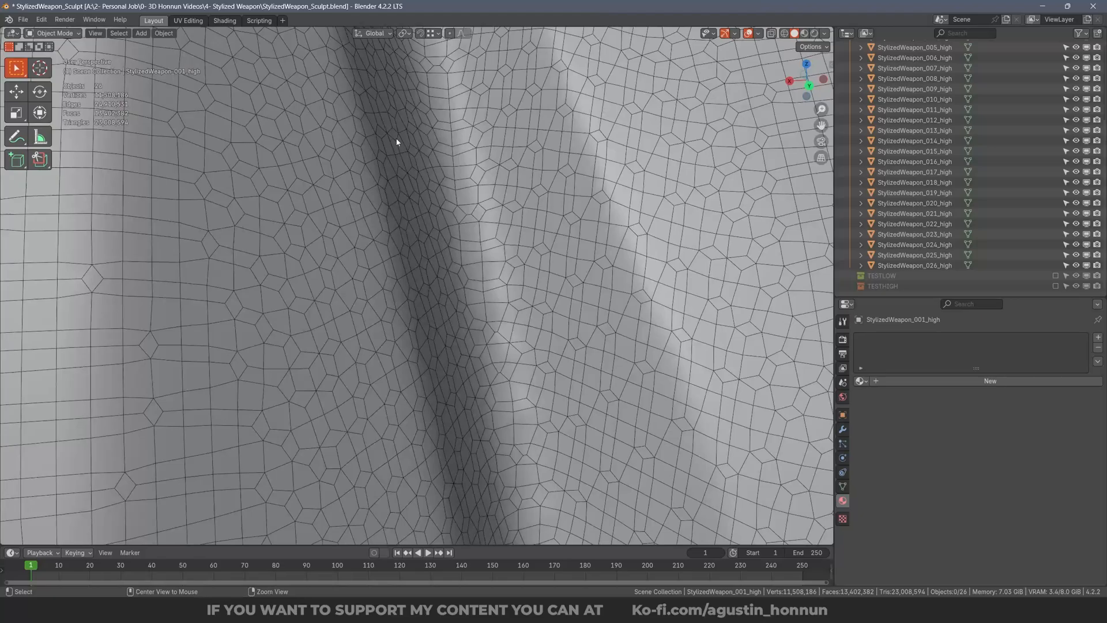
pyautogui.keyDown('shift'); pyautogui.moveTo(396, 141); pyautogui.dragTo(438, 287, button='middle'); pyautogui.keyUp('shift')
pyautogui.scroll(-9, 458, 227)
pyautogui.scroll(-4, 461, 226)
pyautogui.moveTo(329, 226); pyautogui.dragTo(199, 223, button='middle')
pyautogui.click(377, 228)
pyautogui.moveTo(378, 228); pyautogui.dragTo(525, 210, button='middle')
pyautogui.hotkey('alt', 'w')
pyautogui.hotkey('alt', 'a')
pyautogui.scroll(-4, 525, 210)
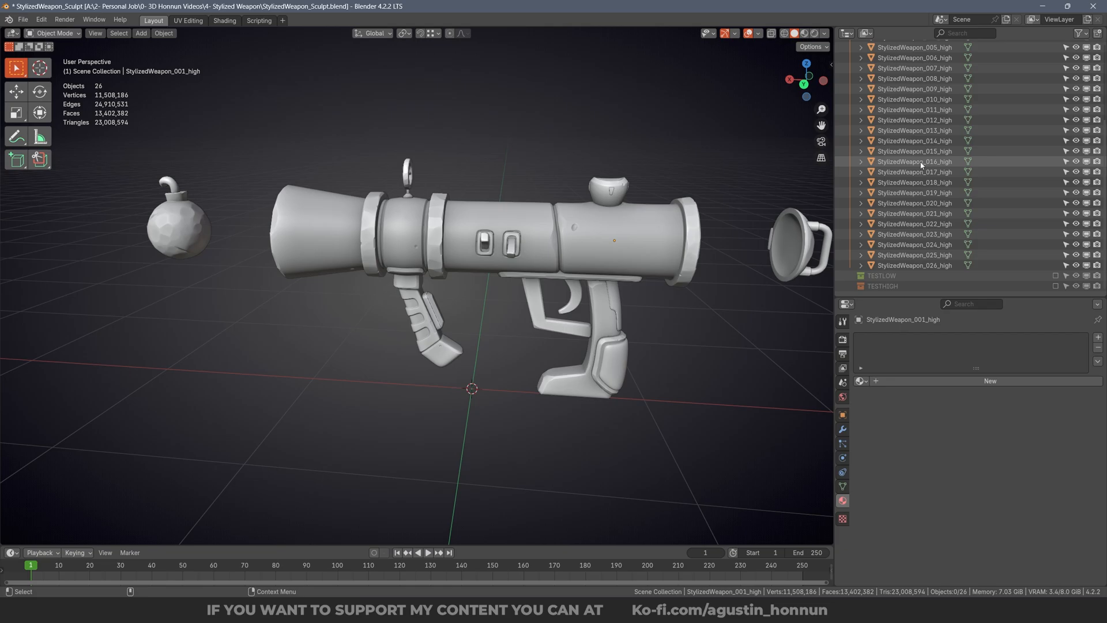
# Select all high-poly weapon parts in the back view and open the FBX export settings.
pyautogui.scroll(5, 917, 156)
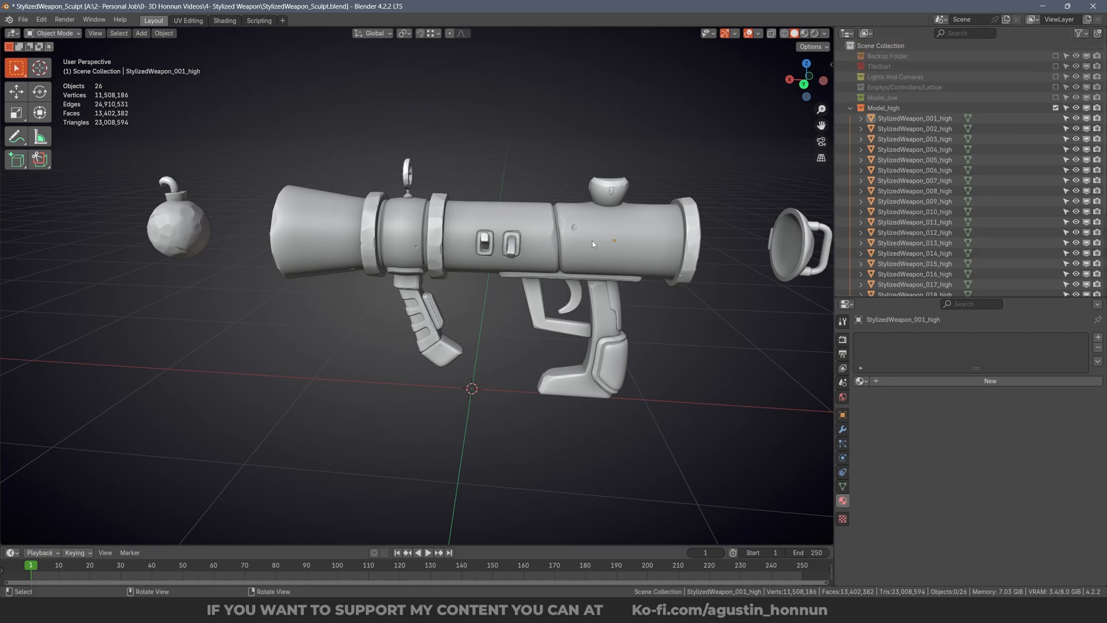
pyautogui.press('ctrl+KP_1')
pyautogui.moveTo(764, 125); pyautogui.dragTo(276, 345)
pyautogui.moveTo(510, 298); pyautogui.dragTo(548, 246, button='middle')
pyautogui.scroll(3, 547, 247)
pyautogui.moveTo(472, 231); pyautogui.dragTo(668, 212, button='middle')
pyautogui.click(748, 33)
pyautogui.scroll(-2, 524, 173)
pyautogui.click(753, 34)
pyautogui.press('ctrl+KP_1')
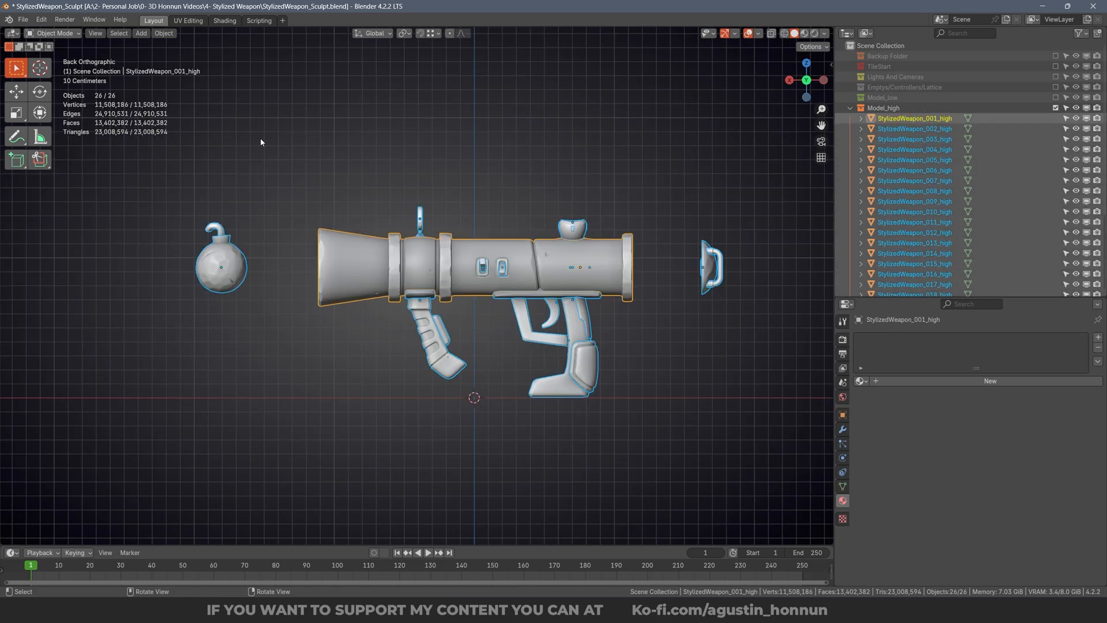
pyautogui.click(26, 18)
pyautogui.moveTo(49, 176)
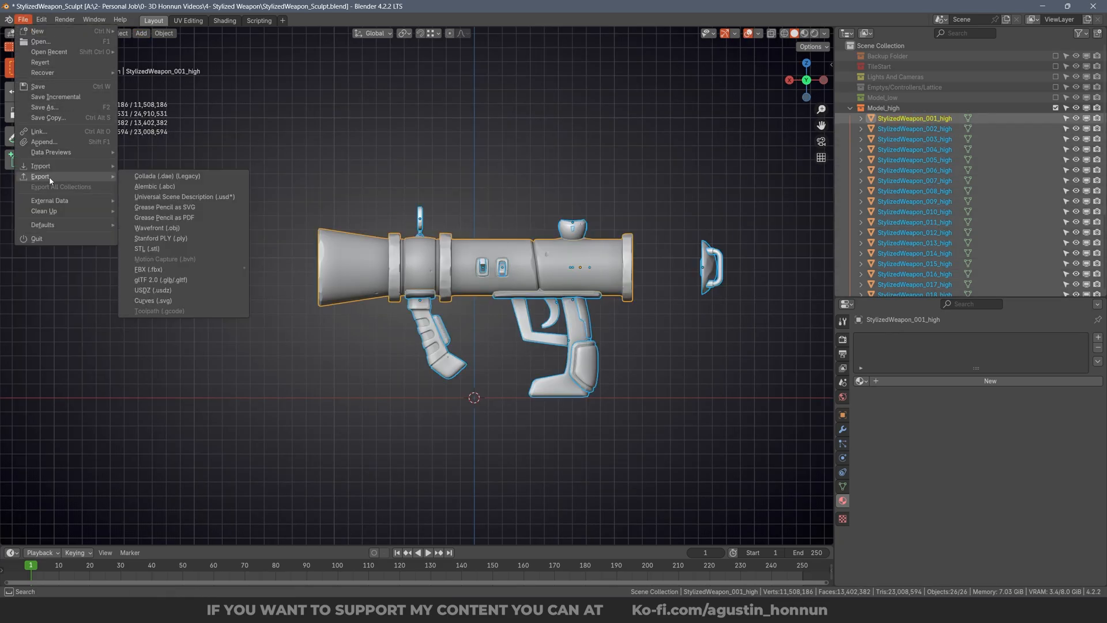
pyautogui.click(156, 269)
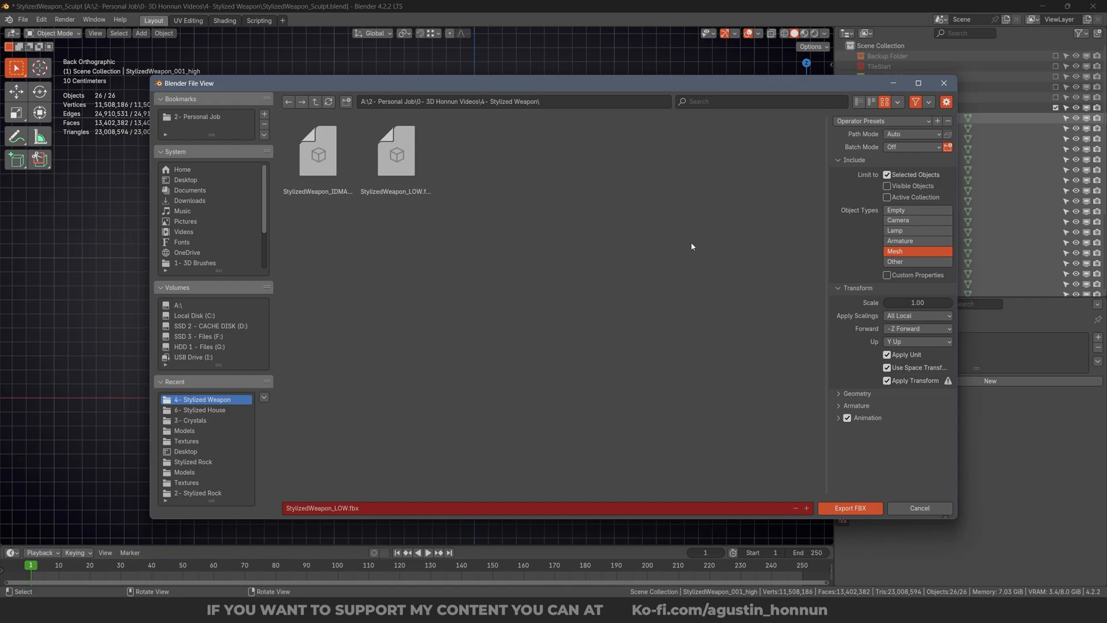
# Name the file StylizedWeapon_HIGH.fbx and export the selected high-poly parts.
pyautogui.click(375, 508)
pyautogui.click(348, 508)
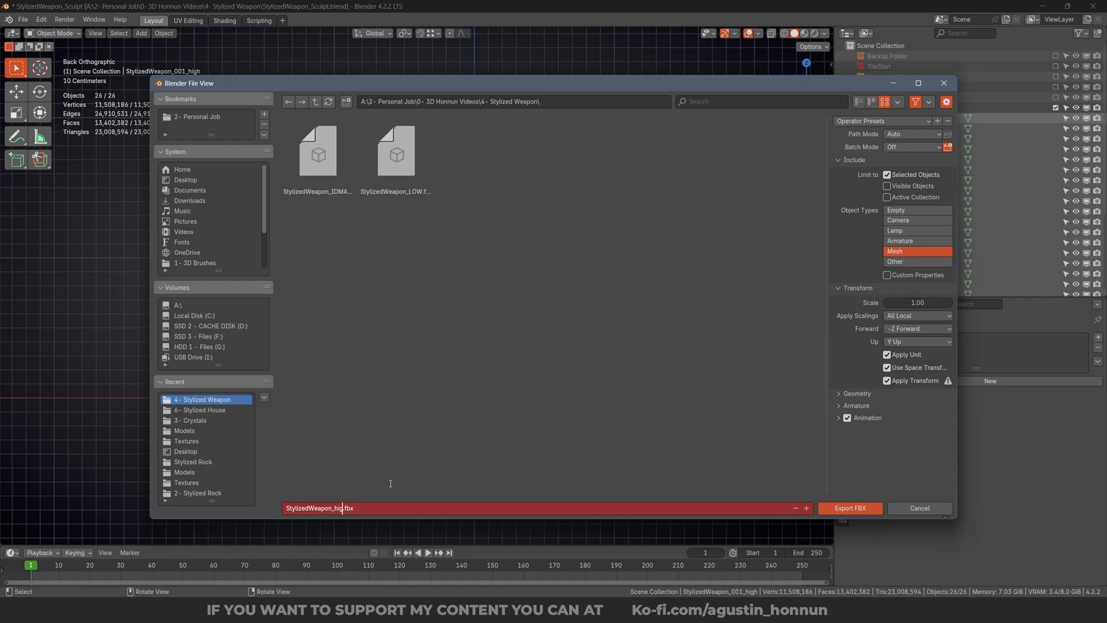
pyautogui.write('hi')
pyautogui.press('BackSpace')
pyautogui.press('BackSpace')
pyautogui.write('HIGH')
pyautogui.press('Return')
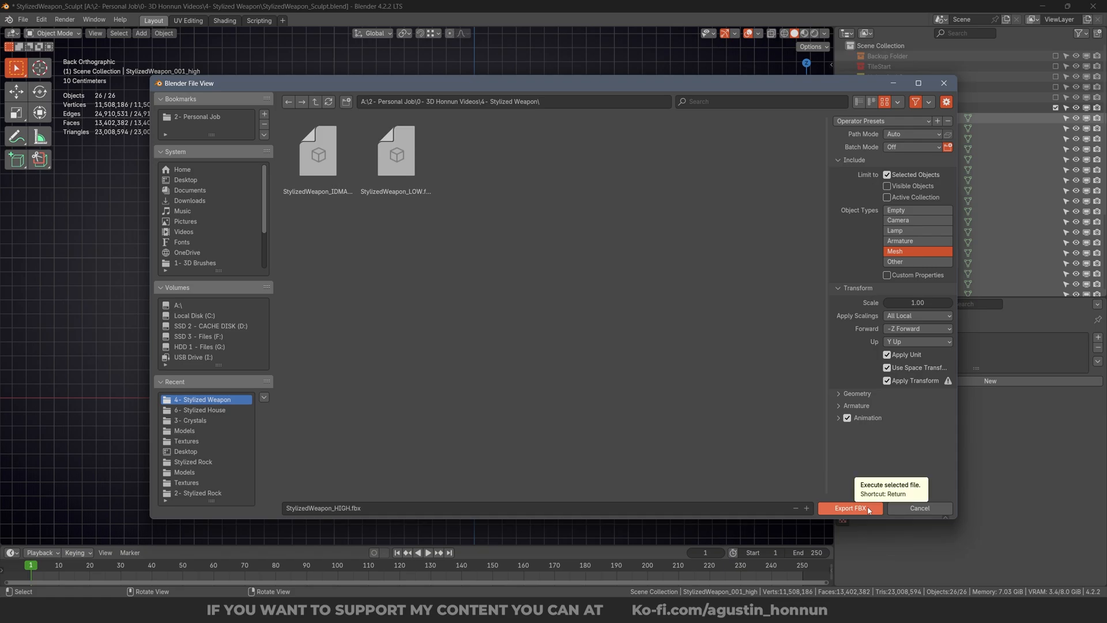
pyautogui.click(869, 510)
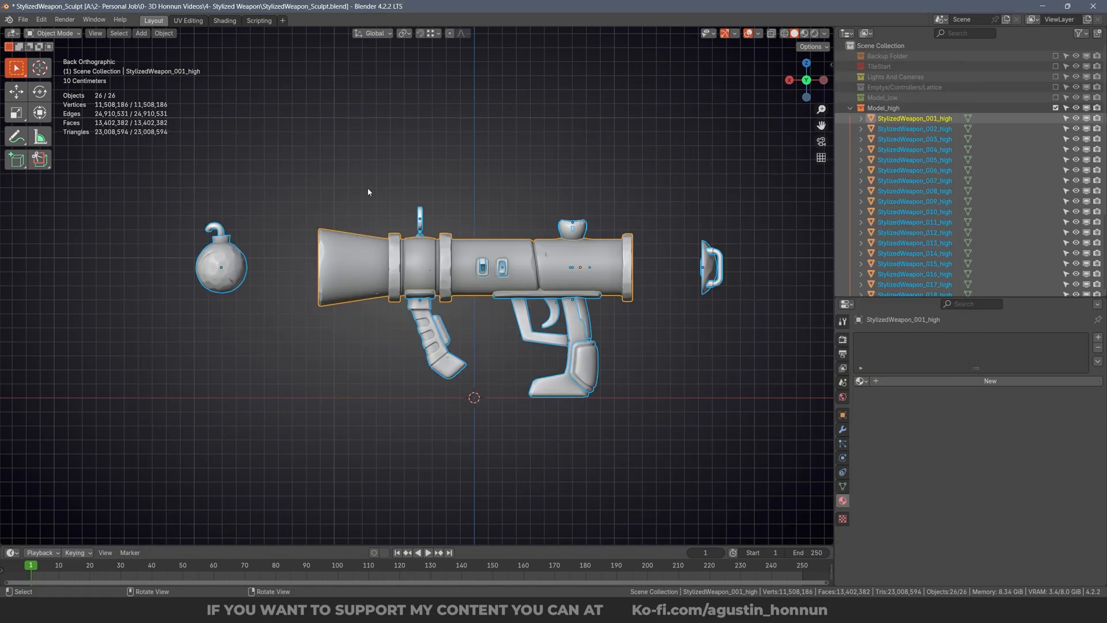
# Examine the complete high-poly weapon from several angles and select its main barrel.
pyautogui.moveTo(368, 192); pyautogui.dragTo(383, 243, button='middle')
pyautogui.click(599, 213)
pyautogui.moveTo(600, 212); pyautogui.dragTo(605, 251, button='middle')
pyautogui.scroll(1, 626, 226)
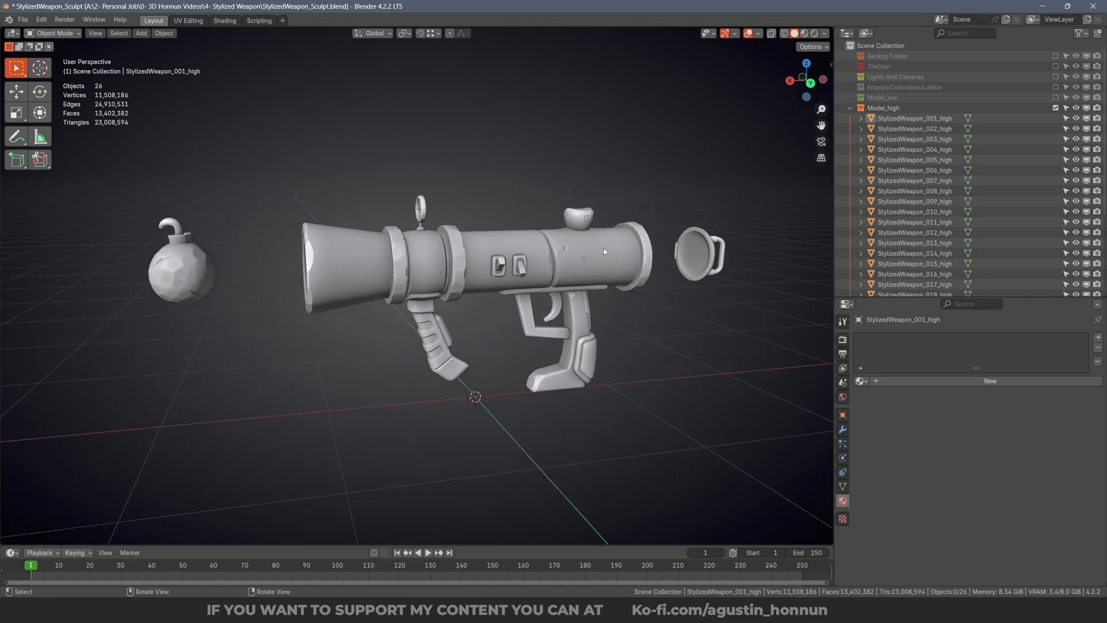
pyautogui.scroll(2, 604, 251)
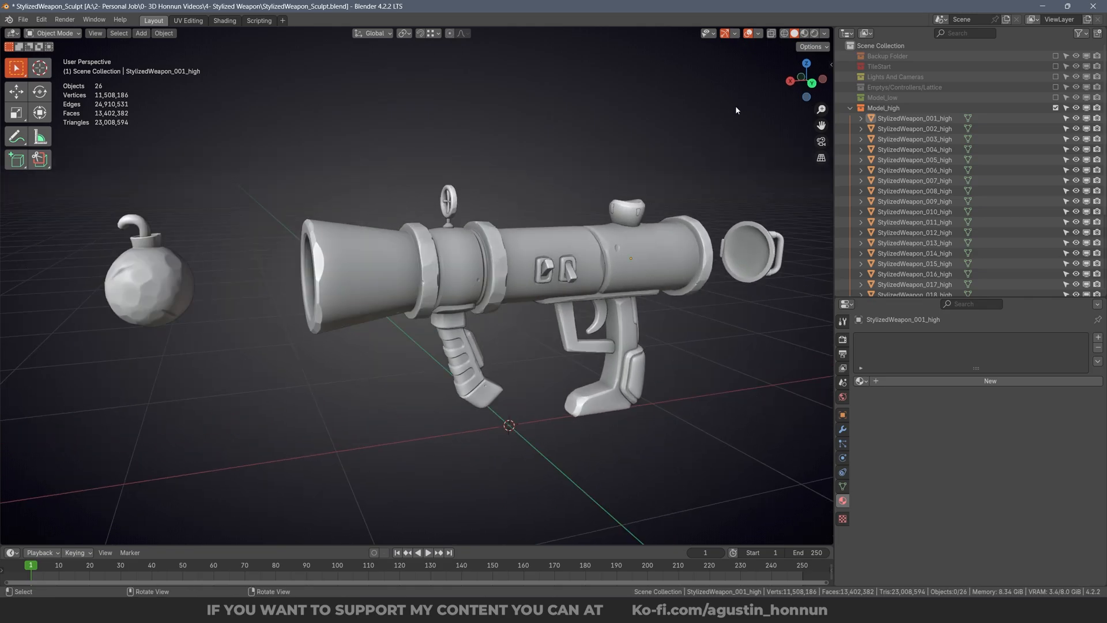
pyautogui.click(658, 247)
pyautogui.keyDown('alt'); pyautogui.moveTo(658, 248); pyautogui.dragTo(546, 281, button='middle'); pyautogui.keyUp('alt')
pyautogui.hotkey('alt', 'a')
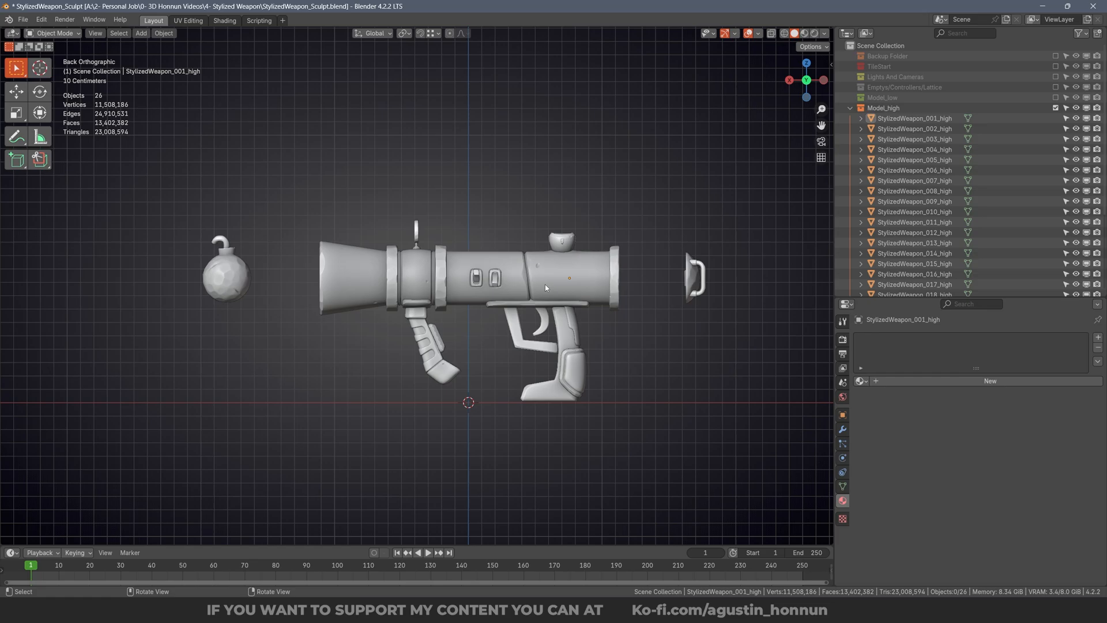
pyautogui.click(547, 277)
pyautogui.moveTo(548, 277); pyautogui.dragTo(493, 288, button='middle')
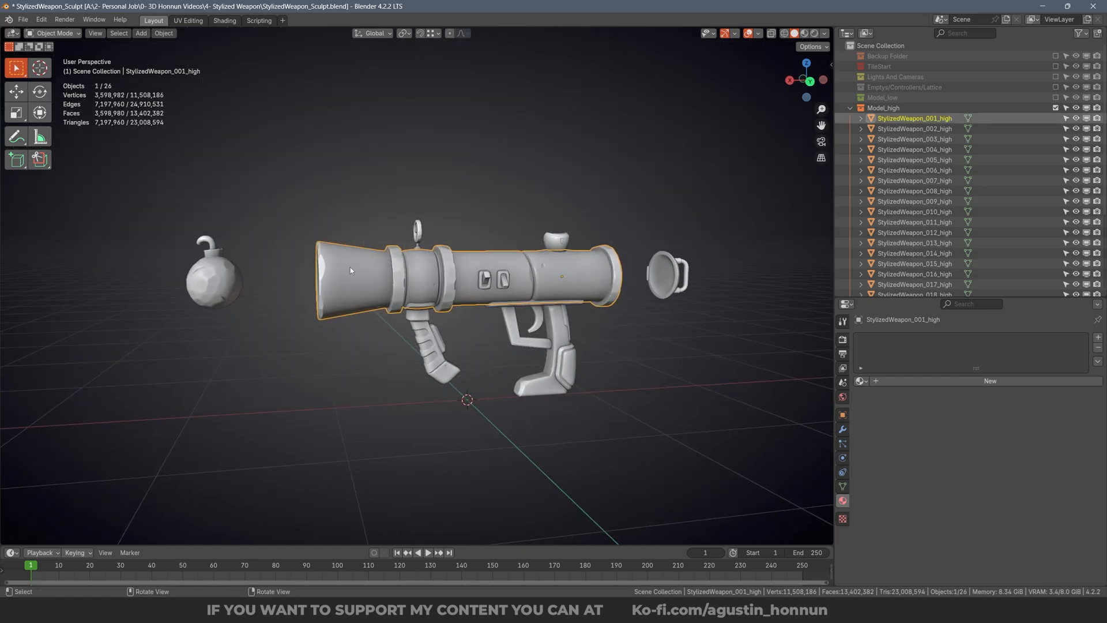
# Check the geometry statistics of all high-poly parts together and of StylizedWeapon_001_high alone.
pyautogui.moveTo(247, 165); pyautogui.dragTo(680, 437)
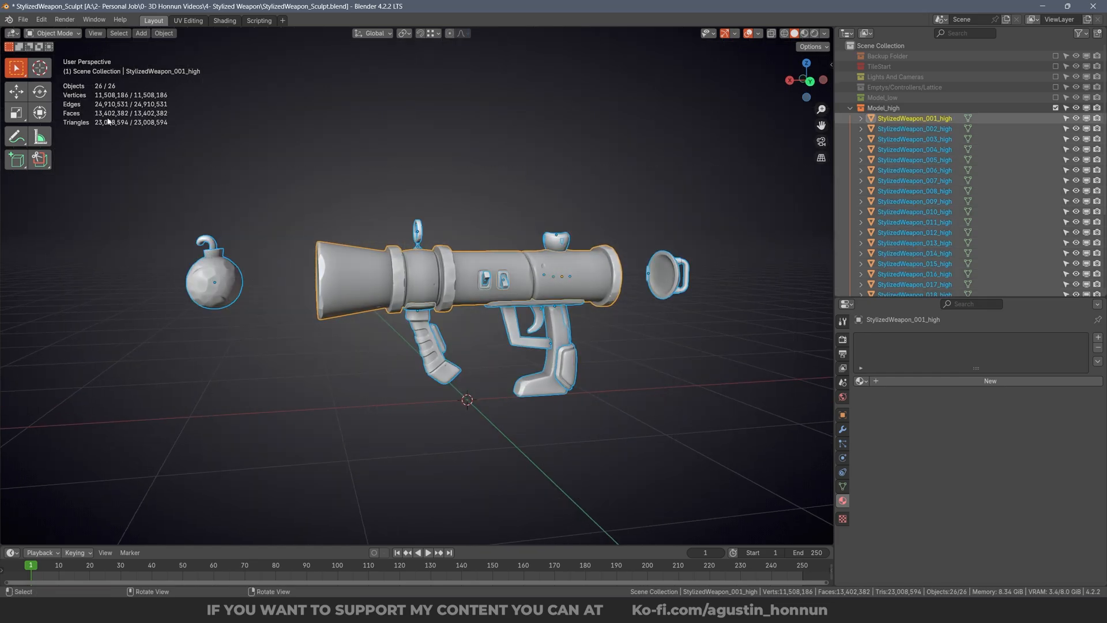
pyautogui.moveTo(555, 329)
pyautogui.mouseDown(button='middle')
pyautogui.moveTo(584, 342)
pyautogui.moveTo(601, 298)
pyautogui.moveTo(567, 283)
pyautogui.moveTo(583, 289)
pyautogui.moveTo(354, 280)
pyautogui.mouseUp(button='middle')
pyautogui.click(588, 340)
pyautogui.moveTo(586, 291)
pyautogui.mouseDown(button='middle')
pyautogui.moveTo(423, 297)
pyautogui.moveTo(696, 233)
pyautogui.mouseUp(button='middle')
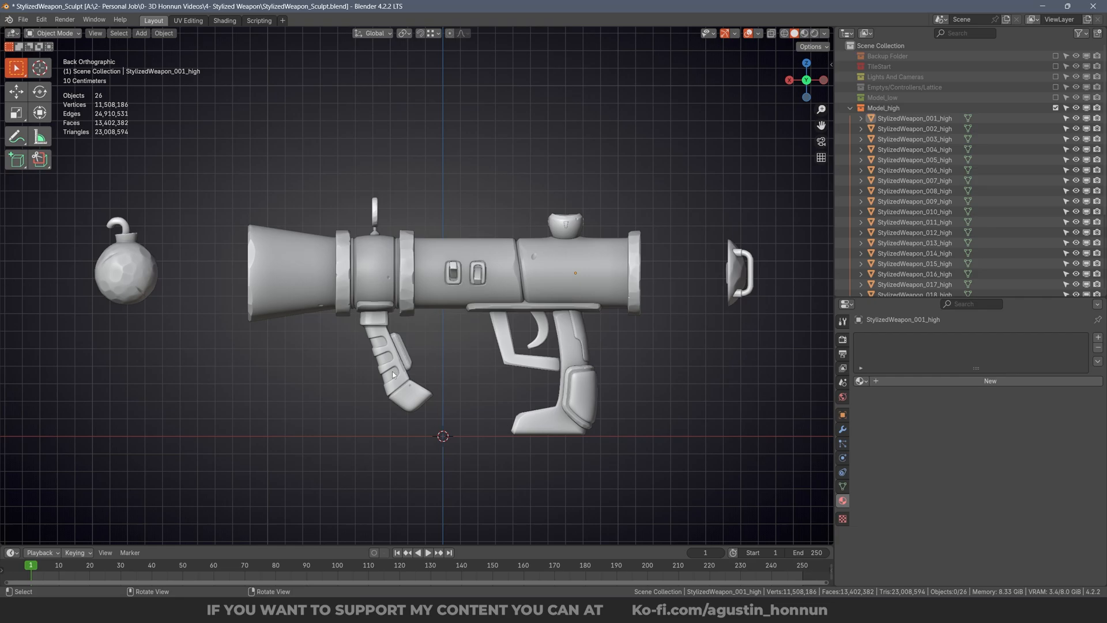
pyautogui.scroll(2, 701, 308)
pyautogui.scroll(-1, 643, 273)
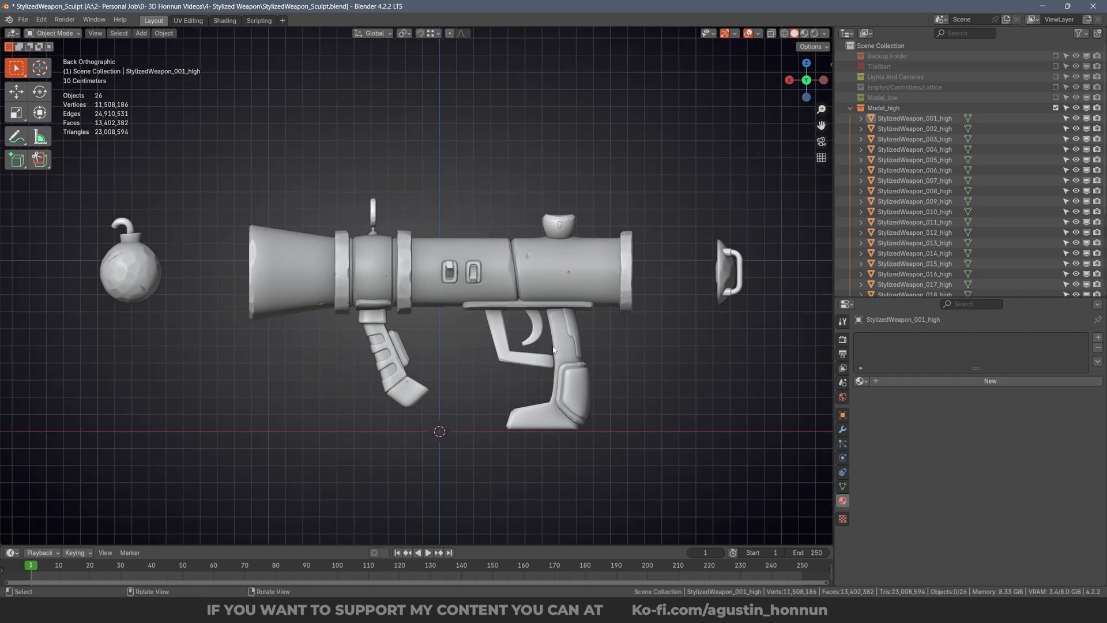
pyautogui.click(913, 120)
pyautogui.moveTo(538, 365); pyautogui.dragTo(523, 371, button='middle')
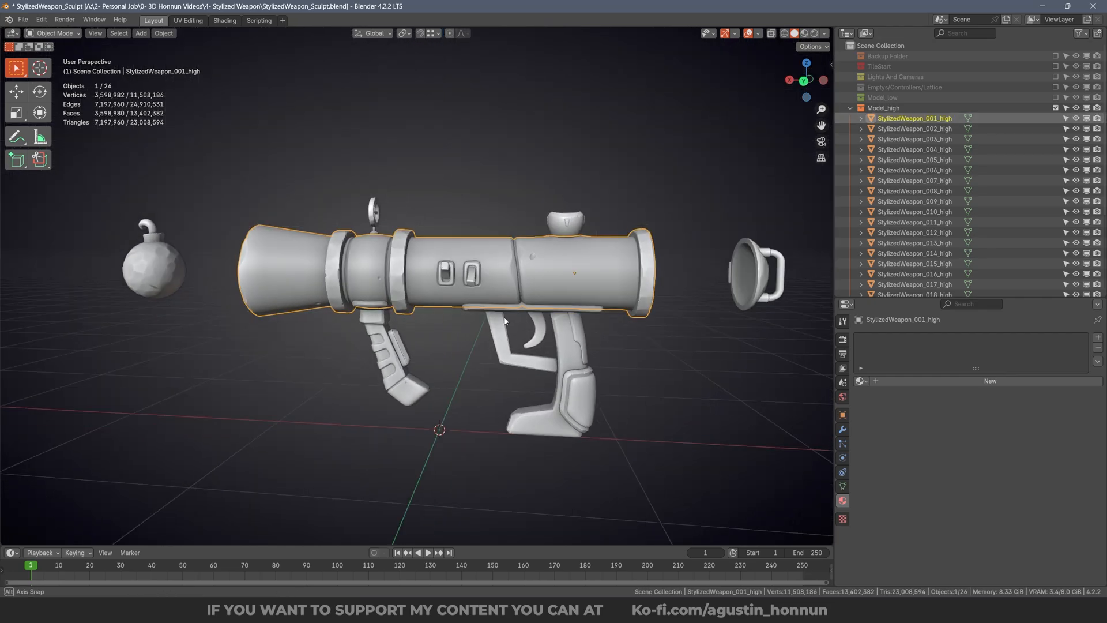
pyautogui.click(523, 372)
pyautogui.scroll(-1, 733, 290)
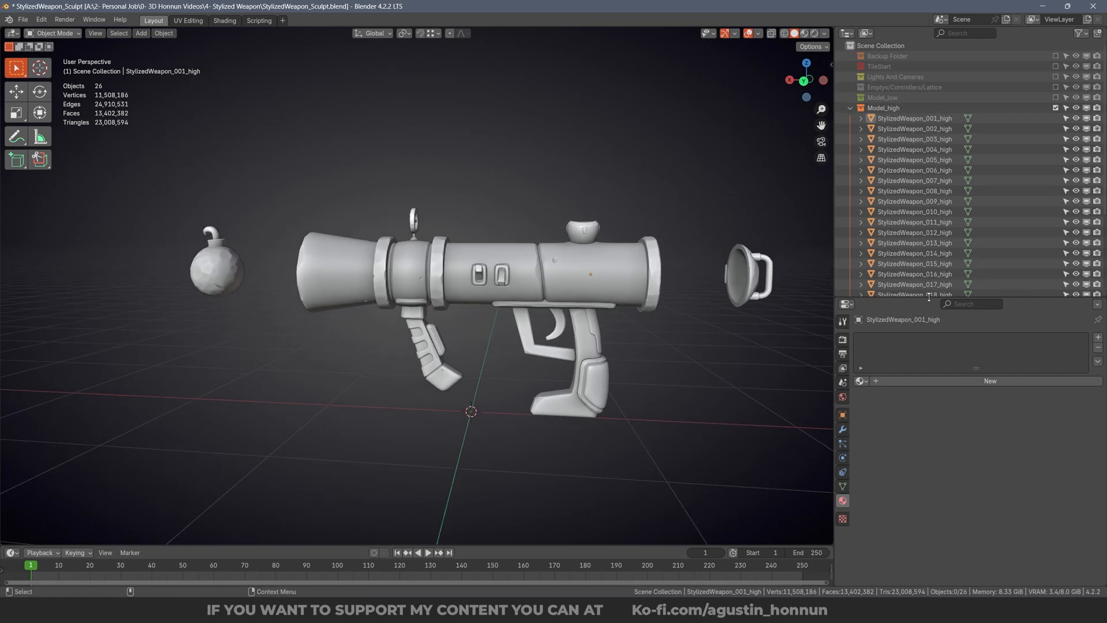
pyautogui.moveTo(650, 280); pyautogui.dragTo(598, 323, button='middle')
pyautogui.scroll(1, 598, 323)
# Hide the rear grip and trigger parts, the detached end cap with its handle, and the bomb.
pyautogui.press('a')
pyautogui.moveTo(617, 488); pyautogui.dragTo(440, 314)
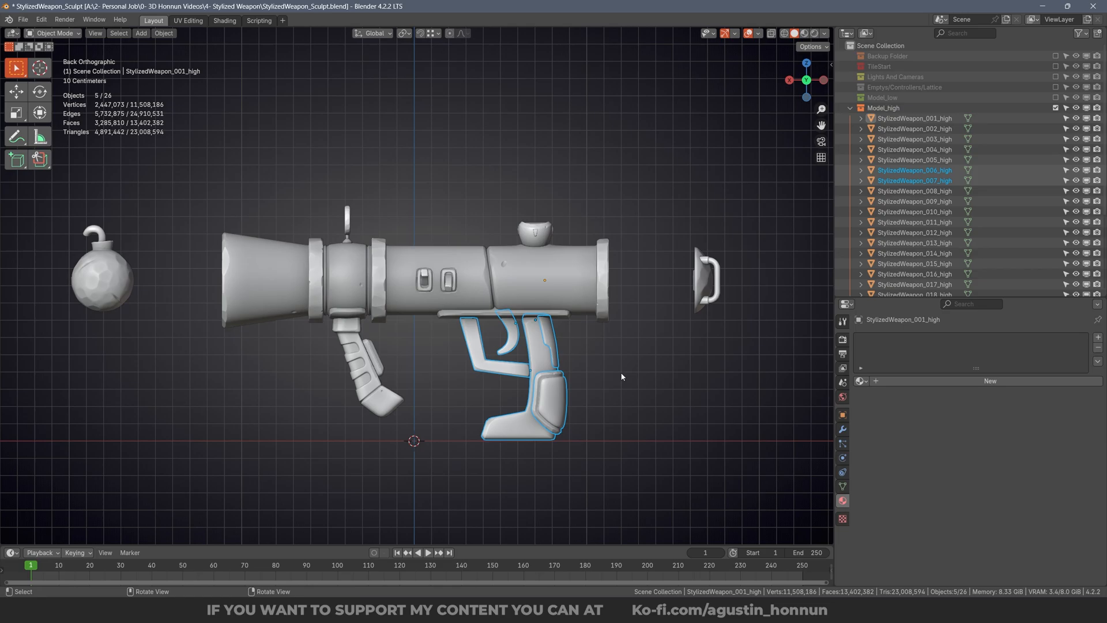
pyautogui.press('h')
pyautogui.moveTo(566, 367)
pyautogui.keyDown('shift'); pyautogui.mouseDown(button='middle')
pyautogui.moveTo(580, 395)
pyautogui.moveTo(552, 374)
pyautogui.mouseUp(button='middle'); pyautogui.keyUp('shift')
pyautogui.moveTo(718, 425); pyautogui.dragTo(544, 141)
pyautogui.press('h')
pyautogui.keyDown('shift'); pyautogui.moveTo(610, 309); pyautogui.dragTo(471, 297, button='middle'); pyautogui.keyUp('shift')
pyautogui.moveTo(323, 362); pyautogui.dragTo(161, 208)
pyautogui.press('h')
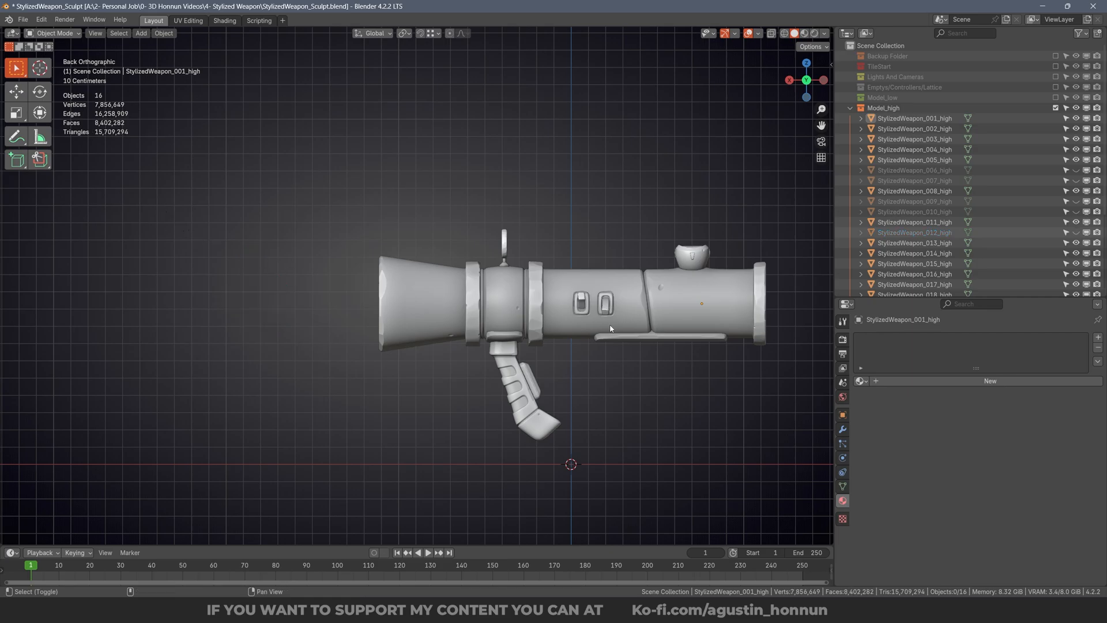
# Hide the cup-shaped piece with its inner details and the ring sight above the barrel.
pyautogui.keyDown('shift'); pyautogui.moveTo(589, 327); pyautogui.dragTo(431, 314, button='middle'); pyautogui.keyUp('shift')
pyautogui.click(533, 247)
pyautogui.press('h')
pyautogui.click(535, 244)
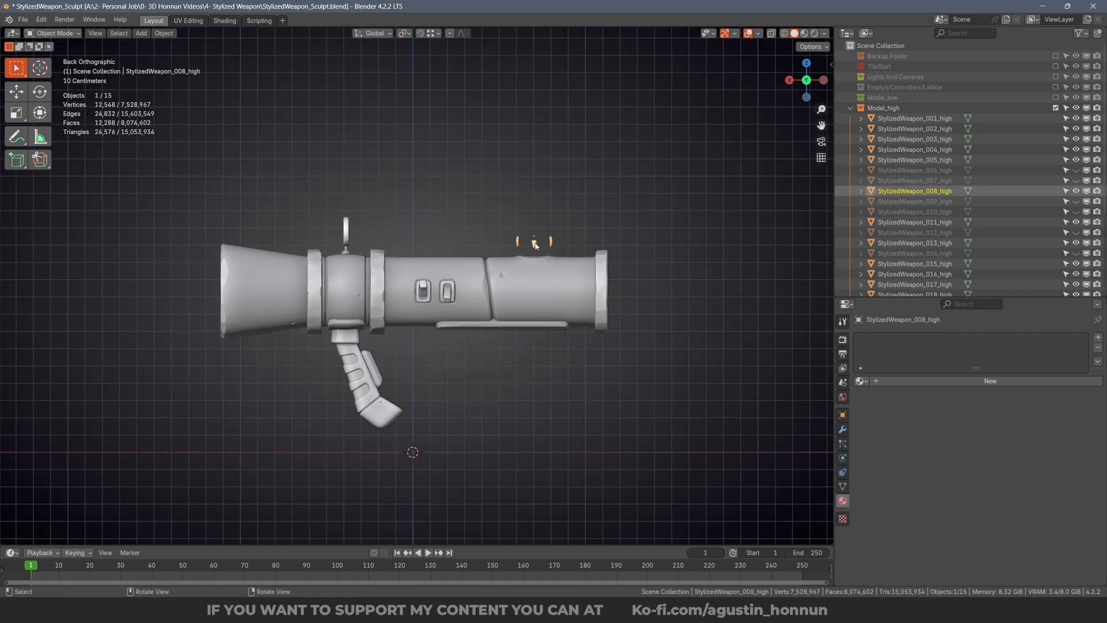
pyautogui.press('h')
pyautogui.scroll(2, 101, 127)
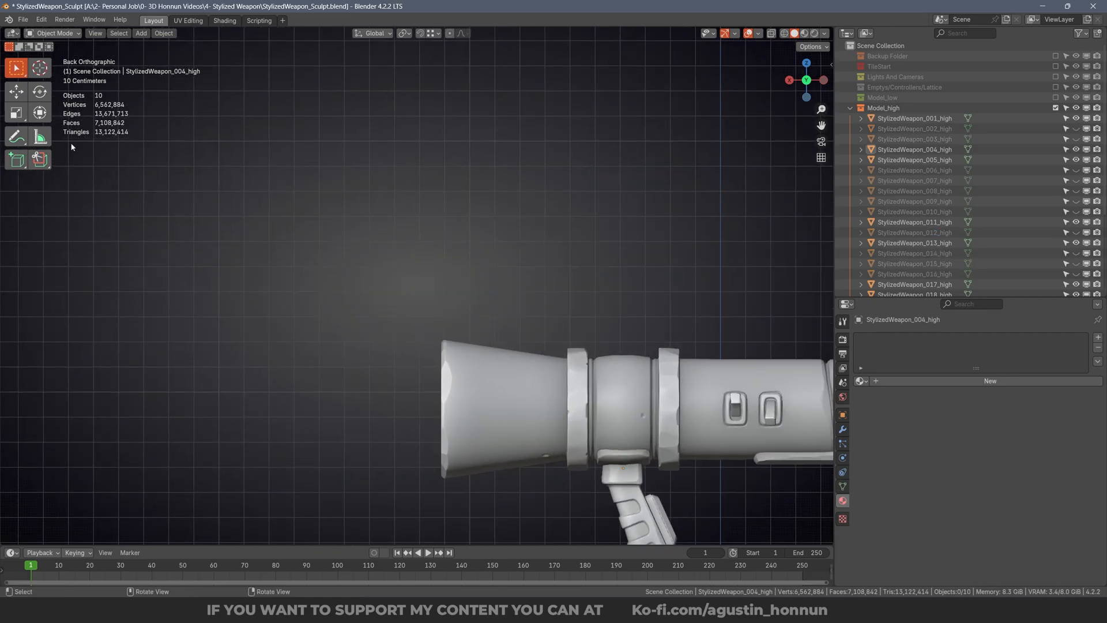
pyautogui.scroll(-3, 156, 173)
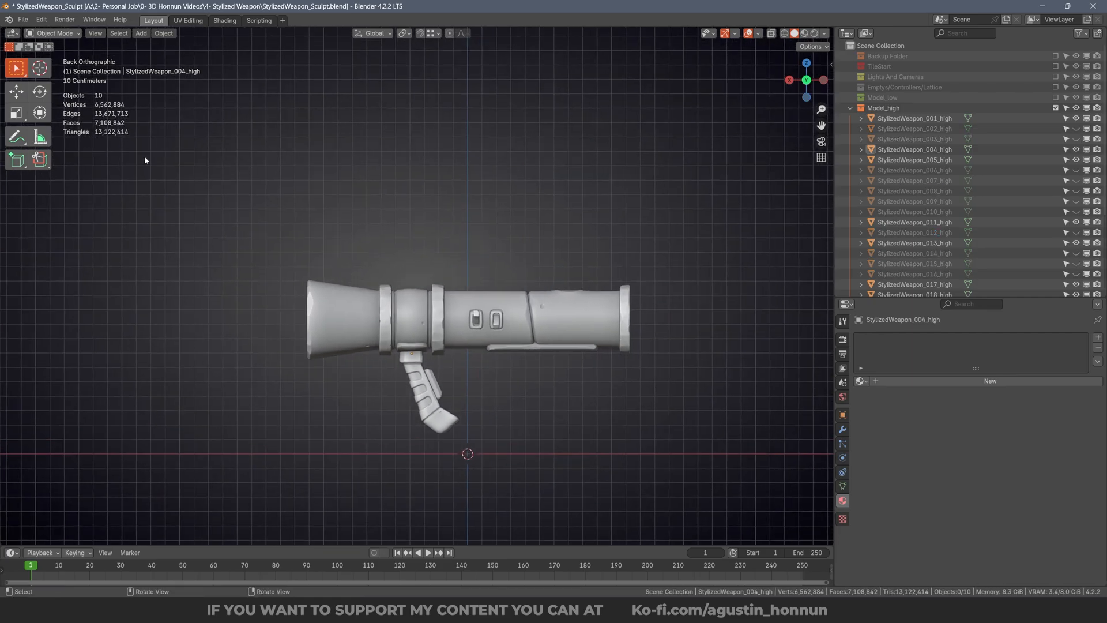
# Select all the visible high-poly parts and export them as an FBX file named StylizedWeapon_HIGH_PART1.fbx.
pyautogui.scroll(1, 442, 319)
pyautogui.moveTo(760, 513); pyautogui.dragTo(194, 164)
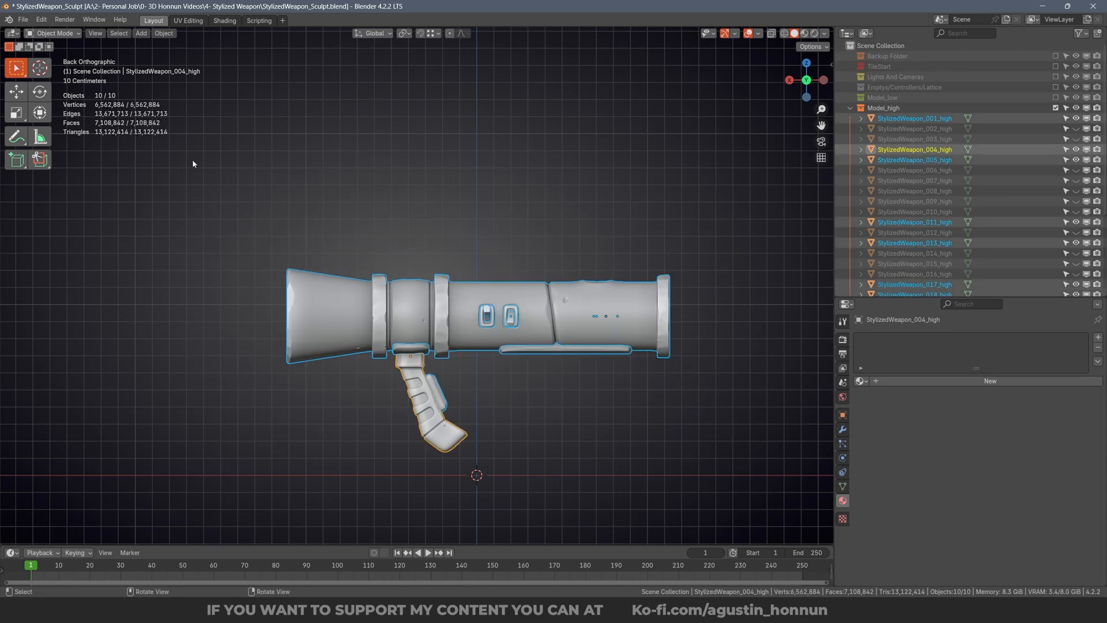
pyautogui.click(23, 20)
pyautogui.moveTo(46, 176)
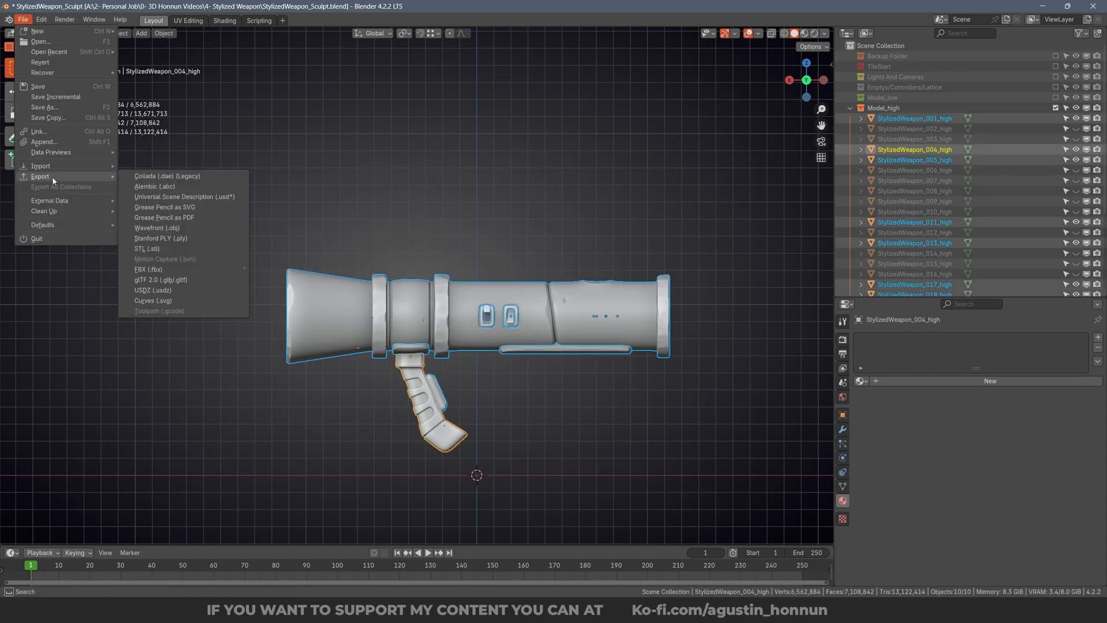
pyautogui.click(170, 269)
pyautogui.click(353, 505)
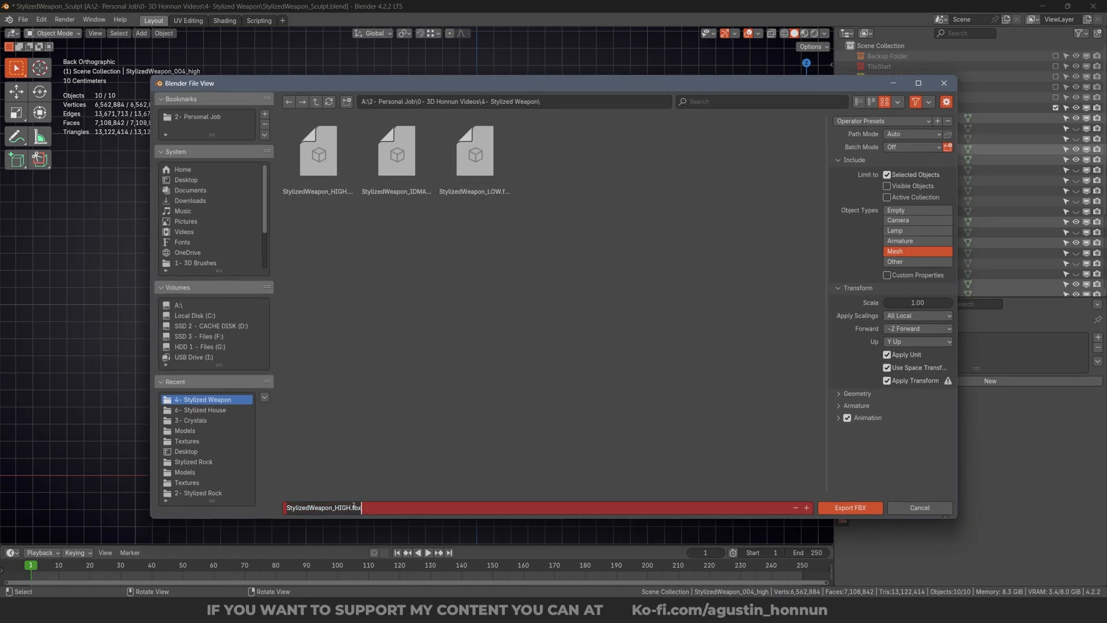
pyautogui.click(353, 507)
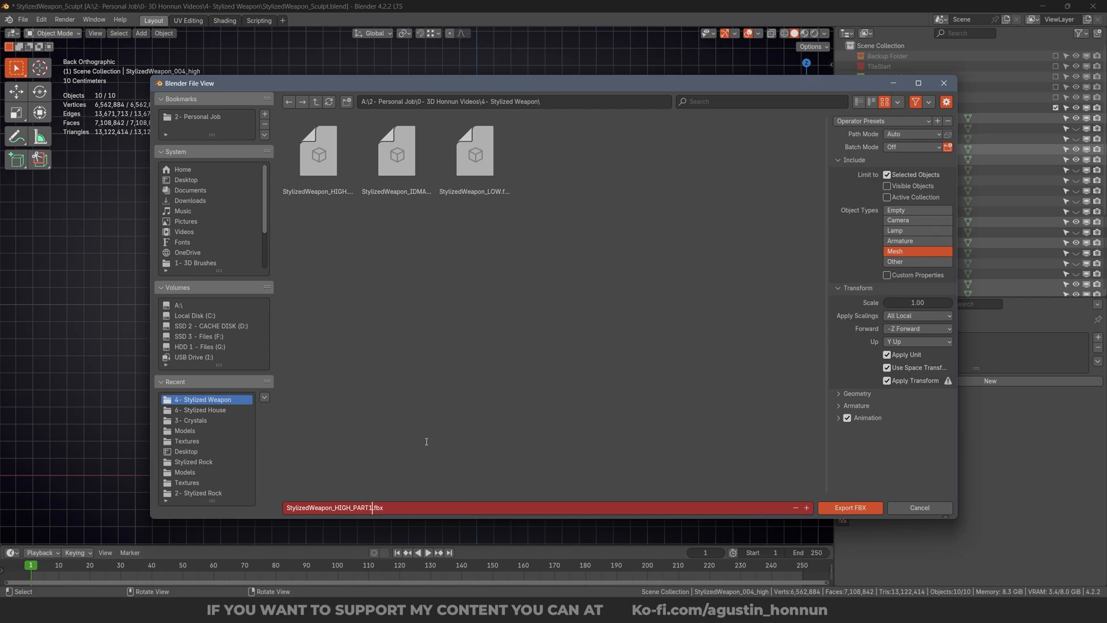
pyautogui.click(452, 416)
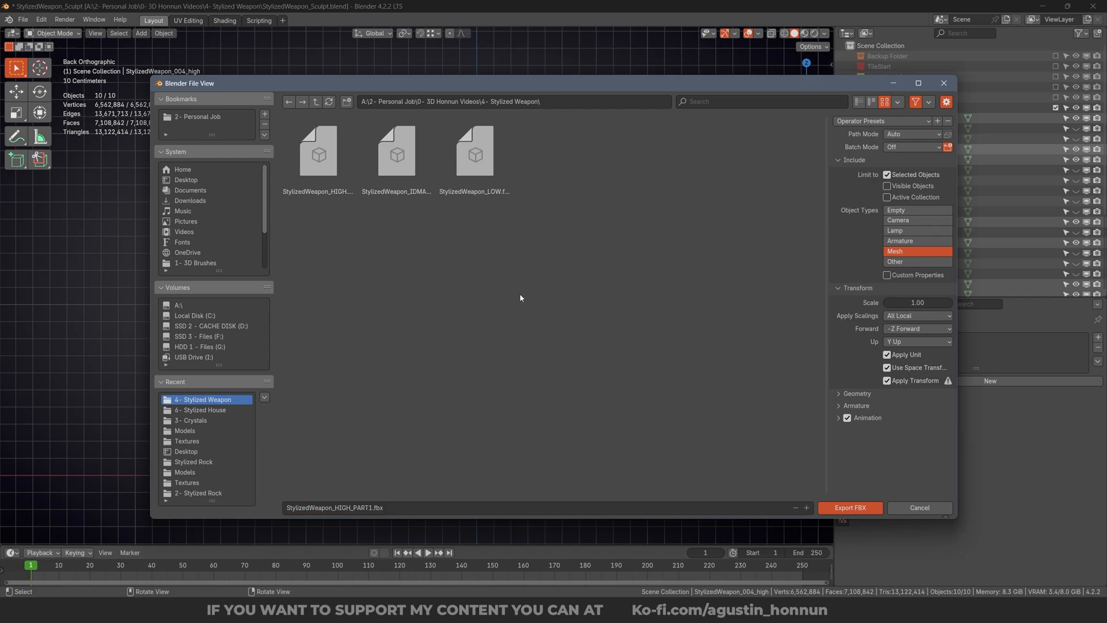
pyautogui.click(866, 510)
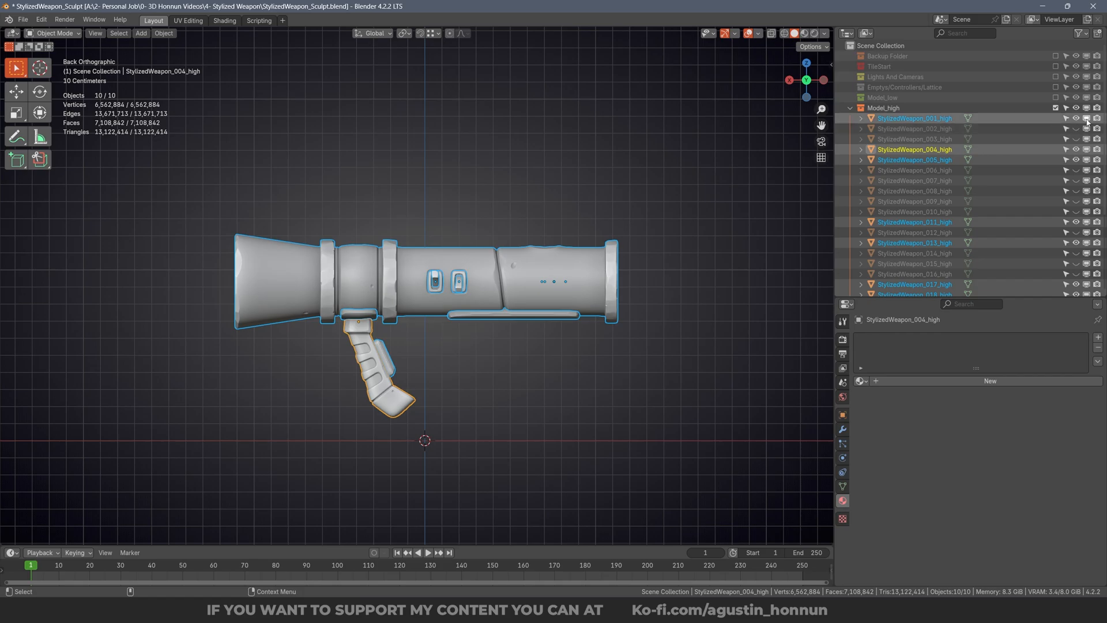
# Disable viewport display for the ten parts of the first export group, from StylizedWeapon_001_high through StylizedWeapon_026_high.
pyautogui.click(1086, 119)
pyautogui.click(1086, 149)
pyautogui.click(1086, 159)
pyautogui.click(1087, 222)
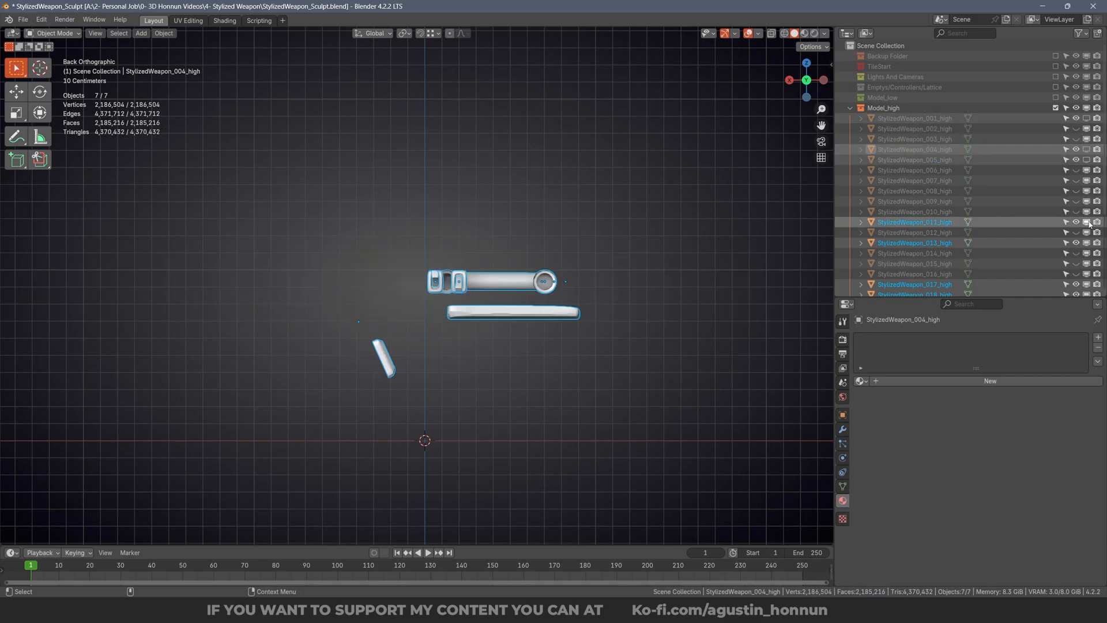
pyautogui.click(1086, 243)
pyautogui.scroll(-4, 1087, 238)
pyautogui.moveTo(1086, 199); pyautogui.dragTo(1086, 210)
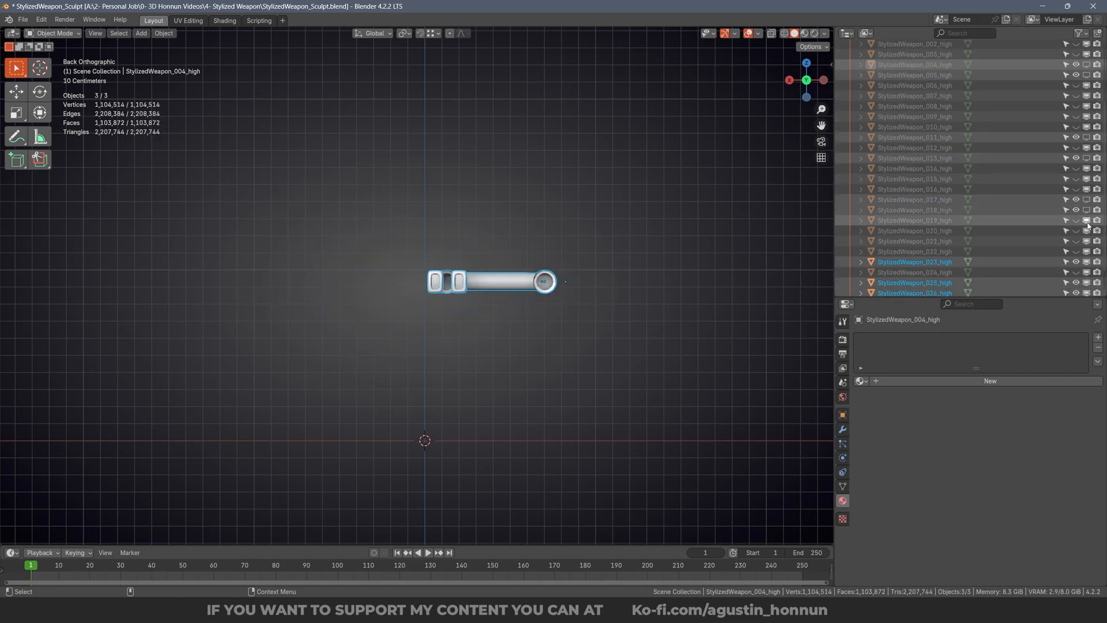
pyautogui.click(1080, 33)
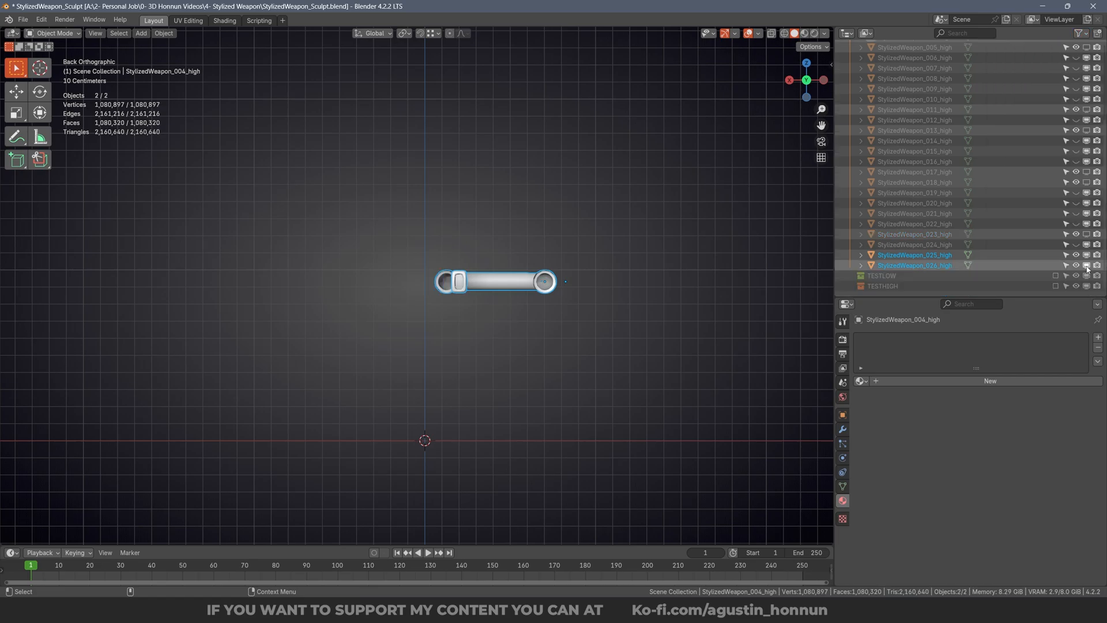
pyautogui.click(1087, 265)
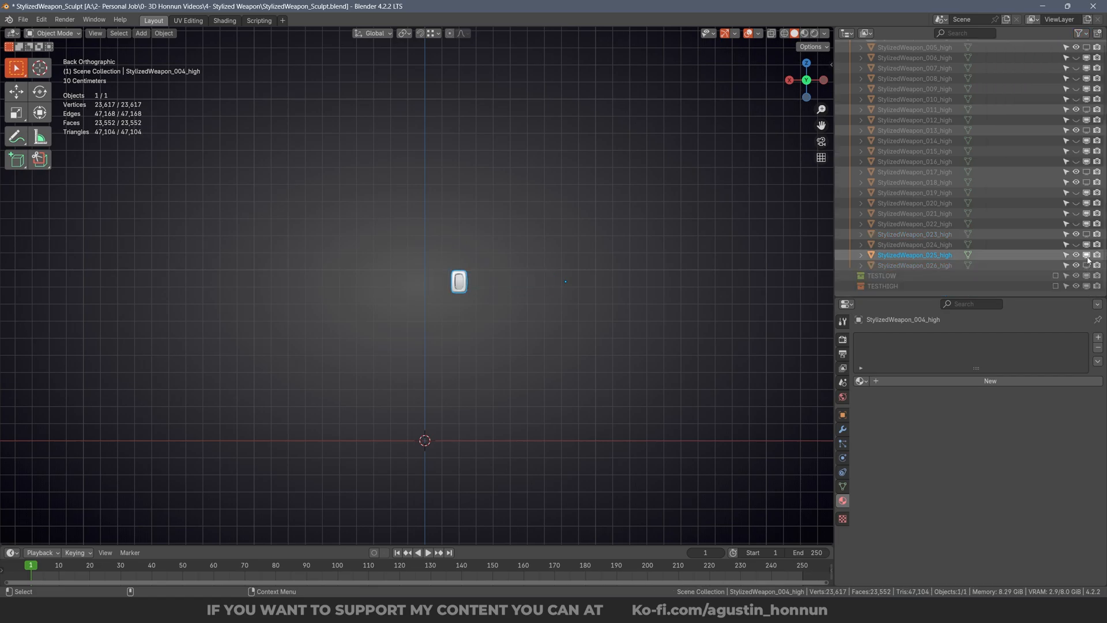
pyautogui.click(1087, 255)
# Reveal the previously hidden high-poly parts, including the bomb, grip and end cap, and select all of them.
pyautogui.scroll(4, 995, 179)
pyautogui.keyDown('shift'); pyautogui.moveTo(688, 289); pyautogui.dragTo(676, 264, button='middle'); pyautogui.keyUp('shift')
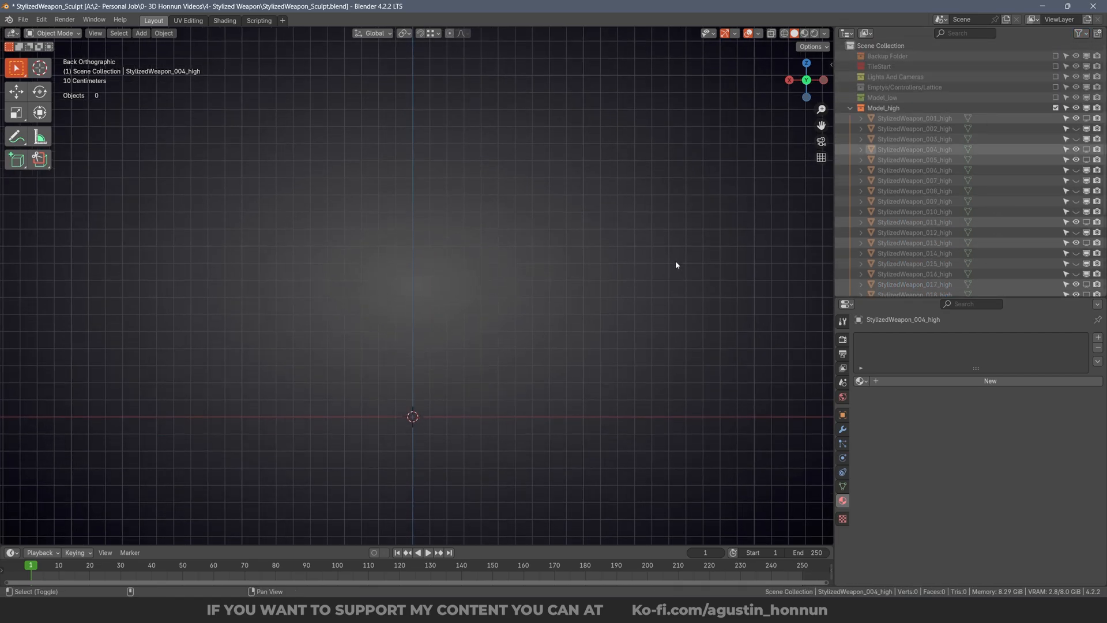
pyautogui.hotkey('alt', 'h')
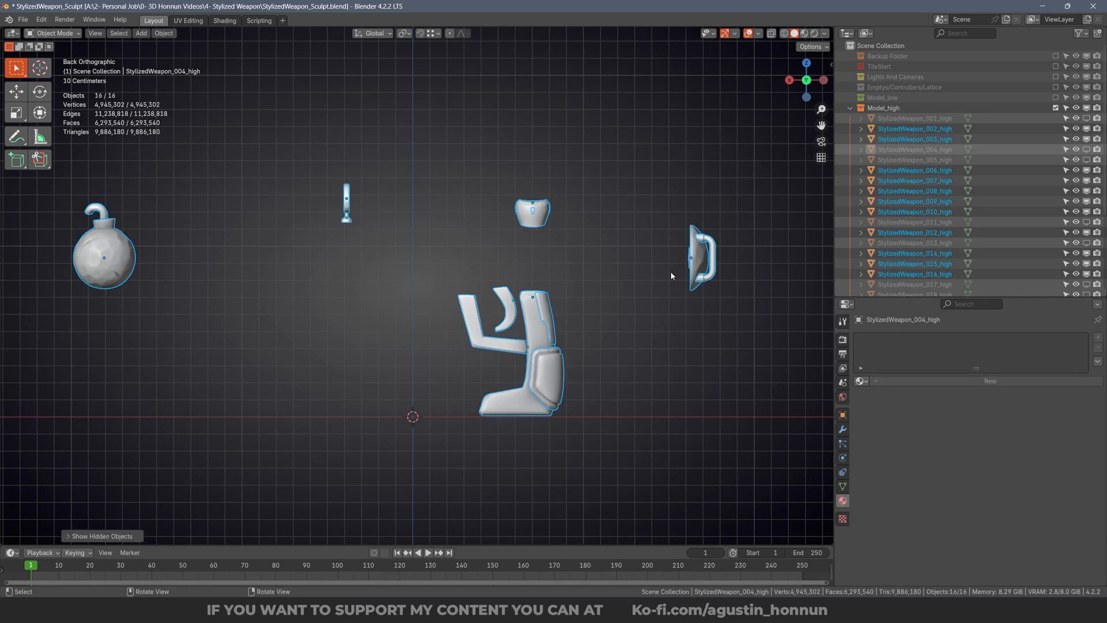
pyautogui.hotkey('alt', 'a')
pyautogui.keyDown('shift'); pyautogui.moveTo(635, 272); pyautogui.dragTo(633, 304, button='right'); pyautogui.keyUp('shift')
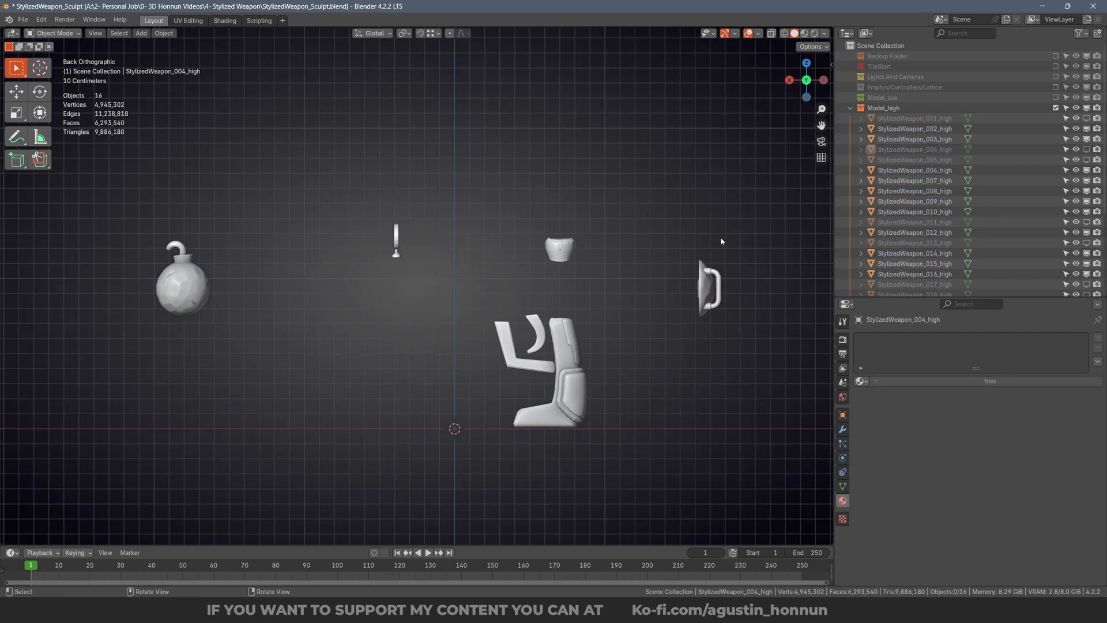
pyautogui.moveTo(784, 154); pyautogui.dragTo(78, 493)
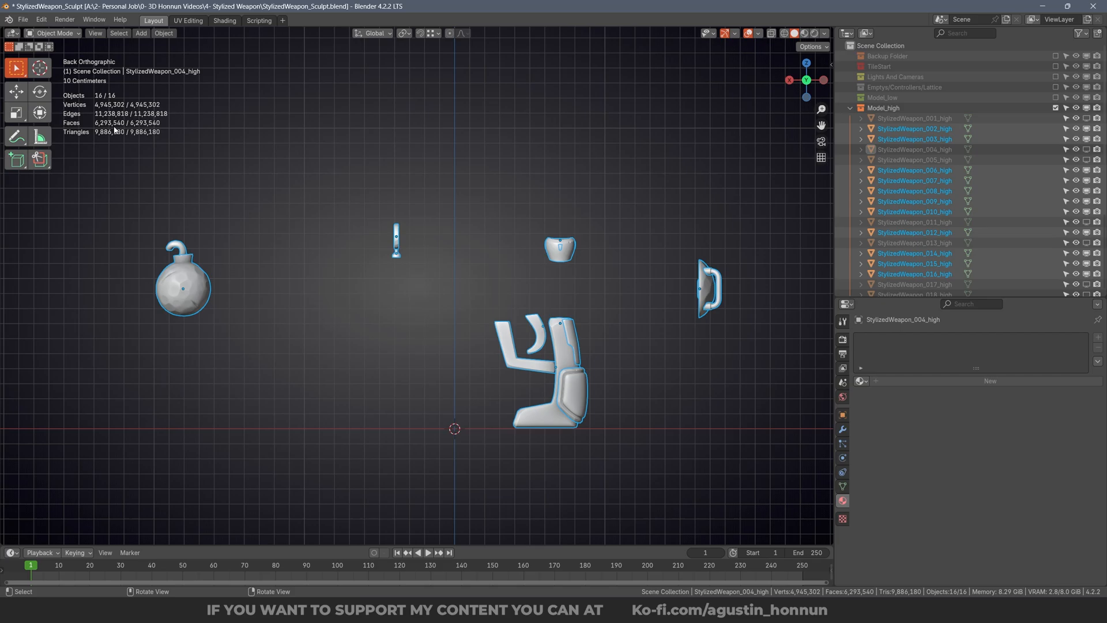
pyautogui.keyDown('shift'); pyautogui.moveTo(194, 203); pyautogui.dragTo(194, 218, button='middle'); pyautogui.keyUp('shift')
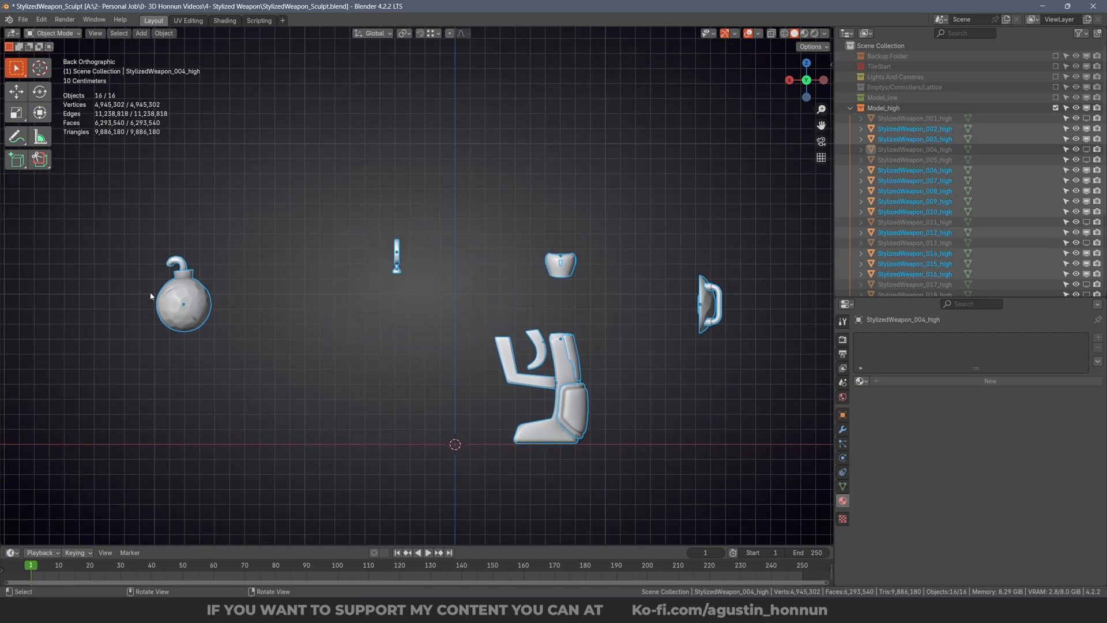
# Make the bomb the active object and export the selected parts as FBX named StylizedWeapon_HIGH_PART2.fbx.
pyautogui.keyDown('shift'); pyautogui.click(204, 302); pyautogui.keyUp('shift')
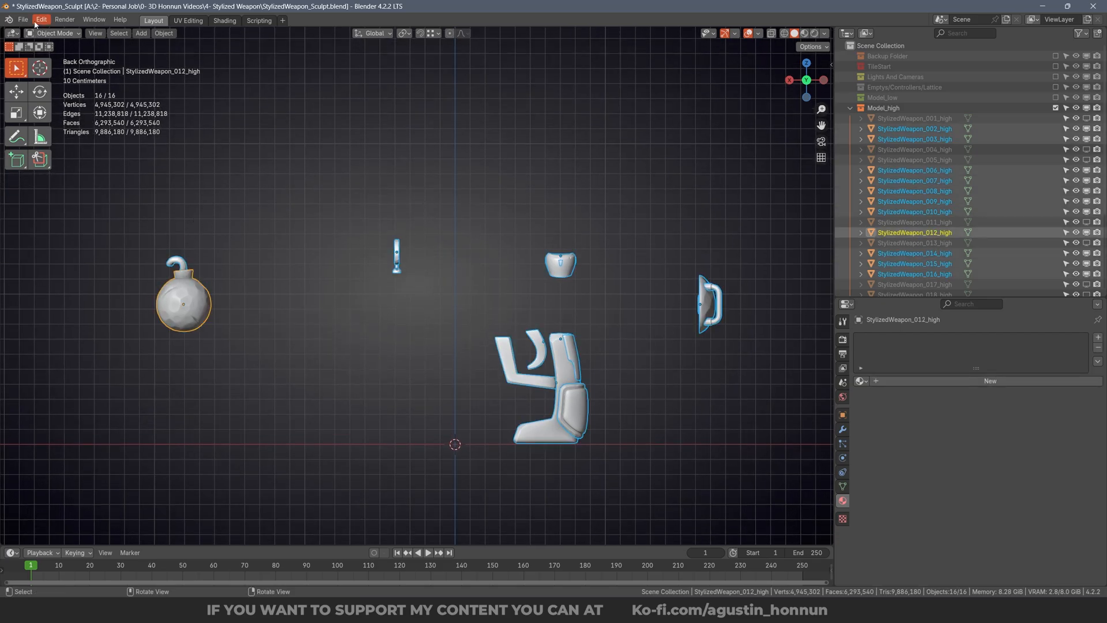
pyautogui.click(23, 19)
pyautogui.moveTo(35, 175)
pyautogui.click(178, 269)
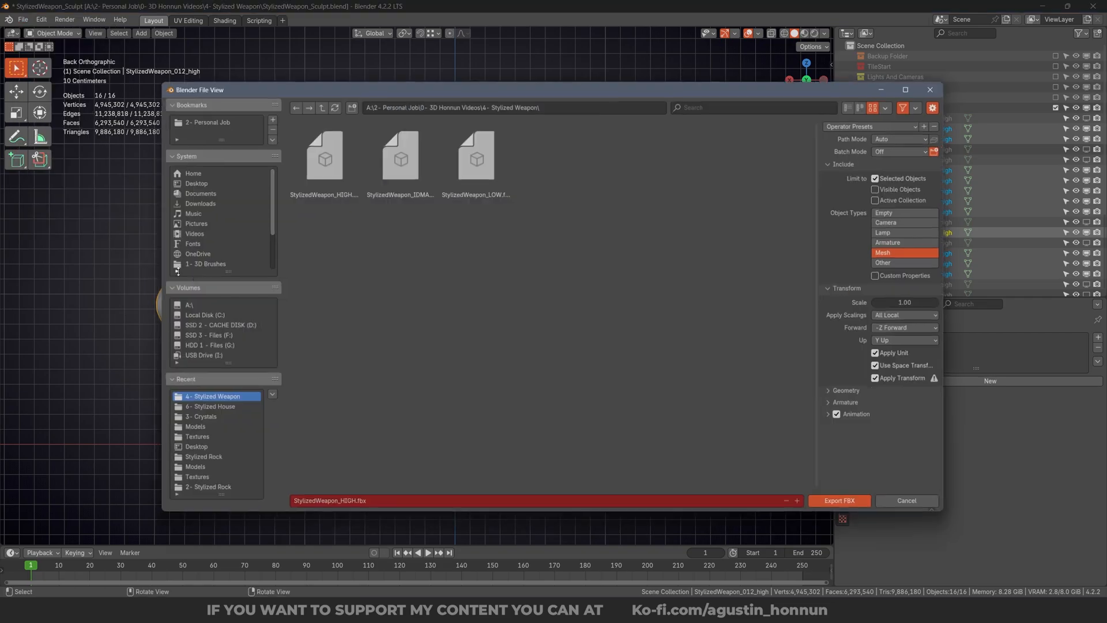
pyautogui.click(350, 507)
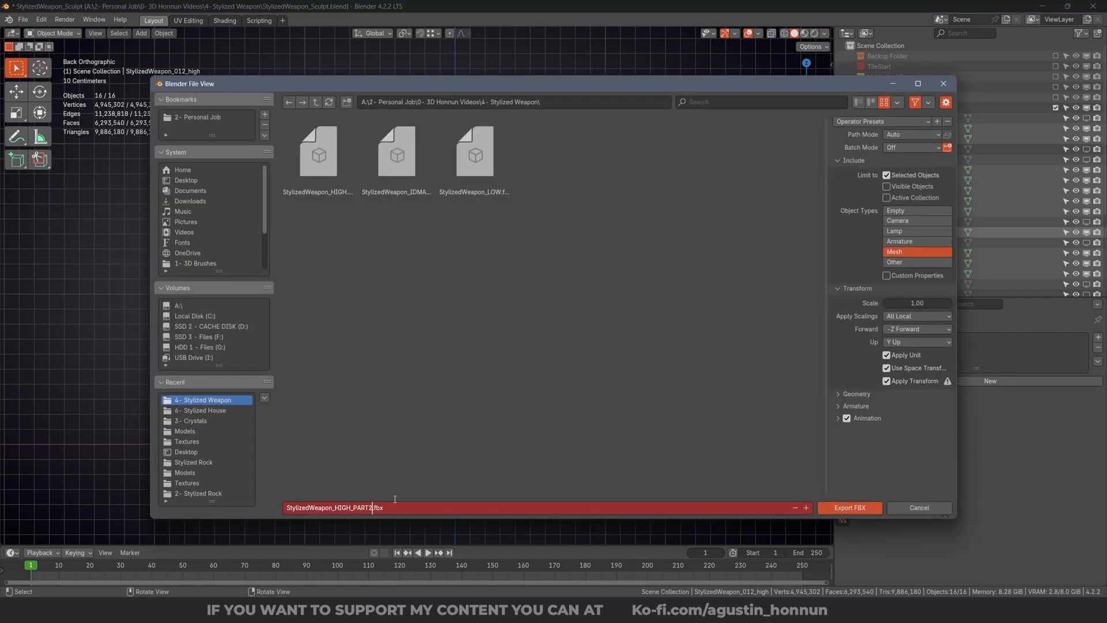
pyautogui.press('Return')
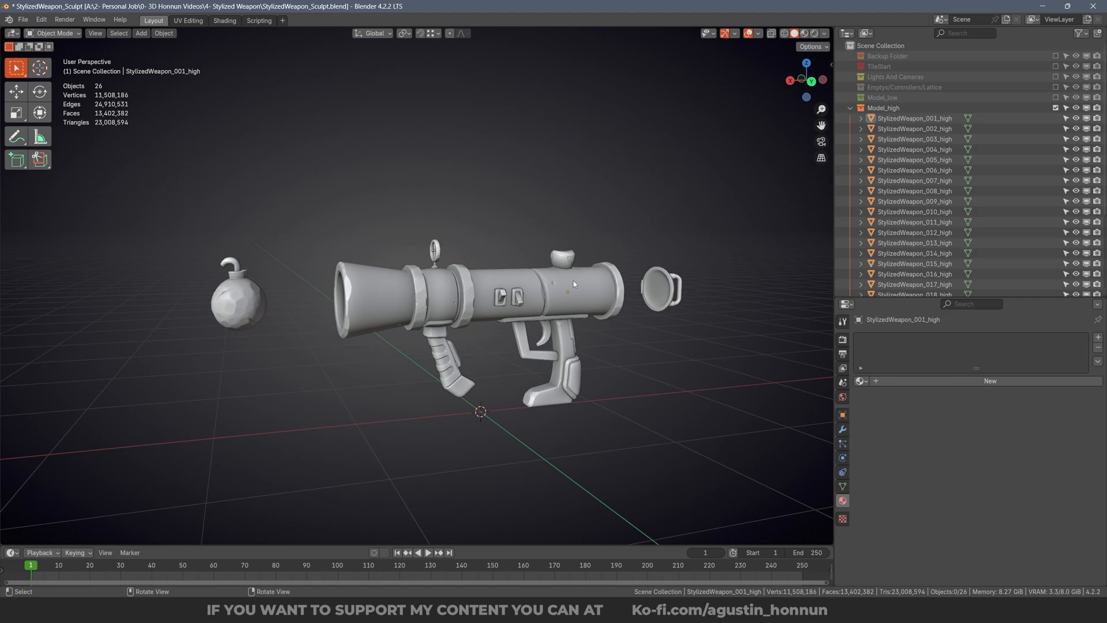
# Examine the high-poly cup-shaped piece above the barrel up close and select its small trapezoidal details.
pyautogui.moveTo(573, 281); pyautogui.dragTo(565, 266, button='middle')
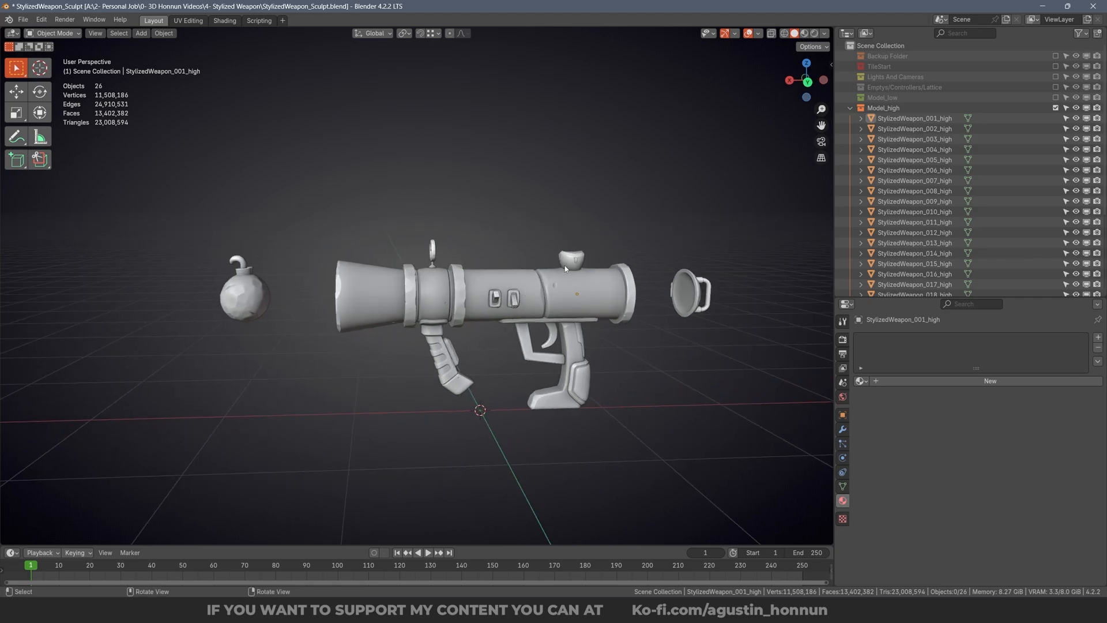
pyautogui.click(517, 299)
pyautogui.keyDown('alt'); pyautogui.moveTo(517, 296); pyautogui.dragTo(607, 274, button='middle'); pyautogui.keyUp('alt')
pyautogui.scroll(1, 557, 246)
pyautogui.click(562, 235)
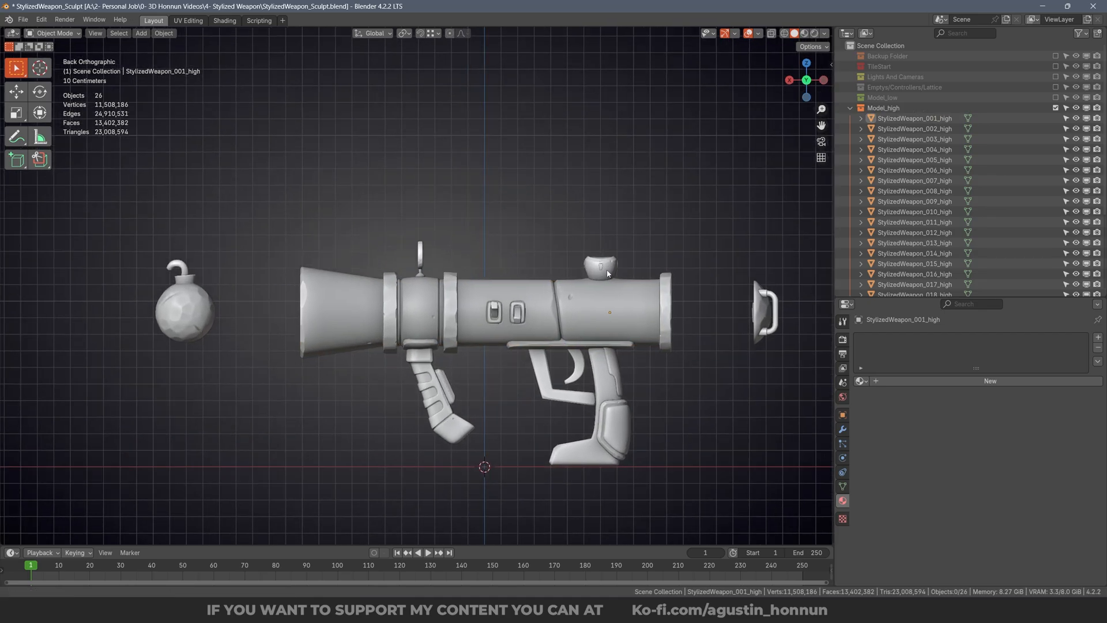
pyautogui.scroll(6, 608, 274)
pyautogui.scroll(-4, 628, 183)
pyautogui.scroll(10, 600, 287)
pyautogui.keyDown('ctrl'); pyautogui.moveTo(628, 156); pyautogui.dragTo(626, 152, button='middle'); pyautogui.keyUp('ctrl')
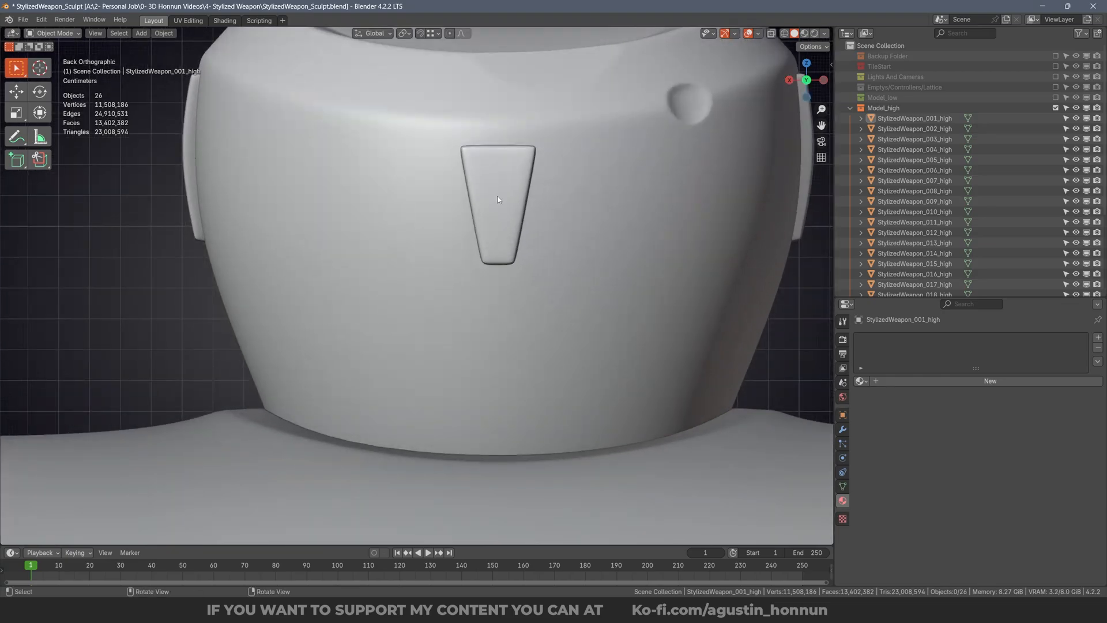
pyautogui.click(494, 198)
pyautogui.moveTo(494, 200); pyautogui.dragTo(510, 294, button='middle')
pyautogui.moveTo(548, 231); pyautogui.dragTo(150, 271, button='middle')
# Show the Model_low collection together with the high-poly model and clear the selection.
pyautogui.click(1055, 98)
pyautogui.scroll(-3, 516, 198)
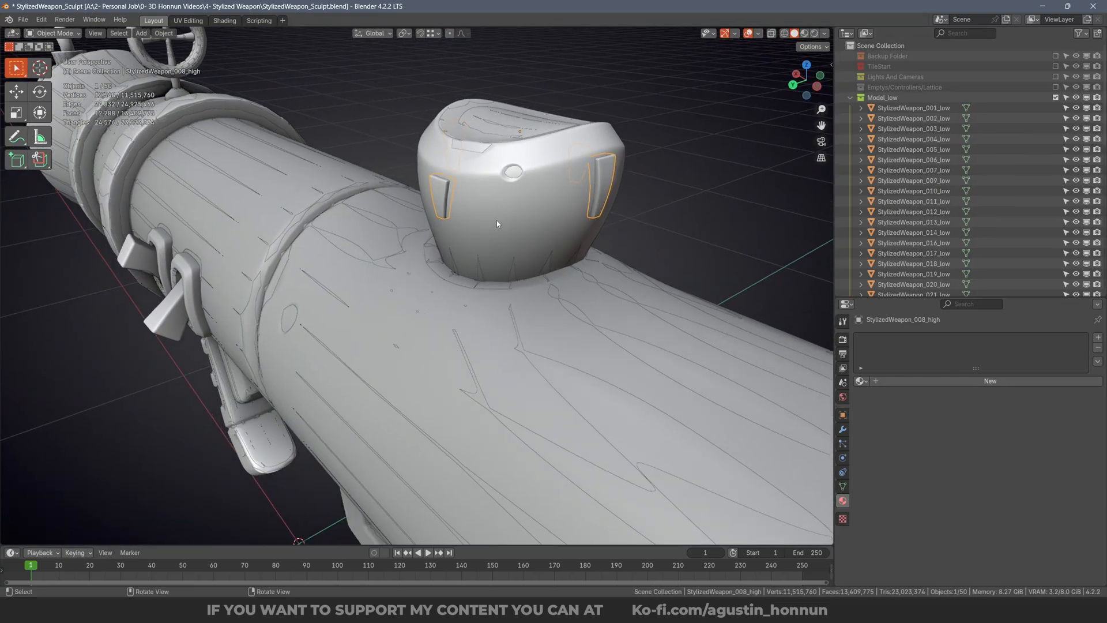
pyautogui.hotkey('alt', 'a')
pyautogui.moveTo(498, 224); pyautogui.dragTo(608, 192, button='middle')
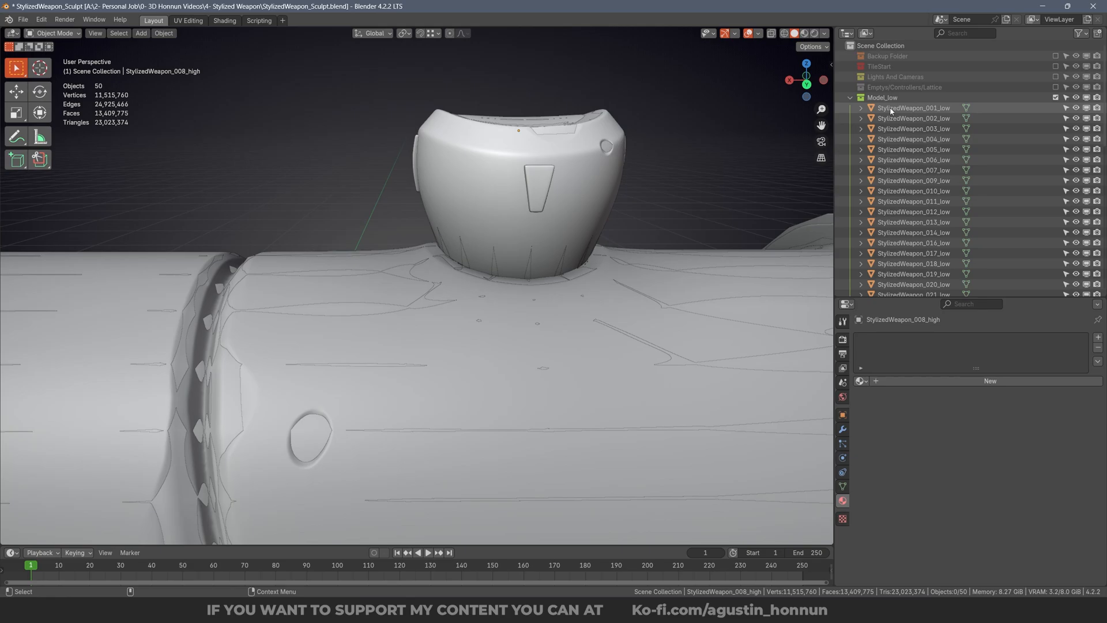
# Hide the Model_high collection and examine the low-poly cup-shaped piece on its own.
pyautogui.click(851, 98)
pyautogui.click(1055, 107)
pyautogui.click(576, 185)
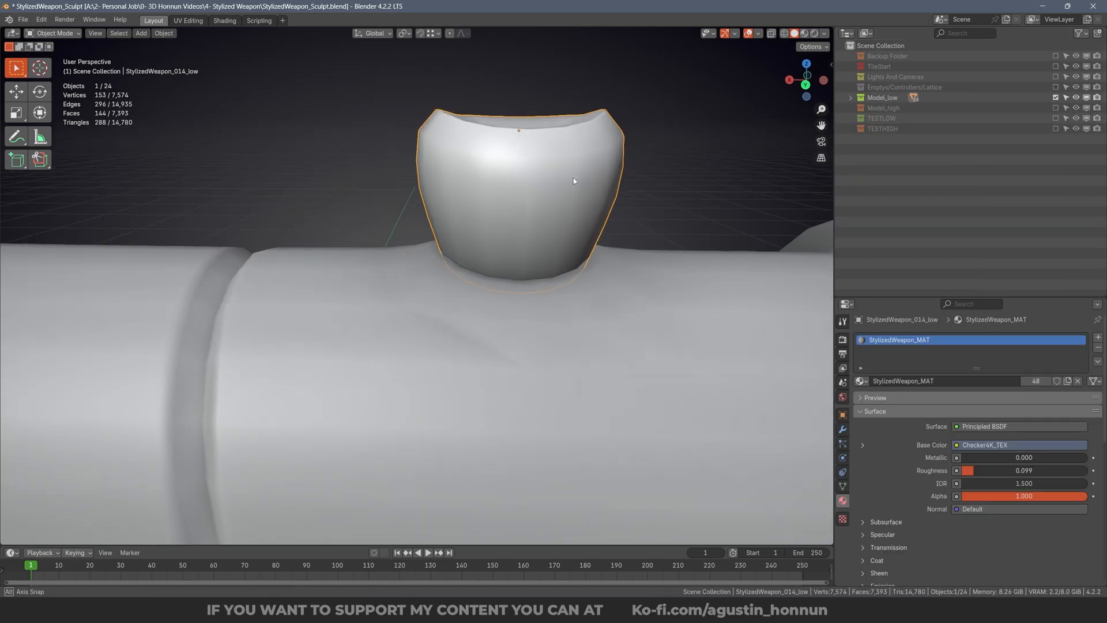
pyautogui.moveTo(577, 185)
pyautogui.mouseDown(button='middle')
pyautogui.moveTo(486, 164)
pyautogui.moveTo(446, 217)
pyautogui.moveTo(497, 214)
pyautogui.moveTo(451, 164)
pyautogui.moveTo(583, 173)
pyautogui.mouseUp(button='middle')
# Show Model_high again, select the cup's trapezoidal details, and compare their object name with the Model_low and Model_high lists.
pyautogui.click(1055, 108)
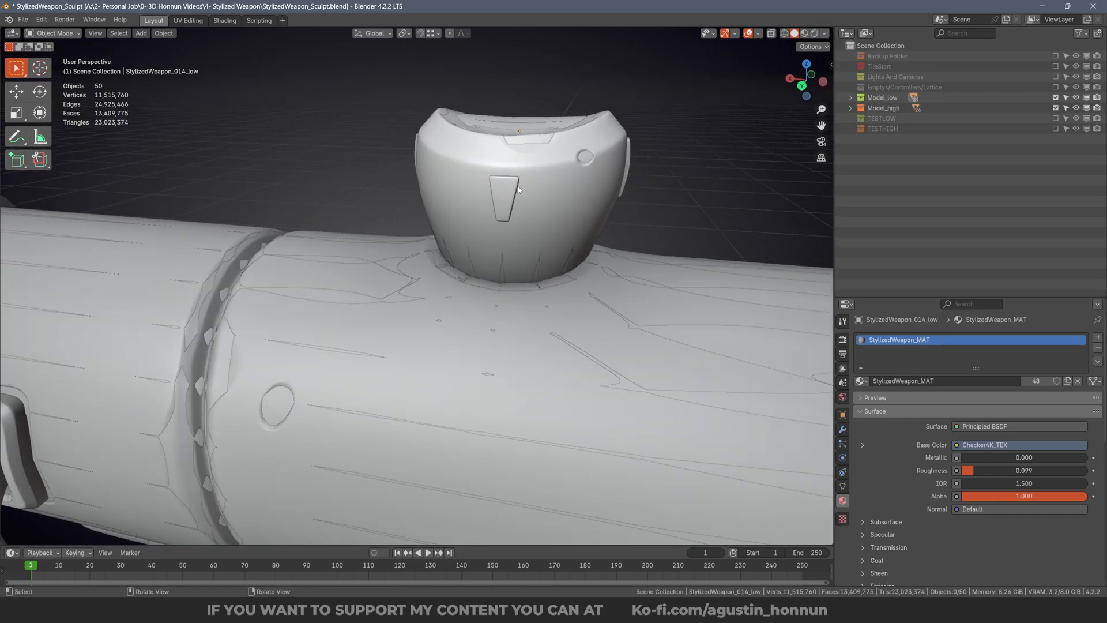
pyautogui.click(513, 190)
pyautogui.click(851, 98)
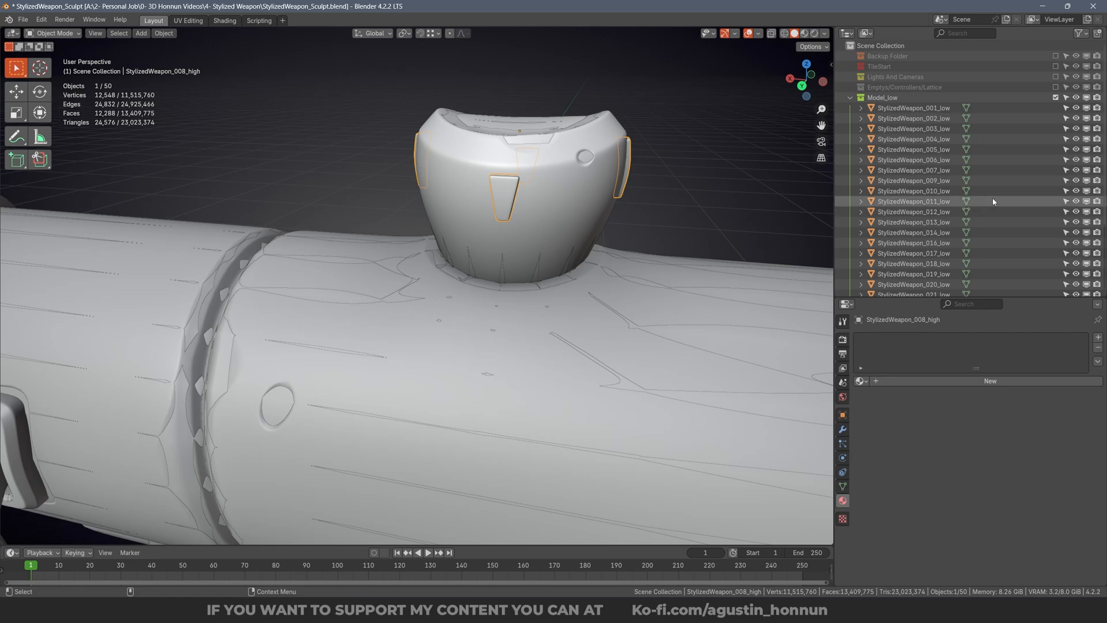
pyautogui.scroll(-6, 946, 248)
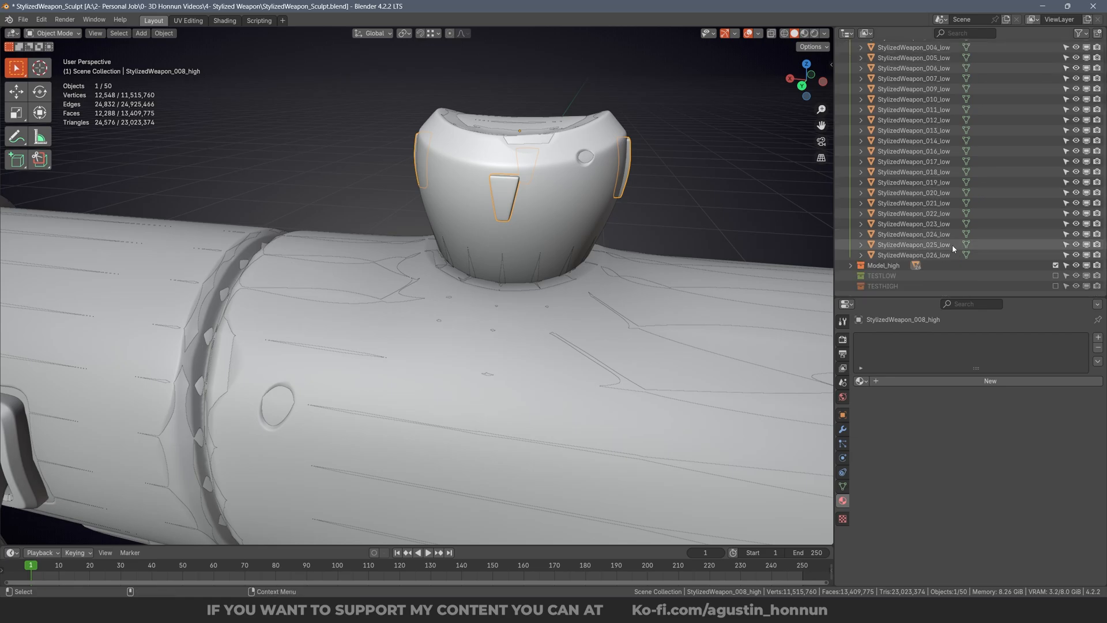
pyautogui.scroll(2, 926, 262)
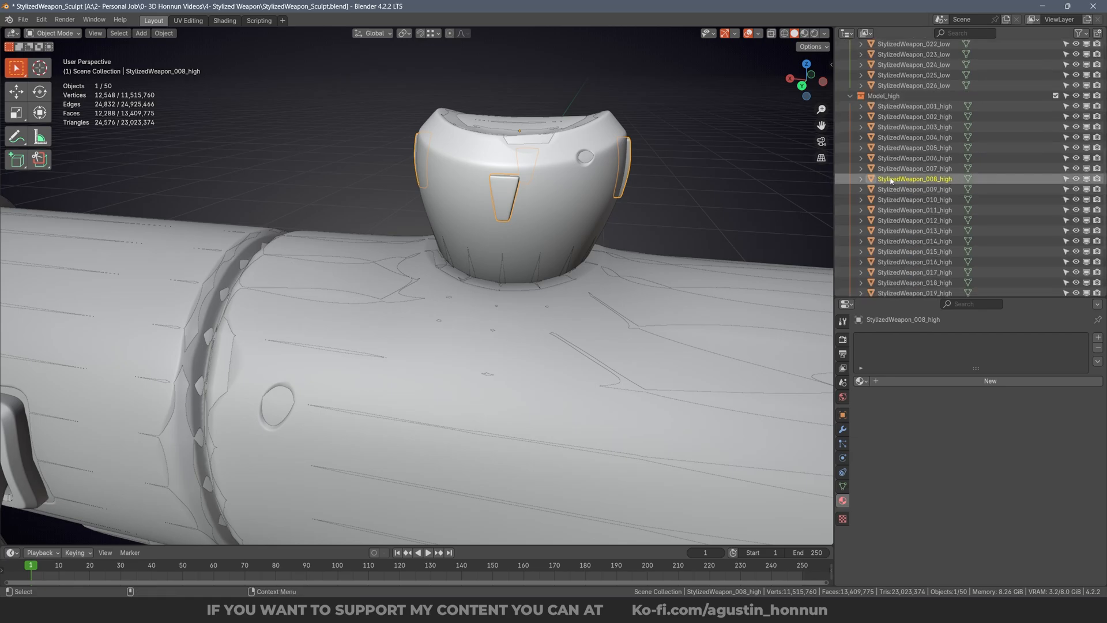
pyautogui.scroll(4, 945, 178)
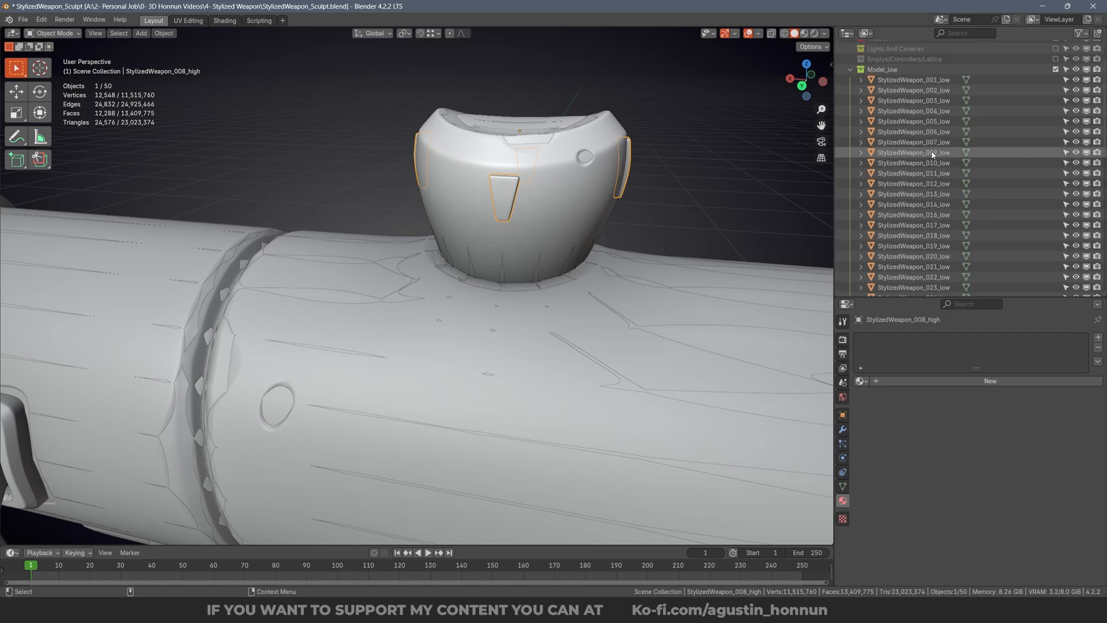
pyautogui.scroll(-6, 934, 153)
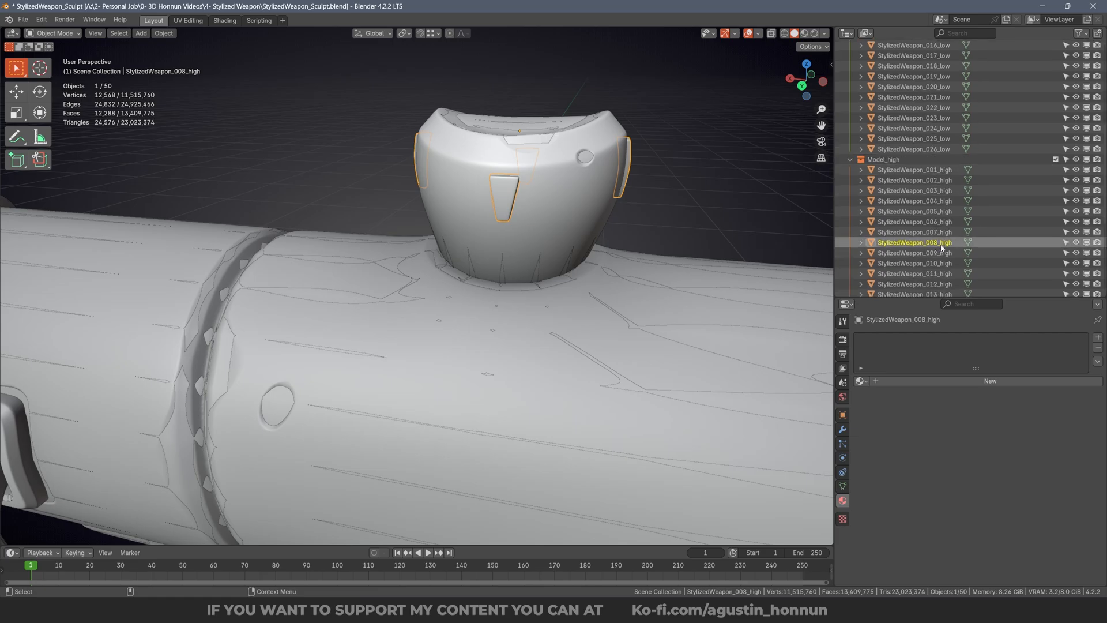
pyautogui.scroll(5, 946, 202)
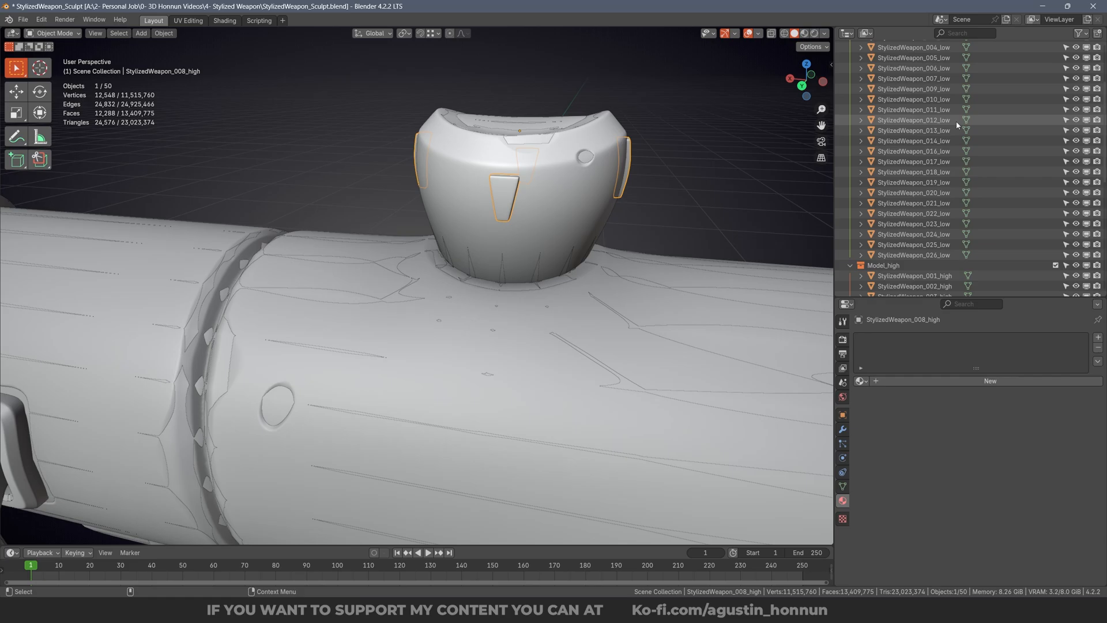
# Select every low-poly part from StylizedWeapon_001_low to StylizedWeapon_026_low and isolate them in local view.
pyautogui.scroll(4, 934, 138)
pyautogui.click(914, 108)
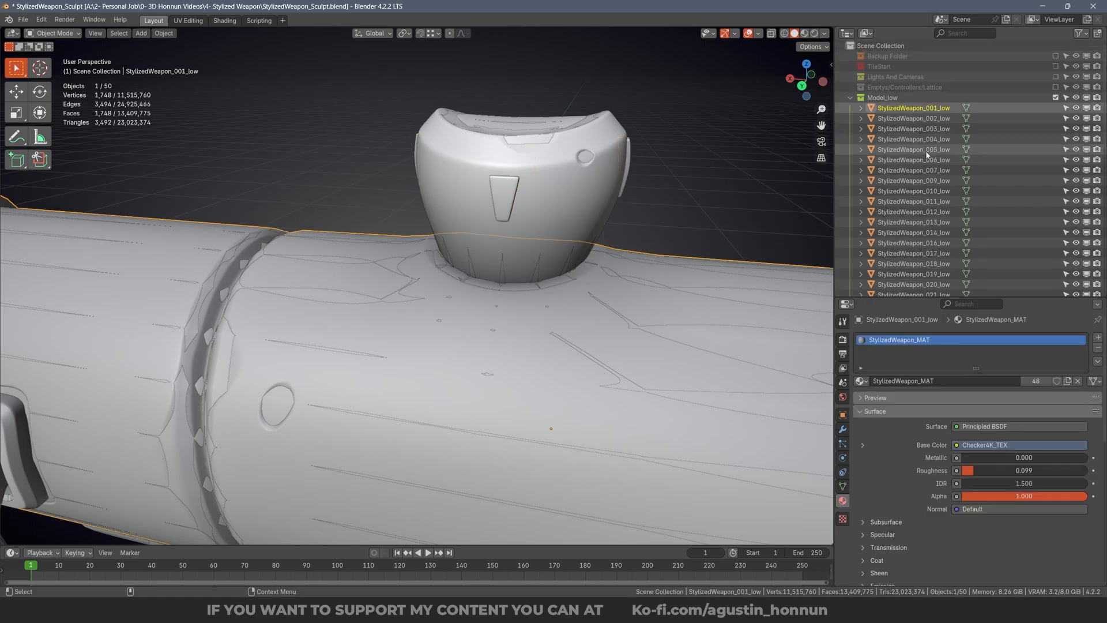
pyautogui.scroll(-5, 926, 154)
pyautogui.keyDown('shift'); pyautogui.click(913, 198); pyautogui.keyUp('shift')
pyautogui.press('KP_Divide')
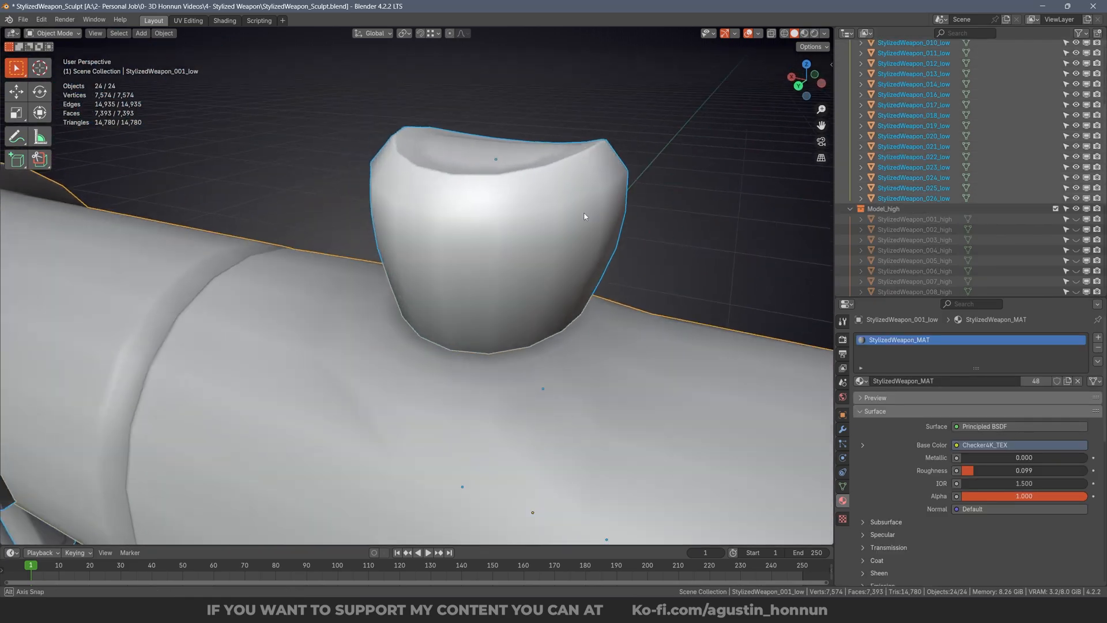
pyautogui.scroll(-4, 1086, 189)
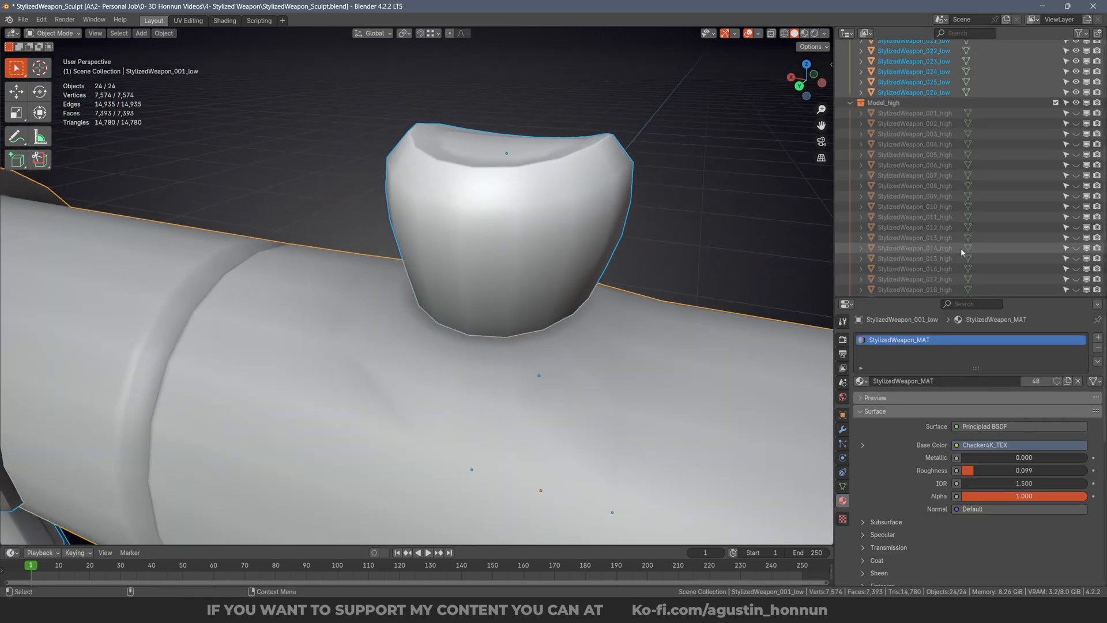
# Show StylizedWeapon_008_high among the low-poly parts and isolate it together with the low-poly cup in local view.
pyautogui.click(1076, 186)
pyautogui.click(444, 226)
pyautogui.press('KP_Divide')
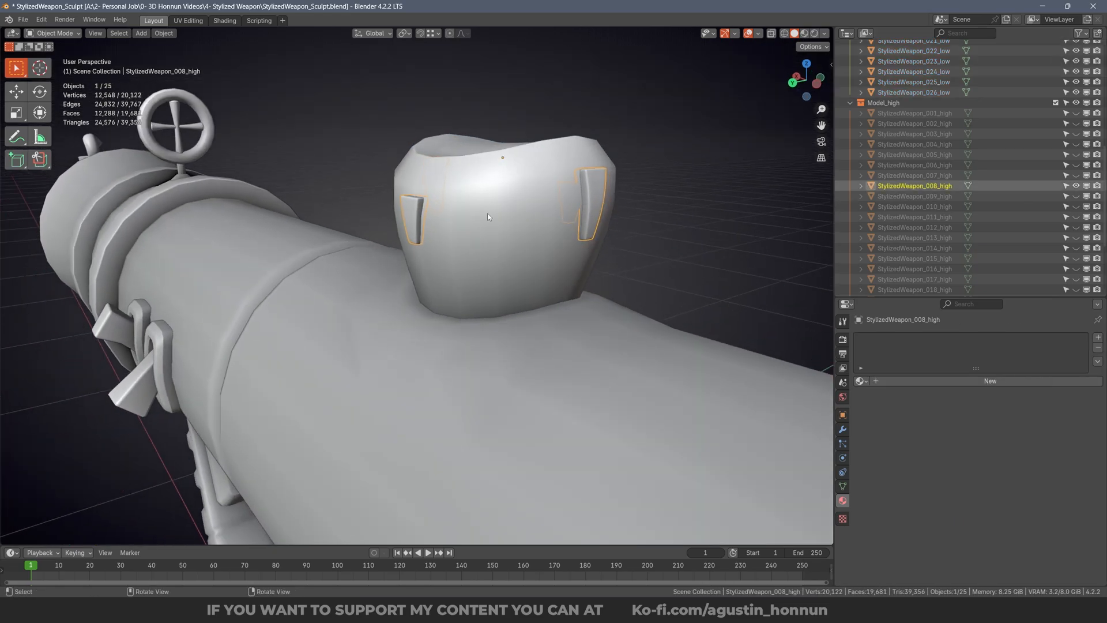
pyautogui.keyDown('shift'); pyautogui.click(496, 209); pyautogui.keyUp('shift')
pyautogui.moveTo(398, 210); pyautogui.dragTo(568, 232, button='middle')
pyautogui.press('KP_Divide')
# Compare the high-poly trapezoidal details with the low-poly cup, selecting each in turn to check its object name.
pyautogui.moveTo(265, 240); pyautogui.dragTo(294, 218, button='middle')
pyautogui.click(294, 218)
pyautogui.click(432, 216)
pyautogui.moveTo(433, 216); pyautogui.dragTo(320, 210, button='middle')
pyautogui.scroll(5, 335, 196)
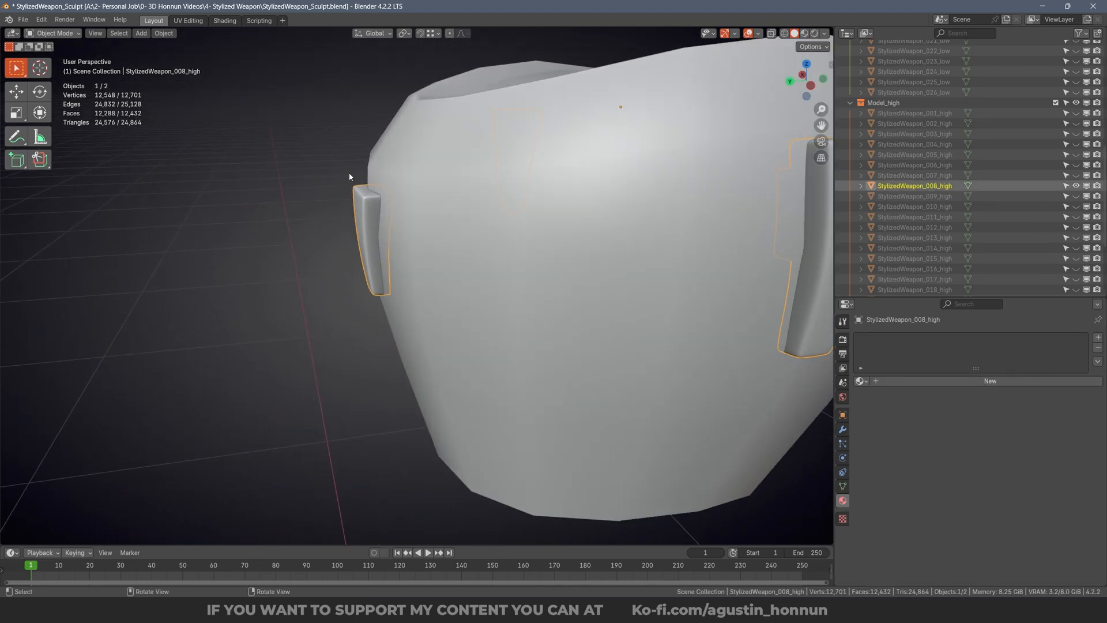
pyautogui.scroll(-5, 330, 183)
pyautogui.click(452, 164)
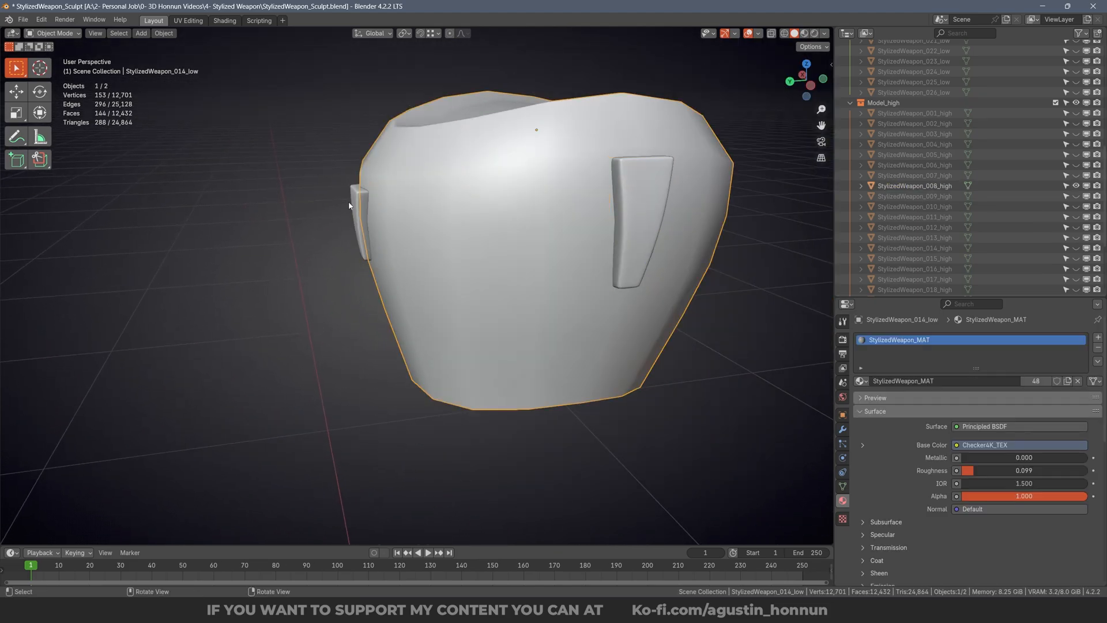
pyautogui.click(350, 231)
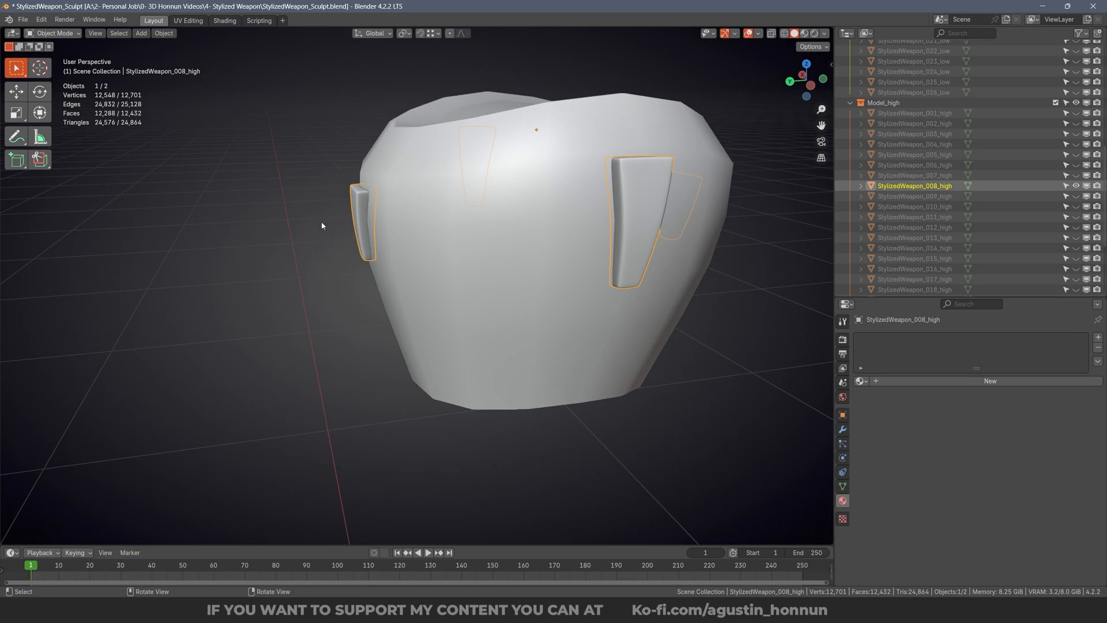
pyautogui.click(513, 112)
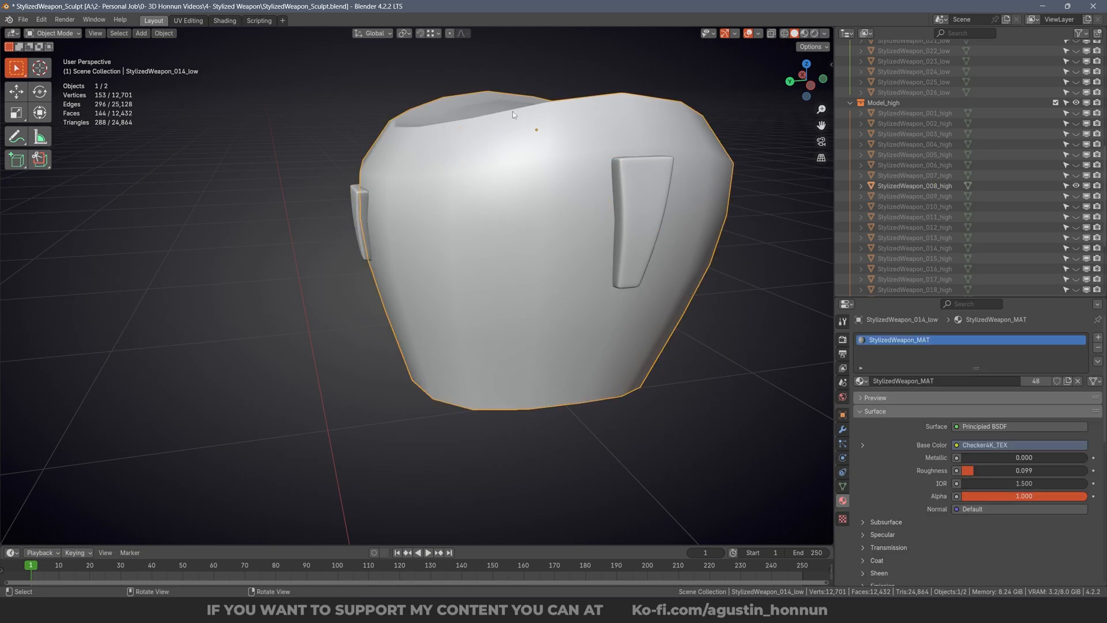
# Check the low-poly cup's name StylizedWeapon_014_low in the Model_low list, and reselect the high-poly trapezoidal details.
pyautogui.scroll(6, 977, 138)
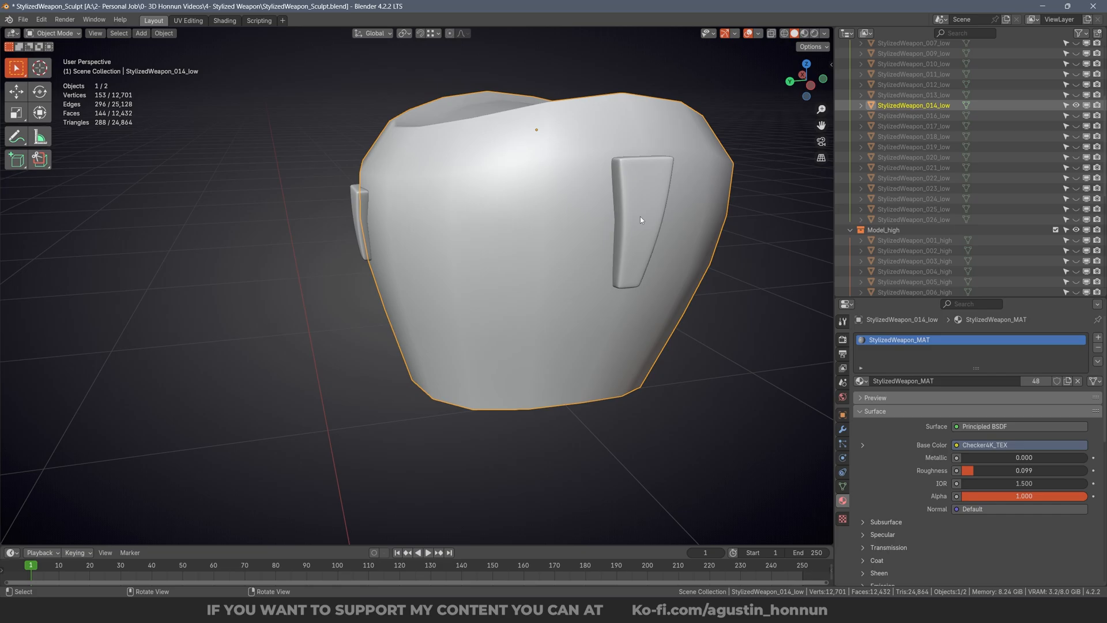
pyautogui.moveTo(642, 220); pyautogui.dragTo(659, 222, button='middle')
pyautogui.doubleClick(930, 106)
pyautogui.scroll(3, 935, 105)
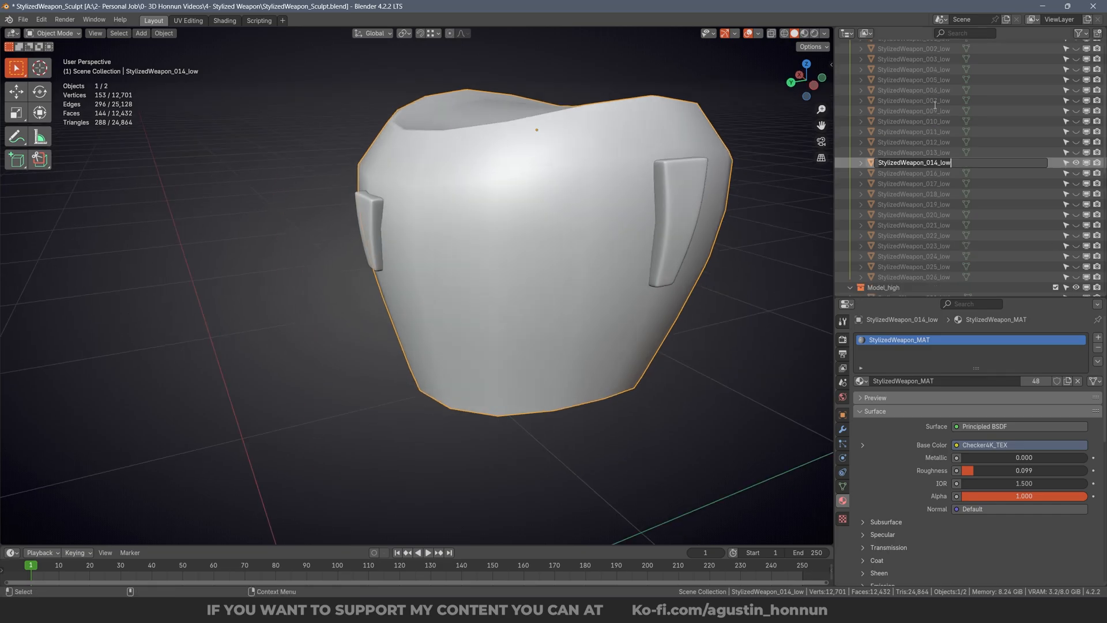
pyautogui.click(938, 162)
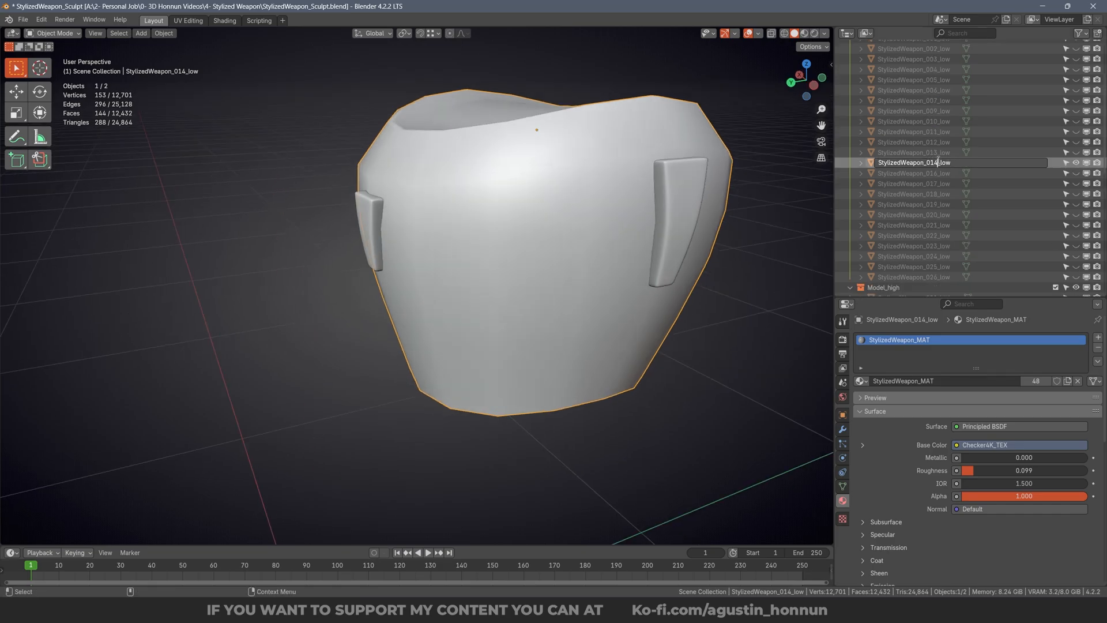
pyautogui.press('Return')
pyautogui.click(404, 234)
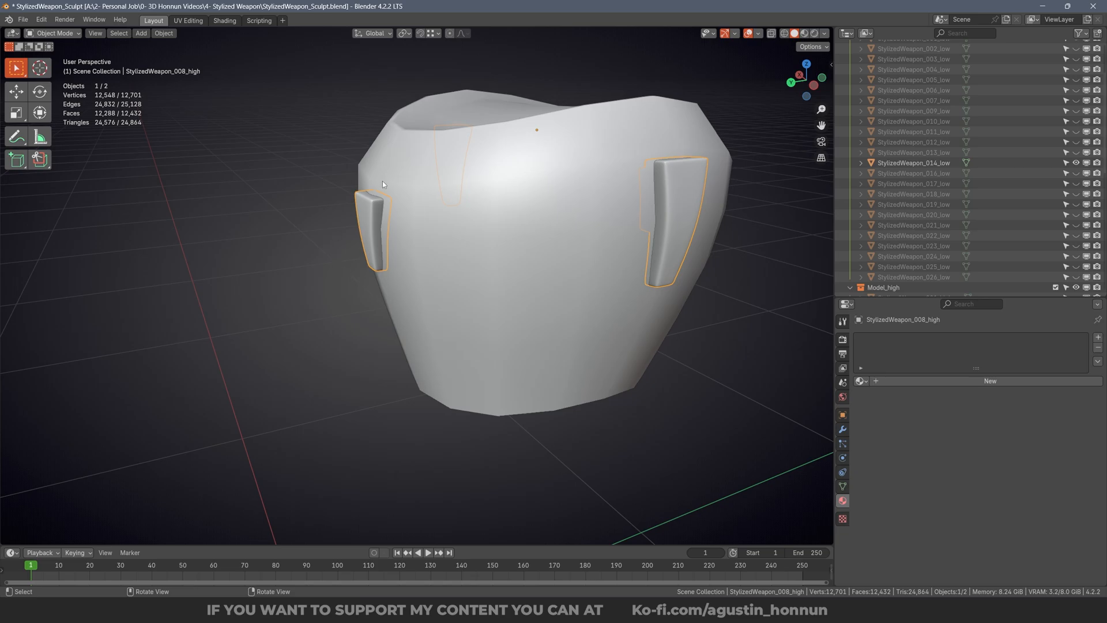
# Show StylizedWeapon_014_high and isolate it together with StylizedWeapon_008_high.
pyautogui.scroll(-8, 922, 193)
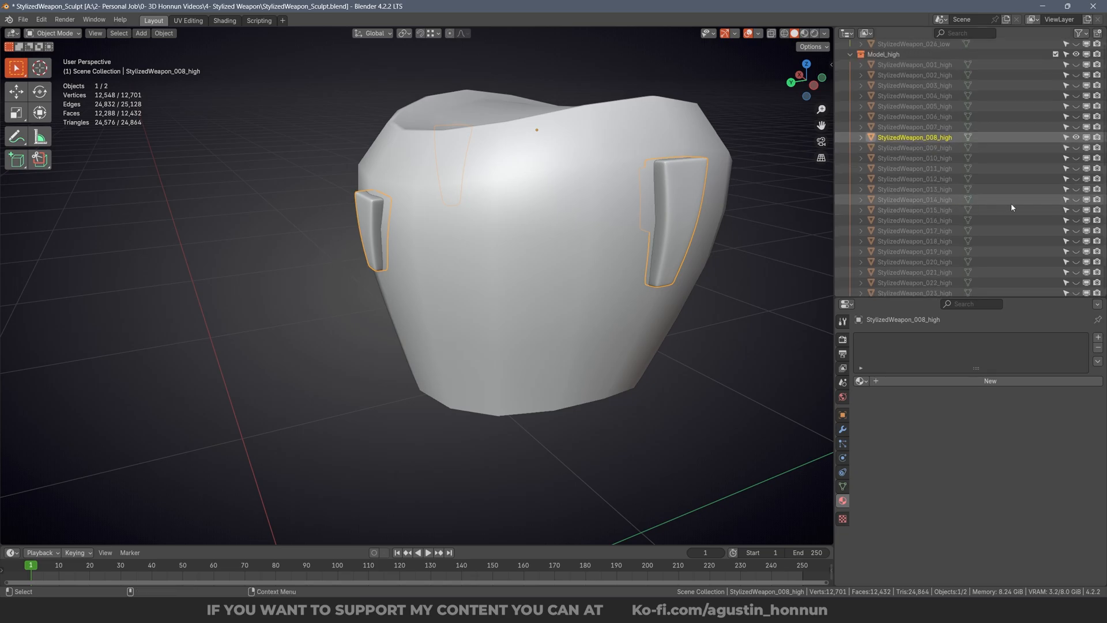
pyautogui.click(1076, 201)
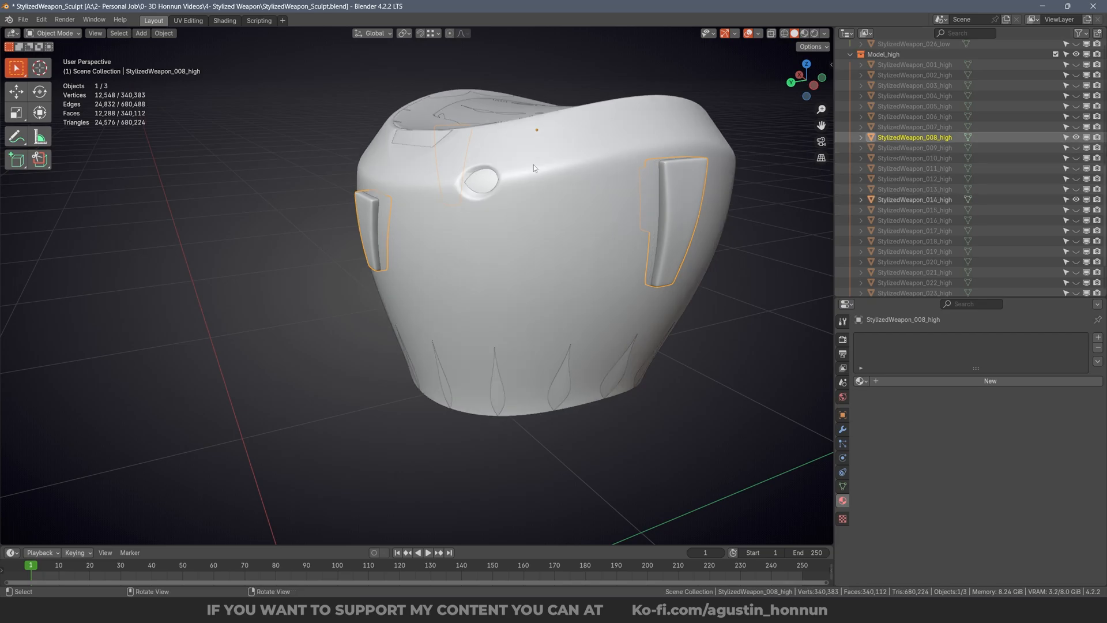
pyautogui.moveTo(534, 165); pyautogui.dragTo(559, 178, button='middle')
pyautogui.click(935, 201)
pyautogui.keyDown('shift'); pyautogui.click(931, 140); pyautogui.keyUp('shift')
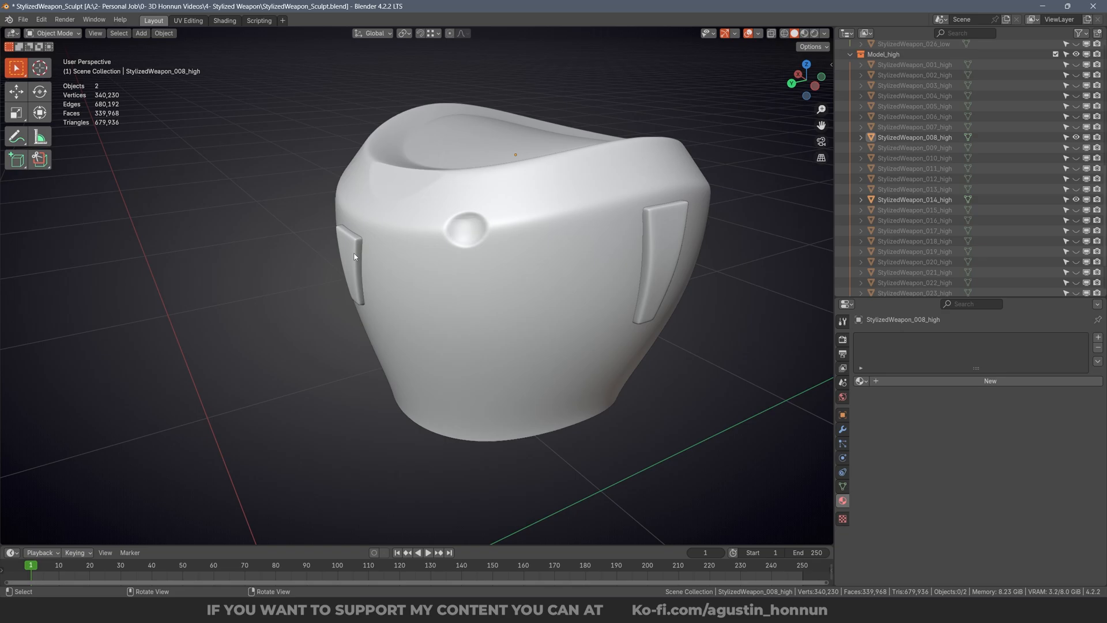
# Join the trapezoidal details StylizedWeapon_008_high into the high-poly cup StylizedWeapon_014_high.
pyautogui.click(354, 254)
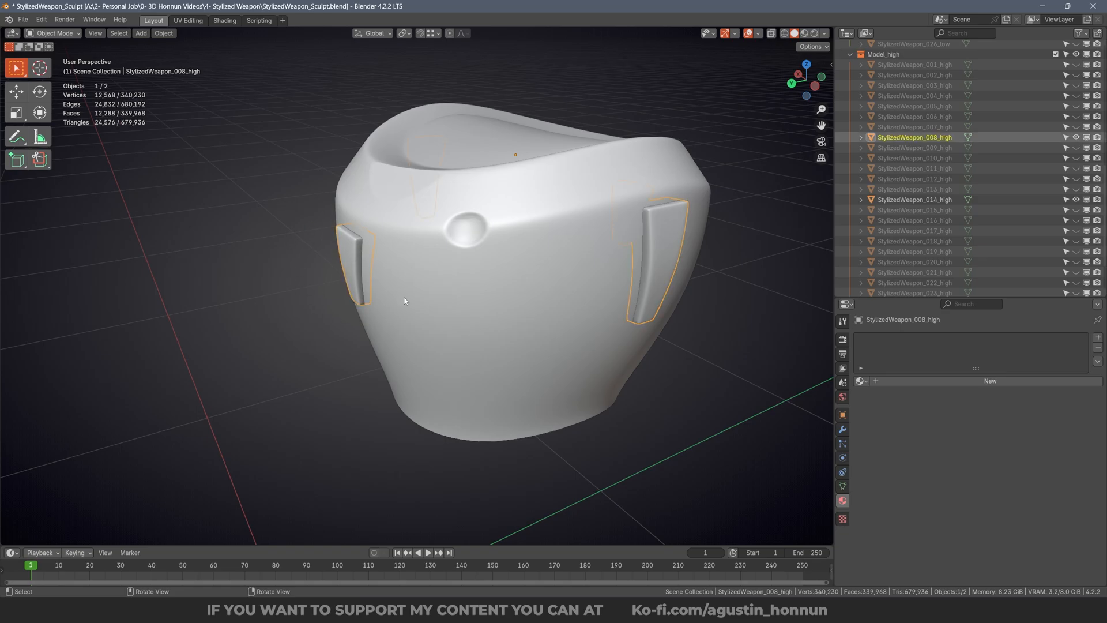
pyautogui.moveTo(558, 297)
pyautogui.mouseDown(button='middle')
pyautogui.moveTo(567, 219)
pyautogui.moveTo(479, 243)
pyautogui.moveTo(441, 240)
pyautogui.mouseUp(button='middle')
pyautogui.keyDown('shift'); pyautogui.click(566, 219); pyautogui.keyUp('shift')
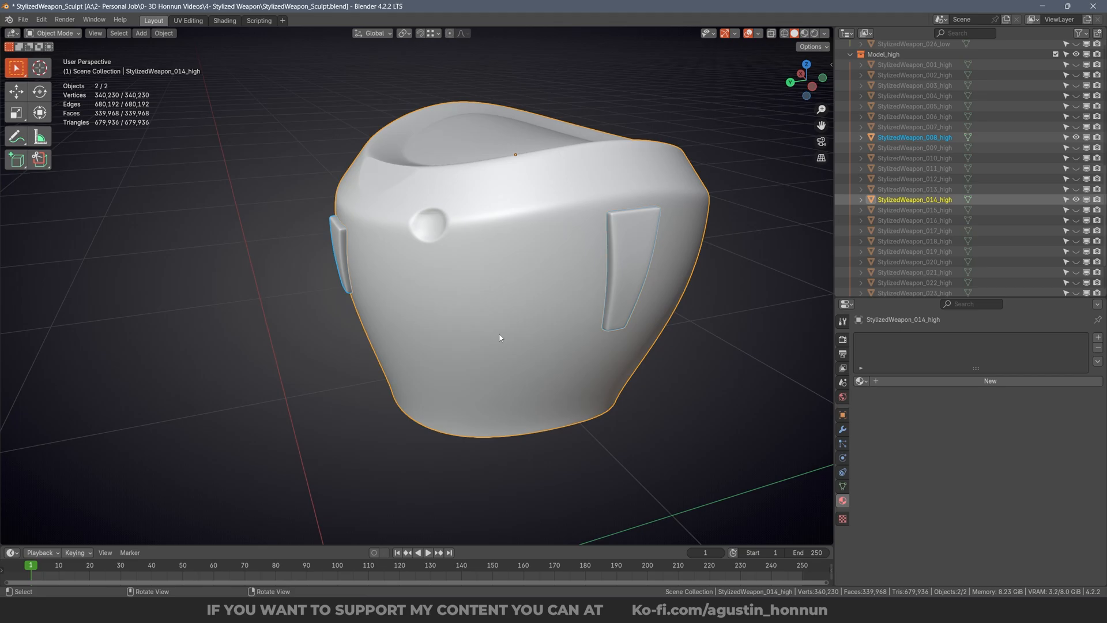
pyautogui.hotkey('alt', 'a')
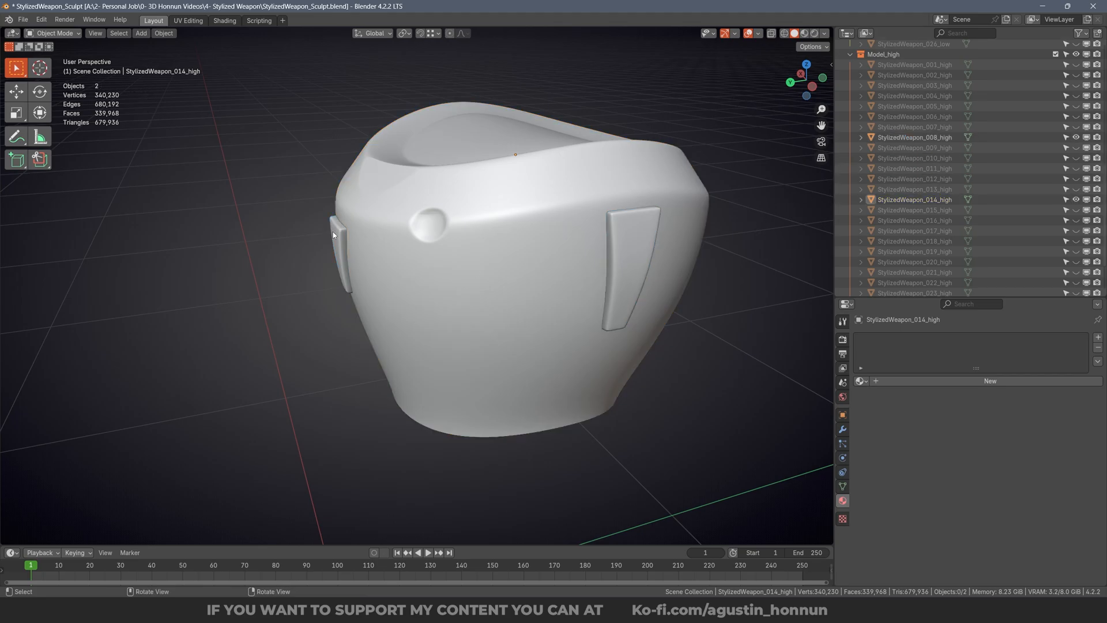
pyautogui.keyDown('shift'); pyautogui.click(333, 235); pyautogui.keyUp('shift')
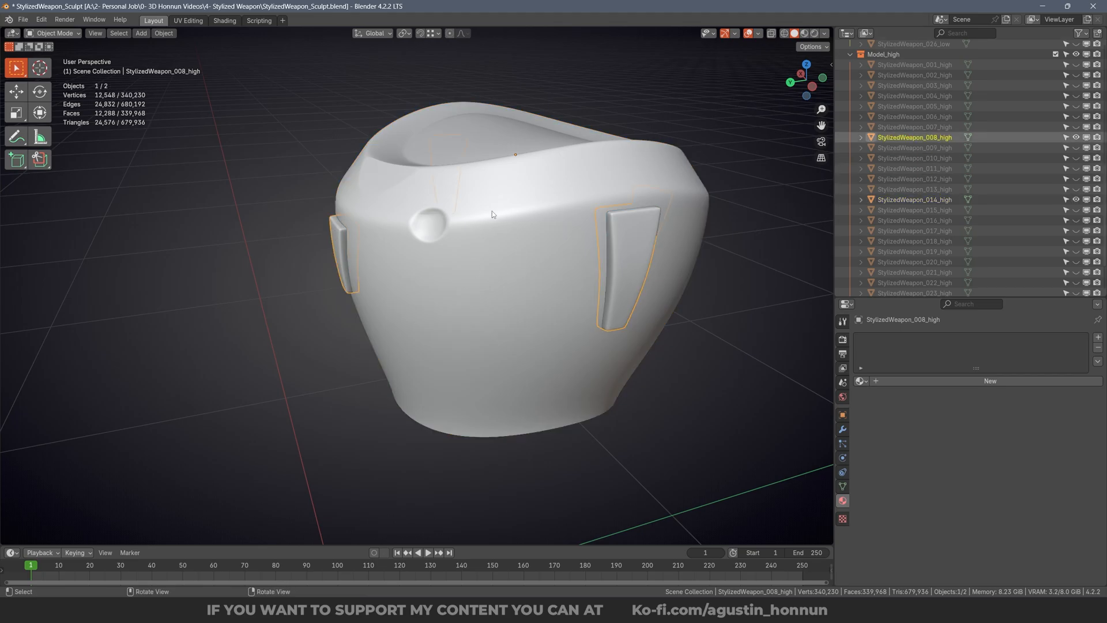
pyautogui.keyDown('shift'); pyautogui.click(477, 199); pyautogui.keyUp('shift')
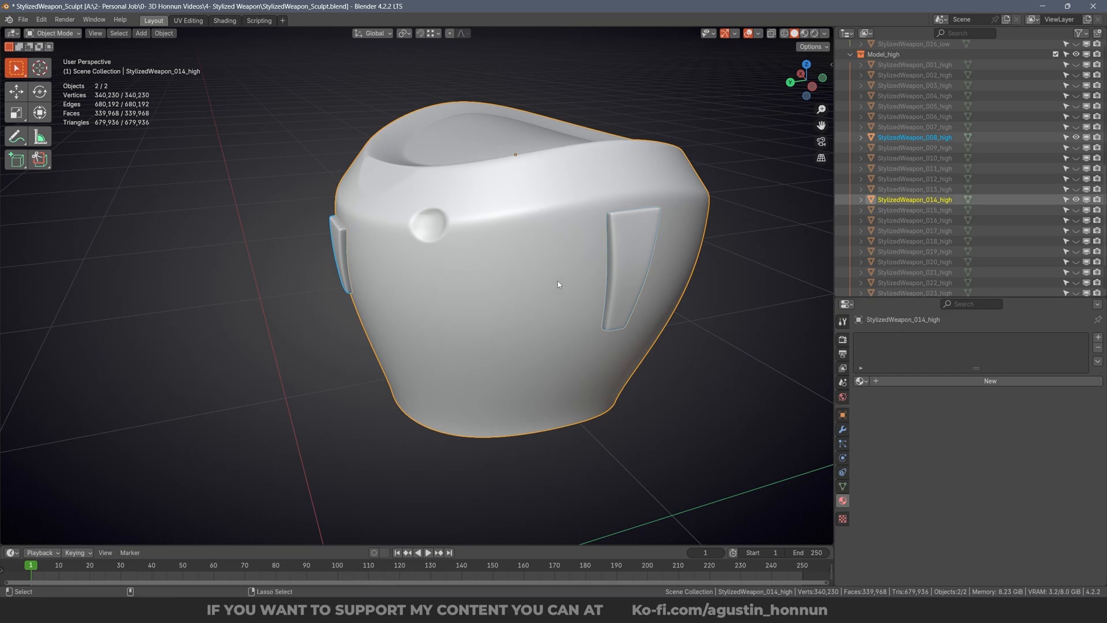
pyautogui.hotkey('ctrl', 'j')
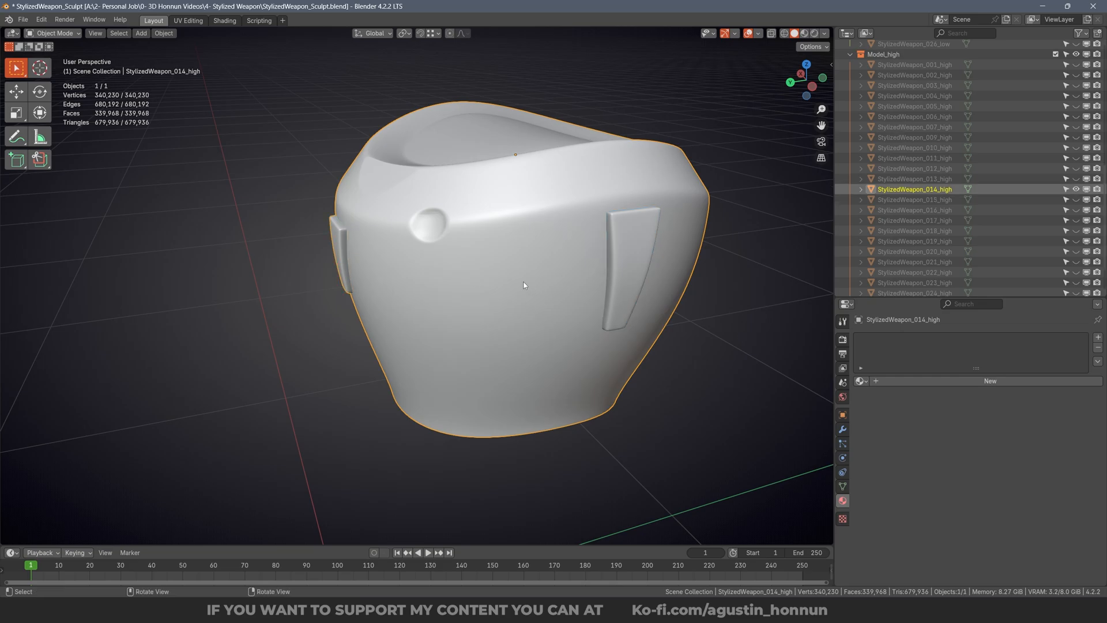
# Select the joined high-poly cup, examine it from several sides, and find its counterpart in the Model_low list.
pyautogui.hotkey('alt', 'a')
pyautogui.click(350, 258)
pyautogui.moveTo(350, 258); pyautogui.dragTo(571, 231, button='middle')
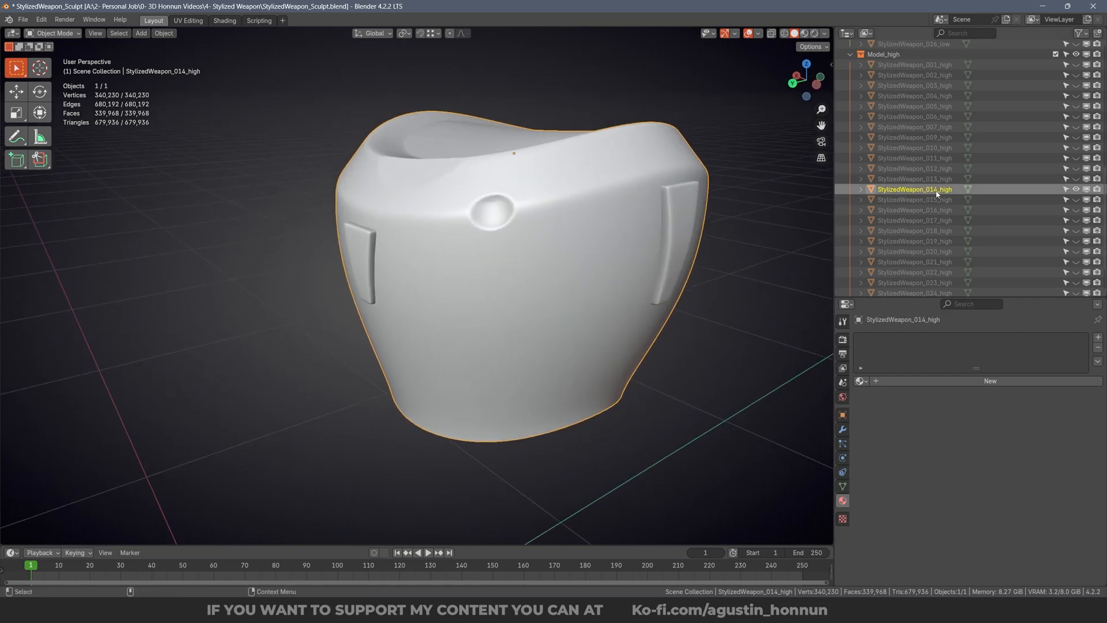
pyautogui.scroll(12, 934, 196)
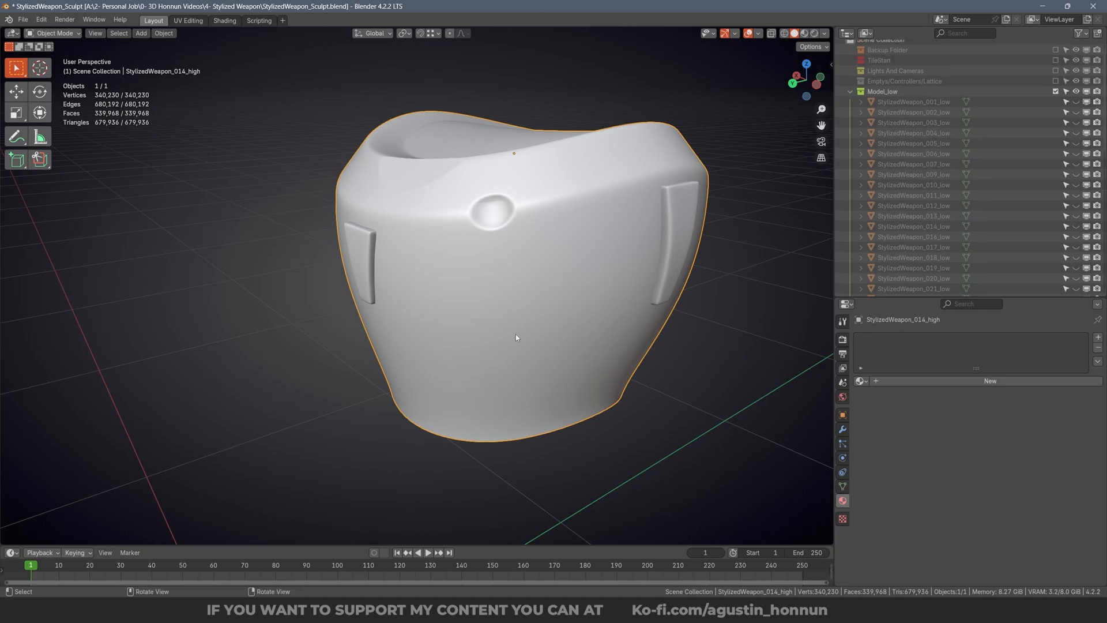
pyautogui.moveTo(516, 335); pyautogui.dragTo(393, 269, button='middle')
pyautogui.moveTo(391, 231); pyautogui.dragTo(473, 231, button='middle')
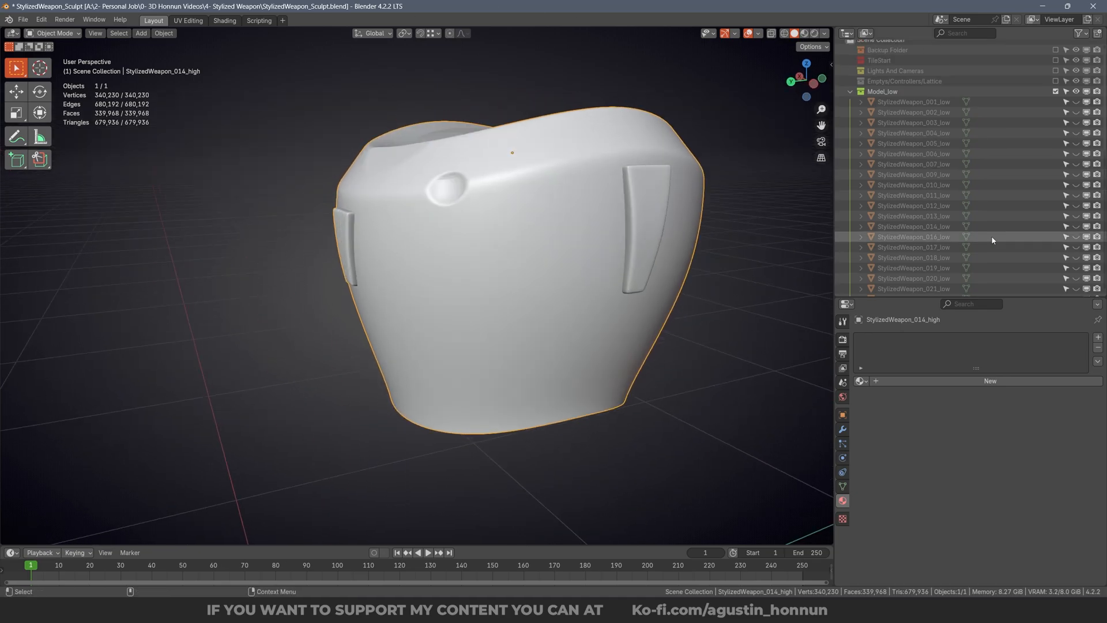
# Show StylizedWeapon_014_low over the joined high-poly cup to compare them, and clear the selection.
pyautogui.click(1076, 227)
pyautogui.moveTo(466, 149); pyautogui.dragTo(481, 172, button='middle')
pyautogui.click(924, 227)
pyautogui.moveTo(570, 223); pyautogui.dragTo(619, 241, button='middle')
pyautogui.hotkey('shift', 'h')
pyautogui.hotkey('alt', 'h')
pyautogui.hotkey('alt', 'a')
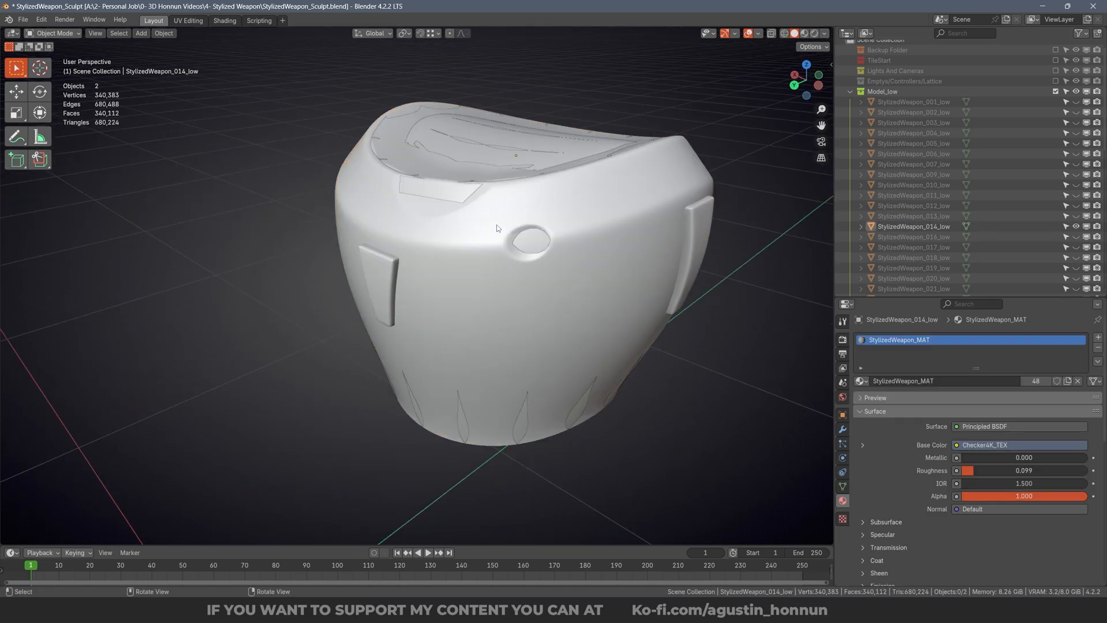
# Show all low-poly and high-poly parts again and examine the rear of the complete weapon around the cup.
pyautogui.scroll(-5, 546, 272)
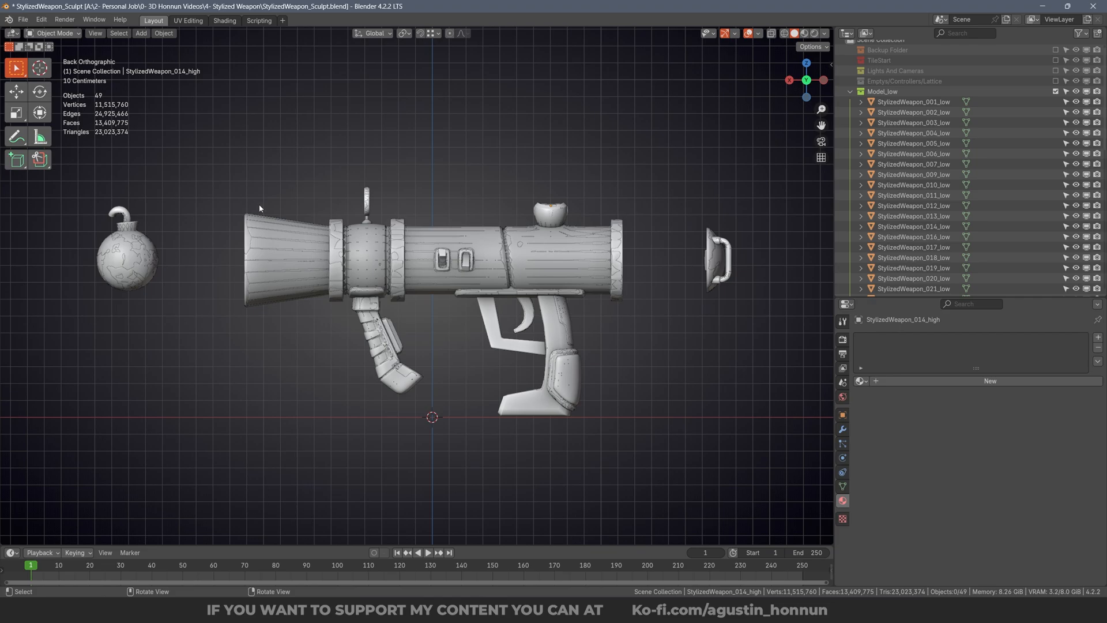
pyautogui.moveTo(610, 295); pyautogui.dragTo(558, 162, button='middle')
pyautogui.scroll(8, 558, 162)
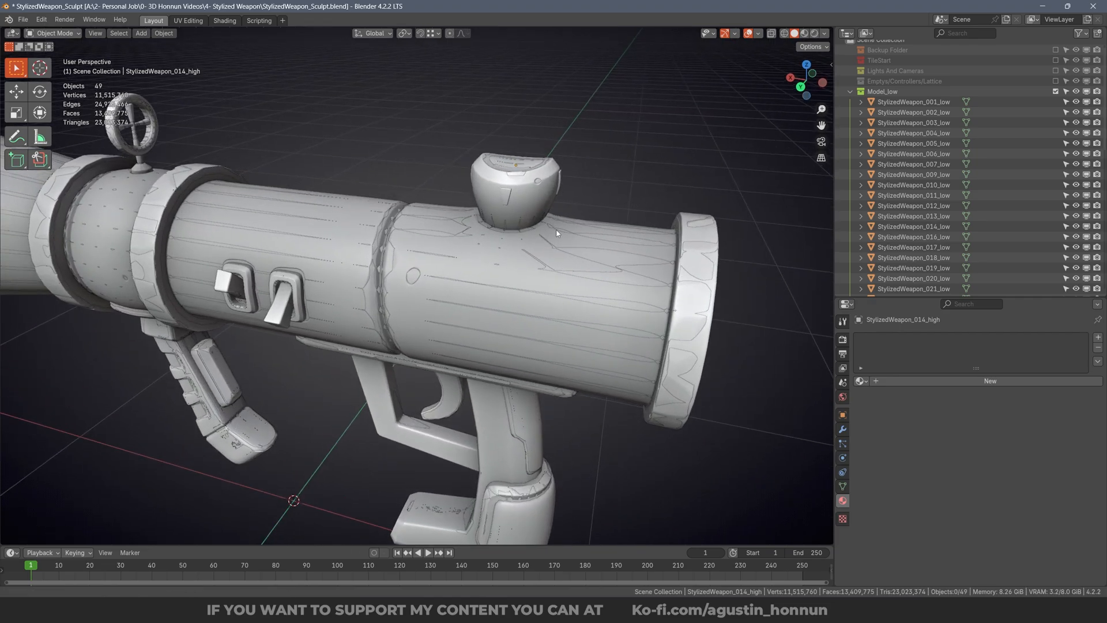
pyautogui.scroll(-5, 456, 235)
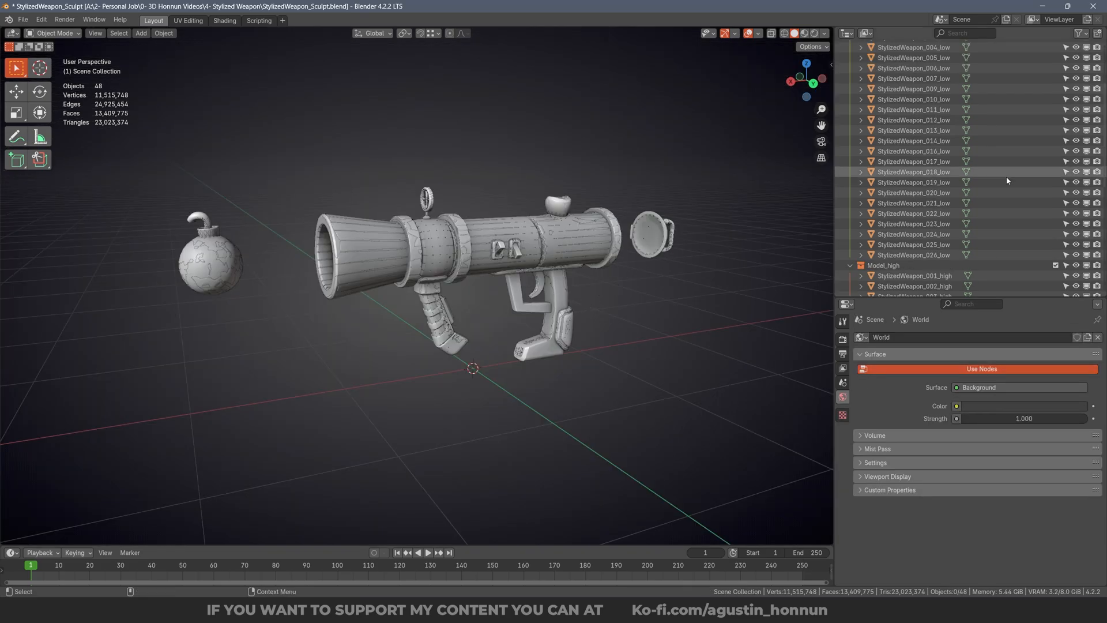
# Select all low-poly parts from StylizedWeapon_001_low to StylizedWeapon_026_low and isolate them to check their object count.
pyautogui.scroll(-5, 933, 173)
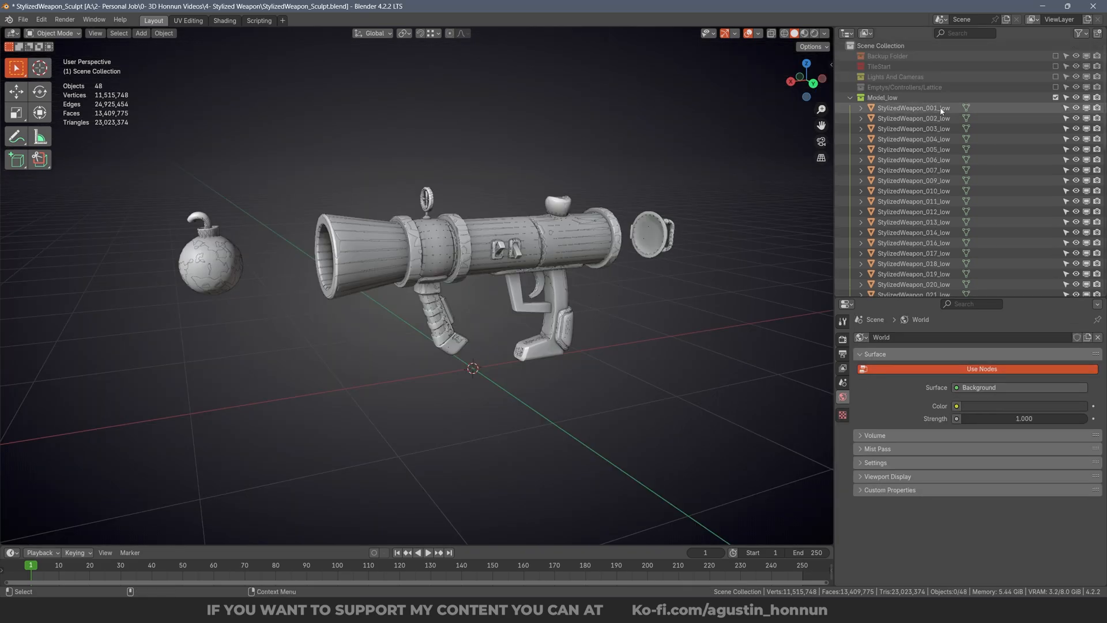
pyautogui.keyDown('shift'); pyautogui.click(922, 134); pyautogui.keyUp('shift')
pyautogui.scroll(5, 942, 144)
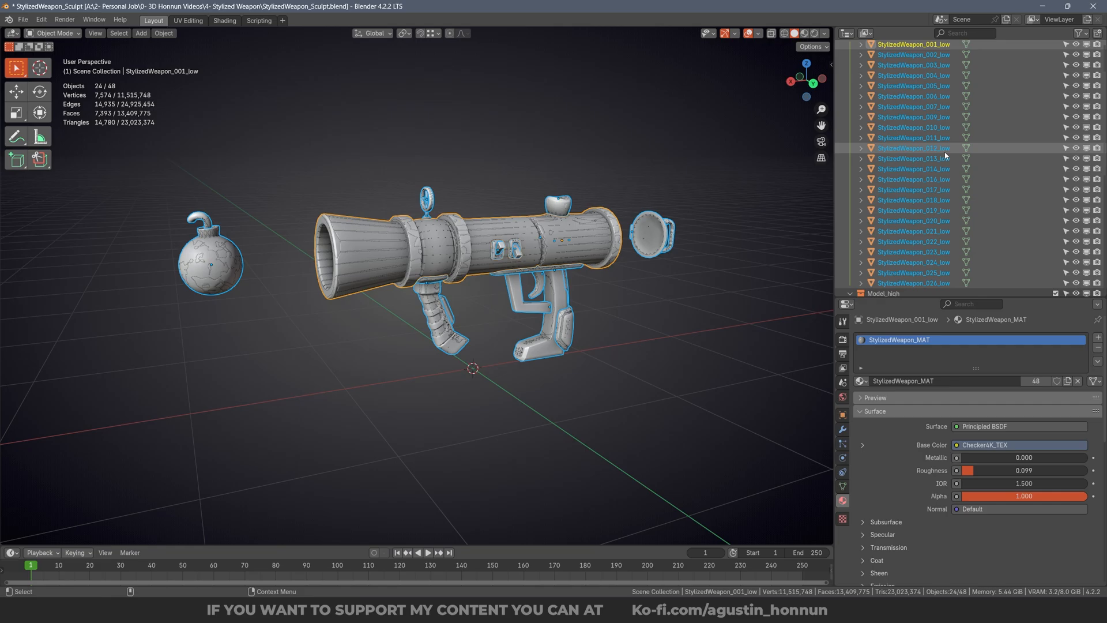
pyautogui.hotkey('shift', 'h')
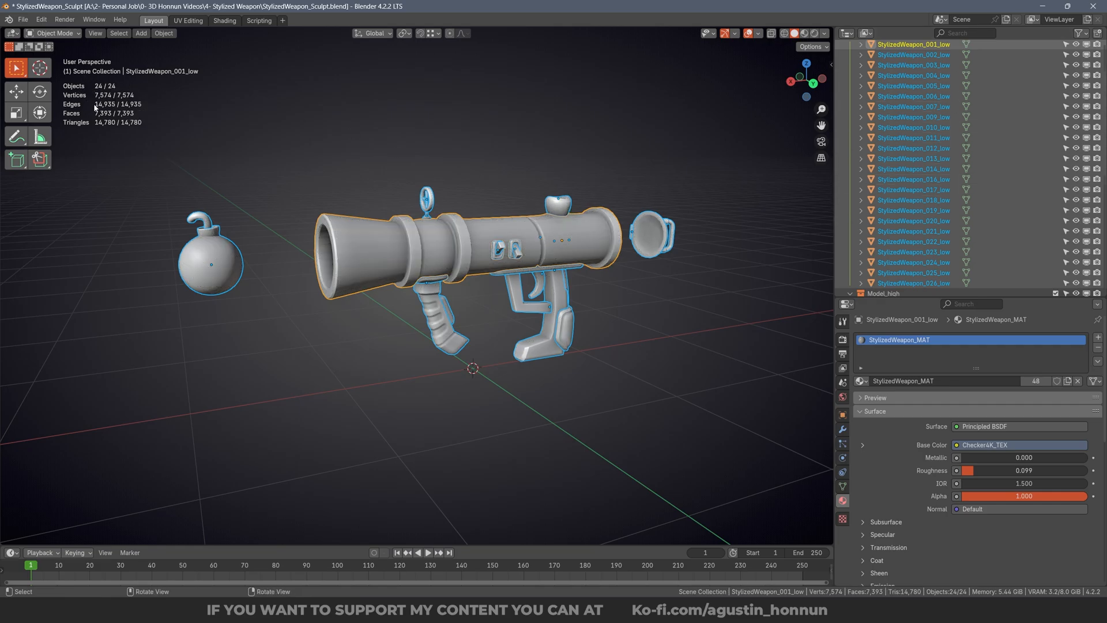
# Exclude the Model_low collection and select every visible high-poly part in Model_high.
pyautogui.scroll(3, 980, 144)
pyautogui.click(1055, 100)
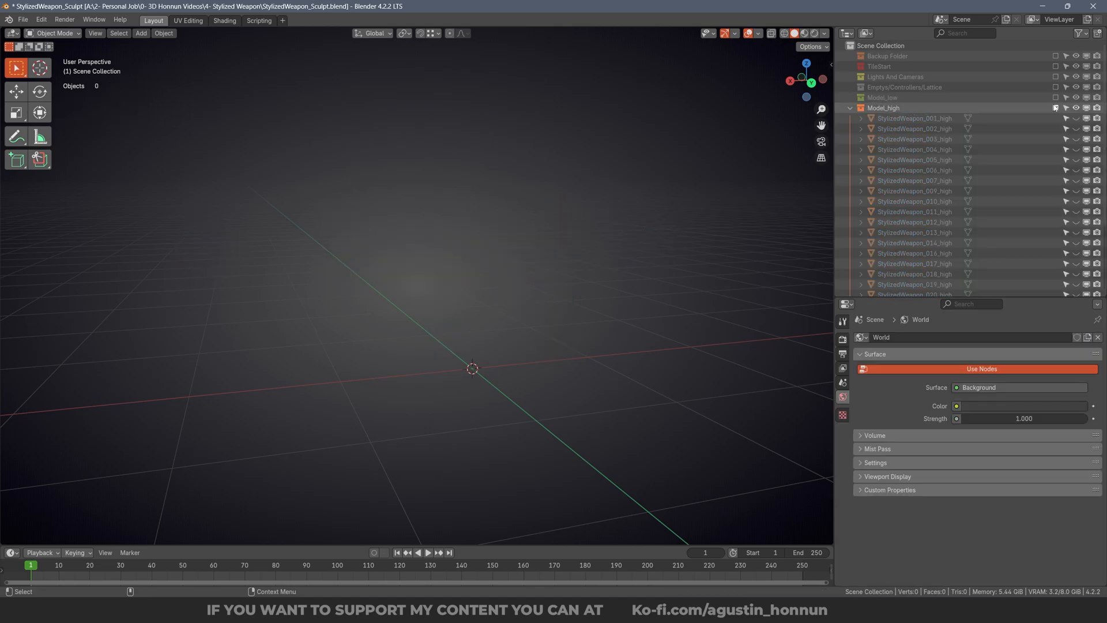
pyautogui.click(1056, 107)
pyautogui.click(1056, 108)
pyautogui.scroll(-4, 937, 231)
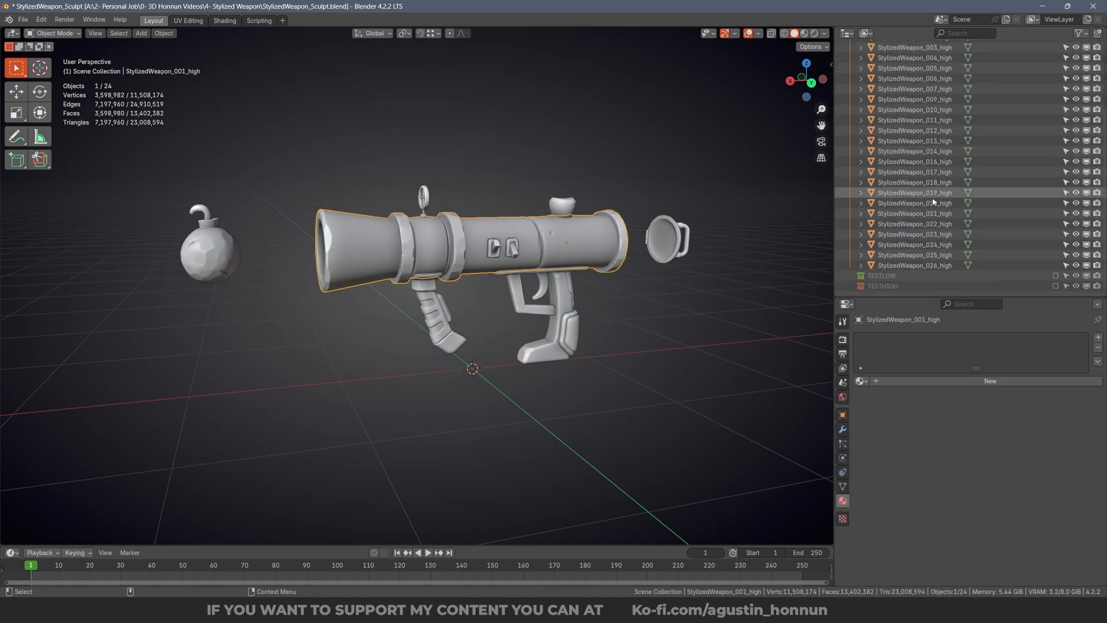
pyautogui.press('a')
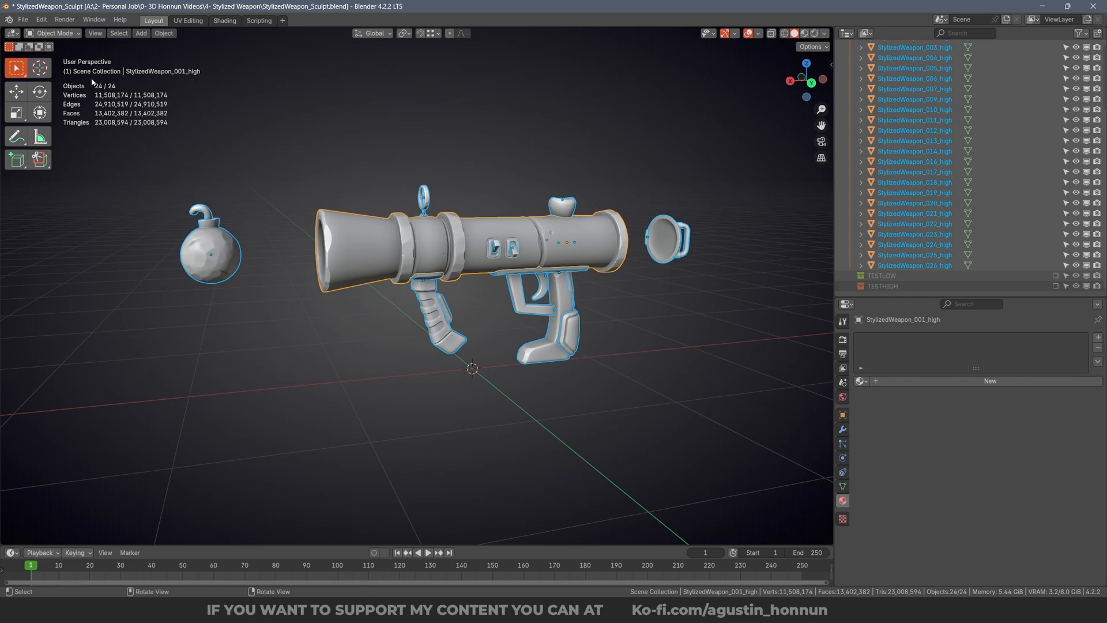
# Check the joined high-poly cup in the back orthographic view, and reselect all high-poly parts.
pyautogui.moveTo(321, 138); pyautogui.dragTo(598, 199, button='middle')
pyautogui.keyDown('alt'); pyautogui.moveTo(598, 197); pyautogui.dragTo(587, 214, button='right'); pyautogui.keyUp('alt')
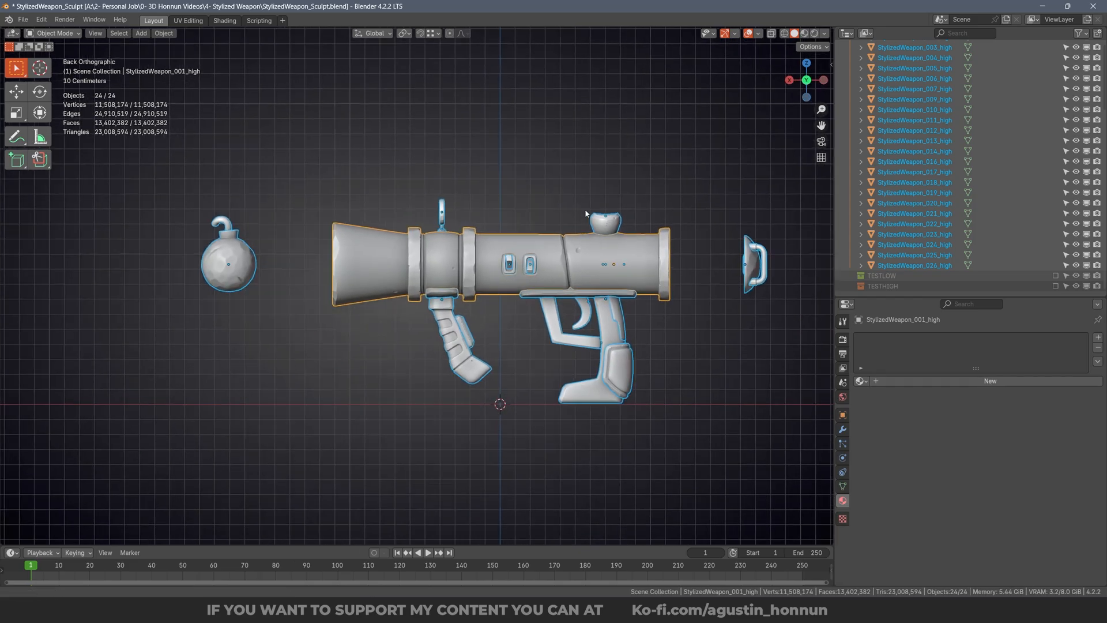
pyautogui.hotkey('alt', 'a')
pyautogui.click(605, 221)
pyautogui.moveTo(706, 175); pyautogui.dragTo(645, 187, button='middle')
pyautogui.keyDown('alt'); pyautogui.moveTo(644, 186); pyautogui.dragTo(573, 202, button='right'); pyautogui.keyUp('alt')
pyautogui.moveTo(573, 204); pyautogui.dragTo(553, 223, button='middle')
pyautogui.press('a')
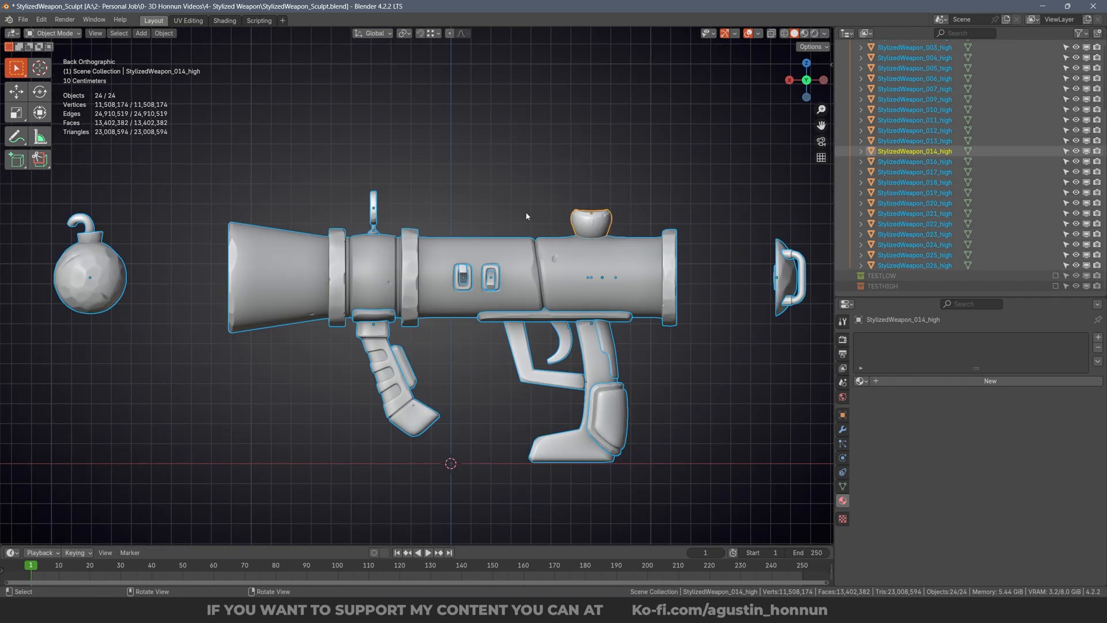
# Export the selected high-poly parts as FBX, overwriting StylizedWeapon_HIGH.fbx in the 4- Stylized Weapon folder.
pyautogui.click(23, 19)
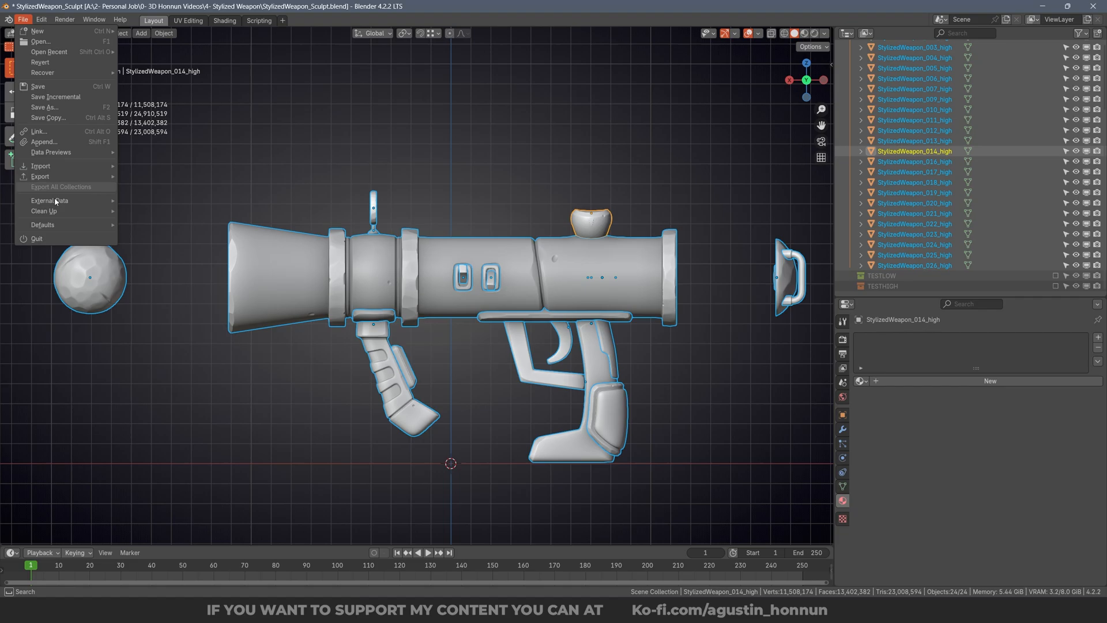
pyautogui.moveTo(64, 176)
pyautogui.click(153, 270)
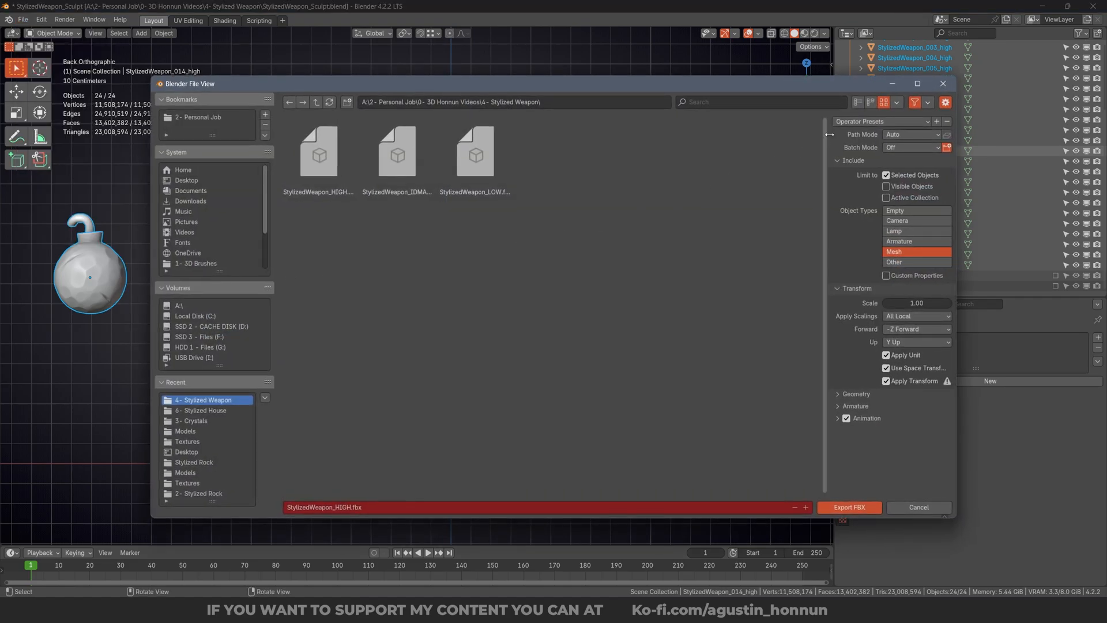
pyautogui.click(858, 122)
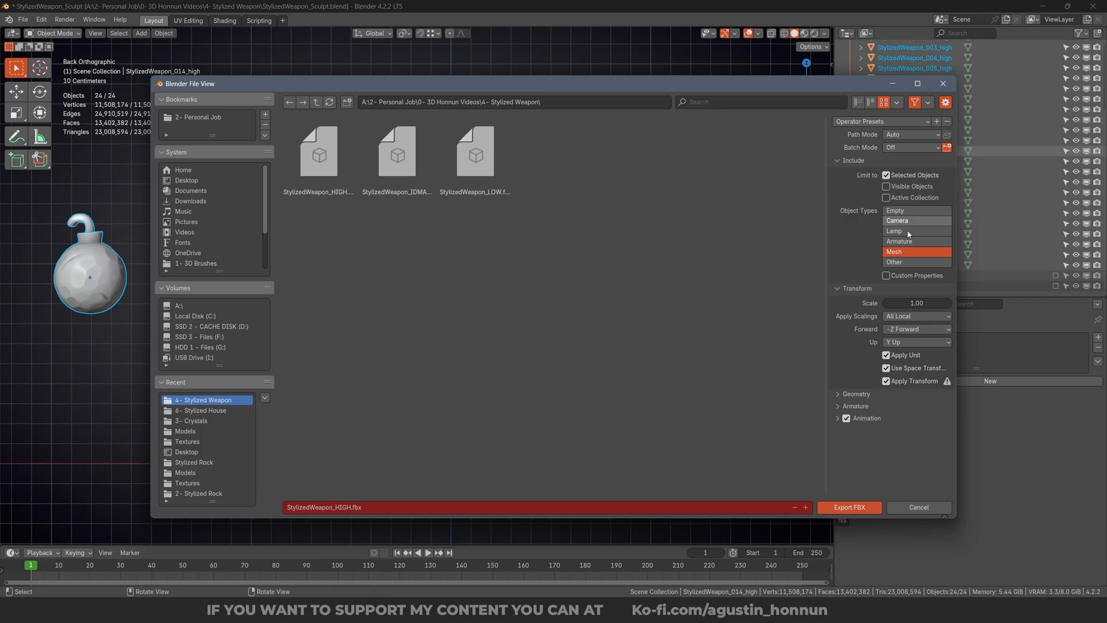
pyautogui.click(337, 172)
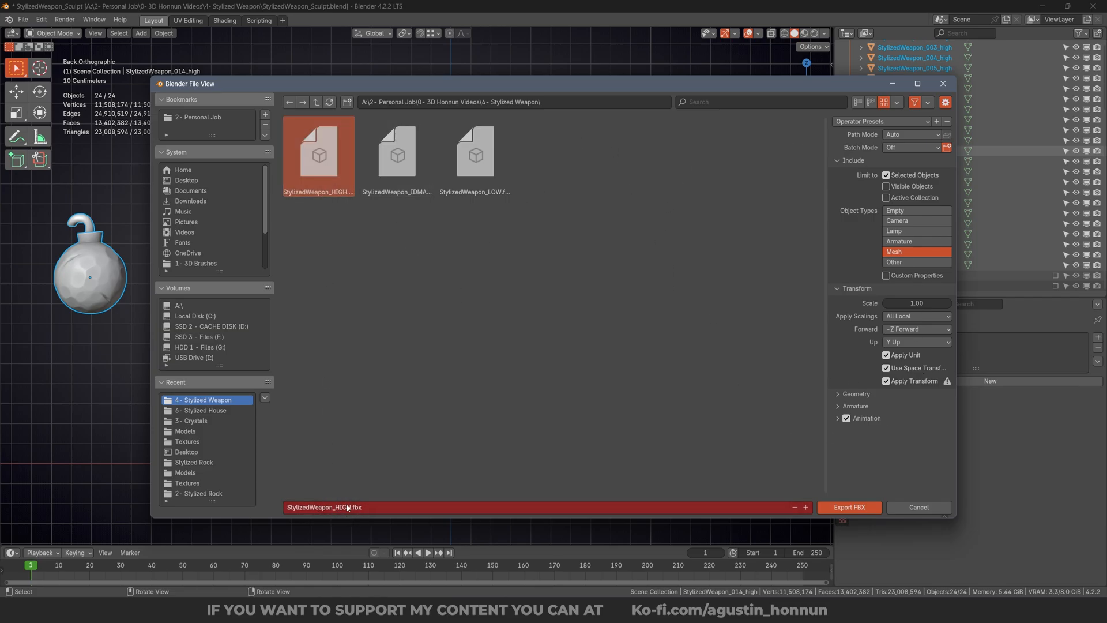
pyautogui.click(863, 511)
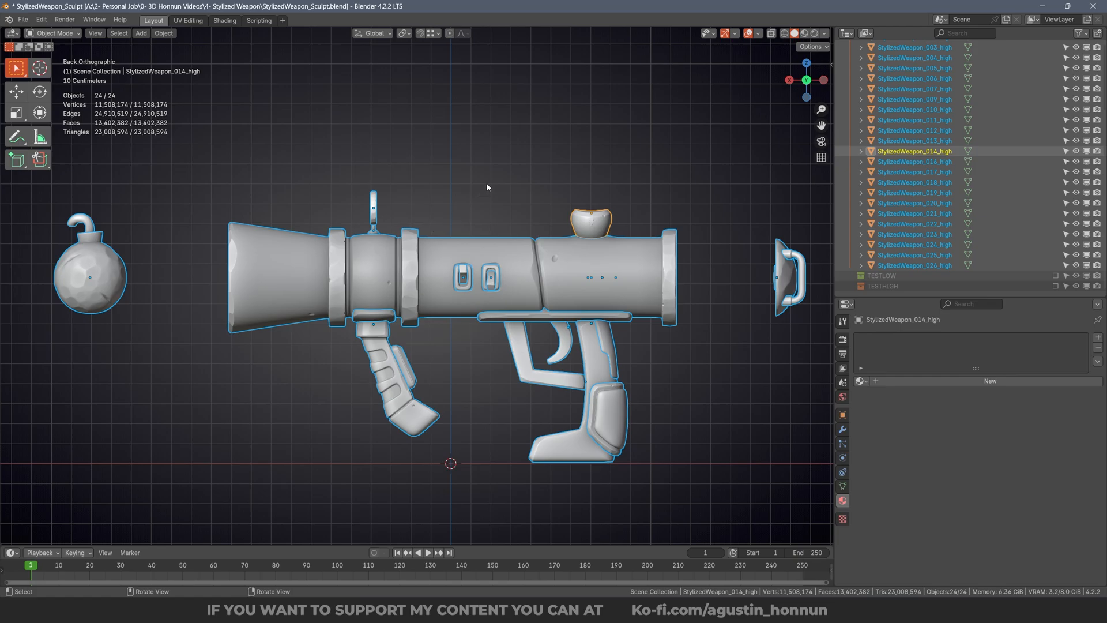
# Deselect the high-poly parts, include the Model_low collection again alongside Model_high and save the file.
pyautogui.moveTo(487, 187); pyautogui.dragTo(425, 211, button='middle')
pyautogui.scroll(-2, 426, 211)
pyautogui.click(508, 164)
pyautogui.scroll(5, 939, 129)
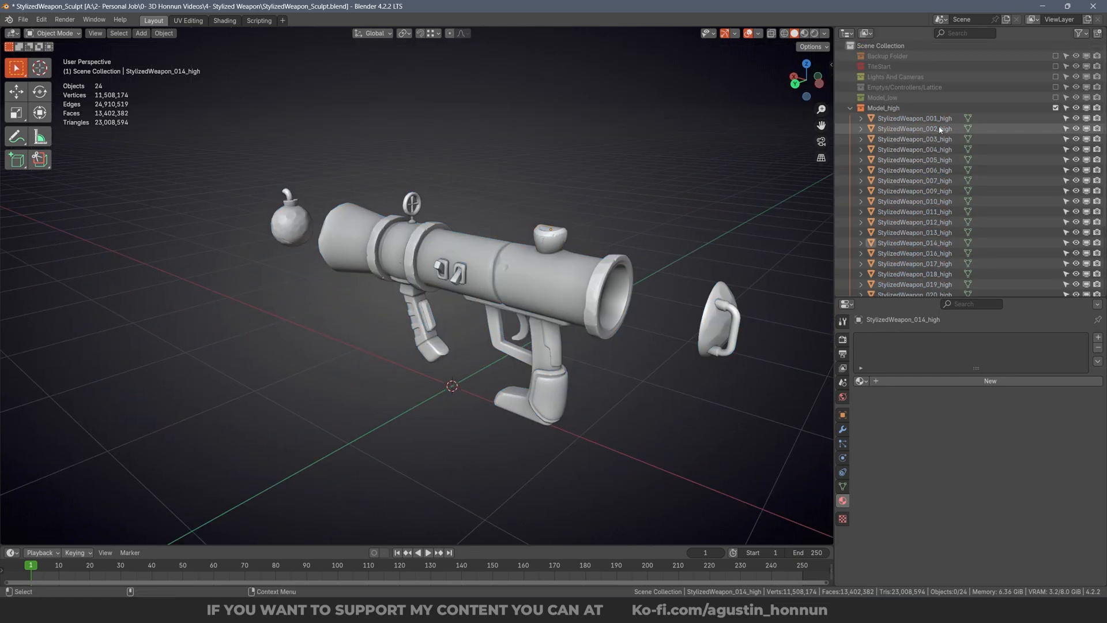
pyautogui.click(1055, 98)
pyautogui.moveTo(276, 334); pyautogui.dragTo(332, 306, button='middle')
pyautogui.click(346, 328)
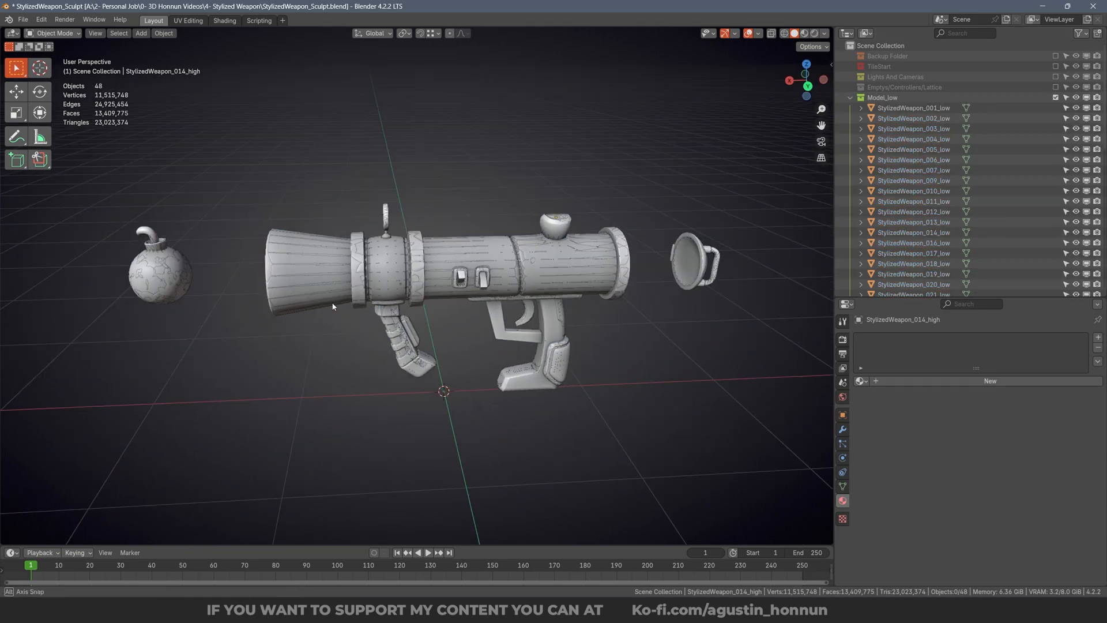
pyautogui.hotkey('ctrl', 's')
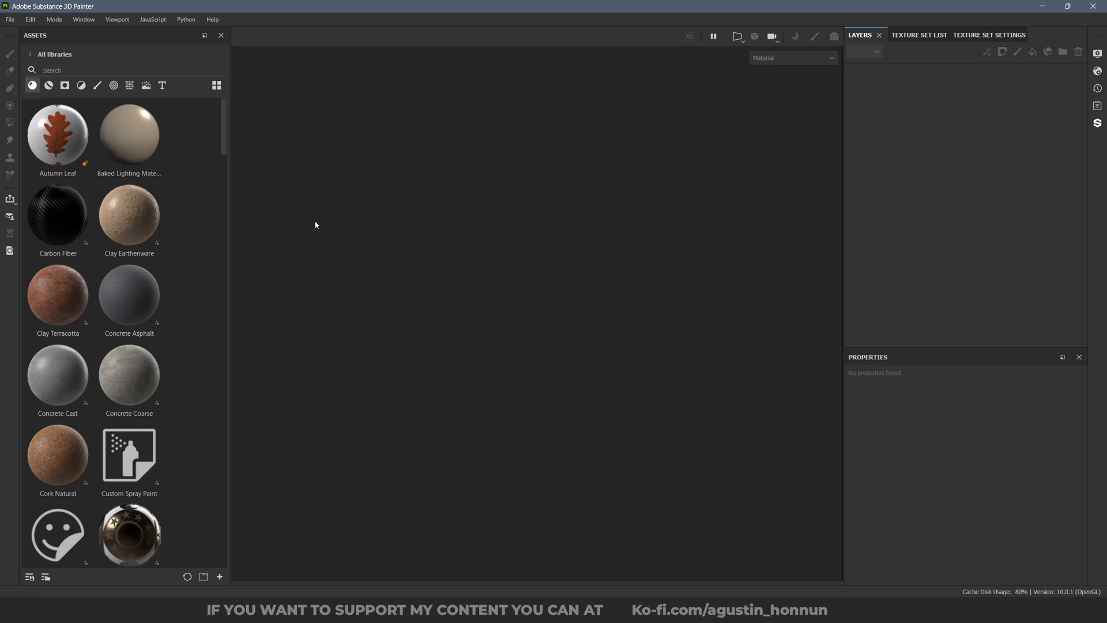
# In Substance 3D Painter, start a new project without a template, using a 2048 document resolution and OpenGL normal map format.
pyautogui.click(4, 24)
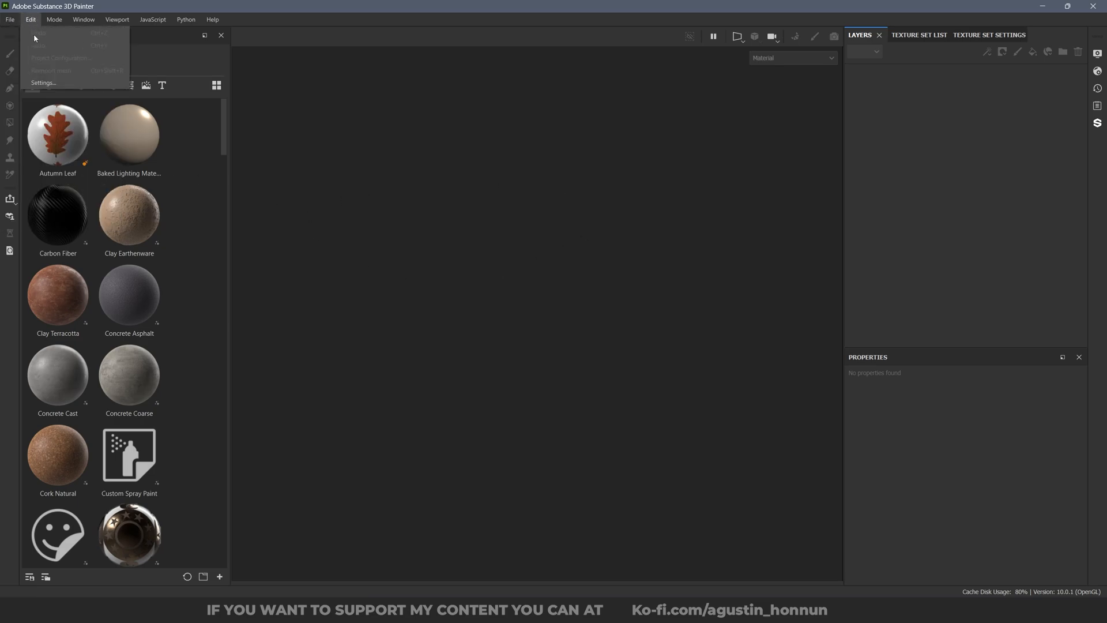
pyautogui.click(16, 36)
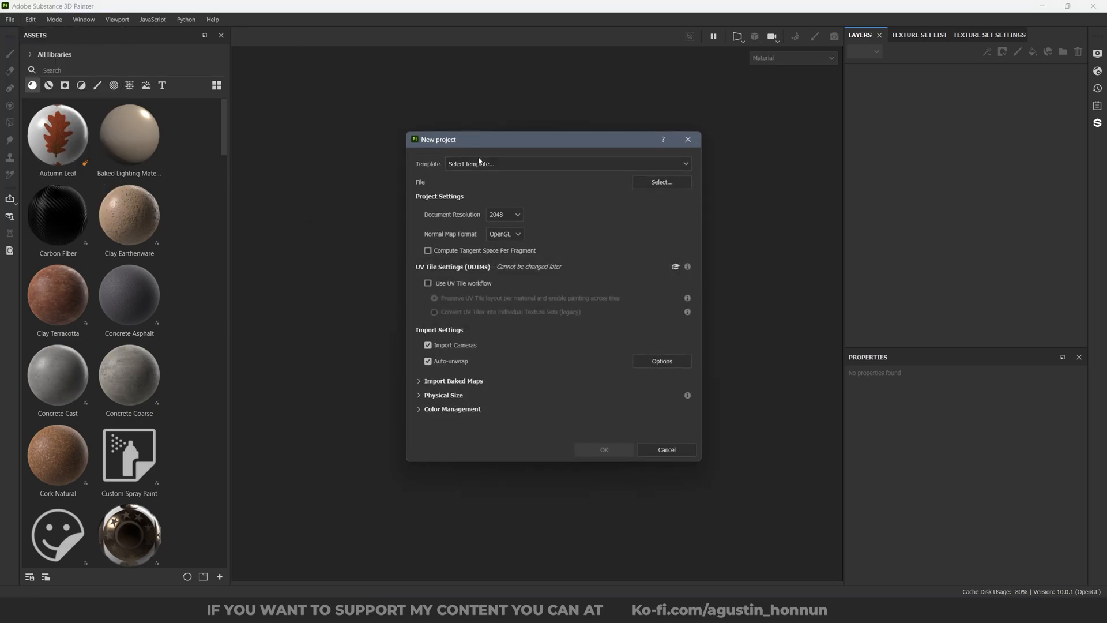
pyautogui.click(456, 165)
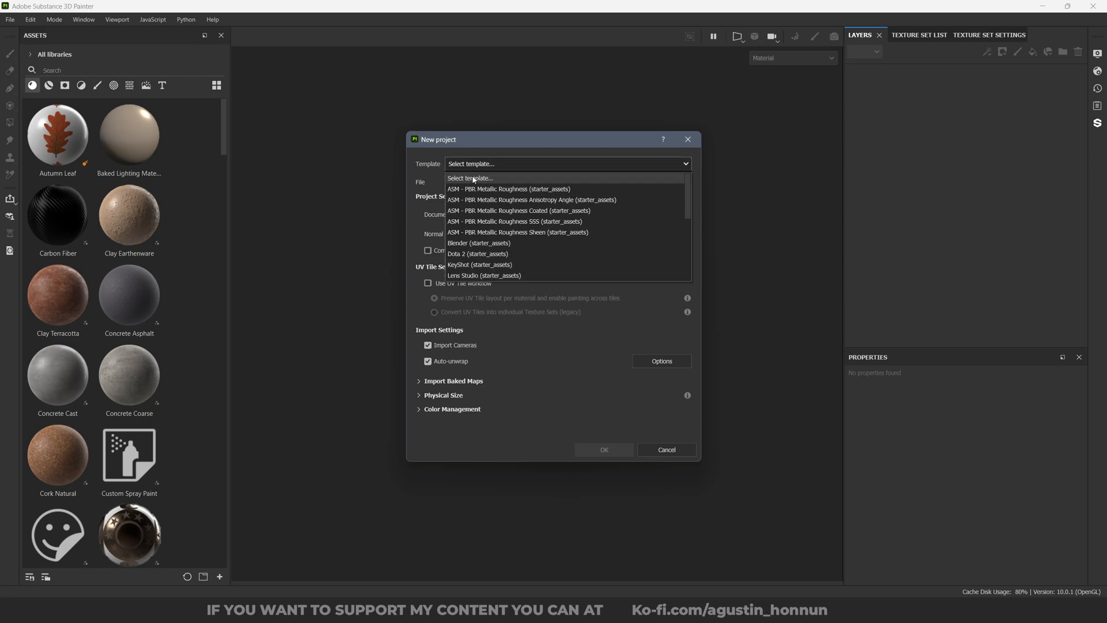
pyautogui.click(474, 179)
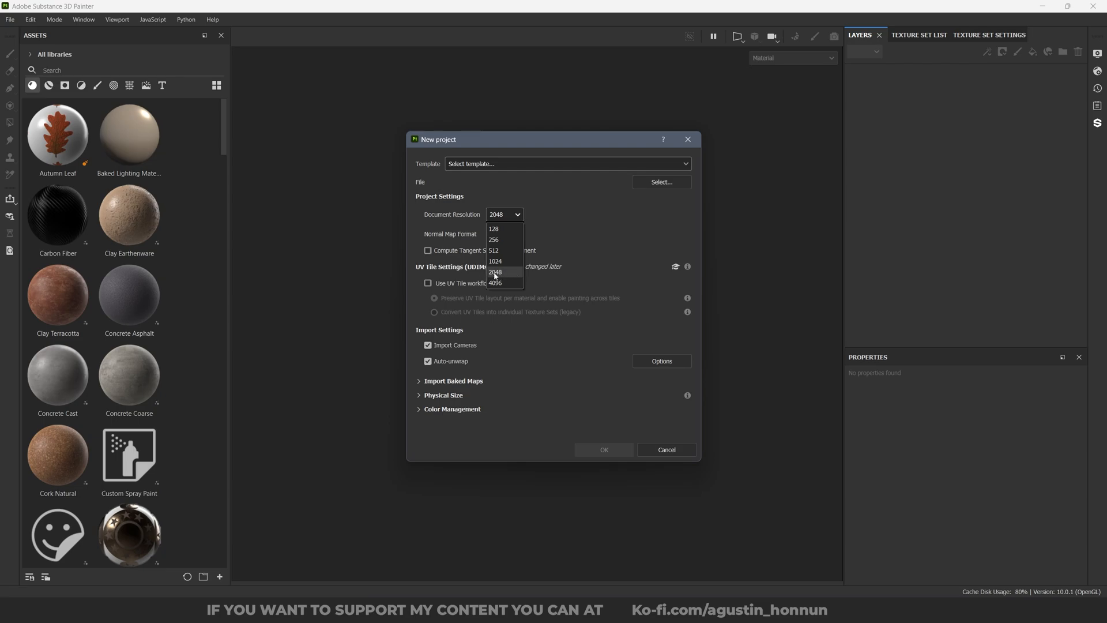
pyautogui.click(502, 273)
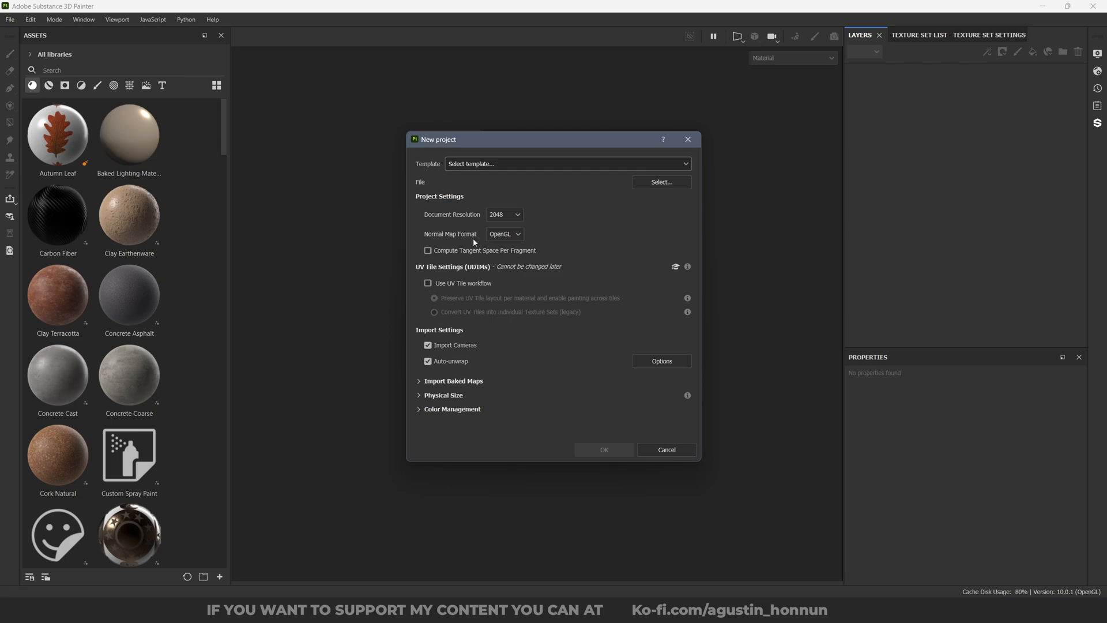
pyautogui.click(497, 234)
pyautogui.click(511, 236)
pyautogui.click(502, 260)
# Choose StylizedWeapon_LOW as the project mesh, turn off auto-unwrap and camera import, and create the project.
pyautogui.click(671, 183)
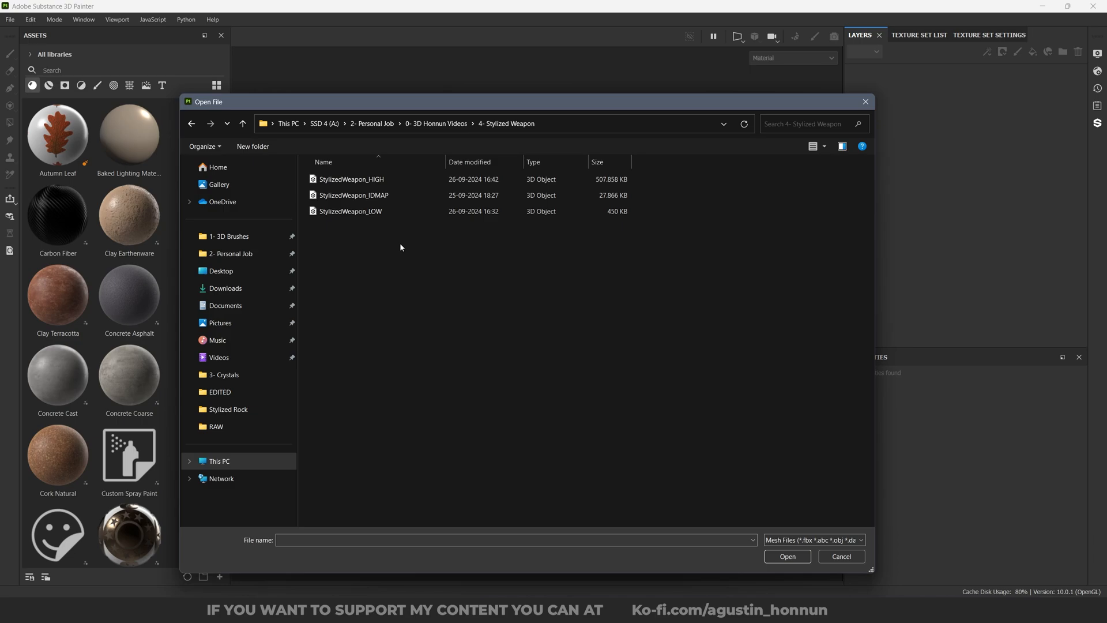
pyautogui.click(356, 212)
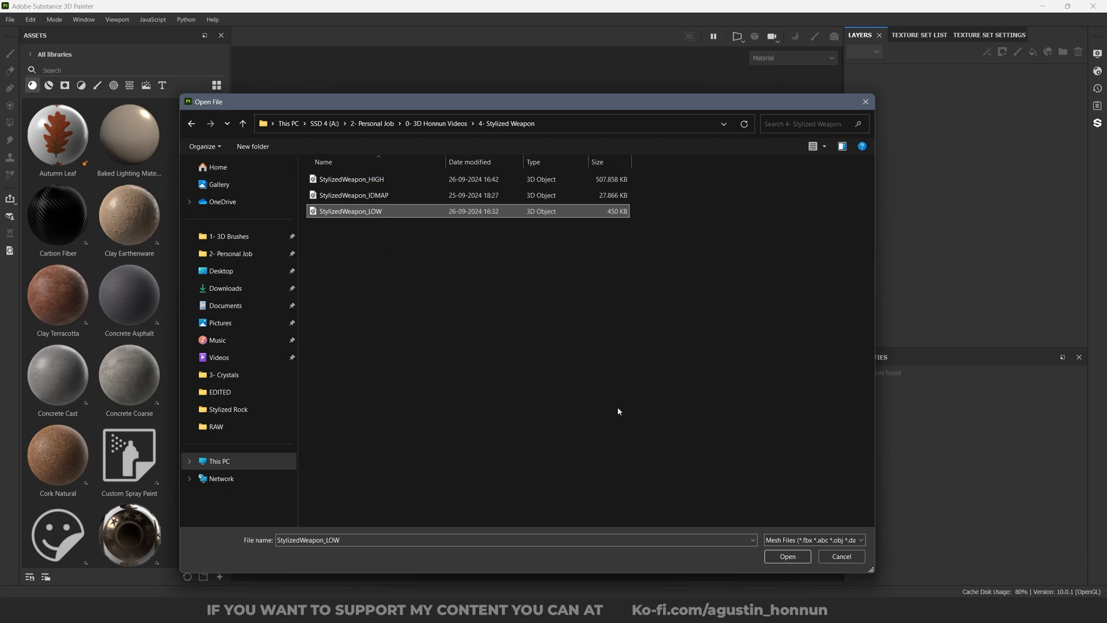
pyautogui.click(787, 556)
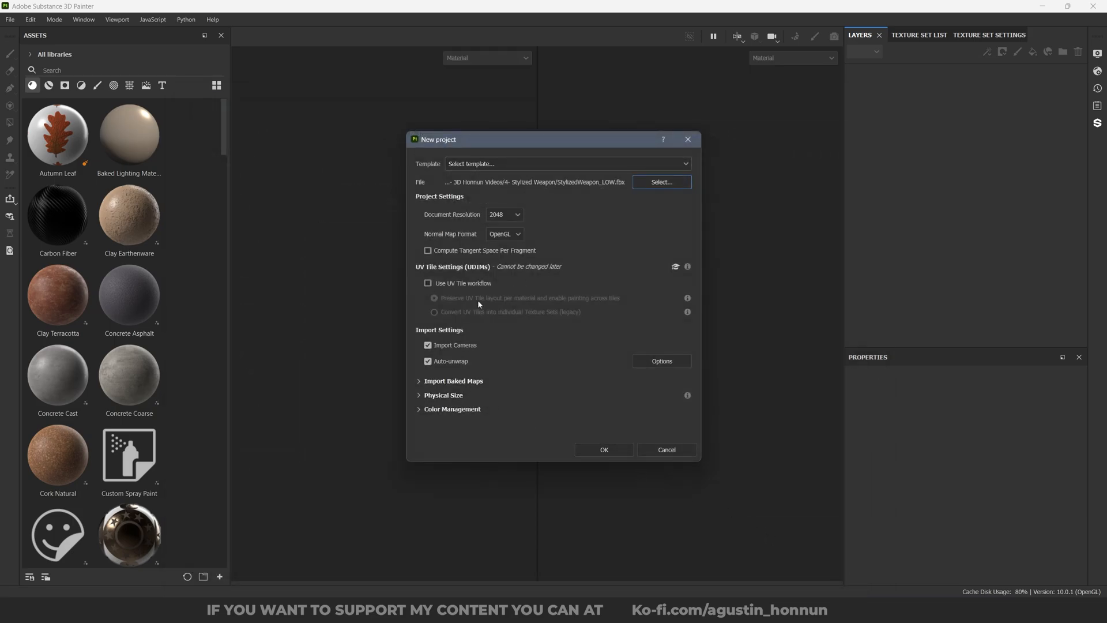
pyautogui.click(436, 362)
pyautogui.click(443, 346)
pyautogui.click(614, 451)
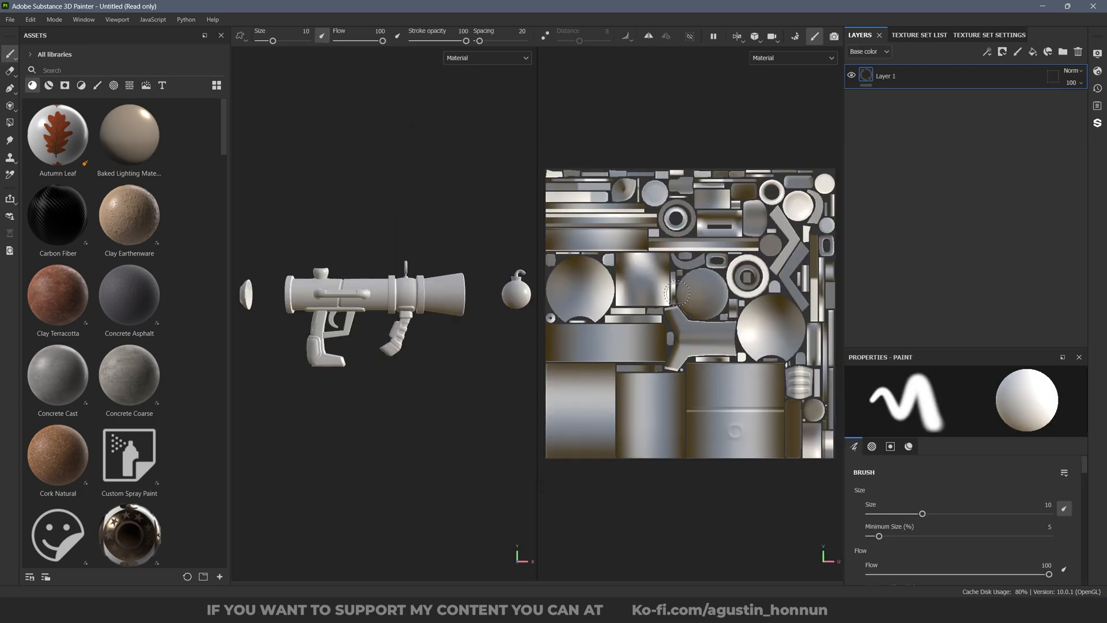
# Change the viewport layout to show only the 3D view of the weapon.
pyautogui.keyDown('alt'); pyautogui.moveTo(493, 314); pyautogui.dragTo(438, 242); pyautogui.keyUp('alt')
pyautogui.click(737, 36)
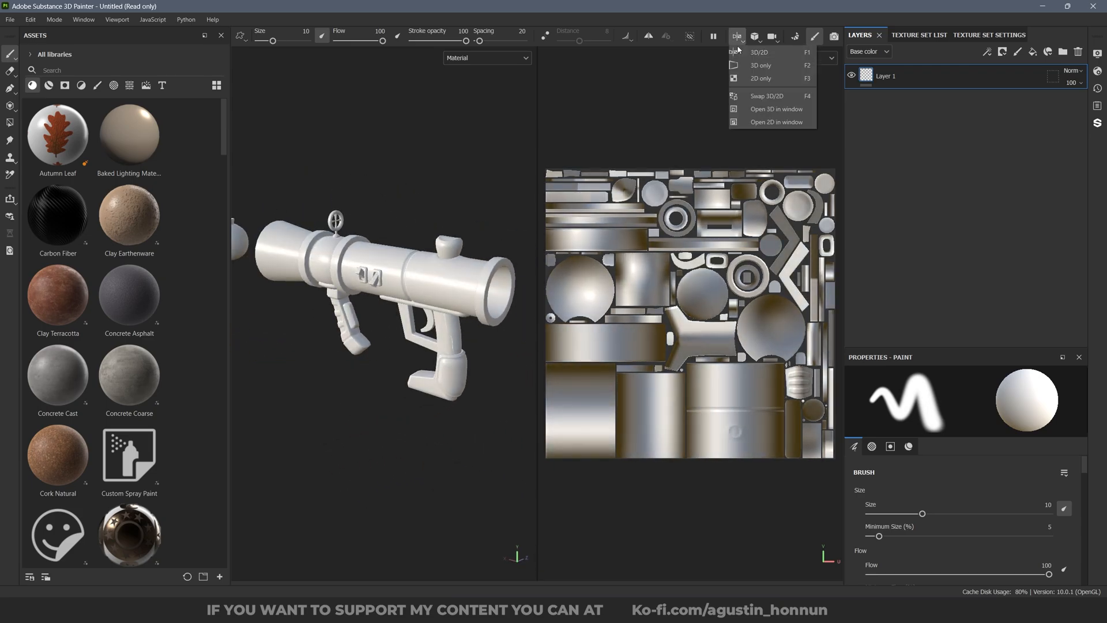
pyautogui.click(762, 68)
# Examine the imported low-poly weapon from all sides, including the side handle, trigger, grips and sight.
pyautogui.keyDown('alt'); pyautogui.moveTo(640, 242); pyautogui.dragTo(691, 255); pyautogui.keyUp('alt')
pyautogui.scroll(4, 582, 255)
pyautogui.keyDown('alt'); pyautogui.moveTo(444, 274); pyautogui.dragTo(595, 255, button='middle'); pyautogui.keyUp('alt')
pyautogui.keyDown('alt'); pyautogui.moveTo(596, 254); pyautogui.dragTo(686, 252); pyautogui.keyUp('alt')
pyautogui.keyDown('alt'); pyautogui.moveTo(596, 198); pyautogui.dragTo(617, 219); pyautogui.keyUp('alt')
pyautogui.keyDown('shift'); pyautogui.moveTo(617, 219); pyautogui.dragTo(633, 249, button='right'); pyautogui.keyUp('shift')
pyautogui.keyDown('alt'); pyautogui.moveTo(633, 250); pyautogui.dragTo(576, 254); pyautogui.keyUp('alt')
pyautogui.keyDown('alt'); pyautogui.moveTo(554, 277); pyautogui.dragTo(562, 187, button='middle'); pyautogui.keyUp('alt')
pyautogui.scroll(6, 501, 271)
pyautogui.keyDown('alt'); pyautogui.moveTo(502, 272); pyautogui.dragTo(400, 286); pyautogui.keyUp('alt')
pyautogui.keyDown('alt'); pyautogui.moveTo(513, 360); pyautogui.dragTo(381, 369); pyautogui.keyUp('alt')
pyautogui.scroll(-5, 514, 323)
pyautogui.keyDown('alt'); pyautogui.moveTo(444, 265); pyautogui.dragTo(482, 334, button='middle'); pyautogui.keyUp('alt')
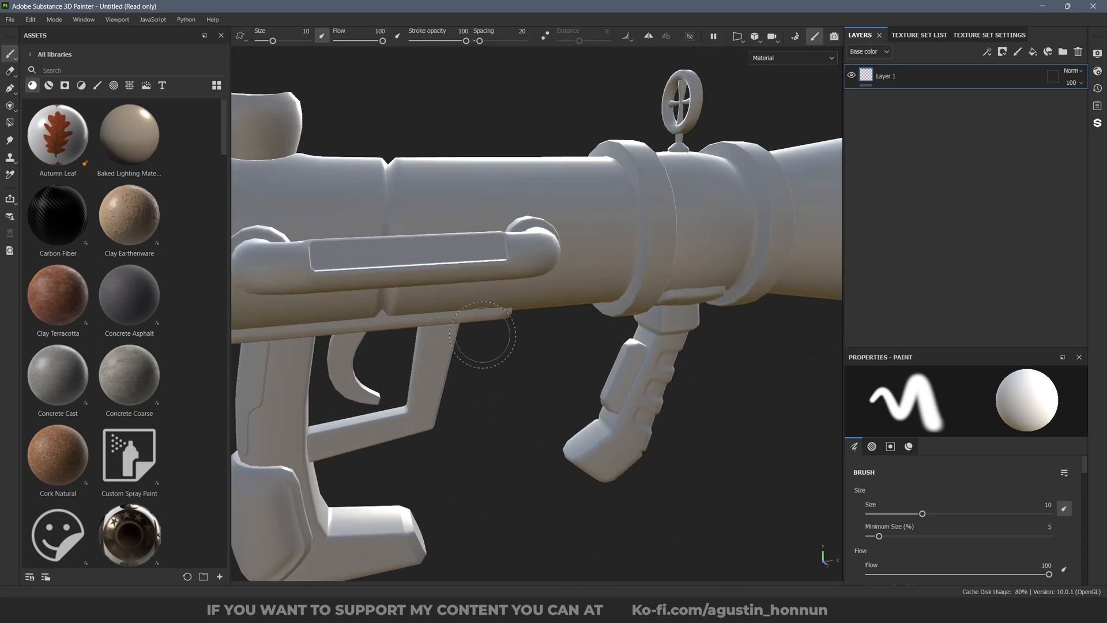
pyautogui.keyDown('alt'); pyautogui.moveTo(483, 335); pyautogui.dragTo(483, 329); pyautogui.keyUp('alt')
pyautogui.keyDown('alt'); pyautogui.moveTo(510, 283); pyautogui.dragTo(536, 277); pyautogui.keyUp('alt')
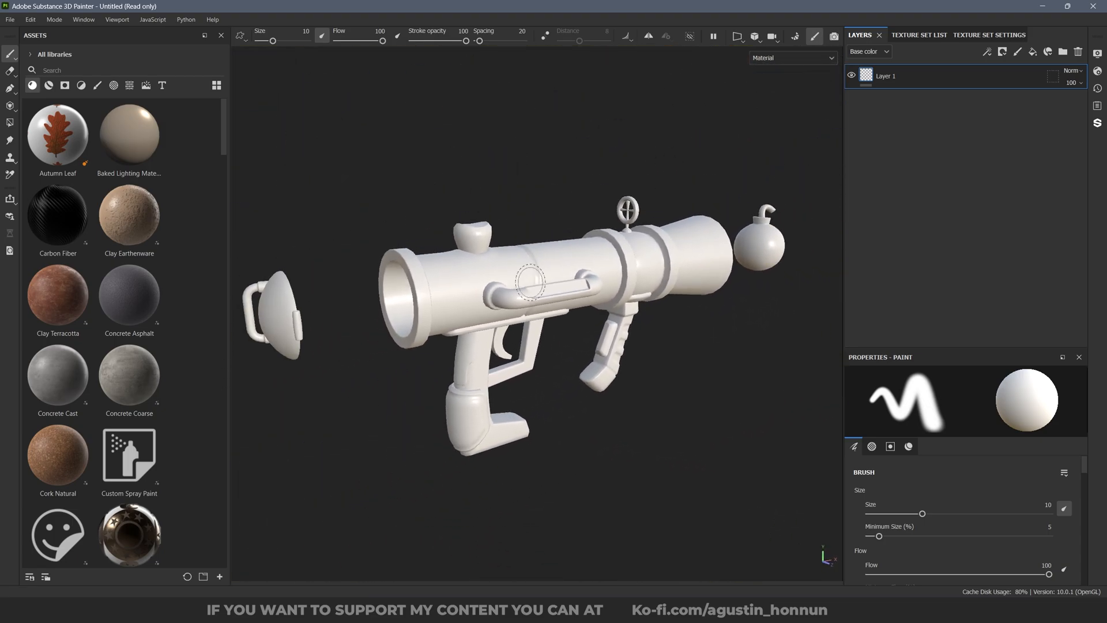
# Save the project as StylizedWeapon_TEX and load StylizedWeapon_HIGH as the high definition mesh in baking mode.
pyautogui.press('ctrl')
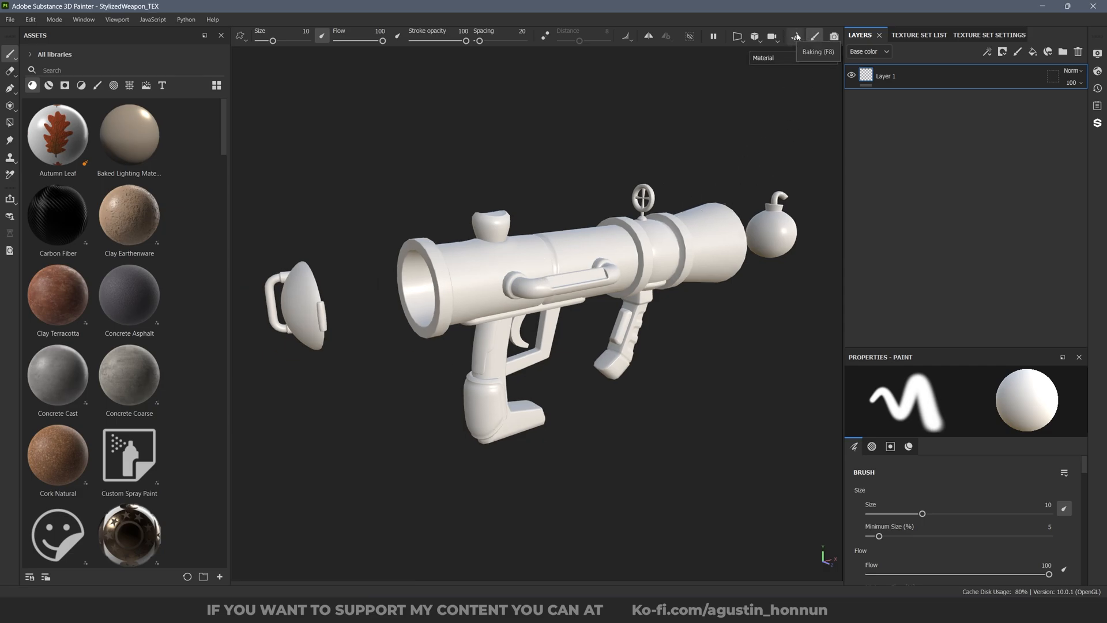
pyautogui.click(796, 37)
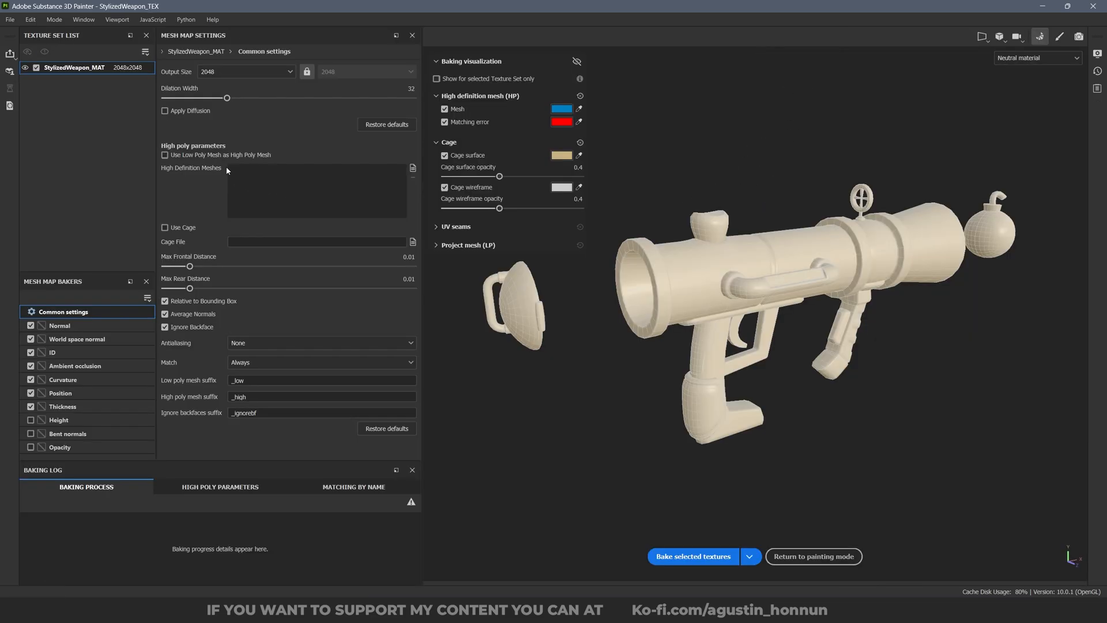
pyautogui.click(412, 167)
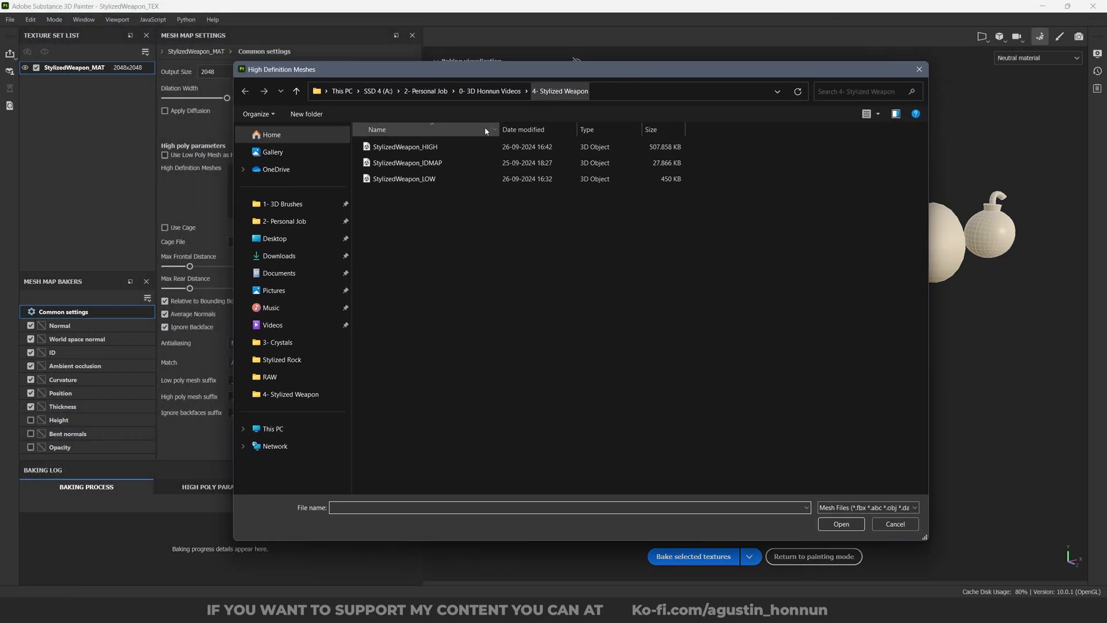
pyautogui.click(476, 149)
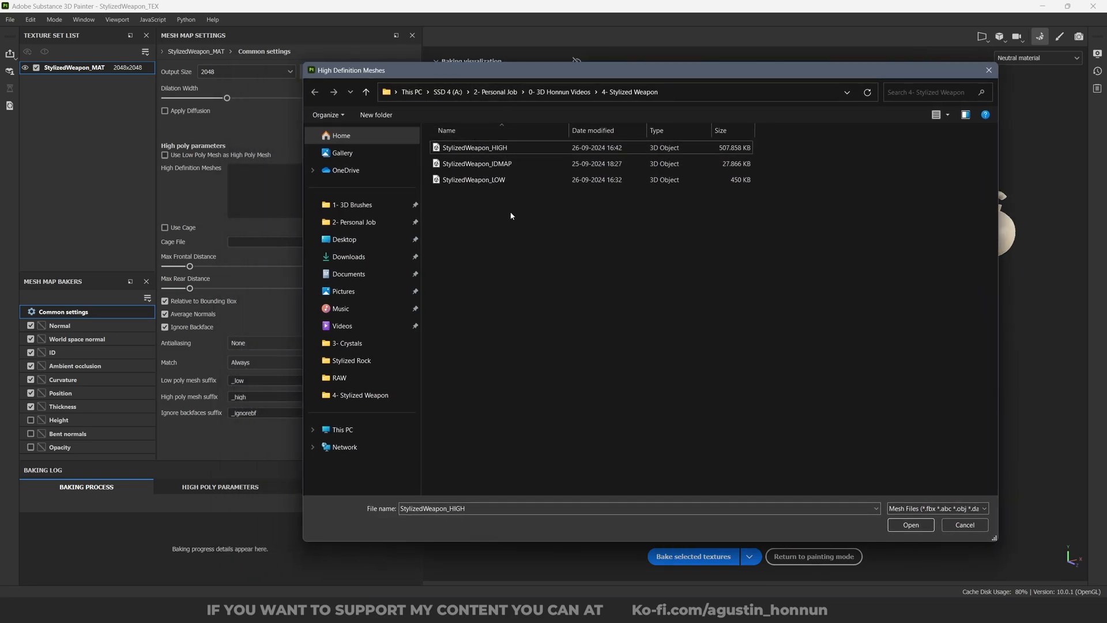
pyautogui.keyDown('ctrl'); pyautogui.click(490, 164); pyautogui.keyUp('ctrl')
pyautogui.keyDown('ctrl'); pyautogui.click(496, 179); pyautogui.keyUp('ctrl')
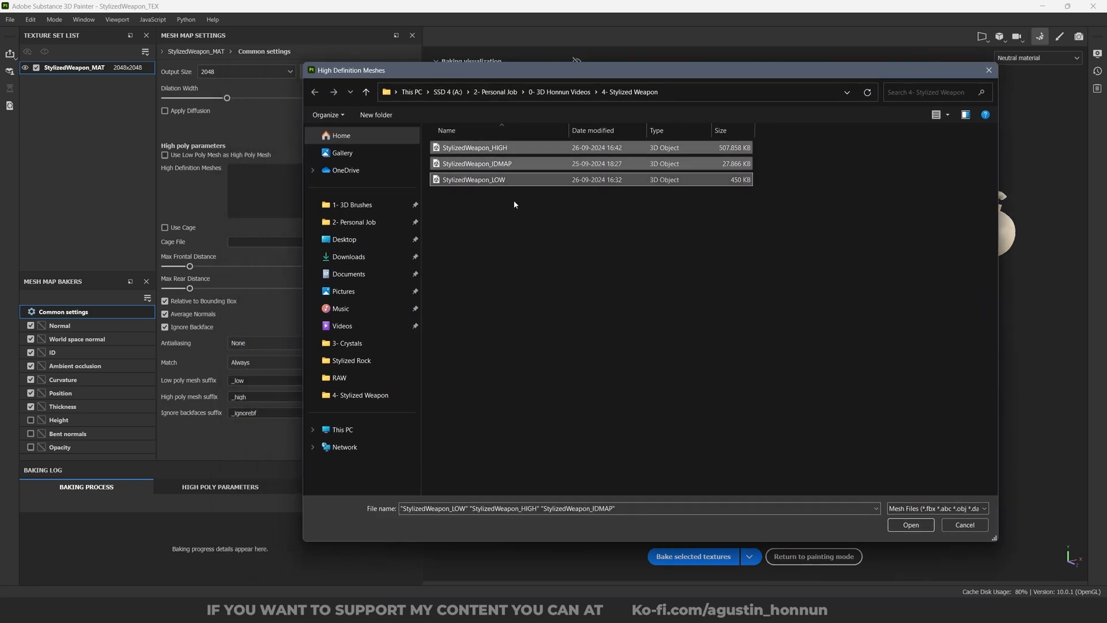
pyautogui.click(493, 148)
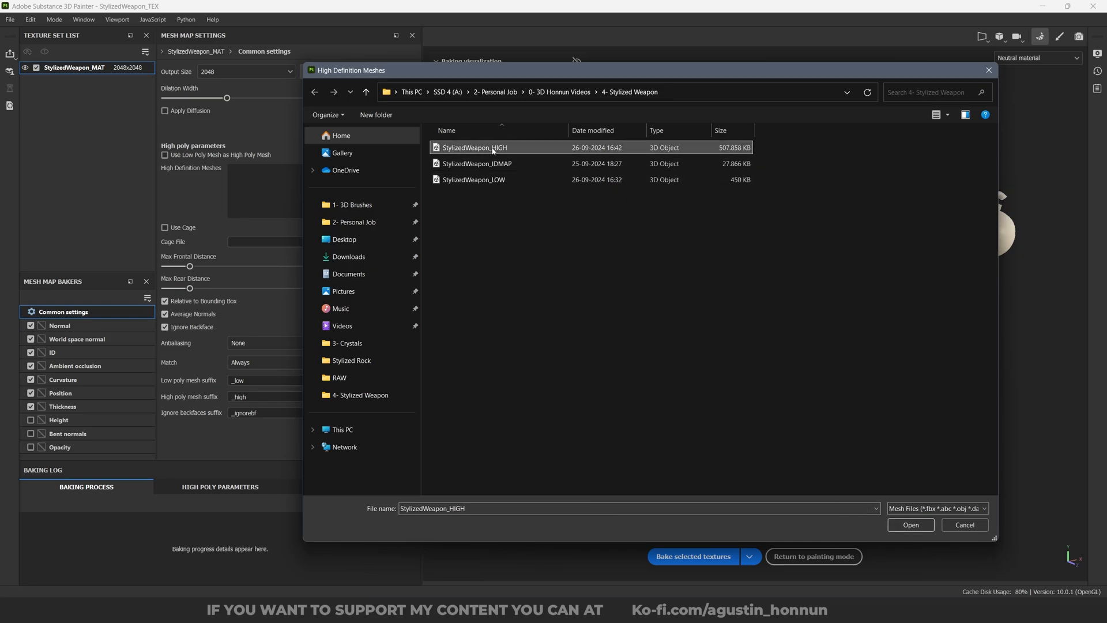
pyautogui.click(910, 526)
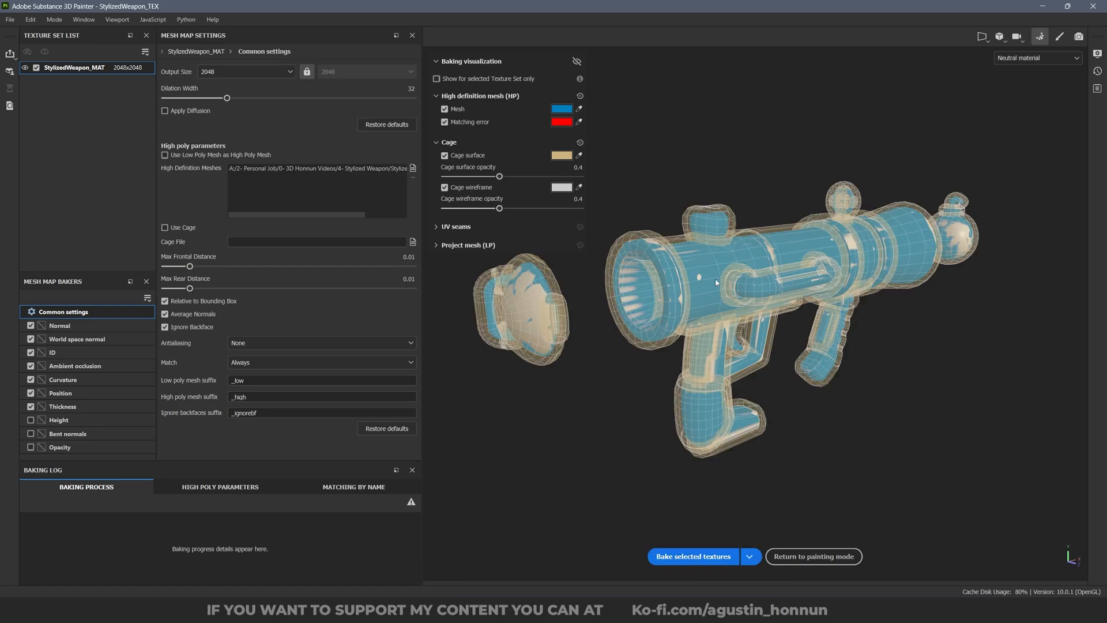
# Check how the baking cage surrounds the weapon and set the mesh map output size to 4096.
pyautogui.keyDown('alt'); pyautogui.moveTo(655, 327); pyautogui.dragTo(654, 340); pyautogui.keyUp('alt')
pyautogui.keyDown('alt'); pyautogui.moveTo(634, 339); pyautogui.dragTo(659, 354, button='middle'); pyautogui.keyUp('alt')
pyautogui.keyDown('alt'); pyautogui.moveTo(643, 345); pyautogui.dragTo(641, 332); pyautogui.keyUp('alt')
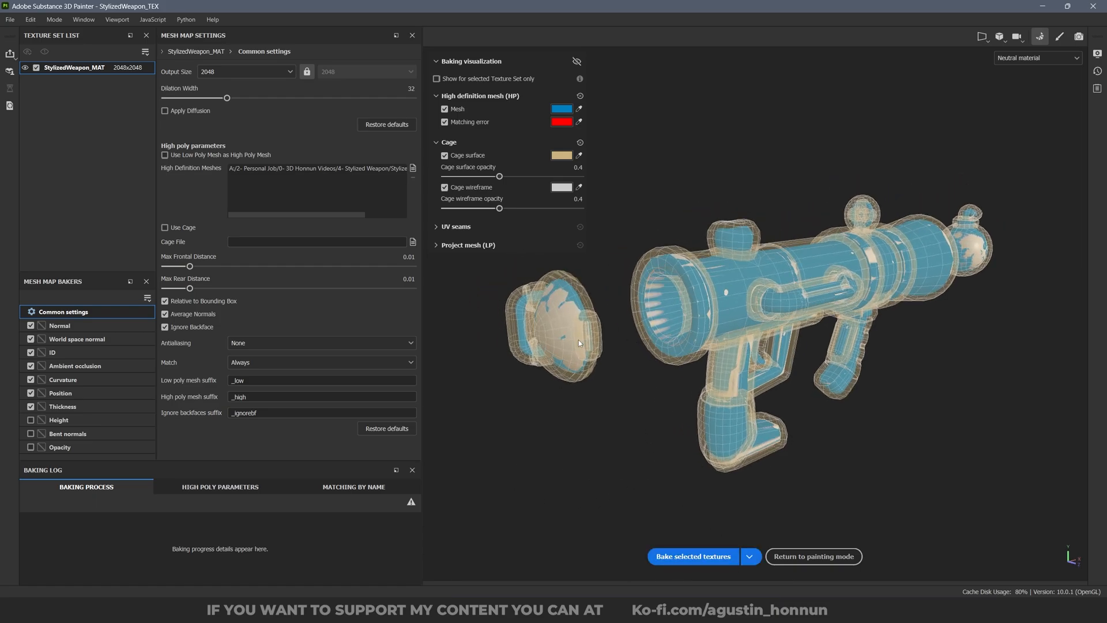
pyautogui.keyDown('alt'); pyautogui.moveTo(579, 341); pyautogui.dragTo(641, 358, button='middle'); pyautogui.keyUp('alt')
pyautogui.keyDown('alt'); pyautogui.moveTo(721, 363); pyautogui.dragTo(693, 363, button='middle'); pyautogui.keyUp('alt')
pyautogui.keyDown('alt'); pyautogui.moveTo(820, 362); pyautogui.dragTo(795, 365, button='middle'); pyautogui.keyUp('alt')
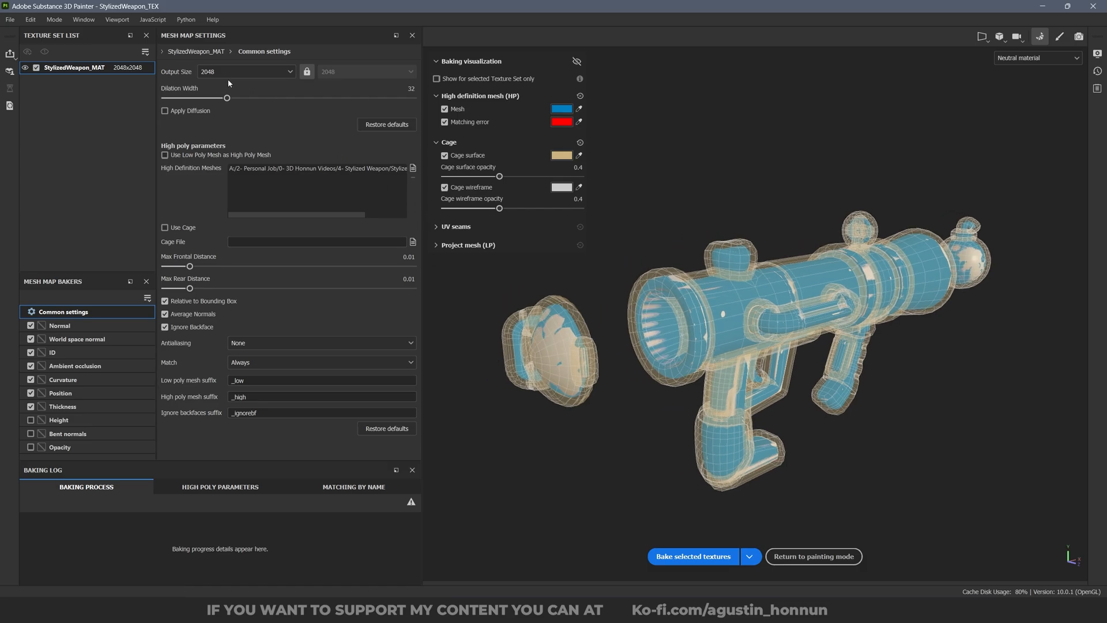
pyautogui.click(210, 75)
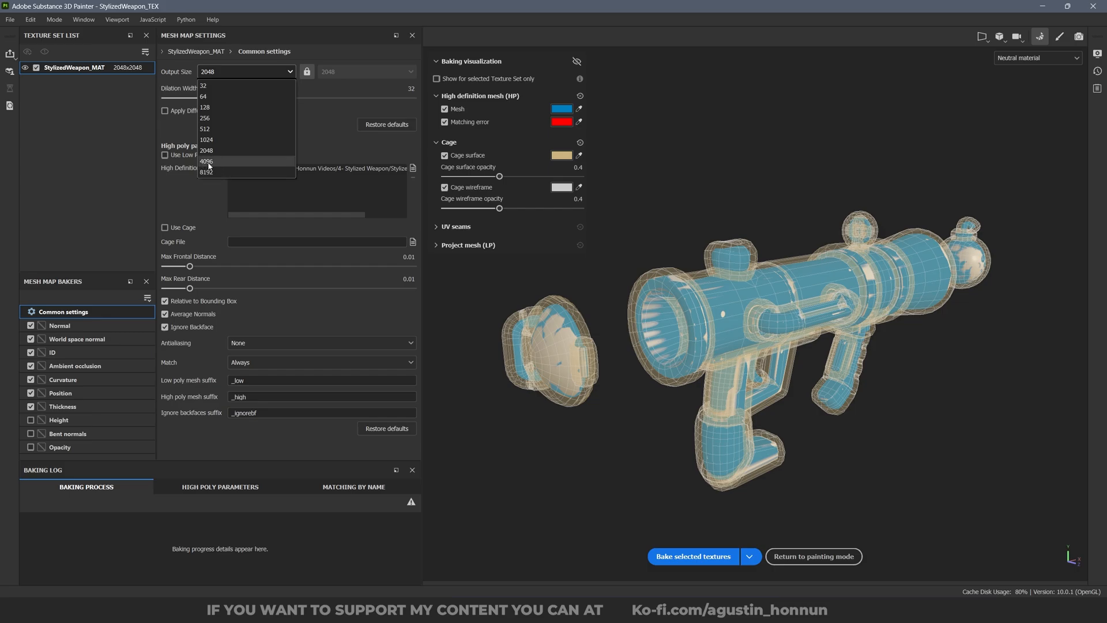
pyautogui.click(208, 163)
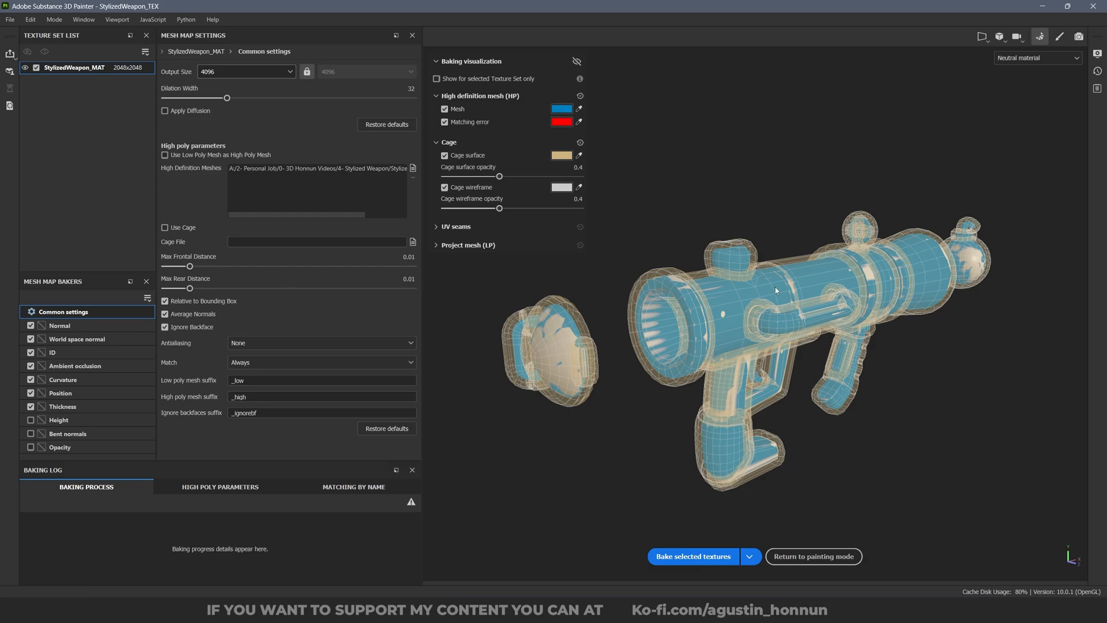
# Reduce the Max Frontal Distance to 0.0019 so the cage fits tightly around the high-poly weapon without red matching errors.
pyautogui.scroll(2, 775, 289)
pyautogui.keyDown('alt'); pyautogui.moveTo(695, 284); pyautogui.dragTo(742, 282); pyautogui.keyUp('alt')
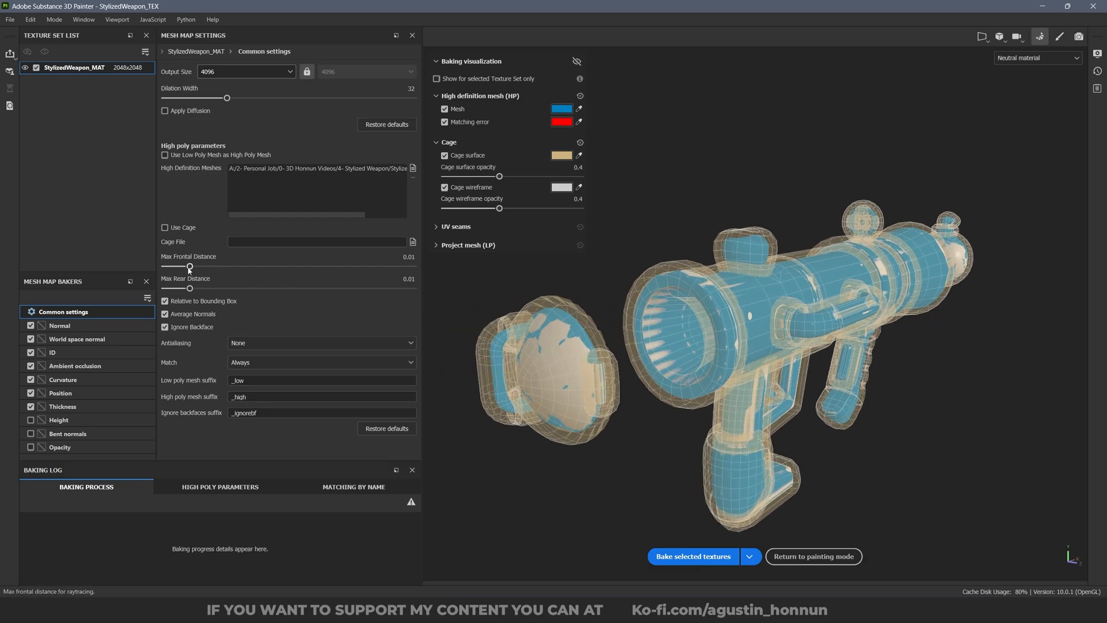
pyautogui.moveTo(189, 269); pyautogui.dragTo(170, 273)
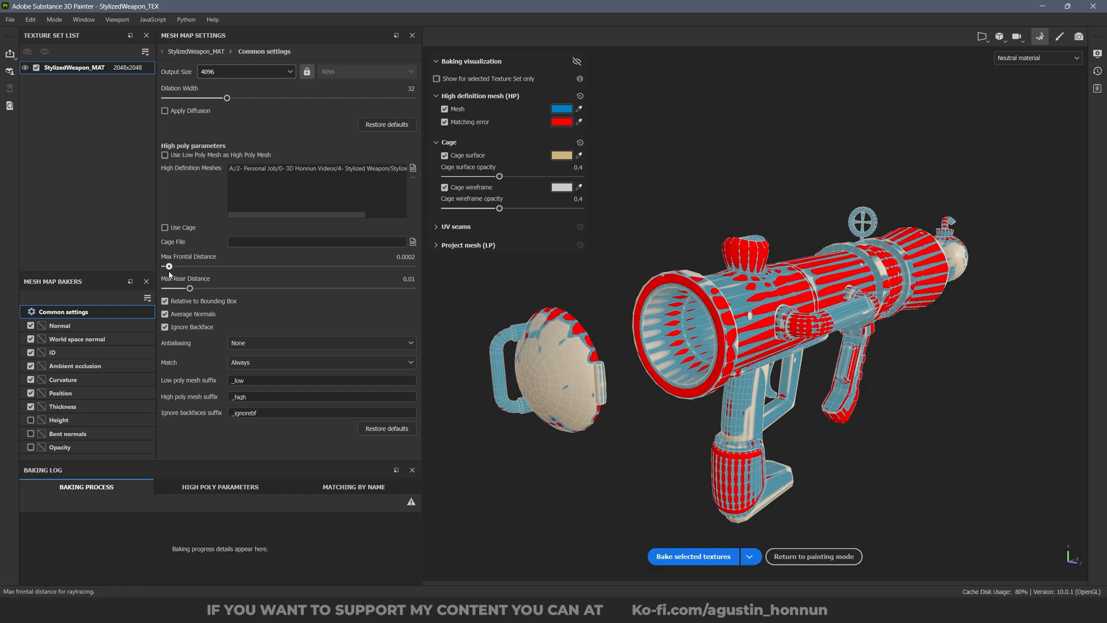
pyautogui.moveTo(602, 281)
pyautogui.keyDown('alt'); pyautogui.mouseDown()
pyautogui.moveTo(699, 287)
pyautogui.moveTo(583, 283)
pyautogui.mouseUp(); pyautogui.keyUp('alt')
pyautogui.moveTo(171, 269)
pyautogui.mouseDown()
pyautogui.moveTo(208, 269)
pyautogui.moveTo(174, 273)
pyautogui.mouseUp()
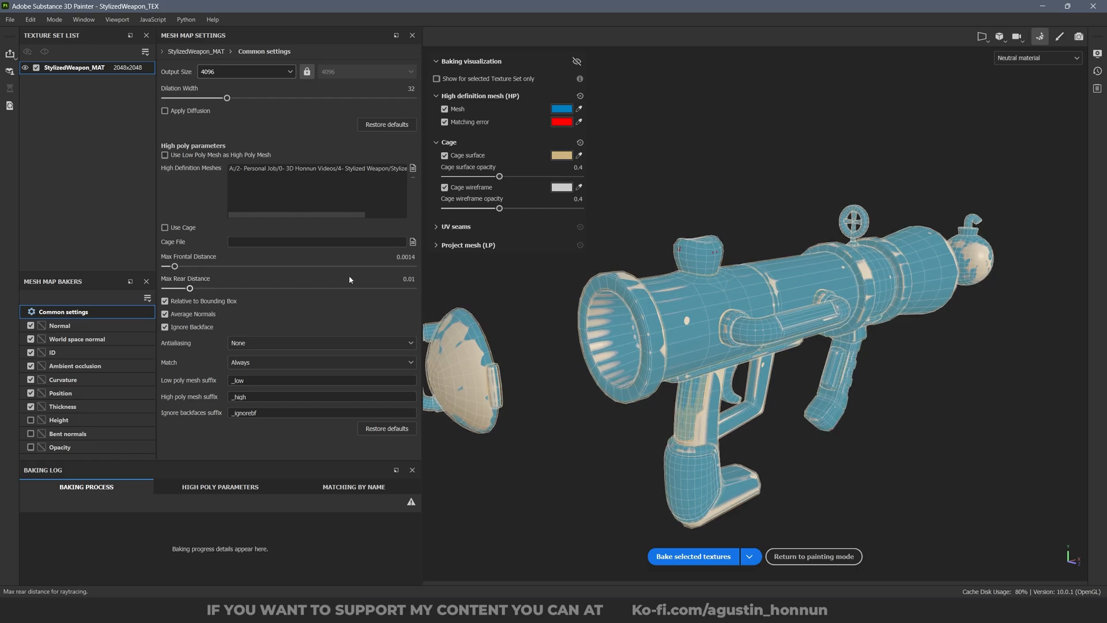
pyautogui.scroll(5, 681, 260)
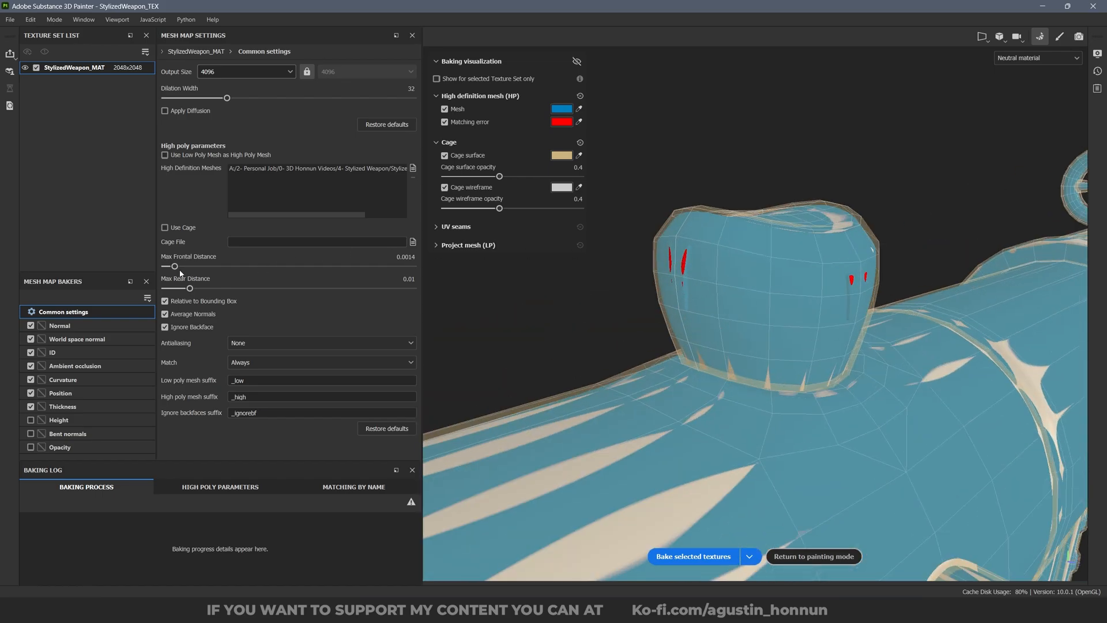
pyautogui.moveTo(175, 267); pyautogui.dragTo(172, 270)
# Examine how the tightened cage covers the barrel, bomb side and the knob on top of the weapon for matching errors.
pyautogui.keyDown('alt'); pyautogui.moveTo(680, 303); pyautogui.dragTo(511, 318); pyautogui.keyUp('alt')
pyautogui.scroll(-2, 616, 313)
pyautogui.keyDown('alt'); pyautogui.moveTo(510, 318); pyautogui.dragTo(680, 276, button='middle'); pyautogui.keyUp('alt')
pyautogui.scroll(-4, 679, 277)
pyautogui.keyDown('alt'); pyautogui.moveTo(680, 277); pyautogui.dragTo(852, 319); pyautogui.keyUp('alt')
pyautogui.scroll(4, 582, 276)
pyautogui.keyDown('alt'); pyautogui.moveTo(635, 237); pyautogui.dragTo(736, 300, button='middle'); pyautogui.keyUp('alt')
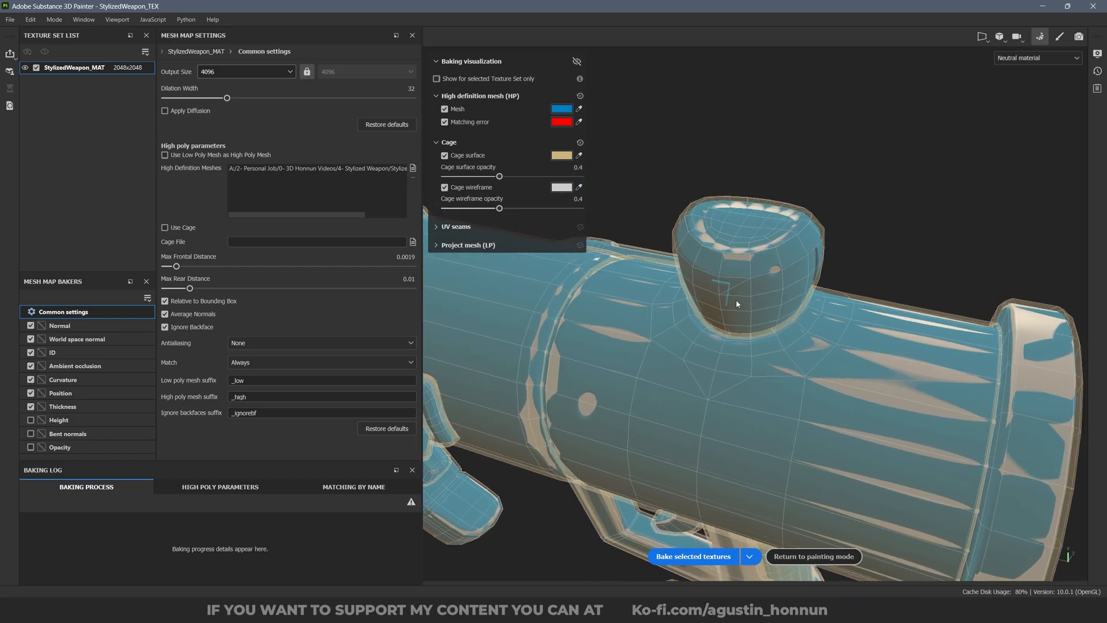
pyautogui.scroll(2, 736, 301)
pyautogui.keyDown('alt'); pyautogui.moveTo(736, 300); pyautogui.dragTo(775, 254); pyautogui.keyUp('alt')
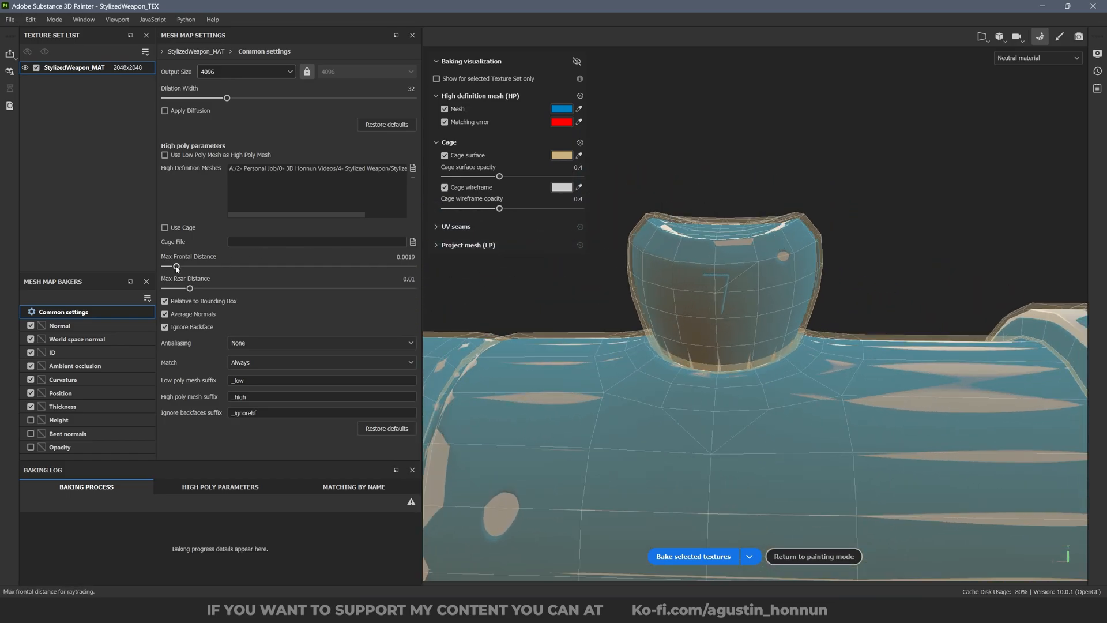
# Try a Max Frontal Distance of 0.0059 and check up close where the enlarged cages of neighbouring parts intersect.
pyautogui.moveTo(177, 266); pyautogui.dragTo(299, 269)
pyautogui.scroll(-4, 631, 294)
pyautogui.keyDown('alt'); pyautogui.moveTo(630, 294); pyautogui.dragTo(631, 333); pyautogui.keyUp('alt')
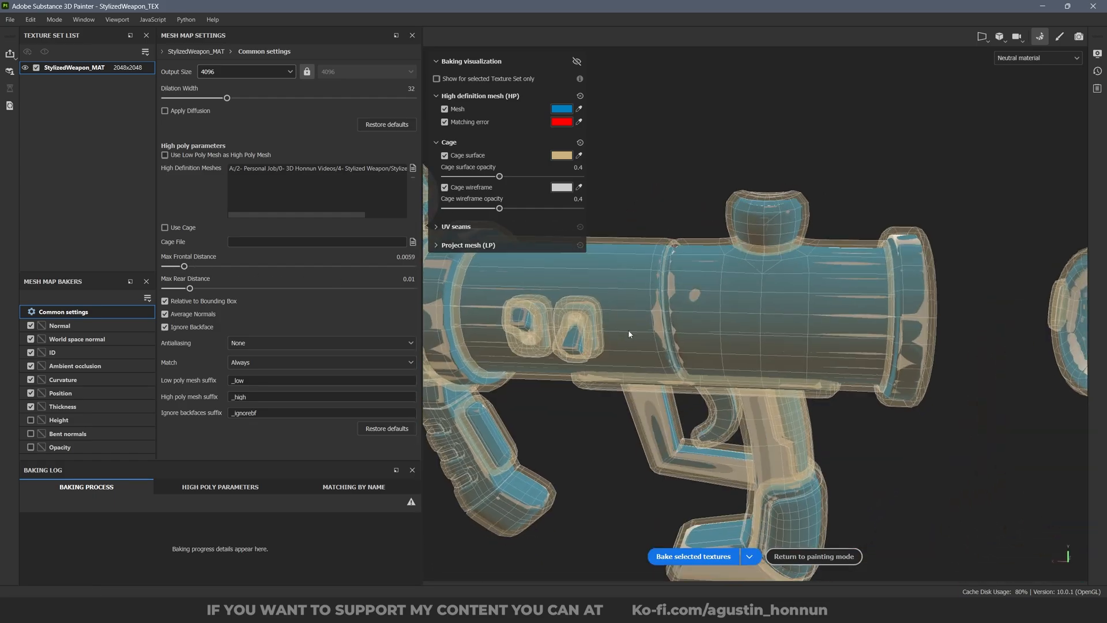
pyautogui.keyDown('alt'); pyautogui.moveTo(630, 334); pyautogui.dragTo(721, 297, button='middle'); pyautogui.keyUp('alt')
pyautogui.scroll(5, 721, 297)
pyautogui.keyDown('alt'); pyautogui.moveTo(982, 279); pyautogui.dragTo(740, 271, button='middle'); pyautogui.keyUp('alt')
pyautogui.scroll(3, 740, 271)
pyautogui.moveTo(741, 271)
pyautogui.keyDown('alt'); pyautogui.mouseDown()
pyautogui.moveTo(717, 275)
pyautogui.moveTo(710, 253)
pyautogui.moveTo(728, 267)
pyautogui.moveTo(729, 252)
pyautogui.moveTo(727, 281)
pyautogui.mouseUp(); pyautogui.keyUp('alt')
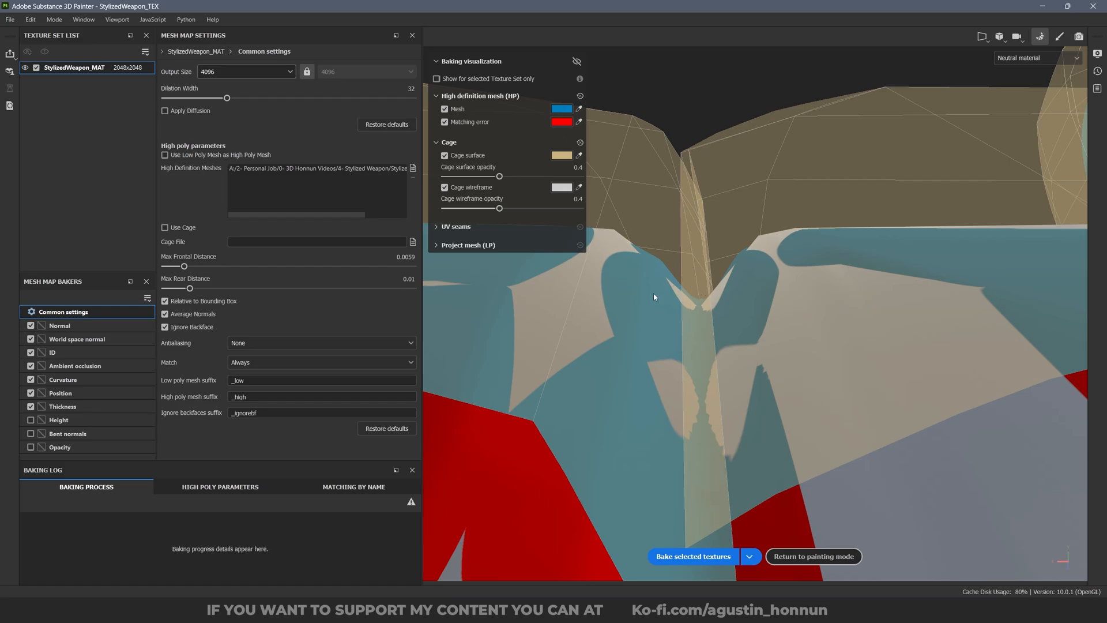
# Lower the Max Frontal Distance to 0.0019 and check the cage fit across the whole weapon.
pyautogui.moveTo(184, 266); pyautogui.dragTo(119, 268)
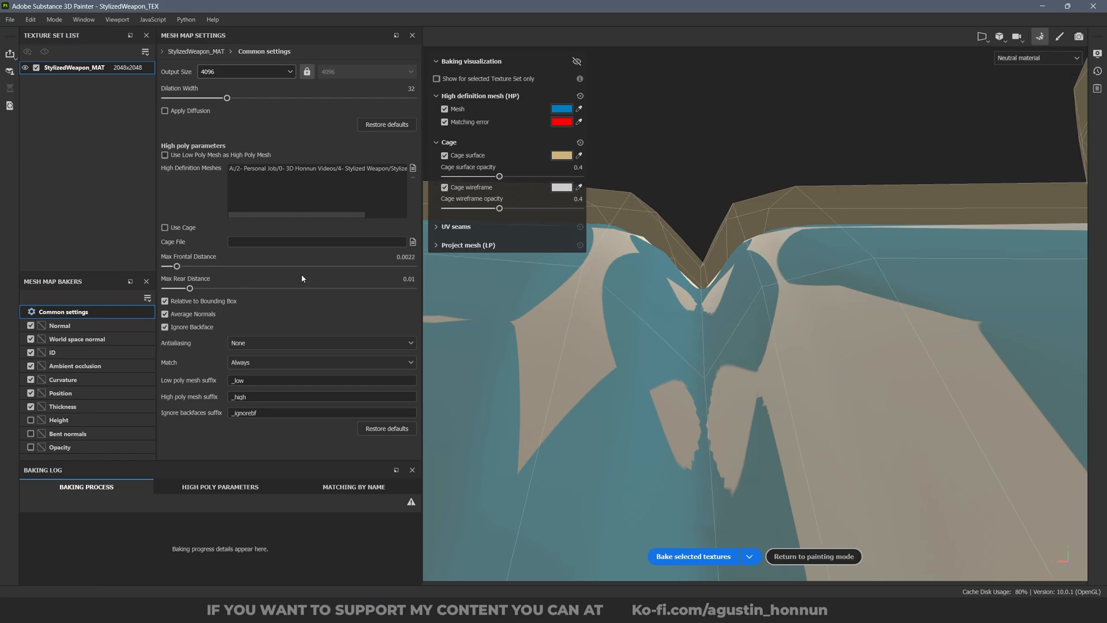
pyautogui.keyDown('alt'); pyautogui.moveTo(727, 245); pyautogui.dragTo(661, 277); pyautogui.keyUp('alt')
pyautogui.scroll(-3, 403, 255)
pyautogui.scroll(-5, 691, 255)
pyautogui.scroll(-4, 694, 296)
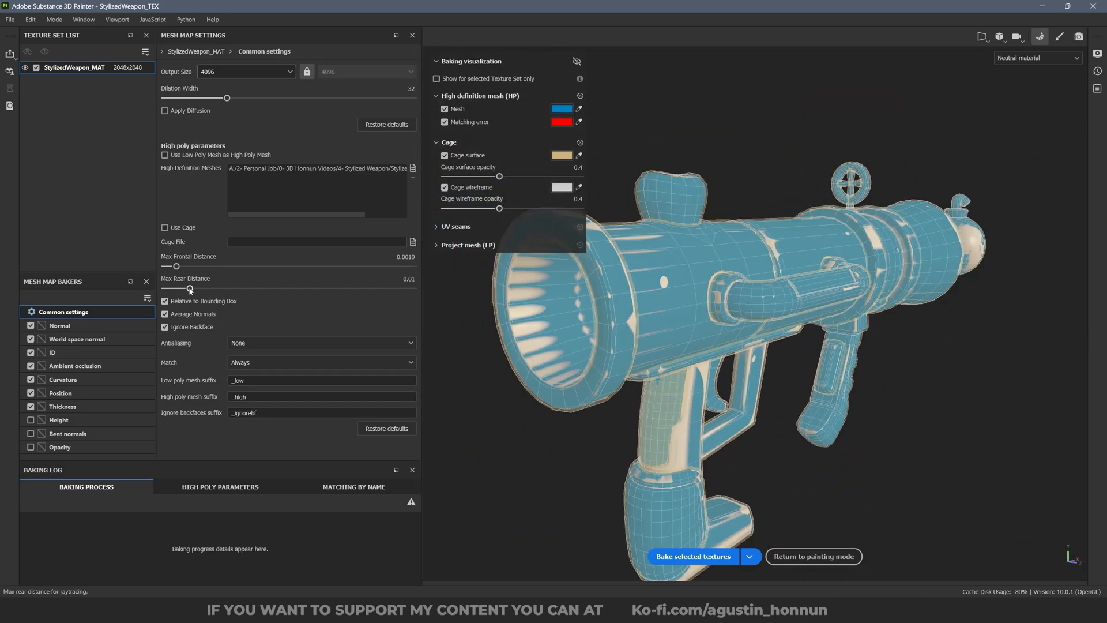
# Set the Max Rear Distance to 0.008 and the antialiasing to Supersampling 4x.
pyautogui.moveTo(190, 289); pyautogui.dragTo(185, 288)
pyautogui.keyDown('alt'); pyautogui.moveTo(631, 284); pyautogui.dragTo(900, 237); pyautogui.keyUp('alt')
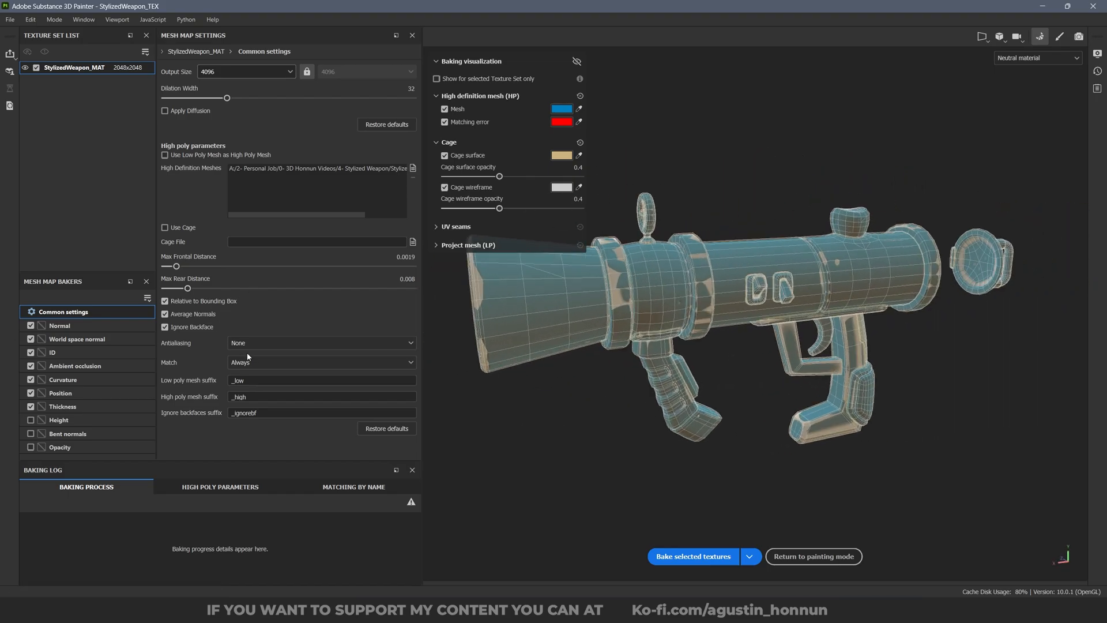
pyautogui.keyDown('alt'); pyautogui.moveTo(576, 316); pyautogui.dragTo(646, 317); pyautogui.keyUp('alt')
pyautogui.click(262, 345)
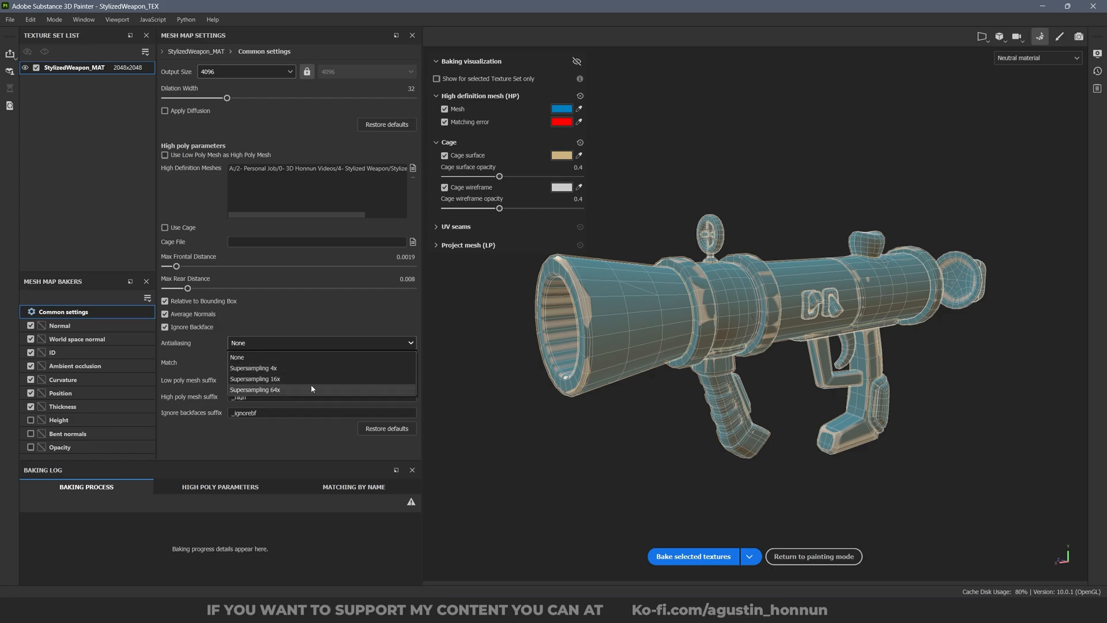
pyautogui.click(271, 372)
pyautogui.keyDown('alt'); pyautogui.moveTo(585, 342); pyautogui.dragTo(715, 358); pyautogui.keyUp('alt')
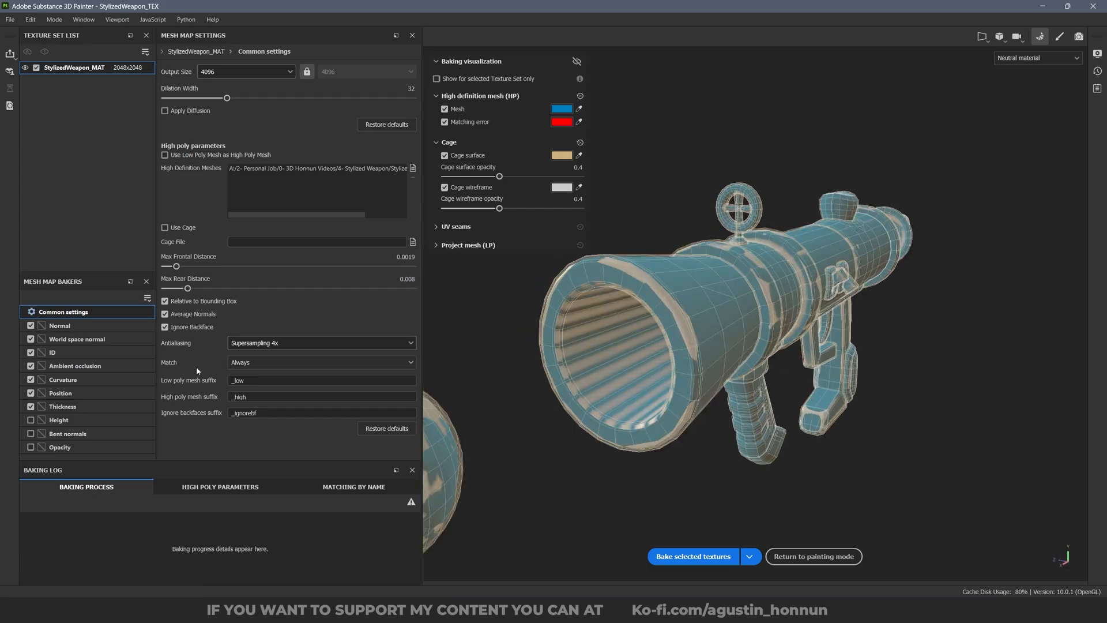
# Look at the mesh matching options, keep Always, and check the spacing between the bomb and the weapon.
pyautogui.click(248, 363)
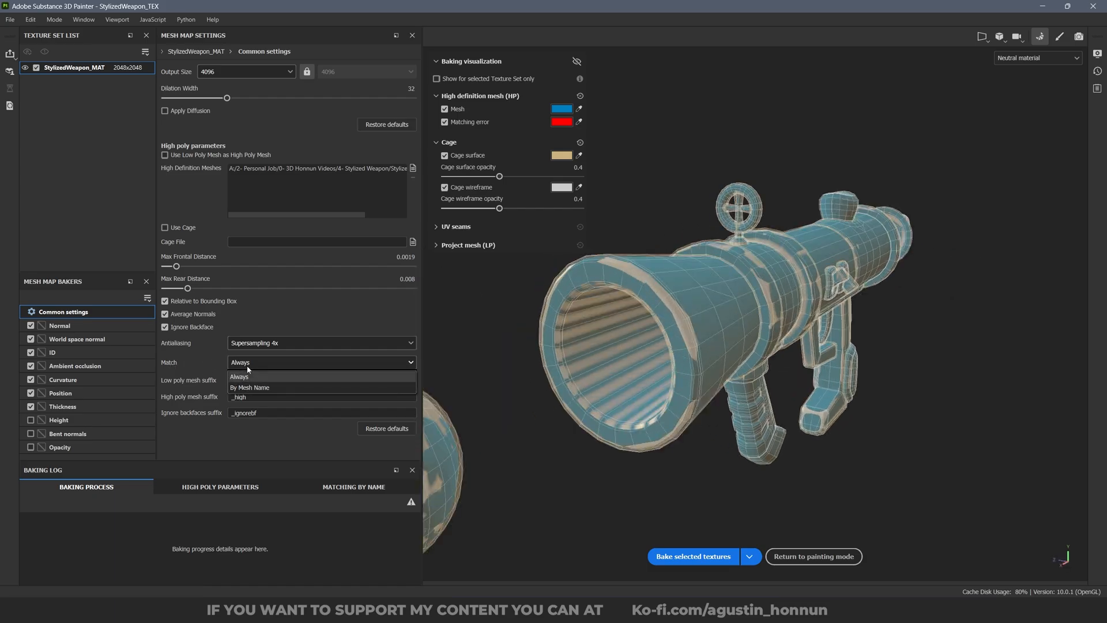
pyautogui.click(245, 379)
pyautogui.keyDown('alt'); pyautogui.moveTo(680, 254); pyautogui.dragTo(557, 235); pyautogui.keyUp('alt')
pyautogui.keyDown('alt'); pyautogui.moveTo(557, 236); pyautogui.dragTo(603, 244, button='middle'); pyautogui.keyUp('alt')
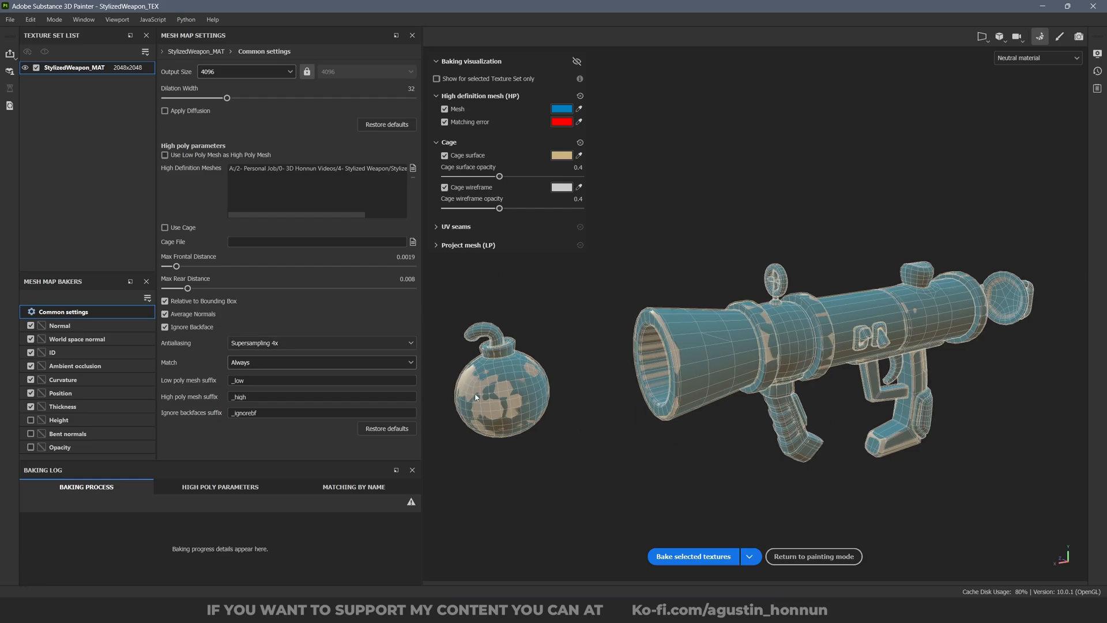
pyautogui.keyDown('alt'); pyautogui.moveTo(949, 322); pyautogui.dragTo(940, 247, button='middle'); pyautogui.keyUp('alt')
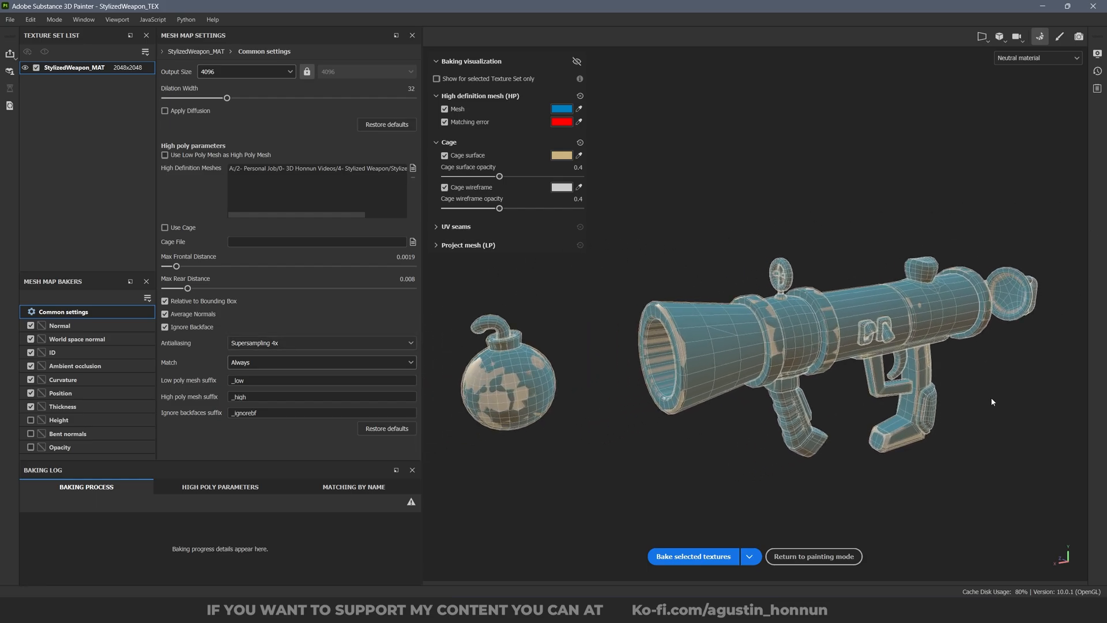
pyautogui.keyDown('alt'); pyautogui.moveTo(520, 309); pyautogui.dragTo(773, 345); pyautogui.keyUp('alt')
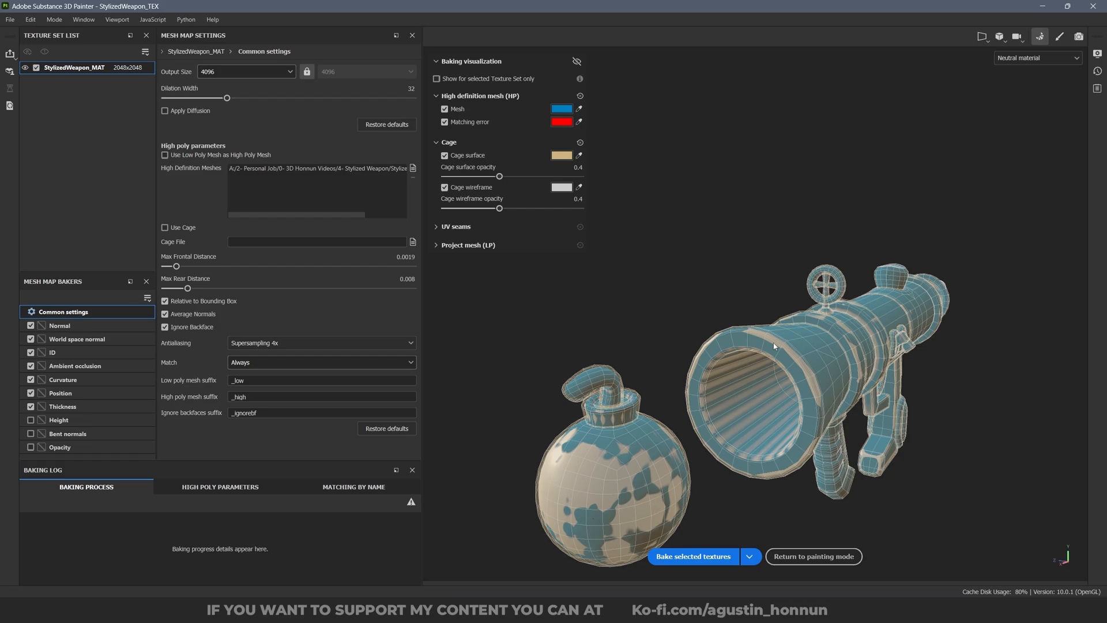
# Switch to Blender to look over the _low and _high part names, and return to Substance 3D Painter.
pyautogui.hotkey('alt', 'Tab')
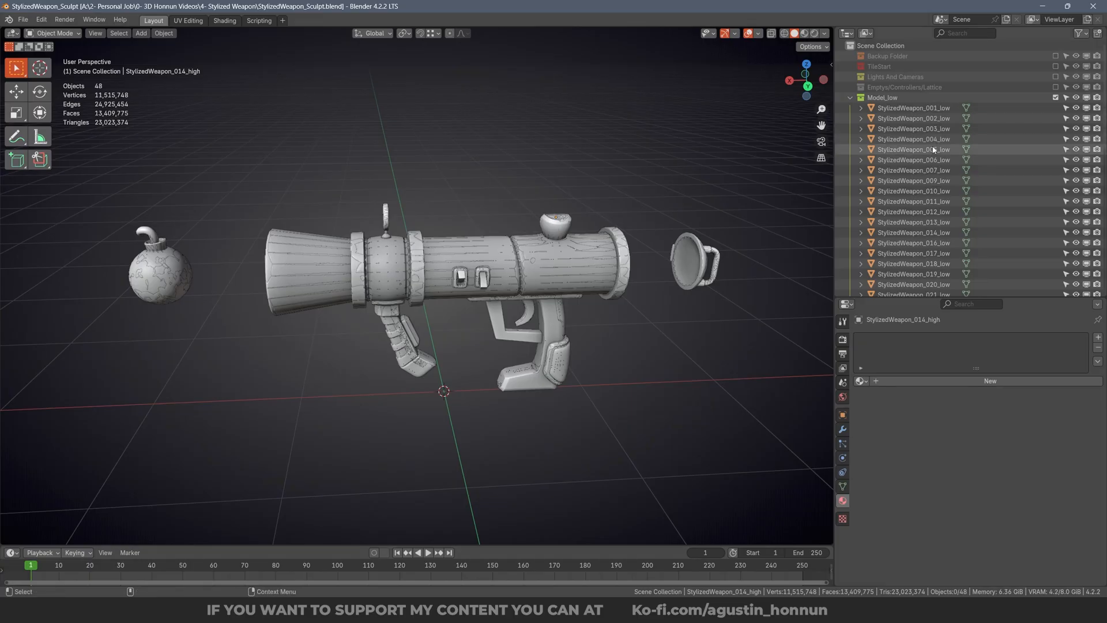
pyautogui.scroll(-2, 936, 248)
pyautogui.scroll(-2, 936, 249)
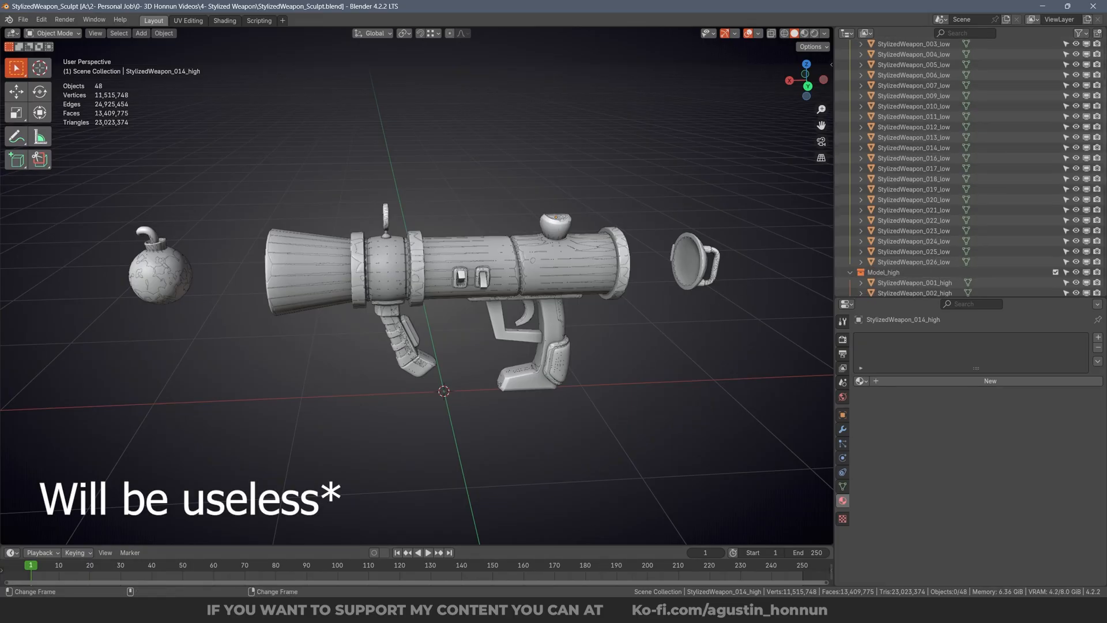
pyautogui.click(577, 613)
# Examine how the baking cage wraps the crosshair sight and the bomb's fuse and neck, looking for overlapping parts.
pyautogui.moveTo(709, 340)
pyautogui.keyDown('alt'); pyautogui.mouseDown()
pyautogui.moveTo(854, 360)
pyautogui.moveTo(841, 340)
pyautogui.moveTo(721, 344)
pyautogui.mouseUp(); pyautogui.keyUp('alt')
pyautogui.keyDown('alt'); pyautogui.moveTo(720, 344); pyautogui.dragTo(732, 291, button='right'); pyautogui.keyUp('alt')
pyautogui.keyDown('alt'); pyautogui.moveTo(733, 291); pyautogui.dragTo(767, 283); pyautogui.keyUp('alt')
pyautogui.keyDown('alt'); pyautogui.moveTo(767, 282); pyautogui.dragTo(775, 152, button='right'); pyautogui.keyUp('alt')
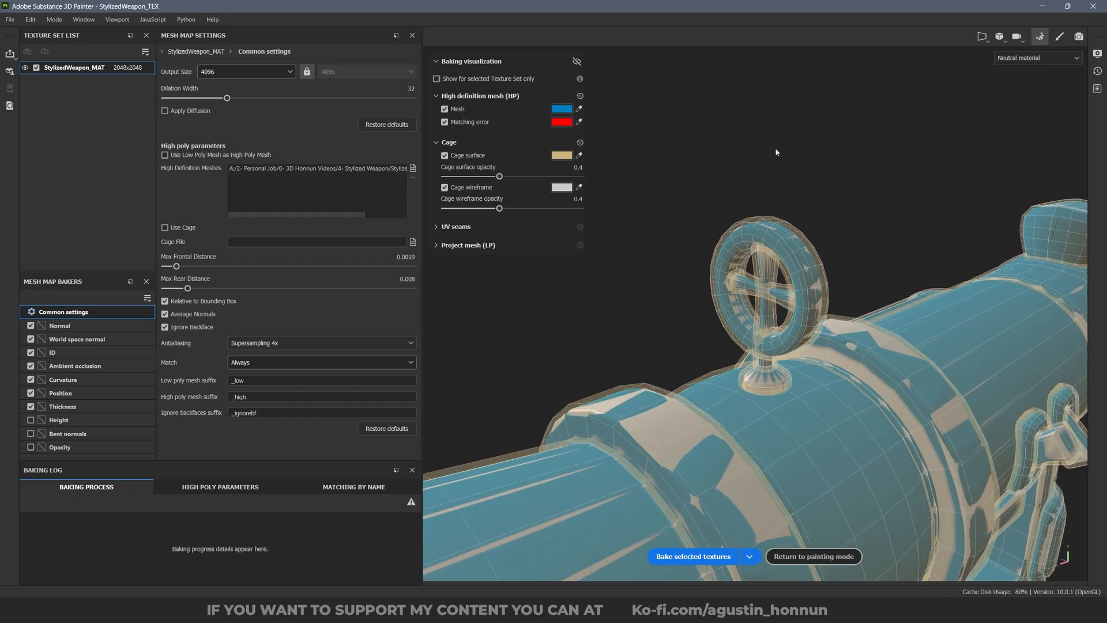
pyautogui.keyDown('alt'); pyautogui.moveTo(786, 266); pyautogui.dragTo(750, 254); pyautogui.keyUp('alt')
pyautogui.keyDown('alt'); pyautogui.moveTo(807, 306); pyautogui.dragTo(645, 334); pyautogui.keyUp('alt')
pyautogui.keyDown('alt'); pyautogui.moveTo(646, 334); pyautogui.dragTo(568, 227, button='middle'); pyautogui.keyUp('alt')
pyautogui.keyDown('alt'); pyautogui.moveTo(840, 418); pyautogui.dragTo(679, 346, button='middle'); pyautogui.keyUp('alt')
pyautogui.keyDown('alt'); pyautogui.moveTo(776, 311); pyautogui.dragTo(721, 297); pyautogui.keyUp('alt')
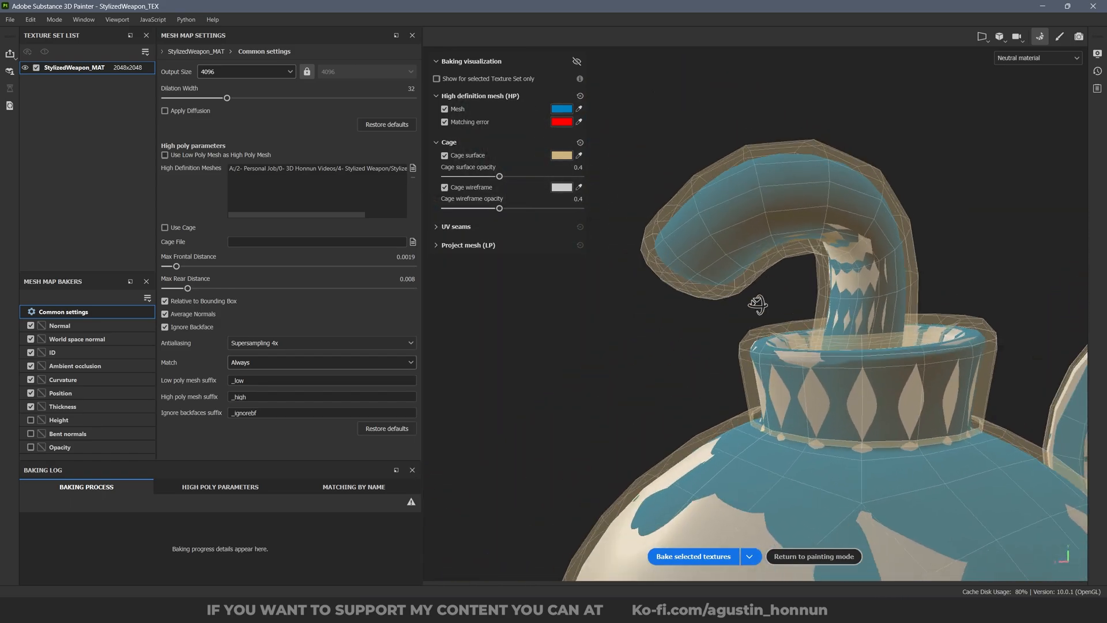
pyautogui.keyDown('alt'); pyautogui.moveTo(721, 297); pyautogui.dragTo(726, 278, button='right'); pyautogui.keyUp('alt')
pyautogui.keyDown('alt'); pyautogui.moveTo(727, 279); pyautogui.dragTo(848, 206); pyautogui.keyUp('alt')
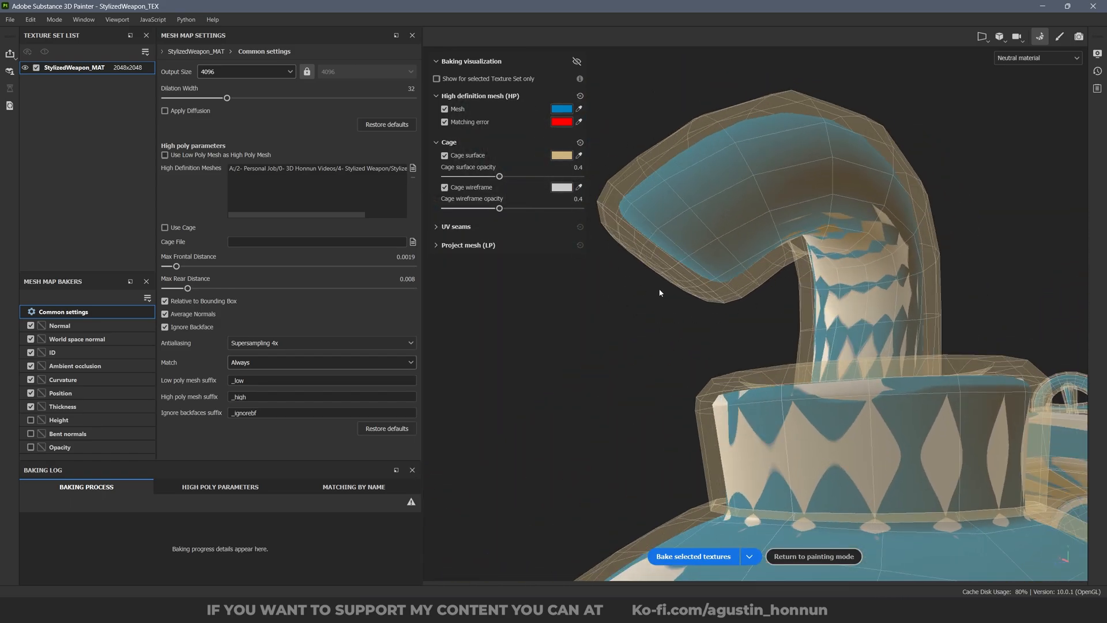
pyautogui.keyDown('alt'); pyautogui.moveTo(661, 293); pyautogui.dragTo(732, 315, button='right'); pyautogui.keyUp('alt')
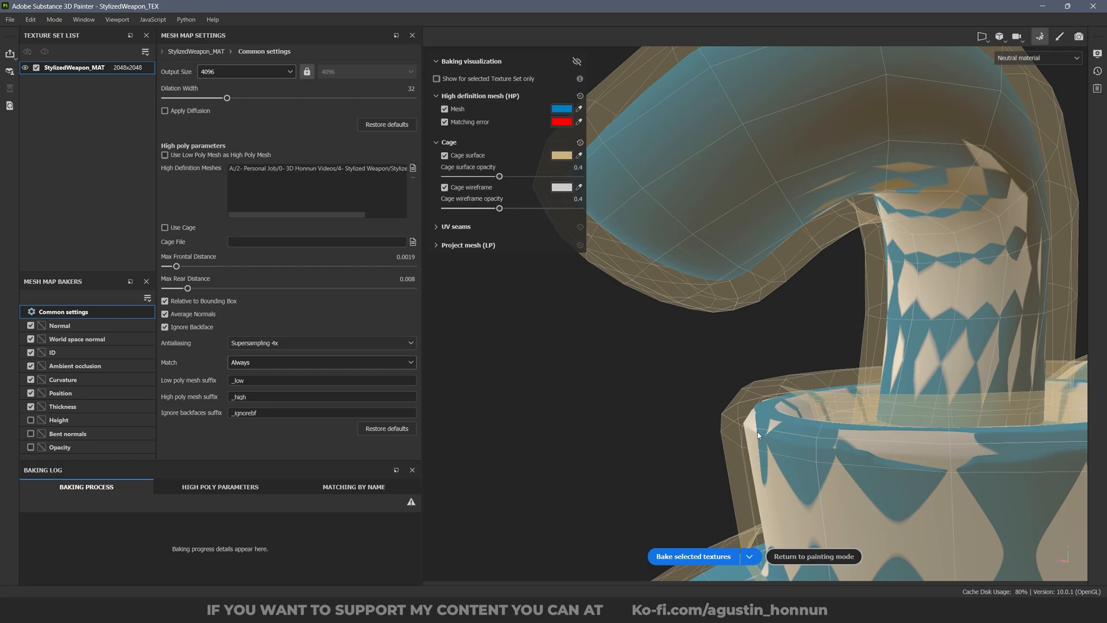
pyautogui.keyDown('alt'); pyautogui.moveTo(736, 474); pyautogui.dragTo(734, 430); pyautogui.keyUp('alt')
pyautogui.keyDown('alt'); pyautogui.moveTo(734, 430); pyautogui.dragTo(687, 369, button='right'); pyautogui.keyUp('alt')
pyautogui.keyDown('alt'); pyautogui.moveTo(686, 369); pyautogui.dragTo(620, 326, button='middle'); pyautogui.keyUp('alt')
# Examine the cage around the sight's ring and cross, the trigger and the trigger guard for intersections.
pyautogui.keyDown('alt'); pyautogui.moveTo(888, 351); pyautogui.dragTo(759, 373); pyautogui.keyUp('alt')
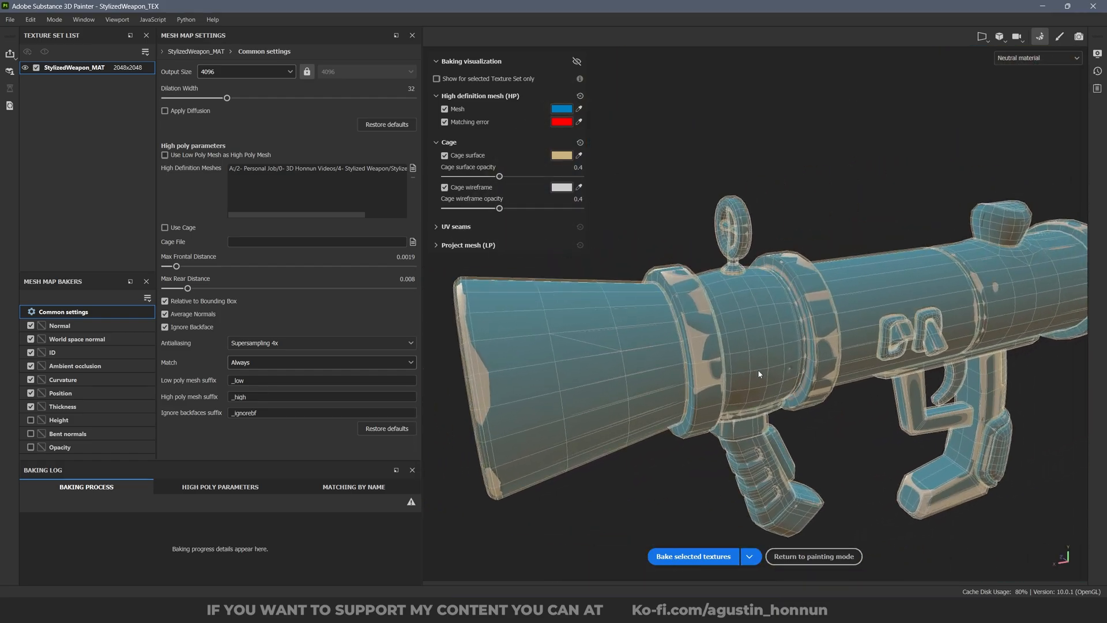
pyautogui.keyDown('alt'); pyautogui.moveTo(759, 373); pyautogui.dragTo(807, 404, button='right'); pyautogui.keyUp('alt')
pyautogui.keyDown('alt'); pyautogui.moveTo(720, 265); pyautogui.dragTo(855, 254); pyautogui.keyUp('alt')
pyautogui.keyDown('alt'); pyautogui.moveTo(855, 255); pyautogui.dragTo(897, 285, button='right'); pyautogui.keyUp('alt')
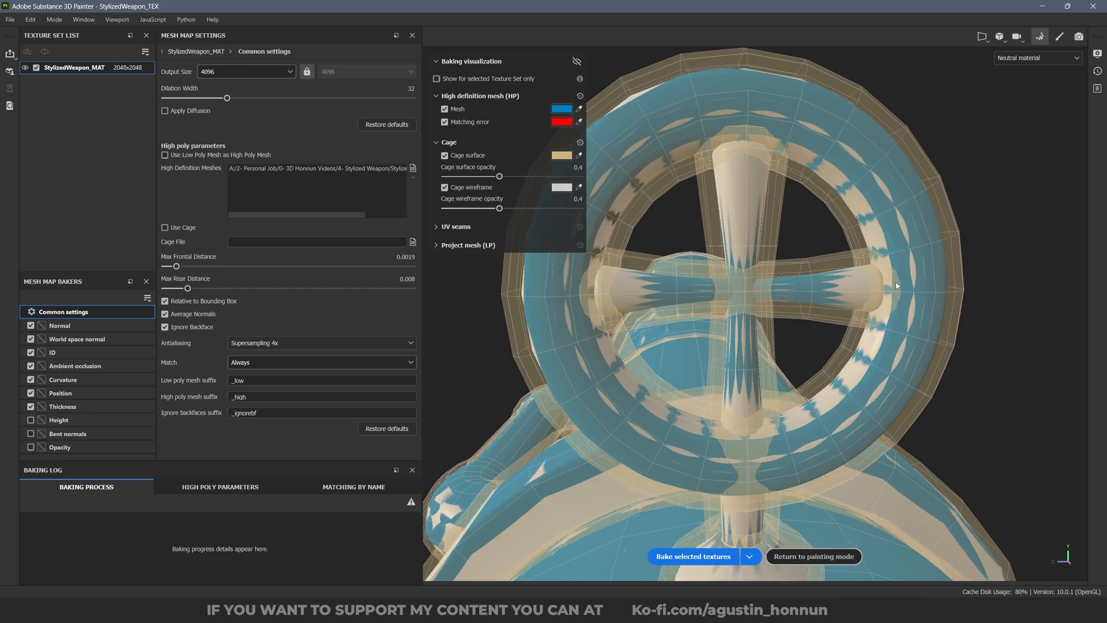
pyautogui.keyDown('alt'); pyautogui.moveTo(600, 265); pyautogui.dragTo(810, 365); pyautogui.keyUp('alt')
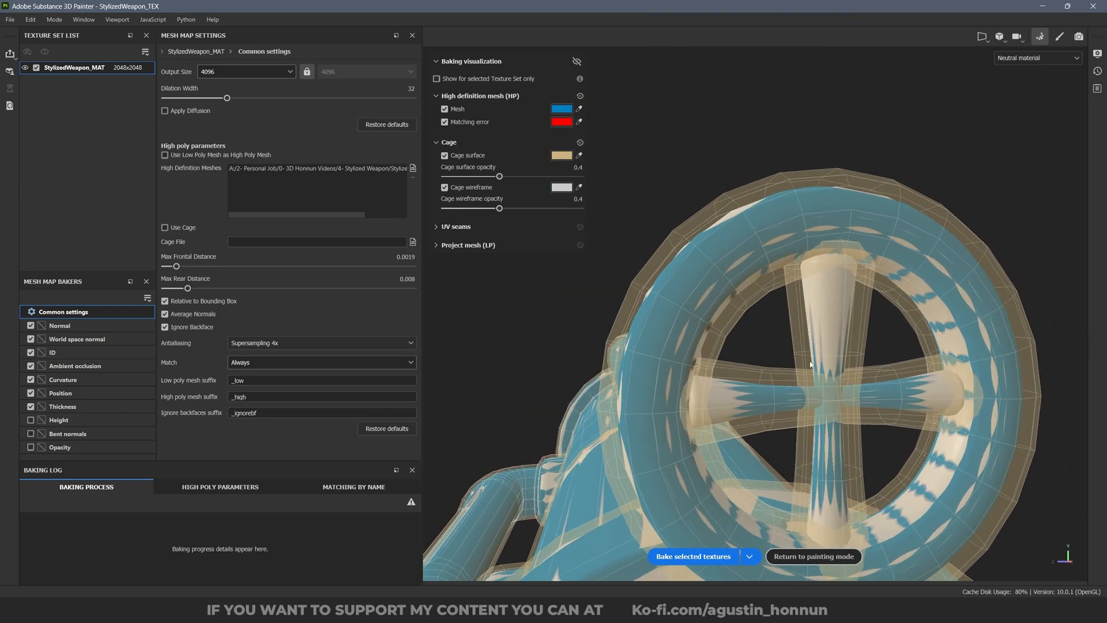
pyautogui.keyDown('alt'); pyautogui.moveTo(820, 438); pyautogui.dragTo(796, 243); pyautogui.keyUp('alt')
pyautogui.keyDown('alt'); pyautogui.moveTo(796, 242); pyautogui.dragTo(767, 141, button='middle'); pyautogui.keyUp('alt')
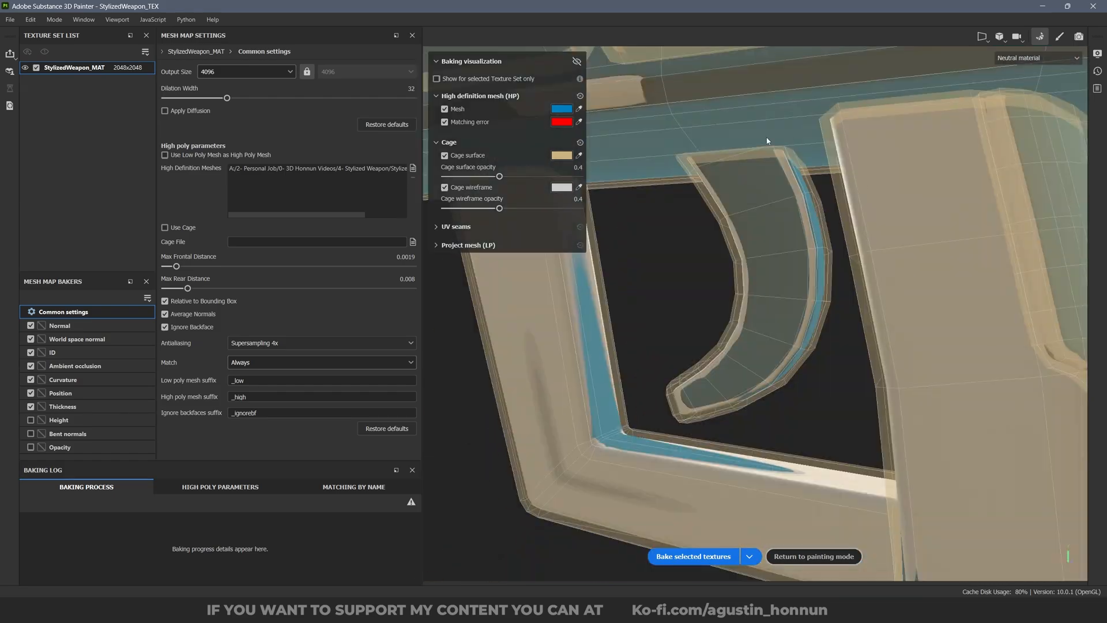
pyautogui.keyDown('alt'); pyautogui.moveTo(645, 350); pyautogui.dragTo(628, 293); pyautogui.keyUp('alt')
pyautogui.keyDown('alt'); pyautogui.moveTo(759, 275); pyautogui.dragTo(657, 376); pyautogui.keyUp('alt')
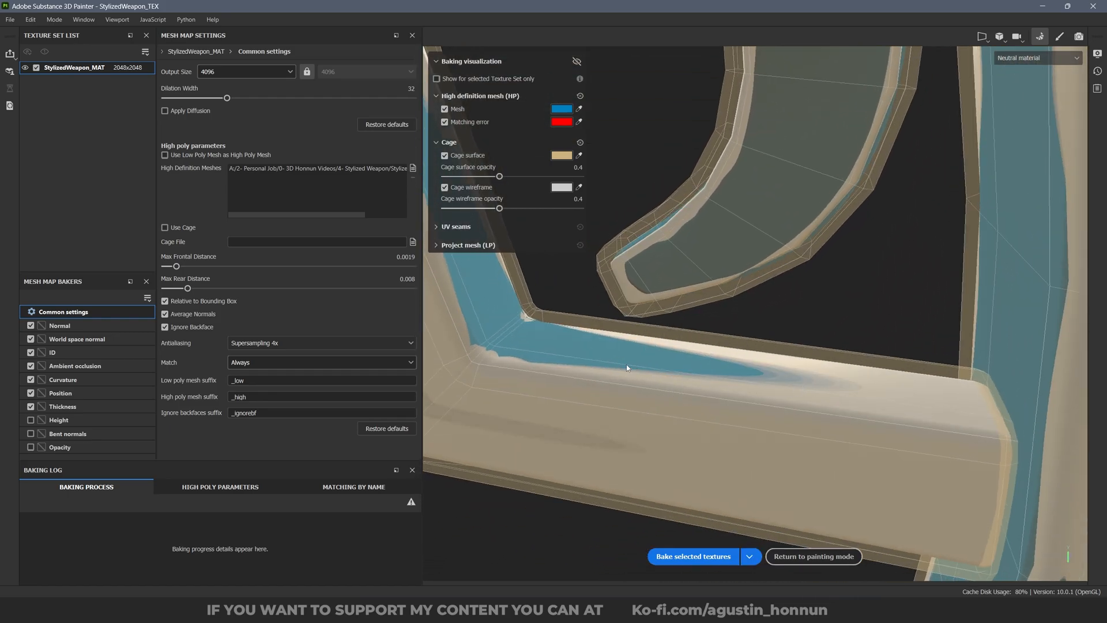
# Leave only the Normal map selected for baking and raise the Max Frontal Distance to 0.0156 so the cages overlap.
pyautogui.click(35, 326)
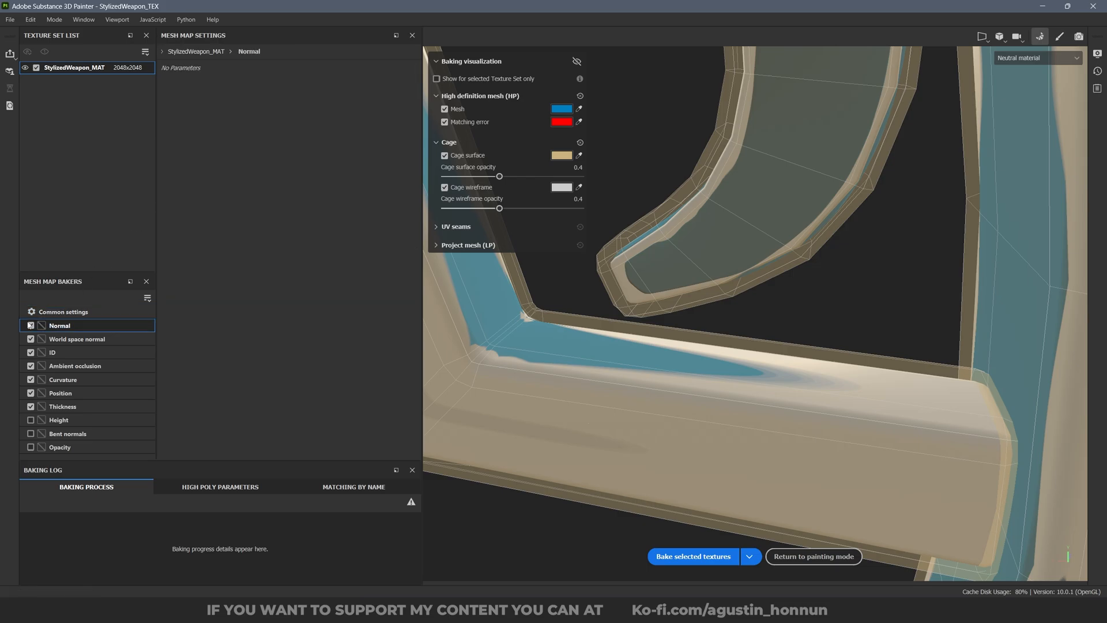
pyautogui.keyDown('alt'); pyautogui.click(31, 325); pyautogui.keyUp('alt')
pyautogui.click(69, 312)
pyautogui.moveTo(175, 270); pyautogui.dragTo(197, 269)
pyautogui.keyDown('alt'); pyautogui.moveTo(605, 317); pyautogui.dragTo(625, 345); pyautogui.keyUp('alt')
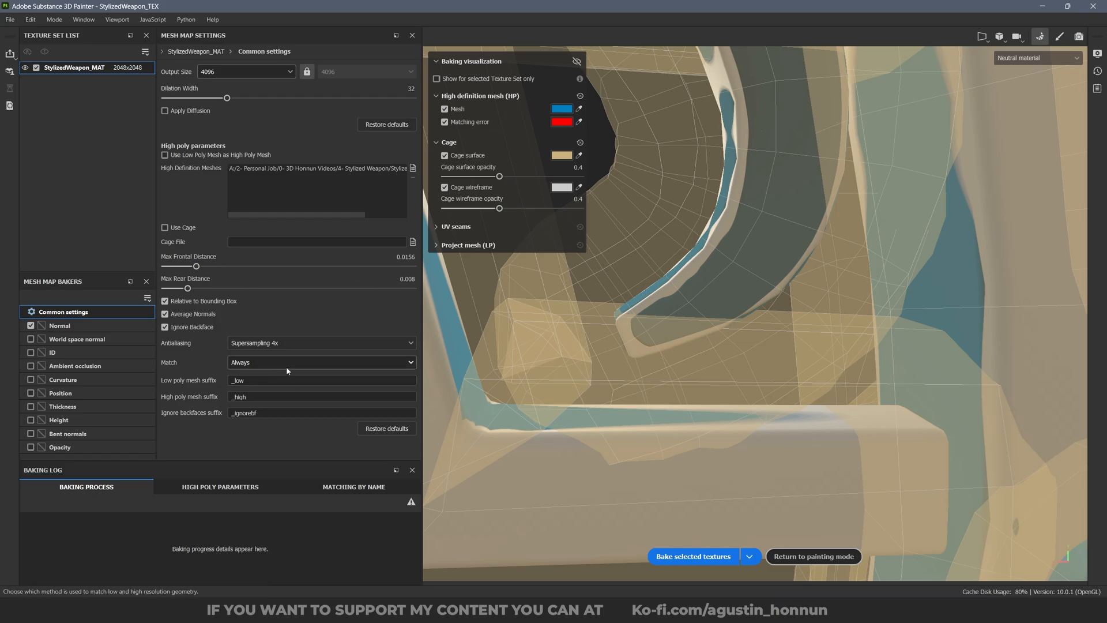
# Keep matching on Always, set the output size to 2048 and bake the normal map.
pyautogui.click(234, 364)
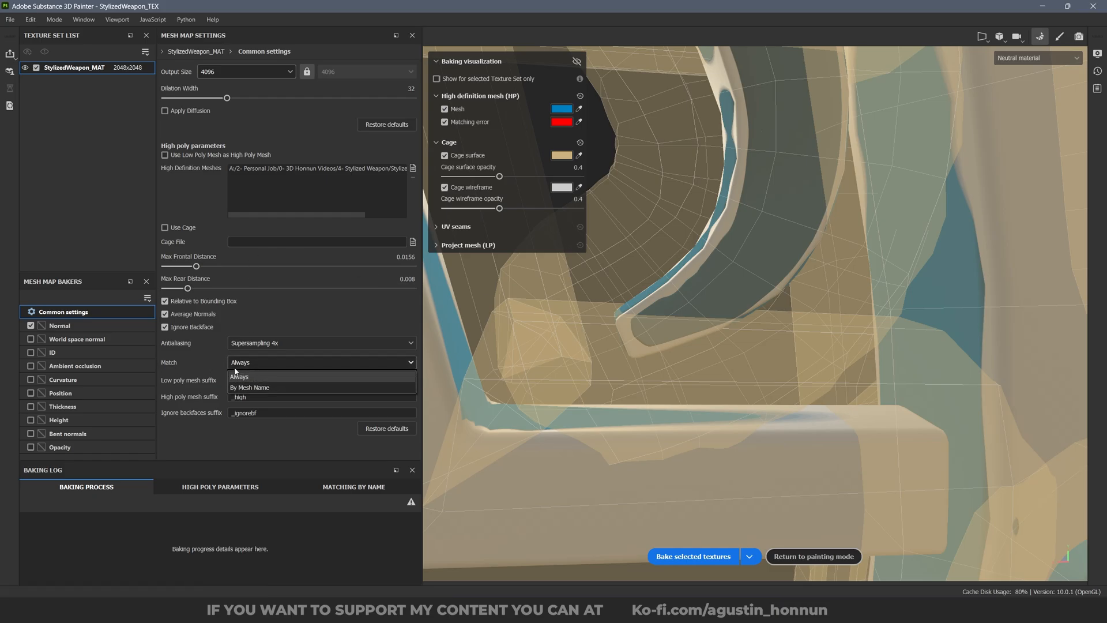
pyautogui.click(241, 377)
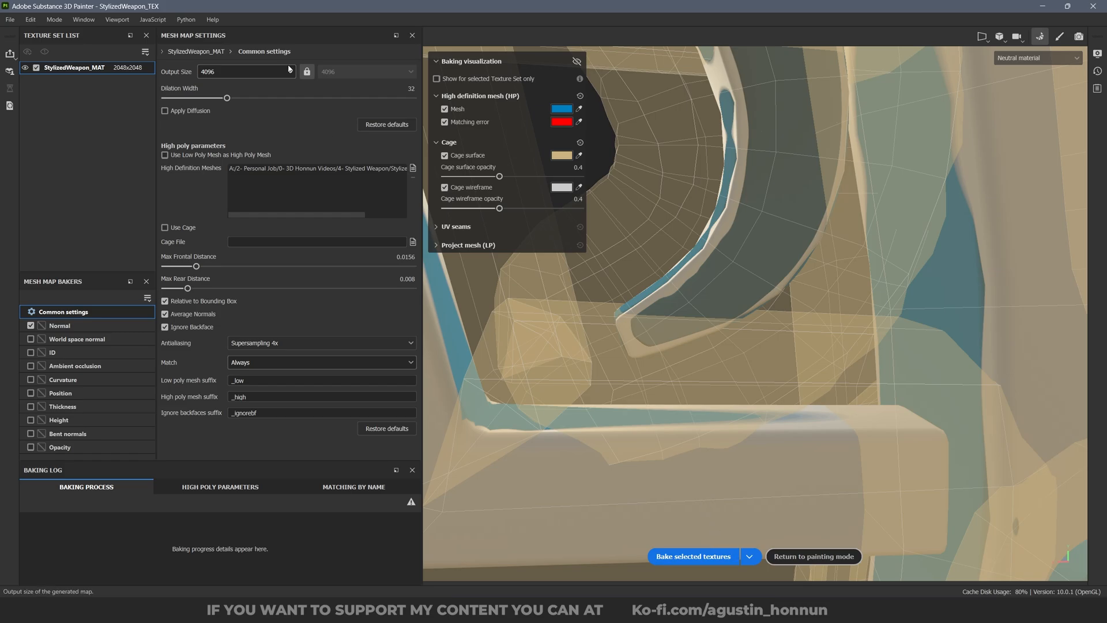
pyautogui.click(240, 72)
pyautogui.click(219, 151)
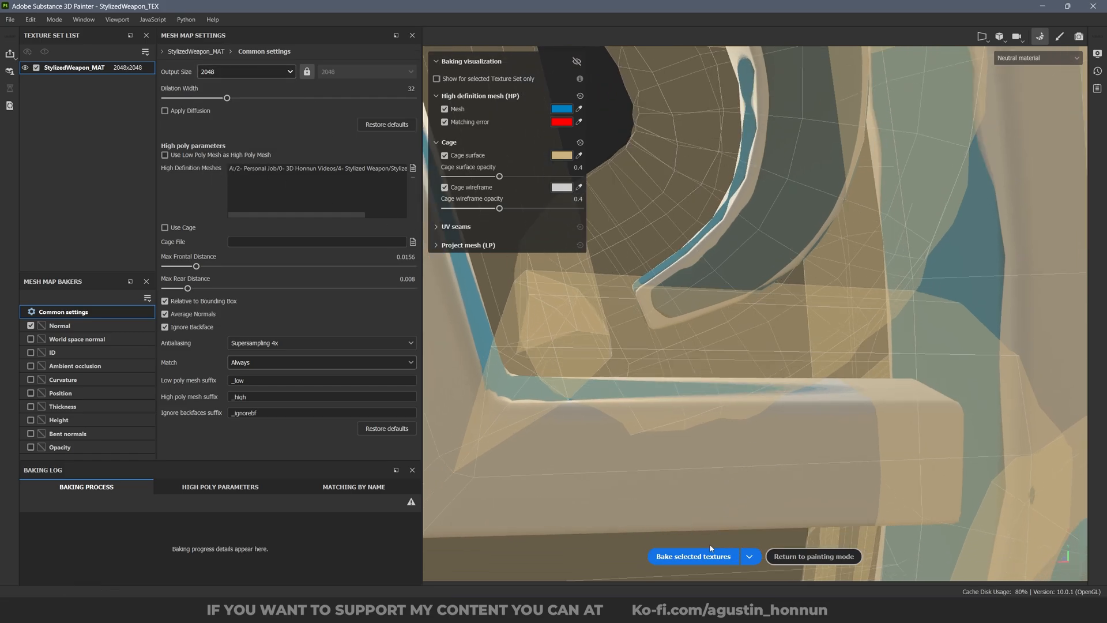
pyautogui.click(706, 555)
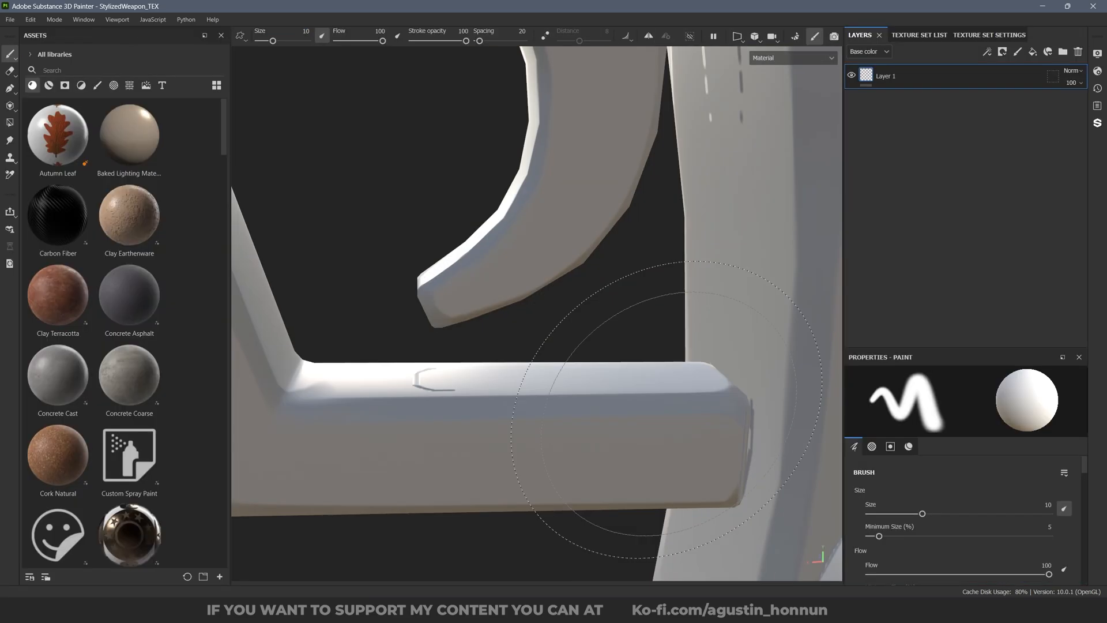
# Examine the baked normals on the trigger, trigger guard and nearby grip from several angles for projection artifacts.
pyautogui.moveTo(605, 383)
pyautogui.keyDown('alt'); pyautogui.mouseDown()
pyautogui.moveTo(470, 388)
pyautogui.moveTo(525, 415)
pyautogui.moveTo(545, 388)
pyautogui.moveTo(536, 271)
pyautogui.moveTo(580, 264)
pyautogui.mouseUp(); pyautogui.keyUp('alt')
pyautogui.moveTo(579, 264)
pyautogui.keyDown('shift'); pyautogui.mouseDown(button='right')
pyautogui.moveTo(489, 270)
pyautogui.moveTo(378, 250)
pyautogui.mouseUp(button='right'); pyautogui.keyUp('shift')
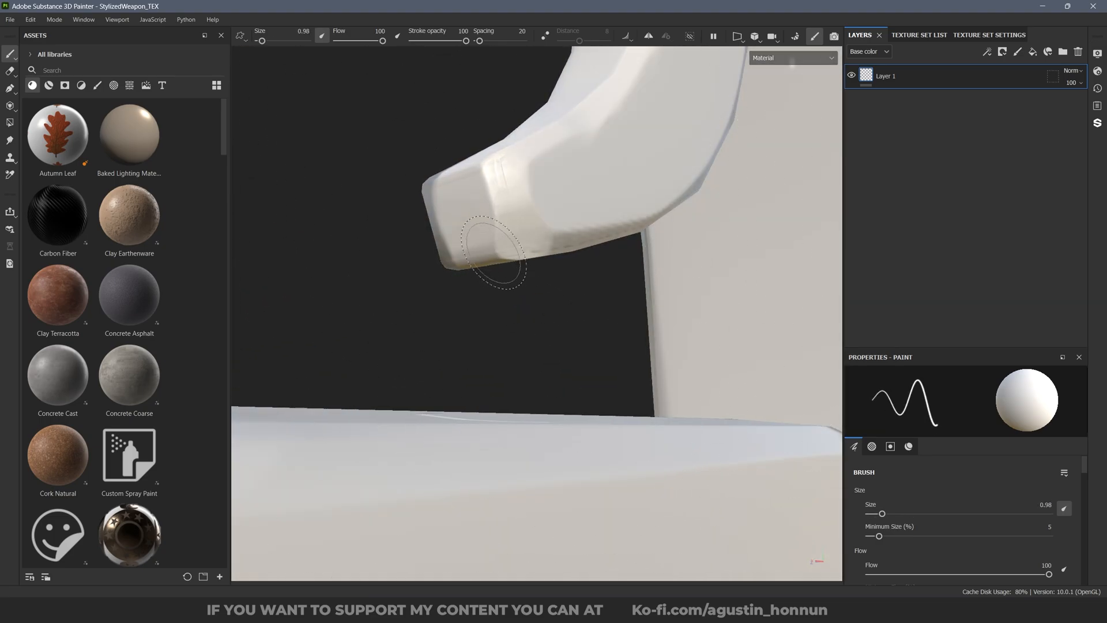
pyautogui.keyDown('ctrl'); pyautogui.moveTo(494, 252); pyautogui.dragTo(503, 252, button='right'); pyautogui.keyUp('ctrl')
pyautogui.moveTo(503, 252)
pyautogui.keyDown('alt'); pyautogui.mouseDown()
pyautogui.moveTo(553, 328)
pyautogui.moveTo(536, 344)
pyautogui.moveTo(573, 359)
pyautogui.moveTo(485, 395)
pyautogui.mouseUp(); pyautogui.keyUp('alt')
pyautogui.scroll(3, 536, 345)
pyautogui.moveTo(588, 301)
pyautogui.keyDown('alt'); pyautogui.mouseDown()
pyautogui.moveTo(442, 351)
pyautogui.moveTo(525, 303)
pyautogui.moveTo(593, 323)
pyautogui.moveTo(613, 347)
pyautogui.moveTo(385, 294)
pyautogui.moveTo(578, 344)
pyautogui.moveTo(536, 346)
pyautogui.moveTo(561, 354)
pyautogui.mouseUp(); pyautogui.keyUp('alt')
pyautogui.scroll(-5, 680, 357)
pyautogui.moveTo(681, 356)
pyautogui.keyDown('alt'); pyautogui.mouseDown()
pyautogui.moveTo(598, 306)
pyautogui.moveTo(588, 343)
pyautogui.moveTo(588, 314)
pyautogui.moveTo(536, 297)
pyautogui.moveTo(585, 323)
pyautogui.mouseUp(); pyautogui.keyUp('alt')
pyautogui.scroll(-4, 588, 312)
pyautogui.keyDown('alt'); pyautogui.moveTo(594, 328); pyautogui.dragTo(596, 368, button='middle'); pyautogui.keyUp('alt')
pyautogui.scroll(6, 600, 368)
pyautogui.moveTo(600, 368)
pyautogui.keyDown('alt'); pyautogui.mouseDown()
pyautogui.moveTo(701, 433)
pyautogui.moveTo(617, 346)
pyautogui.moveTo(613, 325)
pyautogui.mouseUp(); pyautogui.keyUp('alt')
pyautogui.scroll(-5, 617, 287)
# Examine the baked normals on the barrel's upper knob, the handled end cap and the crosshair sight for projection artifacts.
pyautogui.keyDown('alt'); pyautogui.moveTo(618, 287); pyautogui.dragTo(562, 236); pyautogui.keyUp('alt')
pyautogui.keyDown('alt'); pyautogui.moveTo(562, 236); pyautogui.dragTo(575, 435, button='middle'); pyautogui.keyUp('alt')
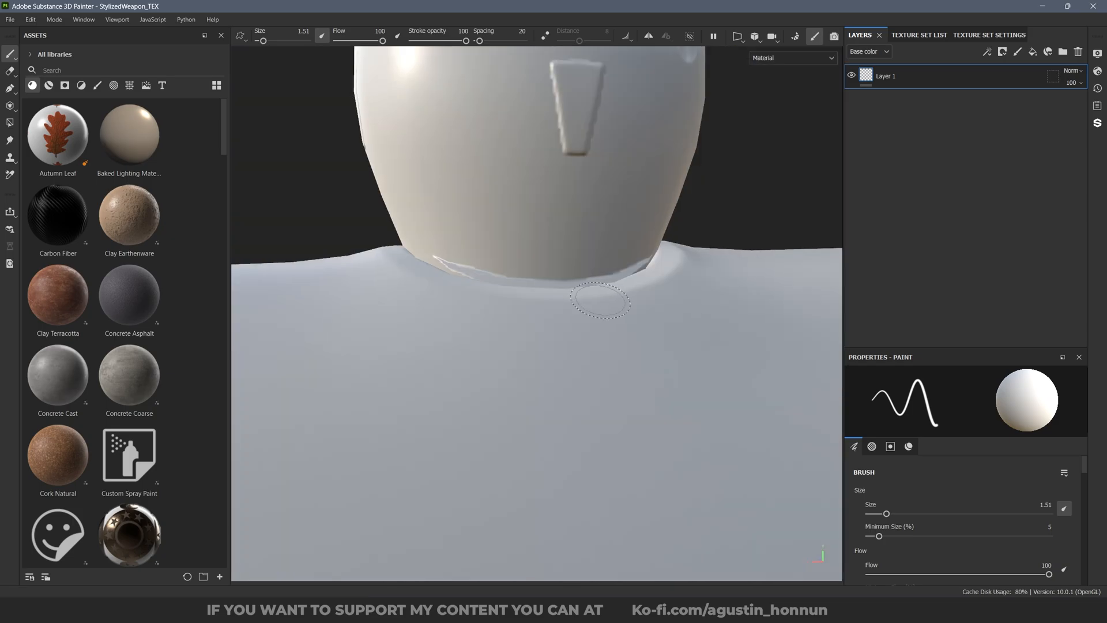
pyautogui.scroll(2, 598, 309)
pyautogui.keyDown('alt'); pyautogui.moveTo(597, 309); pyautogui.dragTo(399, 286); pyautogui.keyUp('alt')
pyautogui.scroll(-2, 625, 305)
pyautogui.scroll(-5, 399, 286)
pyautogui.keyDown('alt'); pyautogui.moveTo(648, 317); pyautogui.dragTo(432, 314, button='middle'); pyautogui.keyUp('alt')
pyautogui.scroll(6, 577, 314)
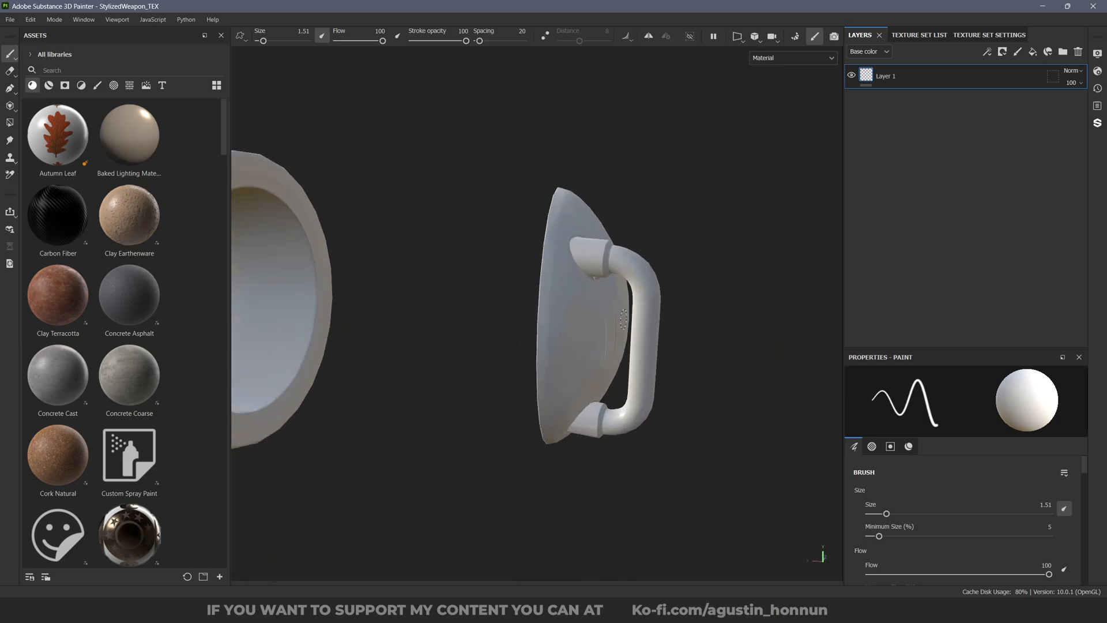
pyautogui.keyDown('alt'); pyautogui.moveTo(577, 314); pyautogui.dragTo(611, 317); pyautogui.keyUp('alt')
pyautogui.keyDown('shift'); pyautogui.moveTo(611, 317); pyautogui.dragTo(579, 318, button='right'); pyautogui.keyUp('shift')
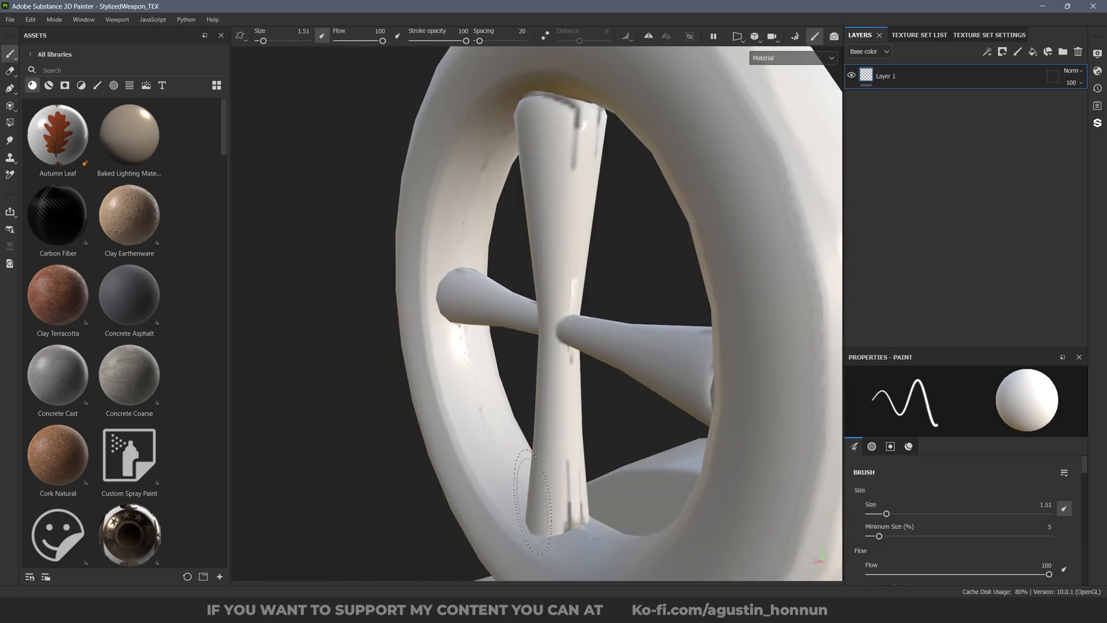
pyautogui.scroll(-6, 610, 220)
pyautogui.keyDown('alt'); pyautogui.moveTo(611, 231); pyautogui.dragTo(437, 317); pyautogui.keyUp('alt')
pyautogui.scroll(-5, 438, 316)
pyautogui.keyDown('alt'); pyautogui.moveTo(721, 311); pyautogui.dragTo(577, 323, button='middle'); pyautogui.keyUp('alt')
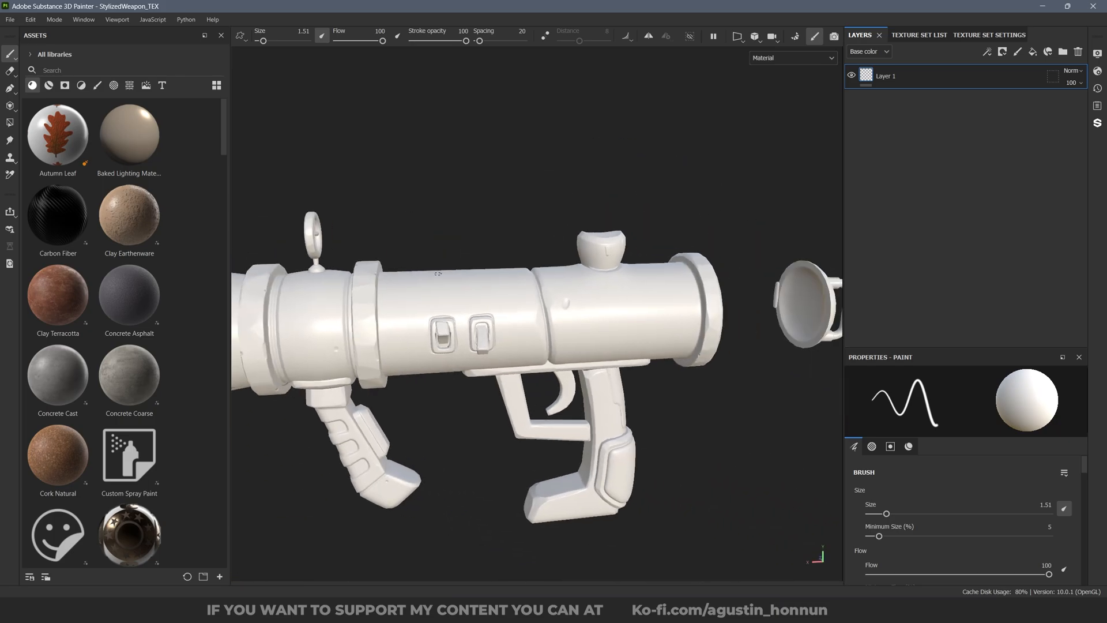
pyautogui.keyDown('alt'); pyautogui.moveTo(582, 341); pyautogui.dragTo(568, 306); pyautogui.keyUp('alt')
pyautogui.scroll(5, 568, 306)
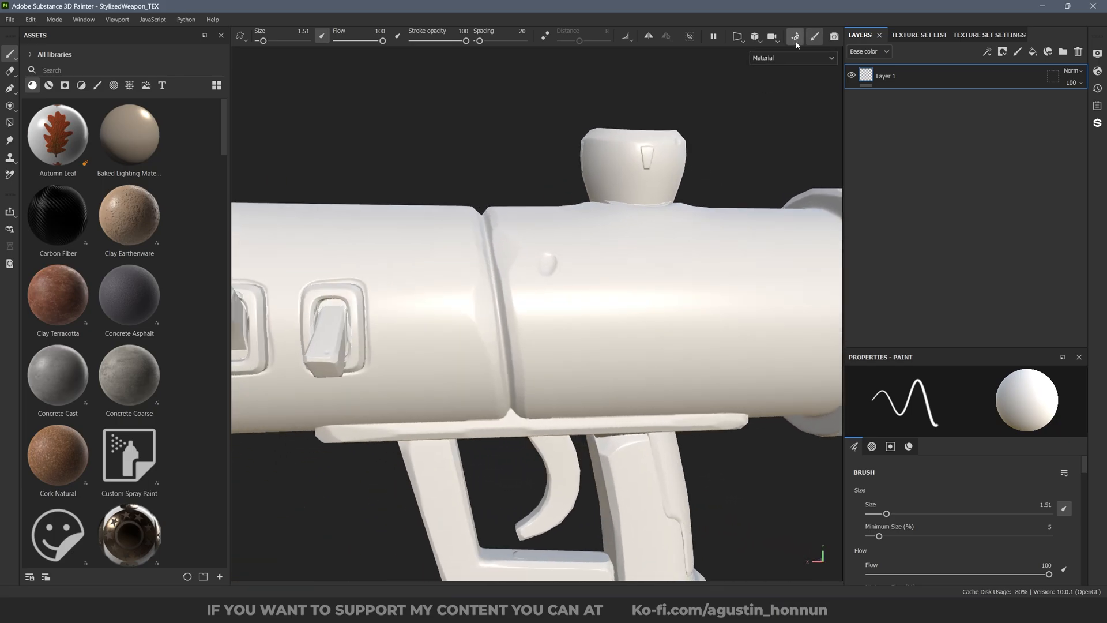
# Return to mesh map baking and set the Match method to By Mesh Name.
pyautogui.click(795, 37)
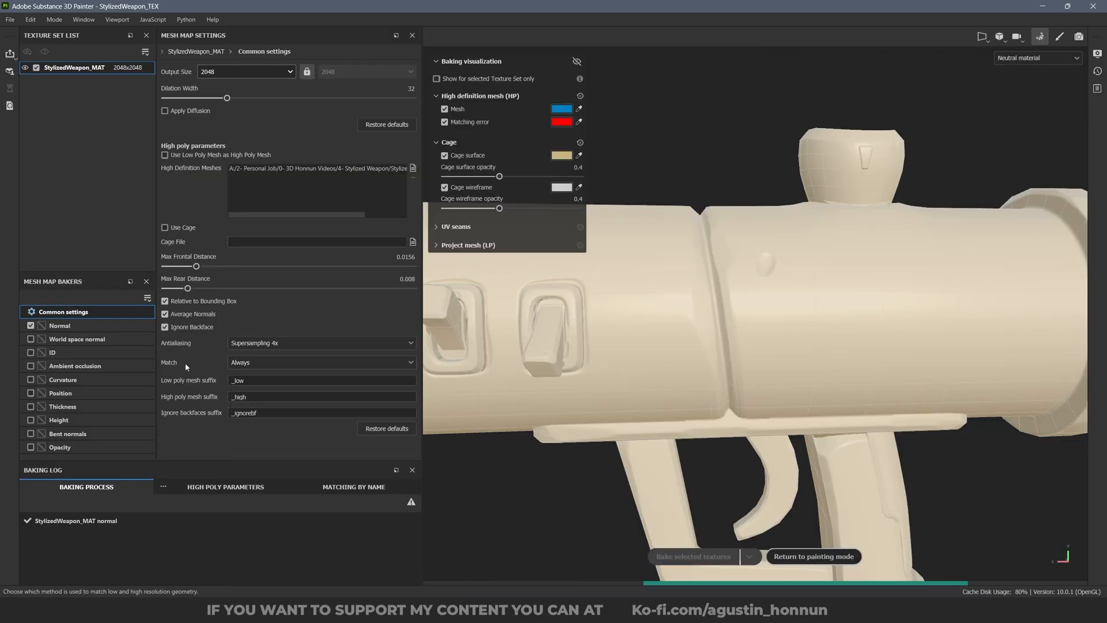
pyautogui.click(246, 363)
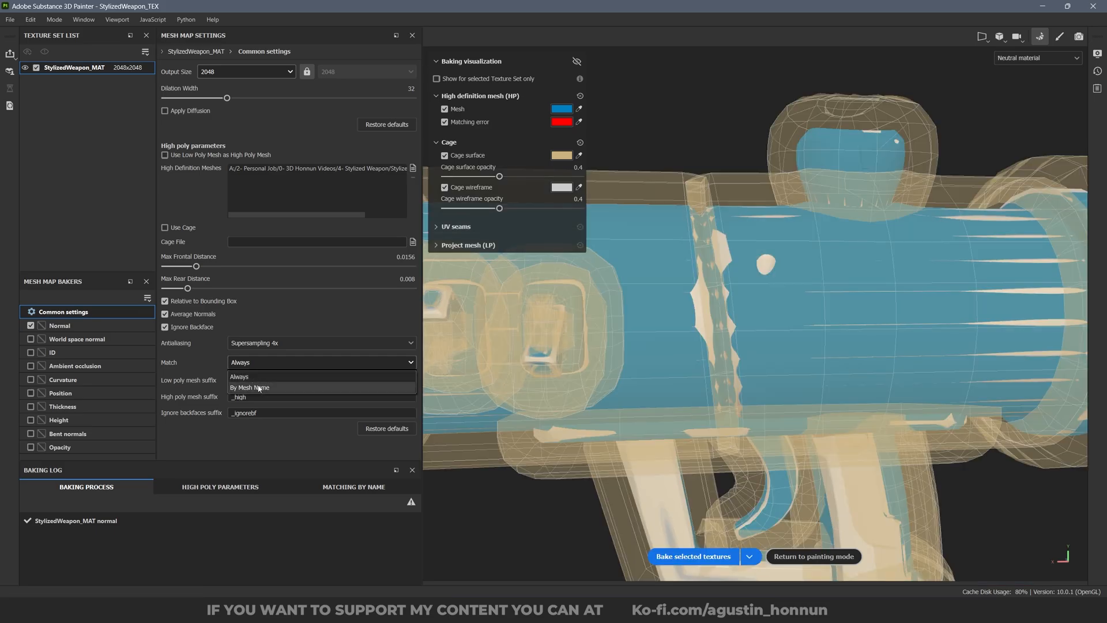
pyautogui.click(259, 388)
# Switch to Blender, isolate the launcher's main barrel from the other parts and select all the meshes left visible.
pyautogui.hotkey('alt', 'Tab')
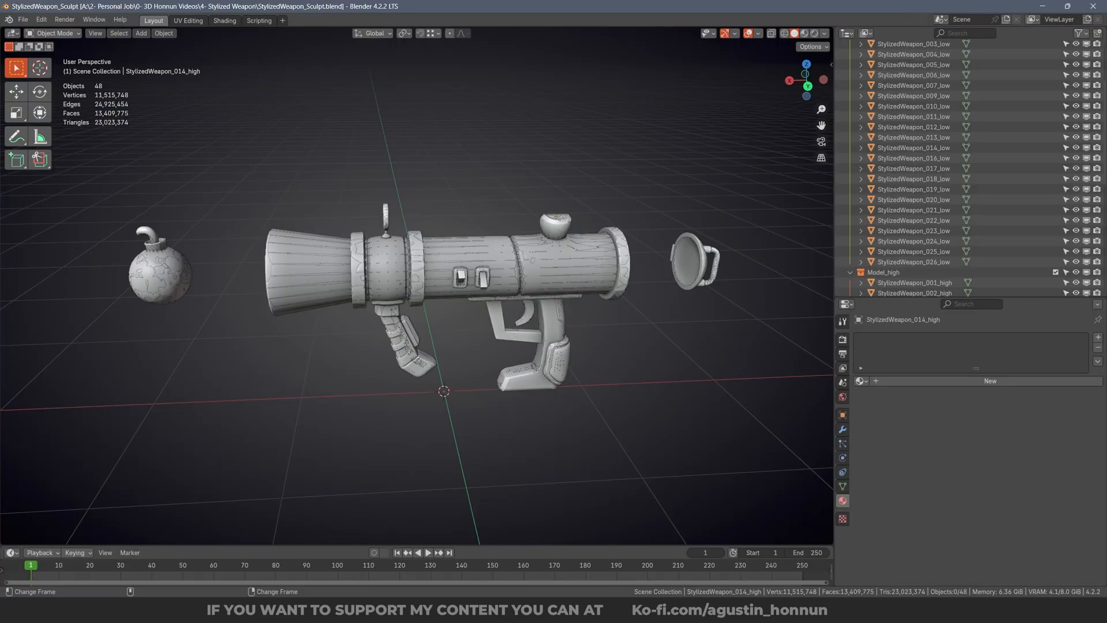
pyautogui.click(526, 252)
pyautogui.scroll(5, 526, 252)
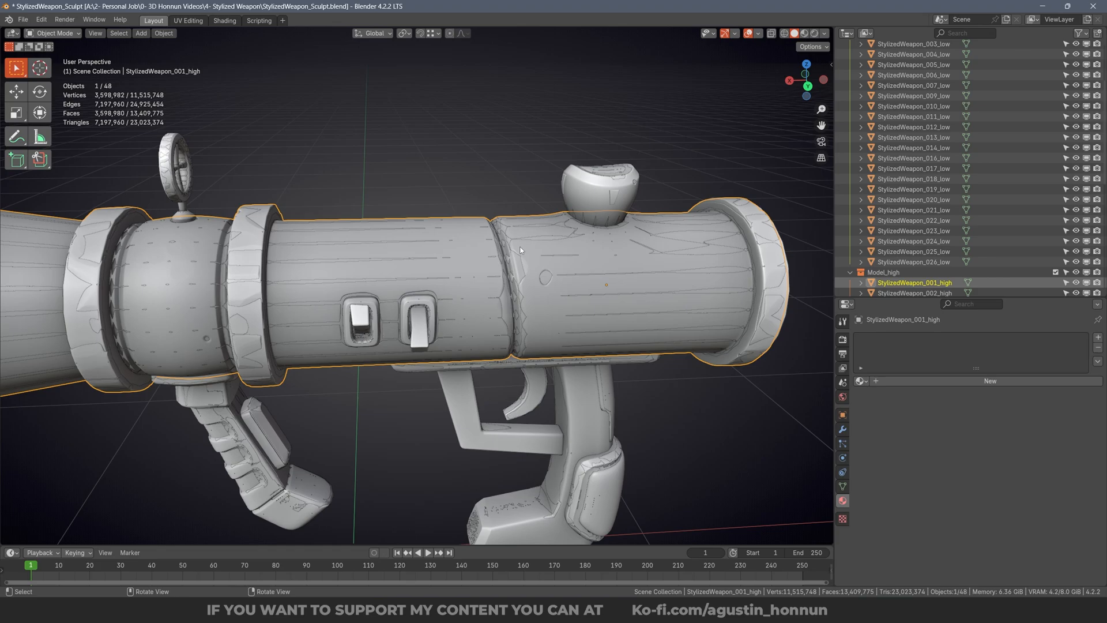
pyautogui.moveTo(509, 174); pyautogui.dragTo(470, 289)
pyautogui.hotkey('shift', 'h')
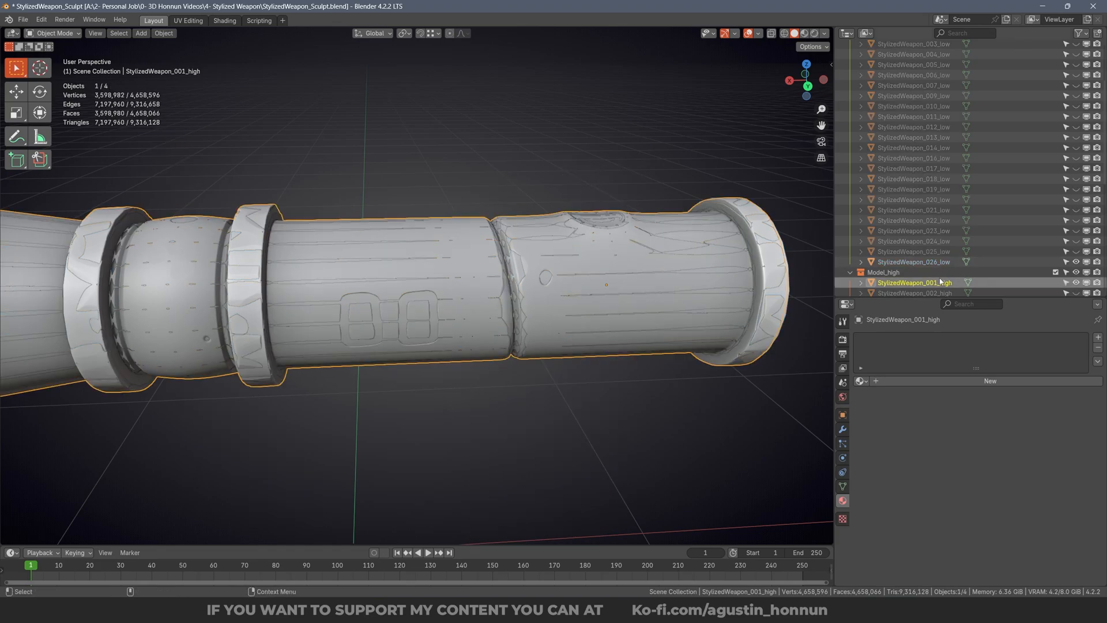
pyautogui.moveTo(553, 152); pyautogui.dragTo(758, 233)
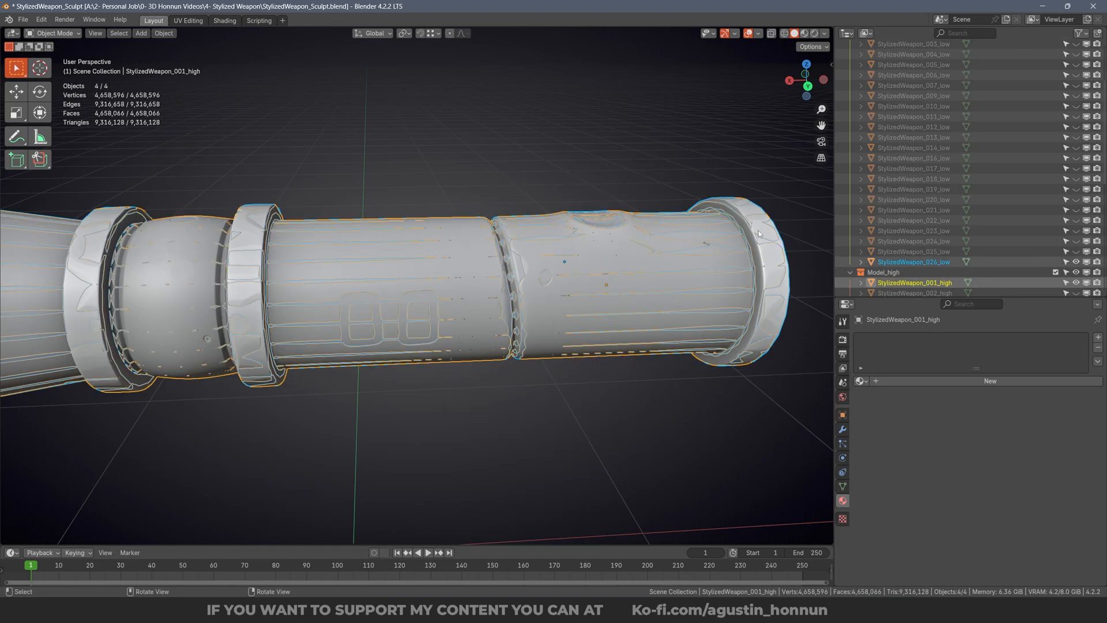
pyautogui.moveTo(610, 315); pyautogui.dragTo(548, 296, button='middle')
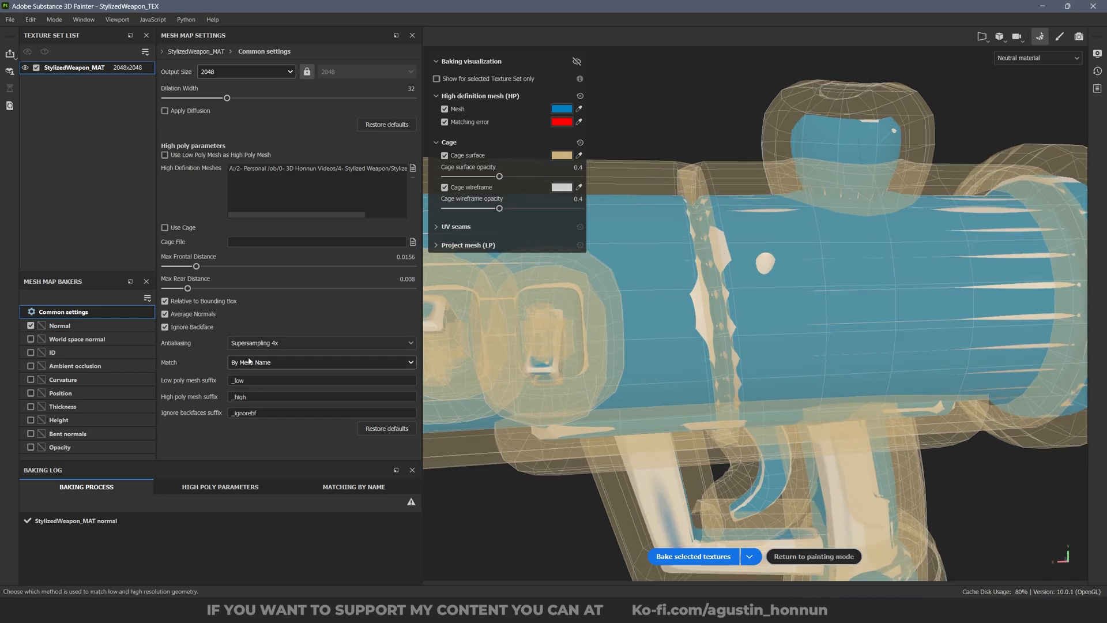
# Keep Match on By Mesh Name in Substance 3D Painter and compare the low and high object names in Blender's outliner.
pyautogui.click(265, 362)
pyautogui.click(267, 388)
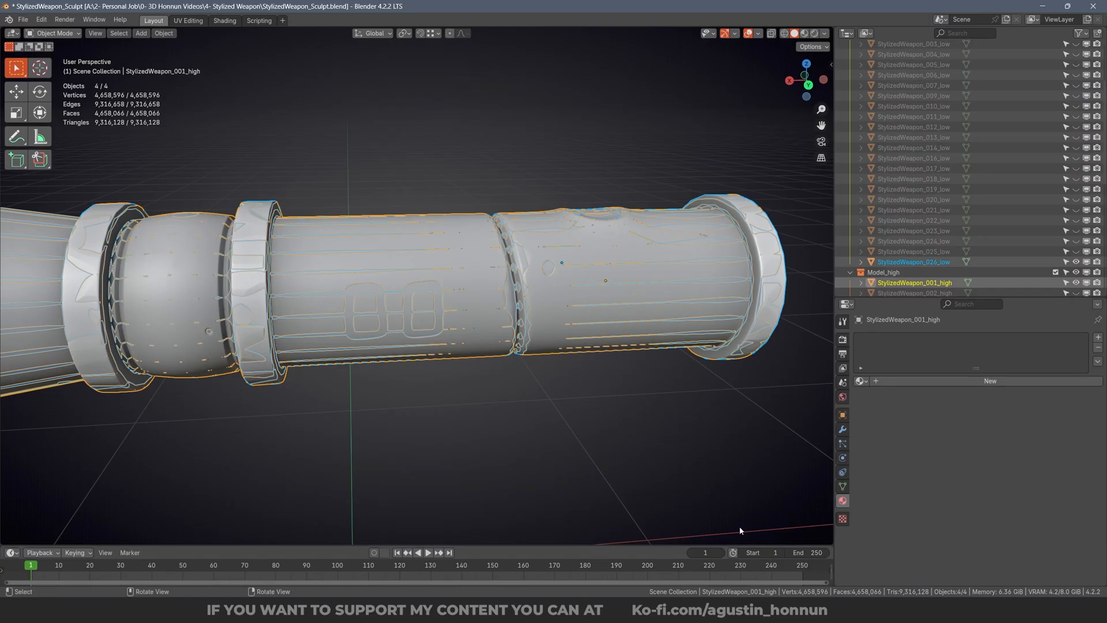
pyautogui.click(949, 130)
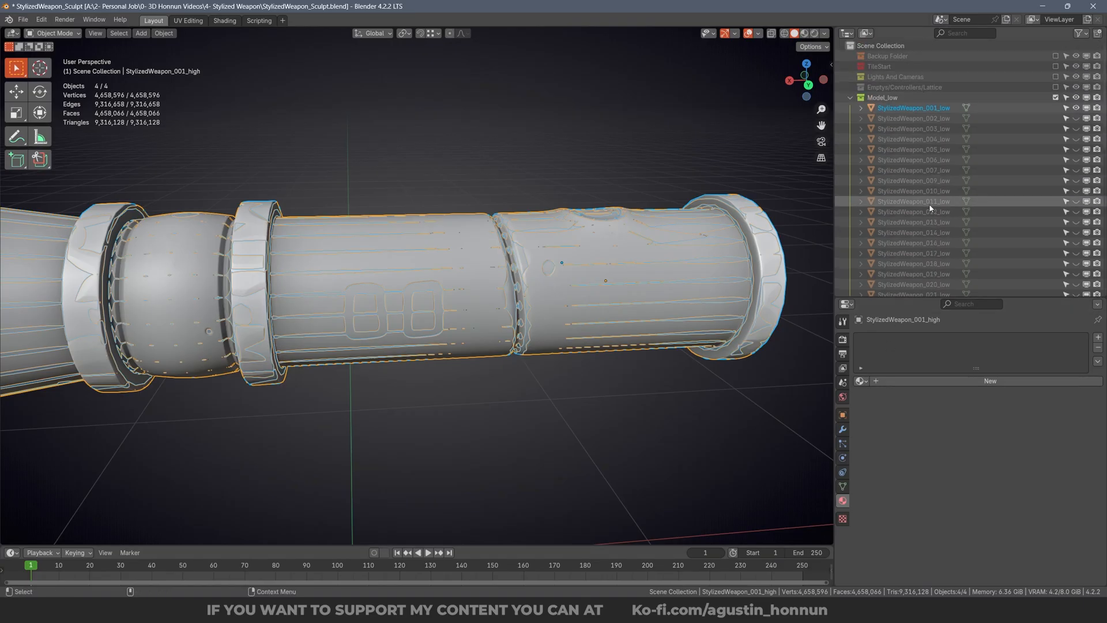
pyautogui.scroll(8, 946, 106)
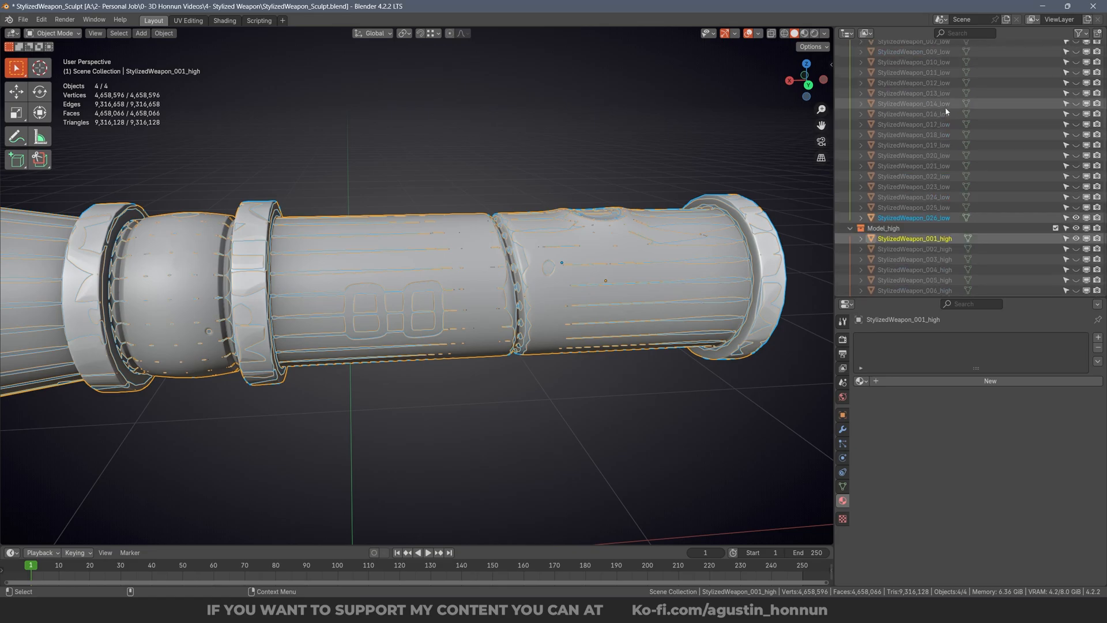
pyautogui.scroll(-5, 922, 262)
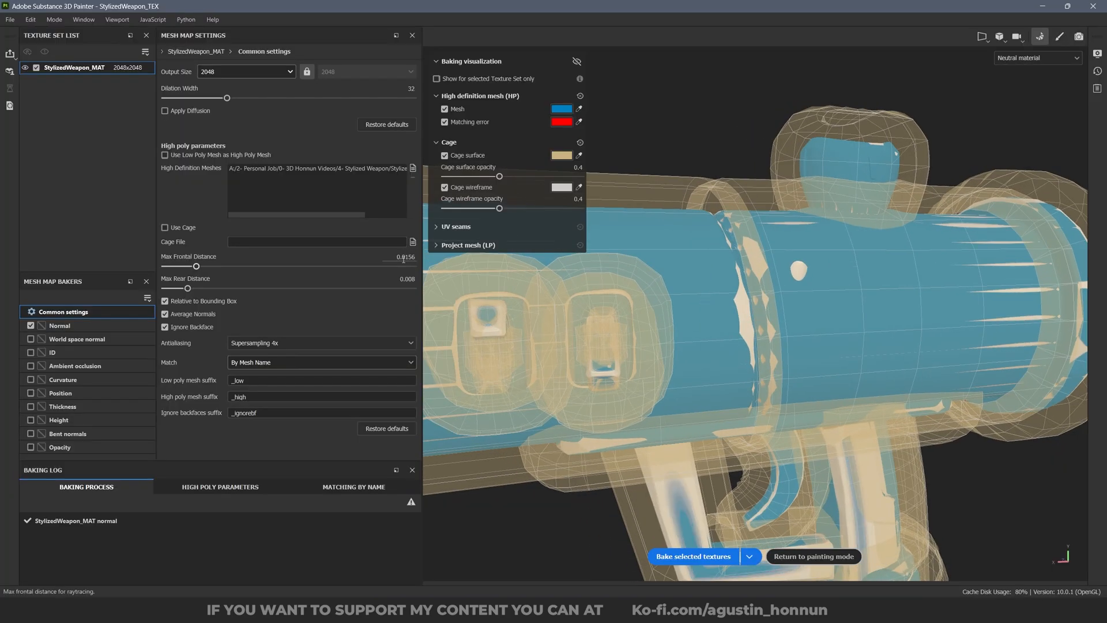
# Set the Max Frontal Distance to 0.0019 and check the low poly and high poly mesh suffixes.
pyautogui.click(348, 256)
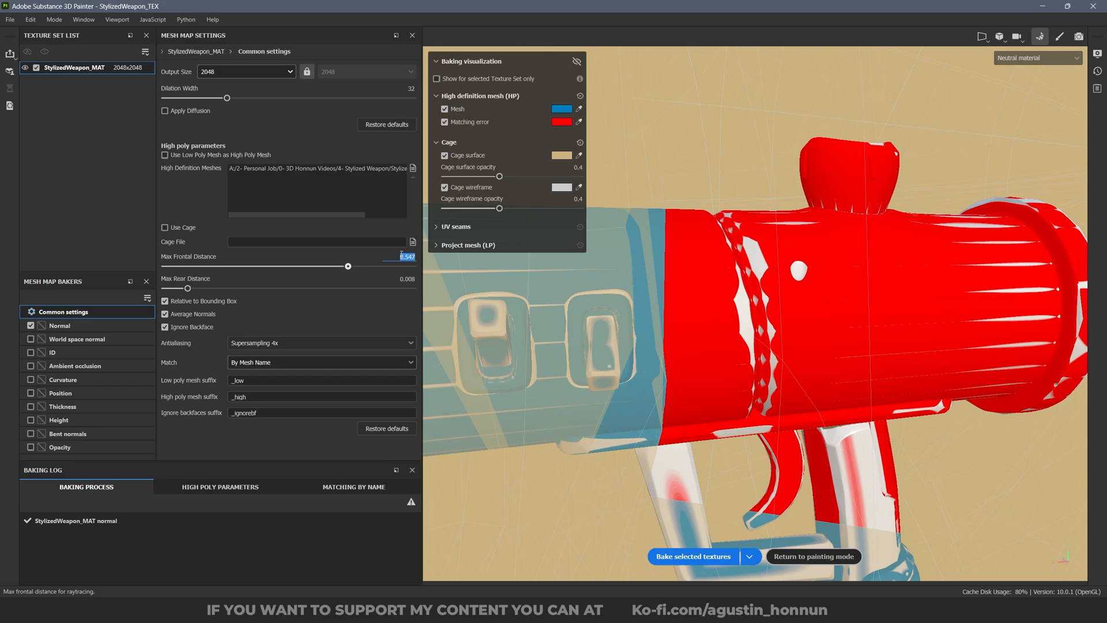
pyautogui.press('Return')
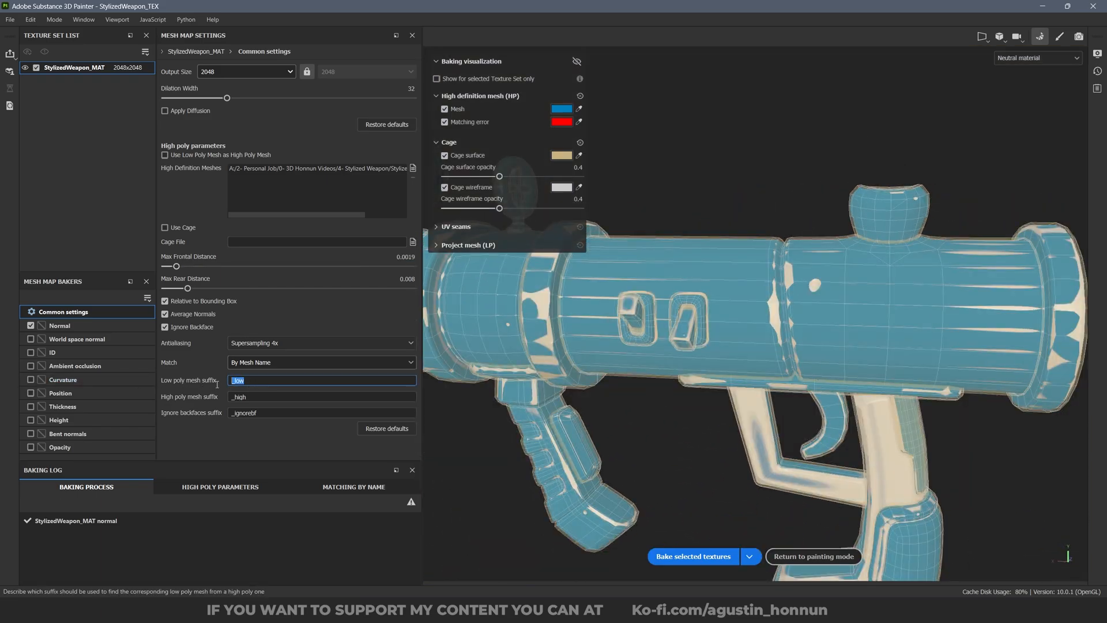
pyautogui.click(242, 381)
pyautogui.click(260, 380)
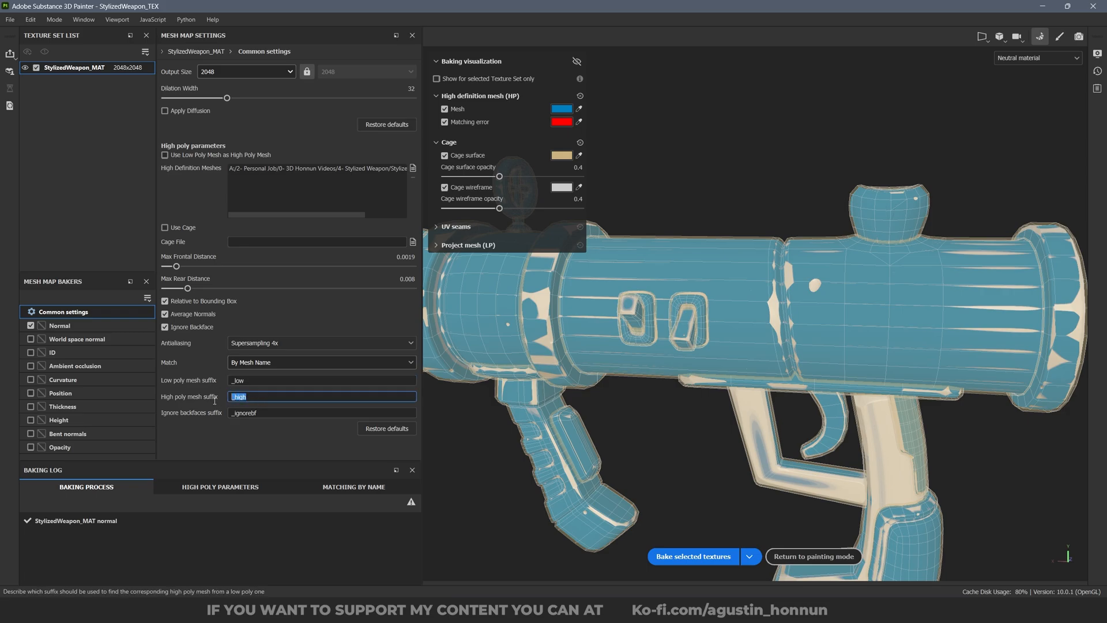
# Switch to Blender and inspect the names of StylizedWeapon_026_high and StylizedWeapon_001_low, leaving both names unedited.
pyautogui.hotkey('alt', 'Tab')
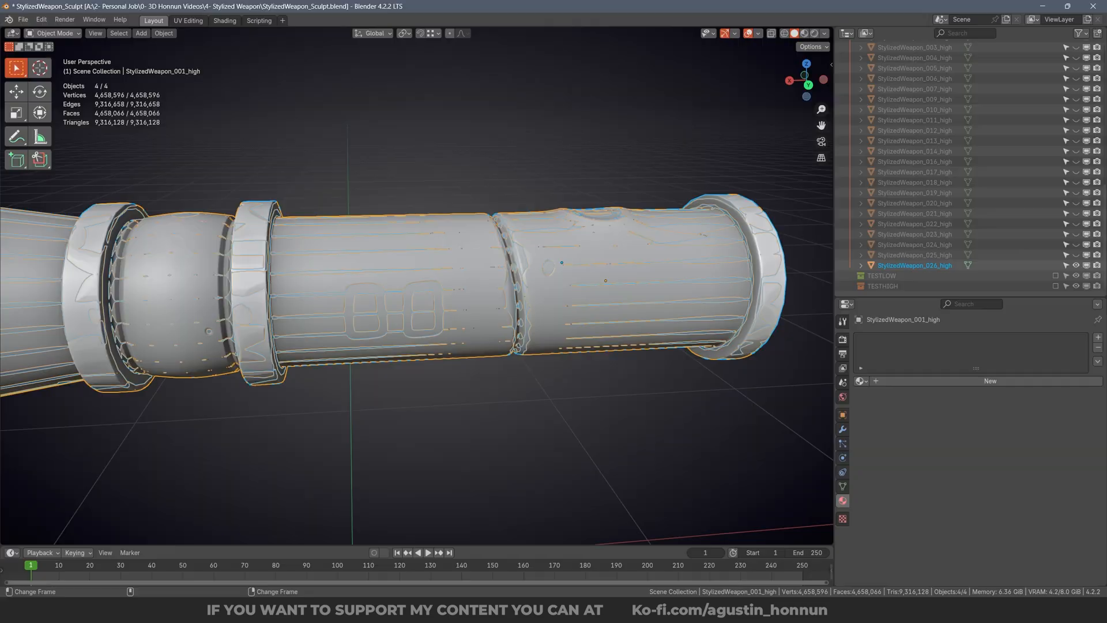
pyautogui.keyDown('alt'); pyautogui.click(699, 241); pyautogui.keyUp('alt')
pyautogui.keyDown('alt'); pyautogui.moveTo(686, 299); pyautogui.dragTo(676, 288); pyautogui.keyUp('alt')
pyautogui.doubleClick(931, 267)
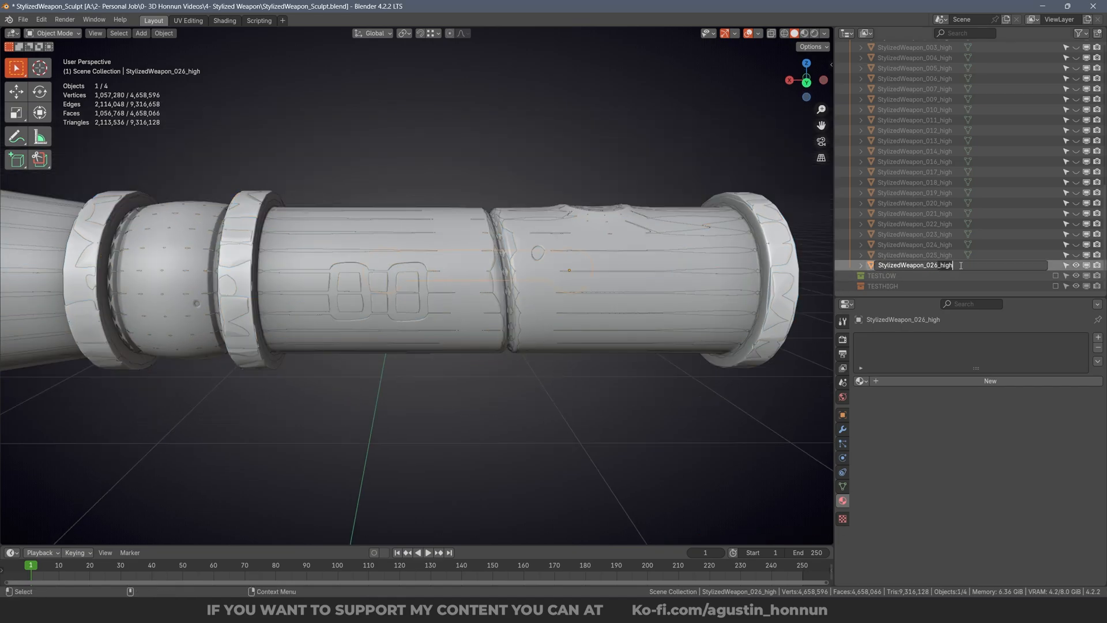
pyautogui.click(937, 209)
pyautogui.scroll(15, 936, 194)
pyautogui.doubleClick(939, 107)
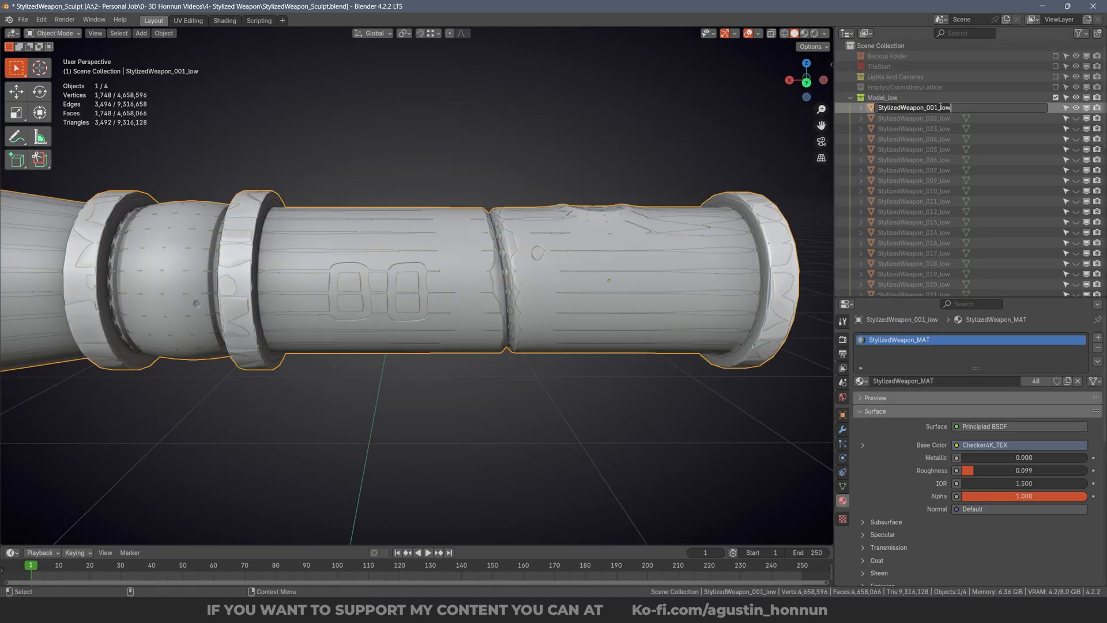
pyautogui.press('Return')
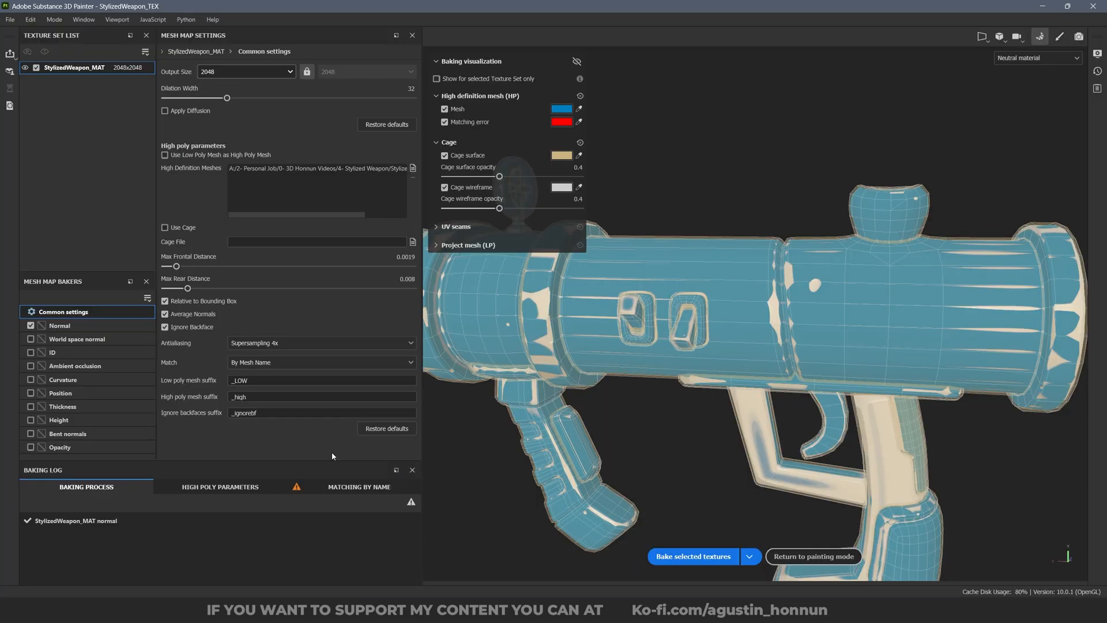
# Try _LOW as the low poly mesh suffix in Substance 3D Painter and review the by-name matching list.
pyautogui.click(346, 486)
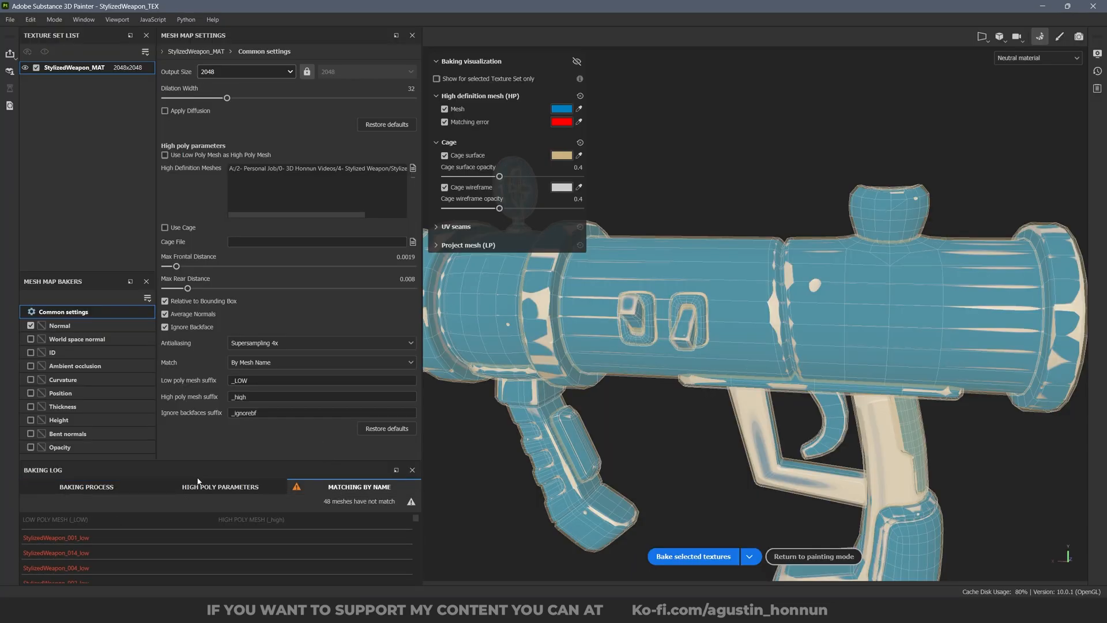
pyautogui.scroll(-5, 99, 542)
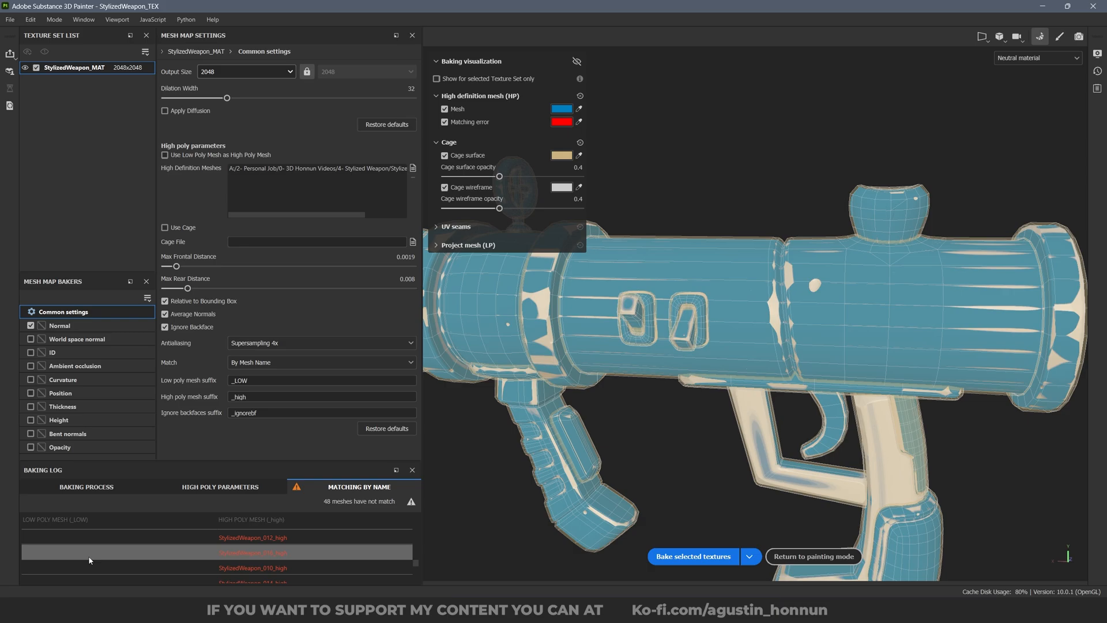
pyautogui.scroll(5, 290, 535)
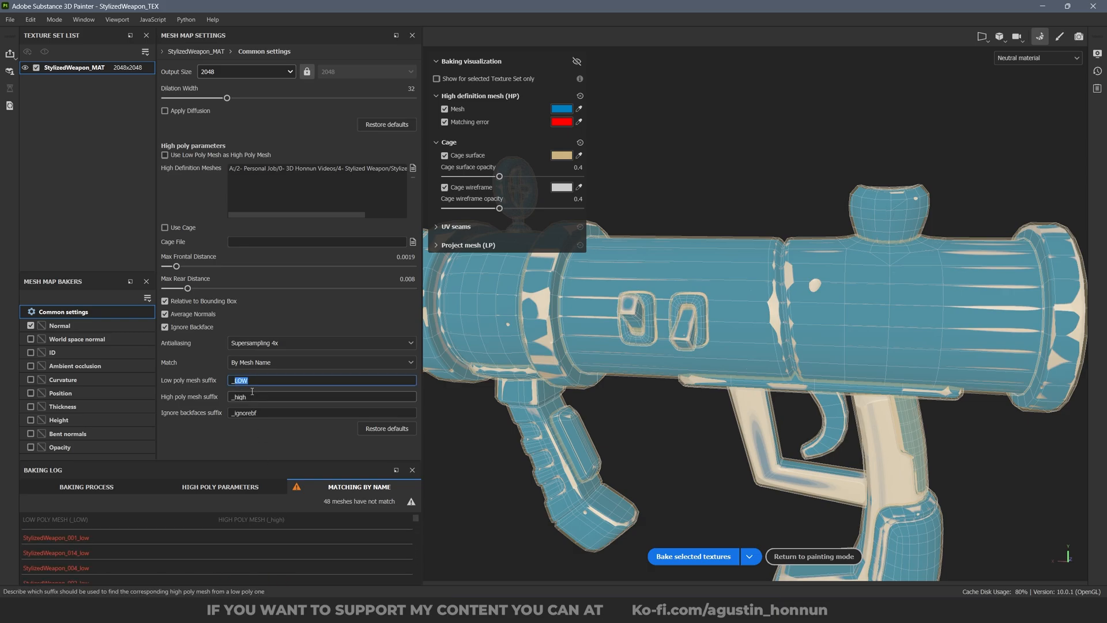
# Set the low poly mesh suffix to _low and review the low and high mesh pairs in the by-name matching list.
pyautogui.press('BackSpace')
pyautogui.press('BackSpace')
pyautogui.press('BackSpace')
pyautogui.write('low')
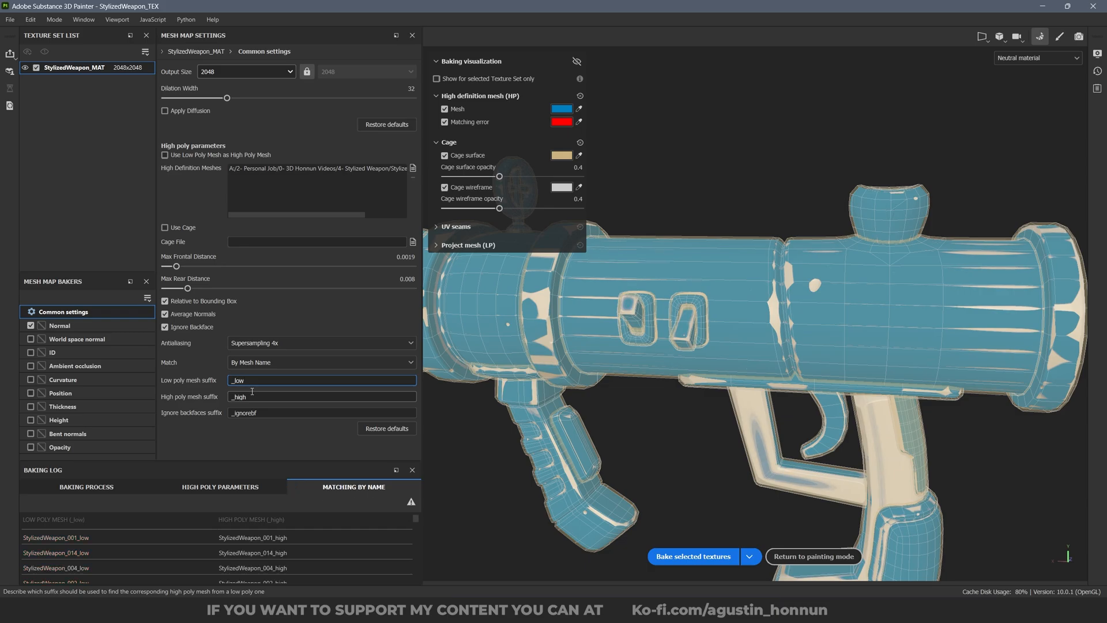
pyautogui.click(267, 442)
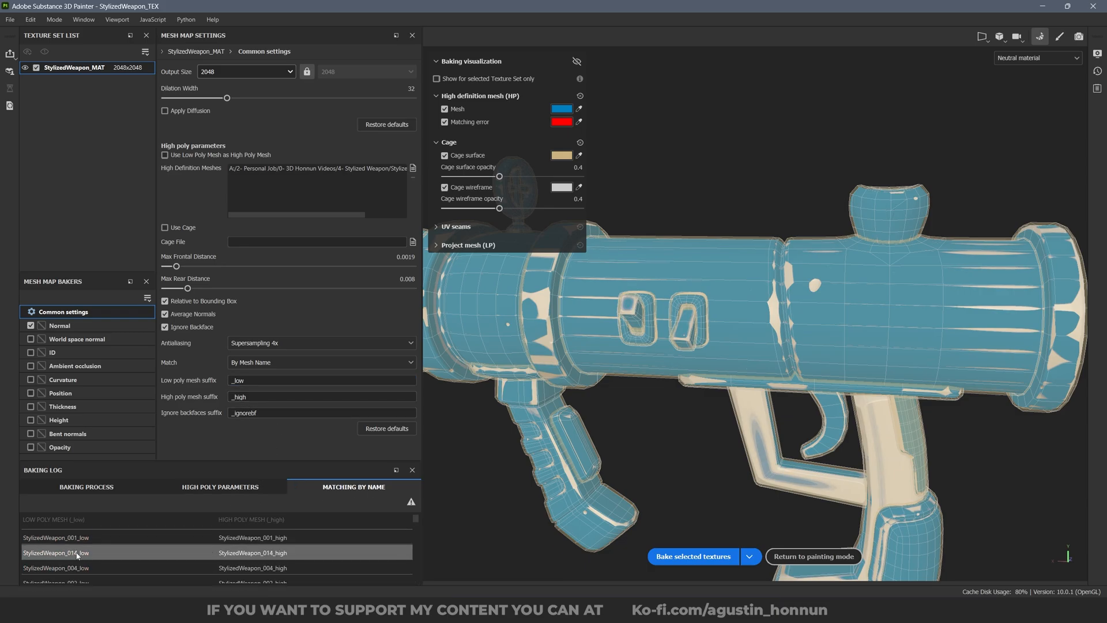
pyautogui.scroll(-5, 273, 540)
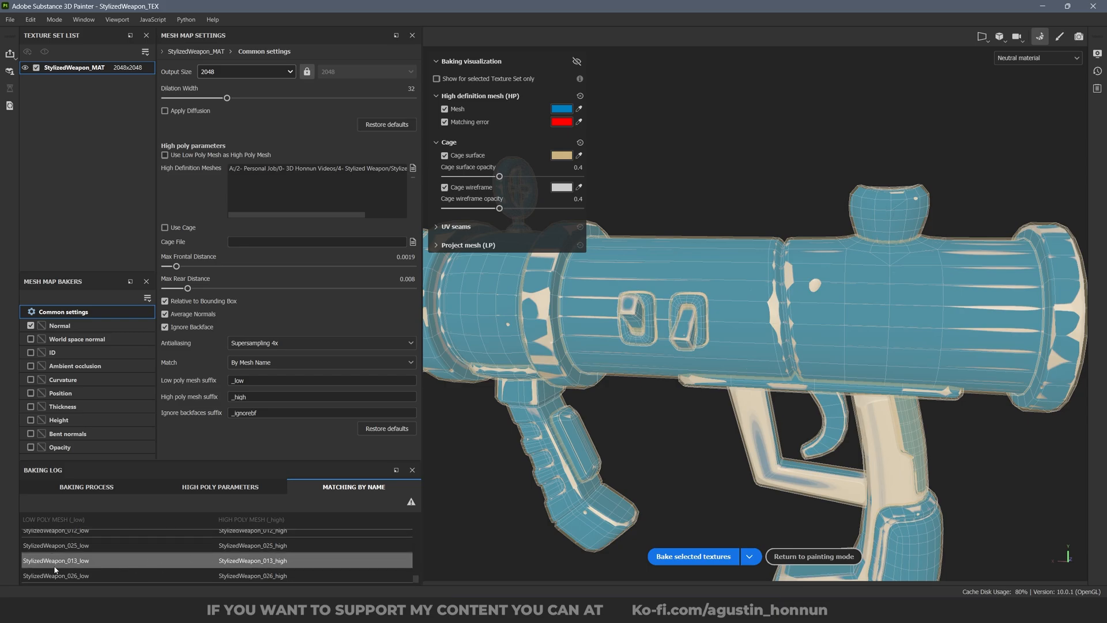
# Add the World space normal and Ambient occlusion maps to the bake alongside Normal.
pyautogui.click(59, 326)
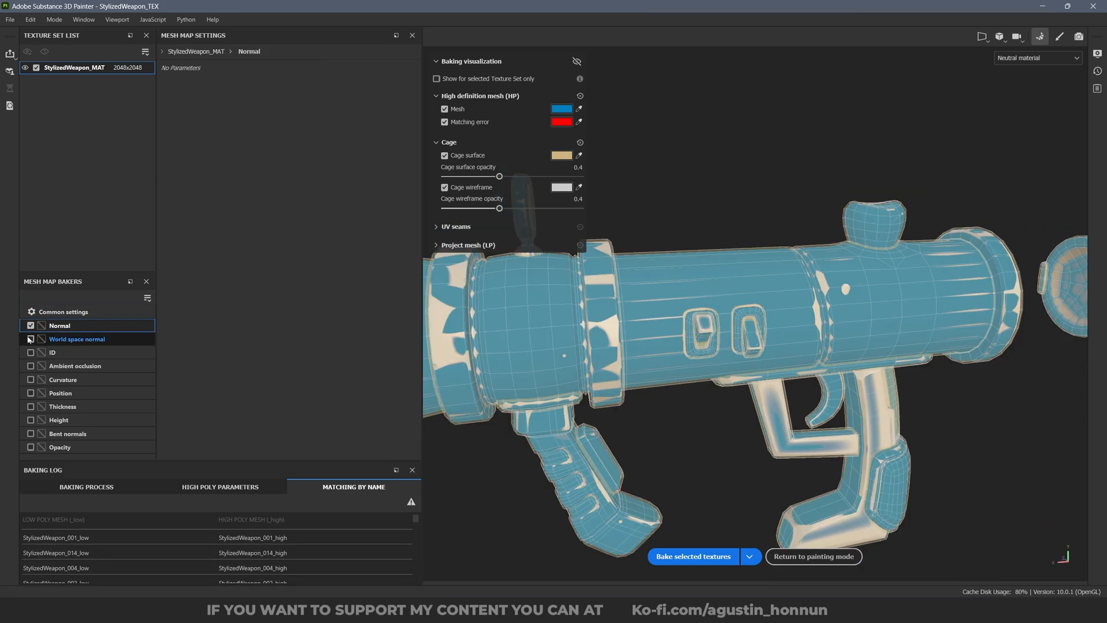
pyautogui.click(30, 339)
pyautogui.click(114, 337)
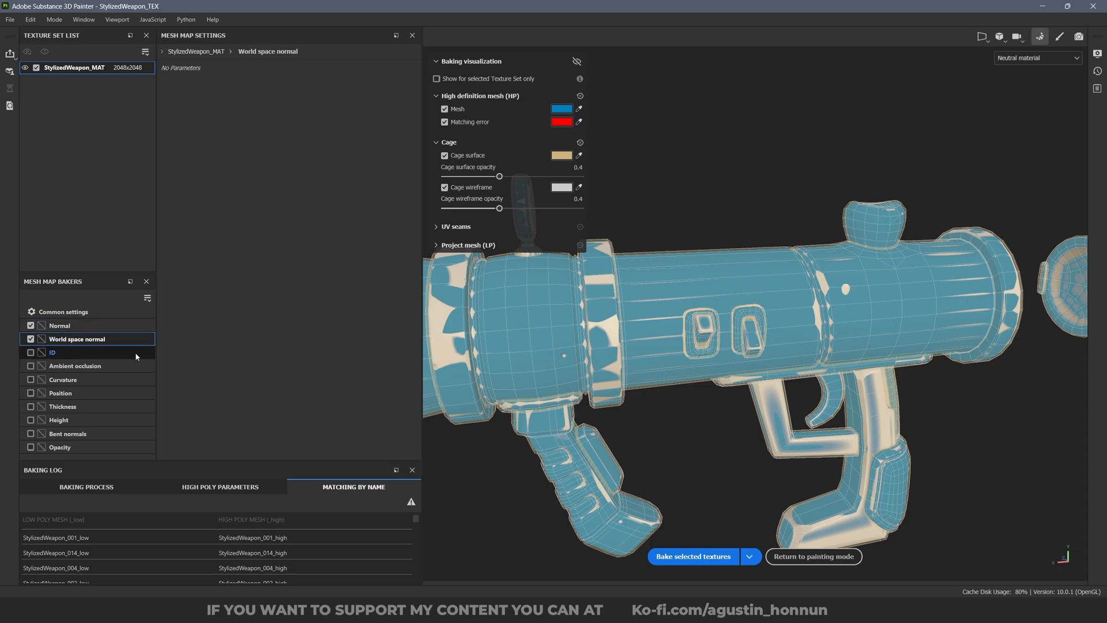
pyautogui.click(29, 371)
pyautogui.click(30, 366)
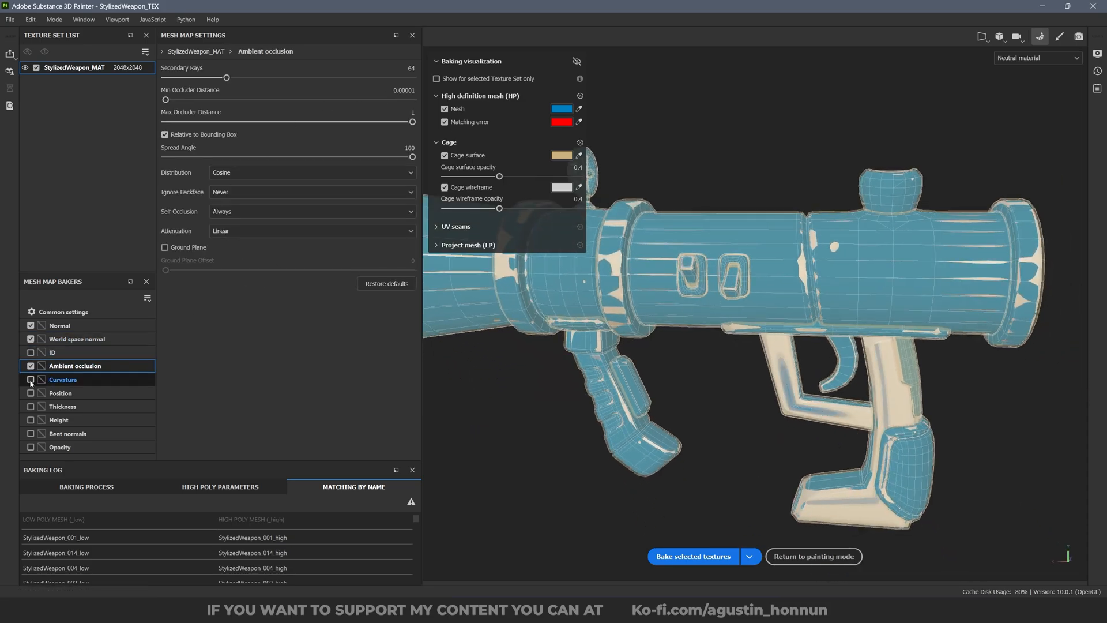
# Include the Curvature map in the bake and set its Self Intersection to Only Same Mesh Name.
pyautogui.click(70, 381)
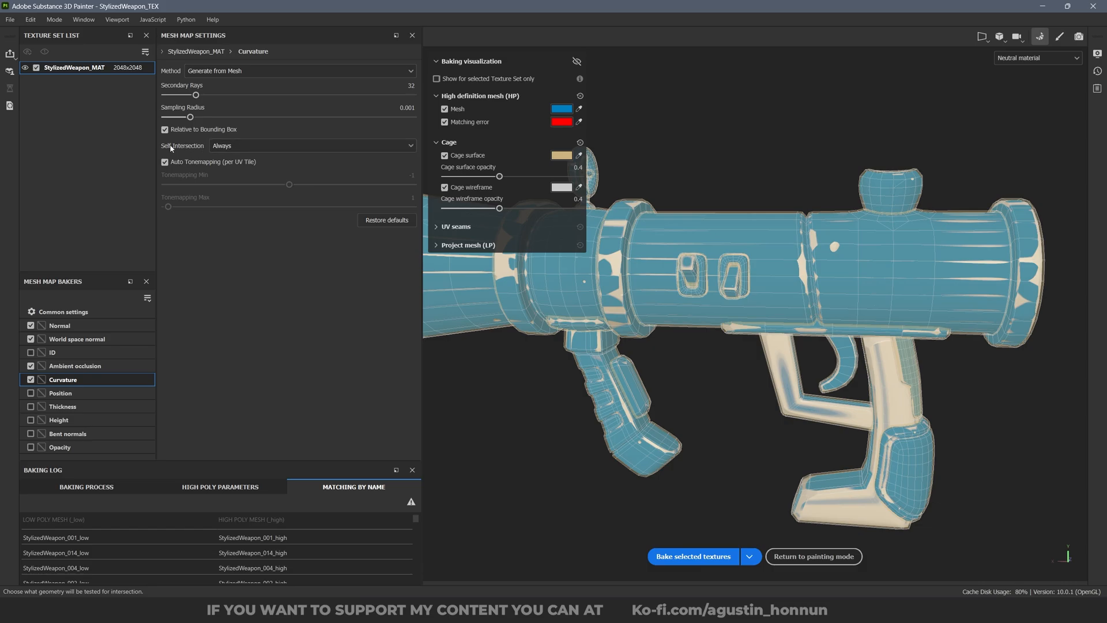
pyautogui.click(235, 147)
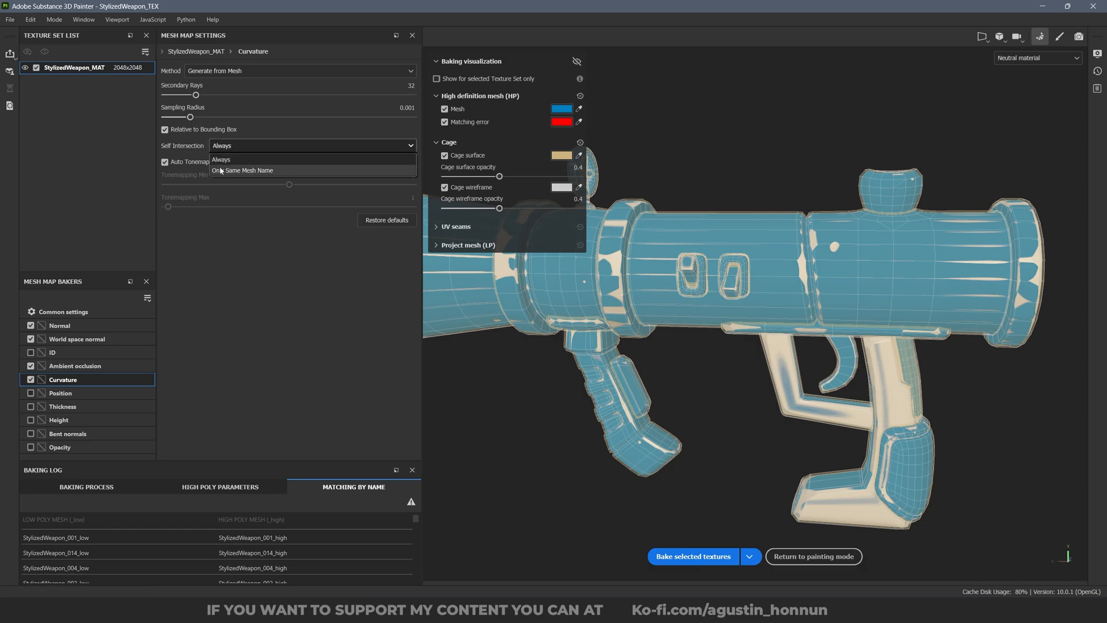
pyautogui.click(293, 170)
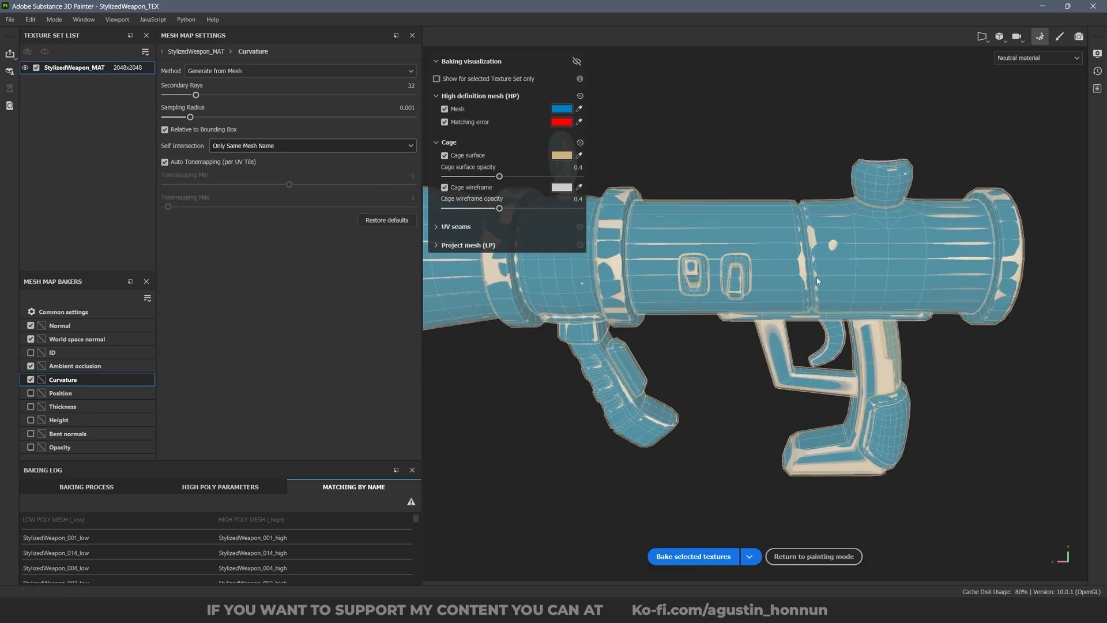
# Set the Curvature baker's Self Intersection to Only Same Mesh Name.
pyautogui.keyDown('alt'); pyautogui.moveTo(695, 262); pyautogui.dragTo(773, 294); pyautogui.keyUp('alt')
pyautogui.scroll(5, 787, 303)
pyautogui.scroll(-5, 807, 311)
pyautogui.scroll(-4, 772, 294)
pyautogui.click(240, 147)
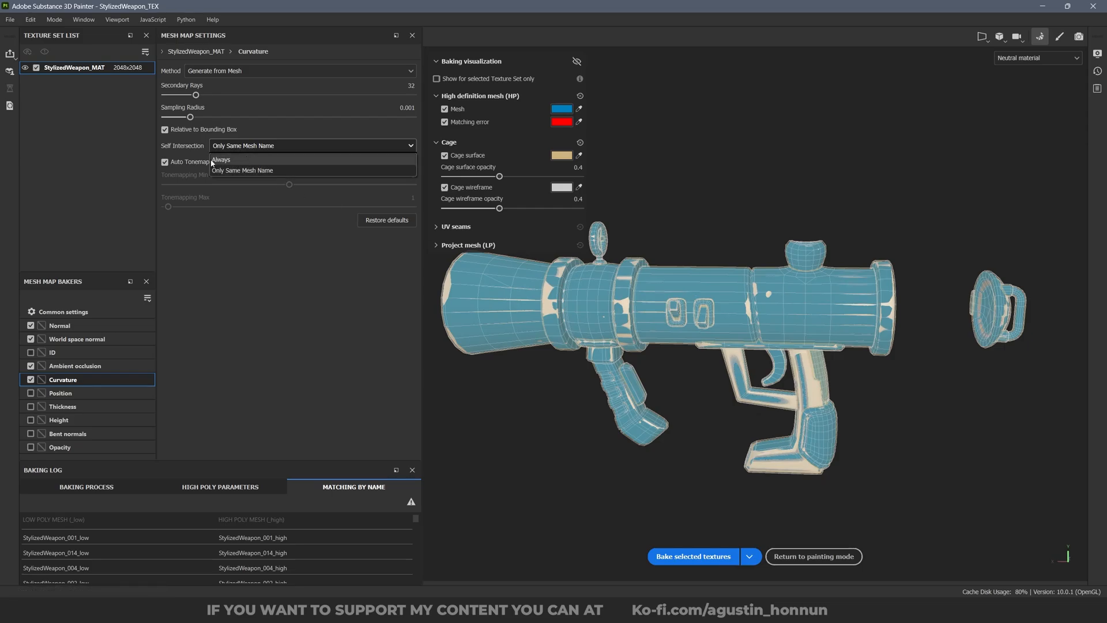
pyautogui.click(251, 170)
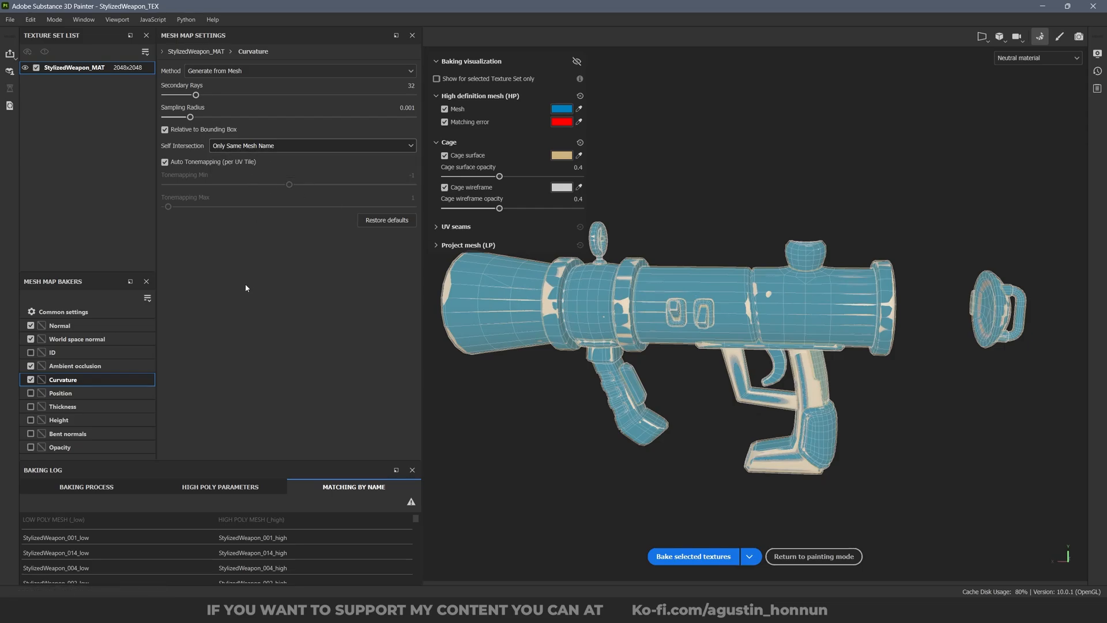
# Include the Position map among the mesh maps selected for baking.
pyautogui.click(31, 393)
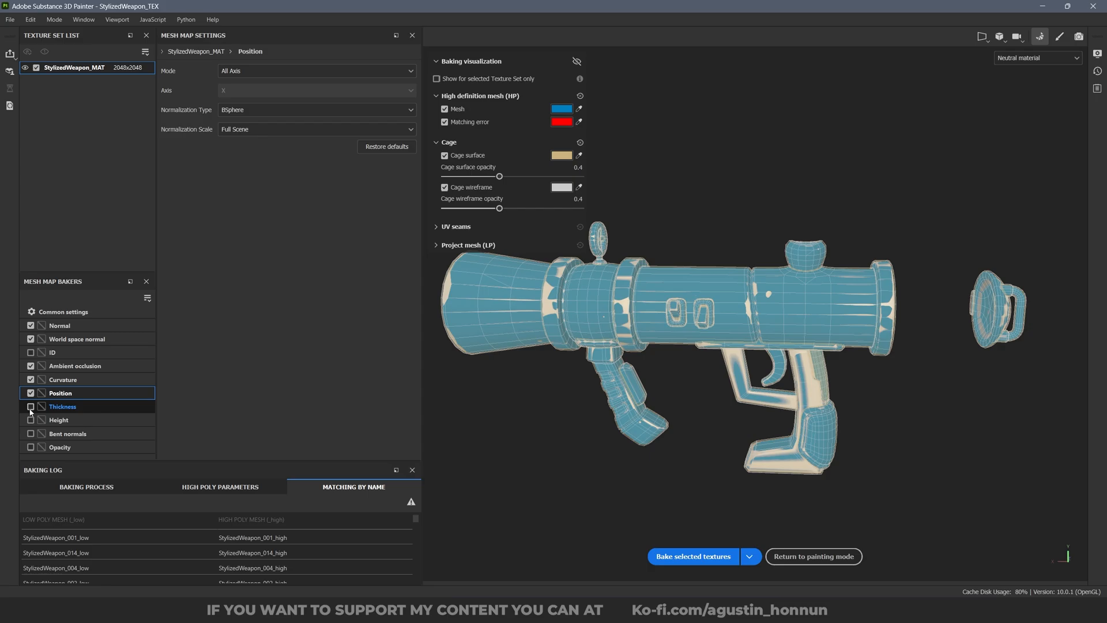
pyautogui.keyDown('alt'); pyautogui.moveTo(533, 340); pyautogui.dragTo(766, 223); pyautogui.keyUp('alt')
pyautogui.scroll(-3, 658, 323)
pyautogui.keyDown('alt'); pyautogui.moveTo(736, 264); pyautogui.dragTo(825, 333, button='middle'); pyautogui.keyUp('alt')
pyautogui.keyDown('alt'); pyautogui.moveTo(824, 333); pyautogui.dragTo(743, 340); pyautogui.keyUp('alt')
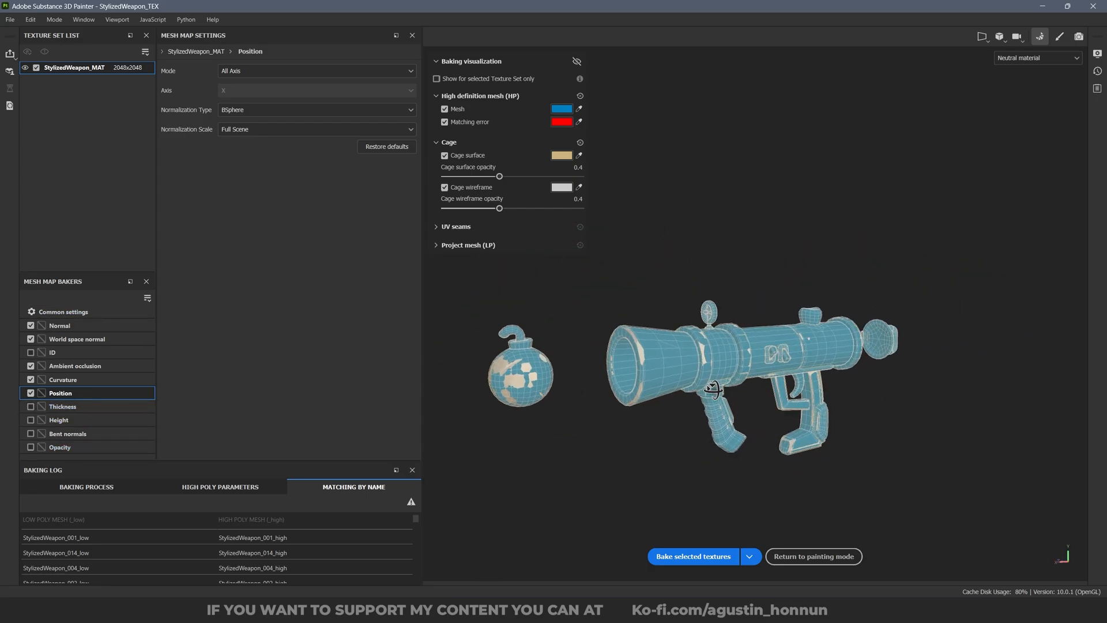
pyautogui.keyDown('alt'); pyautogui.moveTo(744, 340); pyautogui.dragTo(747, 312, button='middle'); pyautogui.keyUp('alt')
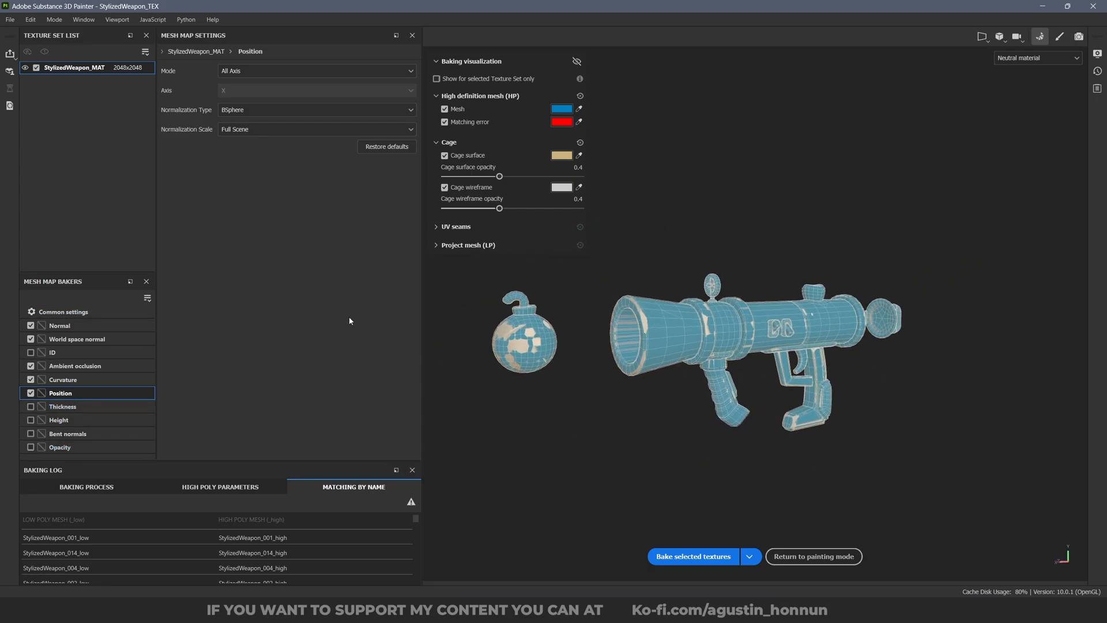
# Set the output size to 4096 in the common bake settings and bake the selected textures.
pyautogui.click(61, 311)
pyautogui.keyDown('alt'); pyautogui.moveTo(636, 313); pyautogui.dragTo(840, 351); pyautogui.keyUp('alt')
pyautogui.keyDown('alt'); pyautogui.moveTo(744, 336); pyautogui.dragTo(758, 363, button='middle'); pyautogui.keyUp('alt')
pyautogui.keyDown('alt'); pyautogui.moveTo(757, 362); pyautogui.dragTo(697, 379, button='right'); pyautogui.keyUp('alt')
pyautogui.keyDown('alt'); pyautogui.moveTo(698, 379); pyautogui.dragTo(728, 389); pyautogui.keyUp('alt')
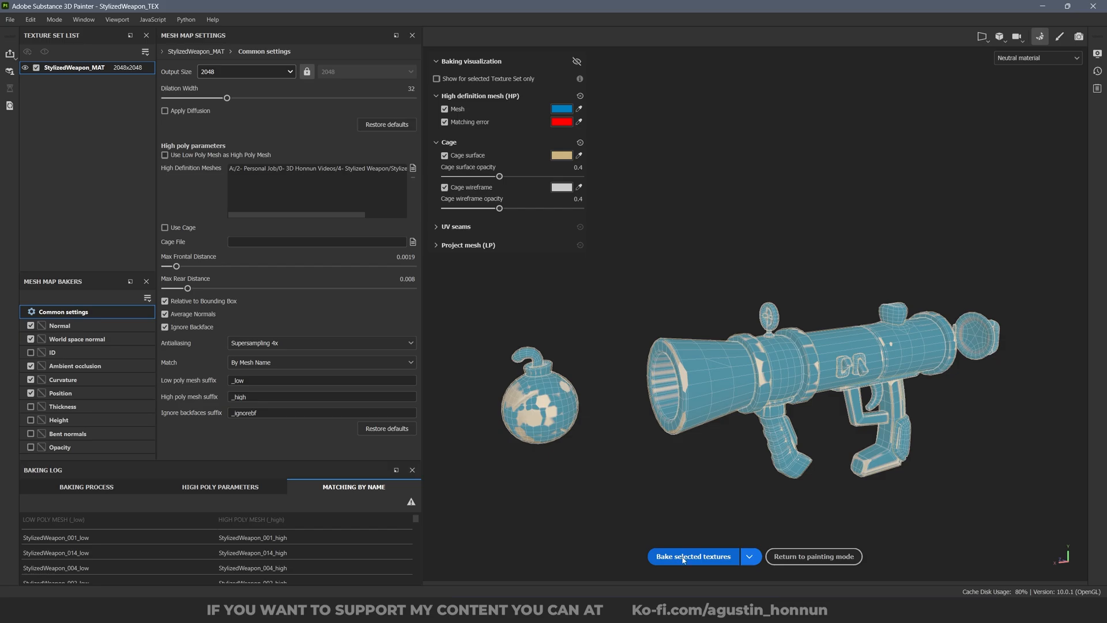
pyautogui.click(248, 72)
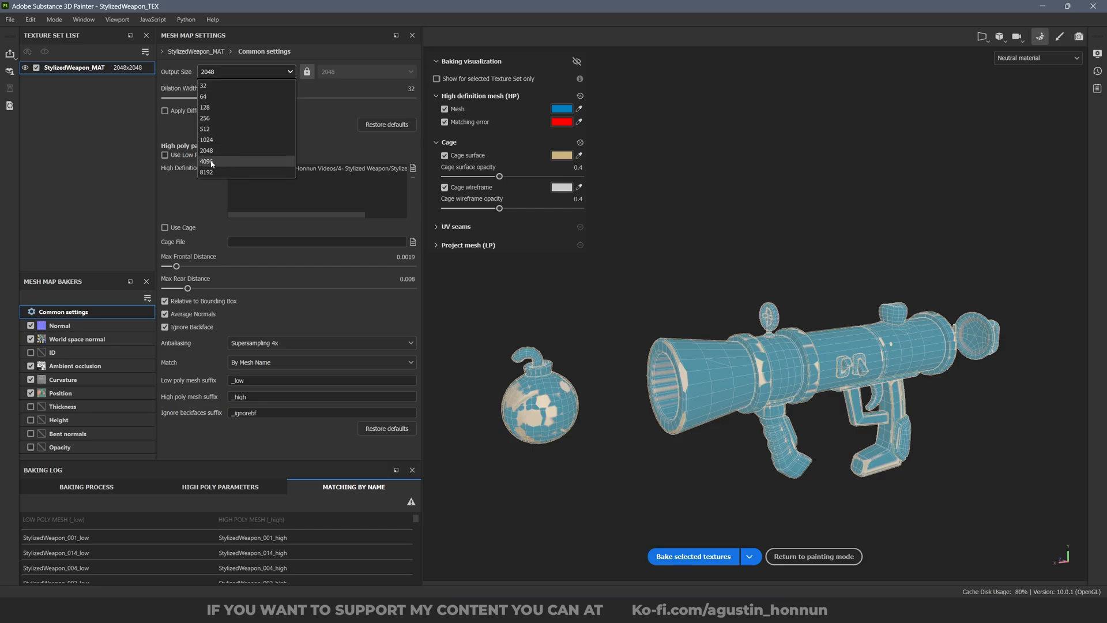
pyautogui.click(211, 161)
pyautogui.click(711, 555)
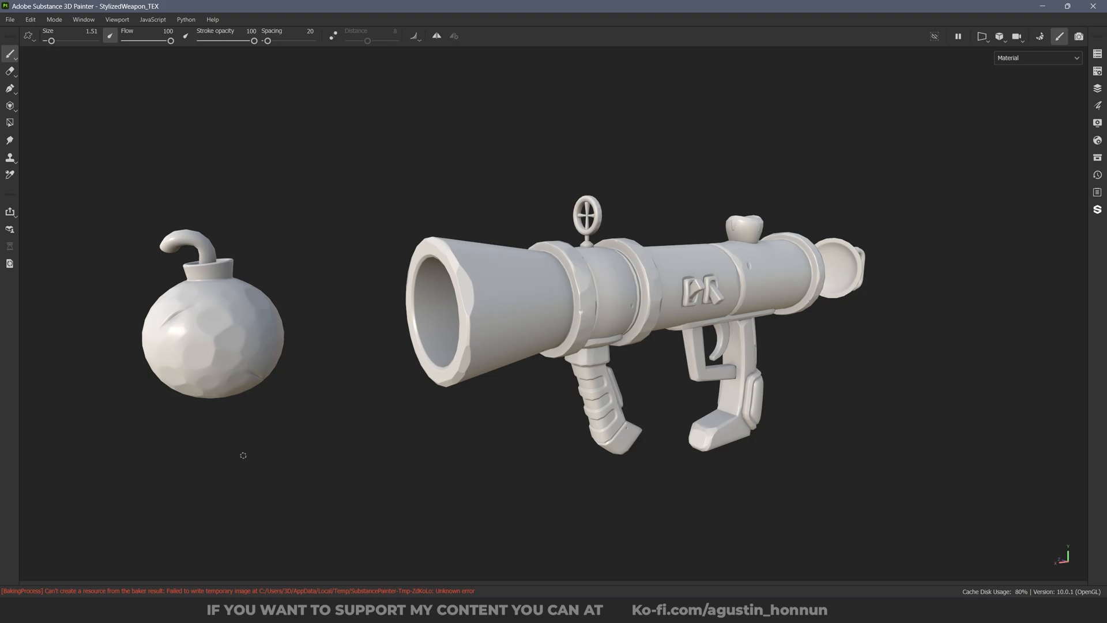
# Examine the baked shading on the launcher's barrel, rings, grips and side handle from several angles.
pyautogui.keyDown('alt'); pyautogui.moveTo(453, 299); pyautogui.dragTo(526, 279); pyautogui.keyUp('alt')
pyautogui.keyDown('alt'); pyautogui.moveTo(527, 279); pyautogui.dragTo(551, 299, button='right'); pyautogui.keyUp('alt')
pyautogui.keyDown('alt'); pyautogui.moveTo(551, 299); pyautogui.dragTo(516, 301); pyautogui.keyUp('alt')
pyautogui.keyDown('alt'); pyautogui.moveTo(603, 371); pyautogui.dragTo(597, 323, button='right'); pyautogui.keyUp('alt')
pyautogui.keyDown('alt'); pyautogui.moveTo(596, 323); pyautogui.dragTo(519, 309); pyautogui.keyUp('alt')
pyautogui.keyDown('alt'); pyautogui.moveTo(536, 315); pyautogui.dragTo(559, 551, button='middle'); pyautogui.keyUp('alt')
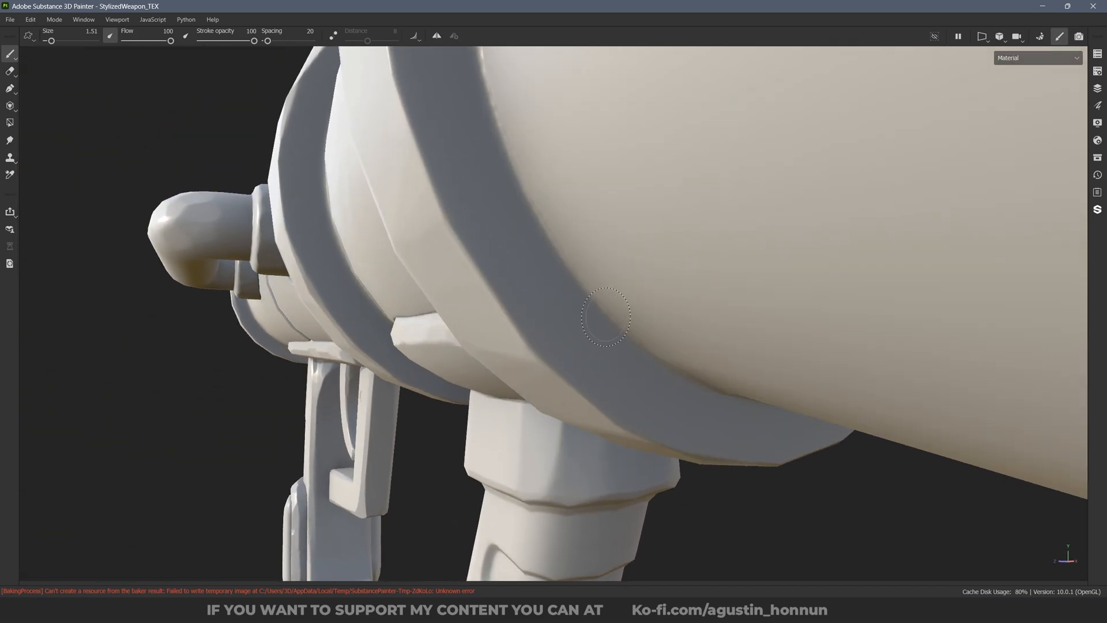
pyautogui.keyDown('alt'); pyautogui.moveTo(586, 317); pyautogui.dragTo(641, 316, button='right'); pyautogui.keyUp('alt')
pyautogui.keyDown('alt'); pyautogui.moveTo(641, 316); pyautogui.dragTo(712, 366); pyautogui.keyUp('alt')
pyautogui.keyDown('alt'); pyautogui.moveTo(539, 208); pyautogui.dragTo(691, 314, button='middle'); pyautogui.keyUp('alt')
pyautogui.keyDown('alt'); pyautogui.moveTo(600, 349); pyautogui.dragTo(761, 306); pyautogui.keyUp('alt')
pyautogui.keyDown('alt'); pyautogui.moveTo(392, 328); pyautogui.dragTo(711, 281, button='middle'); pyautogui.keyUp('alt')
pyautogui.keyDown('alt'); pyautogui.moveTo(496, 317); pyautogui.dragTo(561, 304); pyautogui.keyUp('alt')
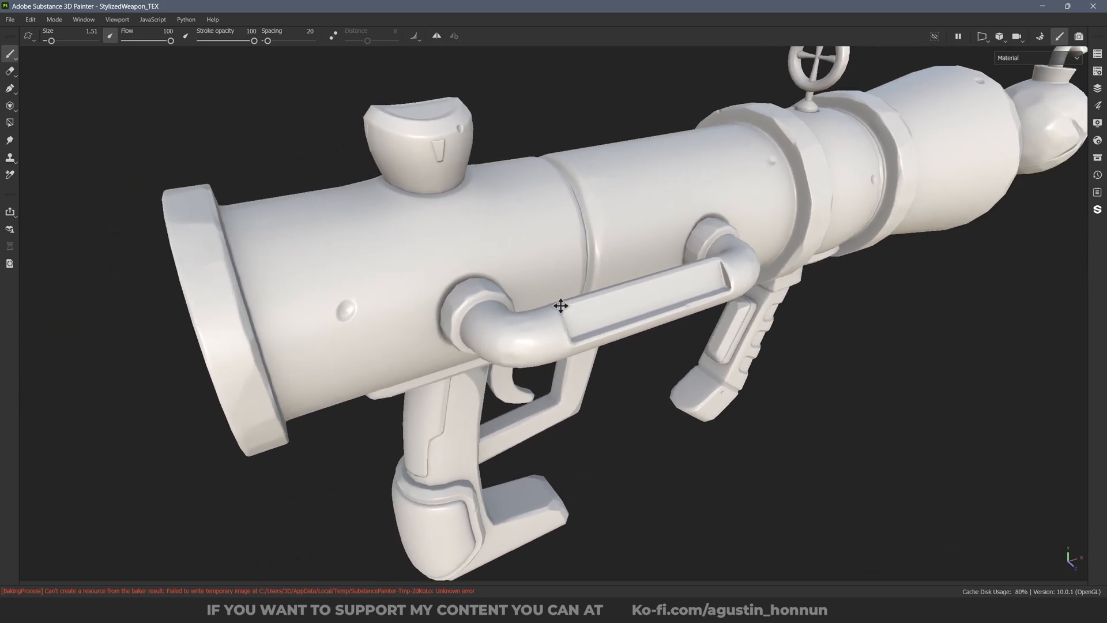
pyautogui.keyDown('alt'); pyautogui.moveTo(561, 304); pyautogui.dragTo(519, 295, button='right'); pyautogui.keyUp('alt')
pyautogui.keyDown('alt'); pyautogui.moveTo(519, 283); pyautogui.dragTo(504, 311); pyautogui.keyUp('alt')
# Activate Polygon Fill and inspect the launcher's wireframe and seams, ending with the whole model framed.
pyautogui.click(11, 122)
pyautogui.keyDown('alt'); pyautogui.moveTo(457, 226); pyautogui.dragTo(699, 247); pyautogui.keyUp('alt')
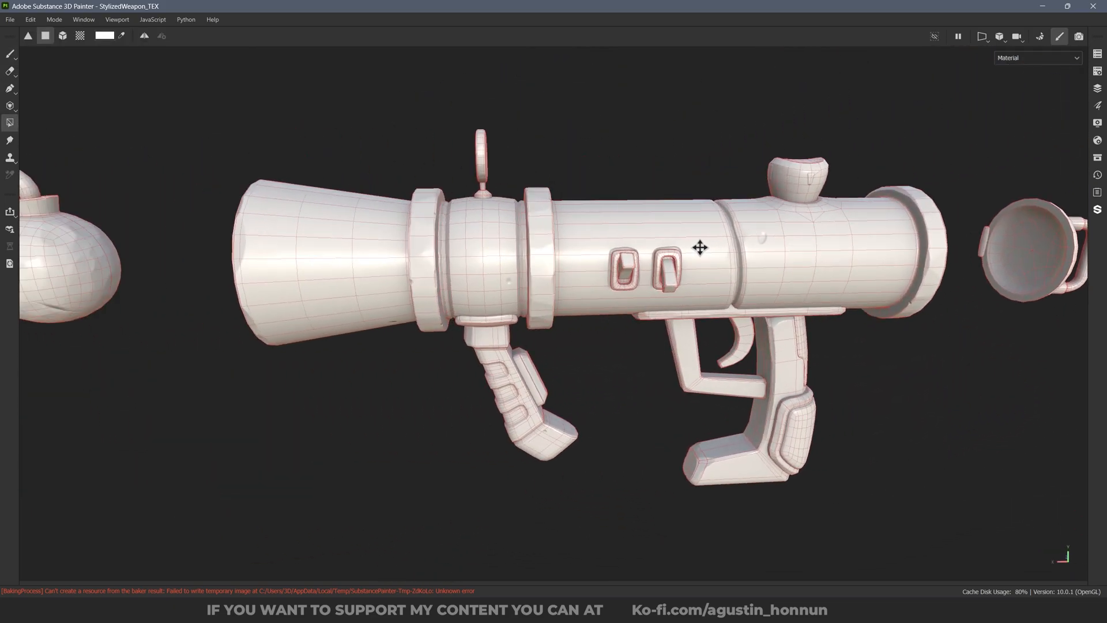
pyautogui.keyDown('alt'); pyautogui.moveTo(700, 247); pyautogui.dragTo(761, 259, button='middle'); pyautogui.keyUp('alt')
pyautogui.keyDown('alt'); pyautogui.moveTo(467, 248); pyautogui.dragTo(488, 238, button='right'); pyautogui.keyUp('alt')
pyautogui.keyDown('alt'); pyautogui.moveTo(488, 239); pyautogui.dragTo(738, 173); pyautogui.keyUp('alt')
pyautogui.press('f')
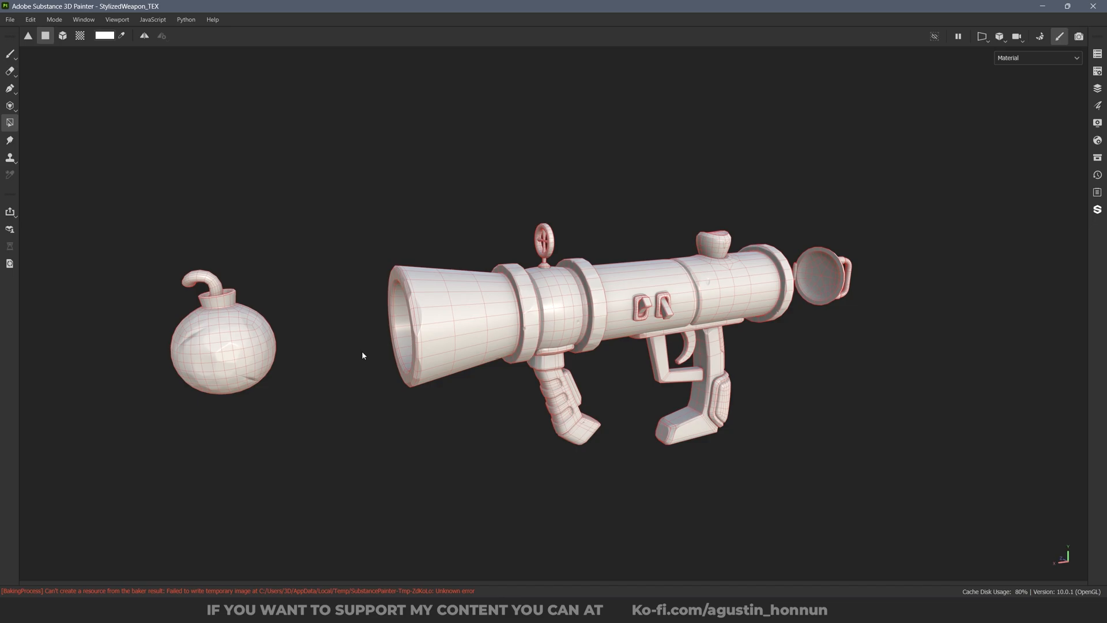
# Bring back the hidden interface panels and display the ID map on the model.
pyautogui.press('Tab')
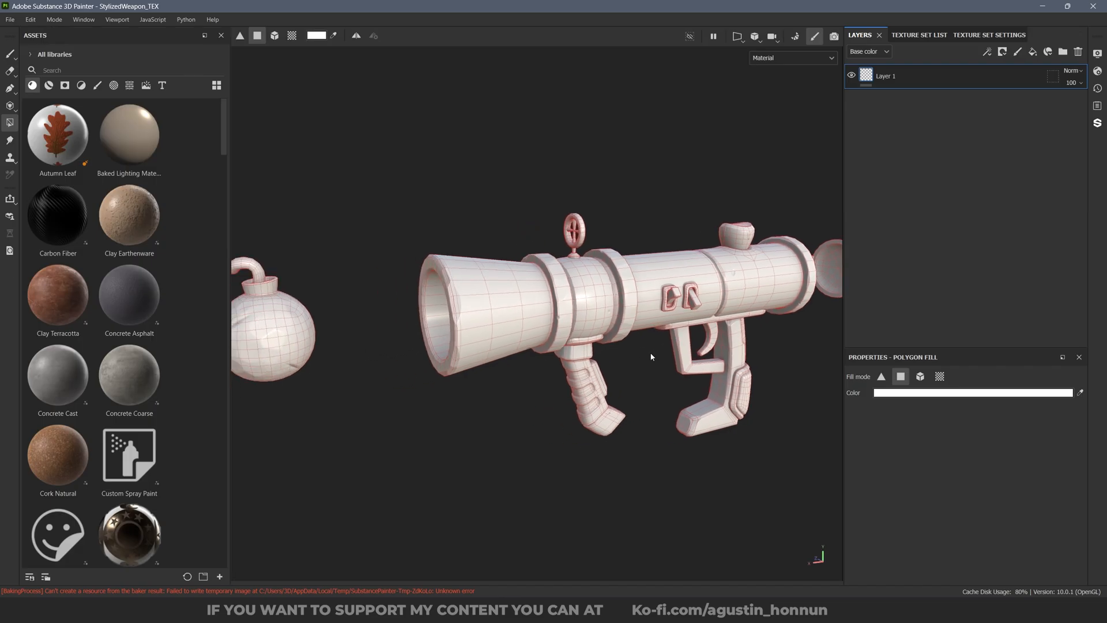
pyautogui.click(790, 58)
pyautogui.click(762, 170)
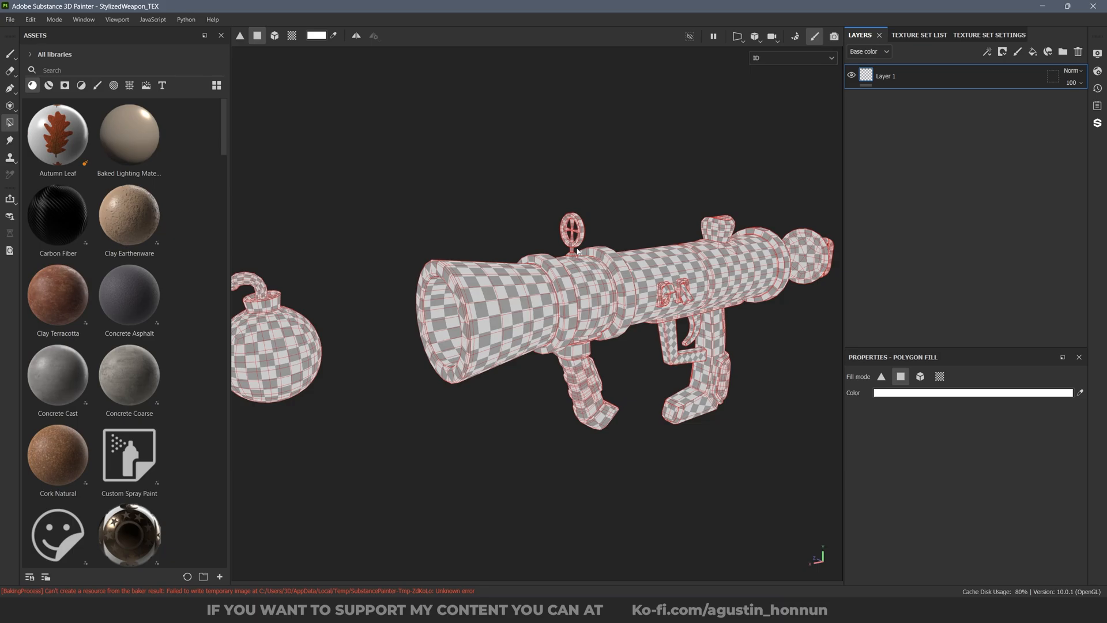
pyautogui.moveTo(577, 250); pyautogui.dragTo(589, 227, button='middle')
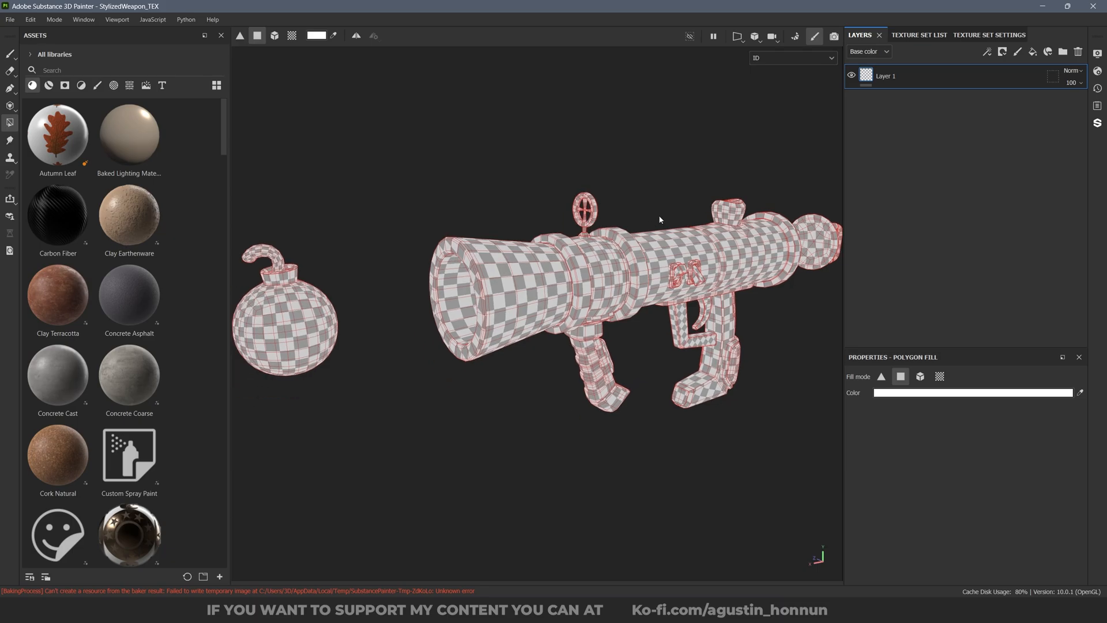
pyautogui.keyDown('alt'); pyautogui.moveTo(660, 220); pyautogui.dragTo(725, 233); pyautogui.keyUp('alt')
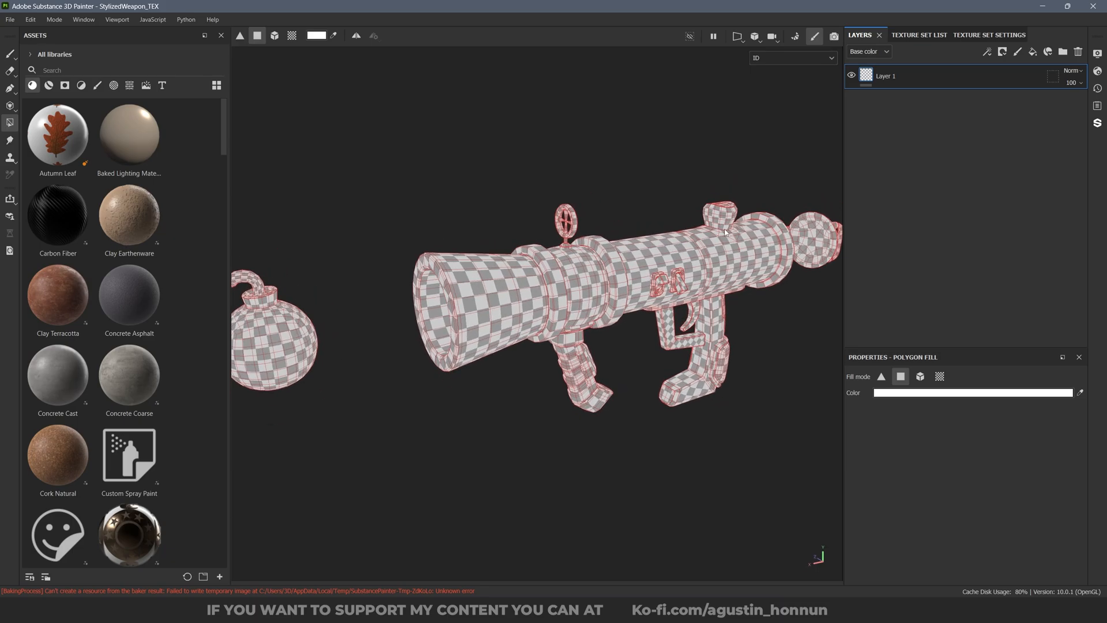
# Return the viewport to the Material display and apply Concrete Cast to the launcher as a fill layer.
pyautogui.press('m')
pyautogui.keyDown('alt'); pyautogui.moveTo(651, 258); pyautogui.dragTo(687, 260); pyautogui.keyUp('alt')
pyautogui.scroll(4, 686, 260)
pyautogui.keyDown('alt'); pyautogui.moveTo(686, 260); pyautogui.dragTo(630, 259, button='middle'); pyautogui.keyUp('alt')
pyautogui.moveTo(129, 300)
pyautogui.mouseDown()
pyautogui.moveTo(622, 314)
pyautogui.moveTo(507, 279)
pyautogui.moveTo(112, 299)
pyautogui.mouseUp()
pyautogui.moveTo(57, 375); pyautogui.dragTo(614, 290)
# Examine how the Concrete Cast surface looks on the launcher's switches, barrel and grips.
pyautogui.scroll(8, 626, 308)
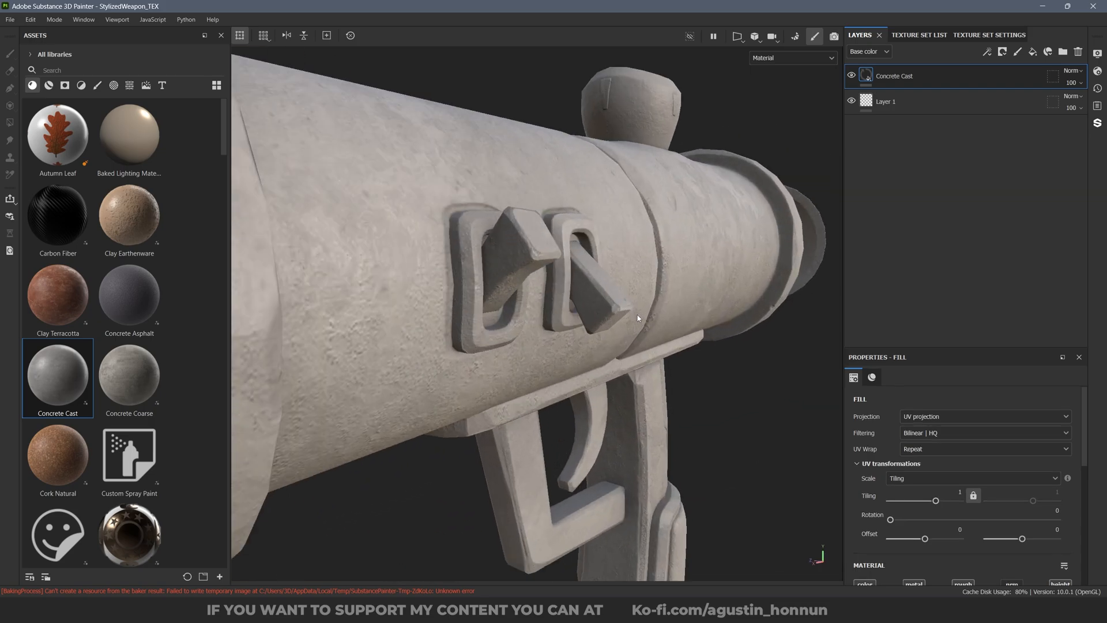
pyautogui.keyDown('alt'); pyautogui.moveTo(638, 314); pyautogui.dragTo(607, 329); pyautogui.keyUp('alt')
pyautogui.keyDown('alt'); pyautogui.moveTo(608, 329); pyautogui.dragTo(615, 286, button='middle'); pyautogui.keyUp('alt')
pyautogui.keyDown('alt'); pyautogui.moveTo(615, 286); pyautogui.dragTo(770, 248); pyautogui.keyUp('alt')
pyautogui.scroll(-5, 542, 312)
pyautogui.moveTo(605, 248)
pyautogui.keyDown('alt'); pyautogui.mouseDown()
pyautogui.moveTo(550, 255)
pyautogui.moveTo(596, 242)
pyautogui.mouseUp(); pyautogui.keyUp('alt')
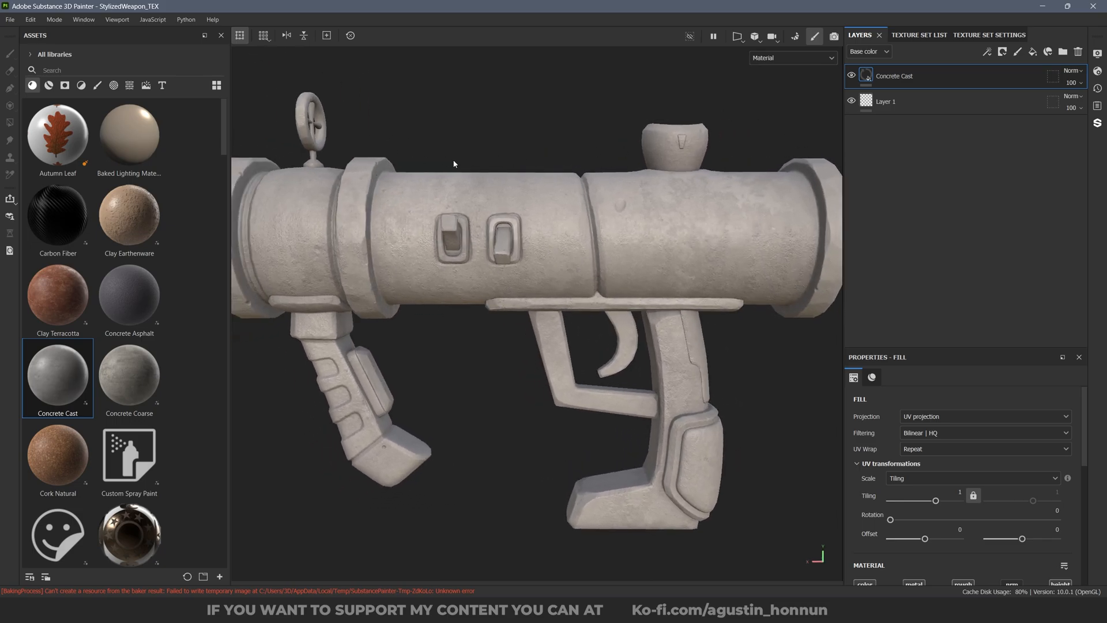
pyautogui.keyDown('alt'); pyautogui.moveTo(669, 290); pyautogui.dragTo(633, 317, button='middle'); pyautogui.keyUp('alt')
pyautogui.keyDown('alt'); pyautogui.moveTo(610, 158); pyautogui.dragTo(640, 187); pyautogui.keyUp('alt')
pyautogui.keyDown('alt'); pyautogui.moveTo(732, 222); pyautogui.dragTo(658, 211); pyautogui.keyUp('alt')
pyautogui.keyDown('alt'); pyautogui.moveTo(657, 211); pyautogui.dragTo(715, 211, button='right'); pyautogui.keyUp('alt')
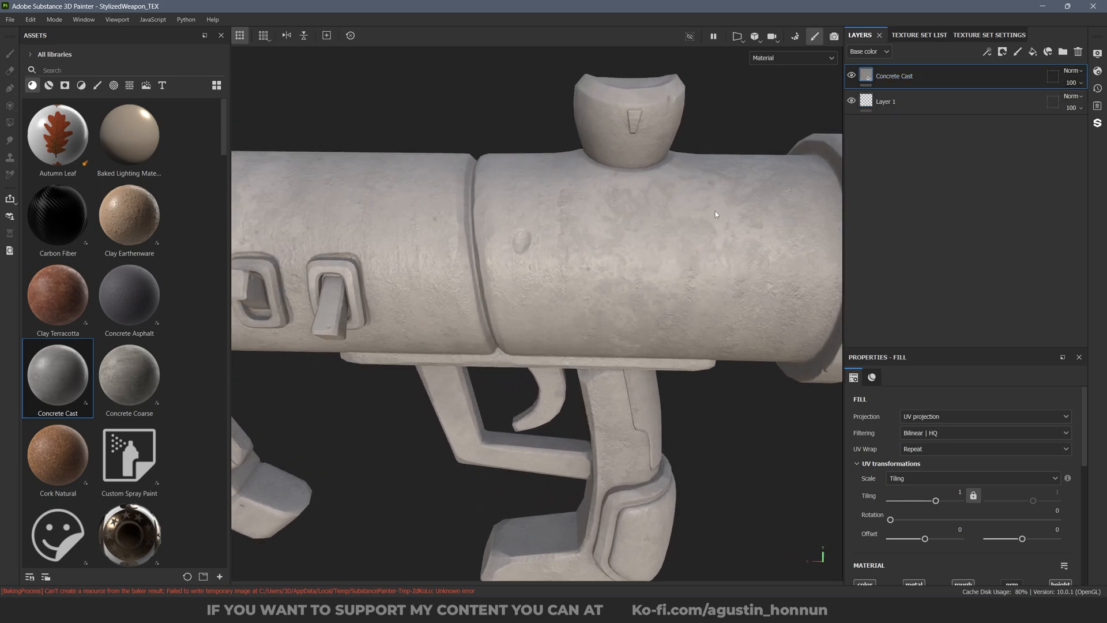
# Add a black mask with a paint effect to the Concrete Cast layer.
pyautogui.rightClick(904, 78)
pyautogui.click(923, 109)
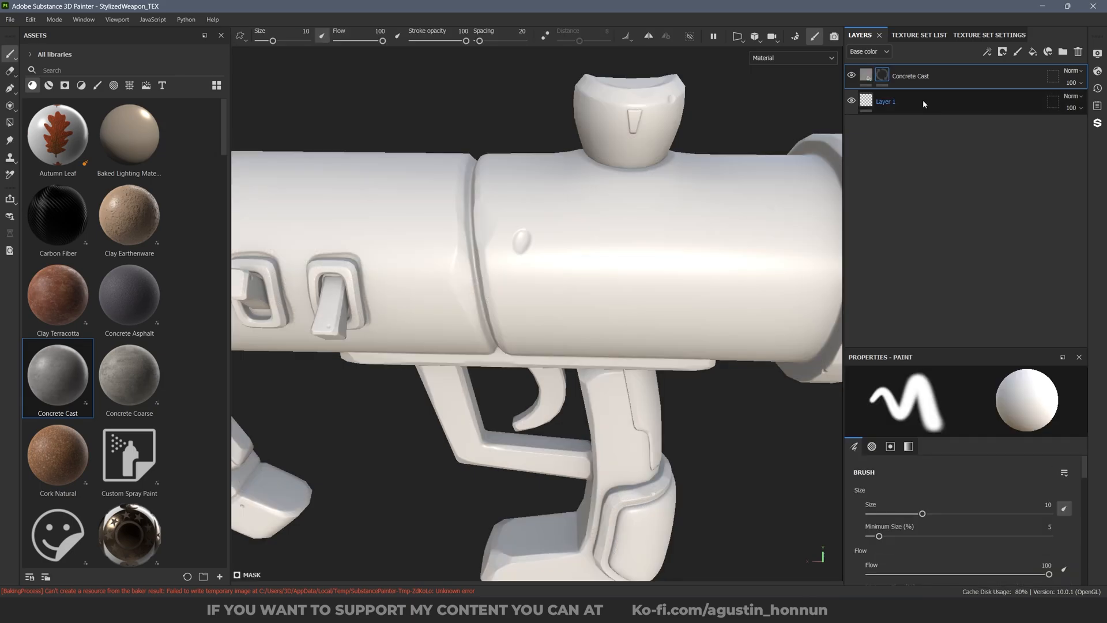
pyautogui.rightClick(882, 76)
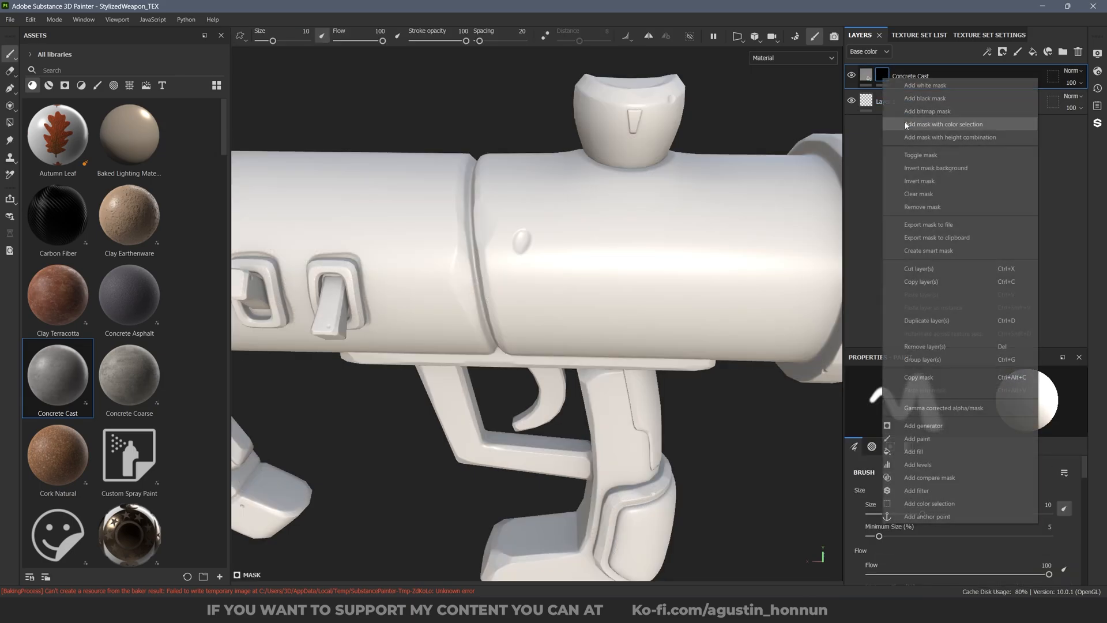
pyautogui.click(932, 441)
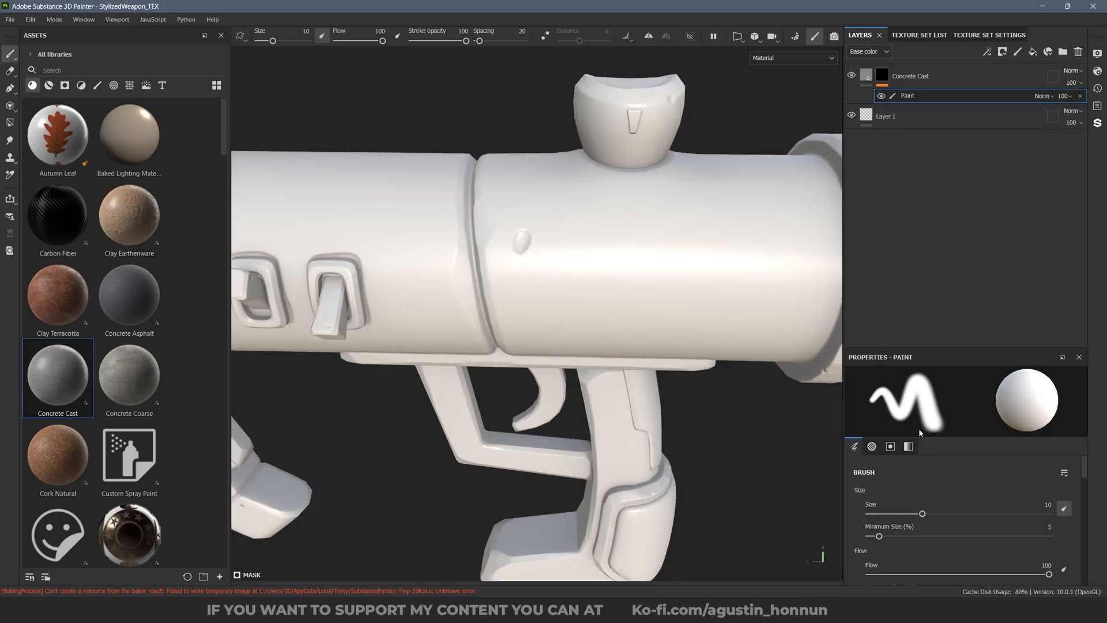
# Use Polygon Fill in UV chunk mode to reveal Concrete Cast on the launcher's main barrel.
pyautogui.click(10, 123)
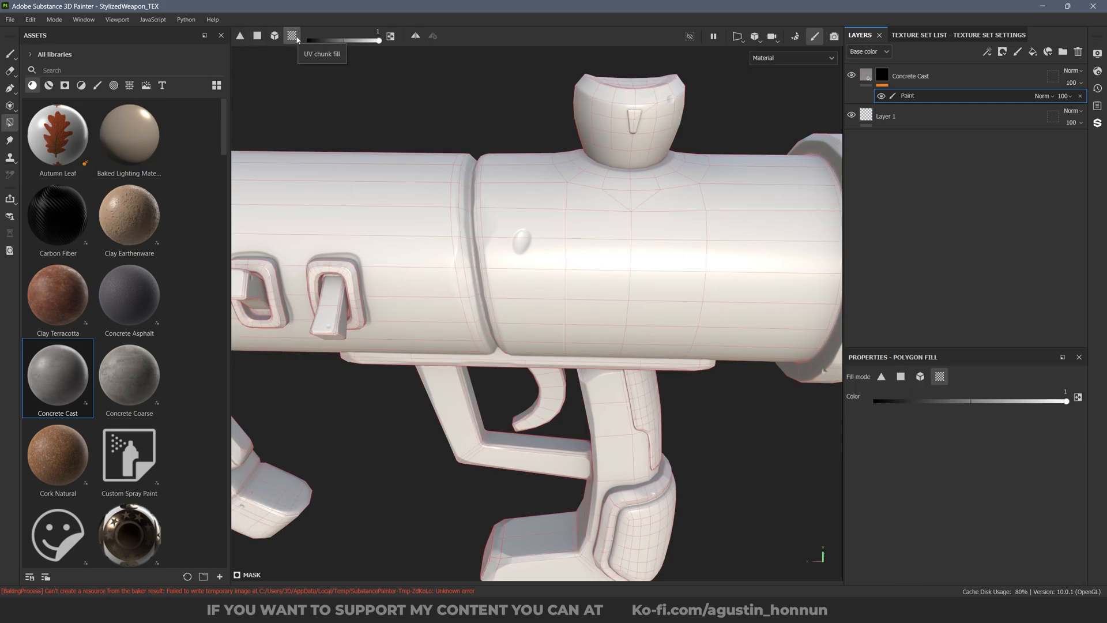
pyautogui.scroll(-4, 437, 166)
pyautogui.keyDown('alt'); pyautogui.moveTo(501, 234); pyautogui.dragTo(524, 241); pyautogui.keyUp('alt')
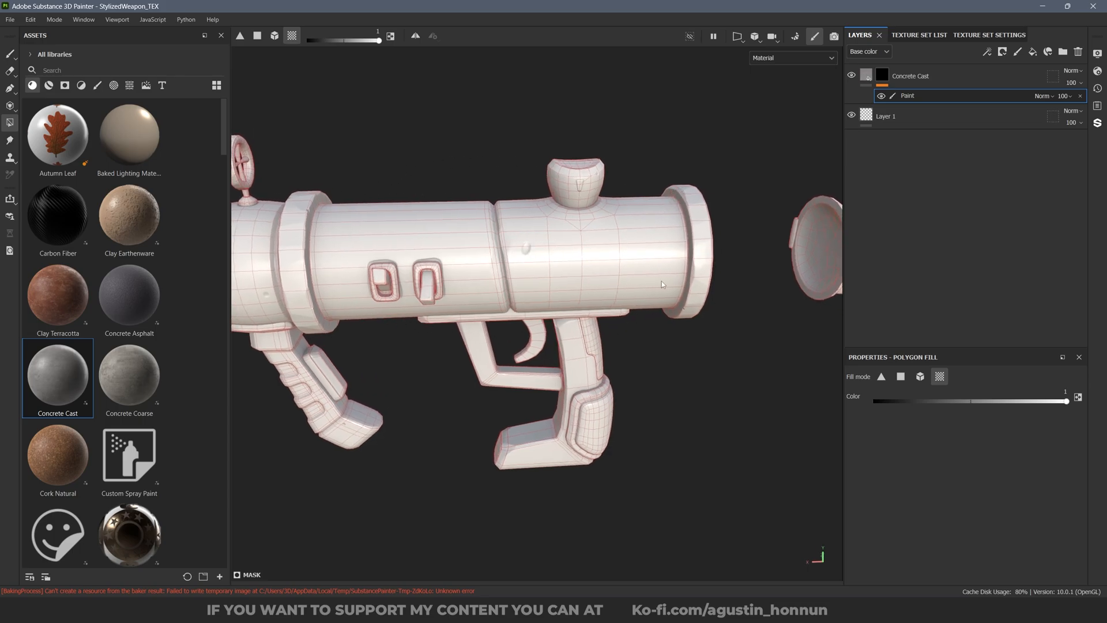
pyautogui.keyDown('alt'); pyautogui.moveTo(321, 221); pyautogui.dragTo(587, 285); pyautogui.keyUp('alt')
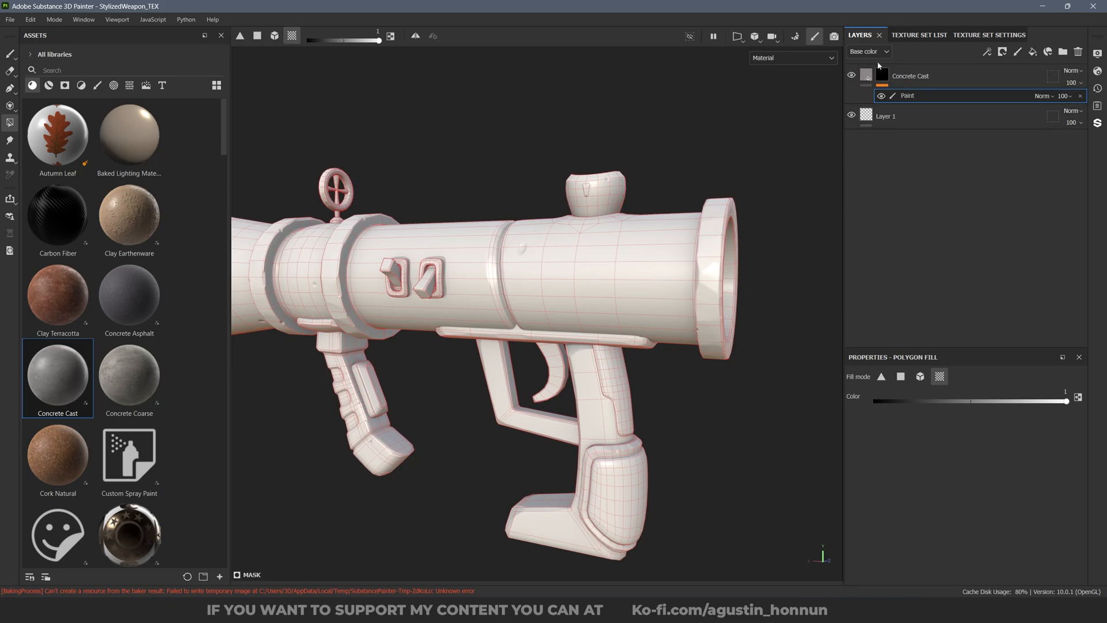
pyautogui.keyDown('alt'); pyautogui.moveTo(654, 197); pyautogui.dragTo(1015, 190); pyautogui.keyUp('alt')
pyautogui.keyDown('alt'); pyautogui.moveTo(796, 369); pyautogui.dragTo(602, 258); pyautogui.keyUp('alt')
pyautogui.keyDown('alt'); pyautogui.moveTo(602, 259); pyautogui.dragTo(497, 234, button='middle'); pyautogui.keyUp('alt')
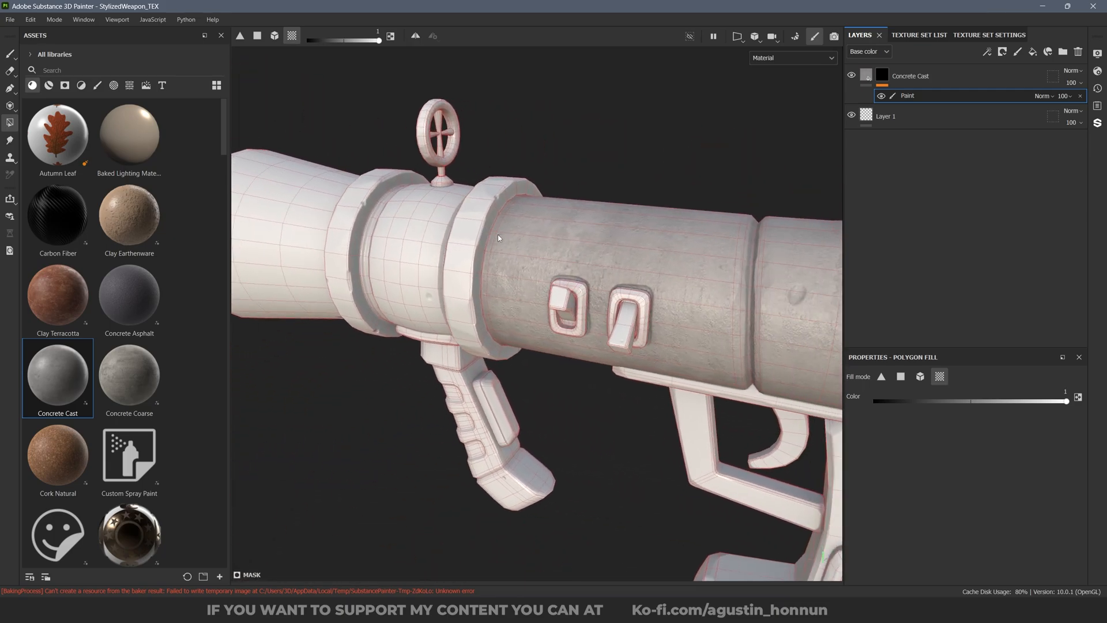
# Fill the ring in front of the main barrel and the adjoining tube section into the Concrete Cast mask.
pyautogui.scroll(5, 495, 234)
pyautogui.keyDown('alt'); pyautogui.moveTo(493, 234); pyautogui.dragTo(583, 259); pyautogui.keyUp('alt')
pyautogui.keyDown('alt'); pyautogui.moveTo(582, 260); pyautogui.dragTo(605, 271, button='middle'); pyautogui.keyUp('alt')
pyautogui.click(409, 212)
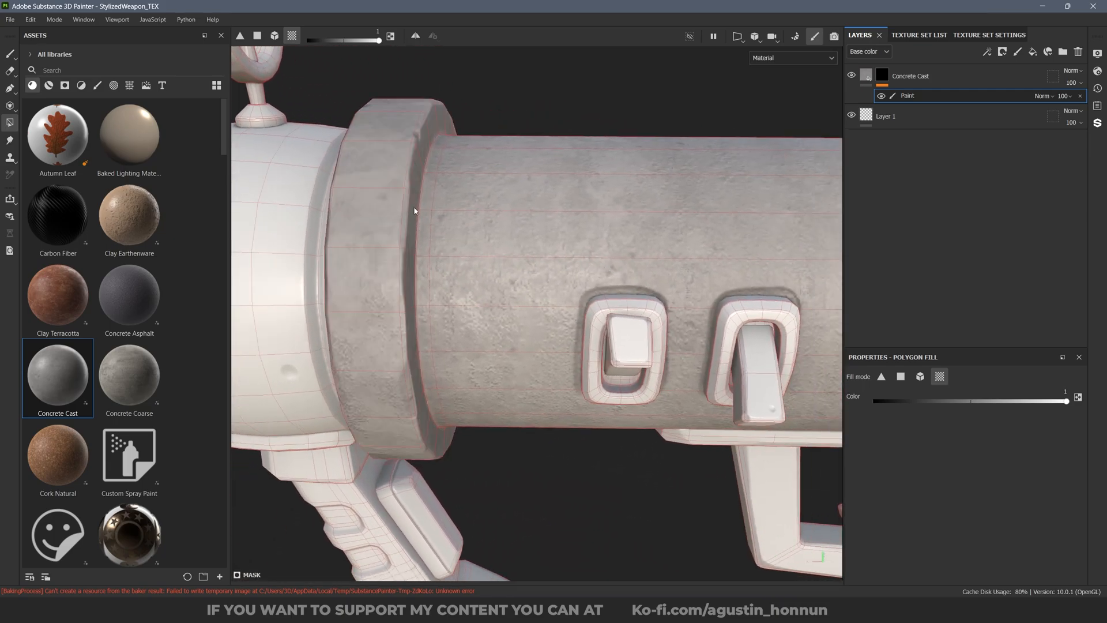
pyautogui.keyDown('alt'); pyautogui.moveTo(416, 212); pyautogui.dragTo(456, 220); pyautogui.keyUp('alt')
pyautogui.click(478, 218)
pyautogui.keyDown('alt'); pyautogui.moveTo(310, 215); pyautogui.dragTo(452, 223, button='middle'); pyautogui.keyUp('alt')
pyautogui.scroll(-7, 483, 220)
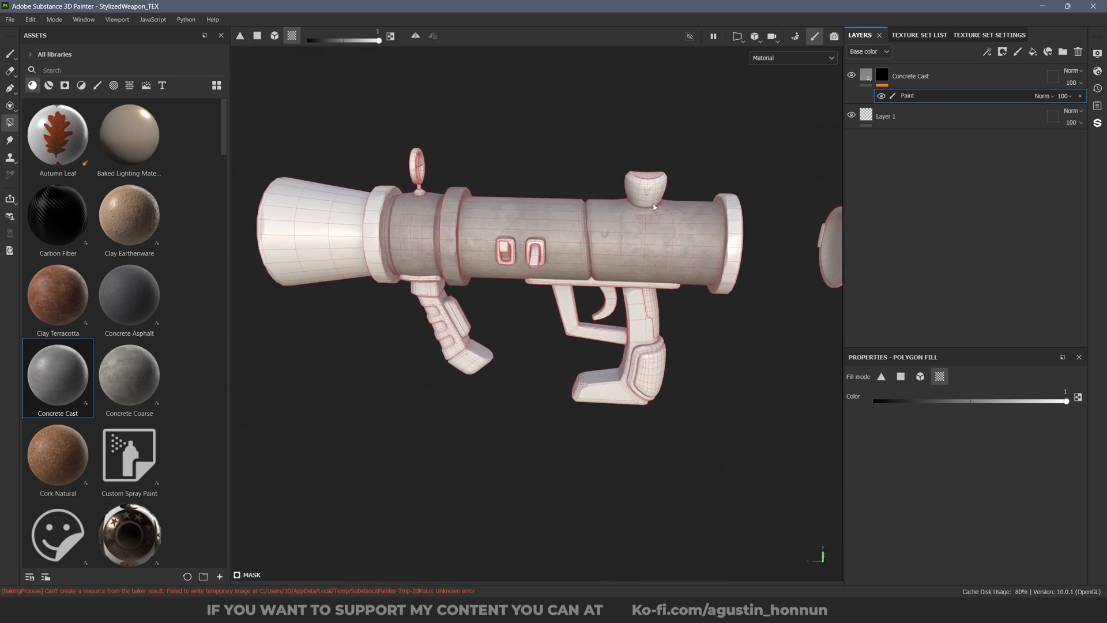
# Fill the rear end ring and the rail beneath the barrel into the Concrete Cast mask.
pyautogui.scroll(4, 712, 235)
pyautogui.keyDown('alt'); pyautogui.moveTo(715, 236); pyautogui.dragTo(662, 277); pyautogui.keyUp('alt')
pyautogui.click(747, 283)
pyautogui.scroll(-3, 644, 336)
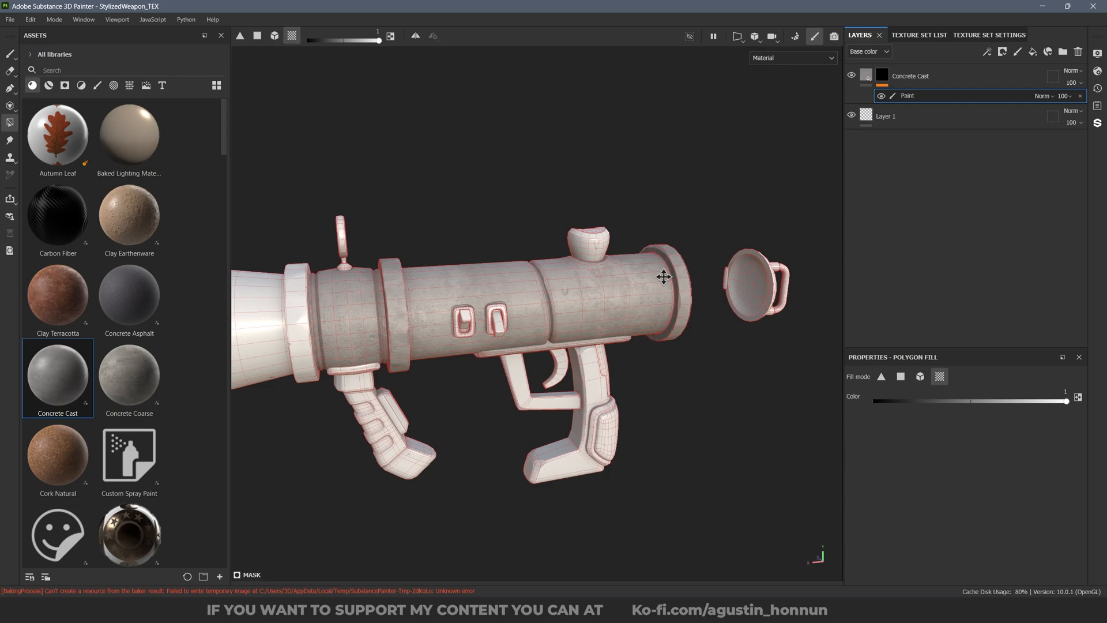
pyautogui.keyDown('alt'); pyautogui.moveTo(662, 277); pyautogui.dragTo(652, 261, button='middle'); pyautogui.keyUp('alt')
pyautogui.keyDown('alt'); pyautogui.moveTo(652, 261); pyautogui.dragTo(628, 263); pyautogui.keyUp('alt')
pyautogui.scroll(5, 693, 259)
pyautogui.keyDown('alt'); pyautogui.moveTo(697, 259); pyautogui.dragTo(660, 248); pyautogui.keyUp('alt')
# Remove the rear end ring from the mask in orthographic view using quad Polygon Fill with color 0.
pyautogui.click(257, 36)
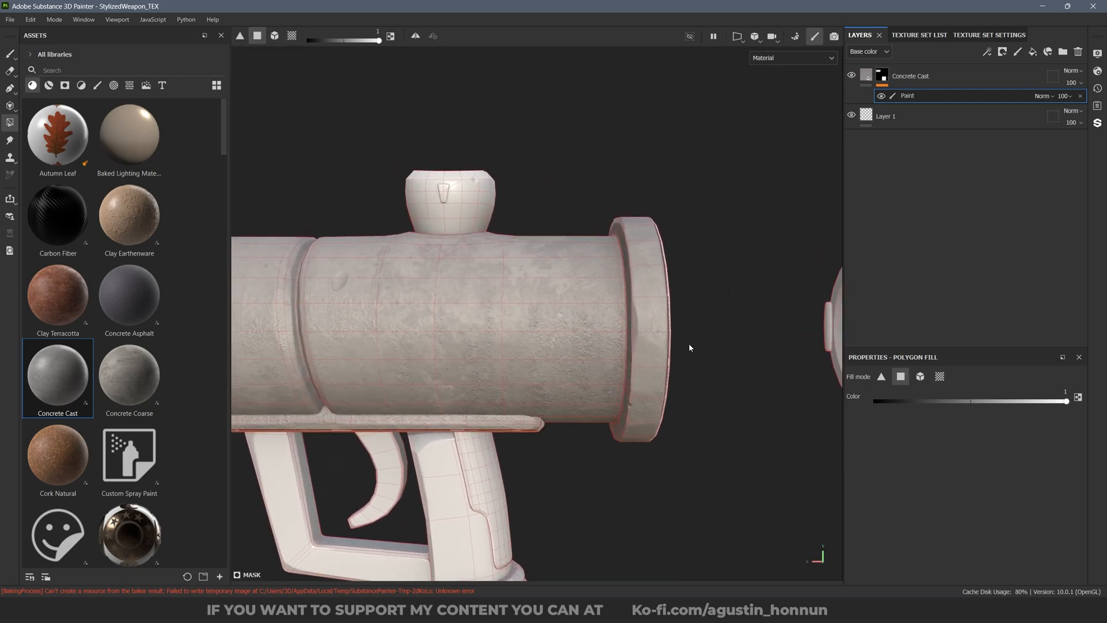
pyautogui.click(775, 66)
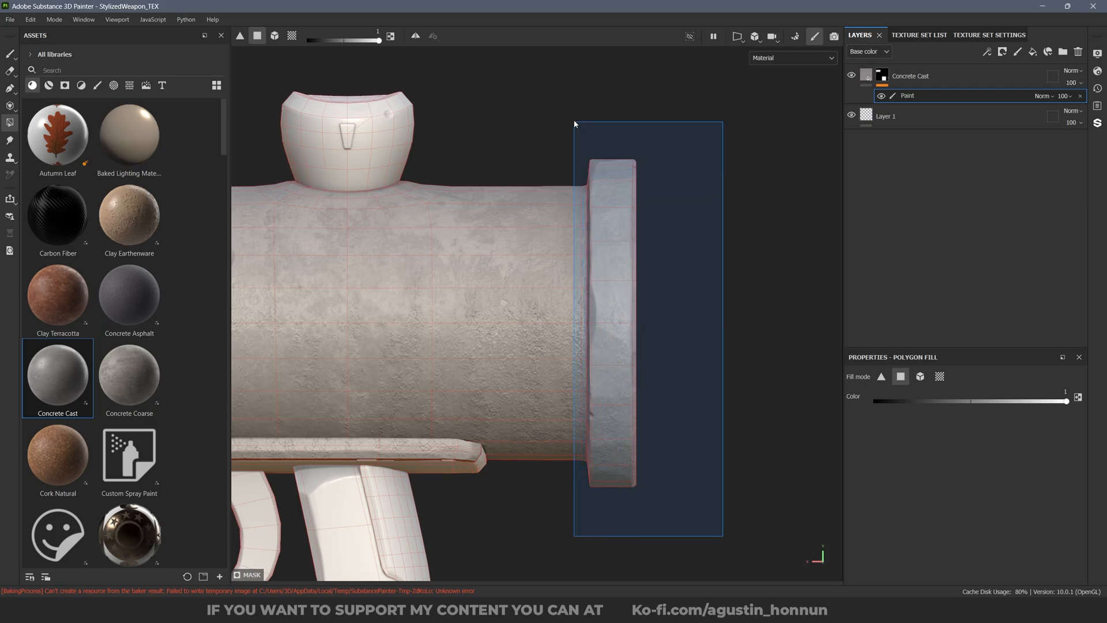
pyautogui.moveTo(575, 122); pyautogui.dragTo(573, 121)
pyautogui.press('x')
pyautogui.moveTo(698, 537); pyautogui.dragTo(588, 106)
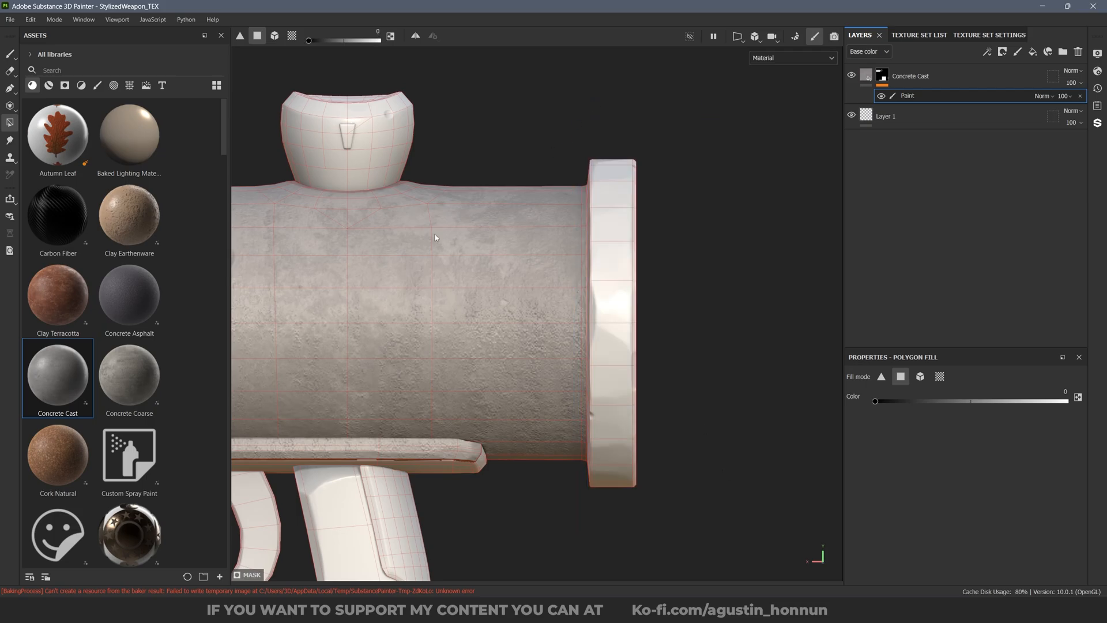
# Return to perspective view and bring the launcher's muzzle into view with Polygon Fill in UV chunk mode.
pyautogui.keyDown('alt'); pyautogui.moveTo(435, 234); pyautogui.dragTo(558, 276); pyautogui.keyUp('alt')
pyautogui.click(754, 38)
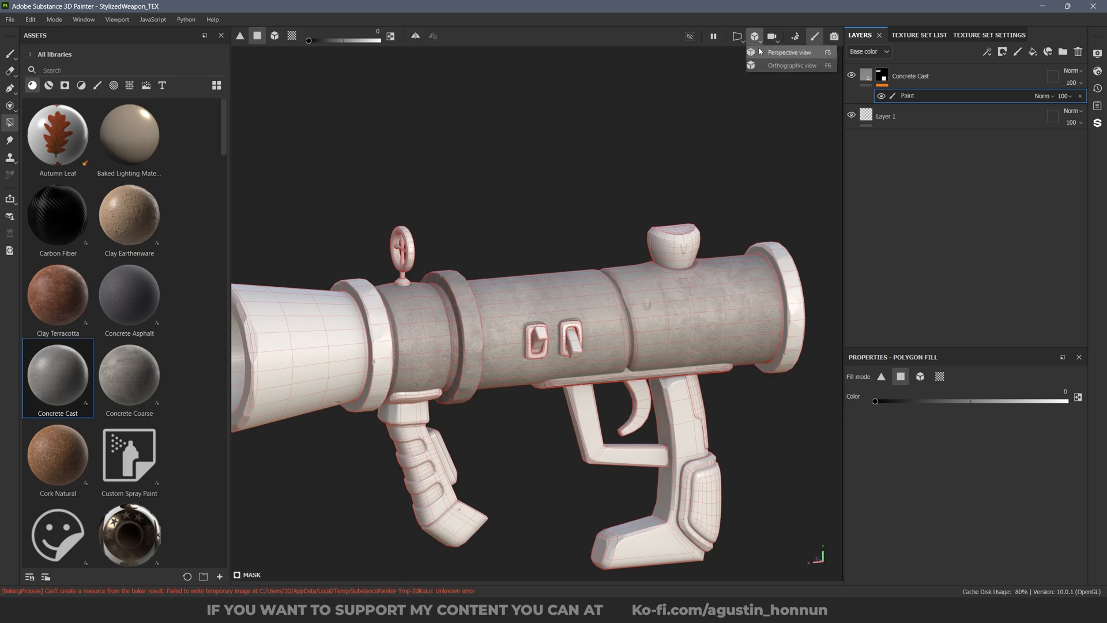
pyautogui.click(761, 52)
pyautogui.scroll(-5, 661, 311)
pyautogui.keyDown('alt'); pyautogui.moveTo(661, 312); pyautogui.dragTo(428, 203); pyautogui.keyUp('alt')
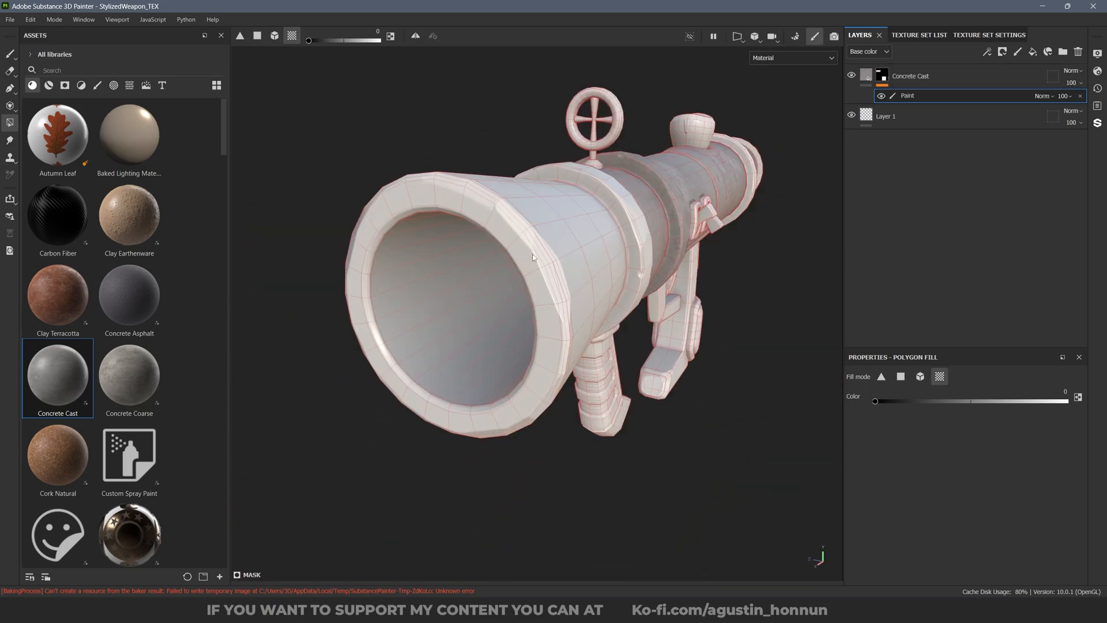
pyautogui.keyDown('alt'); pyautogui.moveTo(532, 253); pyautogui.dragTo(468, 282); pyautogui.keyUp('alt')
pyautogui.scroll(-5, 467, 282)
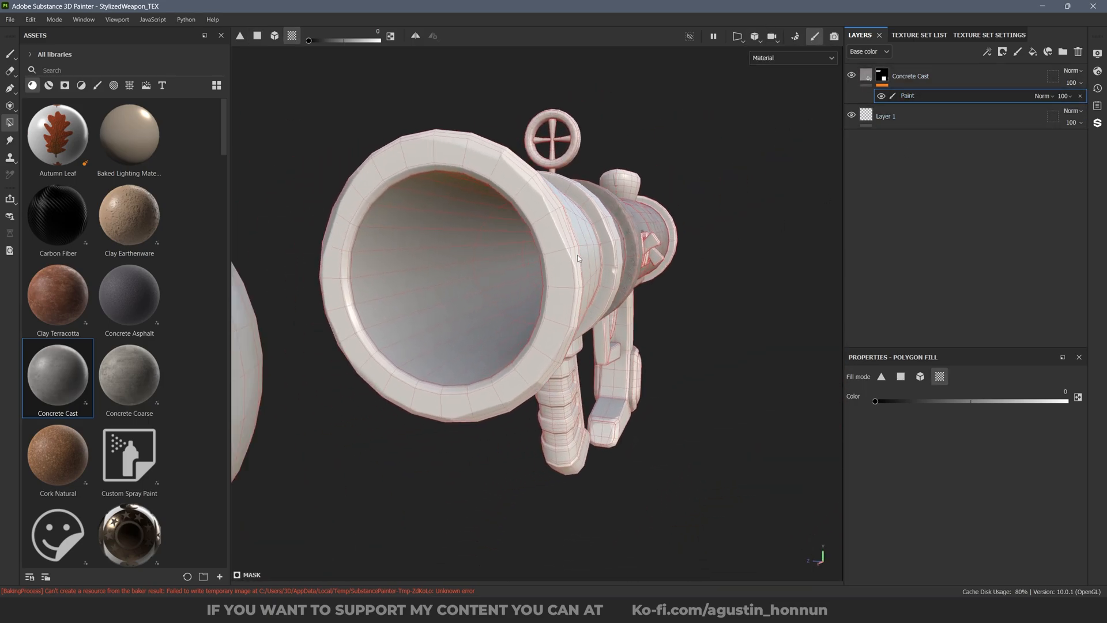
# Set the Polygon Fill color to 1 and fill the bomb beside the launcher into the Concrete Cast mask.
pyautogui.press('x')
pyautogui.moveTo(315, 307)
pyautogui.keyDown('alt'); pyautogui.mouseDown()
pyautogui.moveTo(309, 314)
pyautogui.moveTo(331, 316)
pyautogui.mouseUp(); pyautogui.keyUp('alt')
pyautogui.click(309, 314)
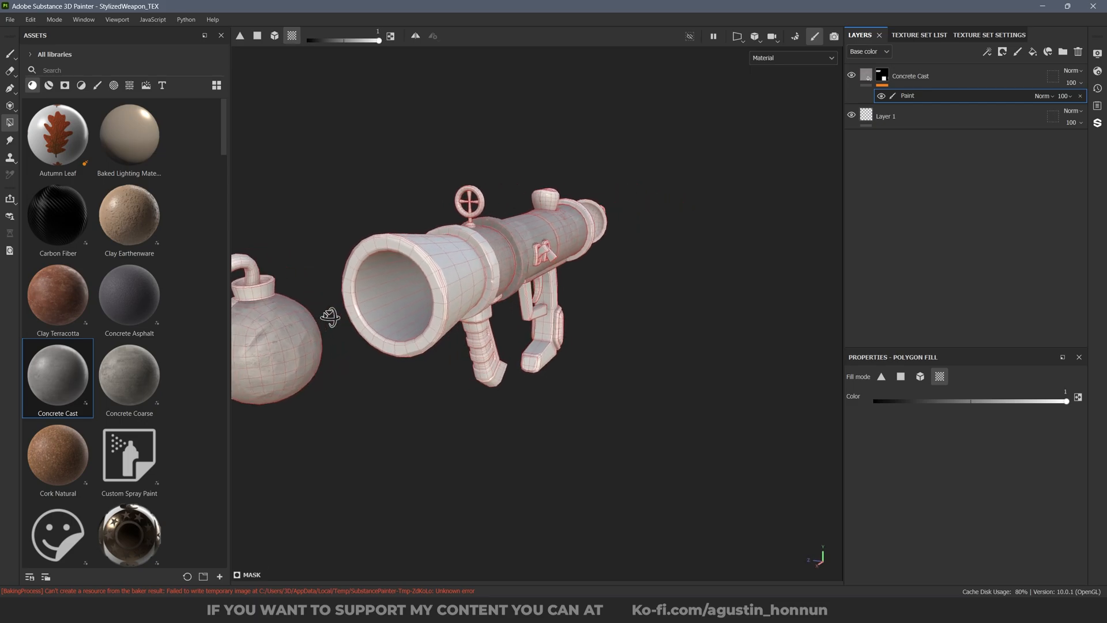
pyautogui.keyDown('alt'); pyautogui.moveTo(331, 316); pyautogui.dragTo(377, 316, button='middle'); pyautogui.keyUp('alt')
pyautogui.keyDown('alt'); pyautogui.moveTo(378, 316); pyautogui.dragTo(440, 316); pyautogui.keyUp('alt')
pyautogui.scroll(5, 426, 300)
pyautogui.click(410, 280)
pyautogui.keyDown('alt'); pyautogui.moveTo(488, 162); pyautogui.dragTo(709, 175); pyautogui.keyUp('alt')
pyautogui.scroll(-5, 500, 199)
pyautogui.keyDown('alt'); pyautogui.moveTo(605, 201); pyautogui.dragTo(424, 262); pyautogui.keyUp('alt')
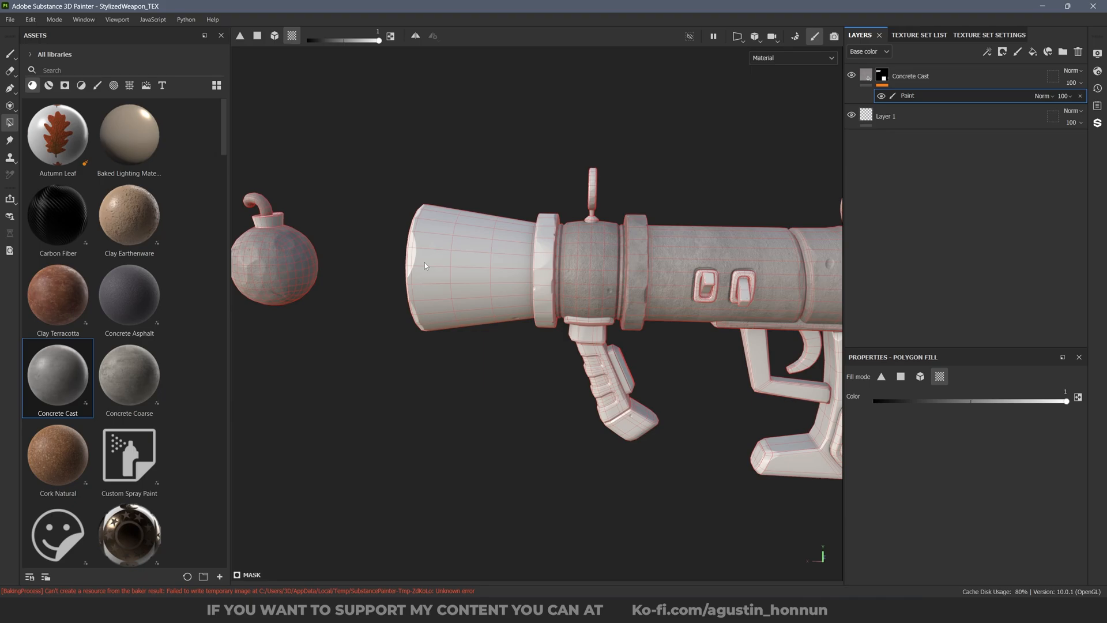
# Fill the cup-shaped piece on top of the launcher's rear tube into the Concrete Cast mask.
pyautogui.scroll(2, 577, 254)
pyautogui.keyDown('alt'); pyautogui.moveTo(749, 254); pyautogui.dragTo(449, 254, button='middle'); pyautogui.keyUp('alt')
pyautogui.keyDown('alt'); pyautogui.moveTo(565, 133); pyautogui.dragTo(544, 162); pyautogui.keyUp('alt')
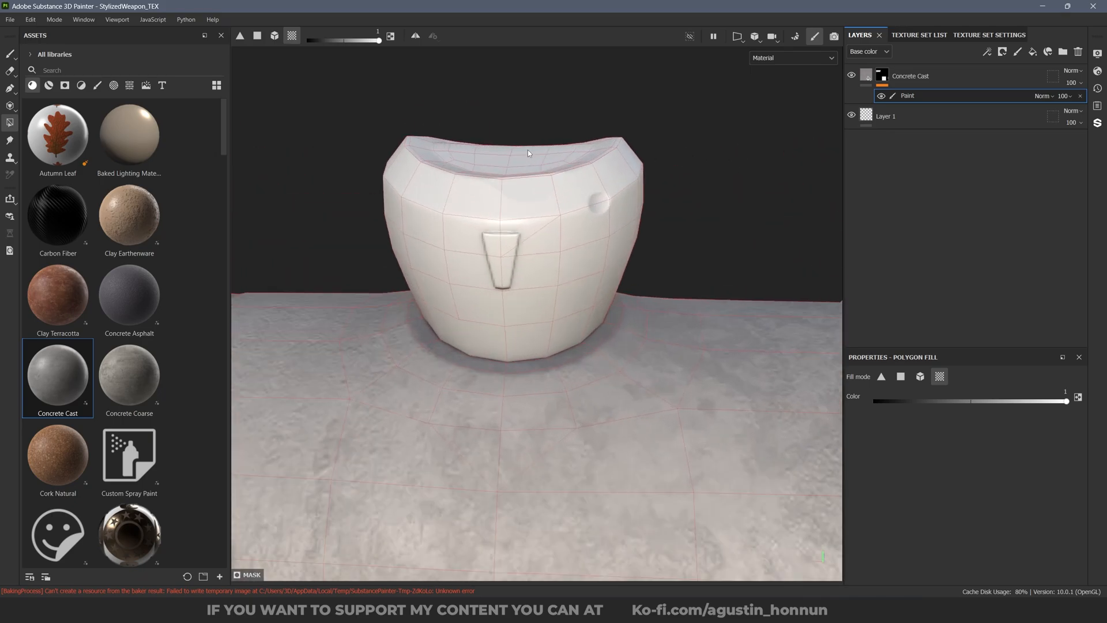
pyautogui.keyDown('alt'); pyautogui.moveTo(527, 150); pyautogui.dragTo(514, 240); pyautogui.keyUp('alt')
pyautogui.scroll(3, 501, 186)
pyautogui.scroll(-3, 514, 240)
pyautogui.keyDown('alt'); pyautogui.moveTo(576, 201); pyautogui.dragTo(598, 211); pyautogui.keyUp('alt')
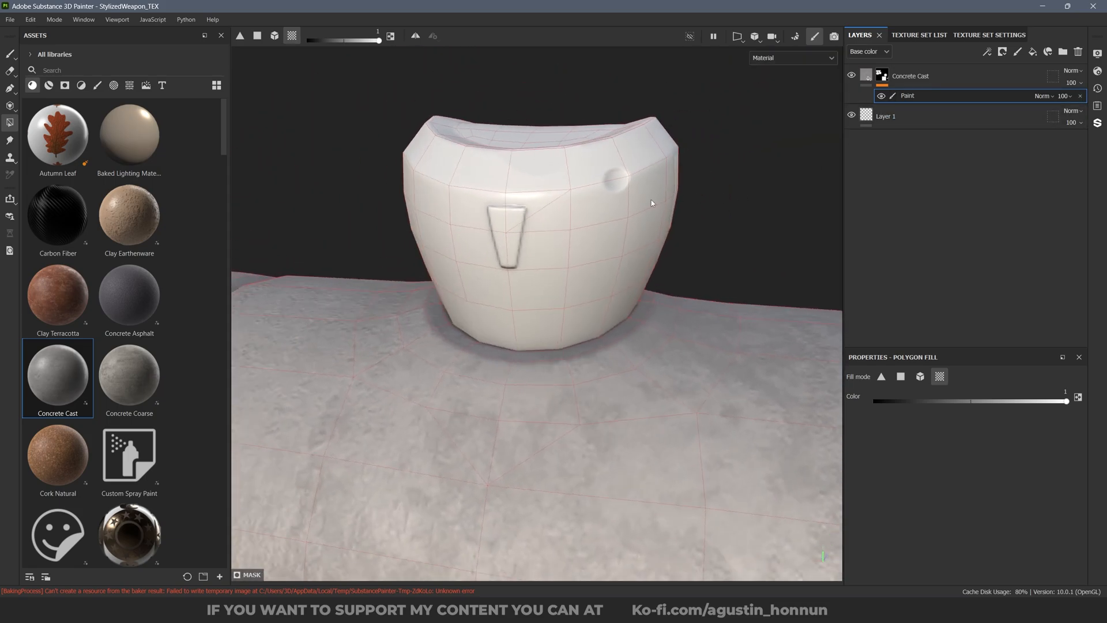
pyautogui.click(564, 205)
pyautogui.moveTo(534, 140)
pyautogui.keyDown('alt'); pyautogui.mouseDown()
pyautogui.moveTo(546, 168)
pyautogui.moveTo(547, 151)
pyautogui.mouseUp(); pyautogui.keyUp('alt')
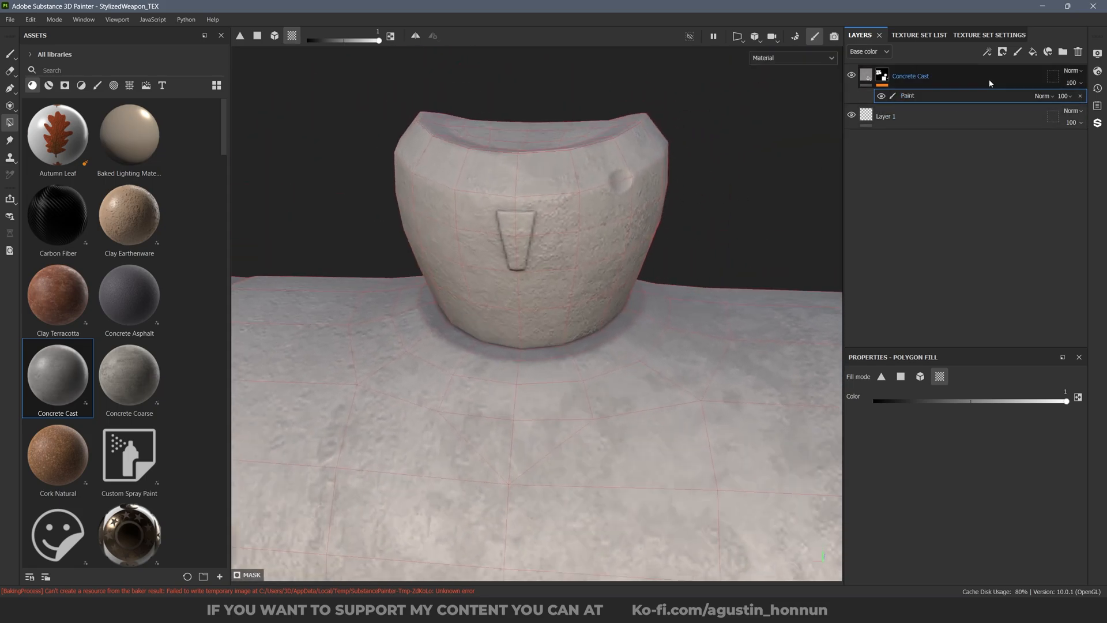
# Add a fill layer with a black mask above Concrete Cast and set its base color to red.
pyautogui.click(1033, 52)
pyautogui.rightClick(894, 80)
pyautogui.click(911, 82)
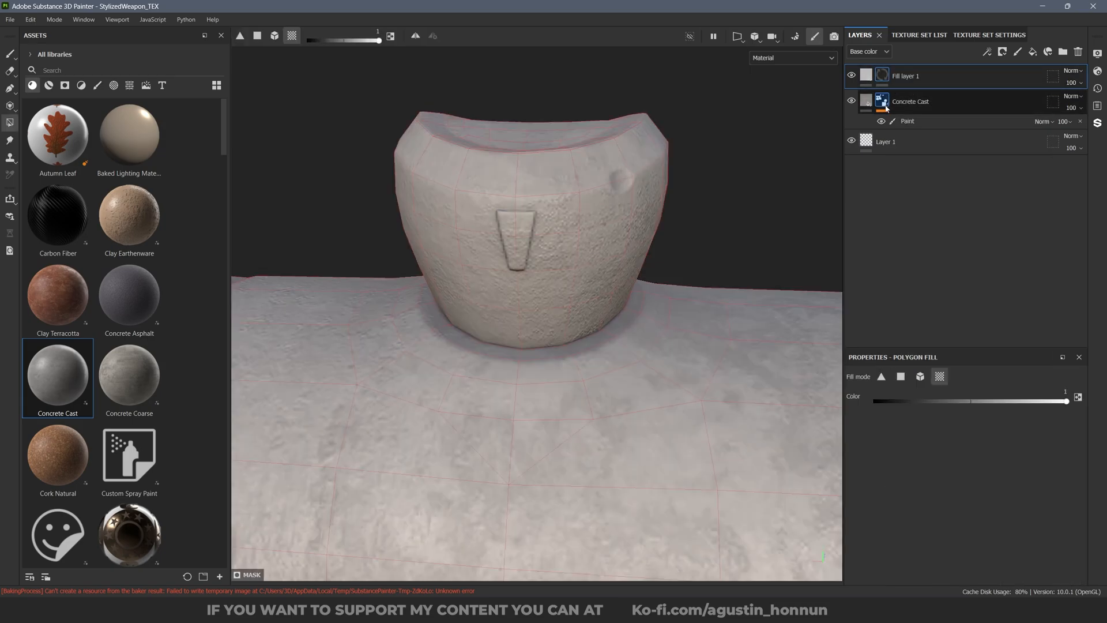
pyautogui.scroll(-3, 987, 515)
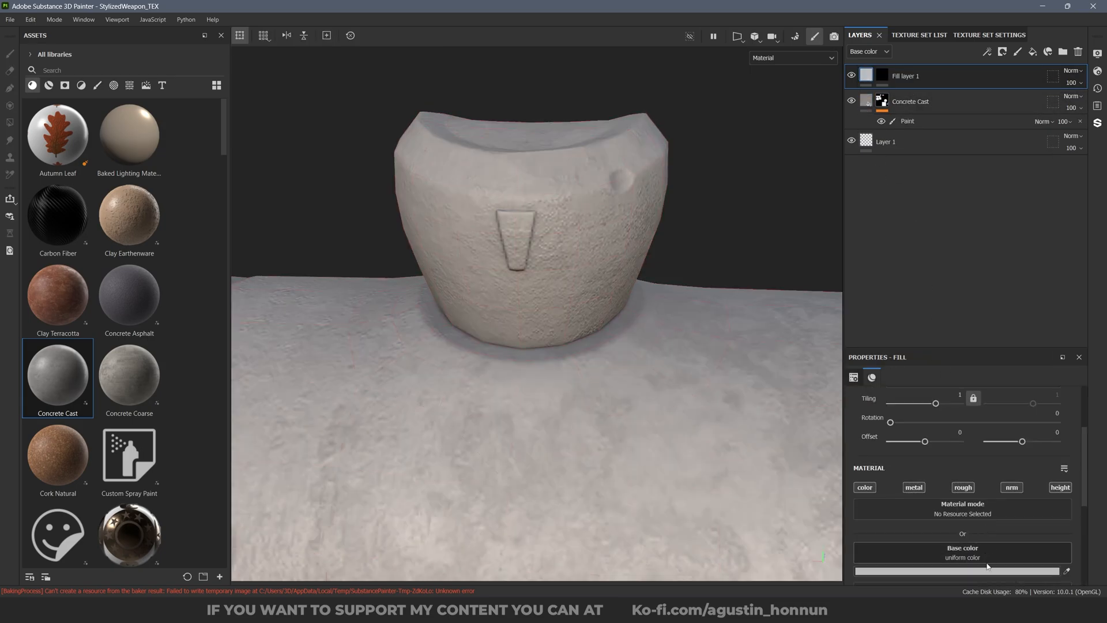
pyautogui.click(922, 569)
pyautogui.click(989, 390)
# Add a paint effect to the red fill layer's black mask.
pyautogui.rightClick(883, 75)
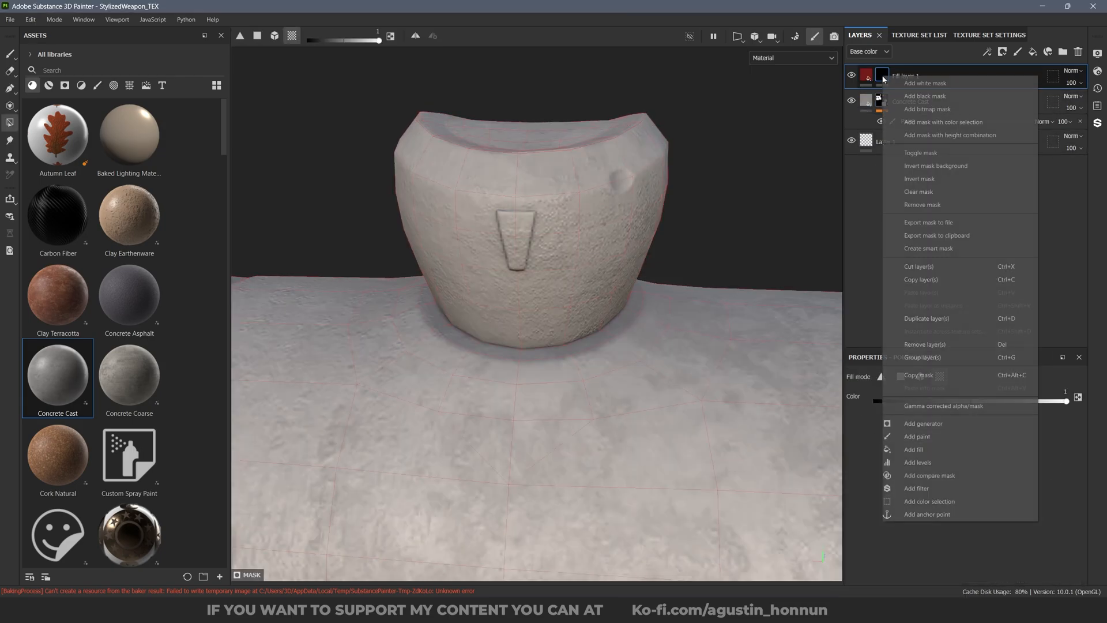
pyautogui.click(922, 97)
pyautogui.rightClick(893, 75)
pyautogui.rightClick(887, 73)
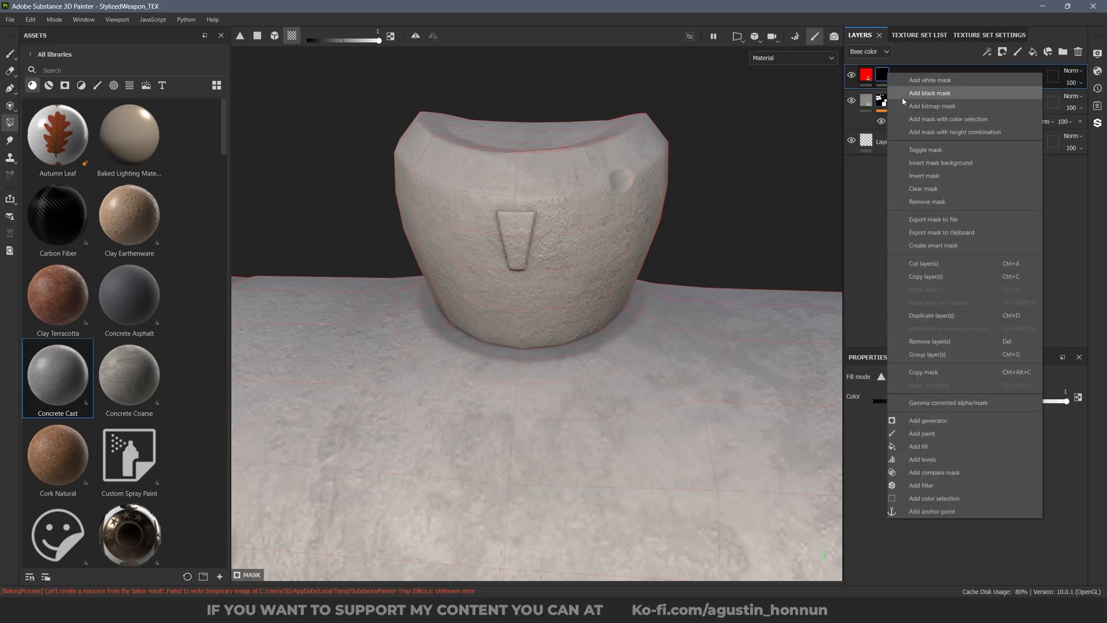
pyautogui.click(922, 433)
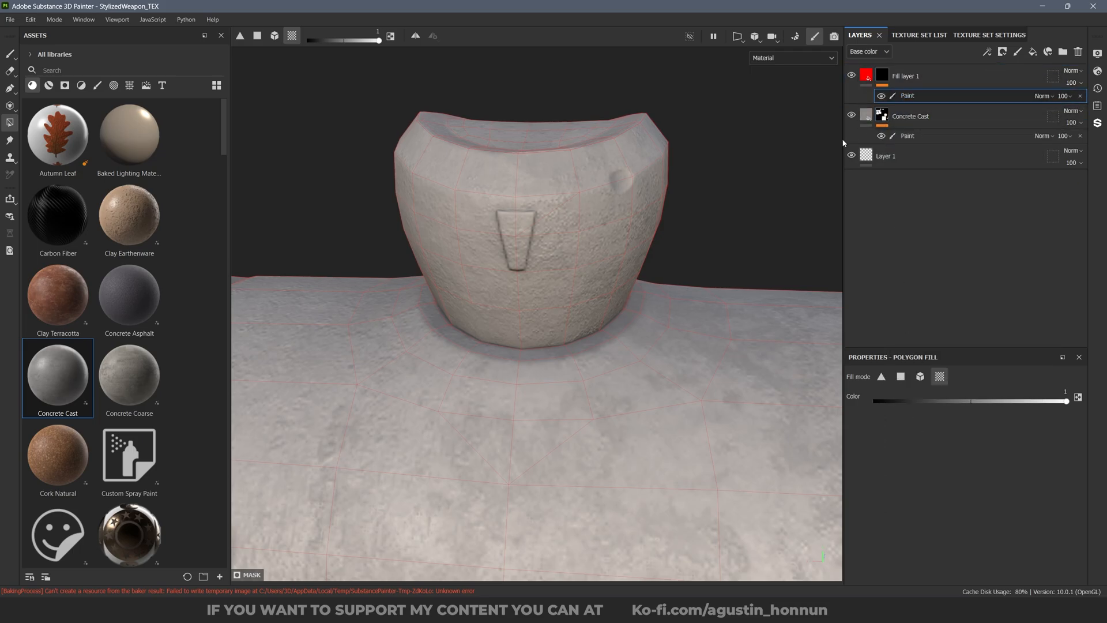
# Try to reveal red on the cup-shaped piece's wedge detail with UV chunk Polygon Fill, and undo the fill.
pyautogui.keyDown('alt'); pyautogui.moveTo(574, 231); pyautogui.dragTo(558, 210); pyautogui.keyUp('alt')
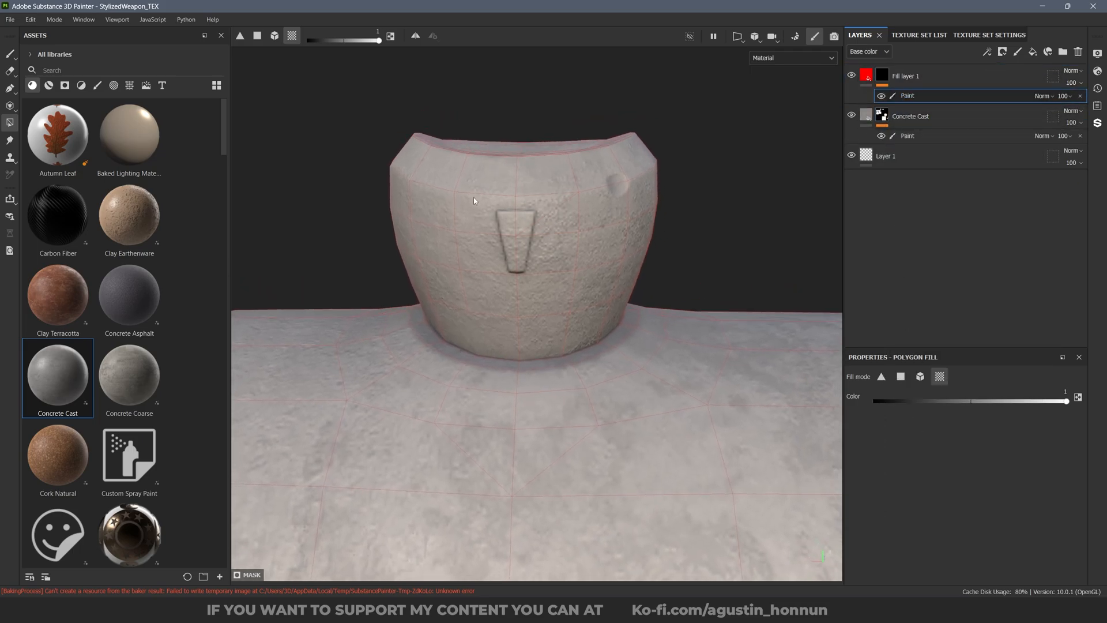
pyautogui.click(521, 242)
pyautogui.keyDown('alt'); pyautogui.moveTo(509, 260); pyautogui.dragTo(401, 253); pyautogui.keyUp('alt')
pyautogui.hotkey('ctrl', 'z')
pyautogui.click(747, 200)
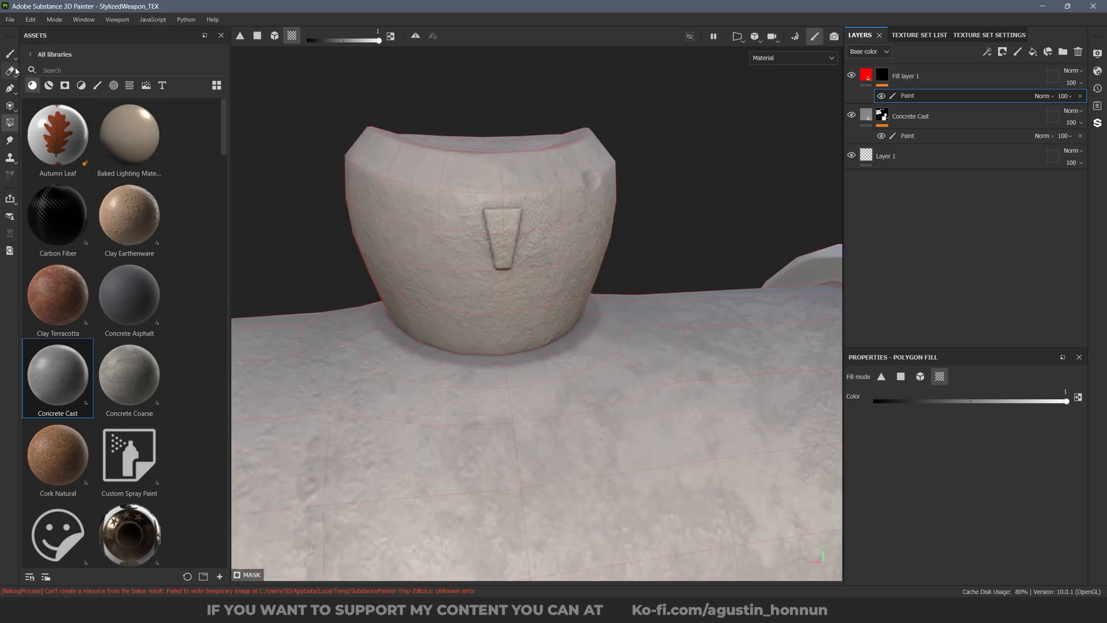
# Paint the wedge detail on the cup-shaped piece red in the mask with a brush of size 0.24.
pyautogui.click(9, 53)
pyautogui.scroll(3, 534, 226)
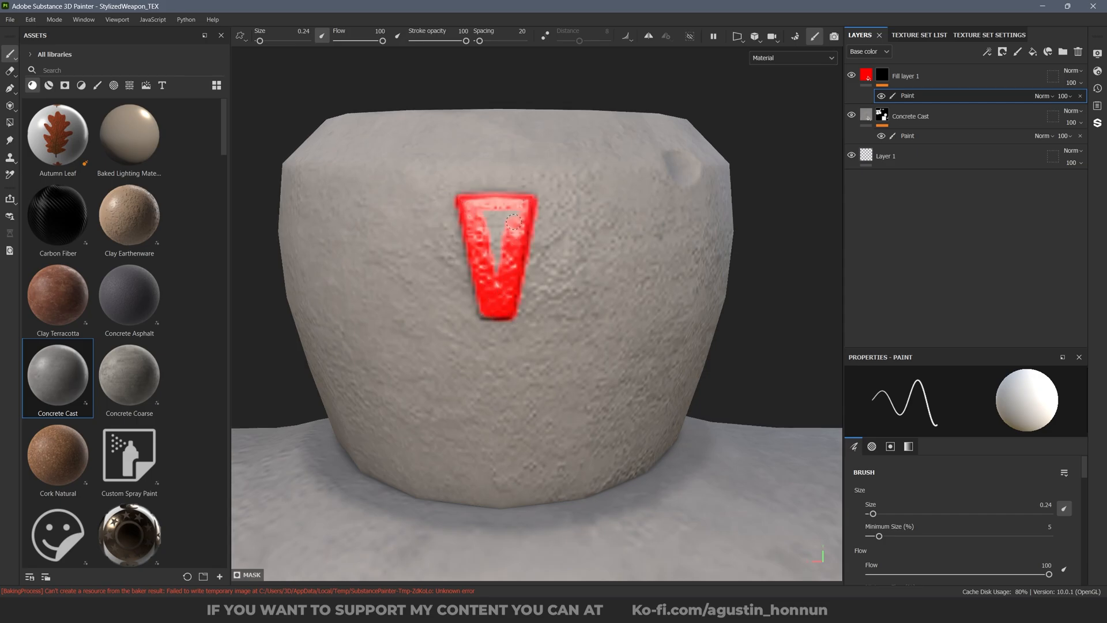
pyautogui.scroll(-5, 512, 230)
pyautogui.moveTo(512, 229)
pyautogui.keyDown('alt'); pyautogui.mouseDown()
pyautogui.moveTo(328, 304)
pyautogui.moveTo(519, 239)
pyautogui.moveTo(583, 235)
pyautogui.moveTo(508, 242)
pyautogui.mouseUp(); pyautogui.keyUp('alt')
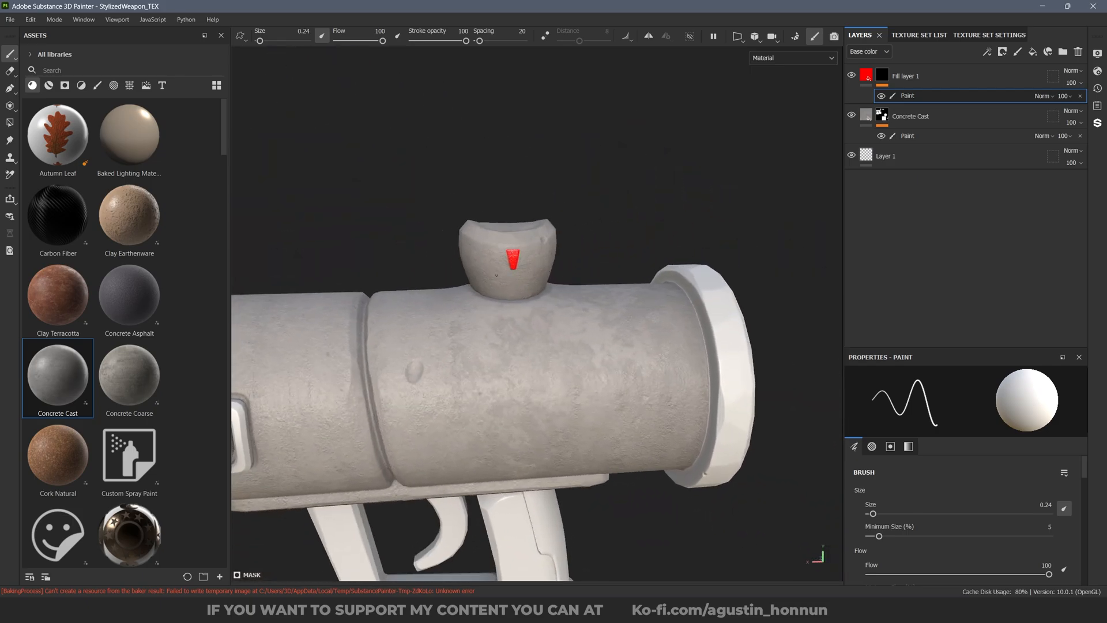
# Dab a row of small red dots along the front rim of the launcher's muzzle with the paint brush.
pyautogui.keyDown('alt'); pyautogui.moveTo(497, 275); pyautogui.dragTo(646, 231, button='middle'); pyautogui.keyUp('alt')
pyautogui.scroll(-4, 646, 230)
pyautogui.keyDown('alt'); pyautogui.moveTo(646, 236); pyautogui.dragTo(638, 263); pyautogui.keyUp('alt')
pyautogui.keyDown('alt'); pyautogui.moveTo(638, 262); pyautogui.dragTo(730, 219, button='middle'); pyautogui.keyUp('alt')
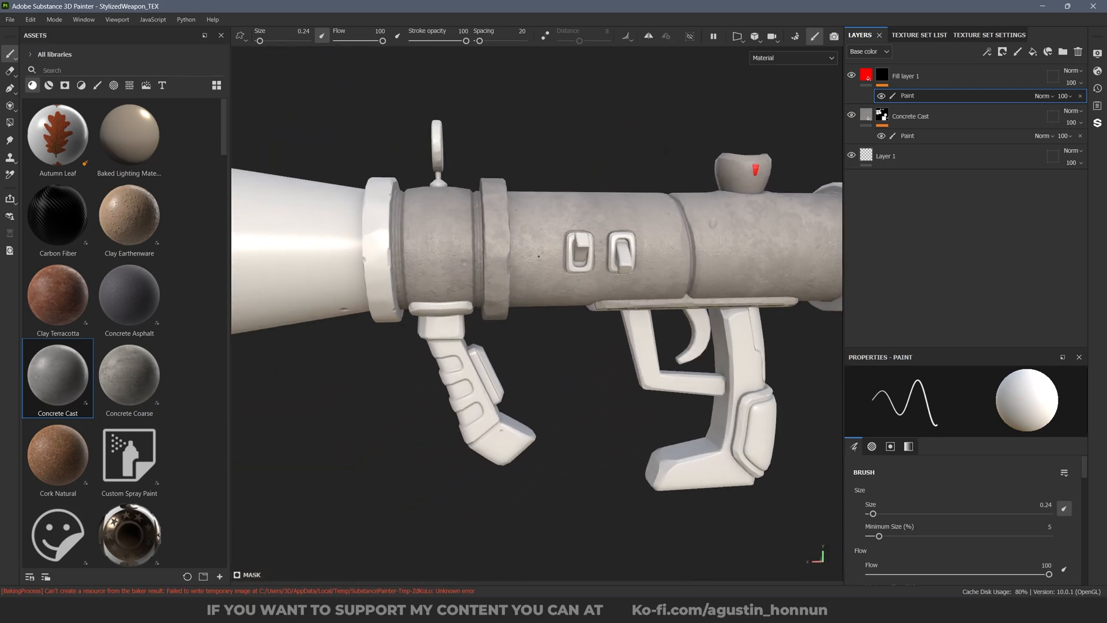
pyautogui.keyDown('alt'); pyautogui.moveTo(681, 404); pyautogui.dragTo(756, 396); pyautogui.keyUp('alt')
pyautogui.keyDown('alt'); pyautogui.moveTo(658, 418); pyautogui.dragTo(808, 440, button='middle'); pyautogui.keyUp('alt')
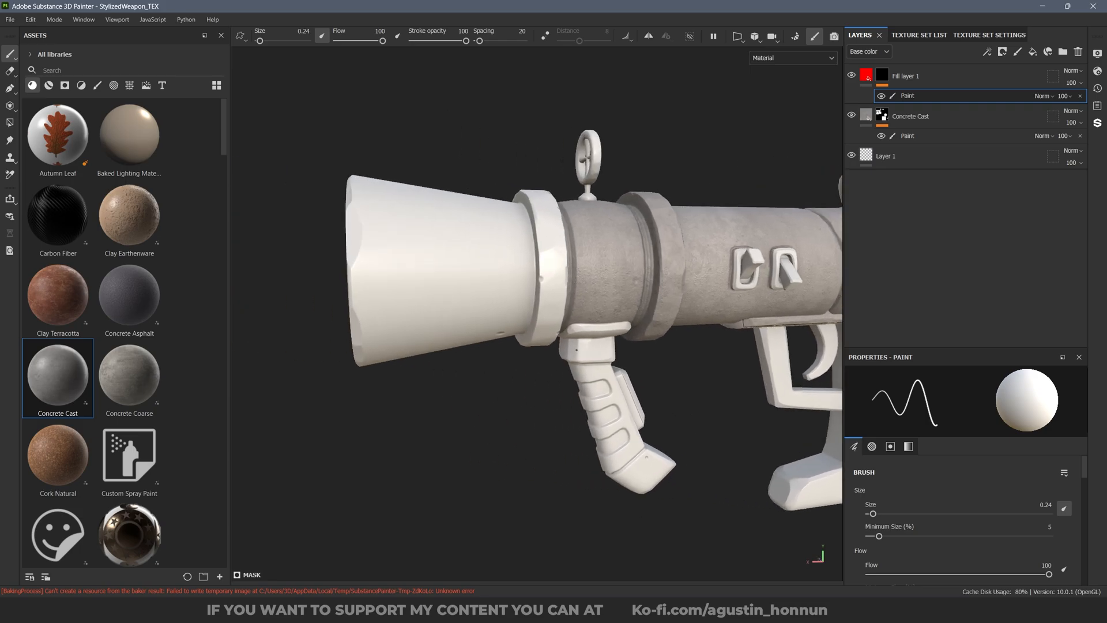
pyautogui.keyDown('alt'); pyautogui.moveTo(432, 259); pyautogui.dragTo(415, 234); pyautogui.keyUp('alt')
pyautogui.scroll(3, 336, 199)
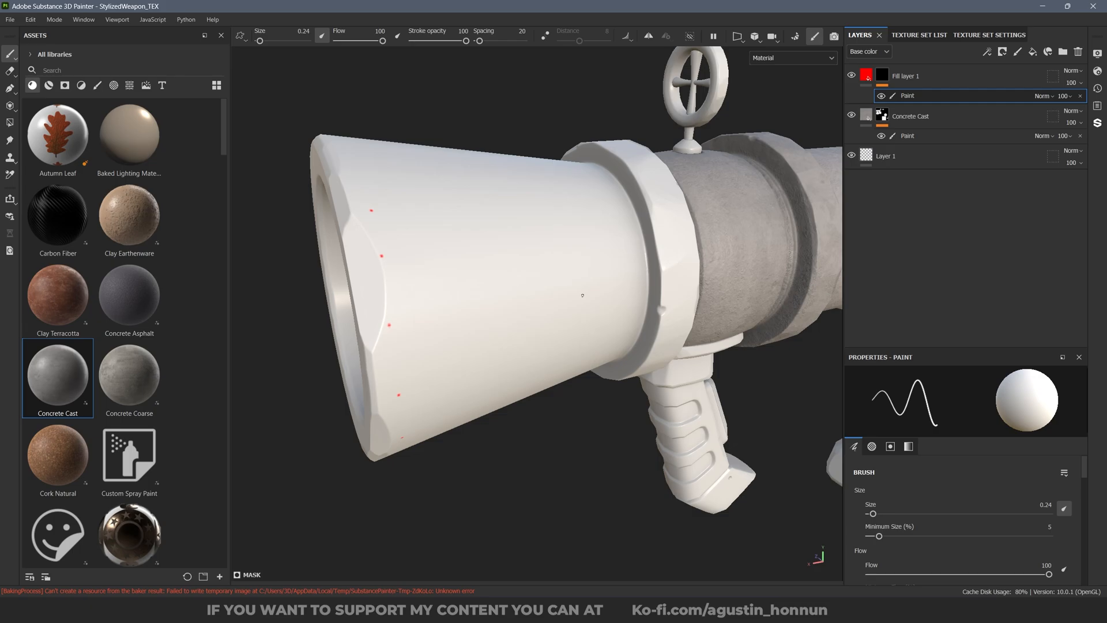
# Browse the viewport display channels down to the mesh maps with the whole launcher in view.
pyautogui.keyDown('alt'); pyautogui.moveTo(606, 250); pyautogui.dragTo(502, 294); pyautogui.keyUp('alt')
pyautogui.keyDown('alt'); pyautogui.moveTo(501, 294); pyautogui.dragTo(242, 308, button='middle'); pyautogui.keyUp('alt')
pyautogui.scroll(-3, 519, 300)
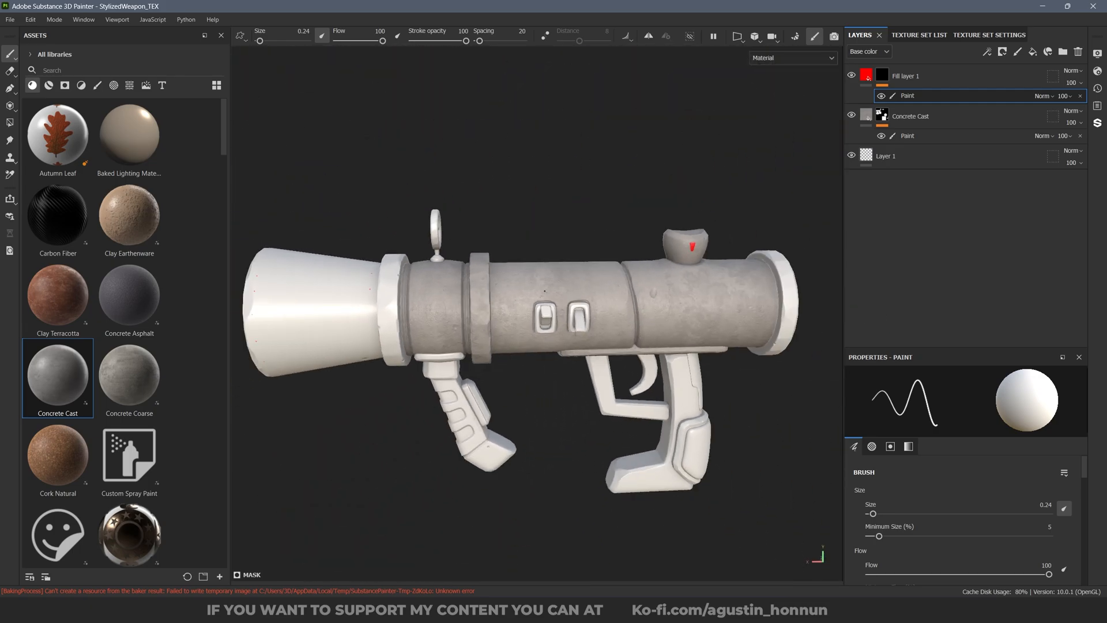
pyautogui.keyDown('alt'); pyautogui.moveTo(565, 300); pyautogui.dragTo(519, 297); pyautogui.keyUp('alt')
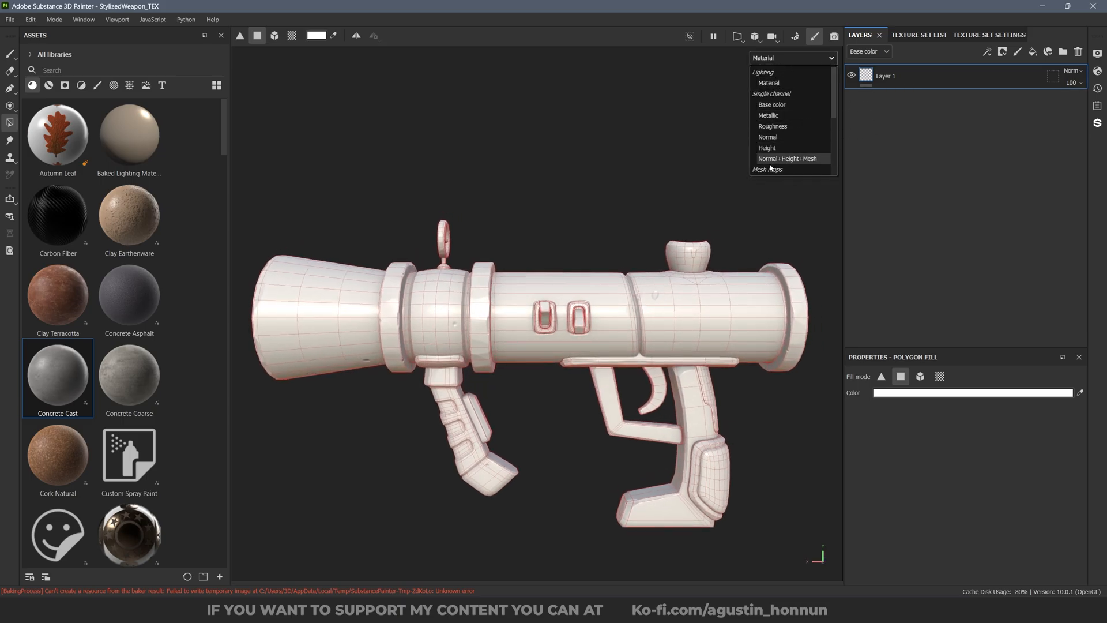
pyautogui.click(763, 169)
pyautogui.keyDown('alt'); pyautogui.moveTo(769, 164); pyautogui.dragTo(669, 395); pyautogui.keyUp('alt')
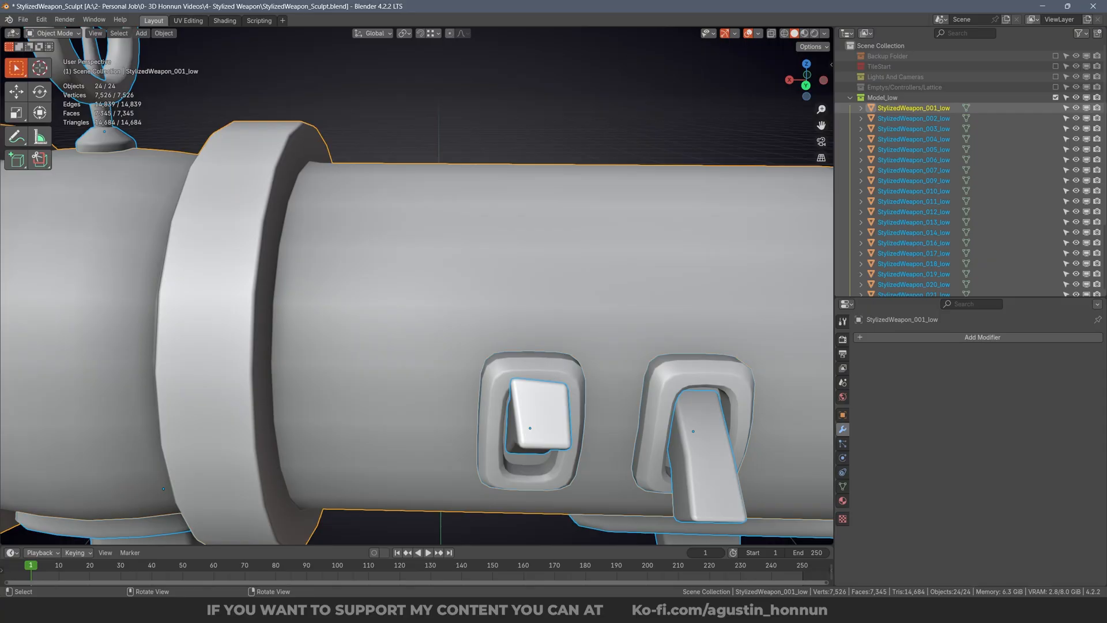
# Switch to the StylizedWeapon_Sculpt file in Blender, exclude the Model_low collection and enable Model_high.
pyautogui.scroll(-8, 521, 267)
pyautogui.keyDown('alt'); pyautogui.moveTo(528, 270); pyautogui.dragTo(657, 224, button='right'); pyautogui.keyUp('alt')
pyautogui.click(662, 223)
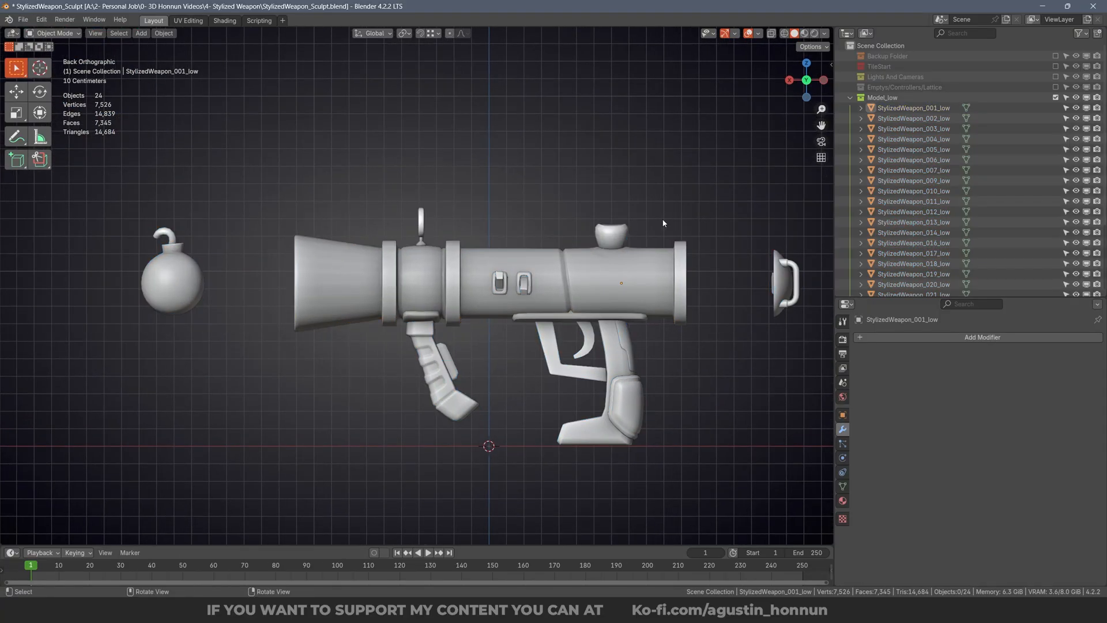
pyautogui.click(850, 98)
pyautogui.click(1055, 98)
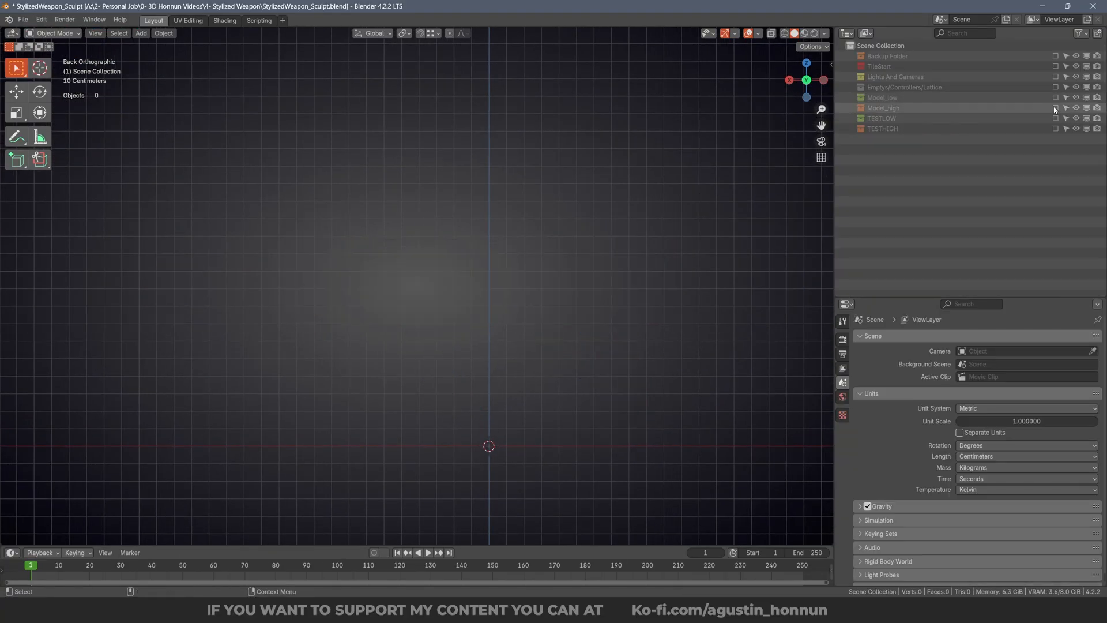
pyautogui.click(1055, 108)
pyautogui.click(563, 290)
# Examine the sculpted dents, chipped edges and tube seam of the high-poly launcher from both sides.
pyautogui.moveTo(563, 290); pyautogui.dragTo(314, 297, button='middle')
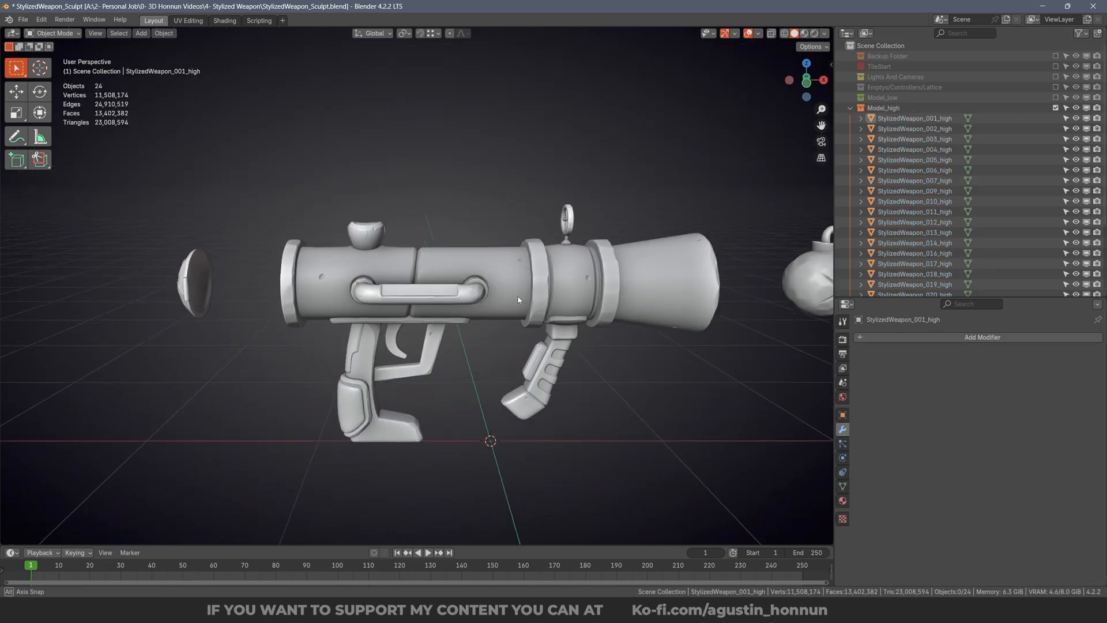
pyautogui.scroll(4, 527, 286)
pyautogui.moveTo(433, 243); pyautogui.dragTo(463, 272, button='middle')
pyautogui.scroll(3, 202, 240)
pyautogui.keyDown('shift'); pyautogui.moveTo(202, 239); pyautogui.dragTo(448, 234, button='middle'); pyautogui.keyUp('shift')
pyautogui.scroll(2, 645, 245)
pyautogui.click(617, 239)
pyautogui.moveTo(617, 239); pyautogui.dragTo(369, 262, button='middle')
pyautogui.scroll(-2, 446, 288)
pyautogui.scroll(-3, 369, 263)
pyautogui.moveTo(444, 277); pyautogui.dragTo(428, 232, button='middle')
pyautogui.hotkey('alt', 'a')
pyautogui.keyDown('alt'); pyautogui.moveTo(354, 241); pyautogui.dragTo(362, 225, button='middle'); pyautogui.keyUp('alt')
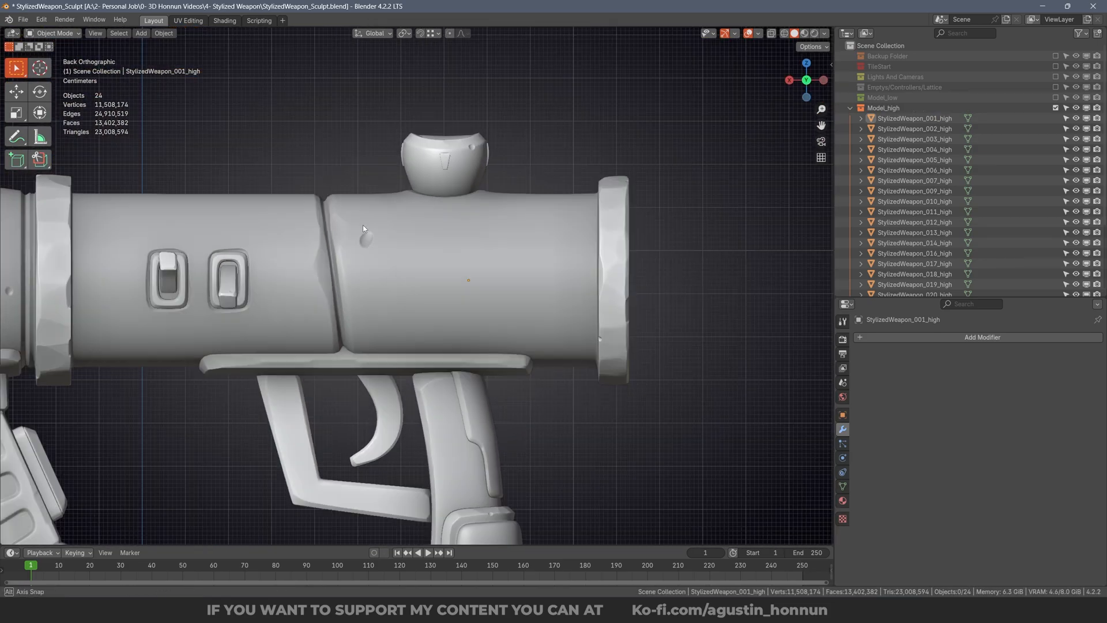
pyautogui.scroll(2, 372, 226)
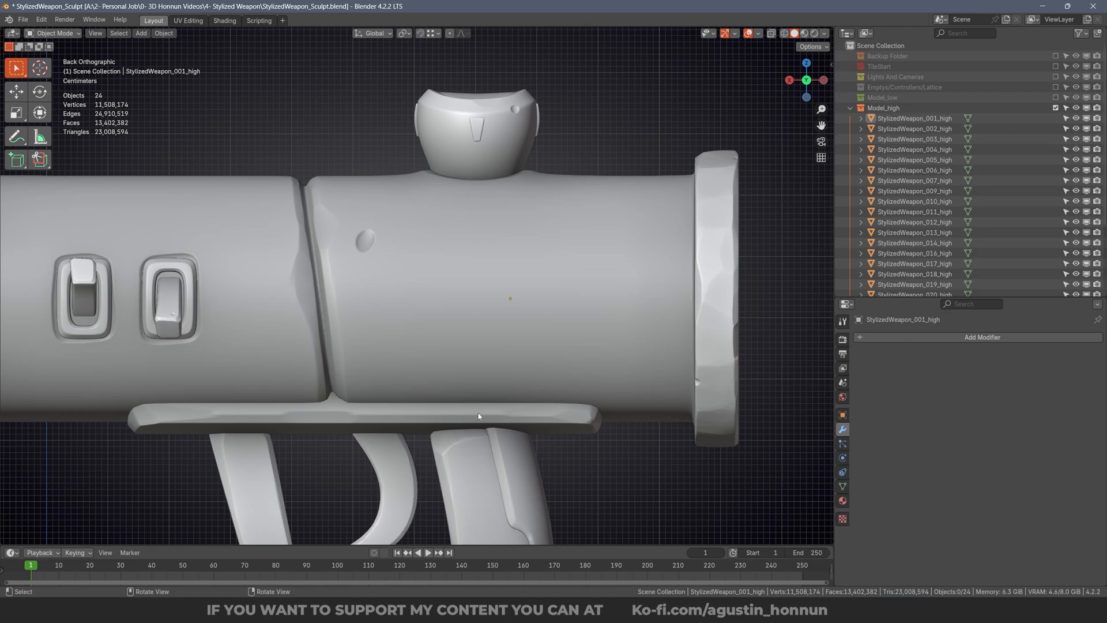
pyautogui.scroll(1, 346, 177)
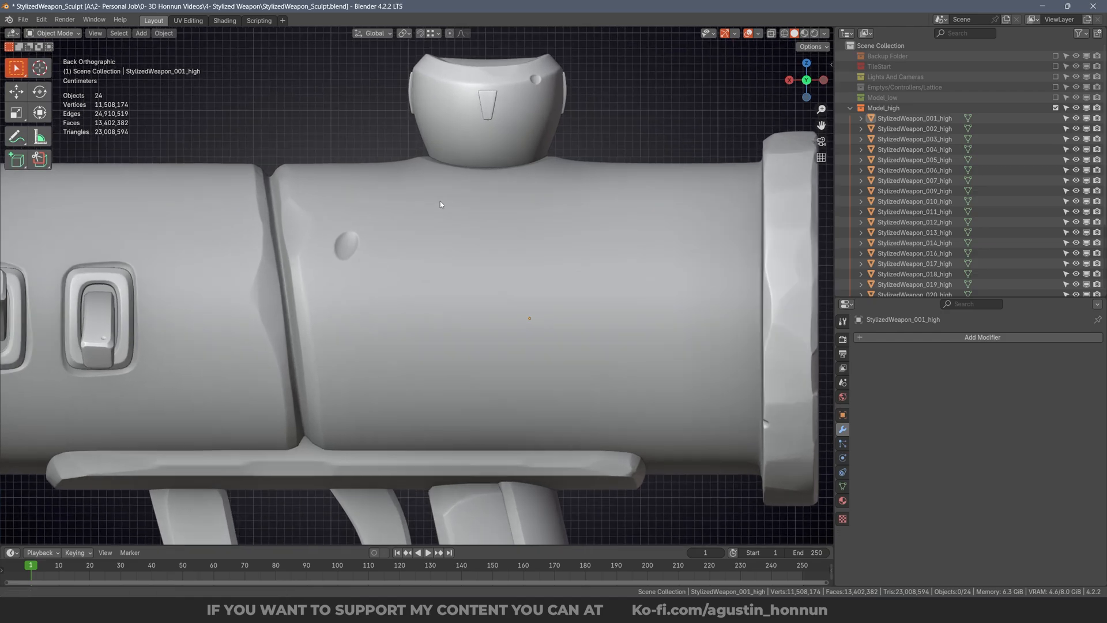
# Inspect the mesh density of the high-poly main tube in Edit Mode and return to Object Mode.
pyautogui.click(403, 225)
pyautogui.scroll(2, 355, 248)
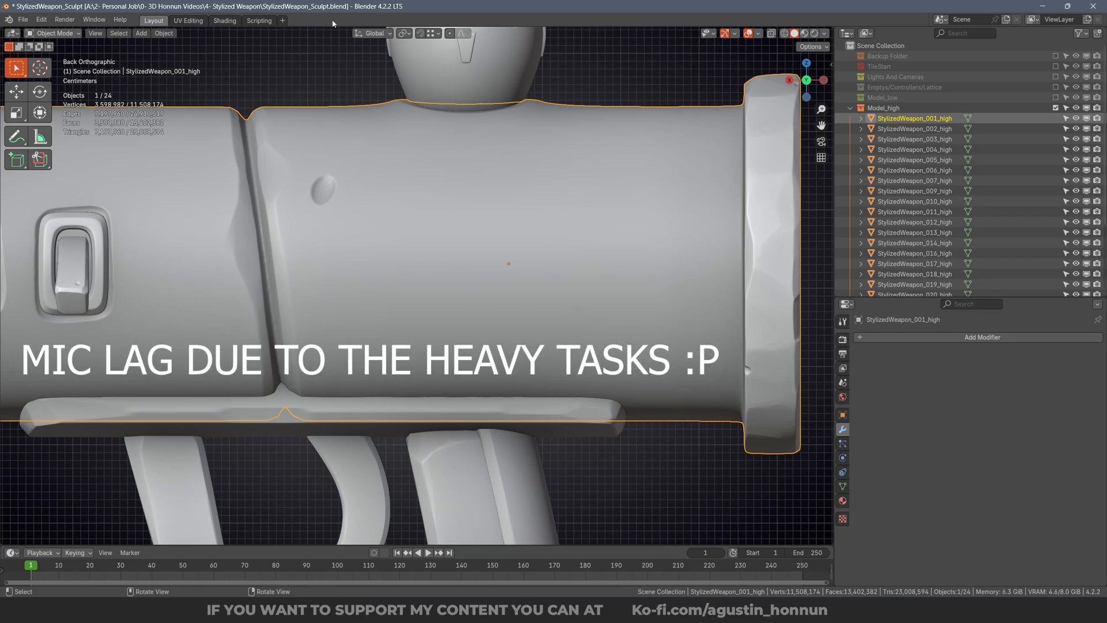
pyautogui.press('Tab')
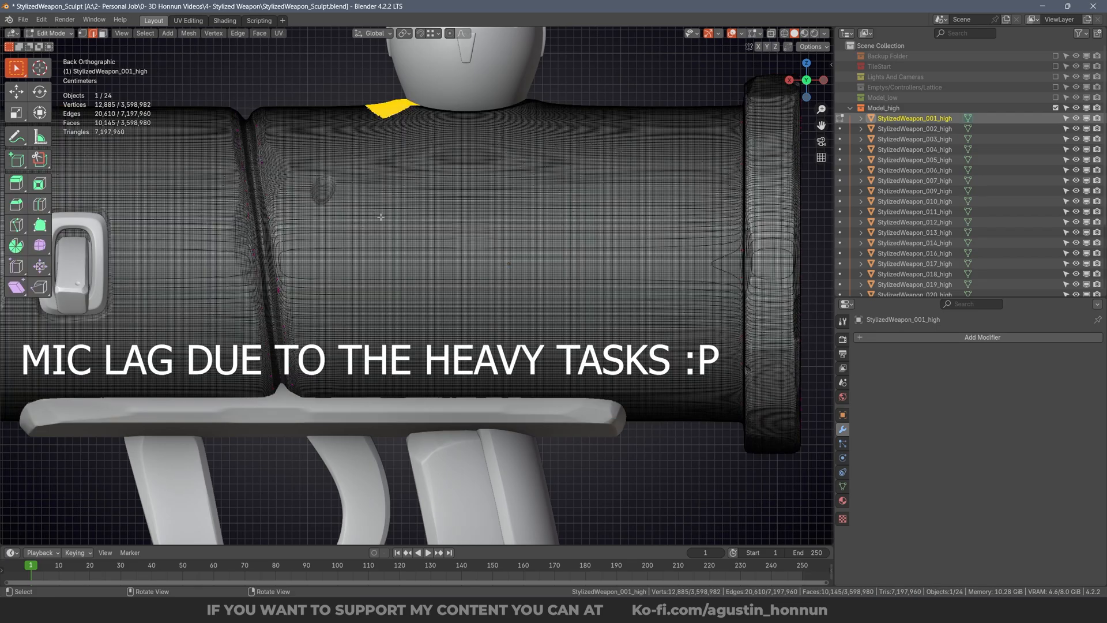
pyautogui.click(396, 185)
pyautogui.keyDown('shift'); pyautogui.moveTo(401, 174); pyautogui.dragTo(413, 202, button='middle'); pyautogui.keyUp('shift')
pyautogui.moveTo(379, 195); pyautogui.dragTo(380, 241)
pyautogui.moveTo(381, 241)
pyautogui.mouseDown(button='middle')
pyautogui.moveTo(204, 246)
pyautogui.moveTo(288, 240)
pyautogui.moveTo(296, 199)
pyautogui.moveTo(350, 150)
pyautogui.moveTo(383, 213)
pyautogui.moveTo(414, 189)
pyautogui.moveTo(381, 216)
pyautogui.moveTo(426, 228)
pyautogui.moveTo(370, 229)
pyautogui.mouseUp(button='middle')
pyautogui.hotkey('alt', 'a')
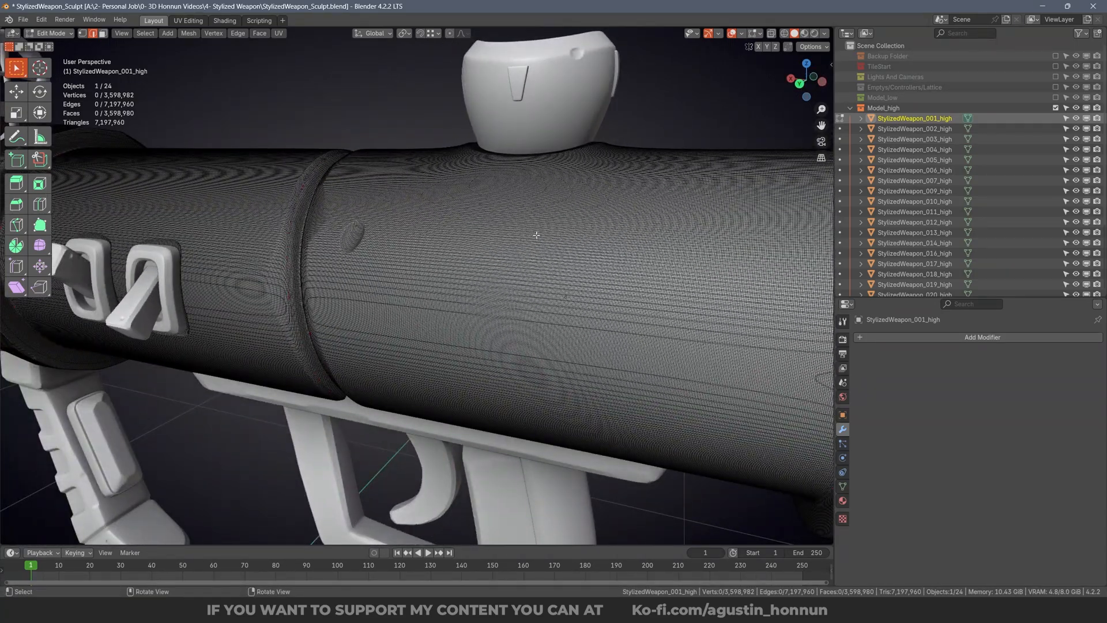
pyautogui.press('Tab')
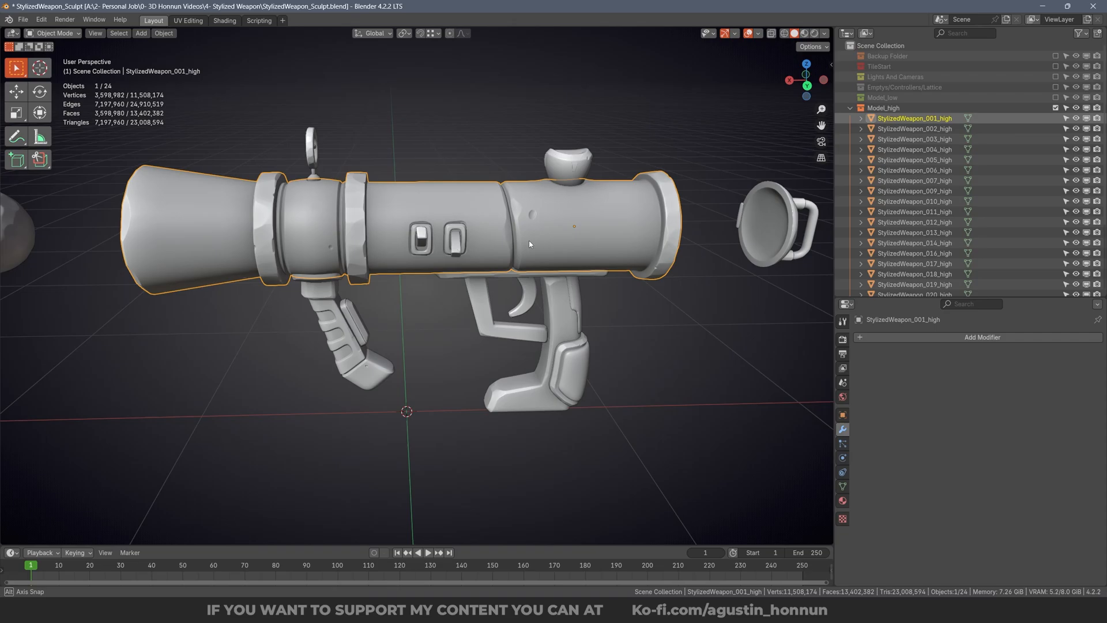
# Examine the complete high-poly launcher, bomb and detached end cap in back orthographic view.
pyautogui.scroll(1, 559, 248)
pyautogui.hotkey('alt', 'a')
pyautogui.moveTo(527, 243); pyautogui.dragTo(542, 220, button='middle')
pyautogui.keyDown('shift'); pyautogui.moveTo(159, 66); pyautogui.dragTo(410, 84, button='middle'); pyautogui.keyUp('shift')
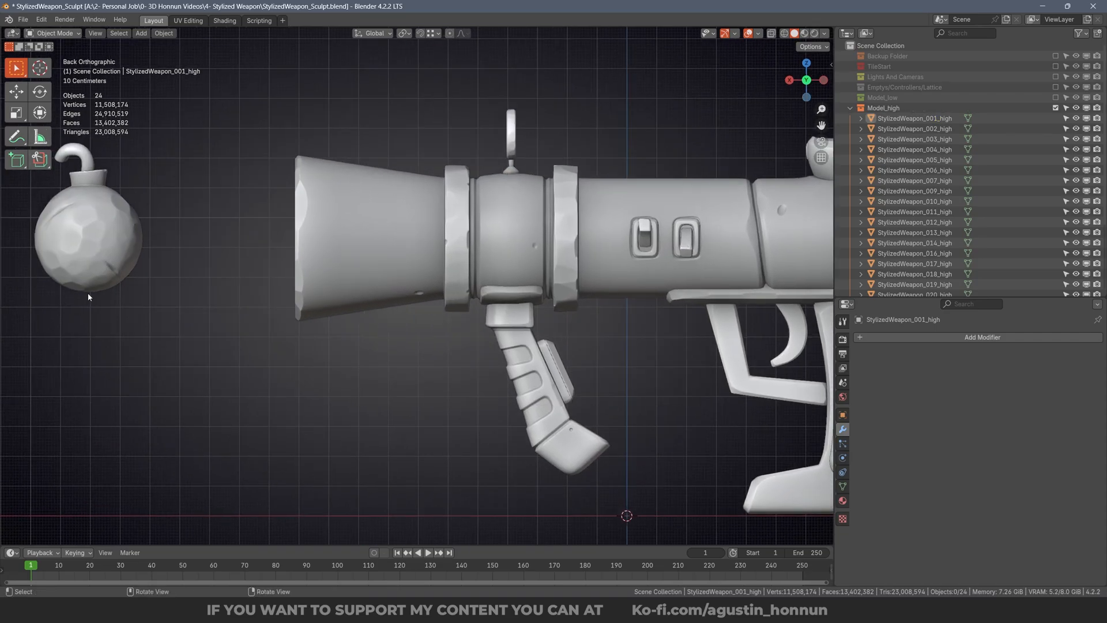
pyautogui.keyDown('shift'); pyautogui.moveTo(596, 342); pyautogui.dragTo(484, 337, button='middle'); pyautogui.keyUp('shift')
pyautogui.keyDown('shift'); pyautogui.moveTo(807, 310); pyautogui.dragTo(523, 300, button='middle'); pyautogui.keyUp('shift')
pyautogui.keyDown('ctrl'); pyautogui.moveTo(619, 160); pyautogui.dragTo(627, 290, button='middle'); pyautogui.keyUp('ctrl')
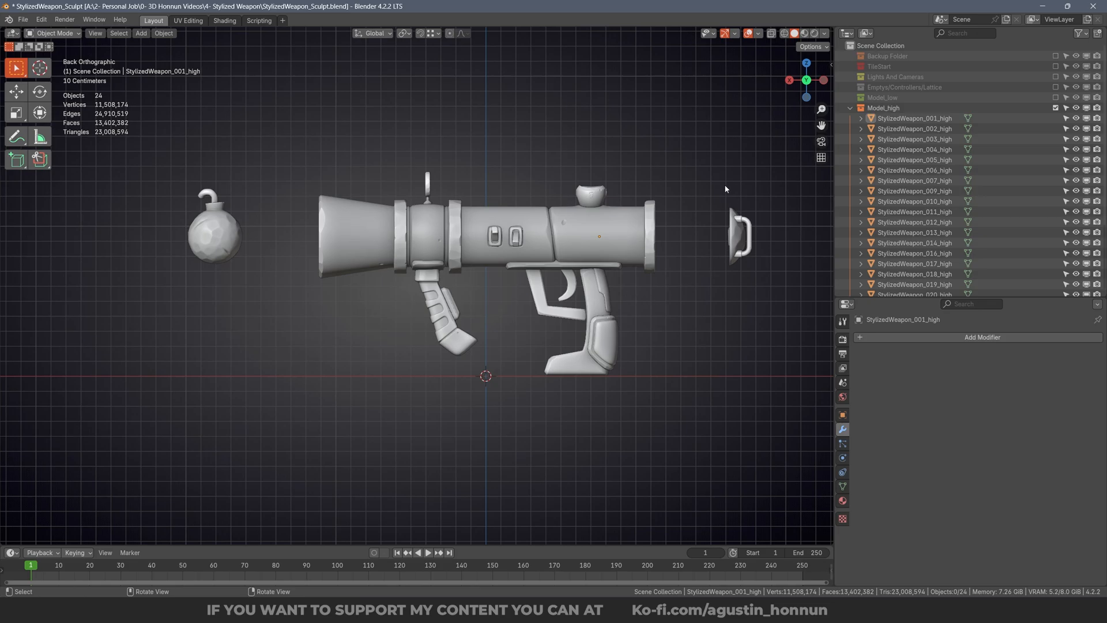
pyautogui.keyDown('shift'); pyautogui.moveTo(447, 271); pyautogui.dragTo(431, 295, button='middle'); pyautogui.keyUp('shift')
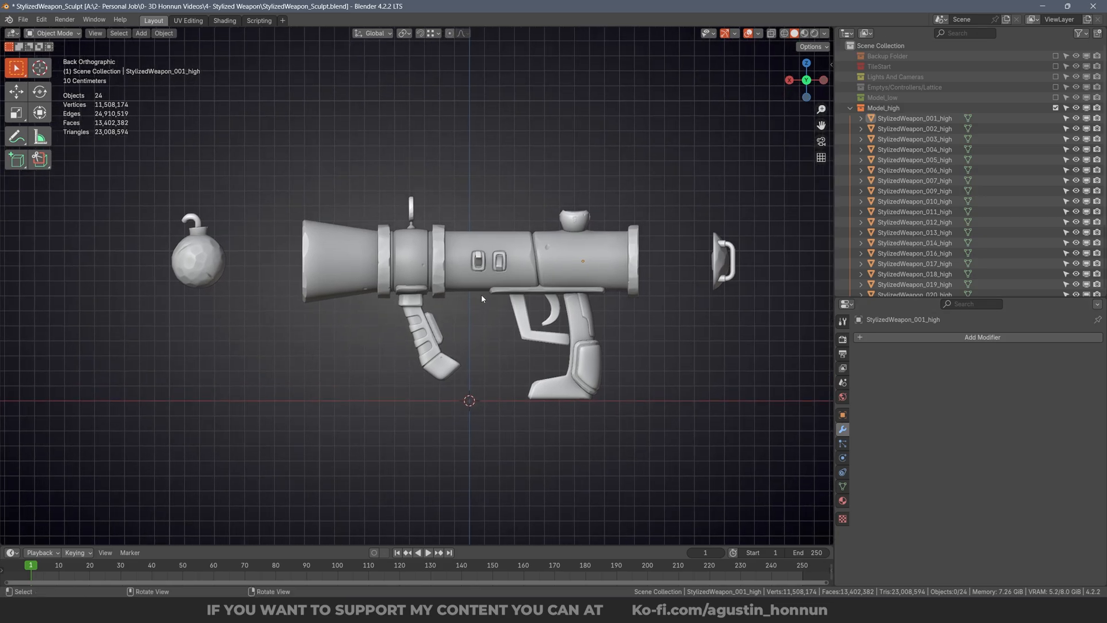
# Switch to the StylizedWeapon.blend window, float it over the sculpt file's window and examine the toggle switches and tube seam.
pyautogui.moveTo(1106, 103); pyautogui.dragTo(403, 1)
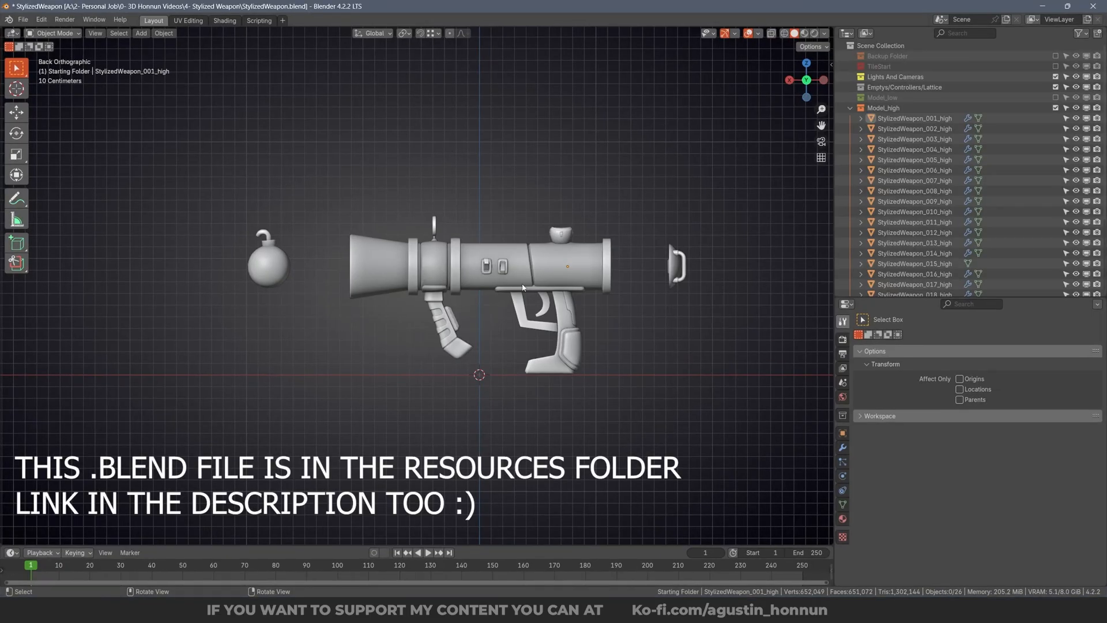
pyautogui.doubleClick(523, 7)
pyautogui.moveTo(522, 7)
pyautogui.mouseDown()
pyautogui.moveTo(523, 378)
pyautogui.moveTo(533, 97)
pyautogui.mouseUp()
pyautogui.scroll(8, 490, 302)
pyautogui.scroll(8, 539, 288)
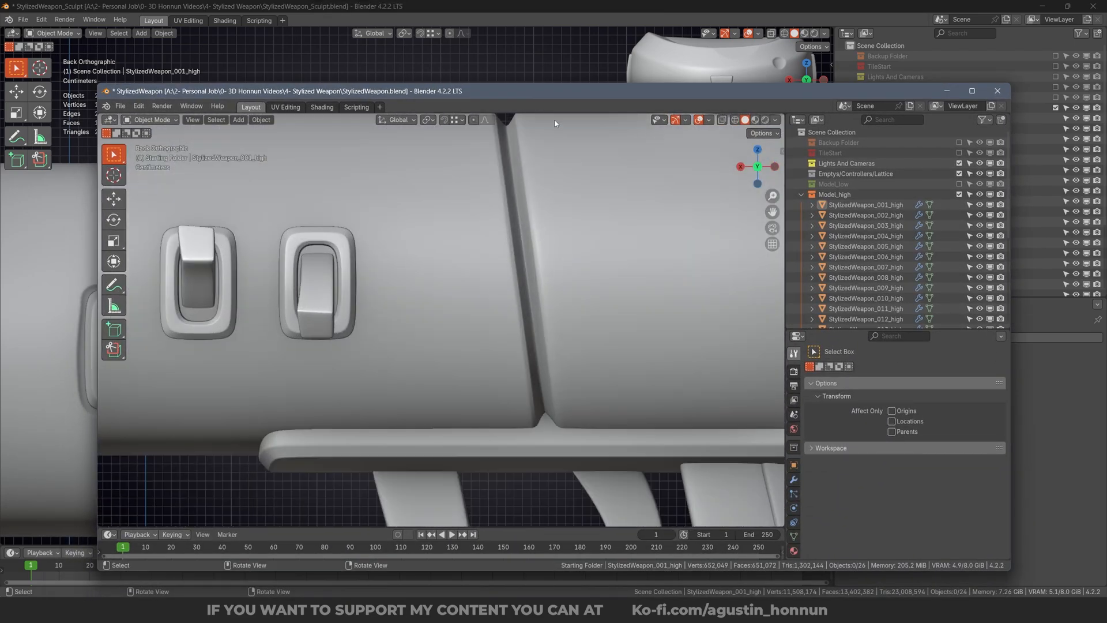
# Select all parts of the high-poly launcher and enter Edit Mode with no geometry selected.
pyautogui.scroll(-9, 548, 254)
pyautogui.click(621, 278)
pyautogui.moveTo(621, 283); pyautogui.dragTo(556, 302, button='middle')
pyautogui.scroll(-4, 568, 299)
pyautogui.scroll(-6, 404, 293)
pyautogui.hotkey('alt', 'a')
pyautogui.click(462, 293)
pyautogui.hotkey('alt', 'a')
pyautogui.press('a')
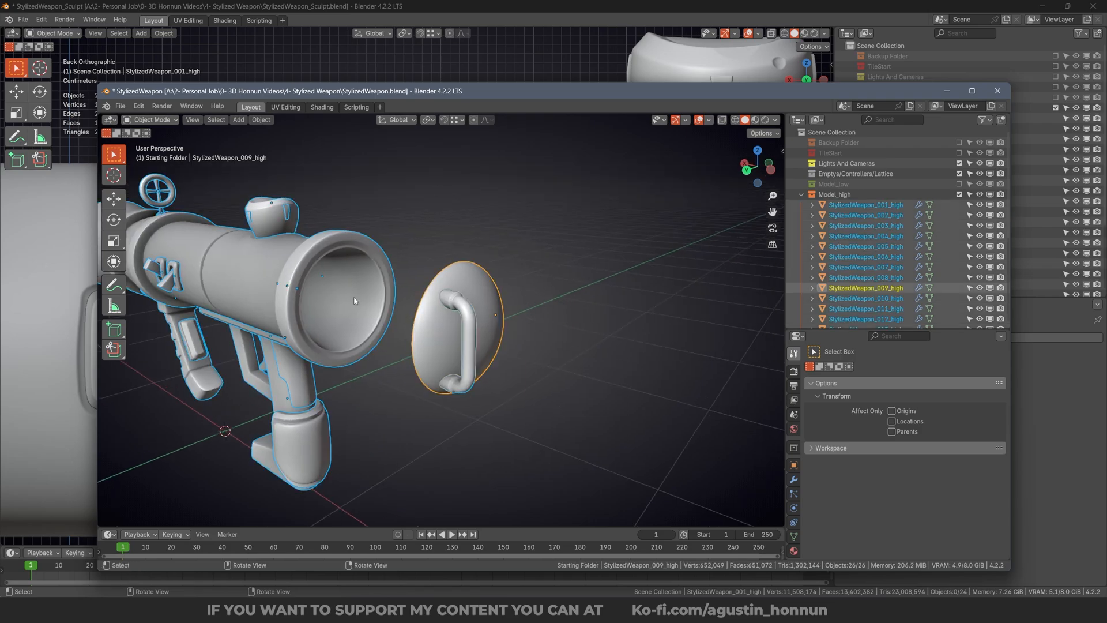
pyautogui.scroll(-4, 354, 301)
pyautogui.moveTo(357, 300); pyautogui.dragTo(438, 296, button='middle')
pyautogui.press('Tab')
pyautogui.hotkey('alt', 'a')
# Examine the base mesh topology of the main tube around the toggle switches, seam and trigger guard.
pyautogui.moveTo(600, 288); pyautogui.dragTo(694, 292, button='middle')
pyautogui.scroll(6, 473, 268)
pyautogui.moveTo(467, 269); pyautogui.dragTo(394, 283, button='middle')
pyautogui.scroll(-5, 345, 228)
pyautogui.scroll(6, 413, 270)
pyautogui.scroll(-6, 561, 267)
pyautogui.scroll(5, 406, 285)
# In face selection, highlight two face loops of the rear tube on either side of the cup, and clear the selection.
pyautogui.hotkey('ctrl', 'Tab')
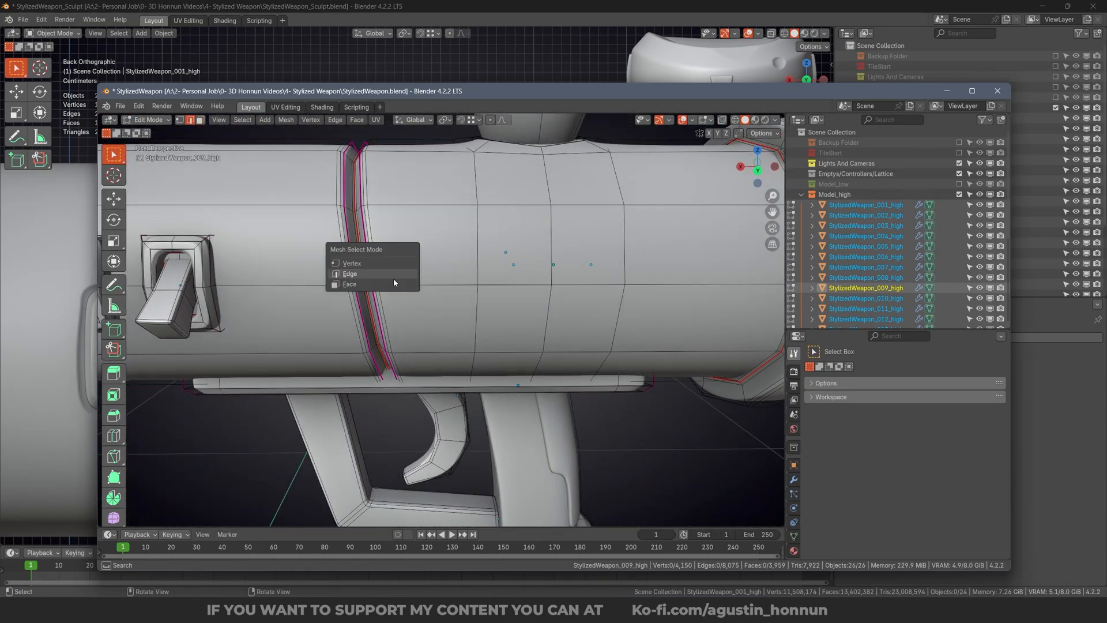
pyautogui.click(394, 284)
pyautogui.press('a')
pyautogui.hotkey('alt', 'a')
pyautogui.keyDown('alt'); pyautogui.click(420, 207); pyautogui.keyUp('alt')
pyautogui.keyDown('alt'); pyautogui.keyDown('shift'); pyautogui.click(640, 208); pyautogui.keyUp('shift'); pyautogui.keyUp('alt')
pyautogui.scroll(-4, 577, 245)
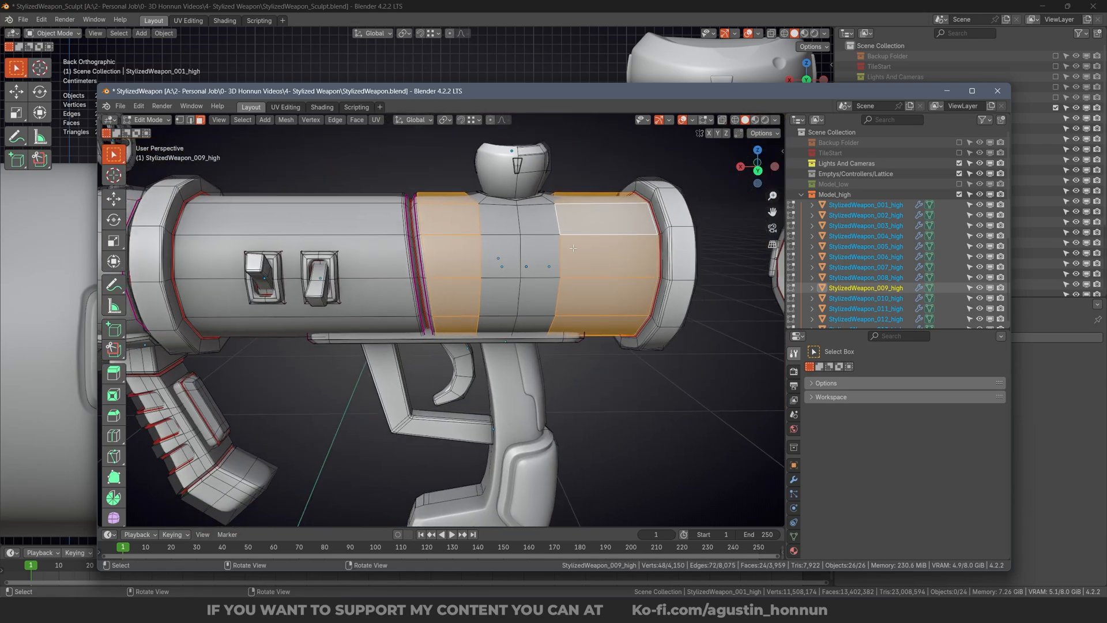
pyautogui.hotkey('alt', 'a')
pyautogui.hotkey('alt', 'a')
pyautogui.moveTo(573, 268); pyautogui.dragTo(550, 238, button='middle')
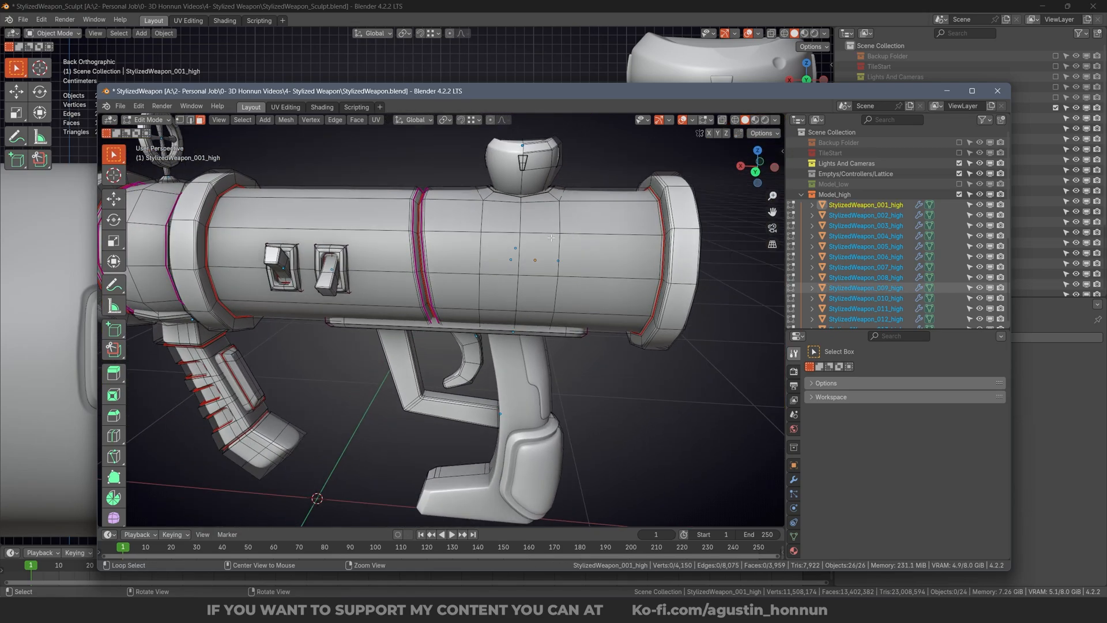
# Move the StylizedWeapon.blend window aside and examine the complete sculpted launcher in the StylizedWeapon_Sculpt window.
pyautogui.moveTo(564, 92); pyautogui.dragTo(517, 441)
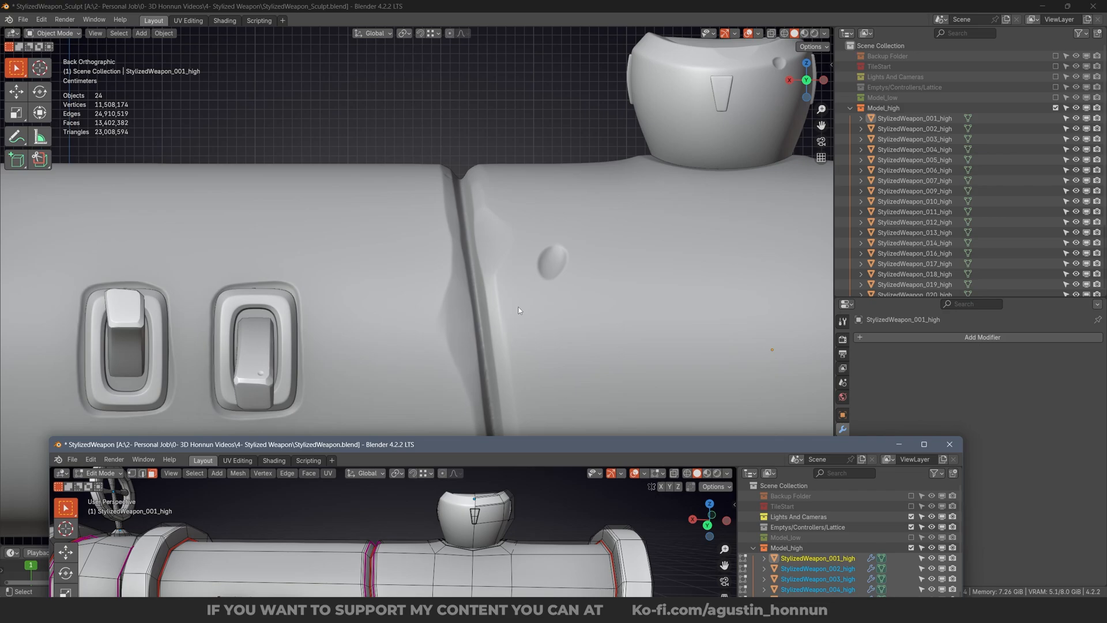
pyautogui.moveTo(507, 294)
pyautogui.mouseDown(button='middle')
pyautogui.moveTo(407, 264)
pyautogui.moveTo(359, 281)
pyautogui.moveTo(442, 293)
pyautogui.moveTo(660, 284)
pyautogui.moveTo(372, 196)
pyautogui.mouseUp(button='middle')
pyautogui.hotkey('alt', 'a')
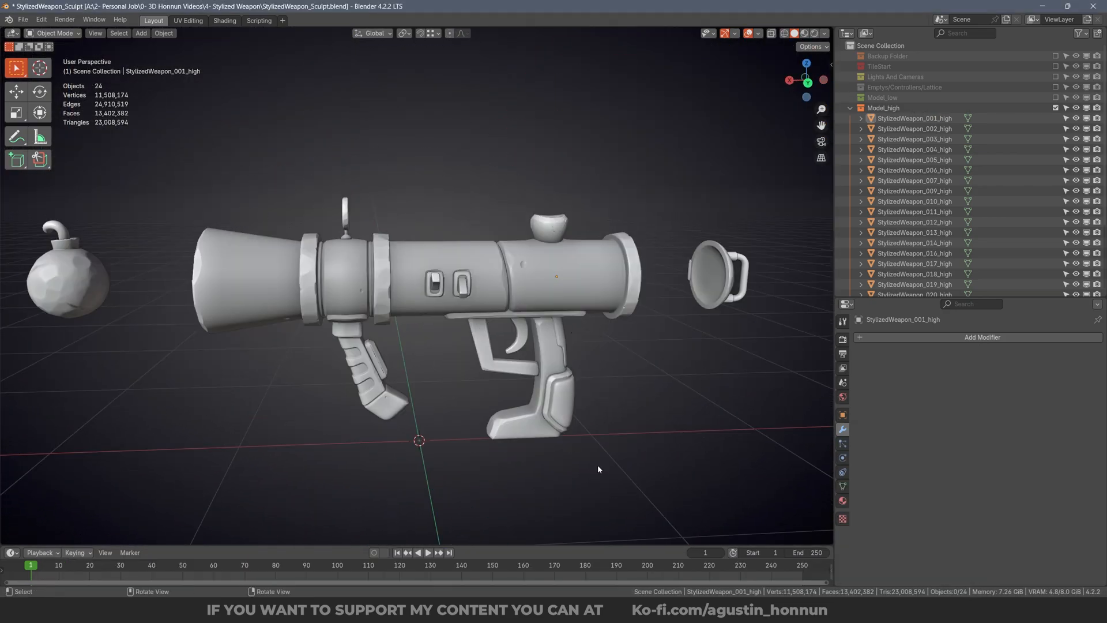
# Bring the StylizedWeapon.blend window back to the front and maximize it.
pyautogui.moveTo(624, 610)
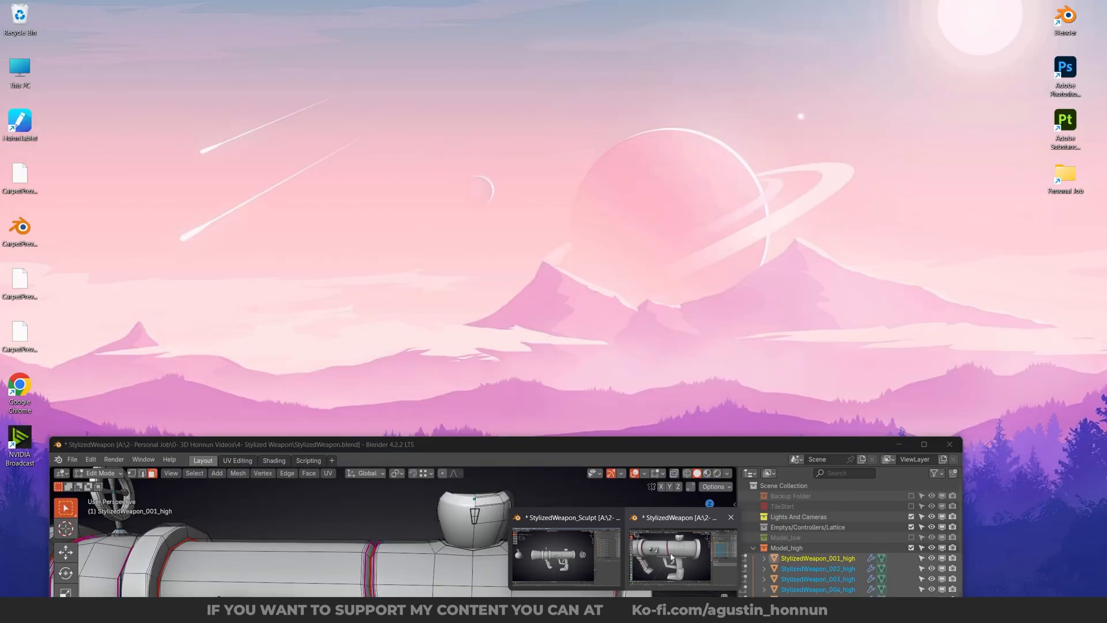
pyautogui.click(684, 554)
pyautogui.moveTo(644, 448)
pyautogui.mouseDown()
pyautogui.moveTo(630, 105)
pyautogui.moveTo(708, 69)
pyautogui.moveTo(743, 83)
pyautogui.mouseUp()
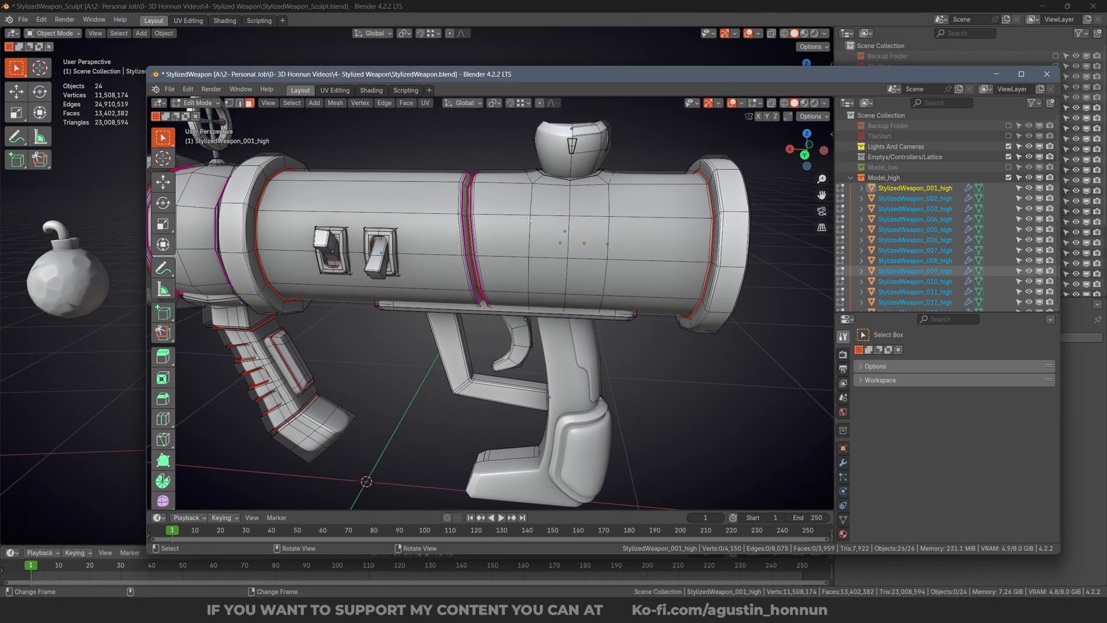
pyautogui.doubleClick(565, 75)
pyautogui.scroll(-1, 650, 215)
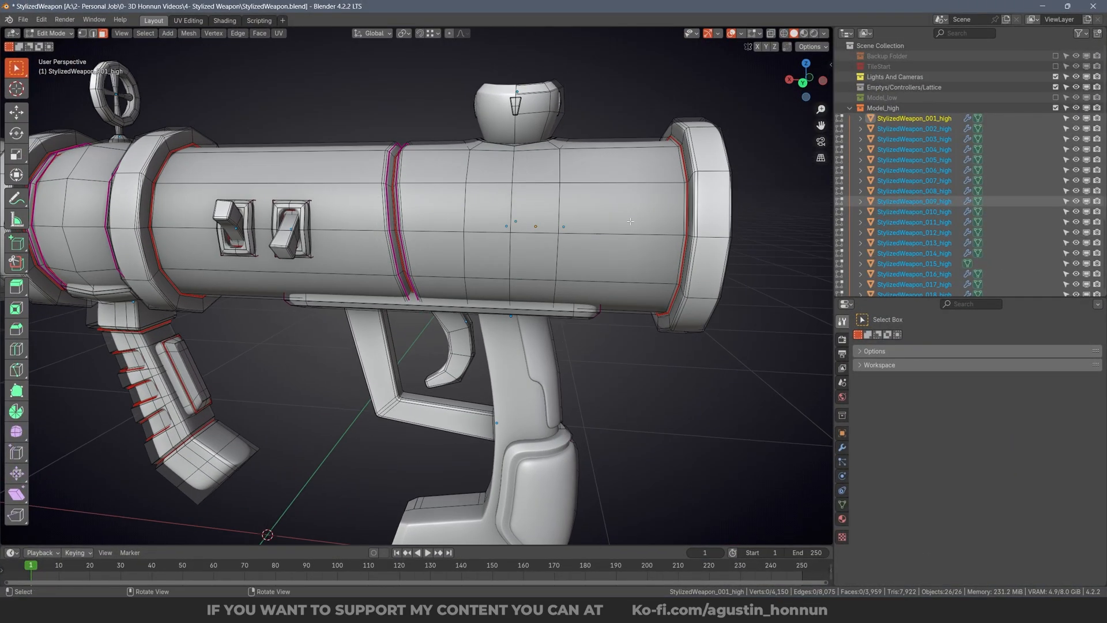
# Return the launcher parts to Object Mode, deselect everything and examine the smooth base model.
pyautogui.moveTo(647, 234); pyautogui.dragTo(634, 271, button='middle')
pyautogui.press('Tab')
pyautogui.moveTo(531, 254); pyautogui.dragTo(564, 281, button='middle')
pyautogui.hotkey('alt', 'a')
pyautogui.scroll(-4, 519, 261)
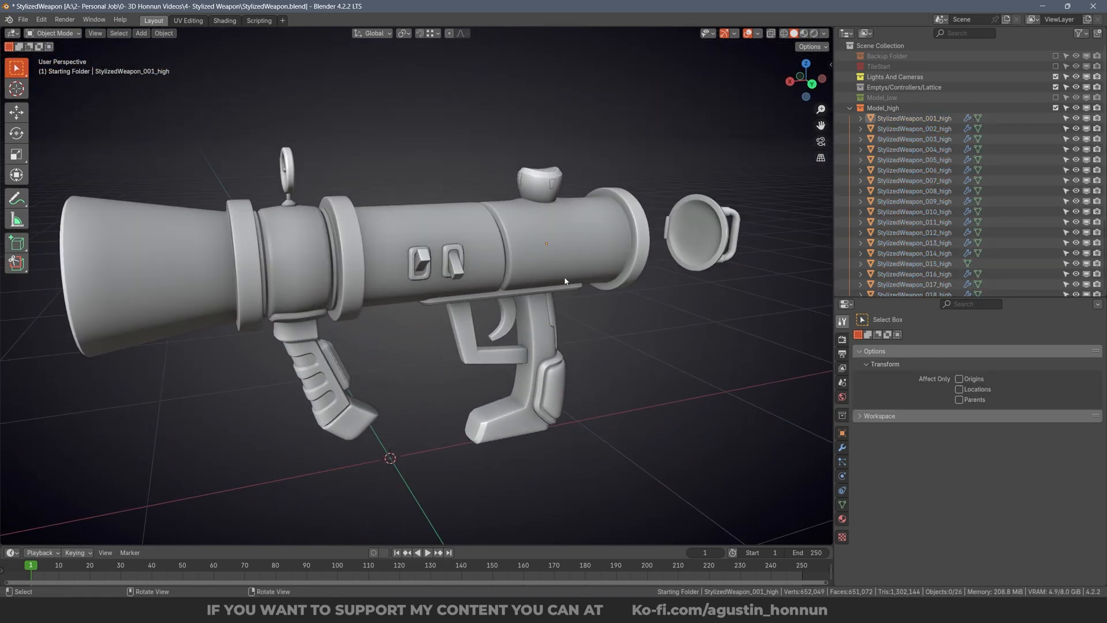
# In back orthographic view, delete the StylizedWeapon_015_high object from the cup on top of the tube.
pyautogui.keyDown('alt'); pyautogui.moveTo(562, 274); pyautogui.dragTo(462, 193, button='right'); pyautogui.keyUp('alt')
pyautogui.scroll(1, 551, 102)
pyautogui.click(531, 148)
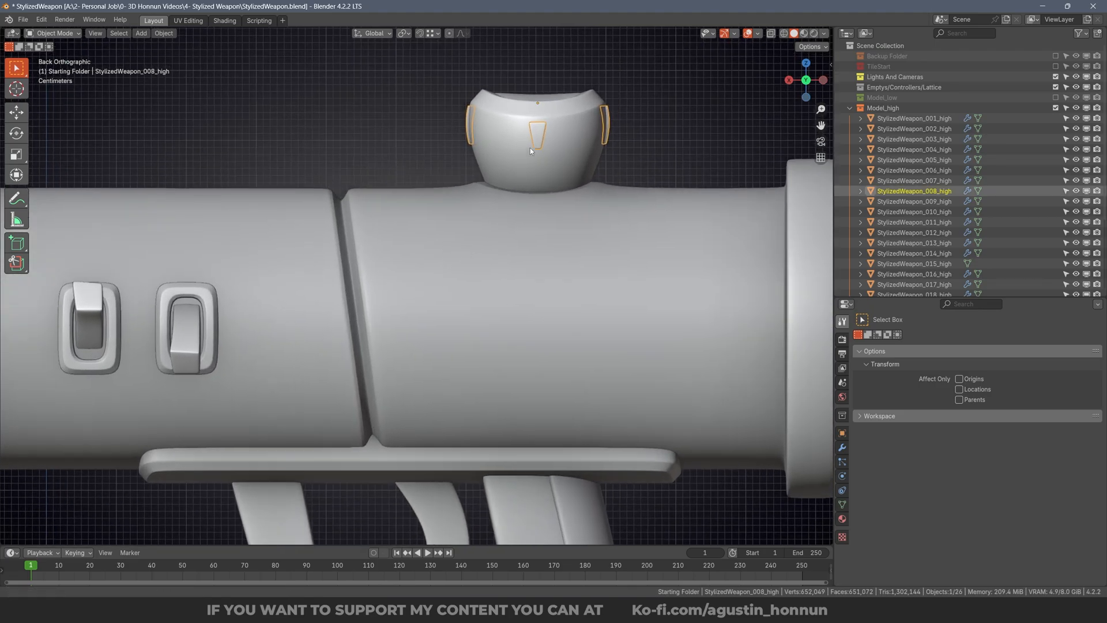
pyautogui.scroll(3, 494, 179)
pyautogui.keyDown('shift'); pyautogui.moveTo(598, 172); pyautogui.dragTo(511, 163, button='middle'); pyautogui.keyUp('shift')
pyautogui.scroll(-3, 516, 183)
pyautogui.scroll(3, 510, 163)
pyautogui.press('Delete')
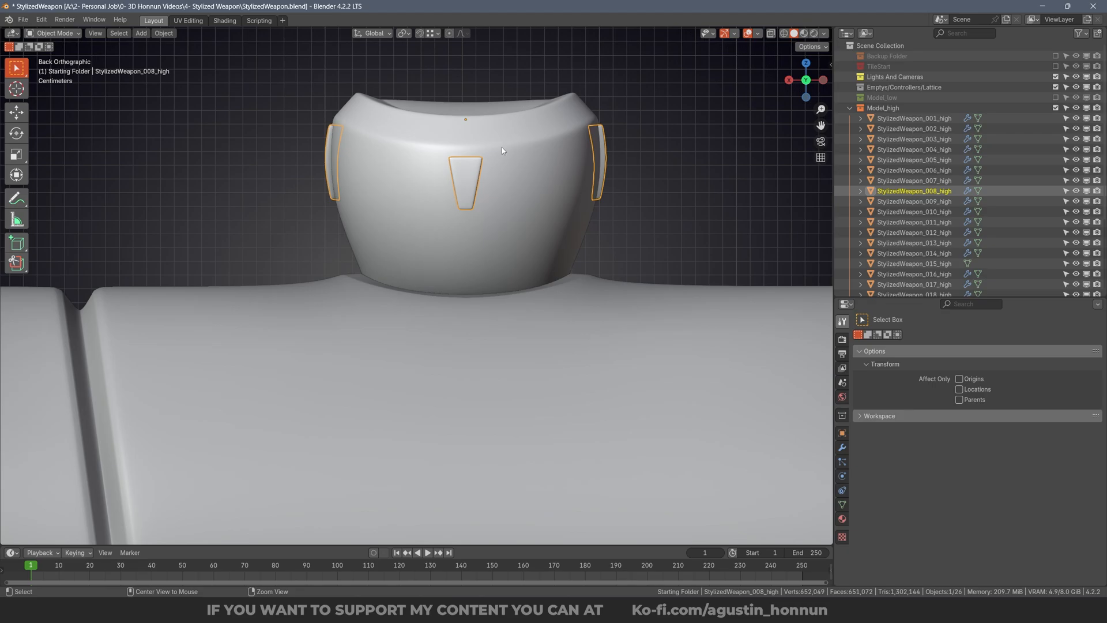
# Set the solid viewport shading color to Attribute and view the whole launcher with its bomb and end cap.
pyautogui.scroll(-10, 501, 147)
pyautogui.moveTo(511, 236); pyautogui.dragTo(557, 316, button='middle')
pyautogui.click(825, 34)
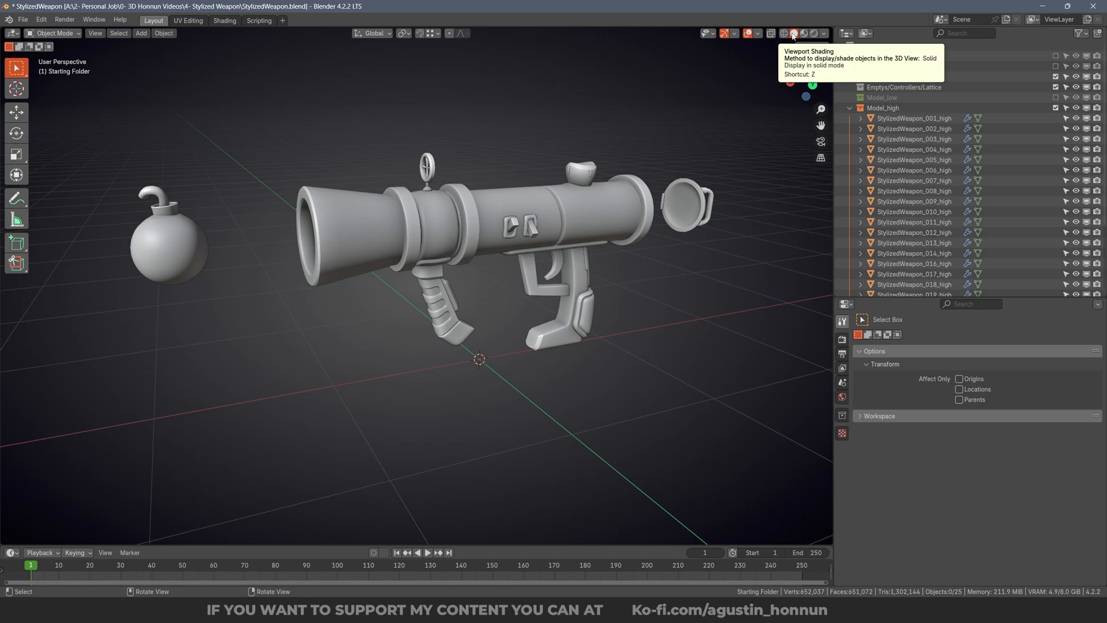
pyautogui.click(823, 34)
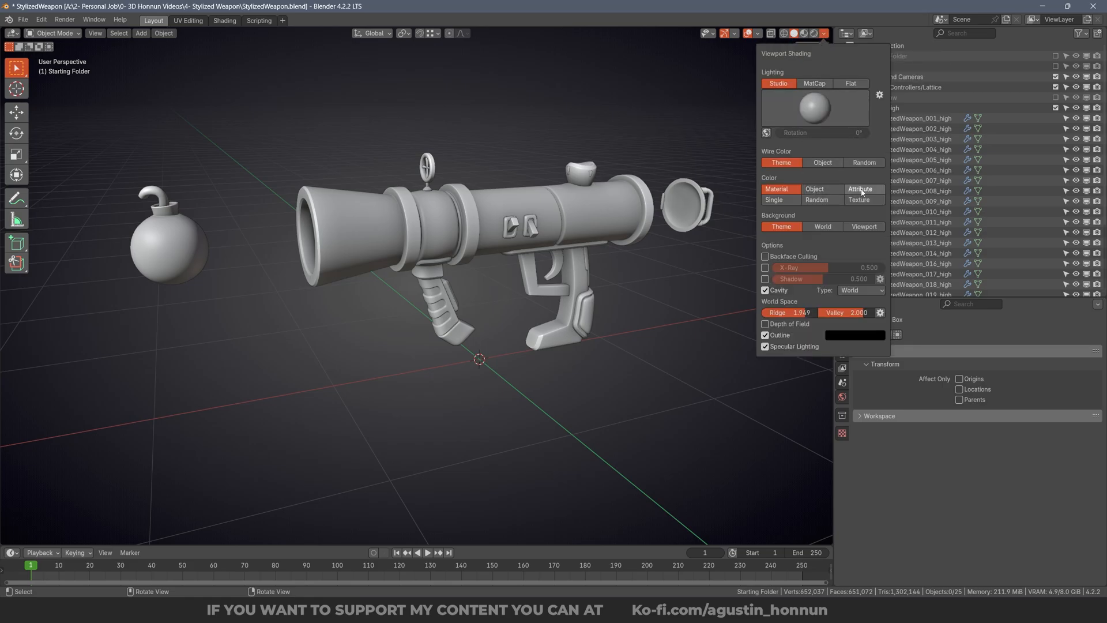
pyautogui.click(868, 188)
pyautogui.moveTo(554, 268)
pyautogui.mouseDown(button='middle')
pyautogui.moveTo(428, 263)
pyautogui.moveTo(363, 176)
pyautogui.moveTo(683, 198)
pyautogui.moveTo(742, 177)
pyautogui.mouseUp(button='middle')
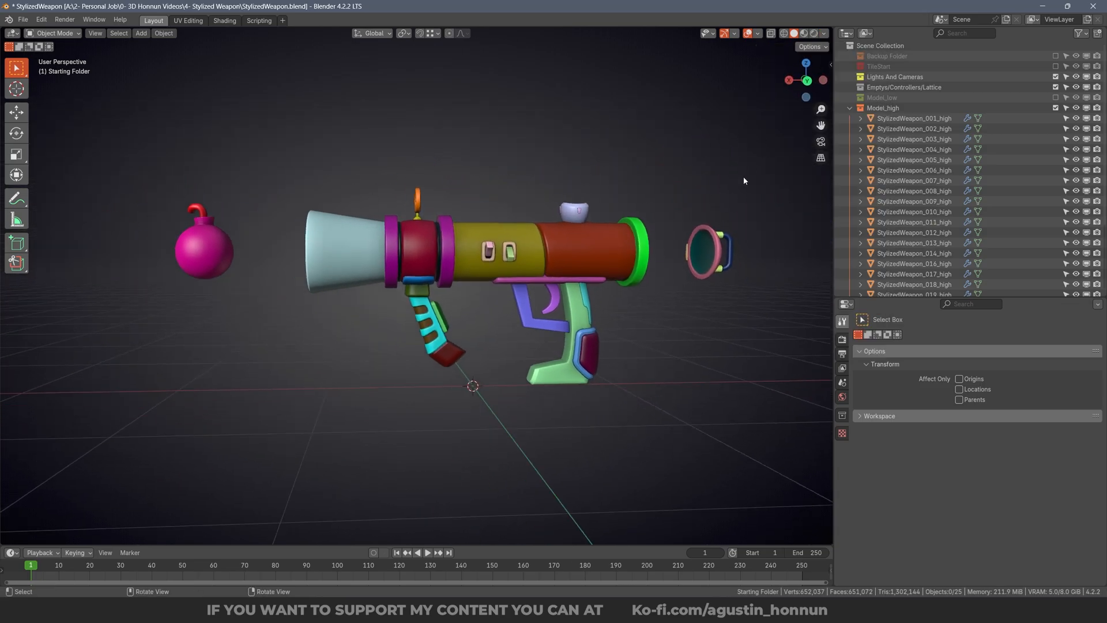
# Box-select the bomb, launcher and end cap together in back orthographic view.
pyautogui.moveTo(761, 161); pyautogui.dragTo(120, 376)
pyautogui.moveTo(128, 434)
pyautogui.mouseDown()
pyautogui.moveTo(358, 378)
pyautogui.moveTo(743, 179)
pyautogui.moveTo(126, 480)
pyautogui.mouseUp()
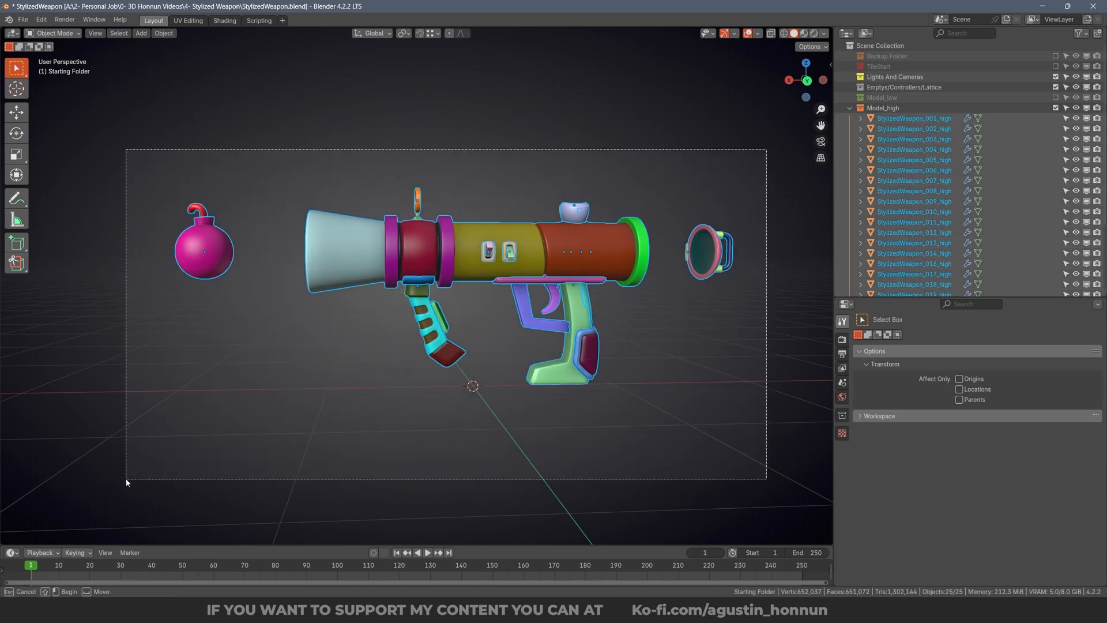
pyautogui.click(214, 444)
pyautogui.keyDown('alt'); pyautogui.moveTo(214, 444); pyautogui.dragTo(275, 430, button='middle'); pyautogui.keyUp('alt')
pyautogui.moveTo(174, 394); pyautogui.dragTo(733, 161)
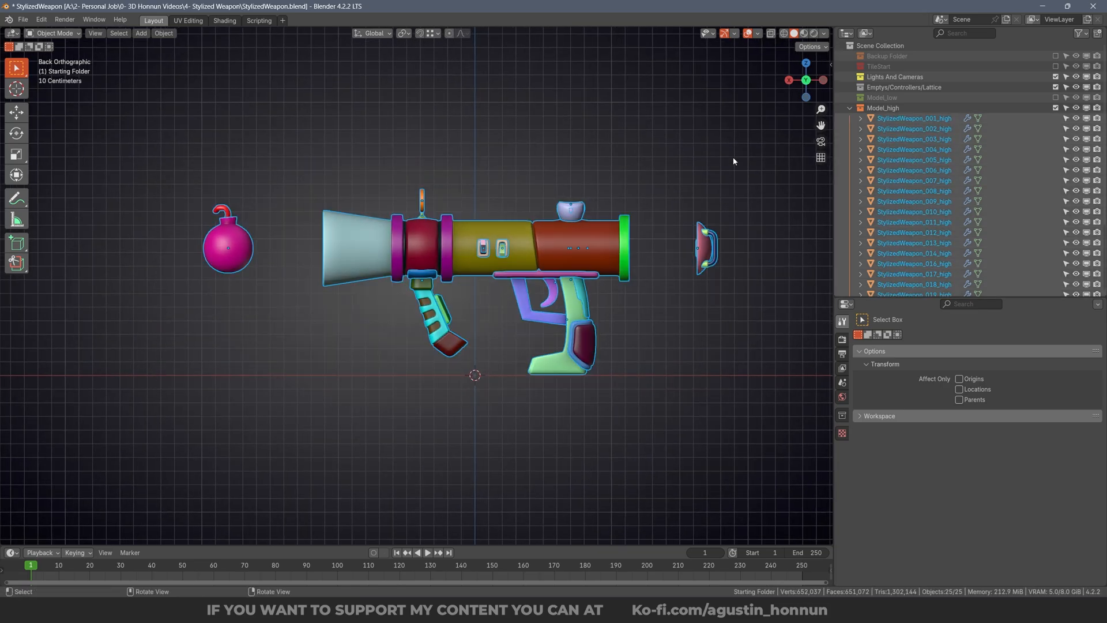
# Add a cube to the Model_high collection and scale it down.
pyautogui.click(883, 108)
pyautogui.hotkey('shift', 'a')
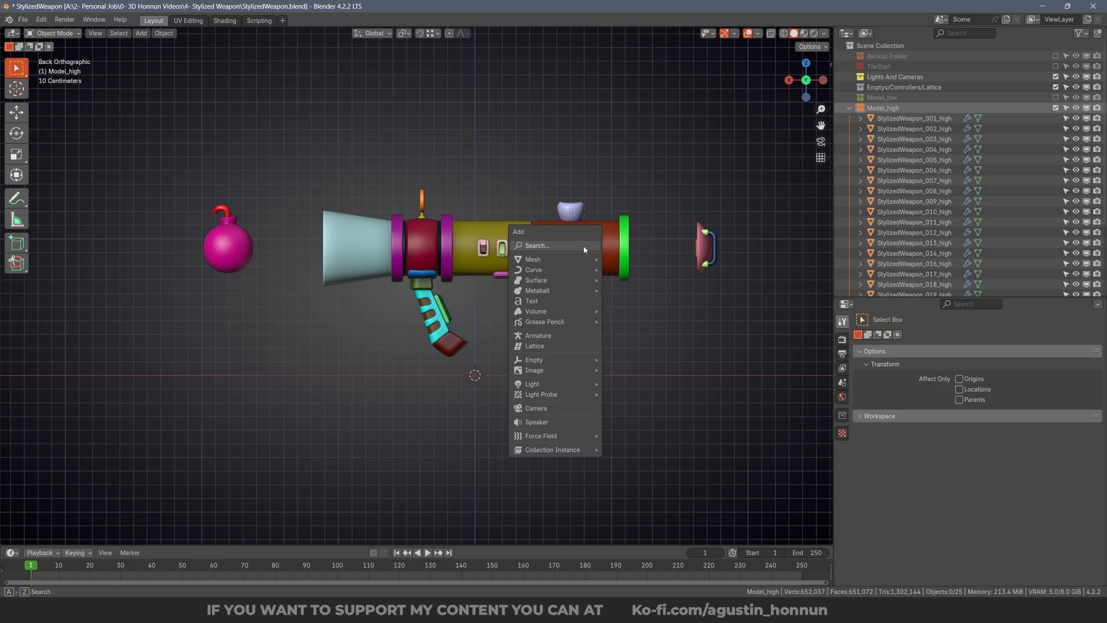
pyautogui.moveTo(554, 259)
pyautogui.click(620, 269)
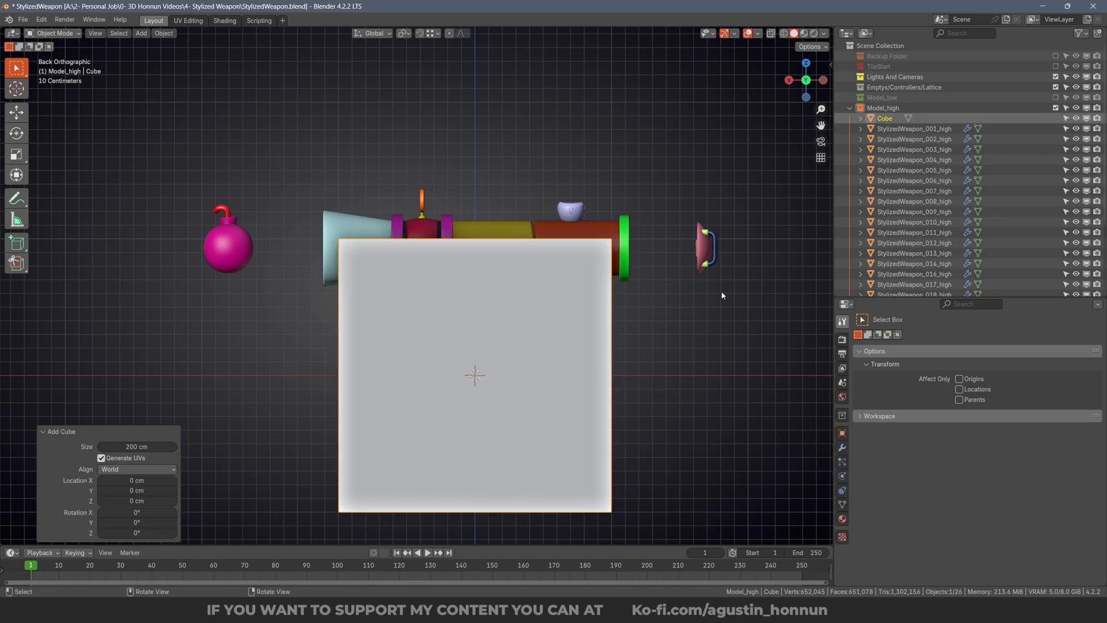
pyautogui.press('s')
pyautogui.click(601, 319)
# Isolate the cube by hiding all other objects, and cut a centered vertical edge loop through it in Edit Mode.
pyautogui.moveTo(468, 289); pyautogui.dragTo(415, 313, button='middle')
pyautogui.hotkey('shift', 'h')
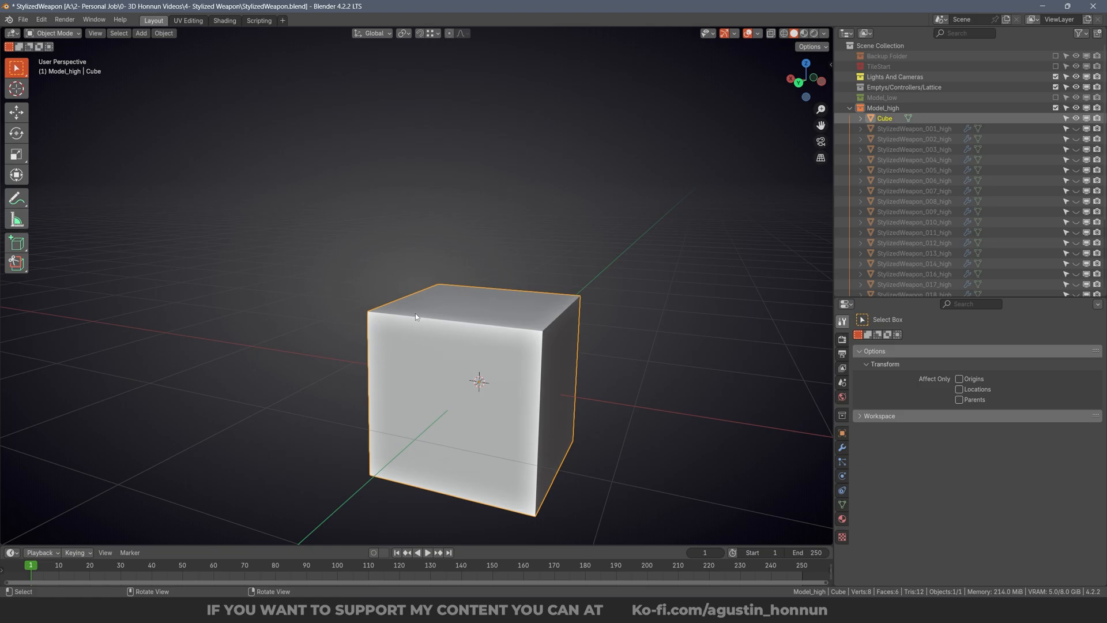
pyautogui.moveTo(415, 313); pyautogui.dragTo(481, 298, button='middle')
pyautogui.press('Tab')
pyautogui.hotkey('ctrl', 'Tab')
pyautogui.click(483, 289)
pyautogui.hotkey('alt', 'a')
pyautogui.hotkey('ctrl', 'r')
pyautogui.click(539, 263)
pyautogui.rightClick(540, 263)
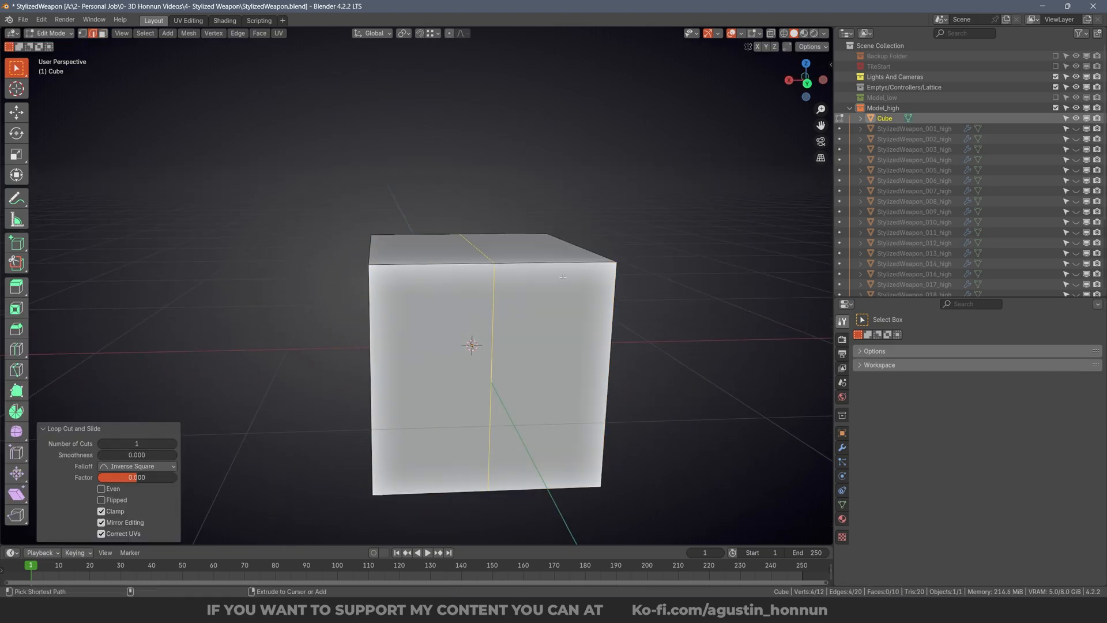
# Bevel the cube's vertical center loop into a narrow strip and shrink it inward to form a groove.
pyautogui.hotkey('ctrl', 'b')
pyautogui.click(562, 274)
pyautogui.hotkey('alt', 's')
pyautogui.click(512, 288)
pyautogui.hotkey('alt', 'a')
# Cut a centered horizontal loop around the cube, bevel it and sink it by about 2.71 cm, finishing in Object Mode.
pyautogui.hotkey('ctrl', 'r')
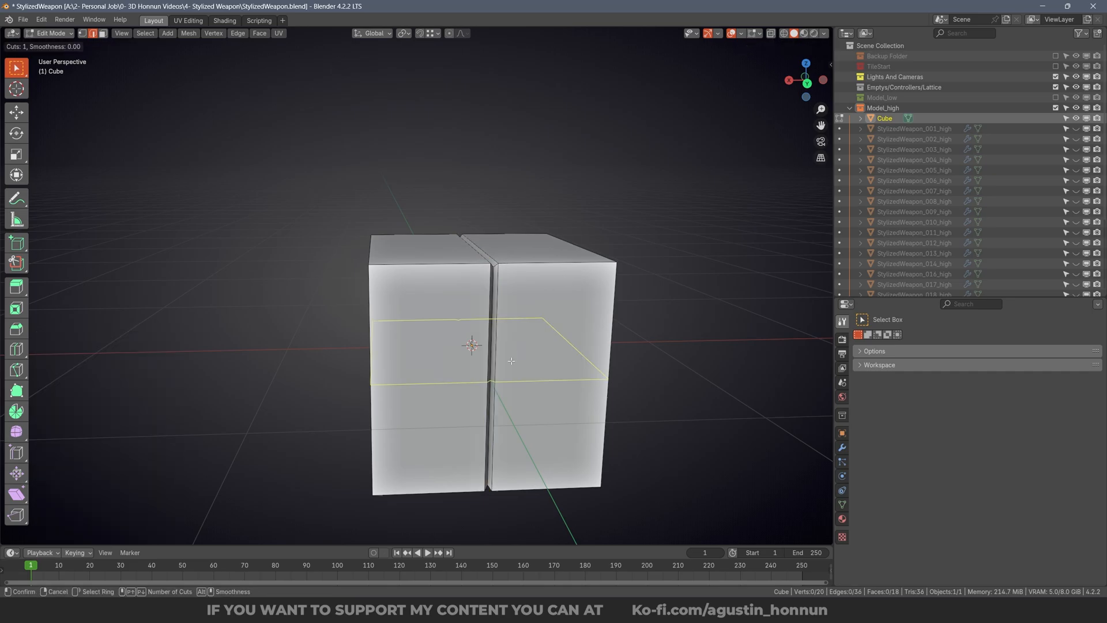
pyautogui.click(519, 349)
pyautogui.rightClick(519, 350)
pyautogui.moveTo(519, 349); pyautogui.dragTo(573, 329, button='middle')
pyautogui.hotkey('ctrl', 'b')
pyautogui.click(574, 331)
pyautogui.hotkey('alt', 's')
pyautogui.click(565, 338)
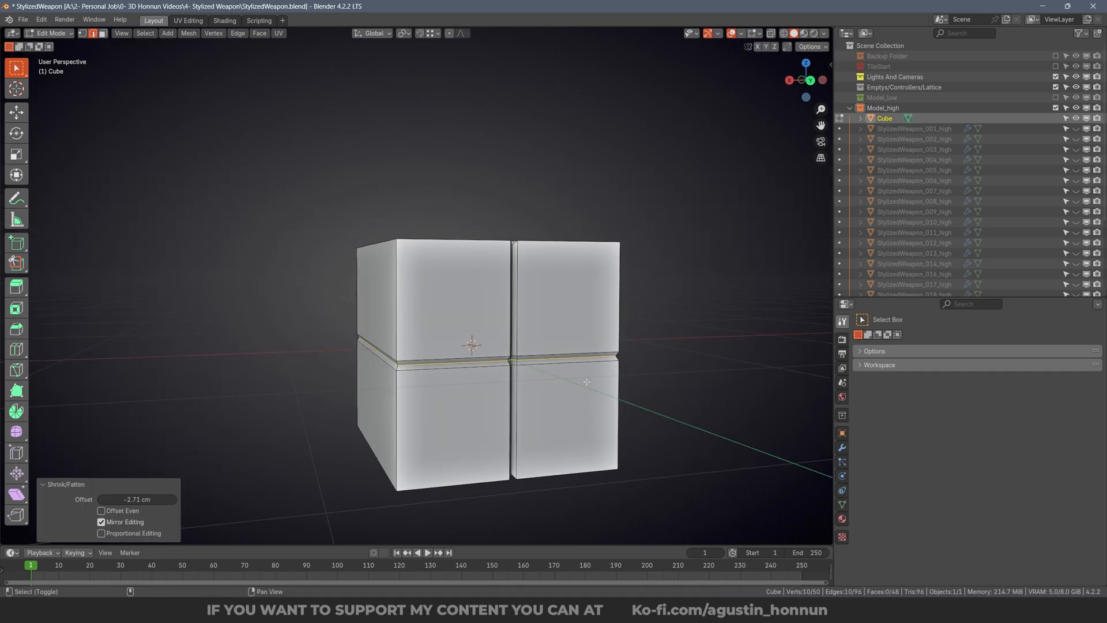
pyautogui.moveTo(565, 338); pyautogui.dragTo(532, 359, button='middle')
pyautogui.press('Tab')
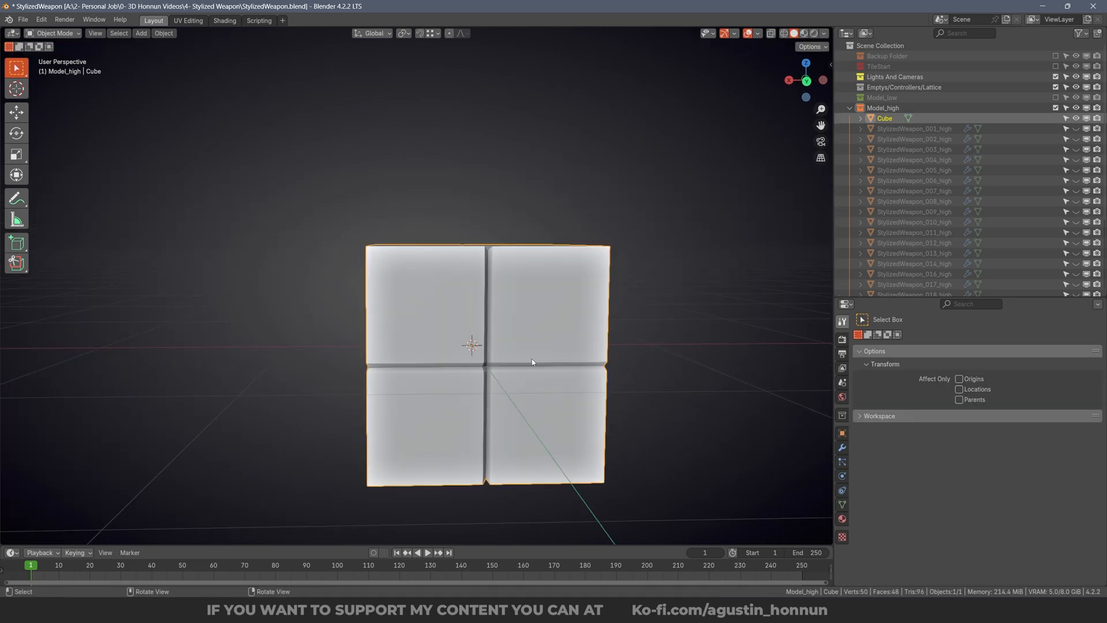
# Add a third groove around the cube that splits its remaining sides, and view the divided cube in Object Mode.
pyautogui.hotkey('alt', 'a')
pyautogui.scroll(3, 510, 323)
pyautogui.moveTo(464, 280); pyautogui.dragTo(517, 282, button='middle')
pyautogui.click(497, 270)
pyautogui.scroll(-2, 517, 281)
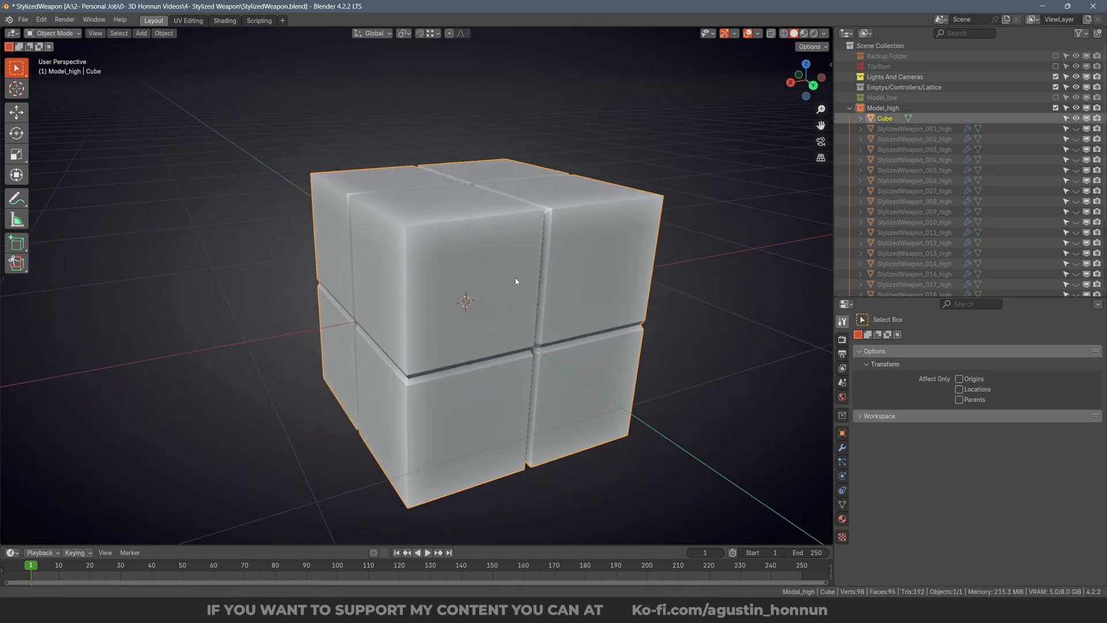
# In Edit Mode with face selection, select several individual faces of the divided cube one after another.
pyautogui.moveTo(452, 338); pyautogui.dragTo(465, 310, button='middle')
pyautogui.press('Tab')
pyautogui.click(486, 208)
pyautogui.hotkey('ctrl', 'Tab')
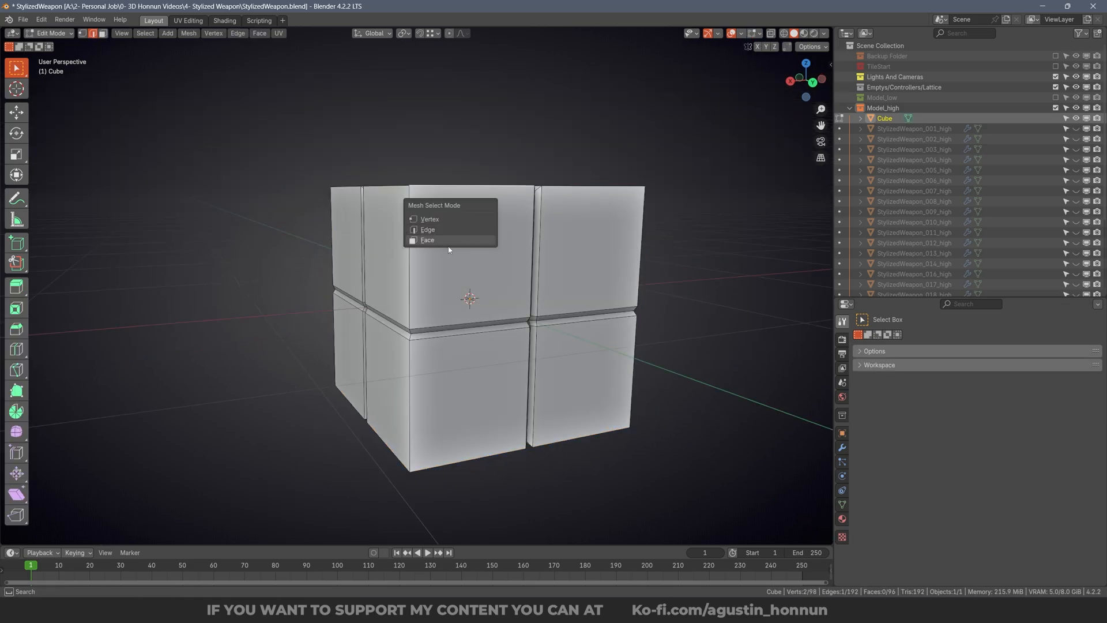
pyautogui.click(449, 241)
pyautogui.click(491, 234)
pyautogui.moveTo(502, 230); pyautogui.dragTo(486, 250, button='middle')
pyautogui.click(459, 176)
pyautogui.click(391, 212)
pyautogui.click(496, 242)
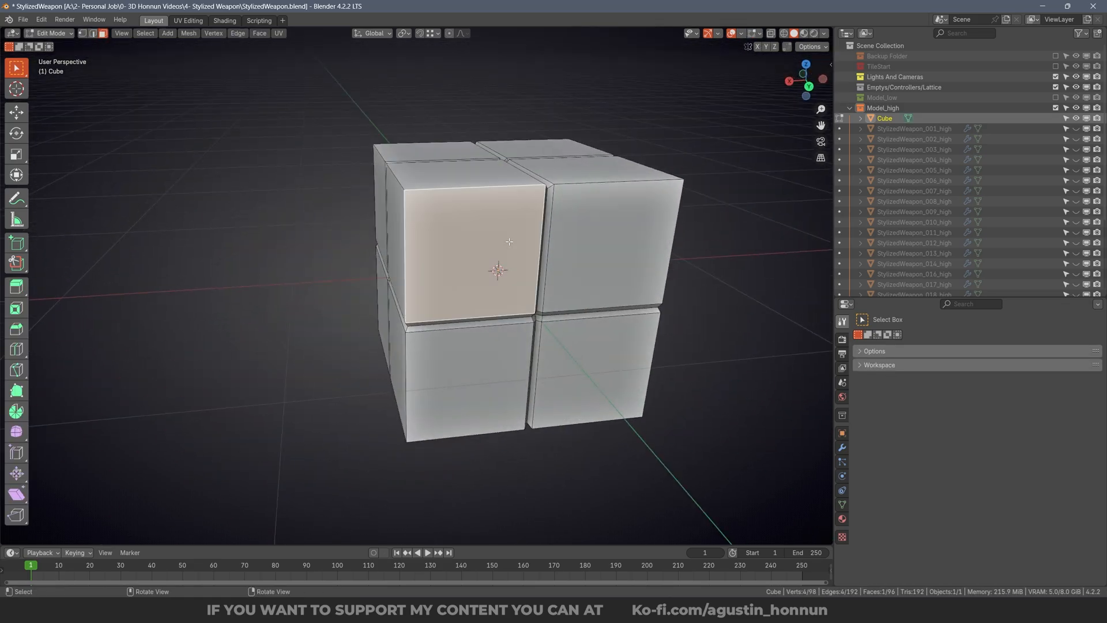
pyautogui.click(569, 281)
# View the launcher project in Substance 3D Painter and switch back to the StylizedWeapon.blend window in Blender.
pyautogui.moveTo(746, 455); pyautogui.dragTo(593, 464, button='middle')
pyautogui.hotkey('alt', 'Tab')
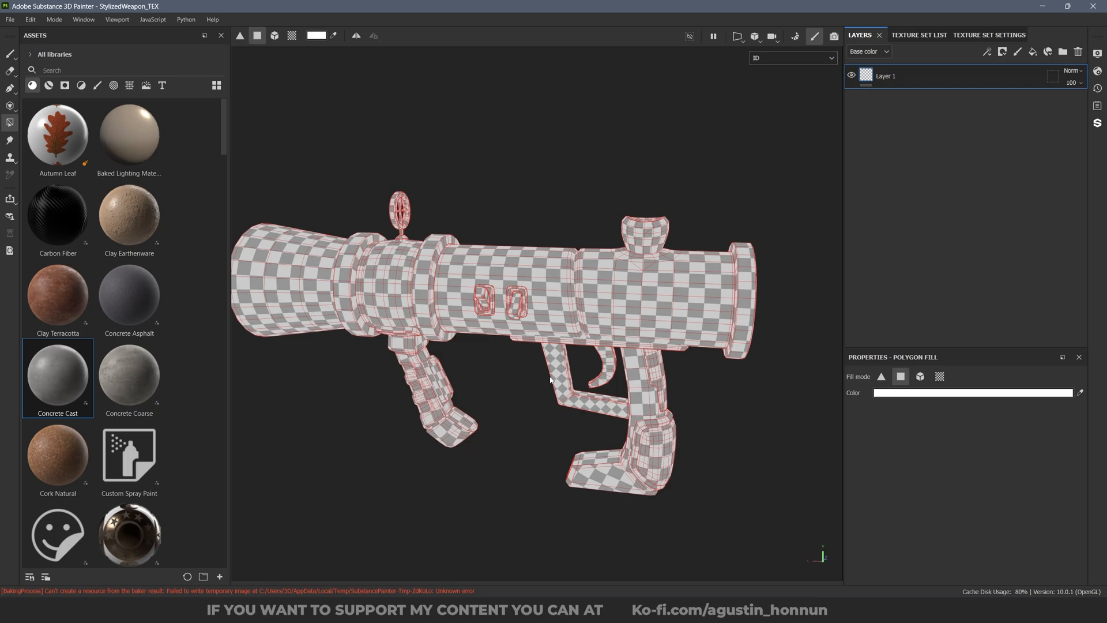
pyautogui.click(626, 610)
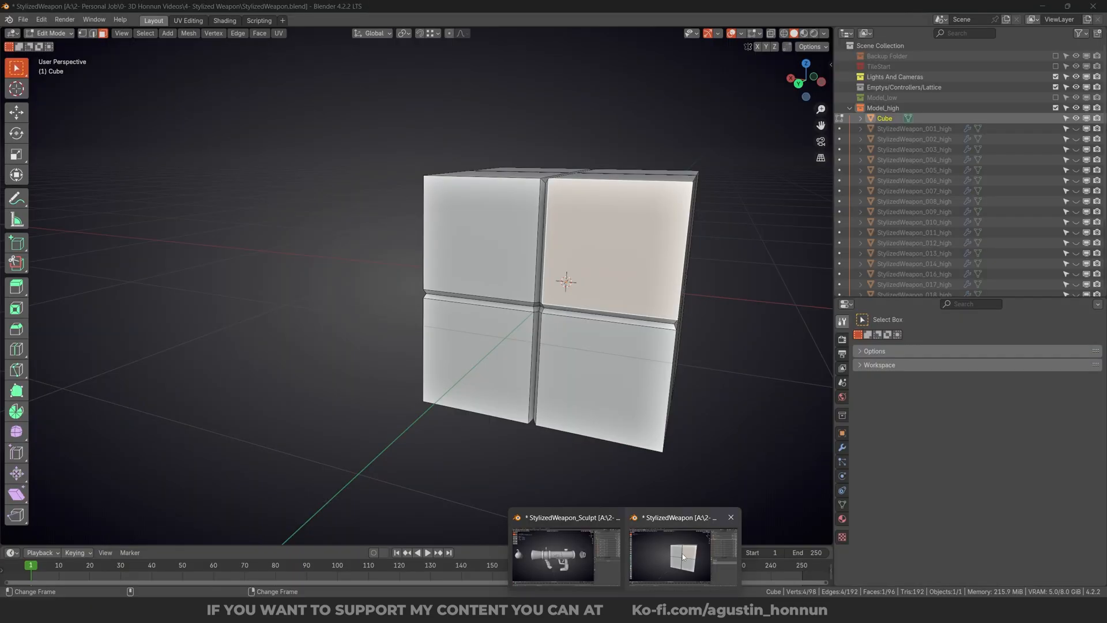
pyautogui.click(684, 554)
# Select the grooved cube in Object Mode and switch it to Vertex Paint mode.
pyautogui.hotkey('alt', 'a')
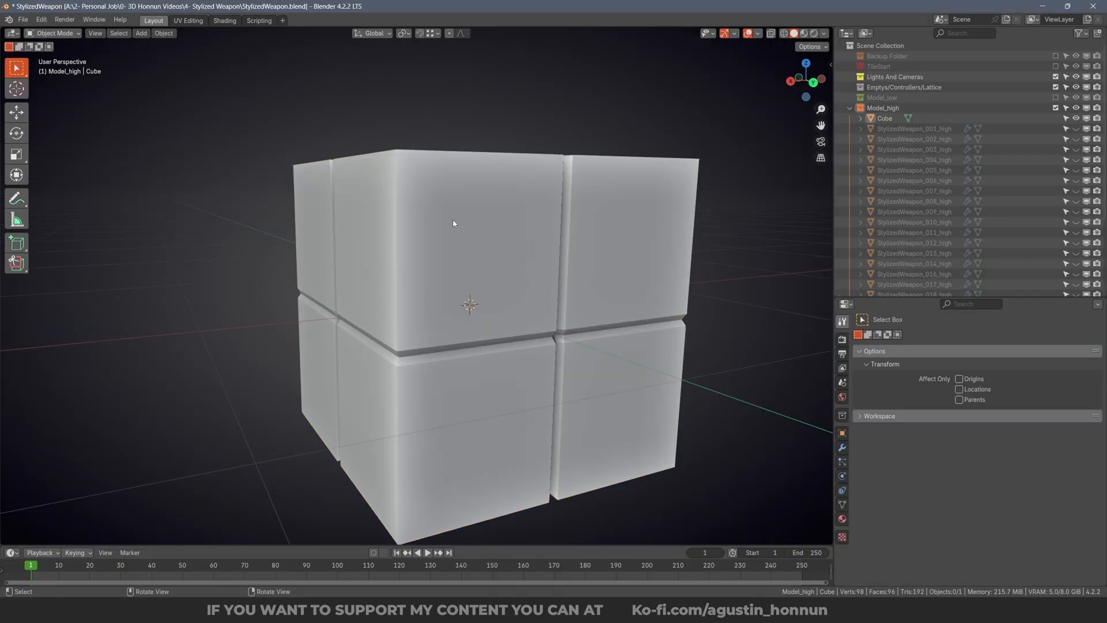
pyautogui.click(453, 224)
pyautogui.scroll(-3, 454, 226)
pyautogui.moveTo(468, 284); pyautogui.dragTo(474, 326, button='middle')
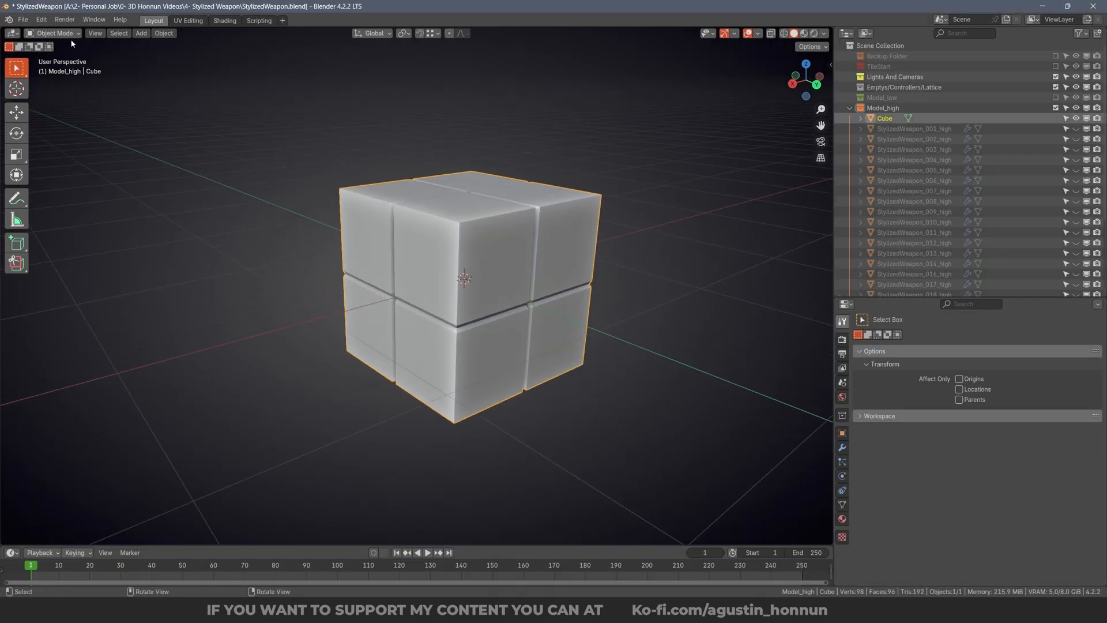
pyautogui.click(55, 33)
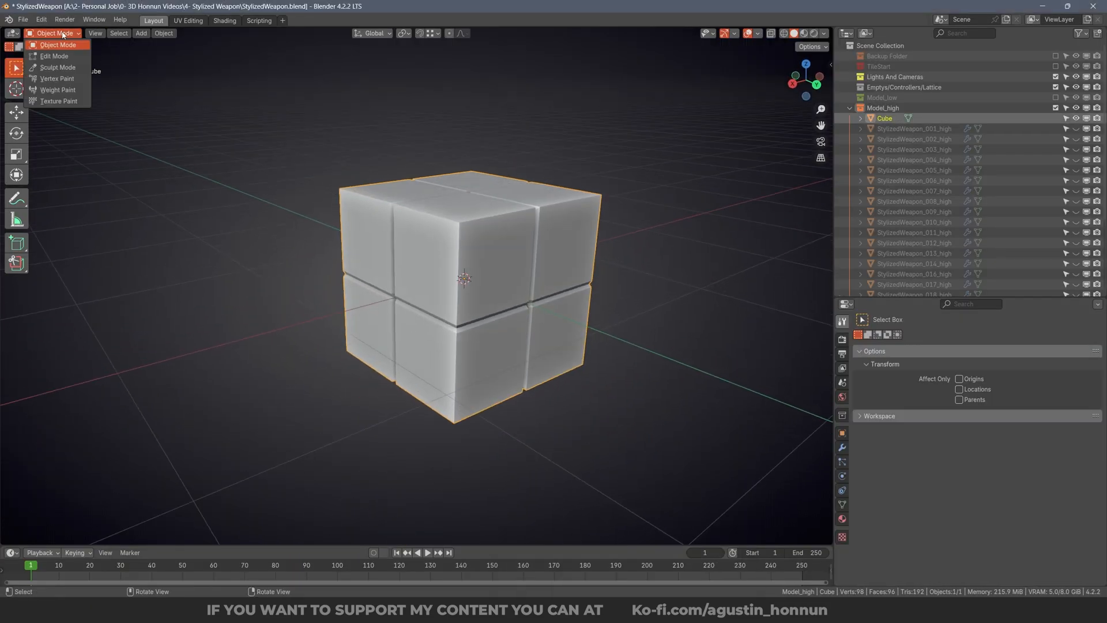
pyautogui.click(59, 81)
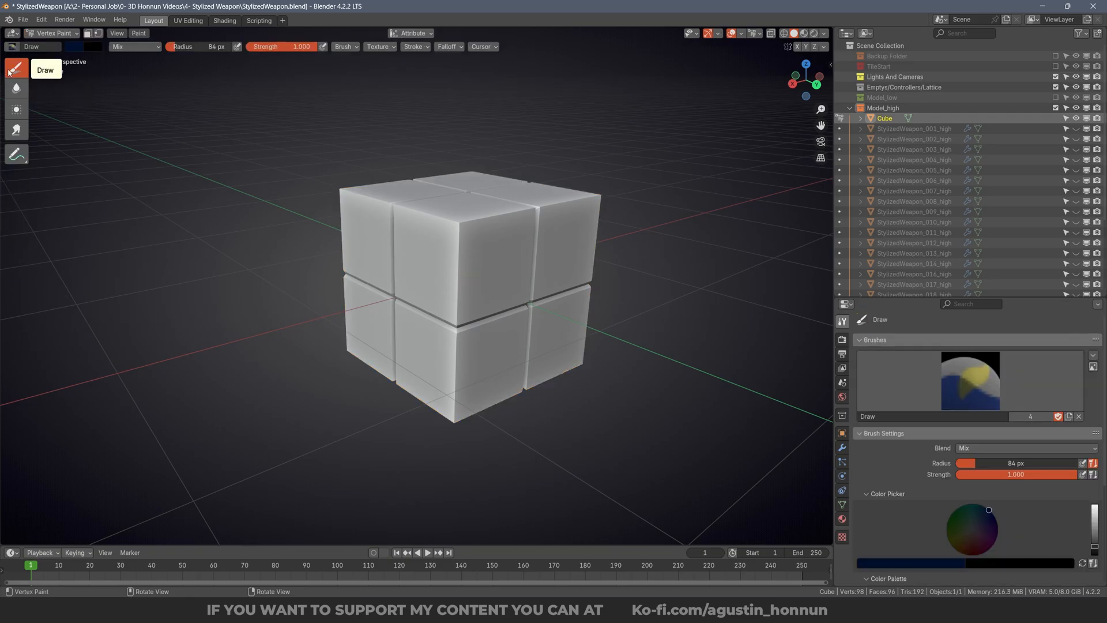
# Pick the light cyan swatch from the ID Maps color palette as the Draw brush color.
pyautogui.scroll(-2, 923, 438)
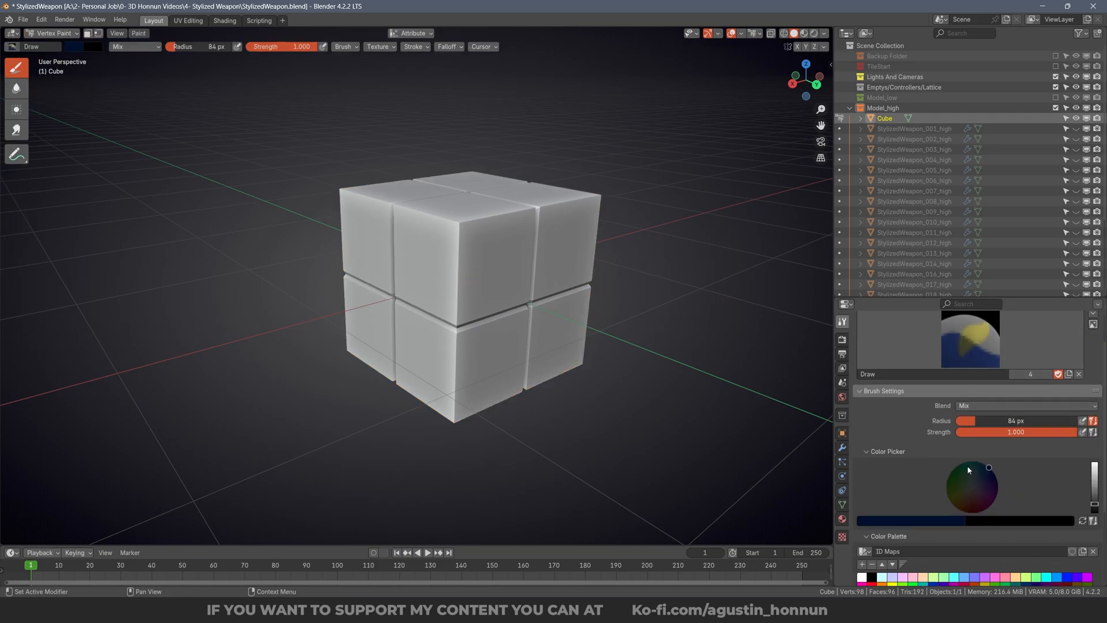
pyautogui.scroll(-4, 967, 465)
pyautogui.click(886, 493)
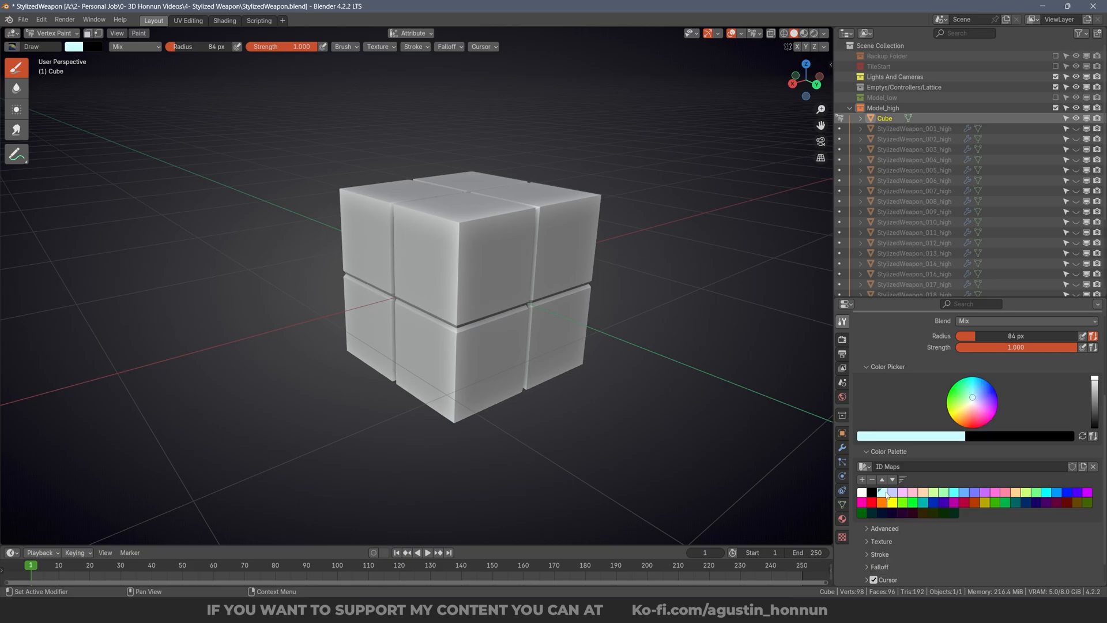
# Try different light pink tones for the Draw brush on the color wheel.
pyautogui.scroll(2, 502, 266)
pyautogui.moveTo(496, 256); pyautogui.dragTo(479, 248, button='middle')
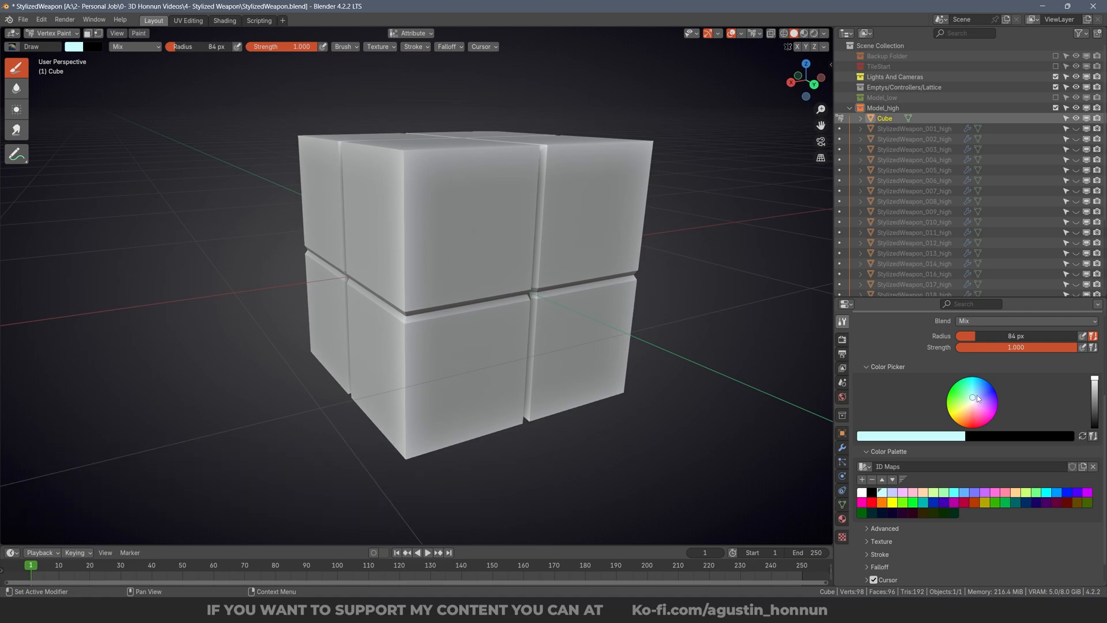
pyautogui.moveTo(986, 397); pyautogui.dragTo(979, 409)
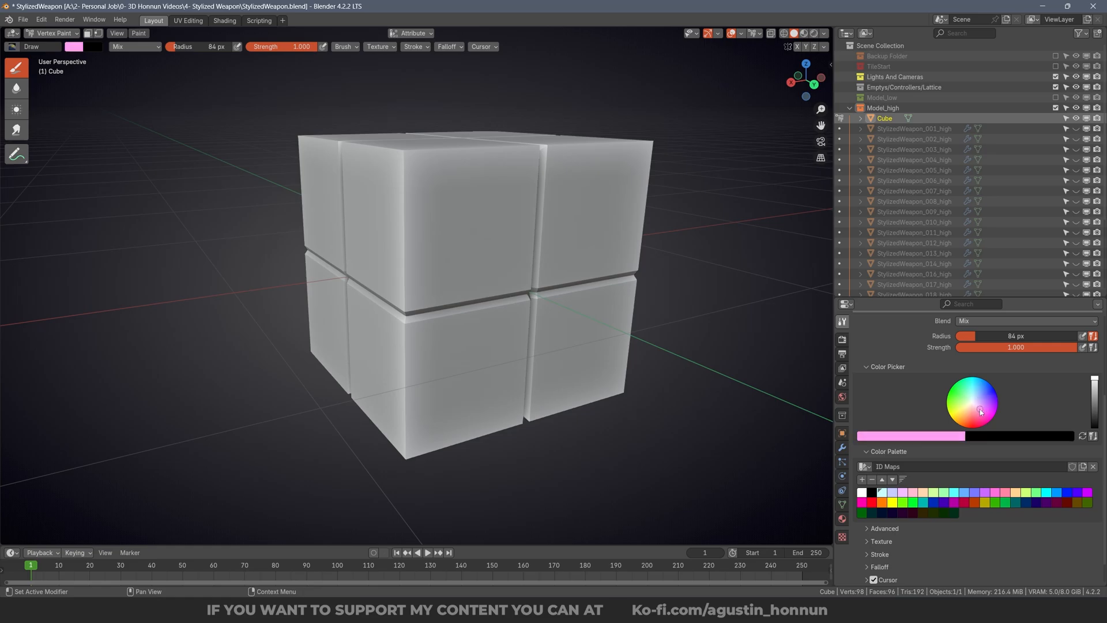
pyautogui.moveTo(978, 413); pyautogui.dragTo(979, 407)
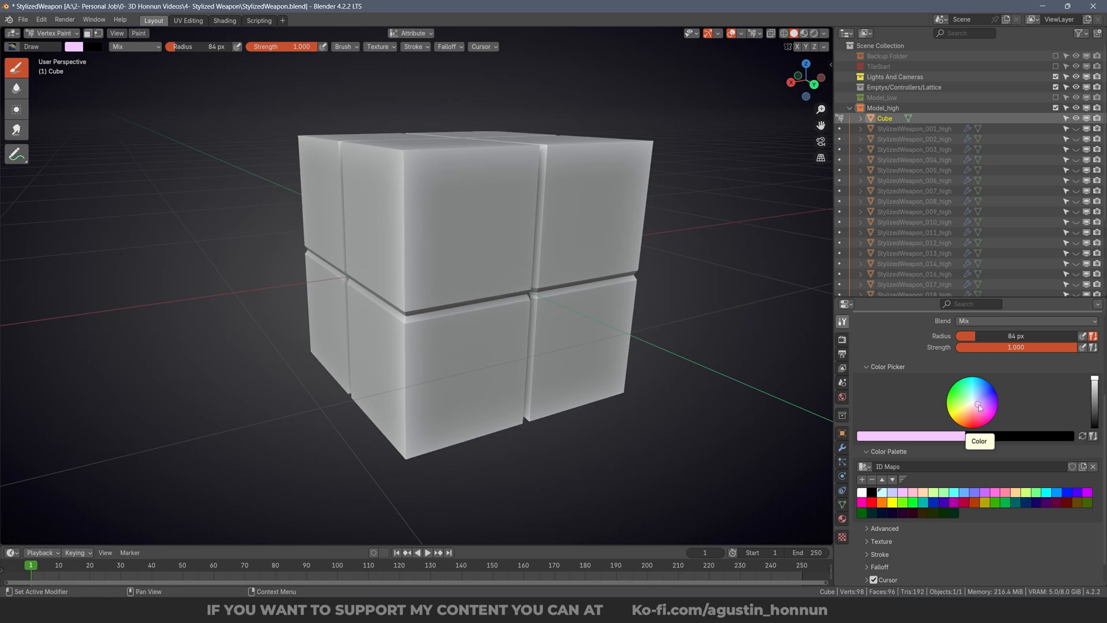
# Try several pastel swatches from the ID Maps palette one after another as the Draw brush color.
pyautogui.click(917, 493)
pyautogui.click(933, 493)
pyautogui.click(924, 494)
pyautogui.click(914, 494)
pyautogui.click(904, 495)
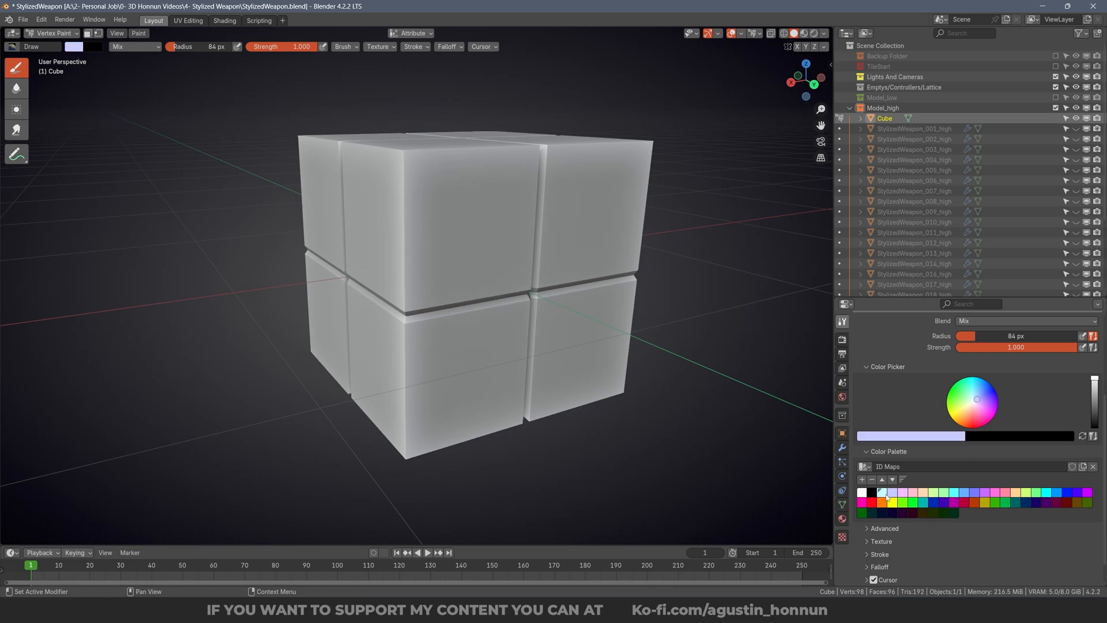
pyautogui.click(893, 493)
pyautogui.click(914, 494)
pyautogui.click(924, 494)
pyautogui.click(934, 494)
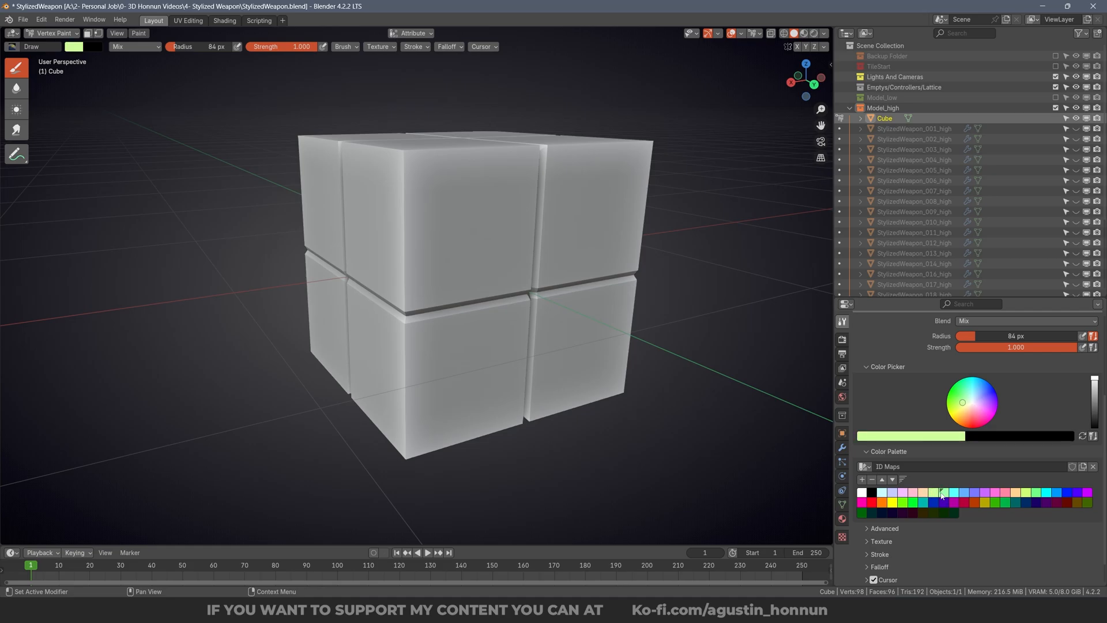
pyautogui.click(945, 494)
pyautogui.click(954, 494)
pyautogui.click(934, 495)
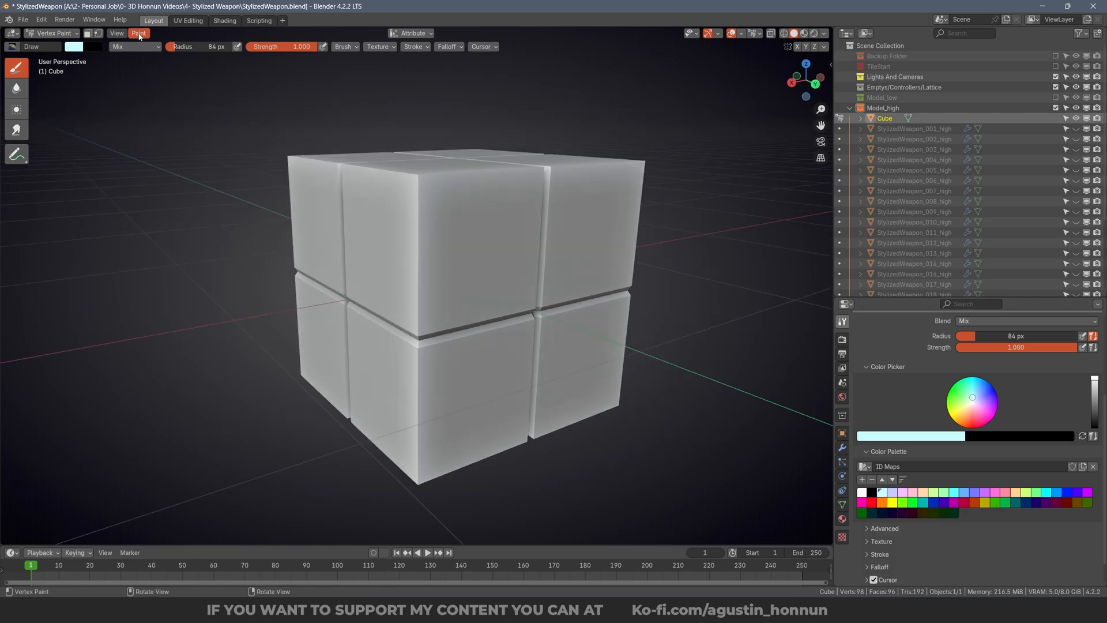
# Fill the whole cube with light cyan using Set Vertex Colors.
pyautogui.click(139, 34)
pyautogui.moveTo(479, 230)
pyautogui.mouseDown(button='middle')
pyautogui.moveTo(339, 234)
pyautogui.moveTo(412, 266)
pyautogui.moveTo(268, 133)
pyautogui.mouseUp(button='middle')
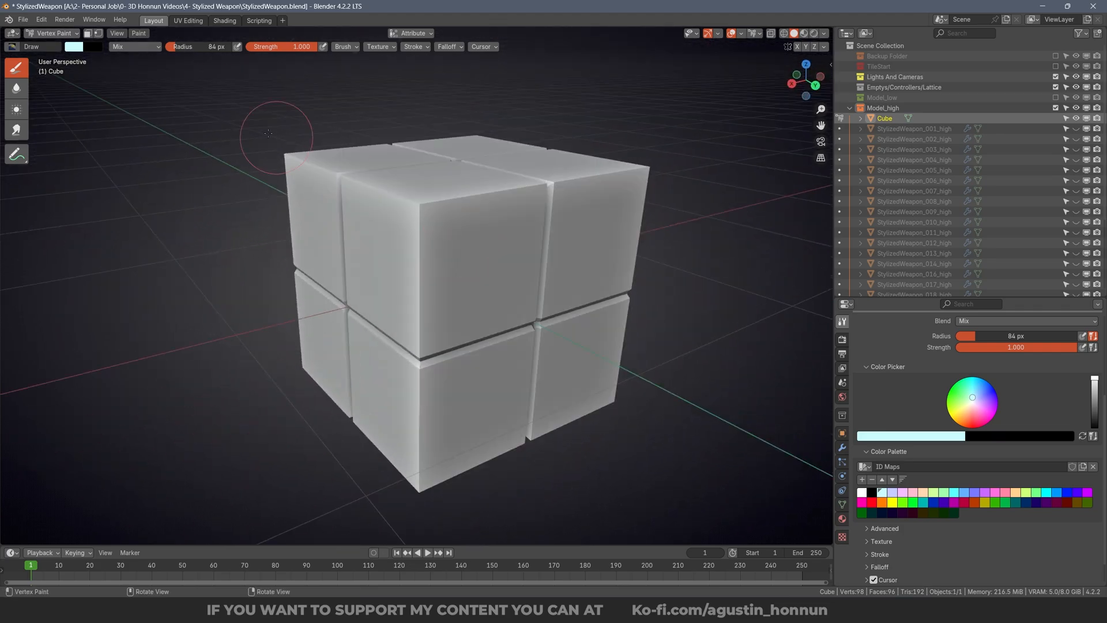
pyautogui.click(139, 36)
pyautogui.rightClick(145, 125)
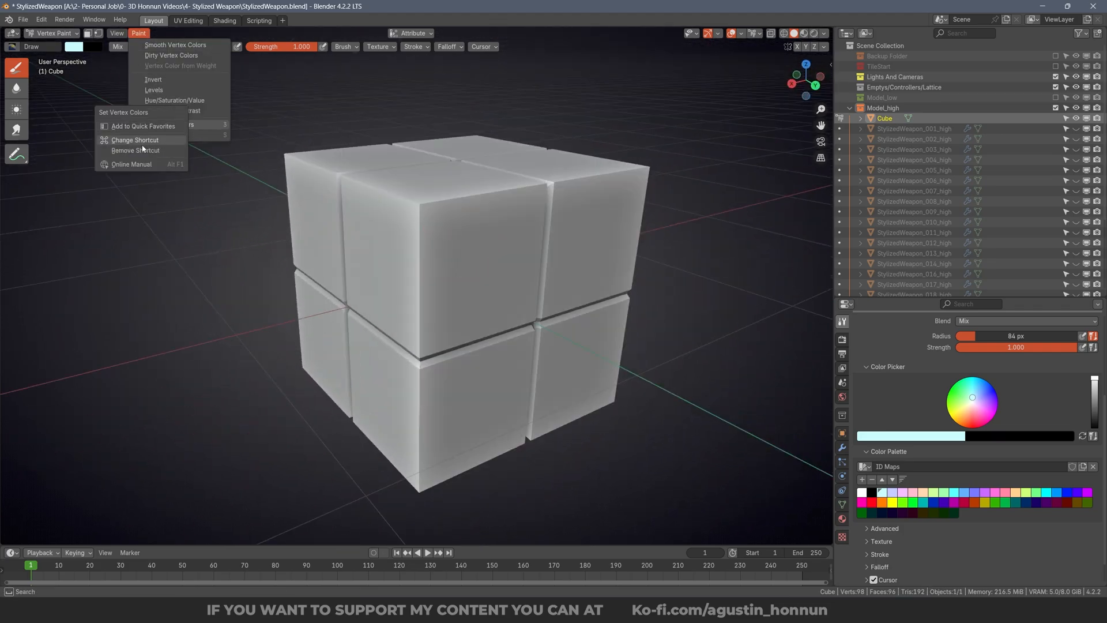
pyautogui.press('3')
pyautogui.moveTo(524, 244)
pyautogui.mouseDown(button='middle')
pyautogui.moveTo(286, 240)
pyautogui.moveTo(547, 210)
pyautogui.moveTo(470, 248)
pyautogui.moveTo(762, 364)
pyautogui.mouseUp(button='middle')
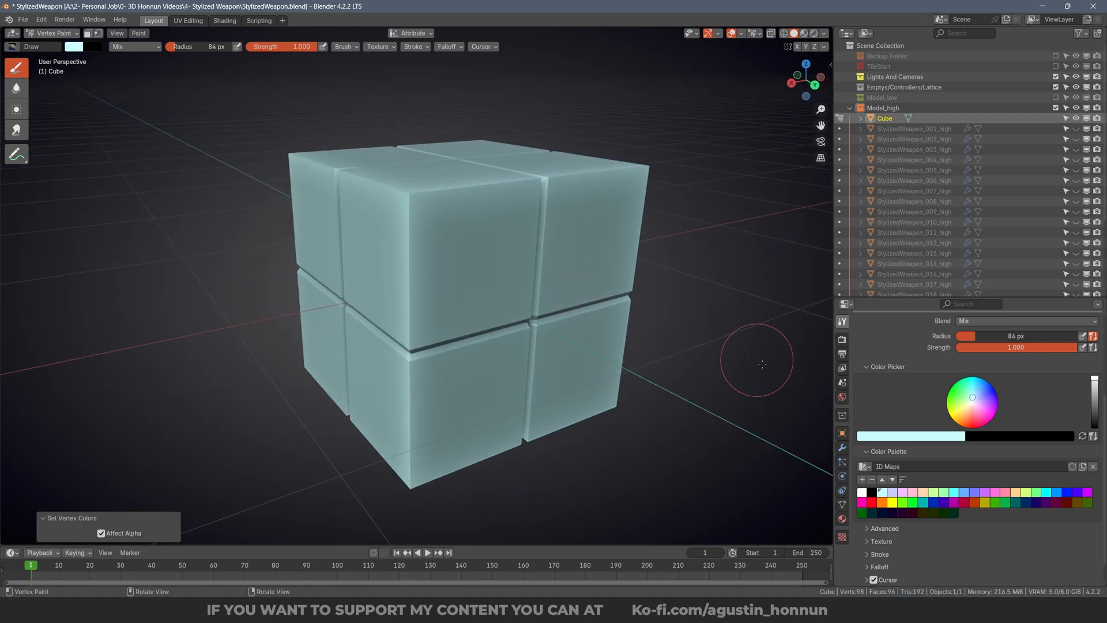
# Refill the cube with the light lavender swatch, and fill it again with the light cyan swatch.
pyautogui.click(893, 494)
pyautogui.moveTo(634, 288); pyautogui.dragTo(350, 281, button='middle')
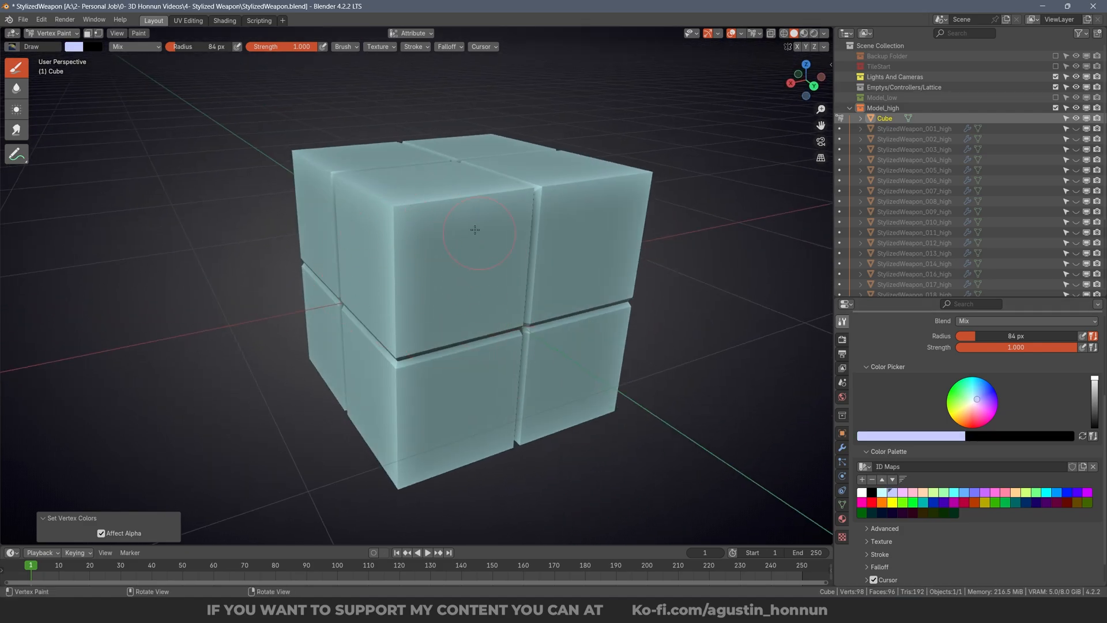
pyautogui.hotkey('shift', 'k')
pyautogui.moveTo(442, 300)
pyautogui.mouseDown(button='middle')
pyautogui.moveTo(425, 242)
pyautogui.moveTo(438, 277)
pyautogui.moveTo(420, 267)
pyautogui.moveTo(737, 319)
pyautogui.moveTo(317, 225)
pyautogui.moveTo(558, 269)
pyautogui.mouseUp(button='middle')
pyautogui.click(881, 494)
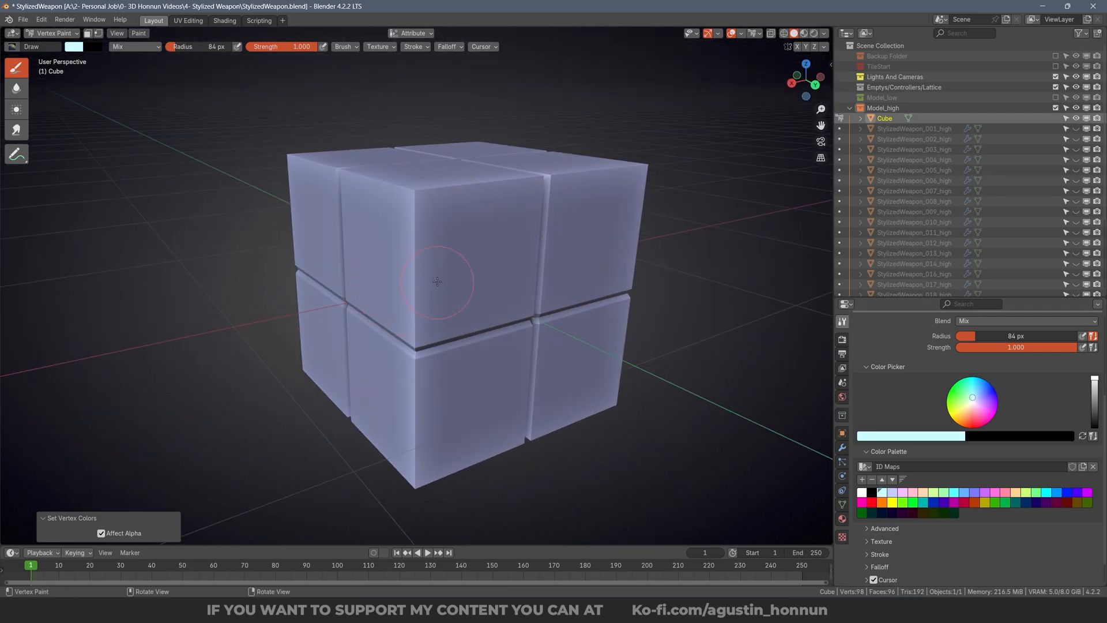
pyautogui.hotkey('shift', 'k')
pyautogui.moveTo(440, 280)
pyautogui.mouseDown(button='middle')
pyautogui.moveTo(505, 278)
pyautogui.moveTo(424, 280)
pyautogui.moveTo(453, 272)
pyautogui.mouseUp(button='middle')
pyautogui.click(892, 493)
pyautogui.click(16, 130)
pyautogui.moveTo(132, 73); pyautogui.dragTo(138, 82, button='middle')
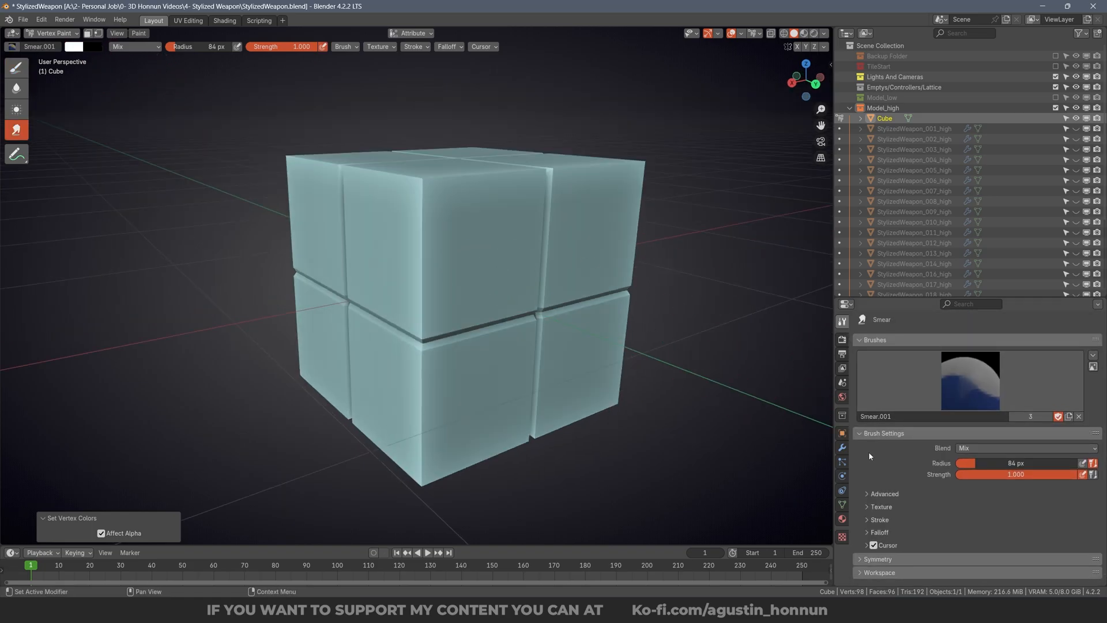
pyautogui.click(870, 494)
# Enter Edit Mode on the cube, select individual block faces one by one, and clear the selection.
pyautogui.click(51, 34)
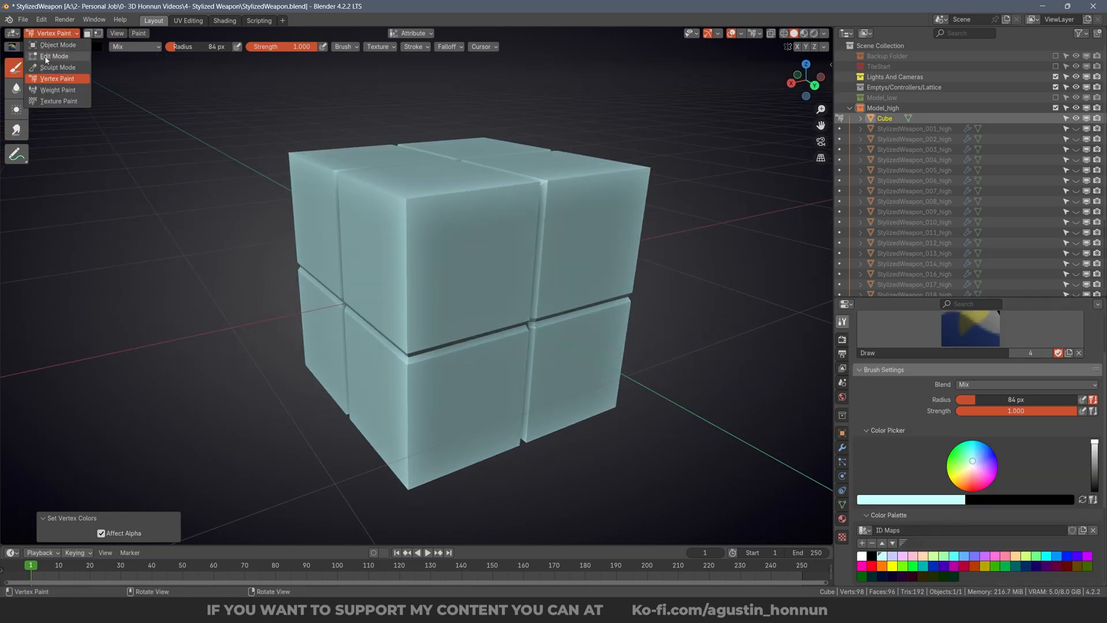
pyautogui.click(45, 56)
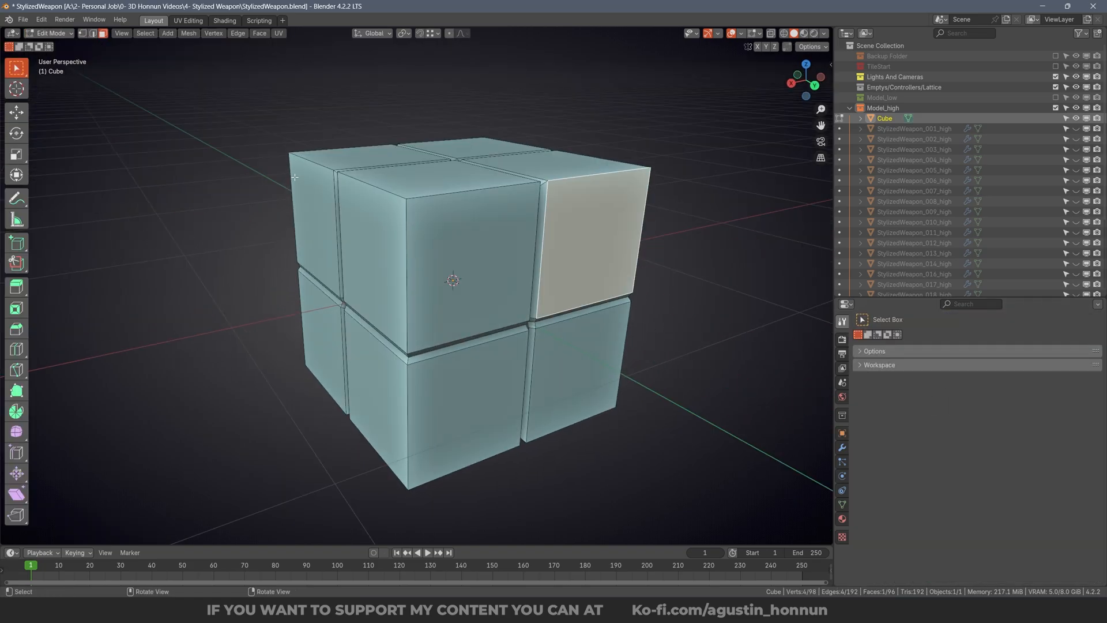
pyautogui.moveTo(460, 226); pyautogui.dragTo(472, 237, button='middle')
pyautogui.hotkey('ctrl', 'Tab')
pyautogui.click(474, 237)
pyautogui.hotkey('alt', 'a')
pyautogui.click(588, 227)
pyautogui.moveTo(588, 226); pyautogui.dragTo(485, 376, button='middle')
pyautogui.keyDown('shift'); pyautogui.click(473, 404); pyautogui.keyUp('shift')
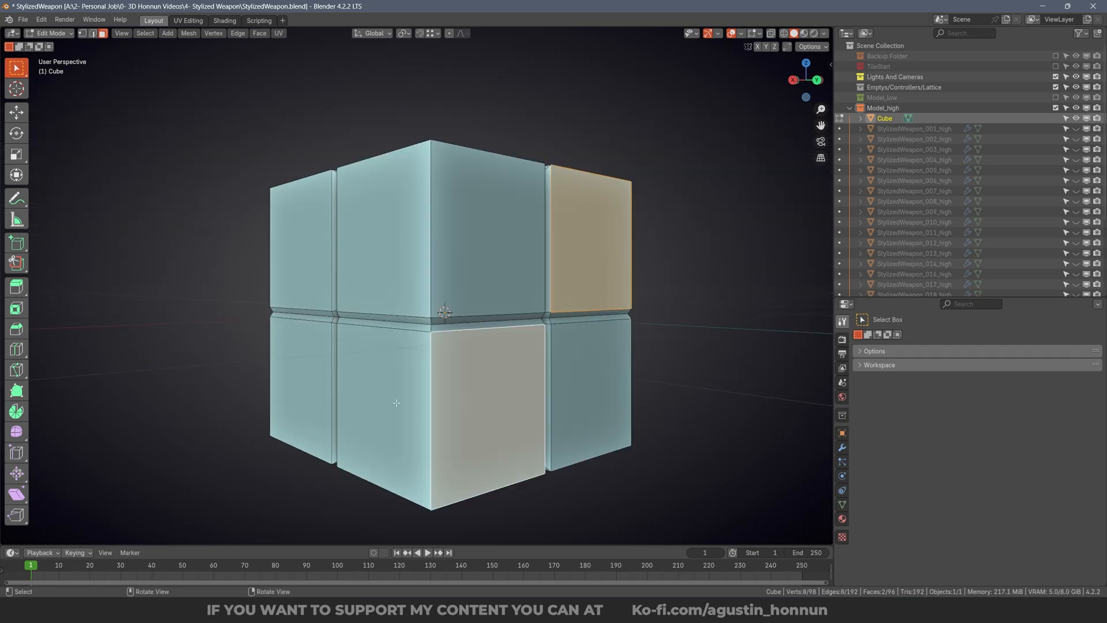
pyautogui.hotkey('alt', 'a')
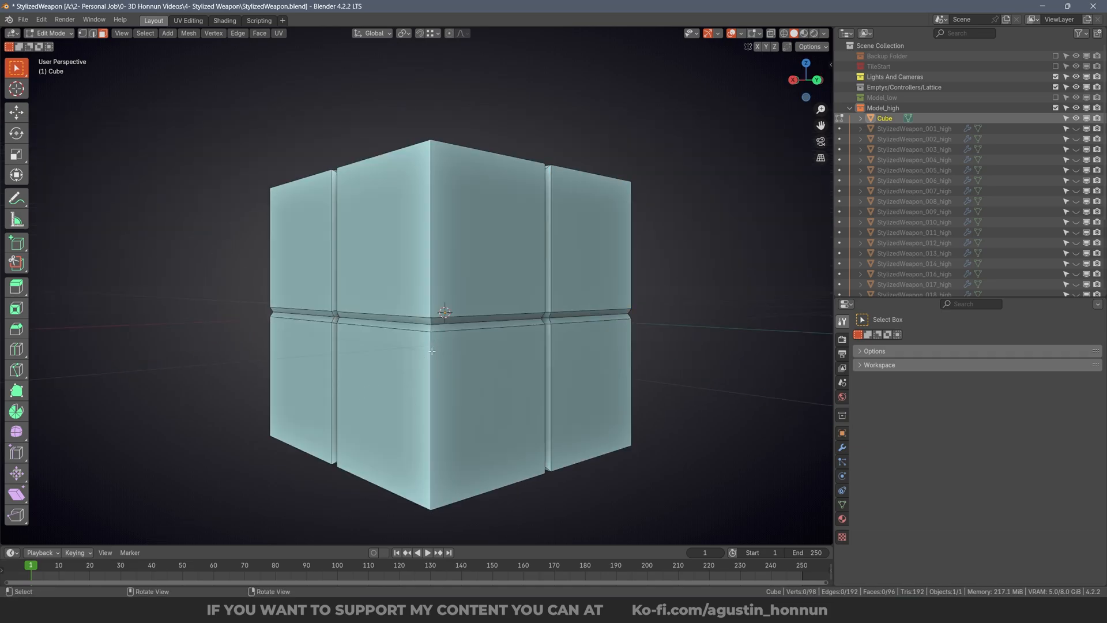
# Try selecting the narrow groove faces and block faces around the cube's corner with Circle Select.
pyautogui.press('c')
pyautogui.moveTo(432, 351); pyautogui.dragTo(433, 336)
pyautogui.press('Escape')
pyautogui.moveTo(453, 406)
pyautogui.mouseDown(button='middle')
pyautogui.moveTo(466, 313)
pyautogui.moveTo(519, 323)
pyautogui.moveTo(467, 332)
pyautogui.moveTo(516, 328)
pyautogui.mouseUp(button='middle')
pyautogui.press('c')
pyautogui.click(464, 348)
pyautogui.press('Escape')
pyautogui.press('c')
pyautogui.click(481, 383)
pyautogui.press('Escape')
pyautogui.press('c')
pyautogui.click(465, 332)
pyautogui.press('Escape')
# In edge selection, select the edge loops running inside the cube's grooves and mark them as seams.
pyautogui.hotkey('ctrl', 'Tab')
pyautogui.click(494, 319)
pyautogui.press('a')
pyautogui.keyDown('alt'); pyautogui.click(463, 307); pyautogui.keyUp('alt')
pyautogui.keyDown('alt'); pyautogui.keyDown('shift'); pyautogui.click(398, 332); pyautogui.keyUp('shift'); pyautogui.keyUp('alt')
pyautogui.scroll(-2, 371, 324)
pyautogui.moveTo(282, 320); pyautogui.dragTo(509, 355, button='middle')
pyautogui.keyDown('alt'); pyautogui.keyDown('shift'); pyautogui.click(519, 221); pyautogui.keyUp('shift'); pyautogui.keyUp('alt')
pyautogui.moveTo(519, 221); pyautogui.dragTo(297, 197, button='middle')
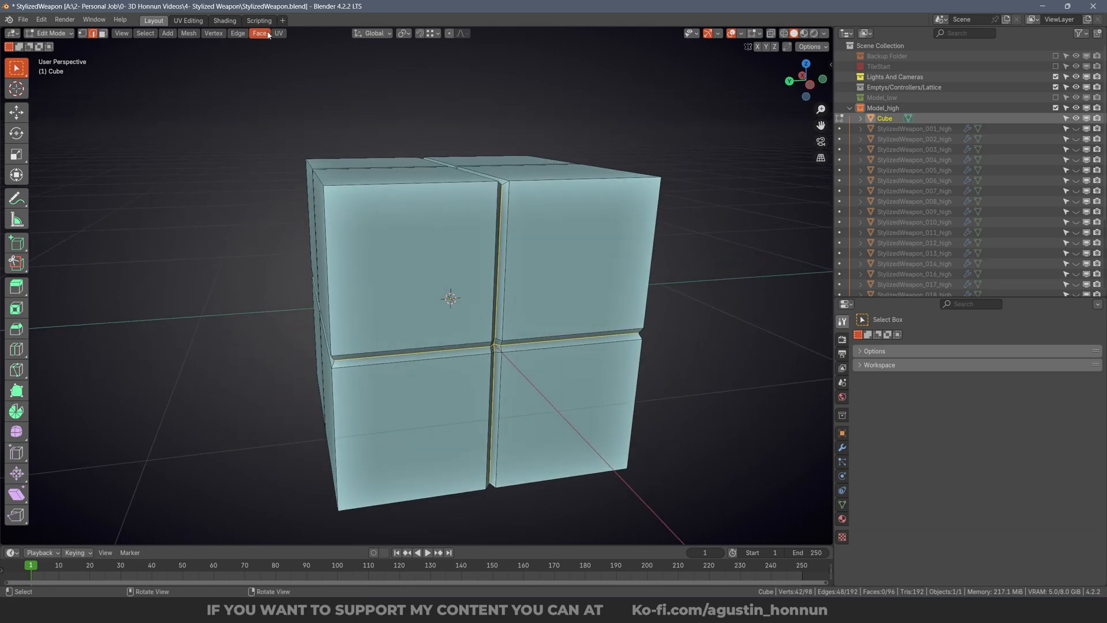
pyautogui.click(236, 34)
pyautogui.click(273, 211)
pyautogui.moveTo(288, 246); pyautogui.dragTo(469, 262, button='middle')
pyautogui.press('a')
pyautogui.moveTo(398, 301); pyautogui.dragTo(456, 229, button='middle')
# In face selection, select the cube's alternating blocks with Select Linked delimited by seams.
pyautogui.hotkey('ctrl', 'Tab')
pyautogui.click(420, 348)
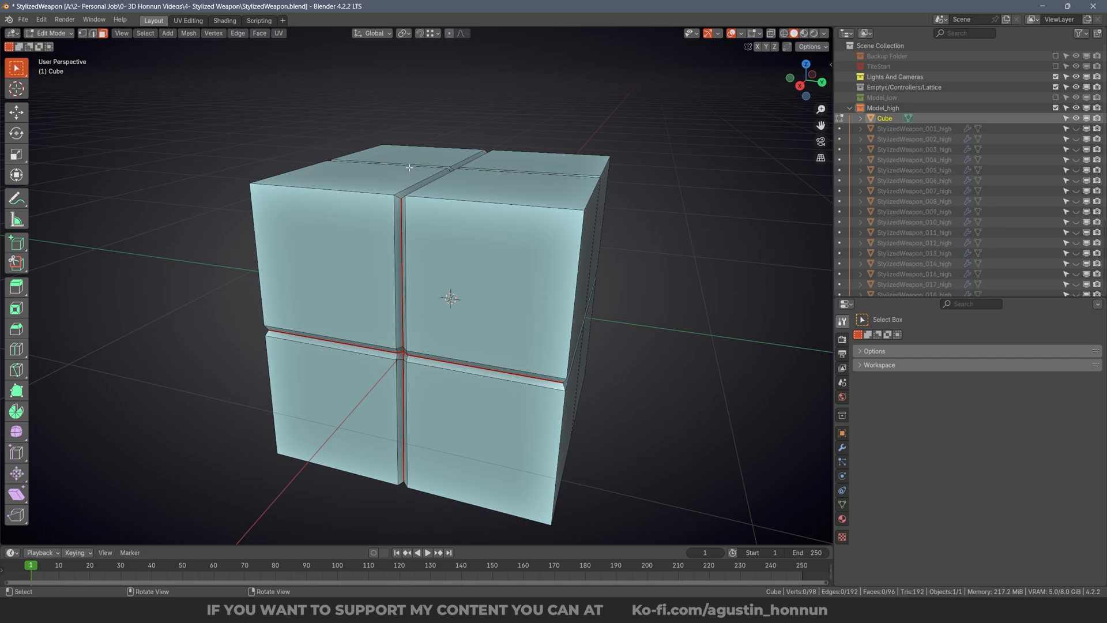
pyautogui.press('l')
pyautogui.moveTo(409, 167); pyautogui.dragTo(633, 318, button='middle')
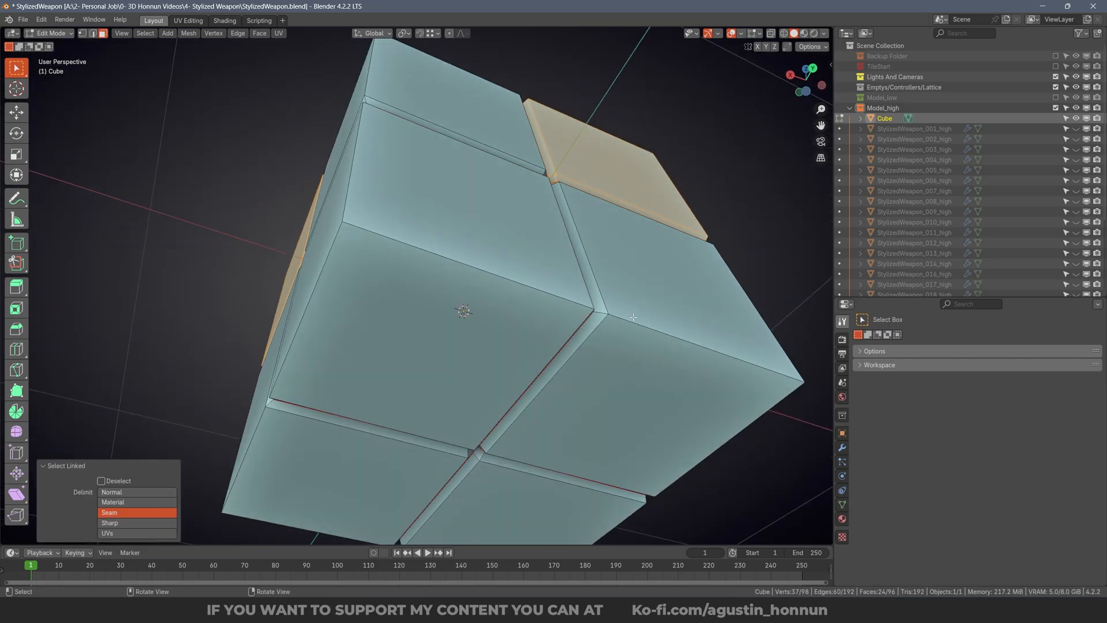
pyautogui.scroll(-4, 496, 301)
pyautogui.press('l')
pyautogui.moveTo(461, 369); pyautogui.dragTo(282, 410, button='middle')
pyautogui.press('l')
pyautogui.moveTo(682, 167); pyautogui.dragTo(538, 249, button='middle')
# Switch the cube to Vertex Paint mode and enable the face-selection Paint Mask.
pyautogui.click(51, 33)
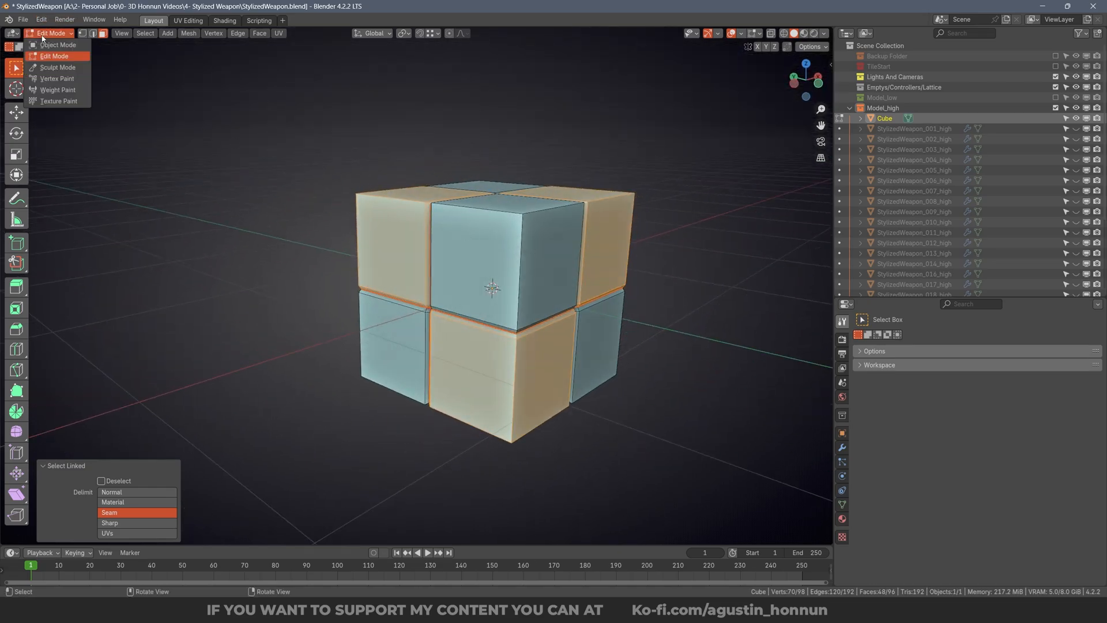
pyautogui.click(53, 77)
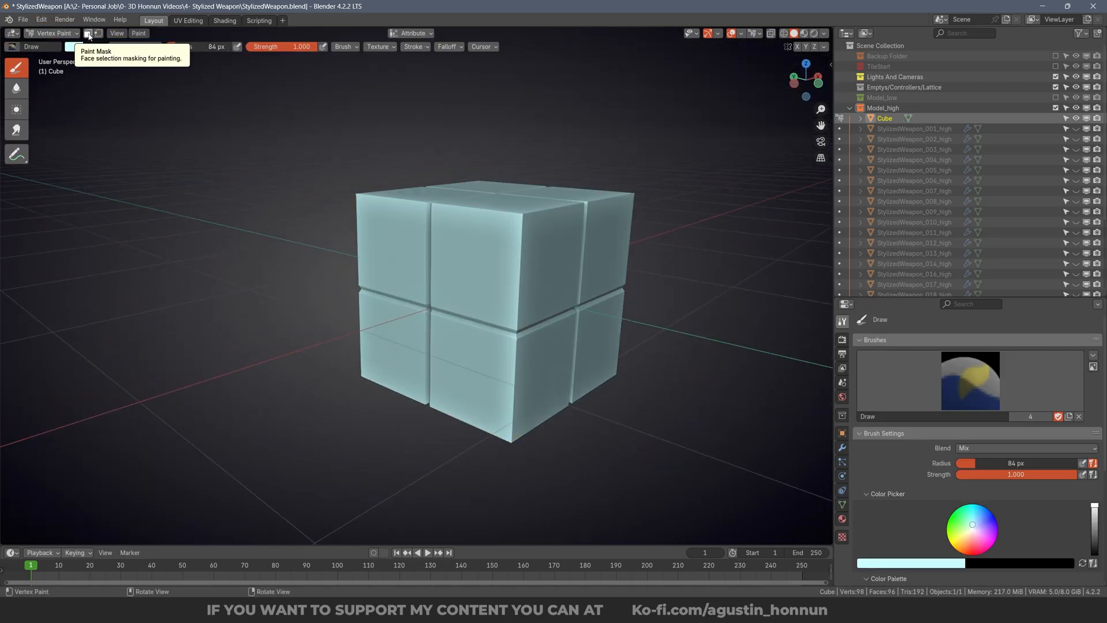
pyautogui.click(88, 34)
# Fill the masked blocks with the light pink-violet swatch from the ID Maps palette using Set Vertex Colors.
pyautogui.moveTo(389, 306)
pyautogui.mouseDown(button='middle')
pyautogui.moveTo(541, 303)
pyautogui.moveTo(433, 311)
pyautogui.mouseUp(button='middle')
pyautogui.scroll(-3, 902, 488)
pyautogui.click(902, 555)
pyautogui.moveTo(648, 321); pyautogui.dragTo(489, 303, button='middle')
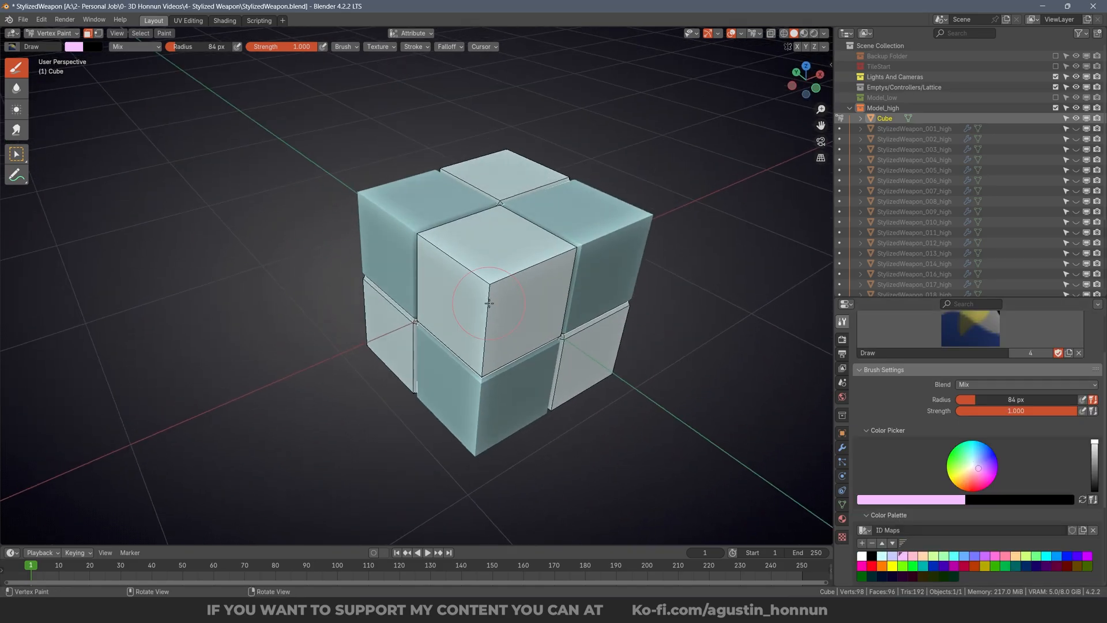
pyautogui.moveTo(500, 199); pyautogui.dragTo(445, 281, button='middle')
pyautogui.hotkey('shift', 'k')
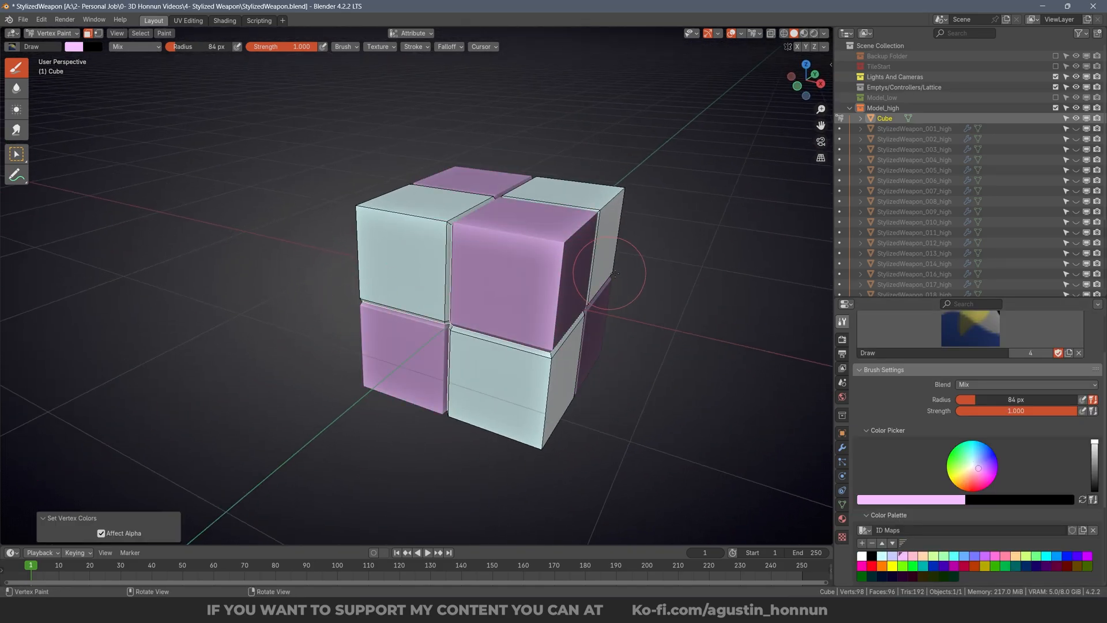
# Return to Object Mode and delete the example cube.
pyautogui.moveTo(605, 272); pyautogui.dragTo(230, 173, button='middle')
pyautogui.click(44, 33)
pyautogui.click(40, 45)
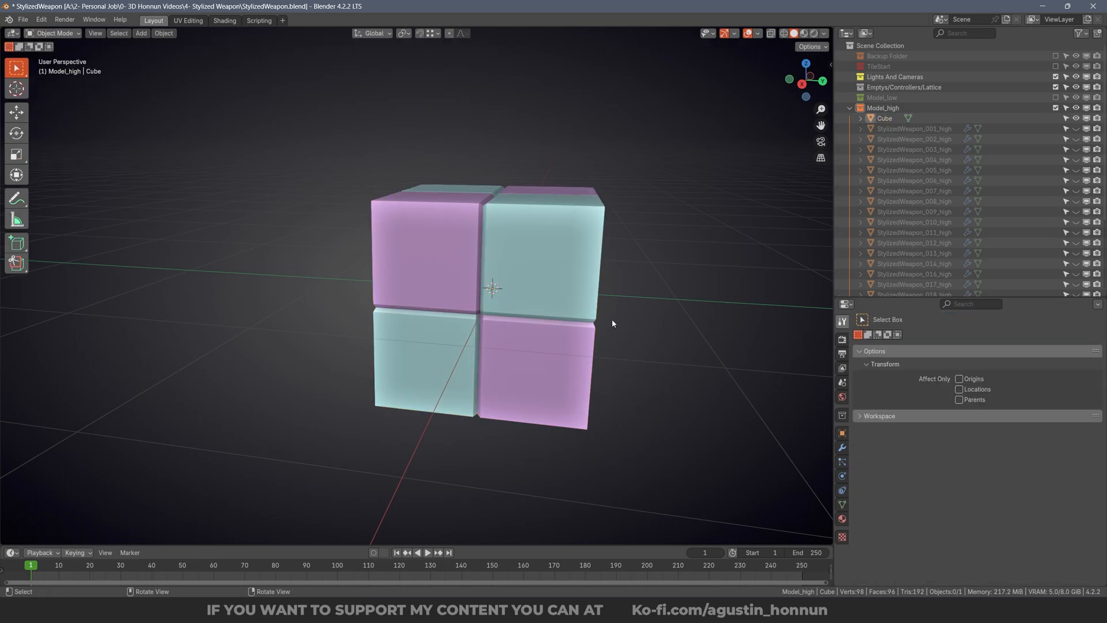
pyautogui.moveTo(613, 321); pyautogui.dragTo(586, 270, button='middle')
pyautogui.press('x')
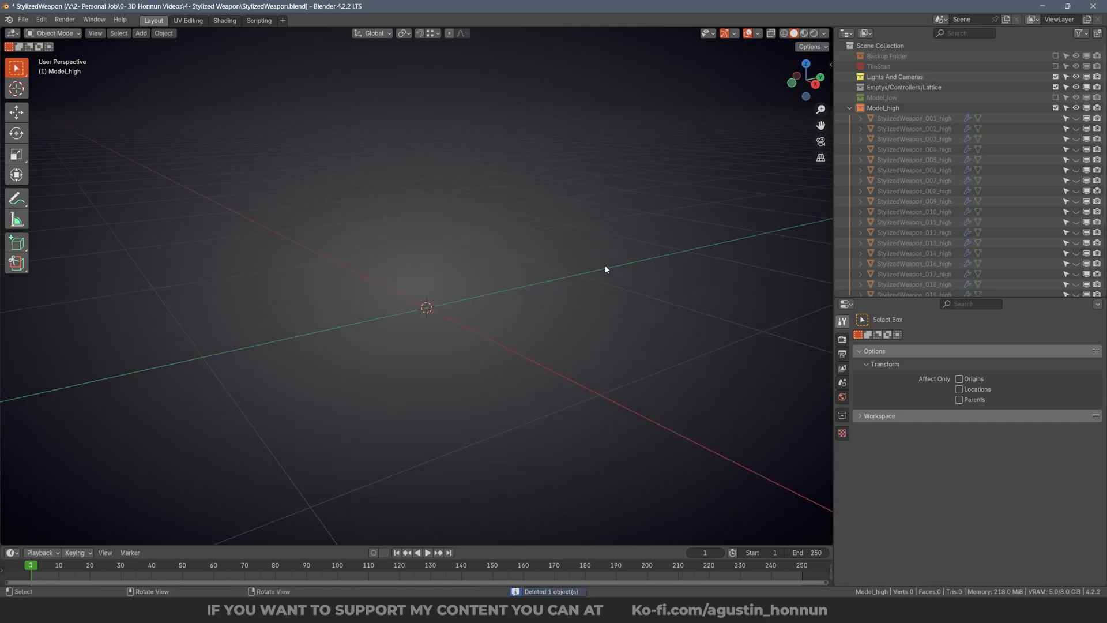
# Unhide the launcher's high-poly parts and select its main tube, StylizedWeapon_001_high.
pyautogui.hotkey('alt', 'h')
pyautogui.moveTo(674, 261); pyautogui.dragTo(497, 252, button='middle')
pyautogui.click(573, 220)
pyautogui.moveTo(576, 219); pyautogui.dragTo(482, 217, button='middle')
pyautogui.scroll(3, 588, 217)
# Examine the seam loops between the tube's colored sections using edge selection in Edit Mode.
pyautogui.press('Tab')
pyautogui.hotkey('ctrl', 'Tab')
pyautogui.click(446, 204)
pyautogui.press('a')
pyautogui.hotkey('alt', 'a')
pyautogui.scroll(4, 445, 204)
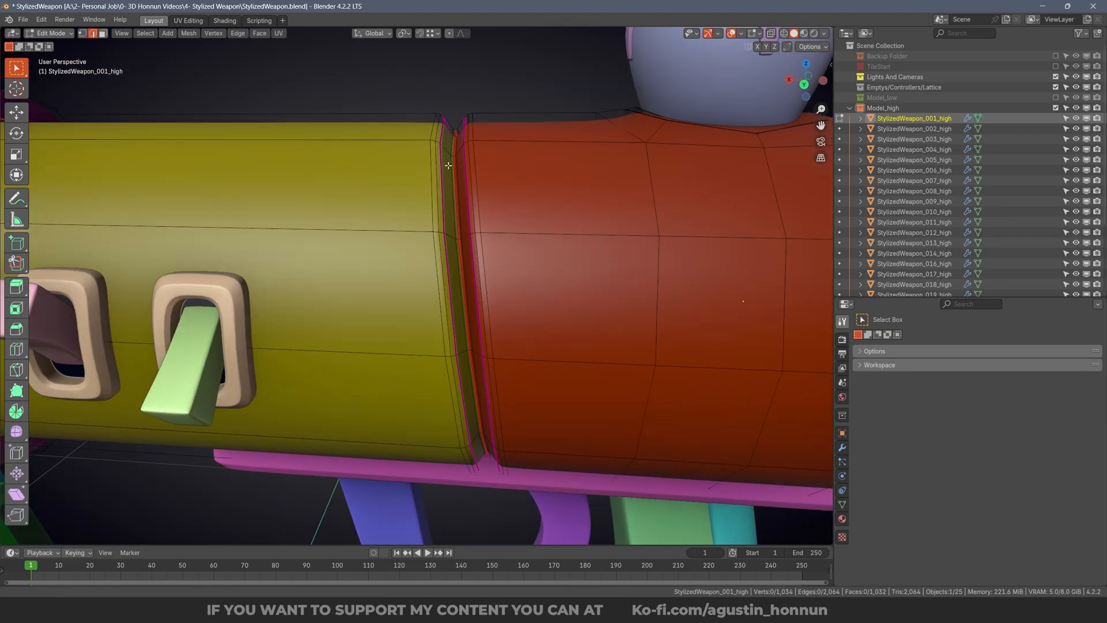
pyautogui.keyDown('alt'); pyautogui.click(462, 190); pyautogui.keyUp('alt')
pyautogui.scroll(2, 672, 232)
pyautogui.keyDown('shift'); pyautogui.moveTo(672, 232); pyautogui.dragTo(284, 230, button='middle'); pyautogui.keyUp('shift')
pyautogui.hotkey('alt', 'a')
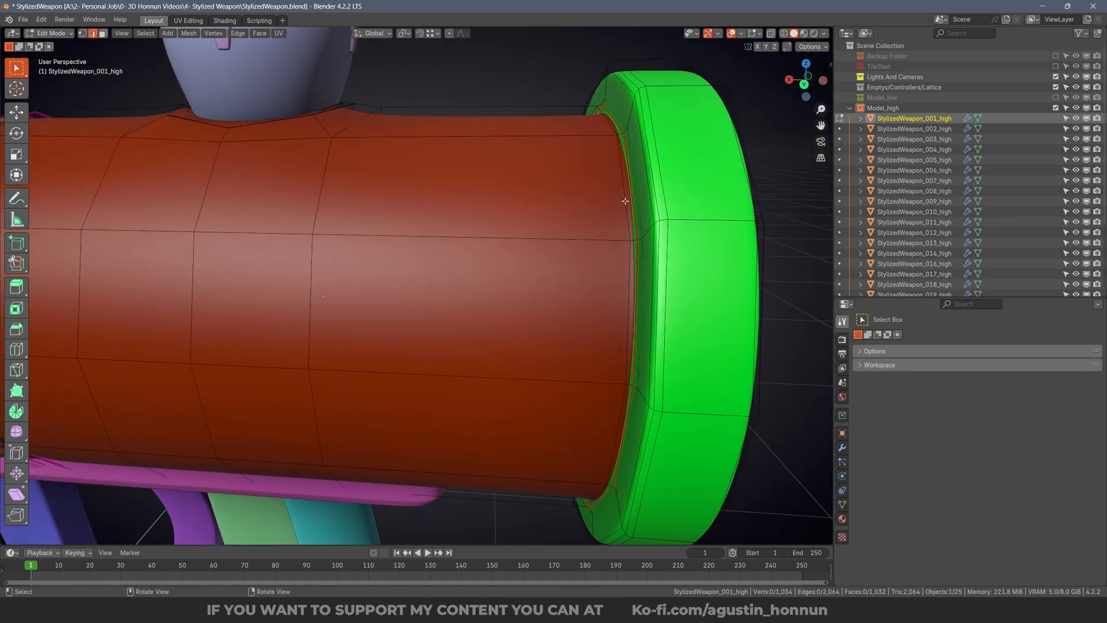
# Select the tube's red rear section as linked faces delimited by seams, and switch to Vertex Paint mode.
pyautogui.scroll(-4, 622, 179)
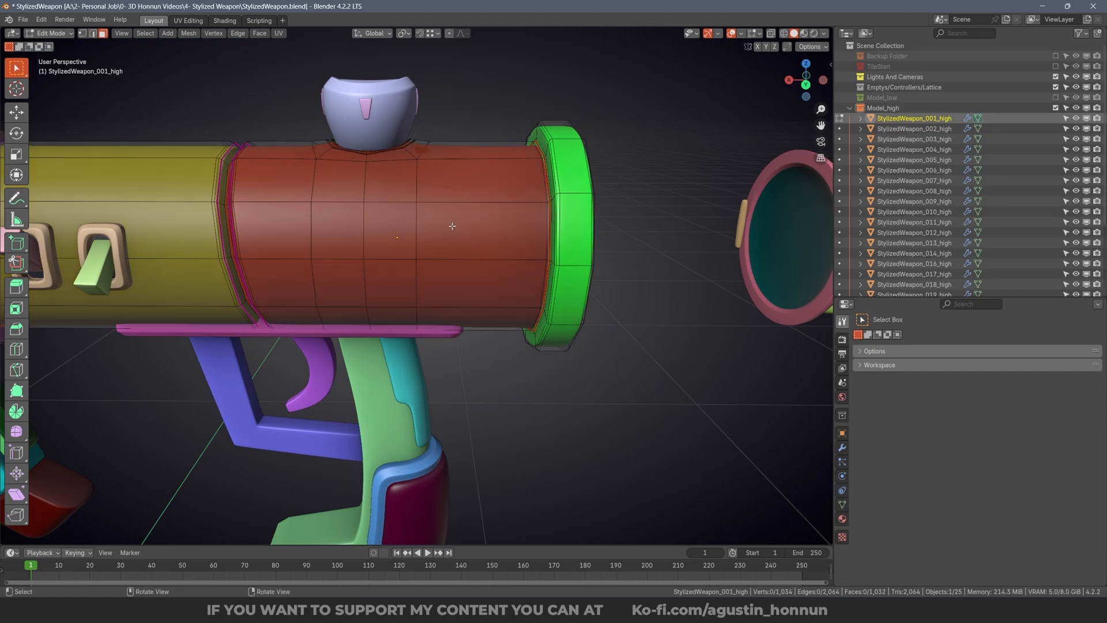
pyautogui.press('l')
pyautogui.moveTo(434, 186); pyautogui.dragTo(709, 254, button='middle')
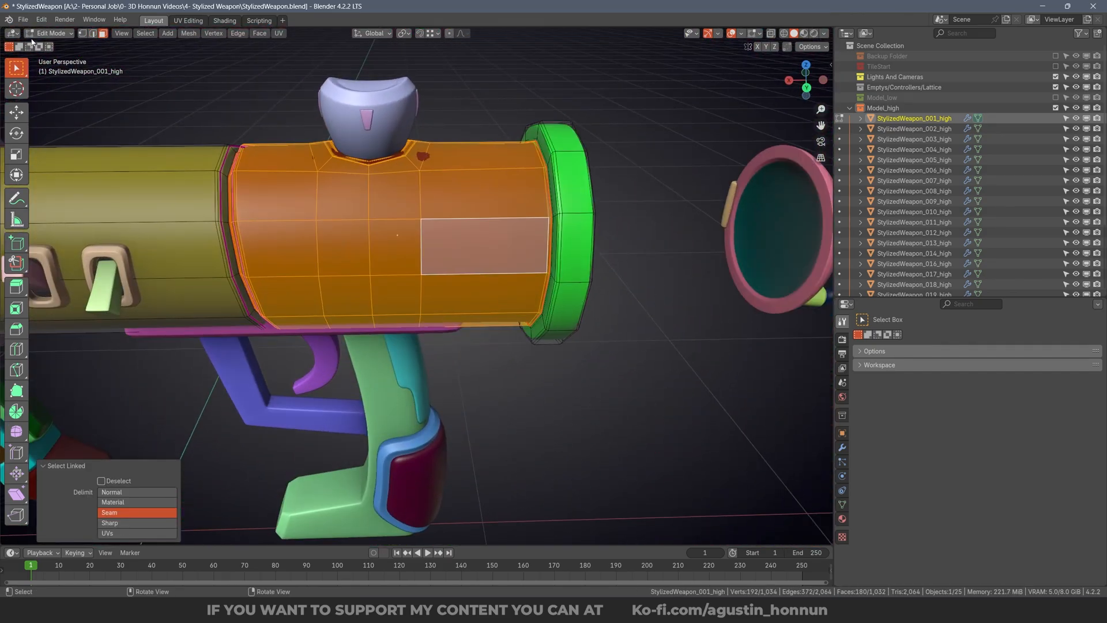
pyautogui.click(51, 33)
pyautogui.click(57, 78)
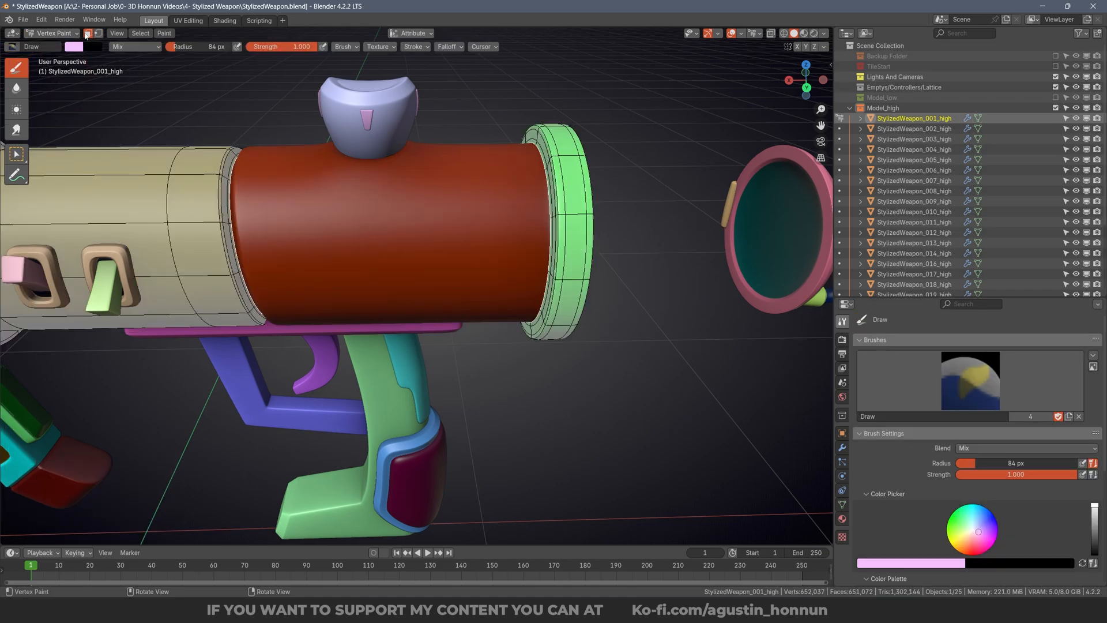
pyautogui.scroll(-6, 964, 479)
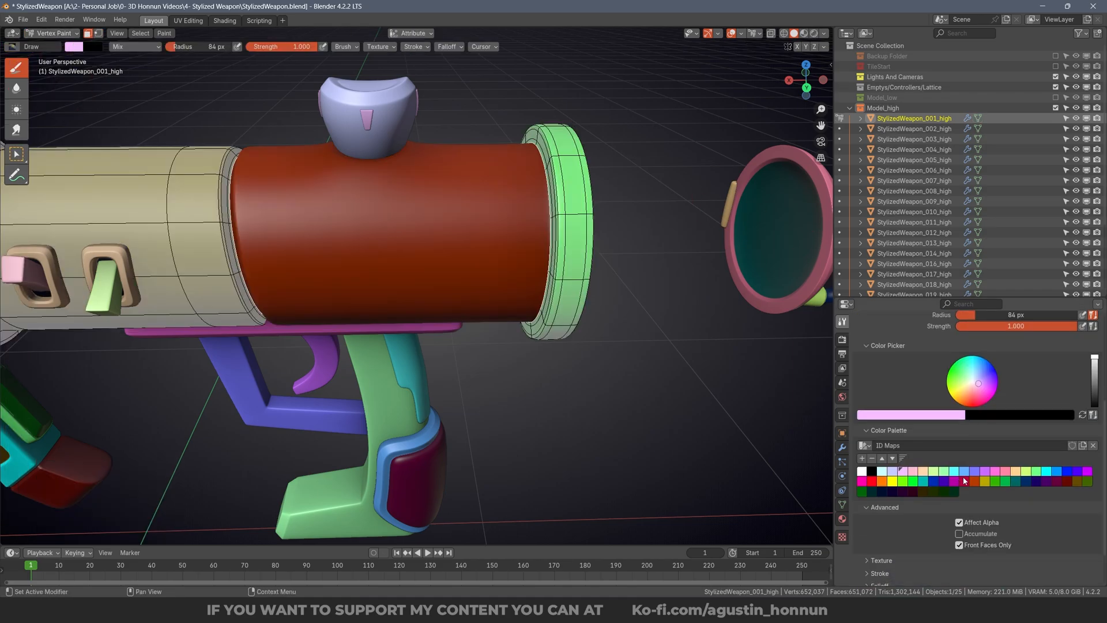
# Isolate the tube's seam-bounded sections one after another in the paint mask, including the yellow middle, dark red front and muzzle interior.
pyautogui.keyDown('shift'); pyautogui.moveTo(300, 213); pyautogui.dragTo(519, 244, button='middle'); pyautogui.keyUp('shift')
pyautogui.scroll(-1, 426, 229)
pyautogui.hotkey('alt', 'a')
pyautogui.press('l')
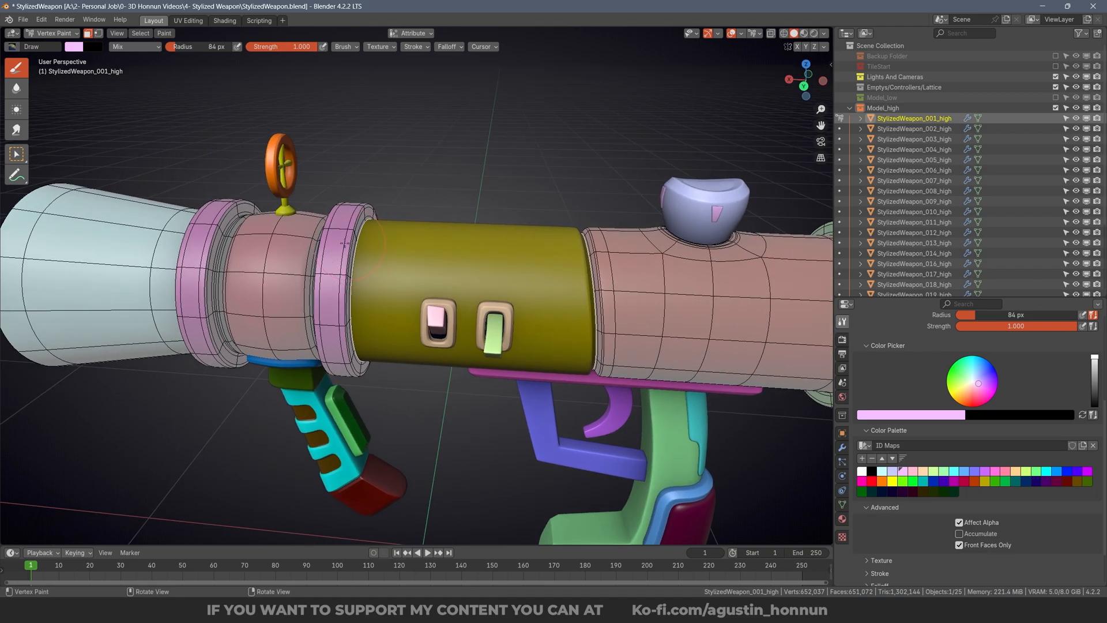
pyautogui.hotkey('alt', 'a')
pyautogui.press('l')
pyautogui.hotkey('alt', 'a')
pyautogui.press('l')
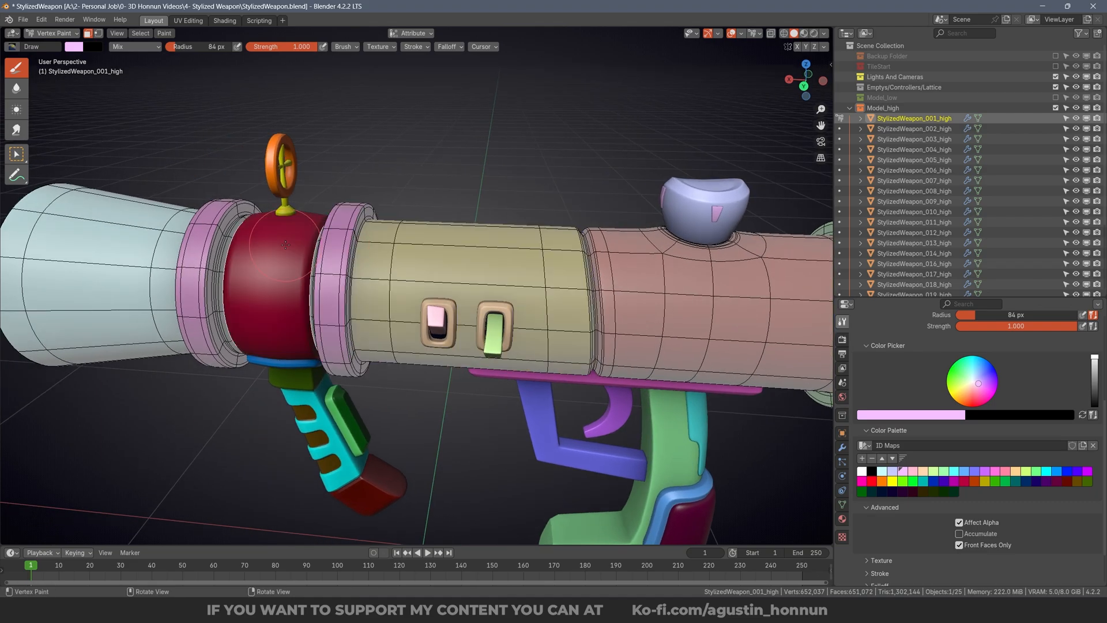
pyautogui.hotkey('alt', 'a')
pyautogui.moveTo(218, 283); pyautogui.dragTo(460, 313, button='middle')
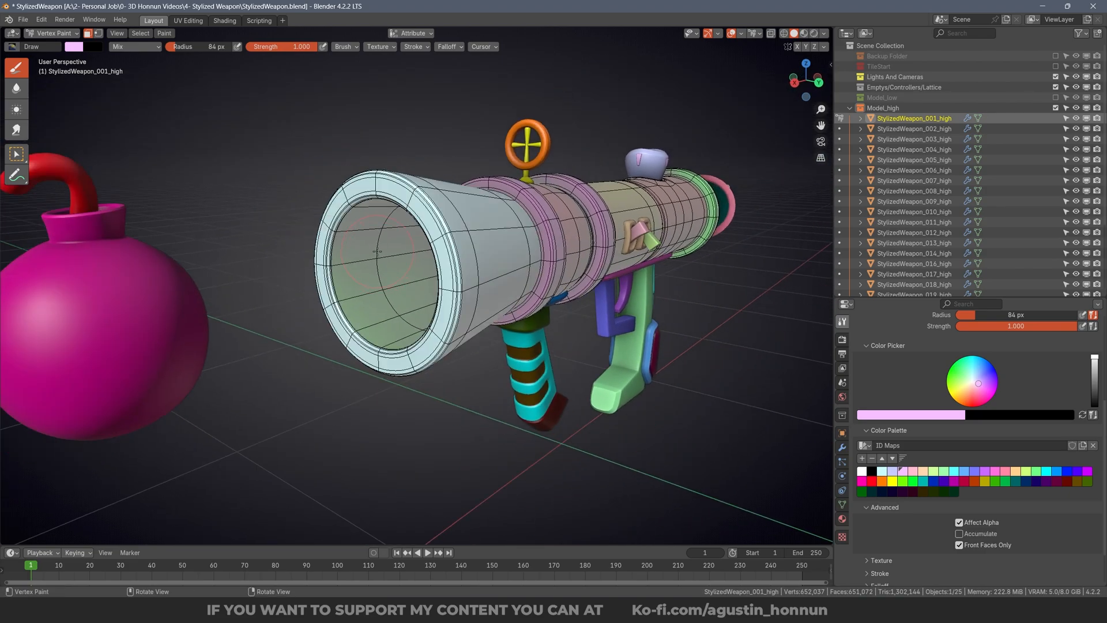
pyautogui.press('l')
pyautogui.moveTo(573, 229); pyautogui.dragTo(626, 238, button='middle')
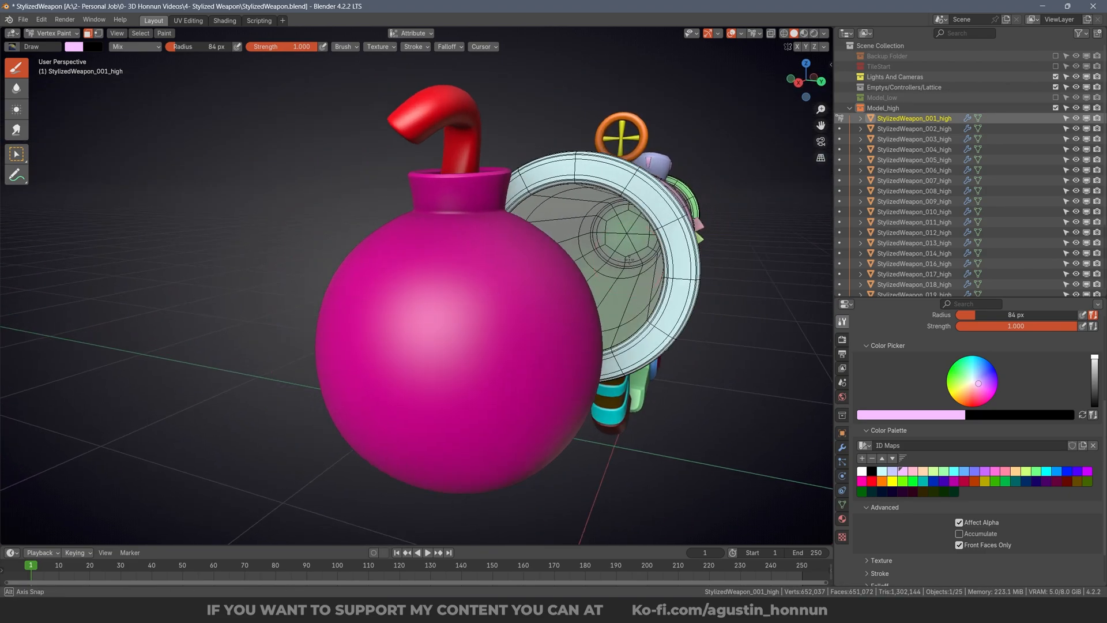
# Pick the linked faces deep inside the muzzle in the paint mask and clear the selection.
pyautogui.press('l')
pyautogui.scroll(4, 624, 235)
pyautogui.hotkey('alt', 'a')
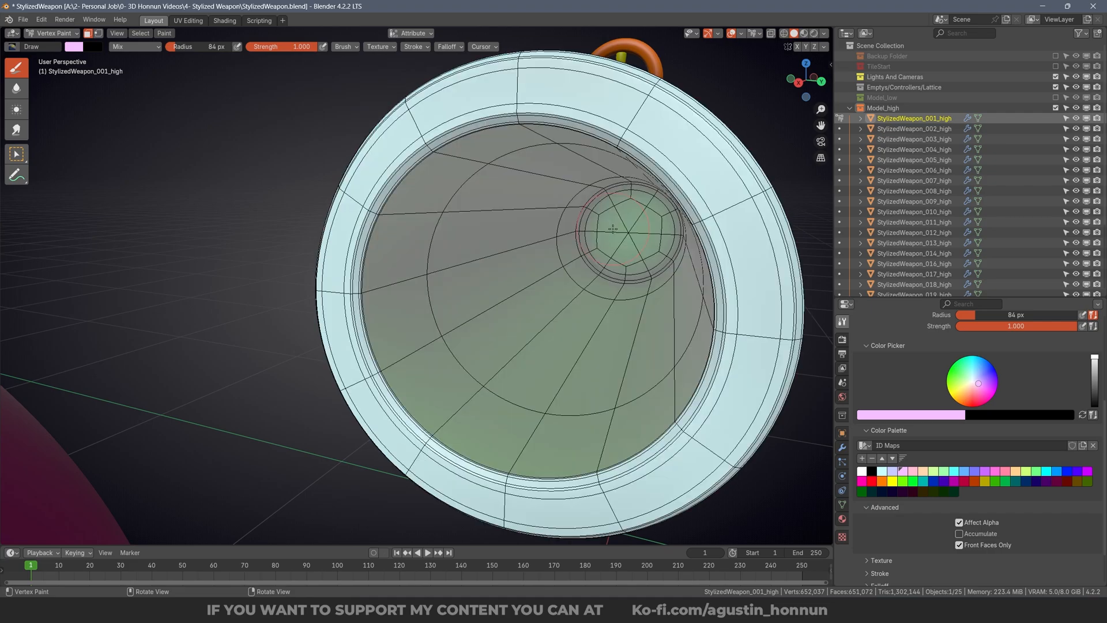
pyautogui.press('l')
pyautogui.hotkey('alt', 'a')
pyautogui.scroll(5, 648, 218)
pyautogui.scroll(-8, 652, 185)
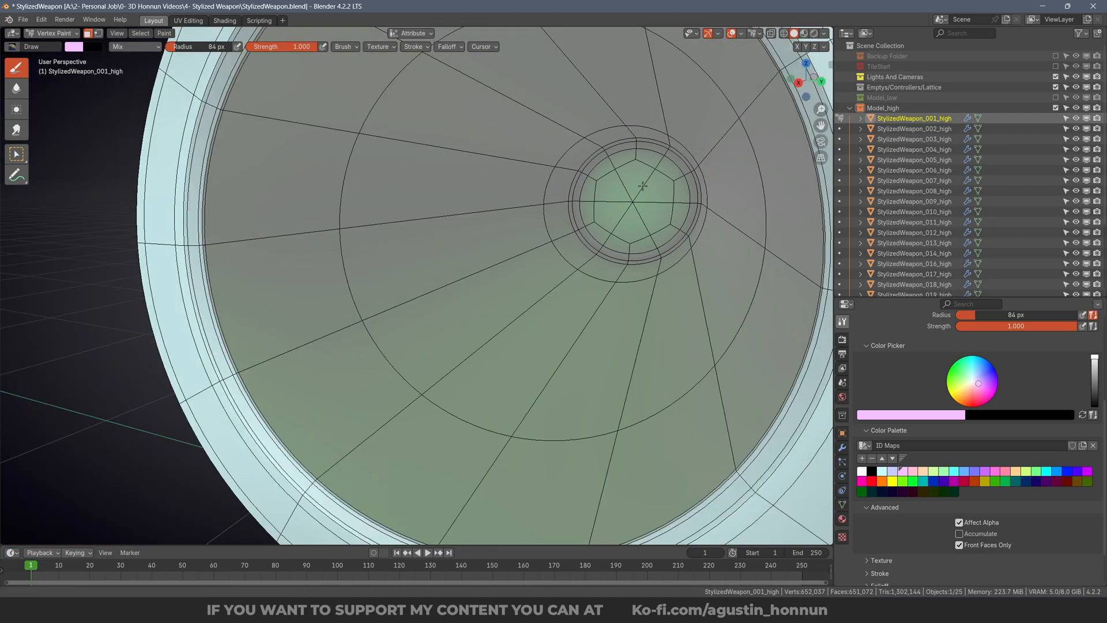
pyautogui.moveTo(704, 199); pyautogui.dragTo(612, 204, button='middle')
pyautogui.scroll(6, 614, 213)
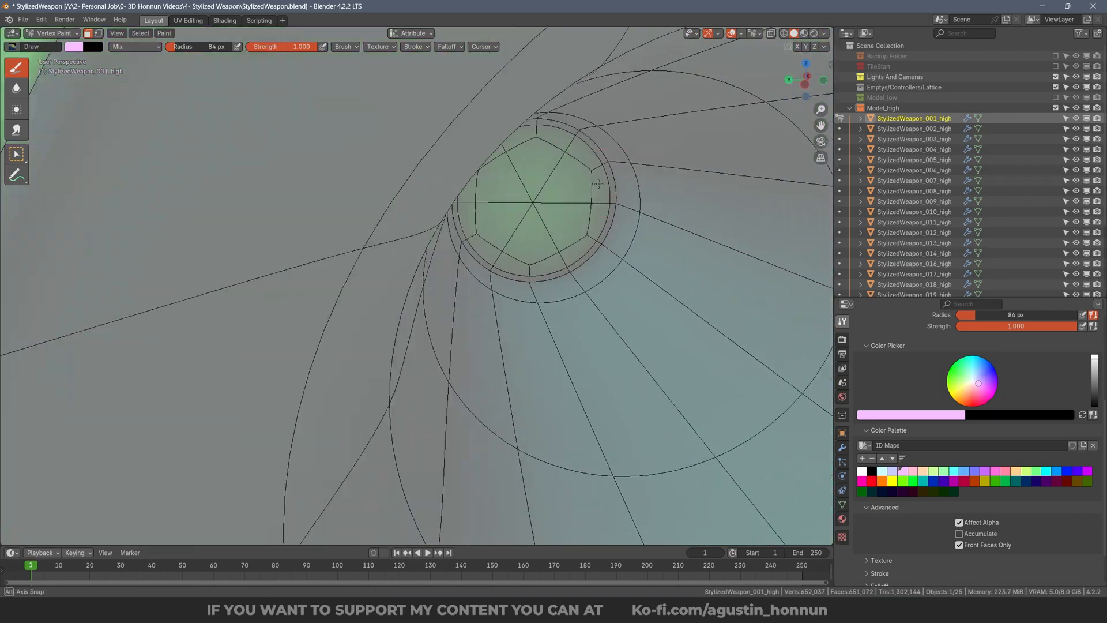
# Switch the tube from Vertex Paint to Object Mode and deselect everything.
pyautogui.click(79, 34)
pyautogui.click(51, 45)
pyautogui.scroll(-10, 500, 209)
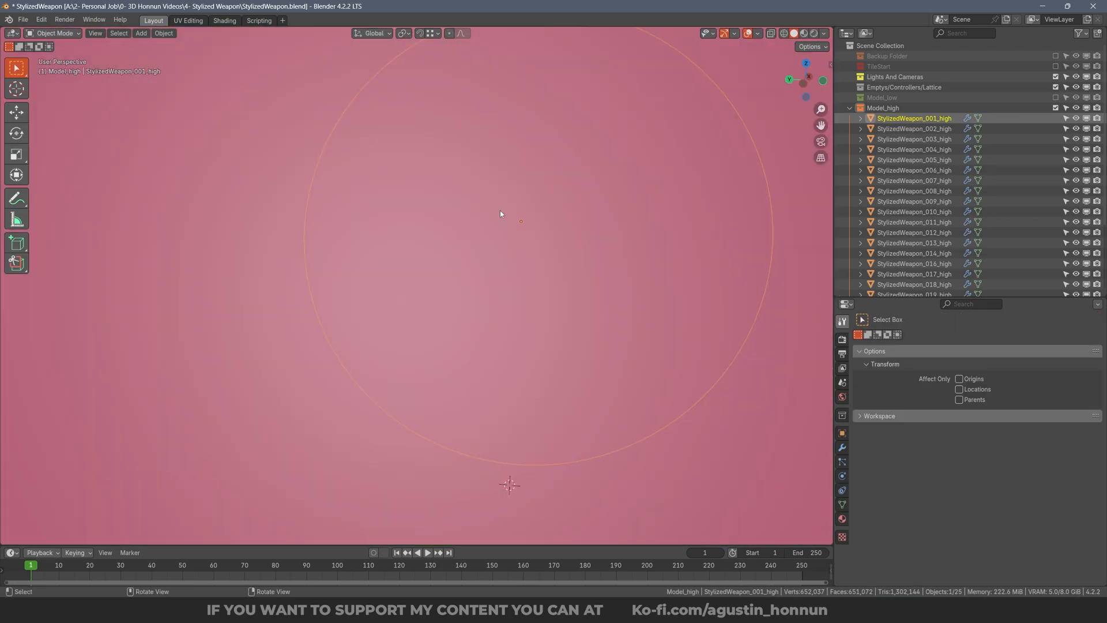
pyautogui.moveTo(407, 247); pyautogui.dragTo(430, 248, button='middle')
pyautogui.scroll(6, 429, 248)
pyautogui.moveTo(429, 248); pyautogui.dragTo(635, 292, button='middle')
pyautogui.scroll(5, 540, 257)
pyautogui.hotkey('alt', 'a')
pyautogui.scroll(-4, 510, 233)
pyautogui.scroll(-1, 510, 232)
# Examine the launcher's separate parts, including the pink inlays around the cup-shaped piece on top of the tube.
pyautogui.click(557, 237)
pyautogui.click(621, 244)
pyautogui.scroll(-5, 635, 291)
pyautogui.scroll(-3, 636, 291)
pyautogui.moveTo(499, 286); pyautogui.dragTo(421, 231, button='middle')
pyautogui.click(421, 231)
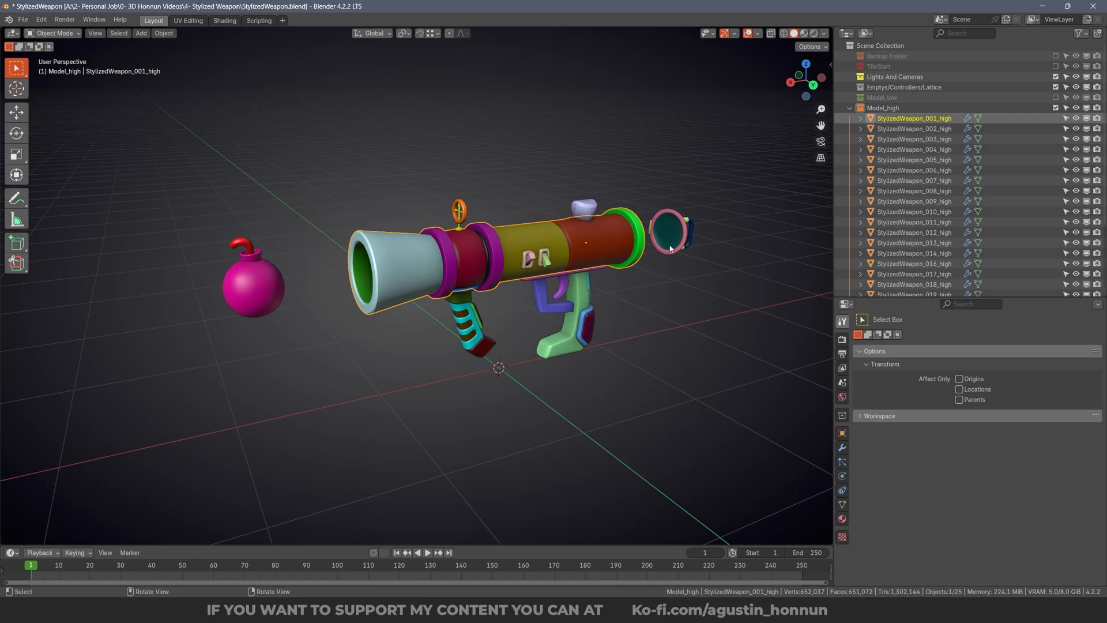
pyautogui.hotkey('alt', 'a')
pyautogui.moveTo(670, 245); pyautogui.dragTo(615, 218, button='middle')
pyautogui.scroll(12, 615, 216)
pyautogui.click(484, 245)
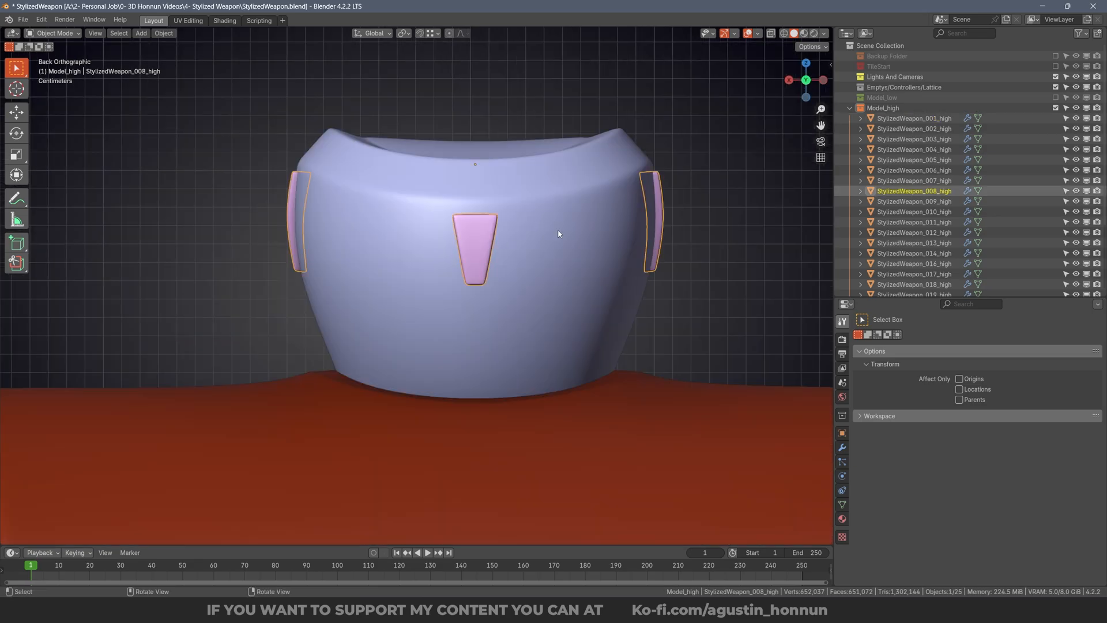
pyautogui.hotkey('alt', 'a')
pyautogui.scroll(-12, 558, 233)
# Select all the high-poly launcher parts and convert them to meshes.
pyautogui.press('a')
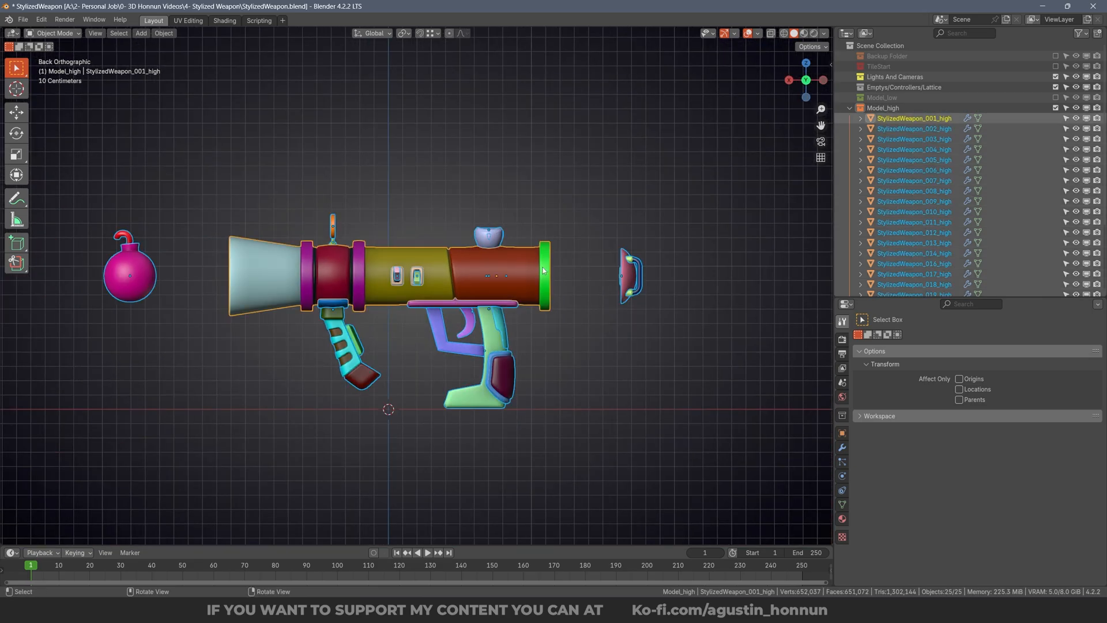
pyautogui.click(164, 34)
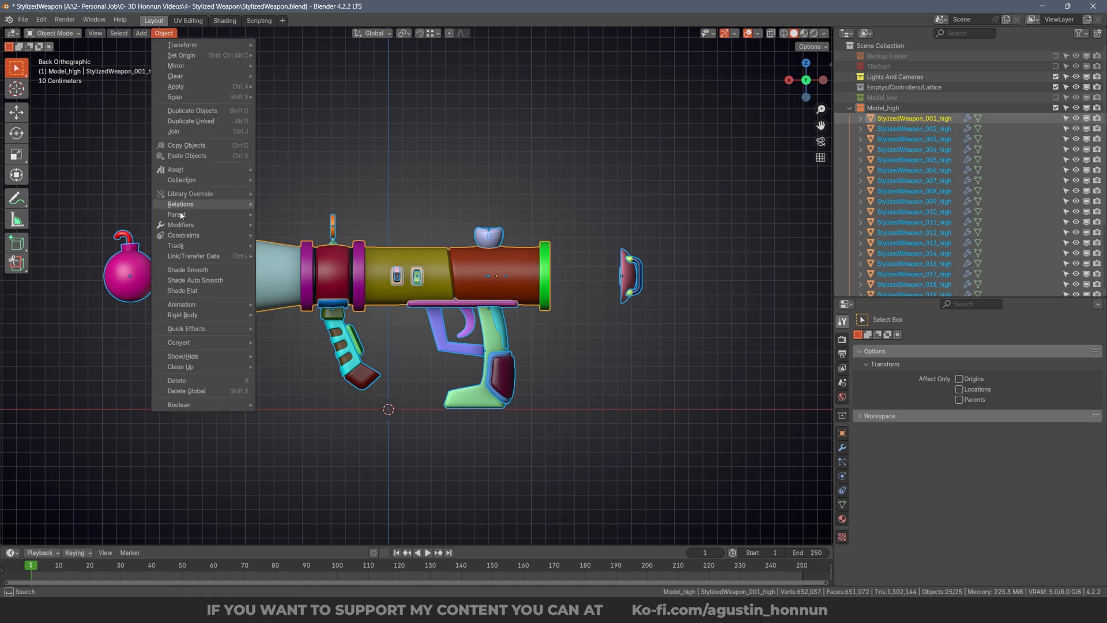
pyautogui.moveTo(228, 346)
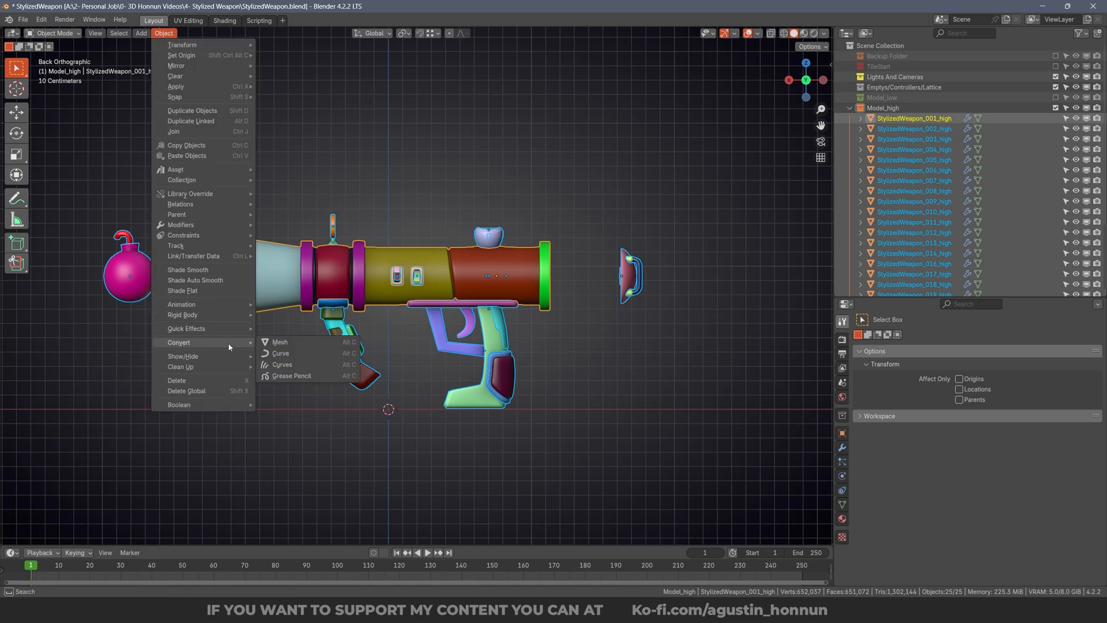
pyautogui.click(281, 342)
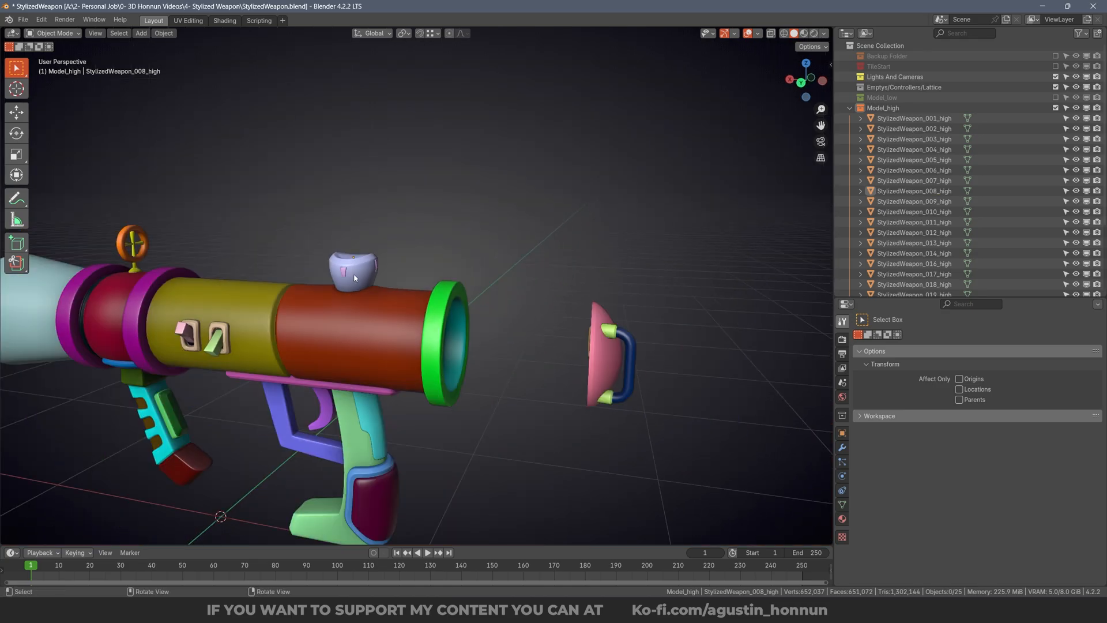
# Join the pink inlays, StylizedWeapon_008_high, into the cup-shaped piece on top of the tube, StylizedWeapon_014_high.
pyautogui.scroll(3, 354, 278)
pyautogui.click(346, 266)
pyautogui.scroll(7, 356, 270)
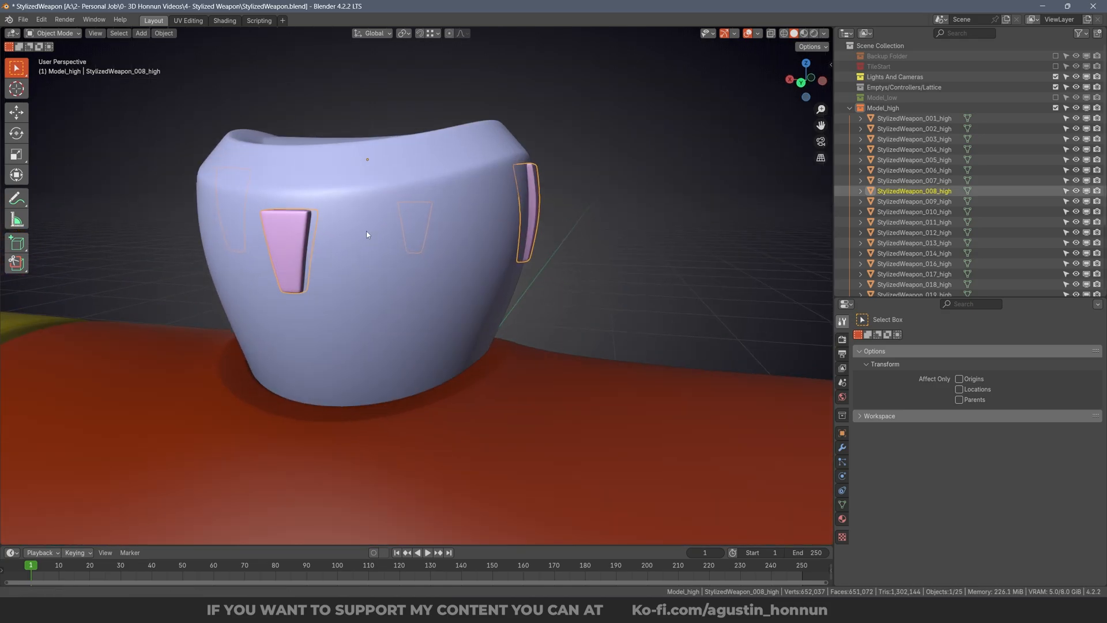
pyautogui.keyDown('shift'); pyautogui.click(387, 211); pyautogui.keyUp('shift')
pyautogui.hotkey('ctrl', 'j')
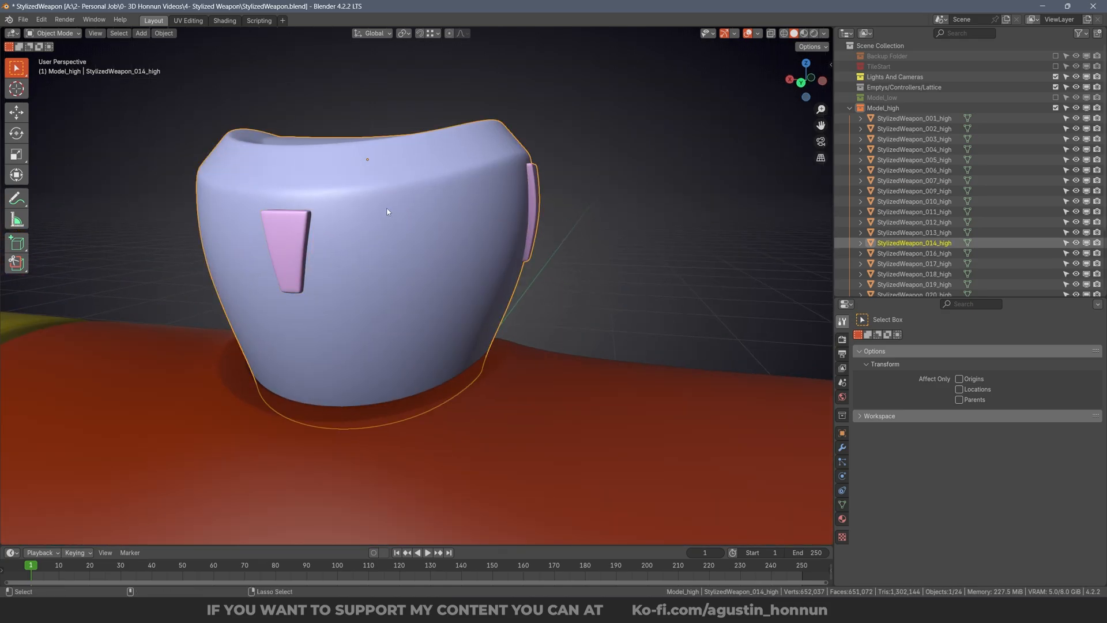
pyautogui.scroll(-4, 968, 230)
pyautogui.scroll(-15, 518, 256)
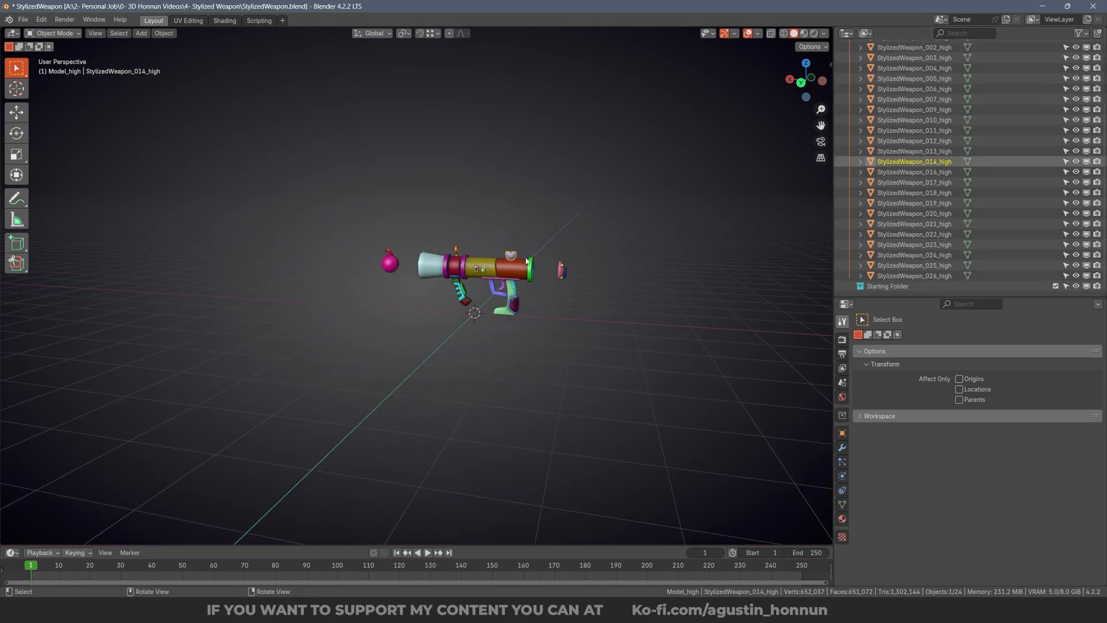
# Select all the high-poly parts and apply their scale and rotation.
pyautogui.click(508, 267)
pyautogui.moveTo(509, 269); pyautogui.dragTo(532, 278, button='middle')
pyautogui.scroll(7, 532, 278)
pyautogui.press('a')
pyautogui.moveTo(630, 265); pyautogui.dragTo(688, 255, button='middle')
pyautogui.hotkey('ctrl', 'a')
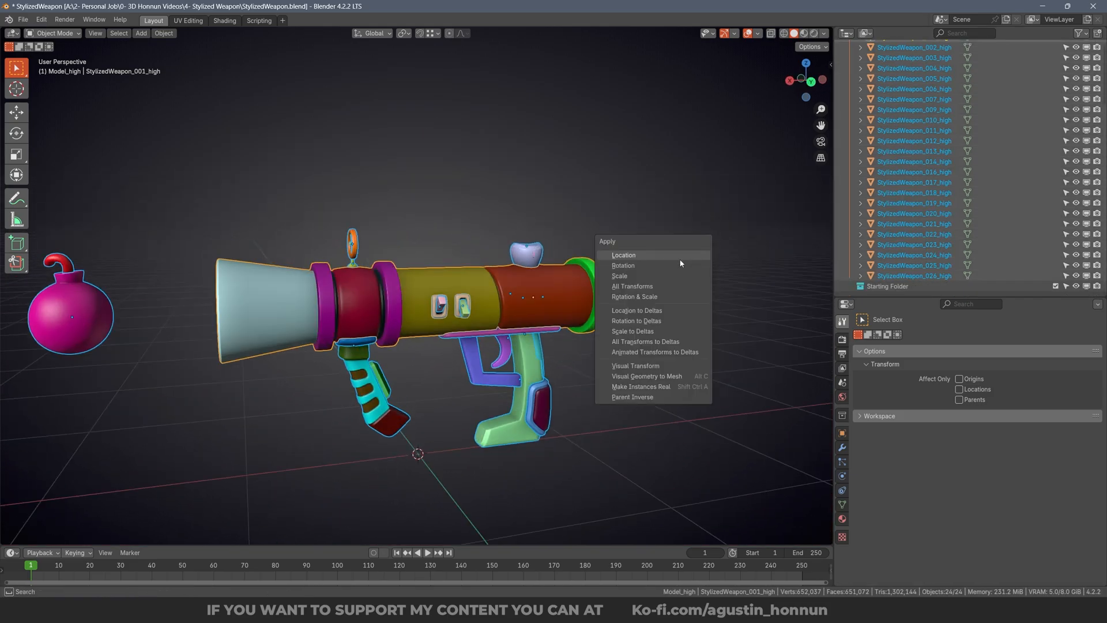
pyautogui.click(633, 280)
pyautogui.hotkey('ctrl', 'a')
pyautogui.click(629, 267)
pyautogui.moveTo(629, 267); pyautogui.dragTo(165, 118, button='middle')
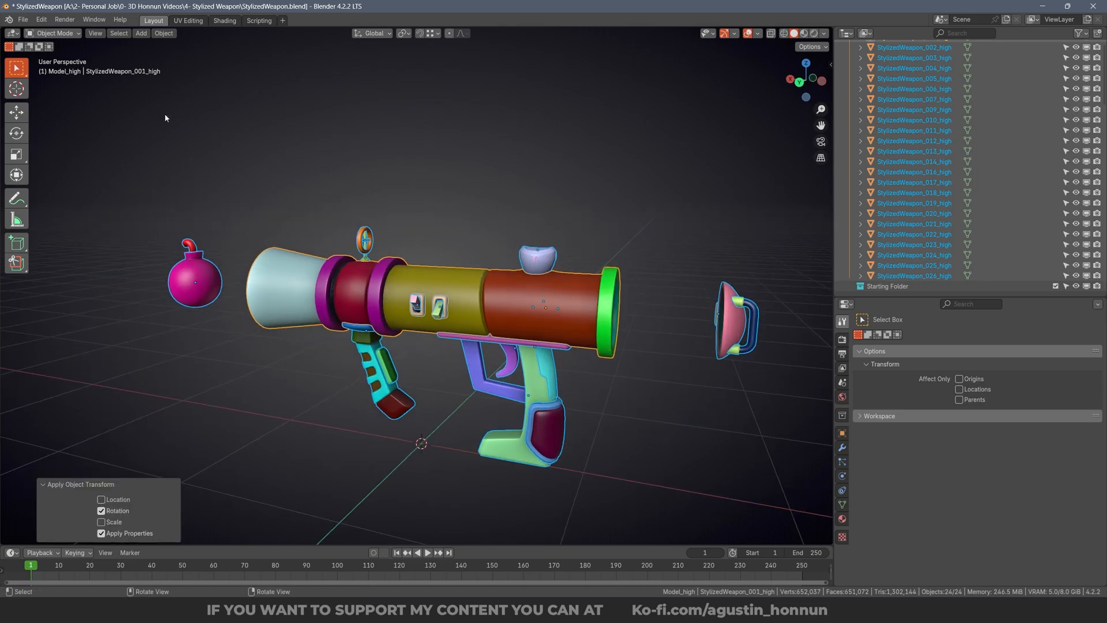
# Export the high-poly parts over StylizedWeapon_IDMAP.fbx, limited to selected mesh objects with Apply Transform enabled.
pyautogui.click(26, 22)
pyautogui.moveTo(55, 178)
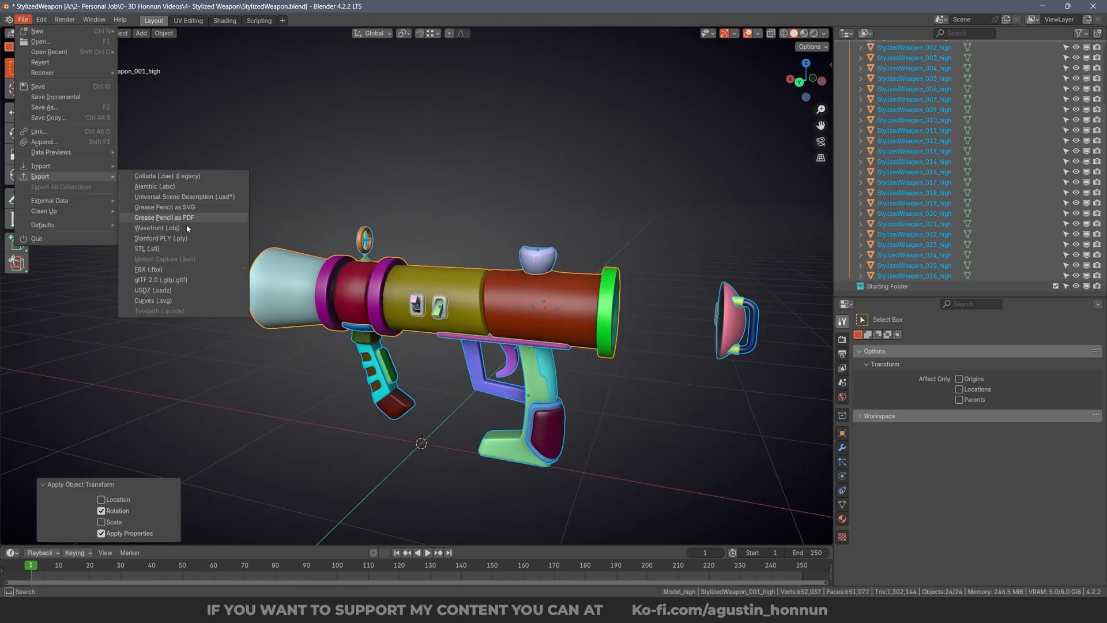
pyautogui.click(149, 269)
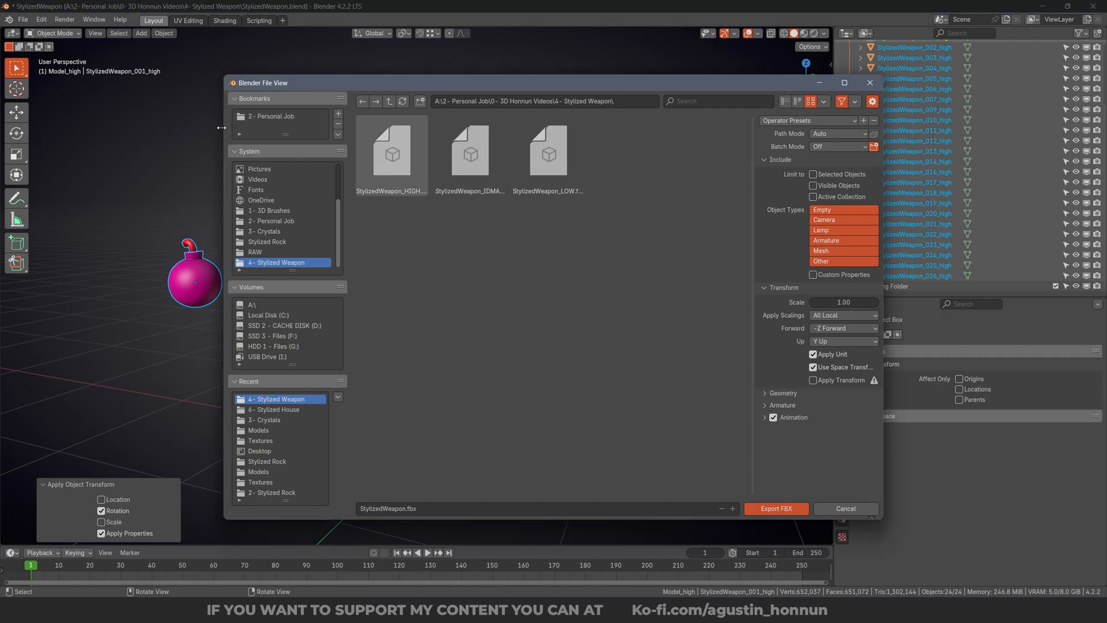
pyautogui.moveTo(221, 128); pyautogui.dragTo(130, 143)
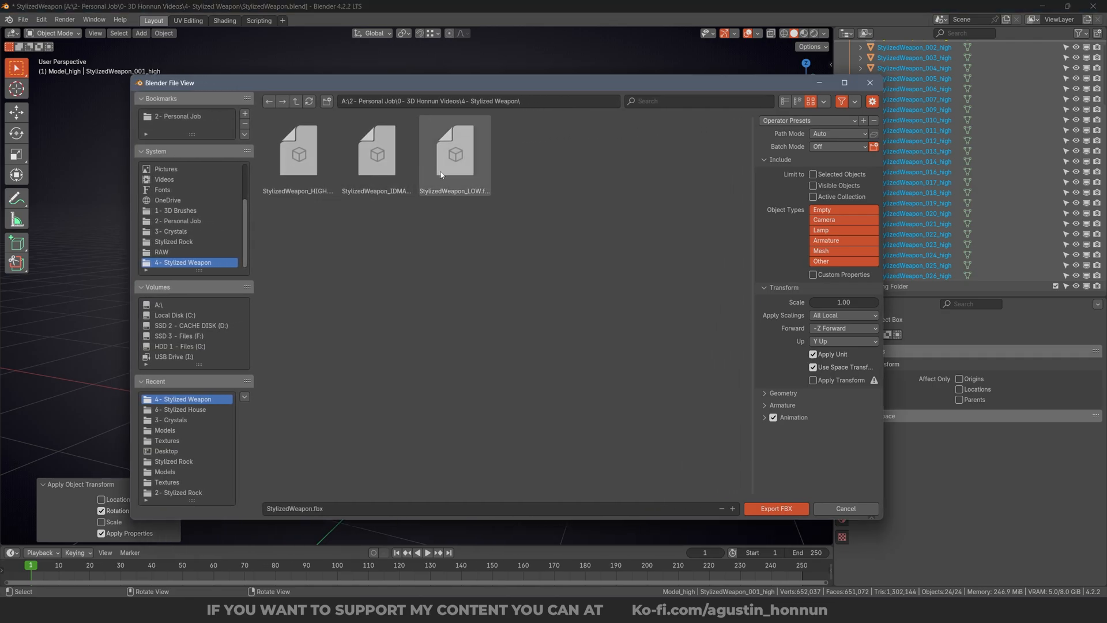
pyautogui.click(378, 158)
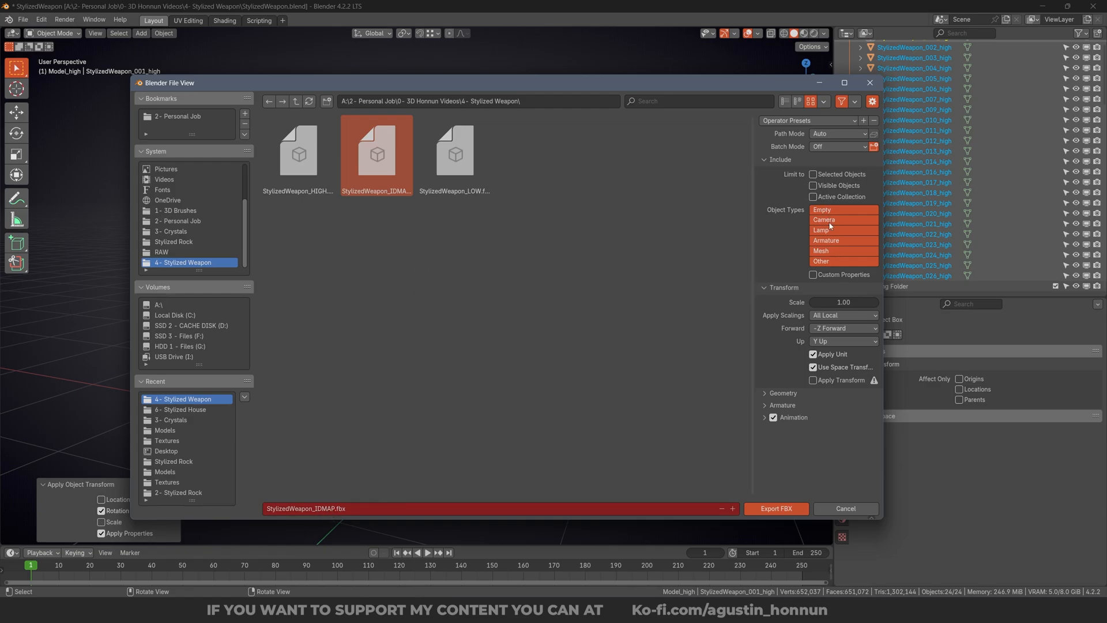
pyautogui.click(825, 252)
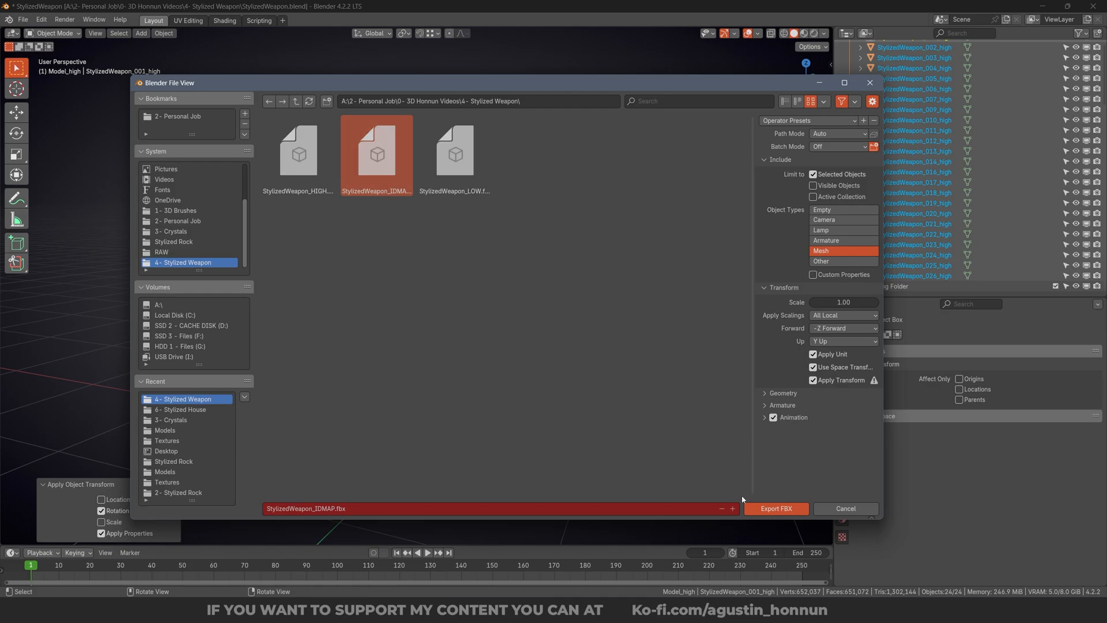
pyautogui.click(777, 509)
# Undo the applied transforms and the joining of the inlays with the cup-shaped piece.
pyautogui.press('ctrl+KP_1')
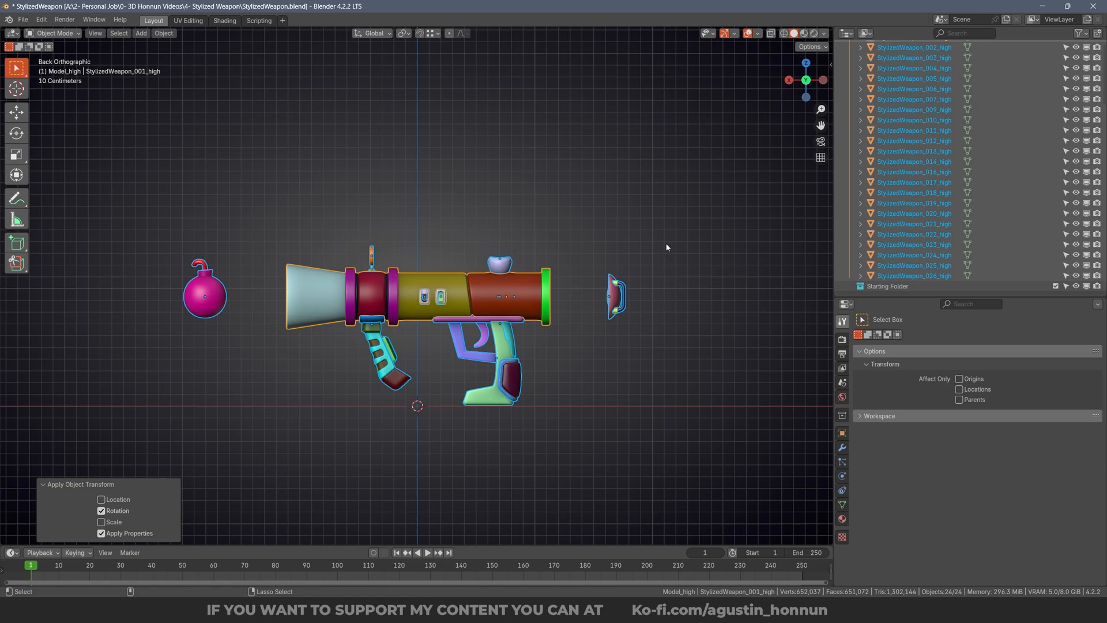
pyautogui.hotkey('ctrl', 'z')
pyautogui.moveTo(667, 246); pyautogui.dragTo(636, 263, button='middle')
pyautogui.scroll(9, 542, 268)
pyautogui.click(542, 267)
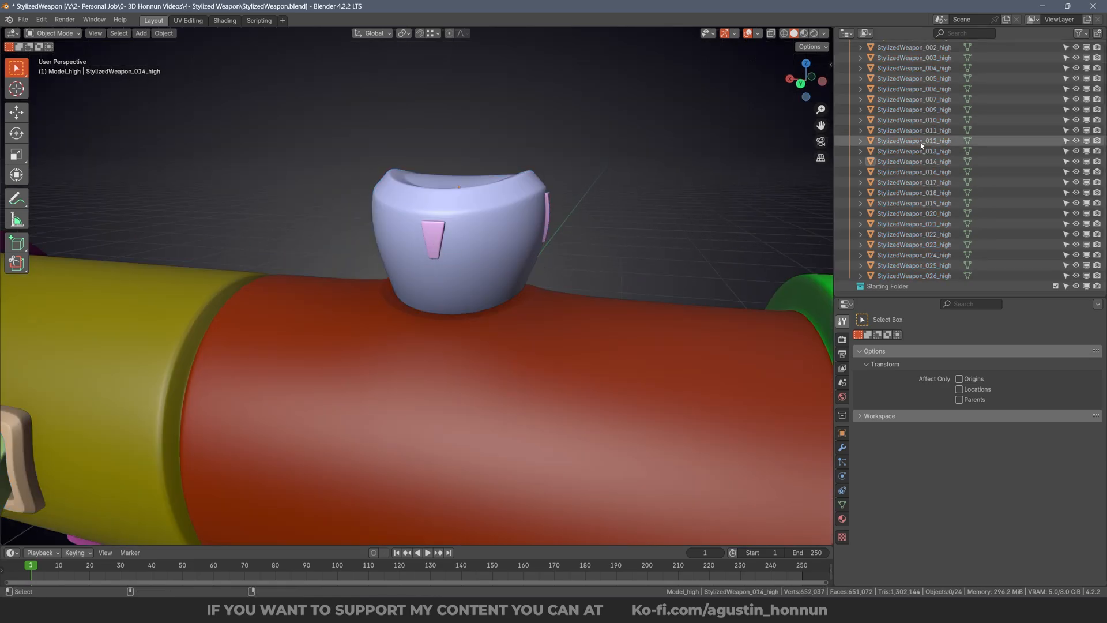
pyautogui.hotkey('ctrl', 'z')
pyautogui.hotkey('ctrl', 'z')
pyautogui.hotkey('ctrl', 'z')
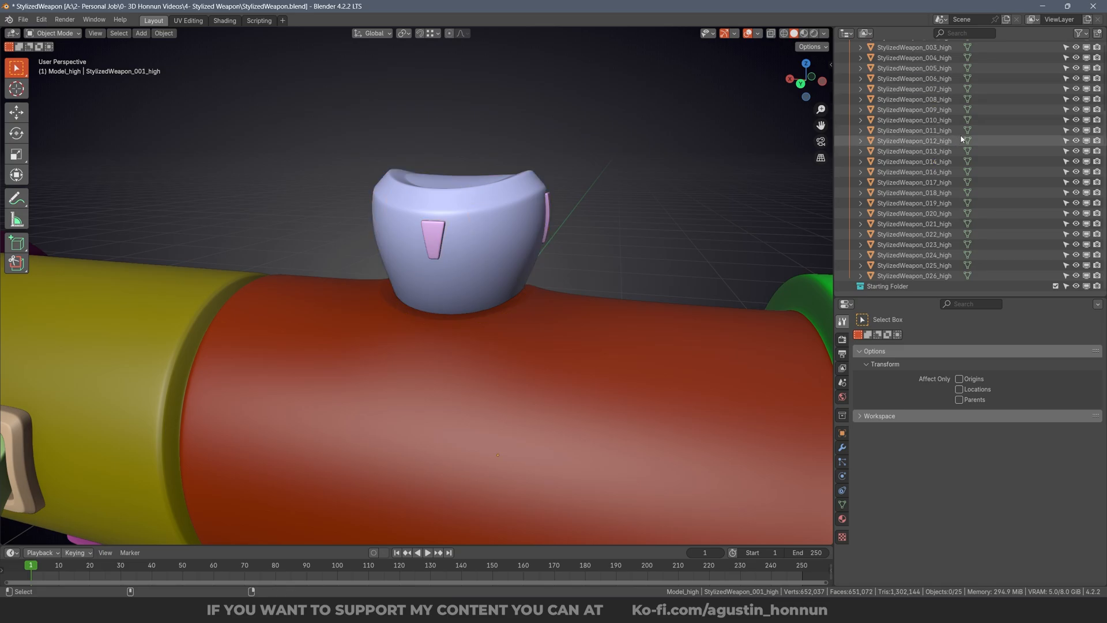
# Inspect the converted mesh density of the tube and the cyan grip panel in Edit Mode.
pyautogui.moveTo(617, 225); pyautogui.dragTo(614, 148, button='middle')
pyautogui.press('Tab')
pyautogui.scroll(-5, 553, 189)
pyautogui.moveTo(554, 189); pyautogui.dragTo(522, 241, button='middle')
pyautogui.press('Tab')
pyautogui.click(493, 326)
pyautogui.moveTo(482, 346); pyautogui.dragTo(502, 328, button='middle')
pyautogui.click(500, 345)
pyautogui.press('Tab')
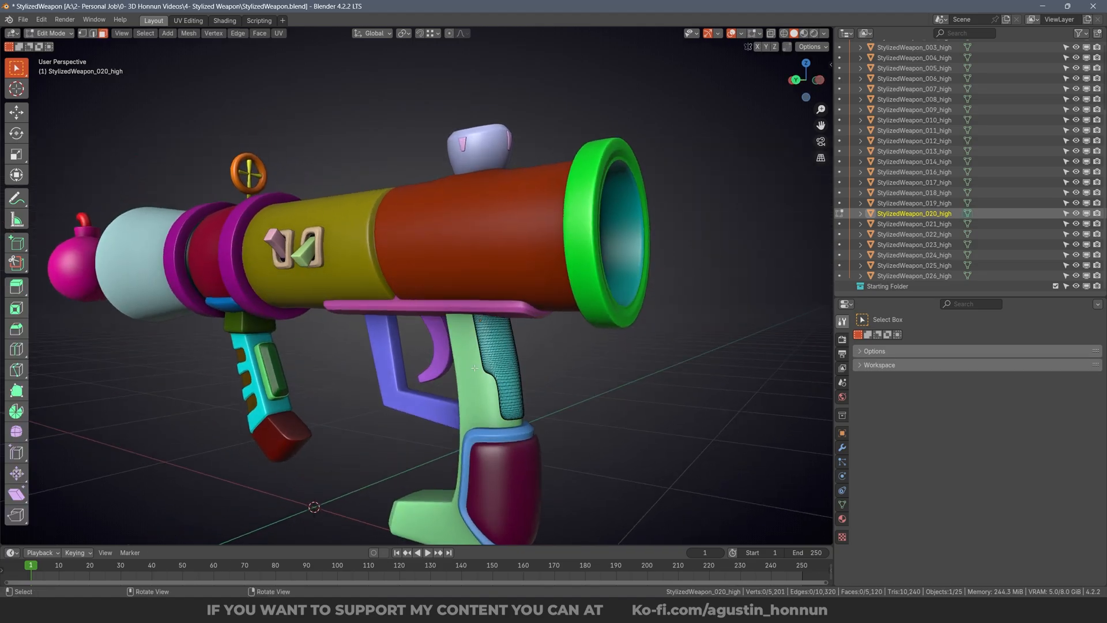
pyautogui.press('Tab')
# Inspect the converted mesh density of the green rear grip and its lower side panel in Edit Mode.
pyautogui.click(488, 385)
pyautogui.moveTo(518, 381); pyautogui.dragTo(565, 386, button='middle')
pyautogui.press('Tab')
pyautogui.press('Tab')
pyautogui.click(523, 439)
pyautogui.press('Tab')
pyautogui.keyDown('shift'); pyautogui.moveTo(323, 356); pyautogui.dragTo(512, 377, button='middle'); pyautogui.keyUp('shift')
pyautogui.press('Tab')
pyautogui.keyDown('shift'); pyautogui.moveTo(587, 364); pyautogui.dragTo(468, 386, button='middle'); pyautogui.keyUp('shift')
# Roll the undo history back to the (De)select All entry just before the Convert To operation.
pyautogui.click(48, 21)
pyautogui.moveTo(69, 54)
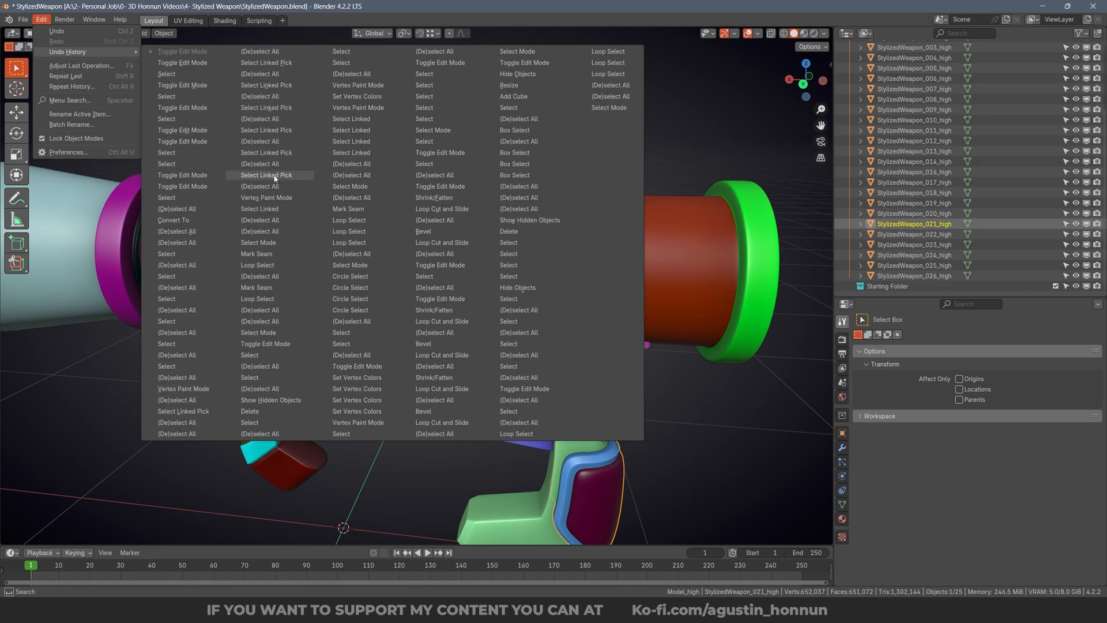
pyautogui.click(185, 220)
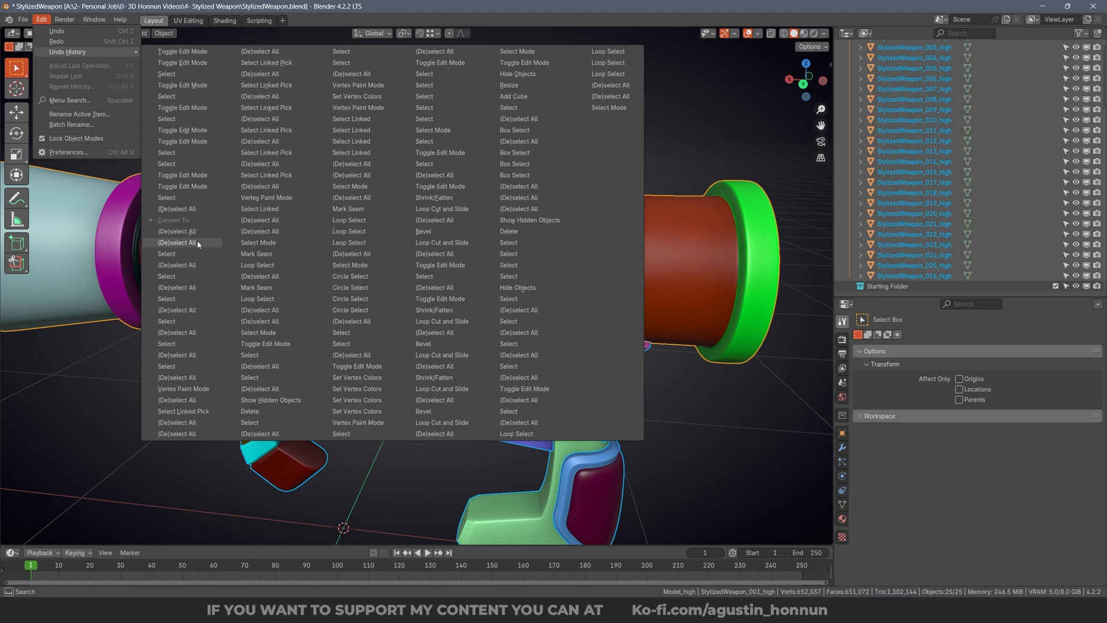
pyautogui.click(182, 231)
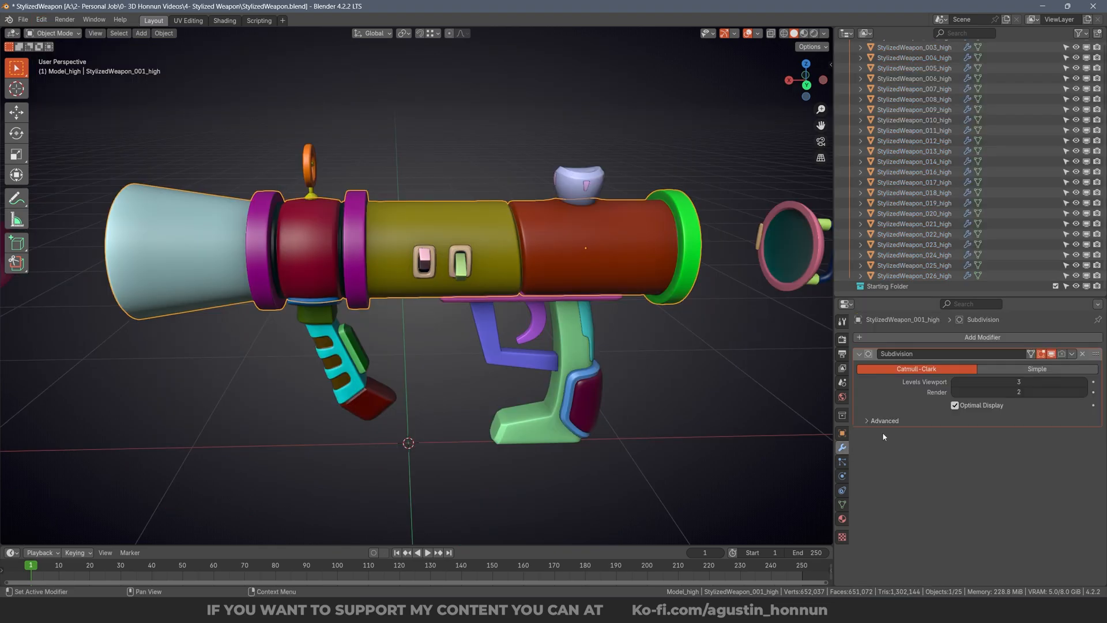
# Toggle the tube's Subdivision modifier display off and on, and check the trigger's Subdivision modifier.
pyautogui.click(1052, 354)
pyautogui.click(1052, 354)
pyautogui.moveTo(462, 300); pyautogui.dragTo(426, 286, button='middle')
pyautogui.click(541, 337)
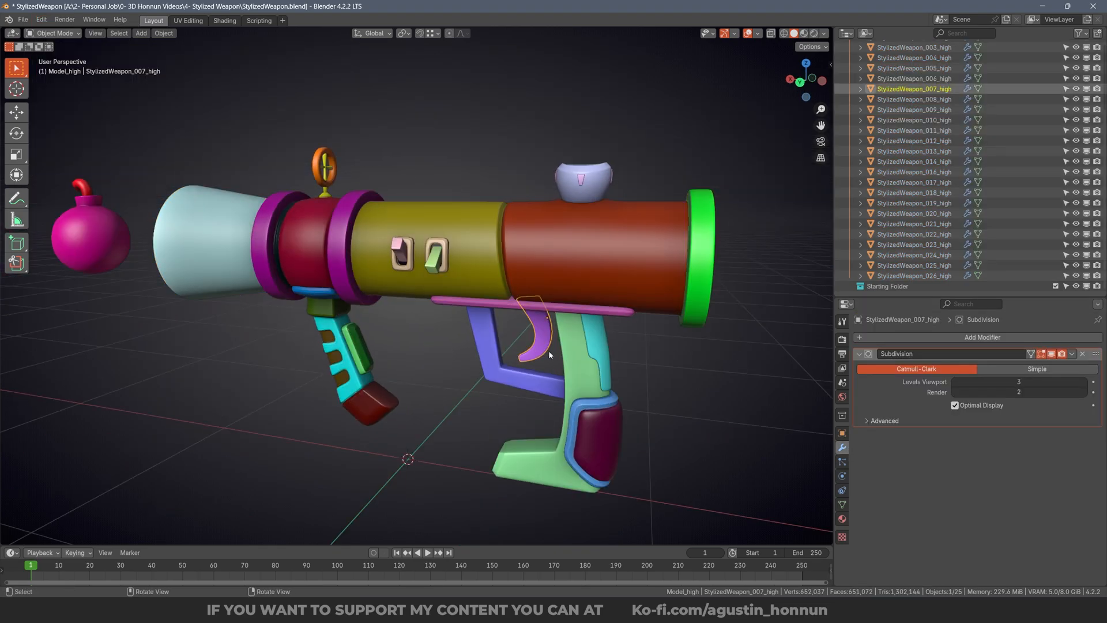
pyautogui.keyDown('shift'); pyautogui.moveTo(548, 350); pyautogui.dragTo(479, 363, button='middle'); pyautogui.keyUp('shift')
pyautogui.click(530, 317)
pyautogui.scroll(-5, 476, 364)
pyautogui.keyDown('shift'); pyautogui.moveTo(474, 365); pyautogui.dragTo(561, 388, button='middle'); pyautogui.keyUp('shift')
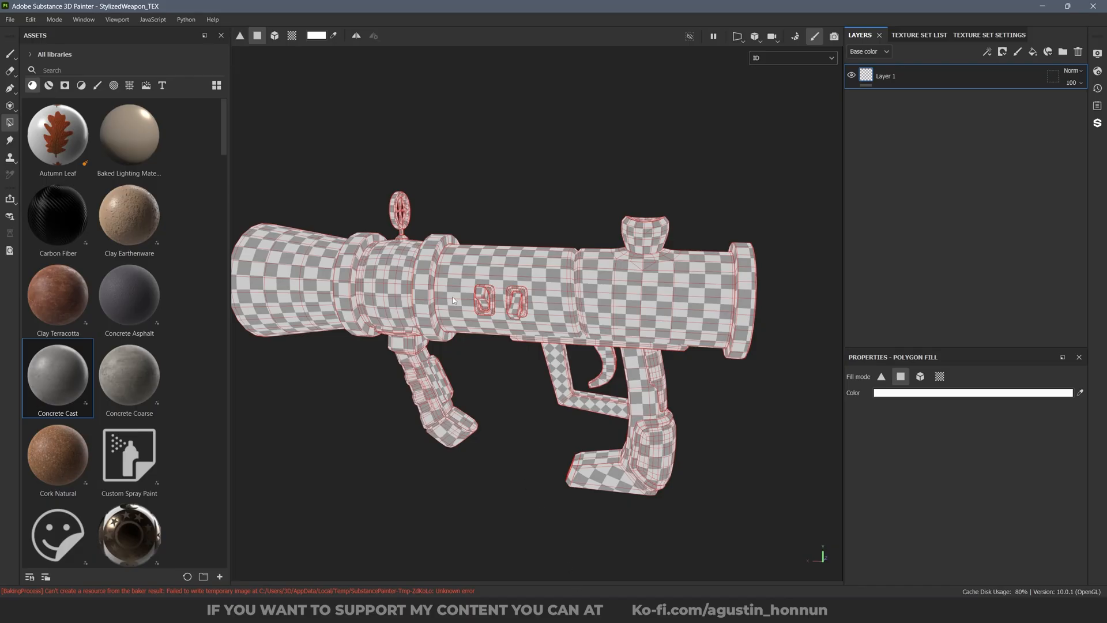
# Switch to Substance 3D Painter, display the launcher with its material, and enter mesh map baking mode.
pyautogui.keyDown('alt'); pyautogui.keyDown('shift'); pyautogui.moveTo(454, 300); pyautogui.dragTo(553, 251); pyautogui.keyUp('shift'); pyautogui.keyUp('alt')
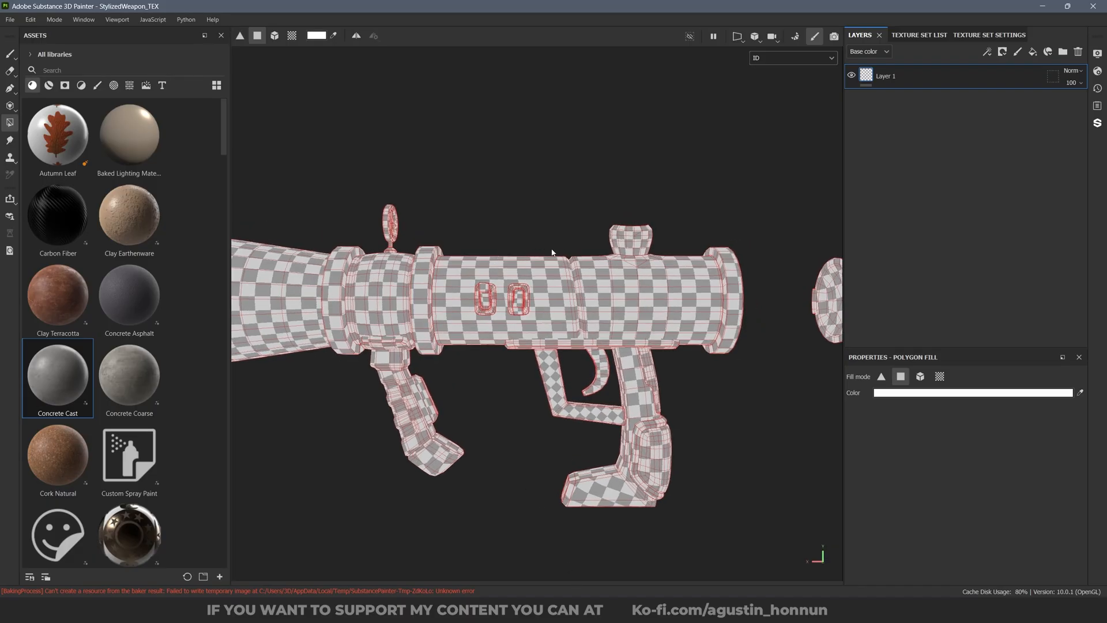
pyautogui.keyDown('alt'); pyautogui.moveTo(552, 251); pyautogui.dragTo(597, 244, button='middle'); pyautogui.keyUp('alt')
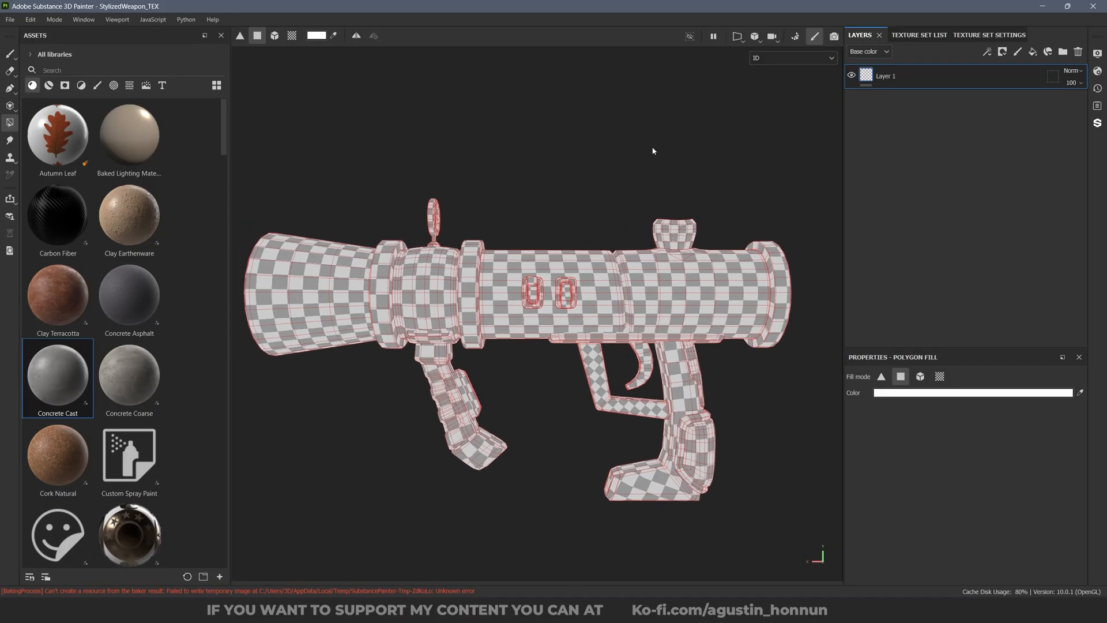
pyautogui.press('m')
pyautogui.click(796, 37)
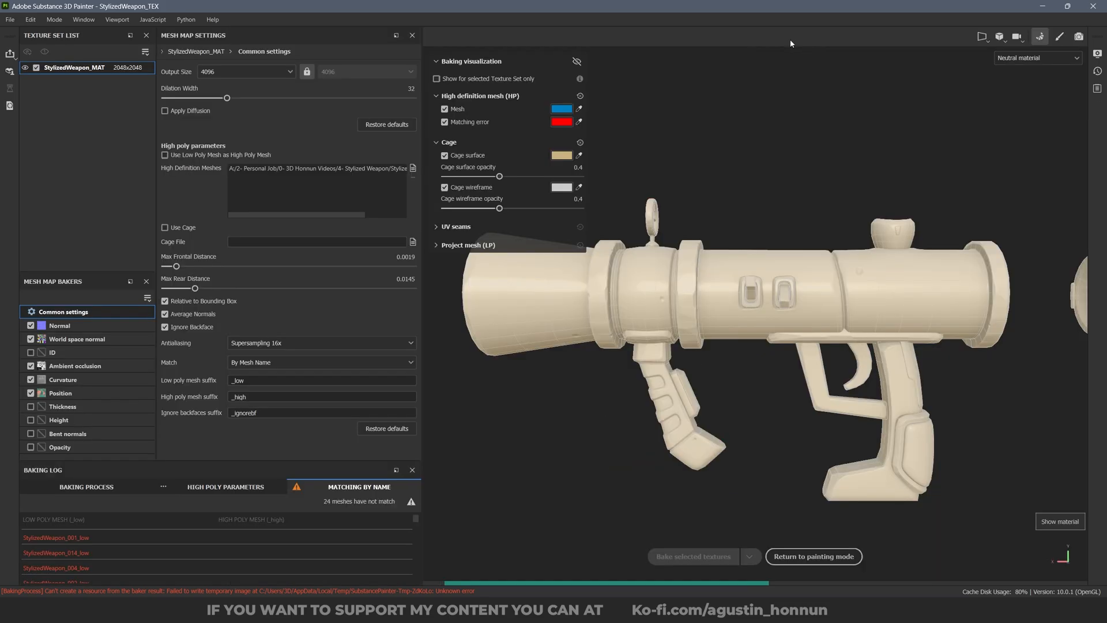
# Enable only the ID baker and set its Color Source to Vertex Color.
pyautogui.click(62, 353)
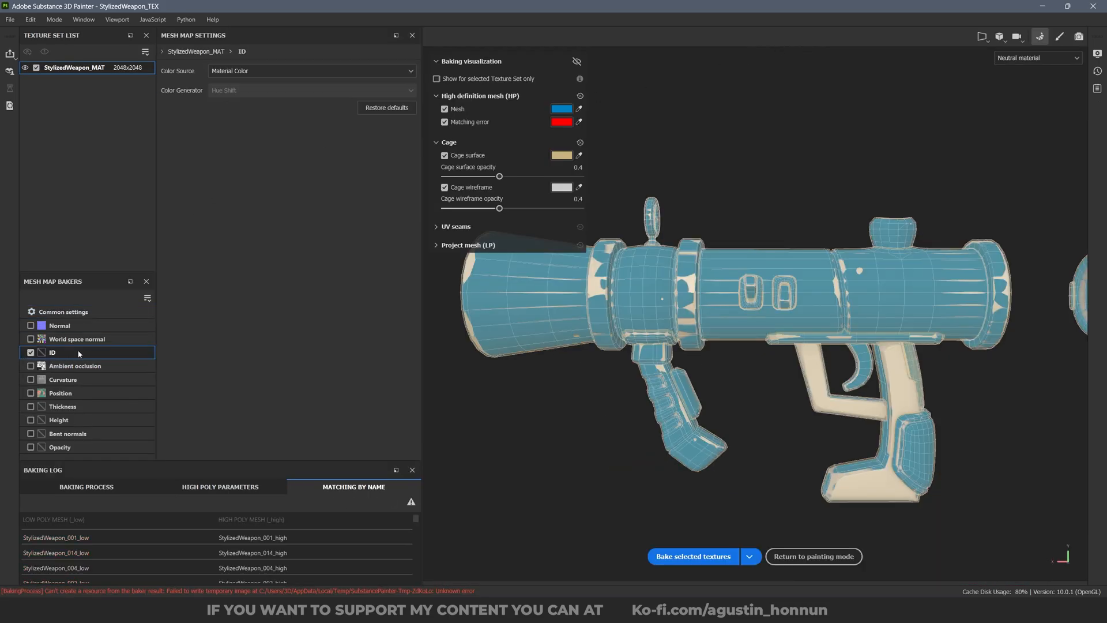
pyautogui.keyDown('alt'); pyautogui.moveTo(513, 369); pyautogui.dragTo(625, 372); pyautogui.keyUp('alt')
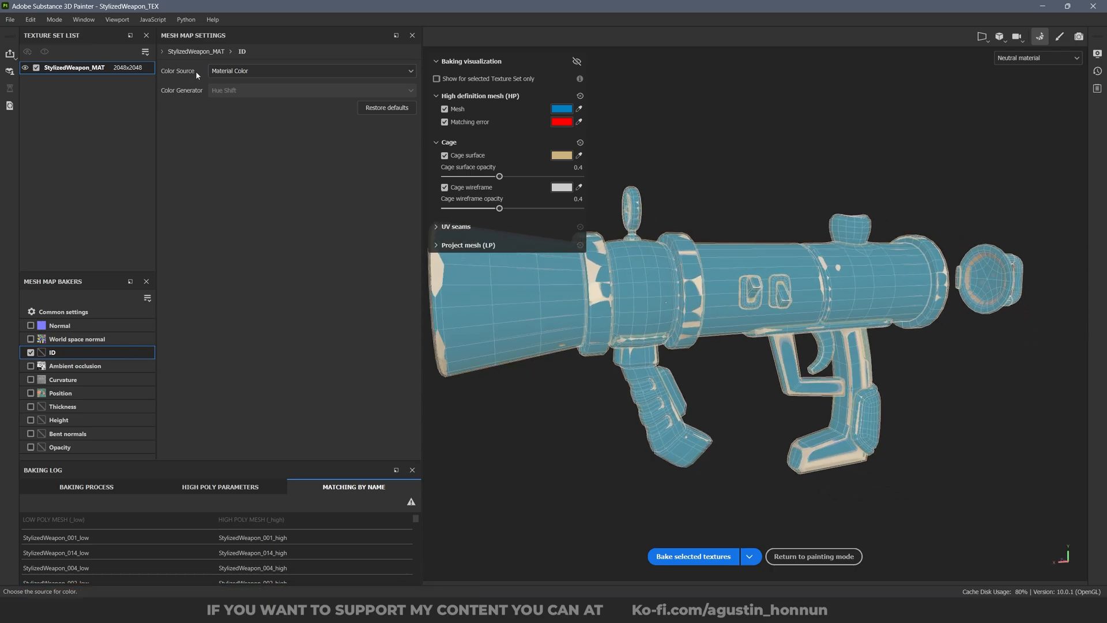
pyautogui.click(222, 71)
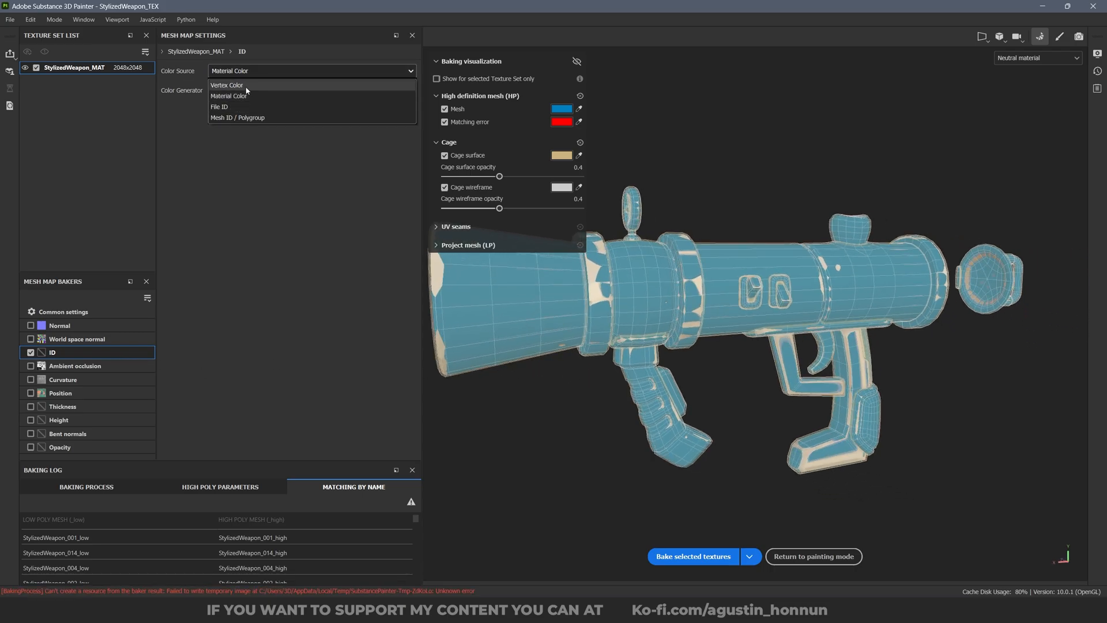
pyautogui.click(246, 86)
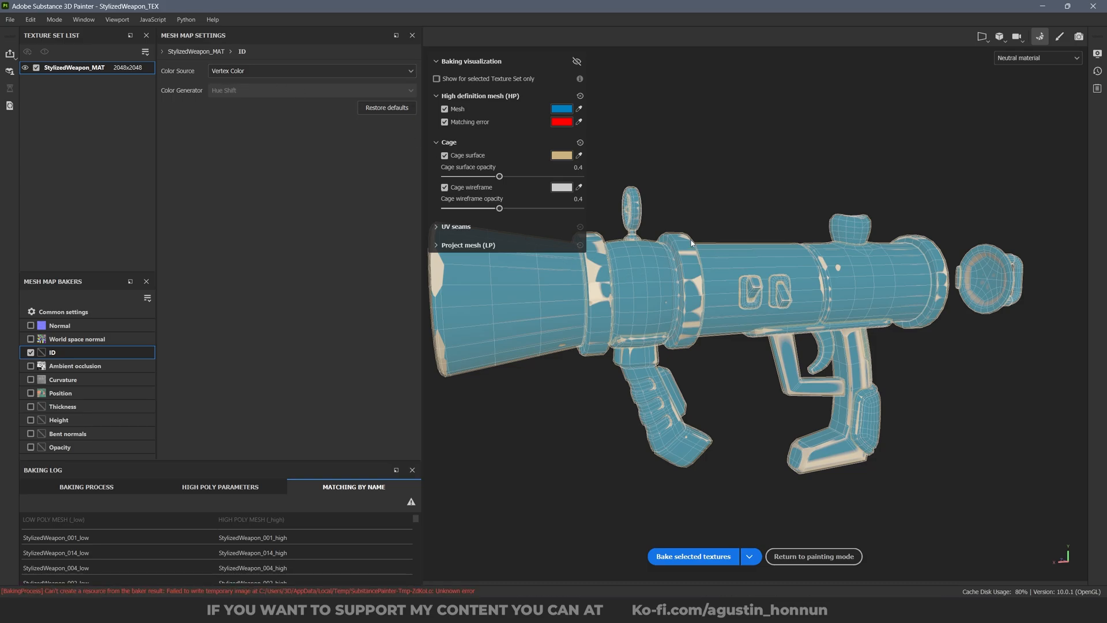
pyautogui.keyDown('alt'); pyautogui.moveTo(615, 312); pyautogui.dragTo(642, 263); pyautogui.keyUp('alt')
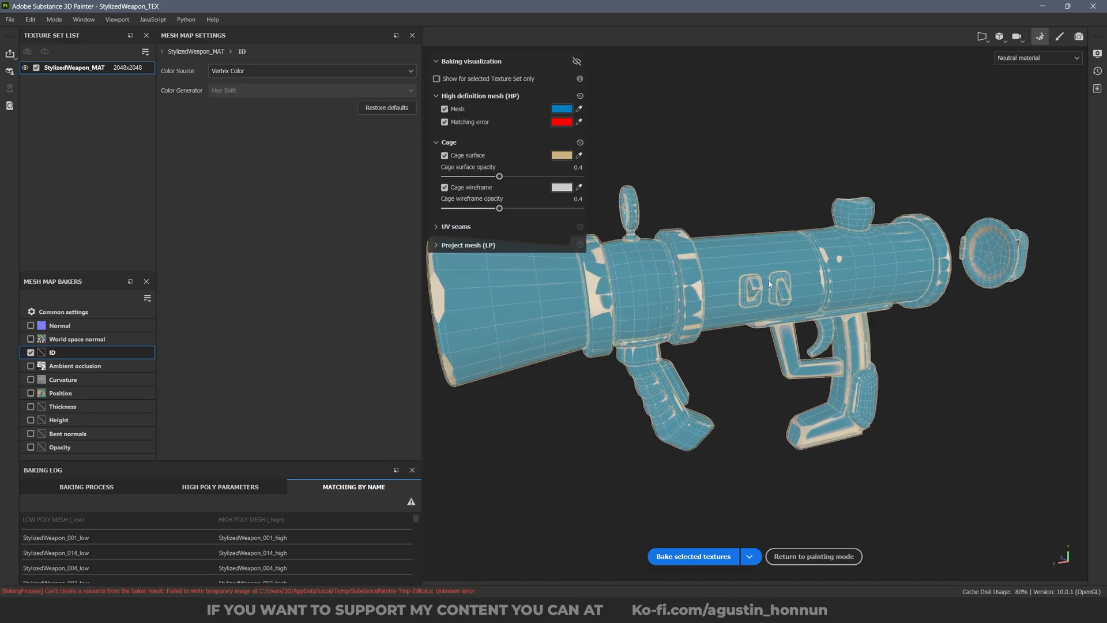
pyautogui.click(244, 72)
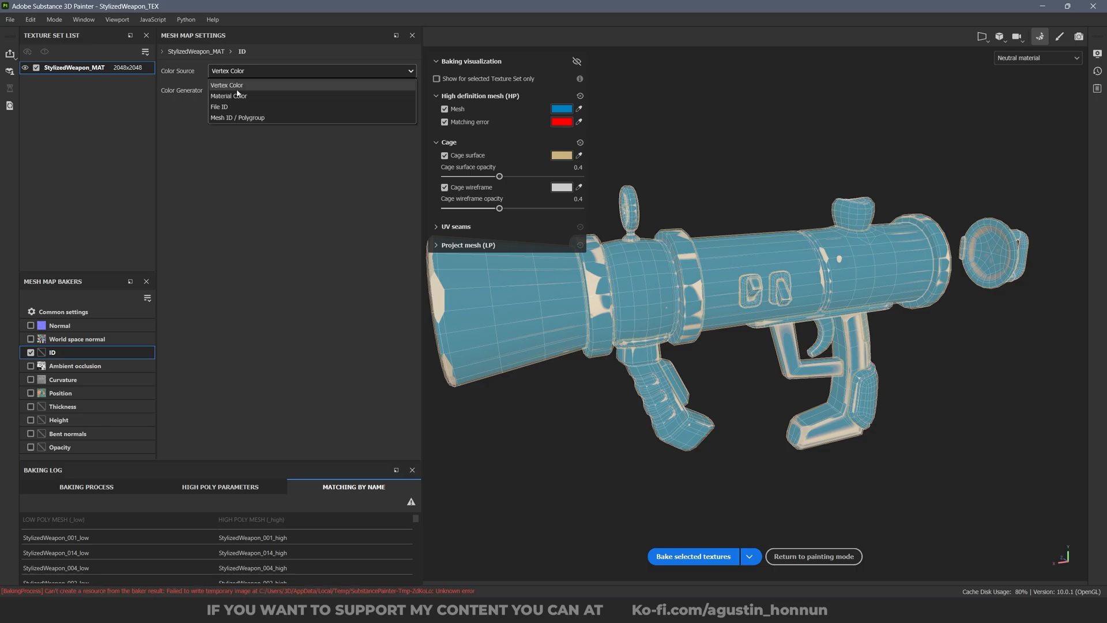
pyautogui.click(237, 88)
# Replace the high definition mesh in the common baking settings with the StylizedWeapon_IDMAP file.
pyautogui.click(80, 311)
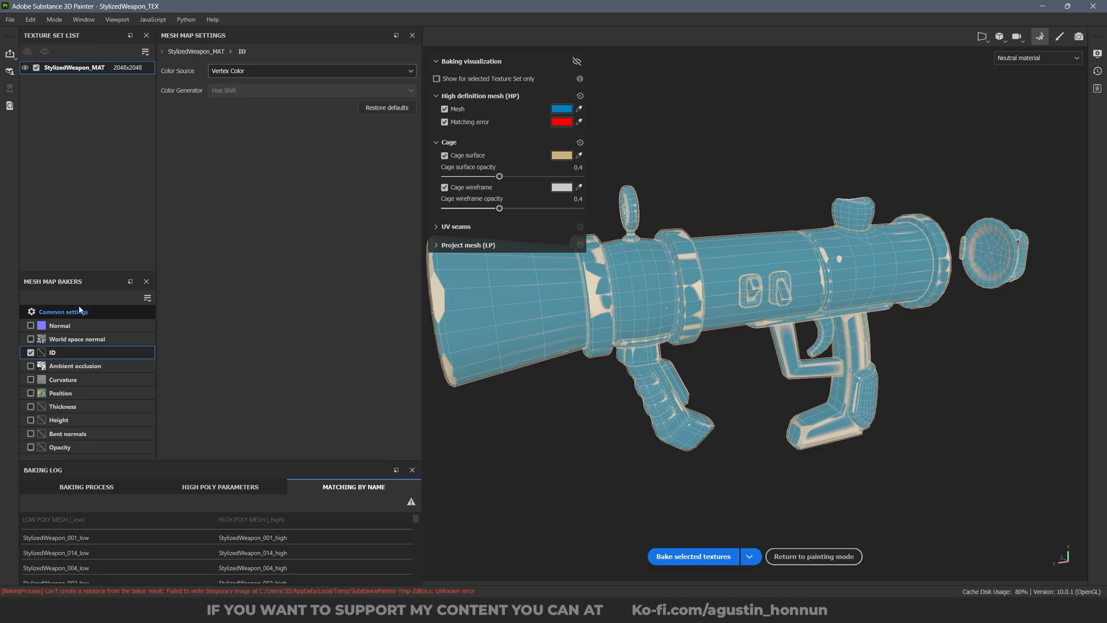
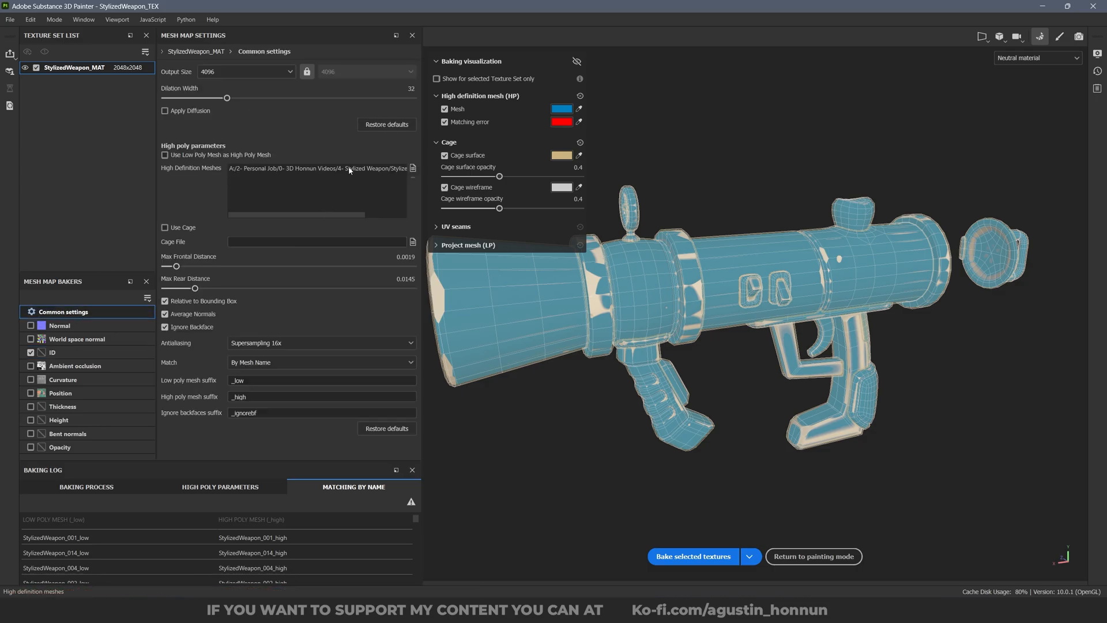
pyautogui.click(414, 180)
pyautogui.click(412, 169)
pyautogui.click(488, 166)
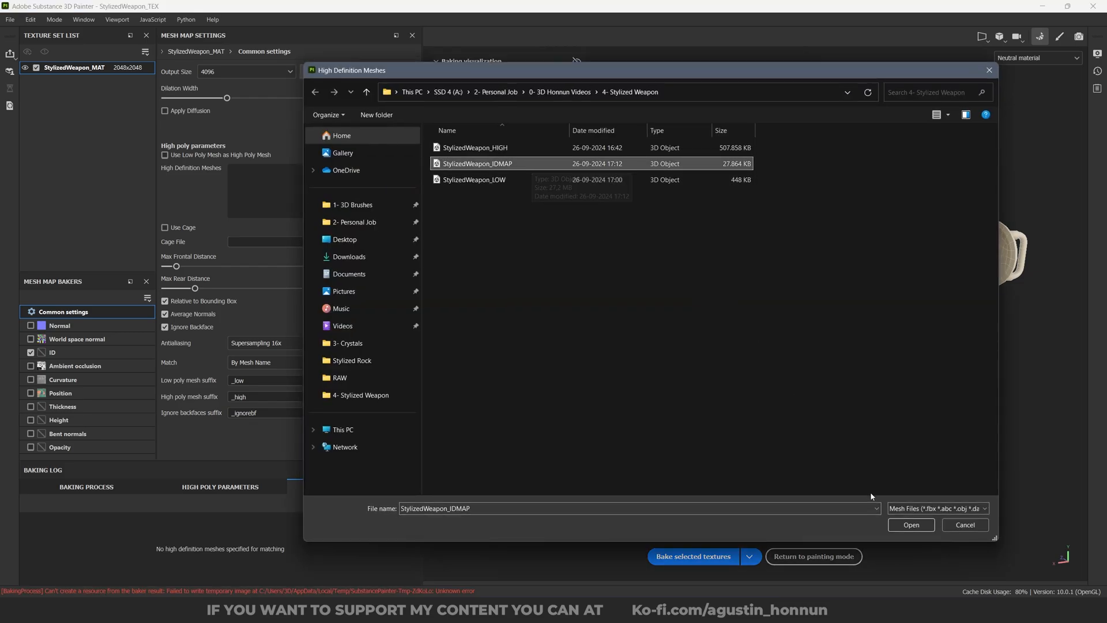
pyautogui.click(911, 525)
pyautogui.keyDown('alt'); pyautogui.moveTo(704, 398); pyautogui.dragTo(748, 282); pyautogui.keyUp('alt')
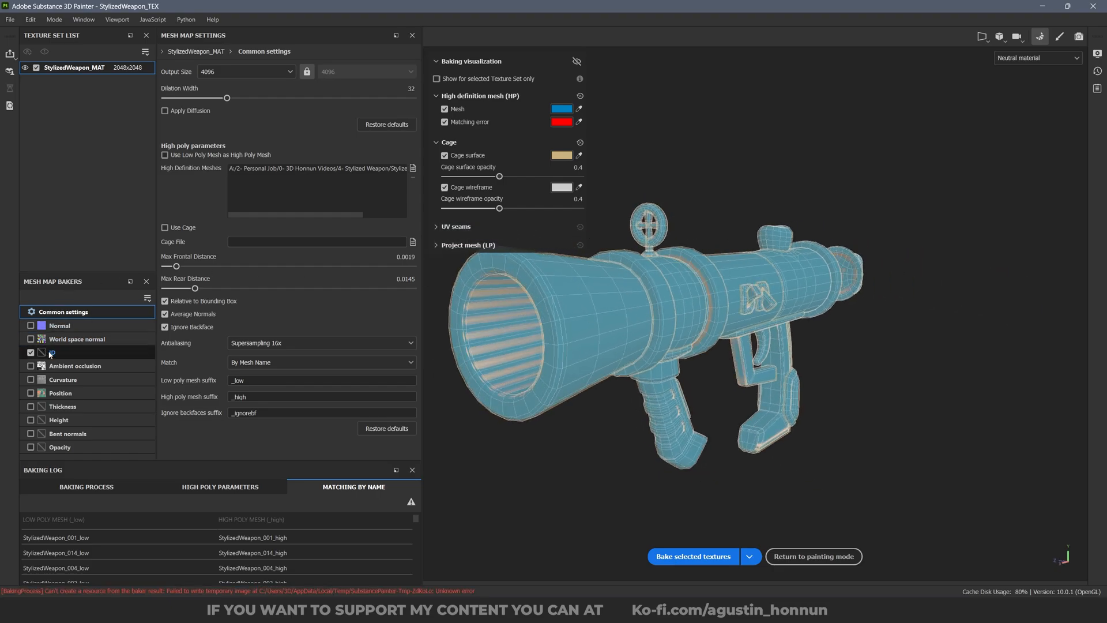
# Set Antialiasing to Supersampling 4x, bake the ID map, and return to painting mode.
pyautogui.click(31, 353)
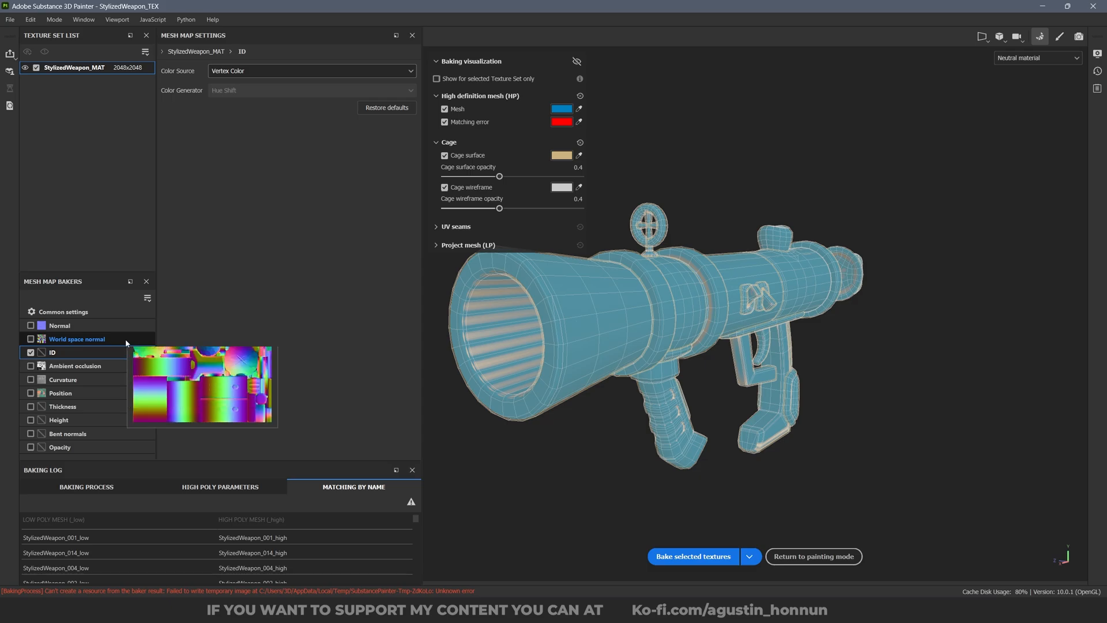
pyautogui.click(117, 316)
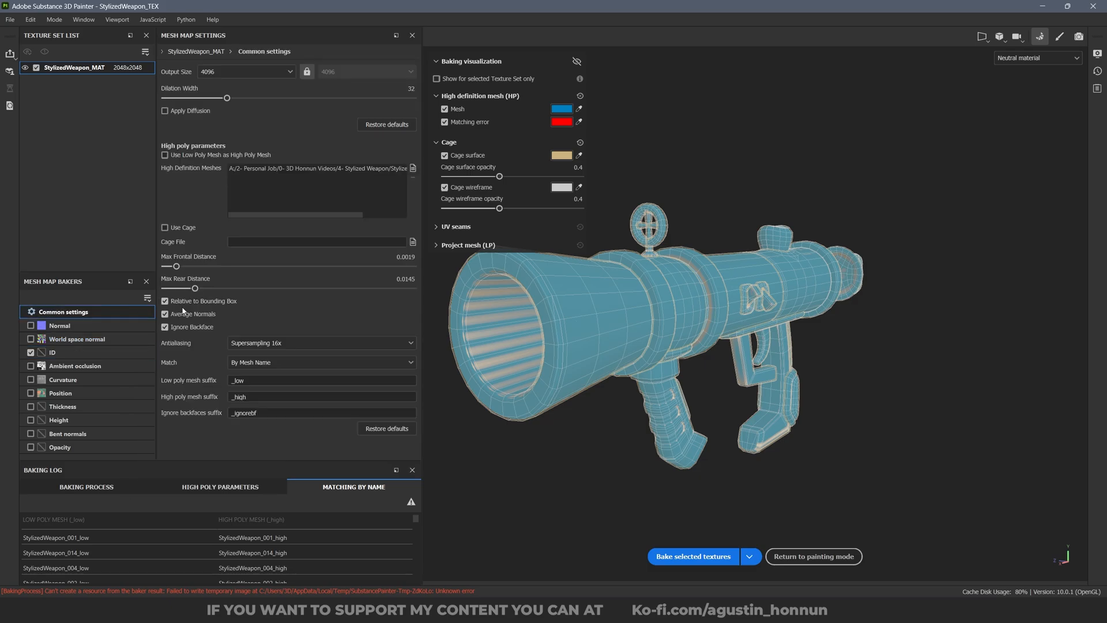
pyautogui.keyDown('alt'); pyautogui.moveTo(528, 312); pyautogui.dragTo(734, 303); pyautogui.keyUp('alt')
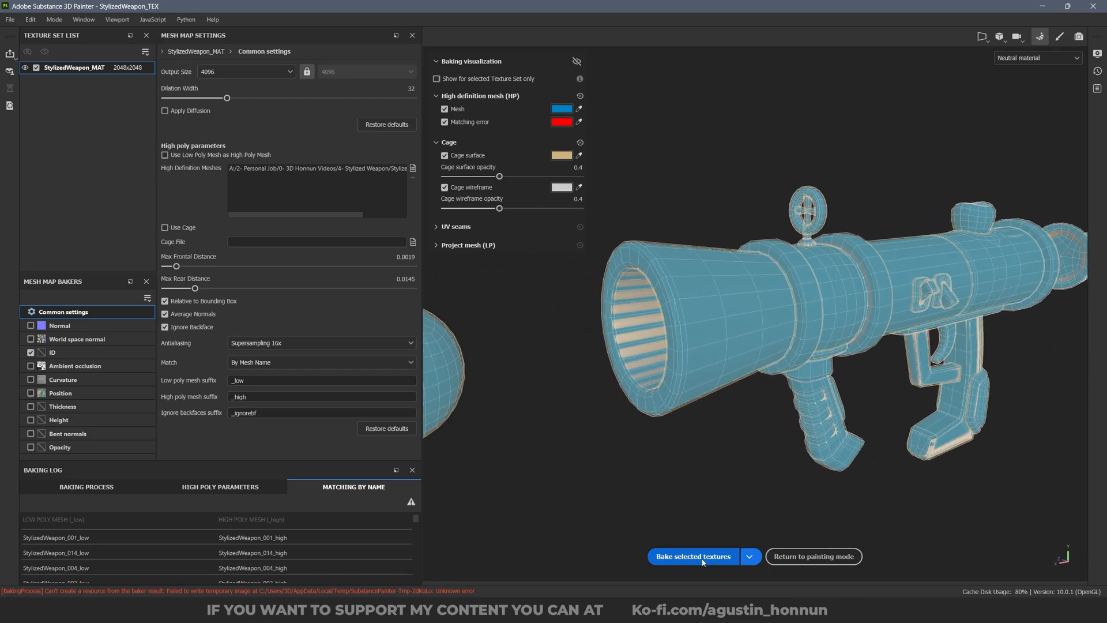
pyautogui.click(296, 340)
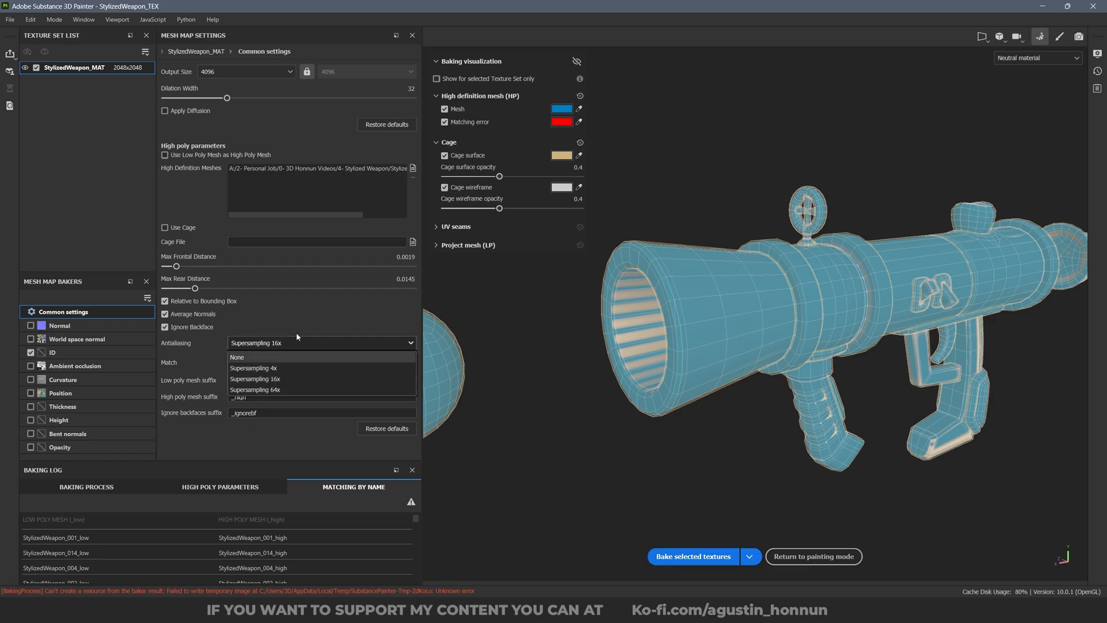
pyautogui.click(263, 367)
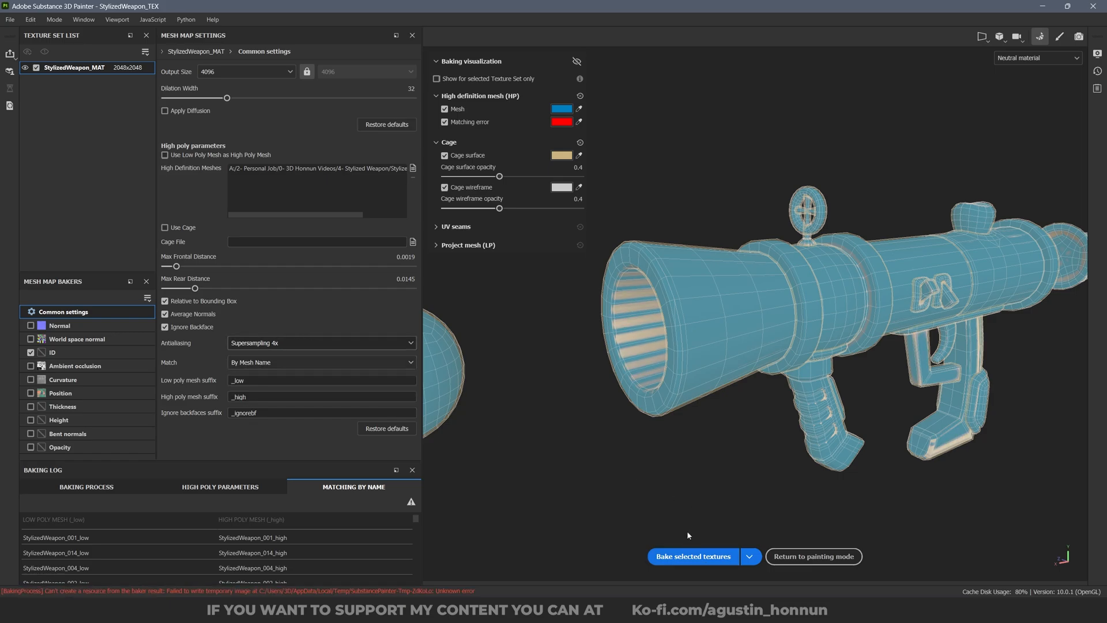
pyautogui.click(700, 556)
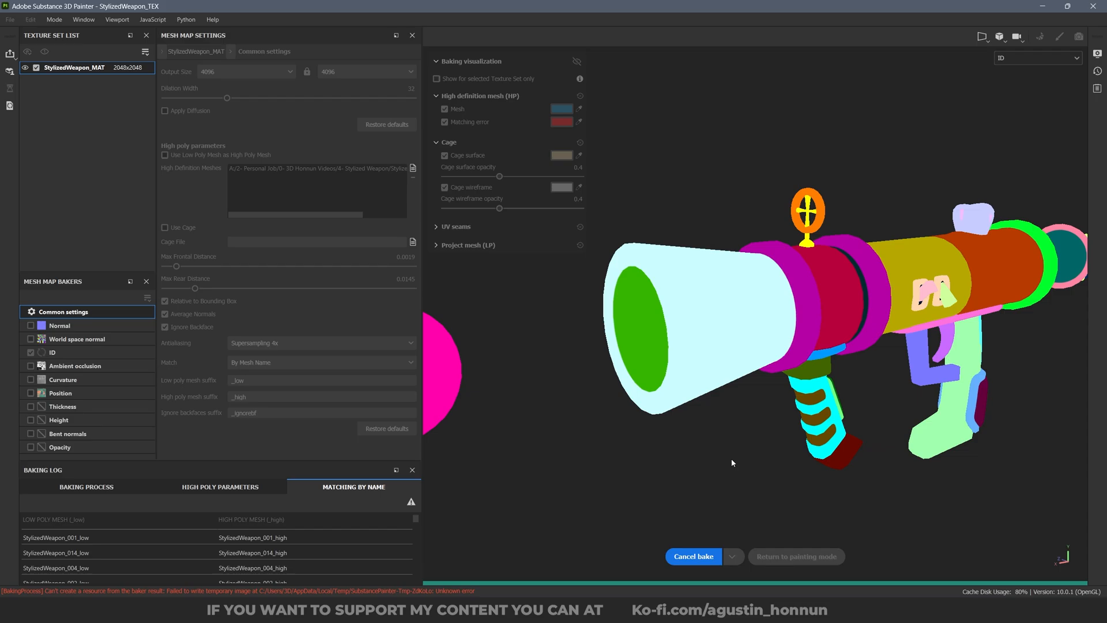
pyautogui.click(844, 556)
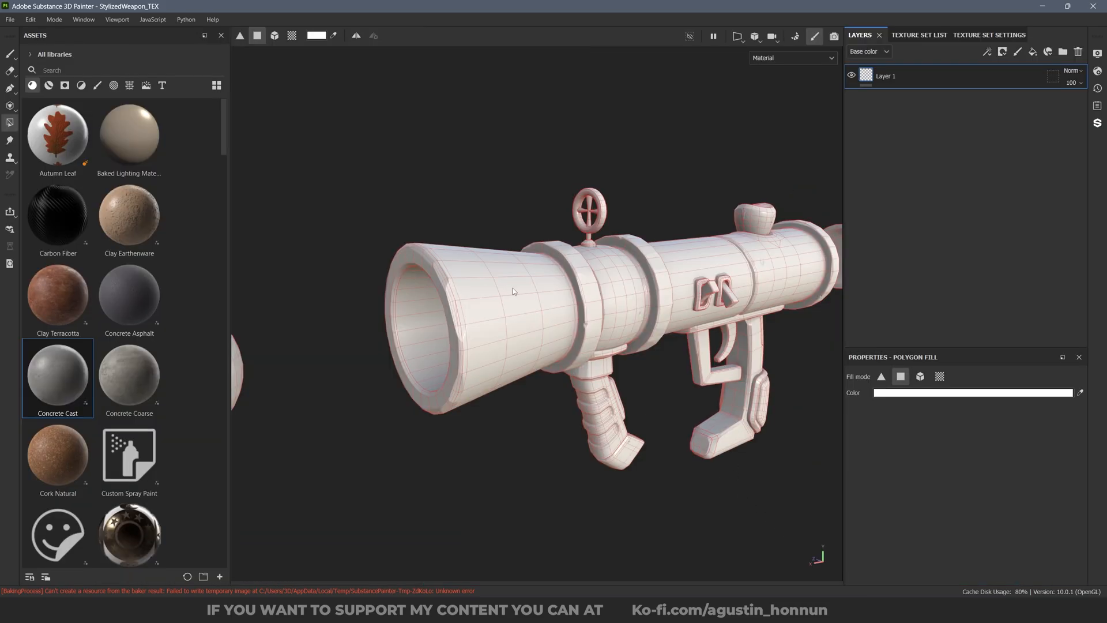
# Preview a baked mesh map on the launcher from the side, and switch back to the material view.
pyautogui.click(806, 57)
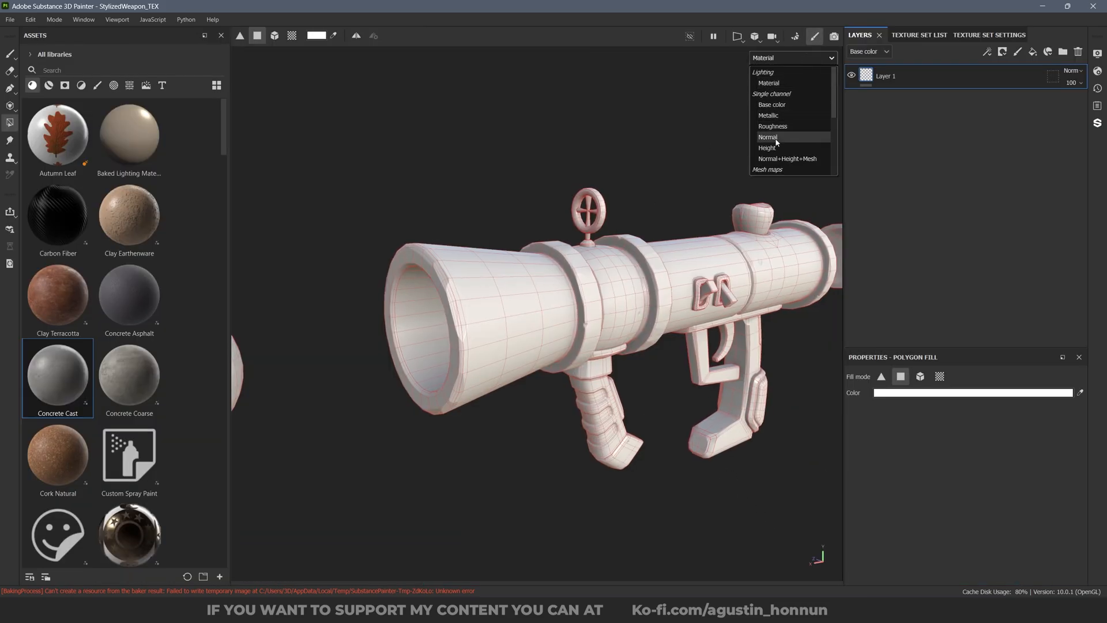
pyautogui.scroll(-1, 772, 144)
pyautogui.click(767, 168)
pyautogui.keyDown('alt'); pyautogui.moveTo(705, 241); pyautogui.dragTo(537, 228); pyautogui.keyUp('alt')
pyautogui.press('m')
pyautogui.scroll(8, 652, 254)
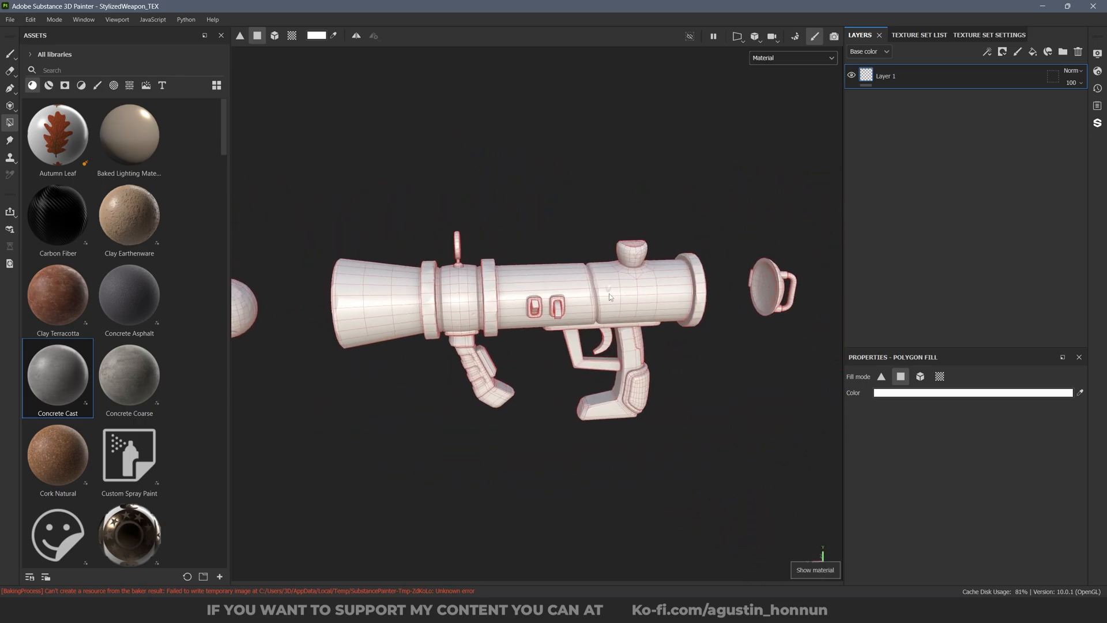
# Add a fill layer above Layer 1 with a black mask and a Paint effect in the mask.
pyautogui.click(1033, 52)
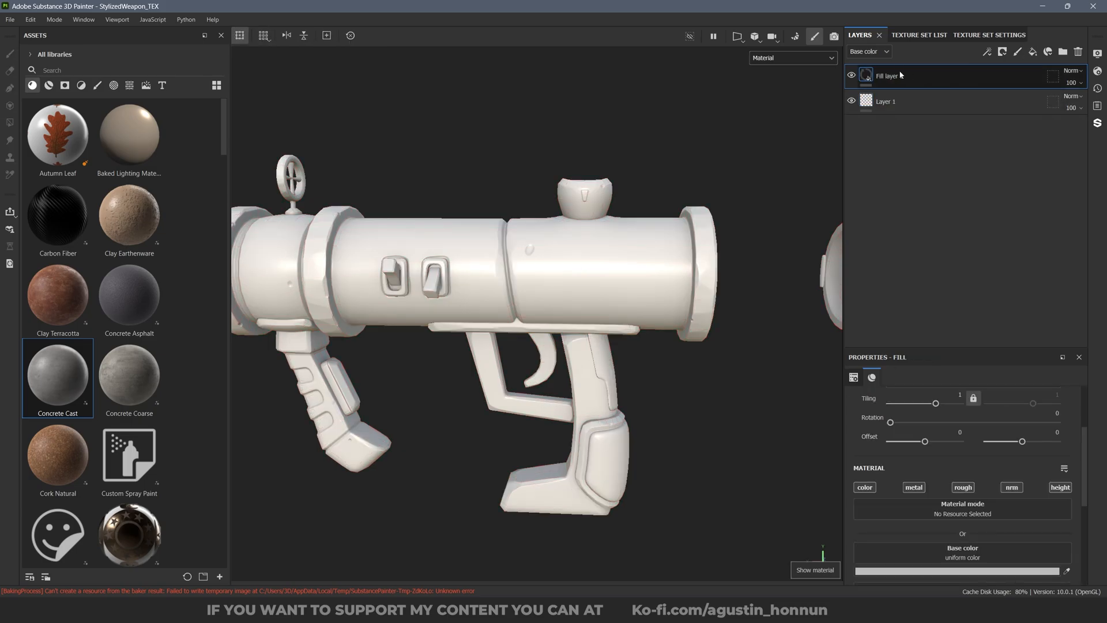
pyautogui.rightClick(897, 73)
pyautogui.click(938, 91)
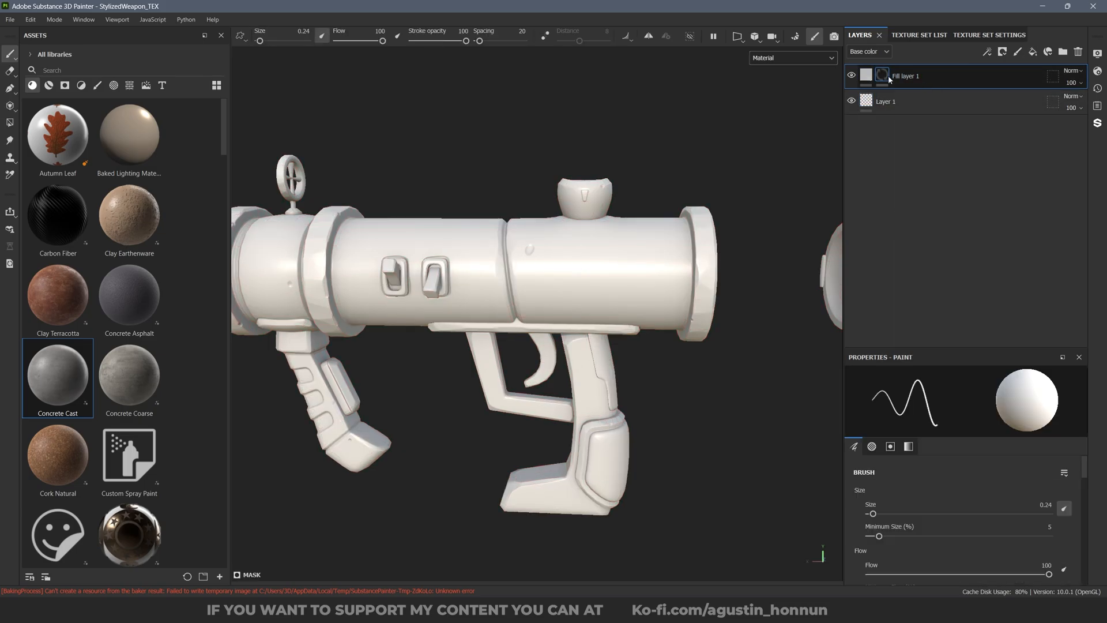
pyautogui.rightClick(888, 75)
pyautogui.click(930, 440)
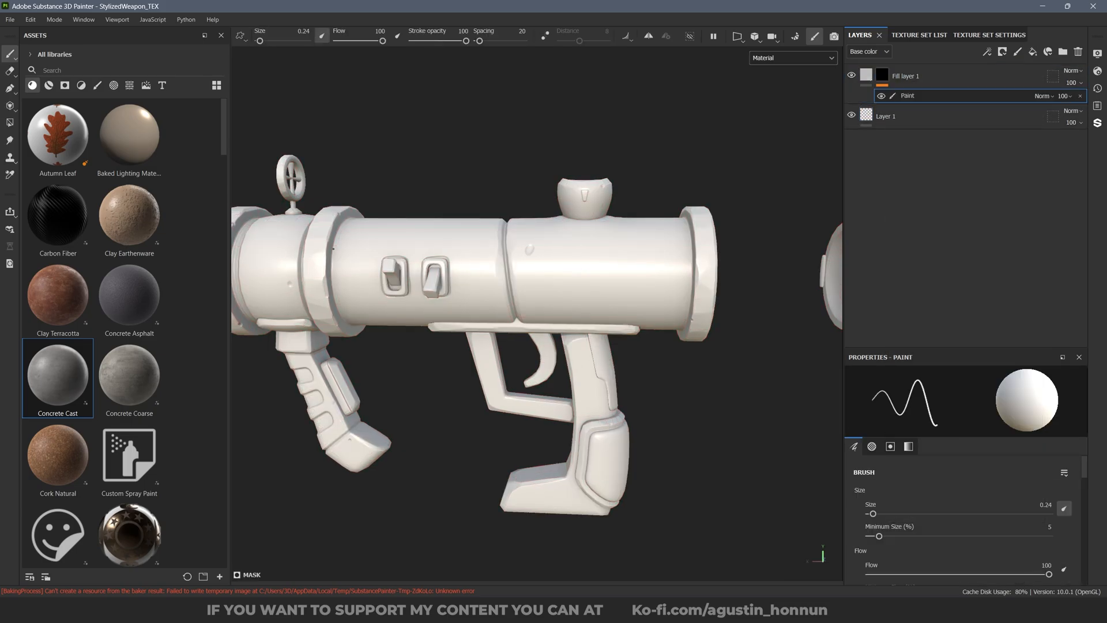
# Color Fill layer 1 red and reveal it on the rear tube and its top sight with Polygon Fill.
pyautogui.click(9, 123)
pyautogui.scroll(3, 573, 272)
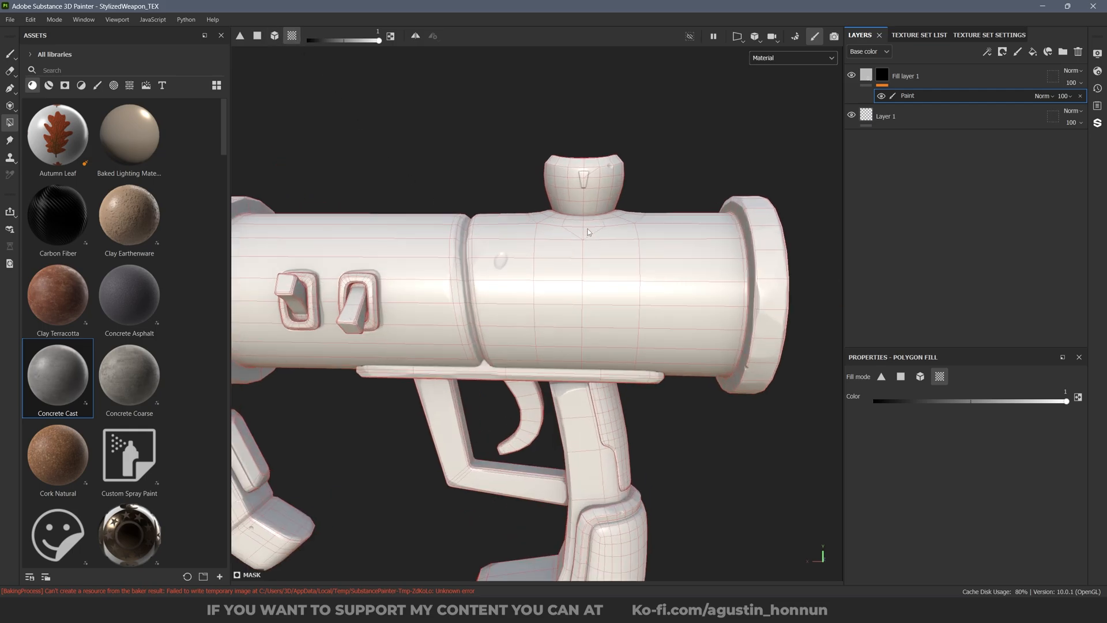
pyautogui.keyDown('alt'); pyautogui.moveTo(629, 208); pyautogui.dragTo(654, 220); pyautogui.keyUp('alt')
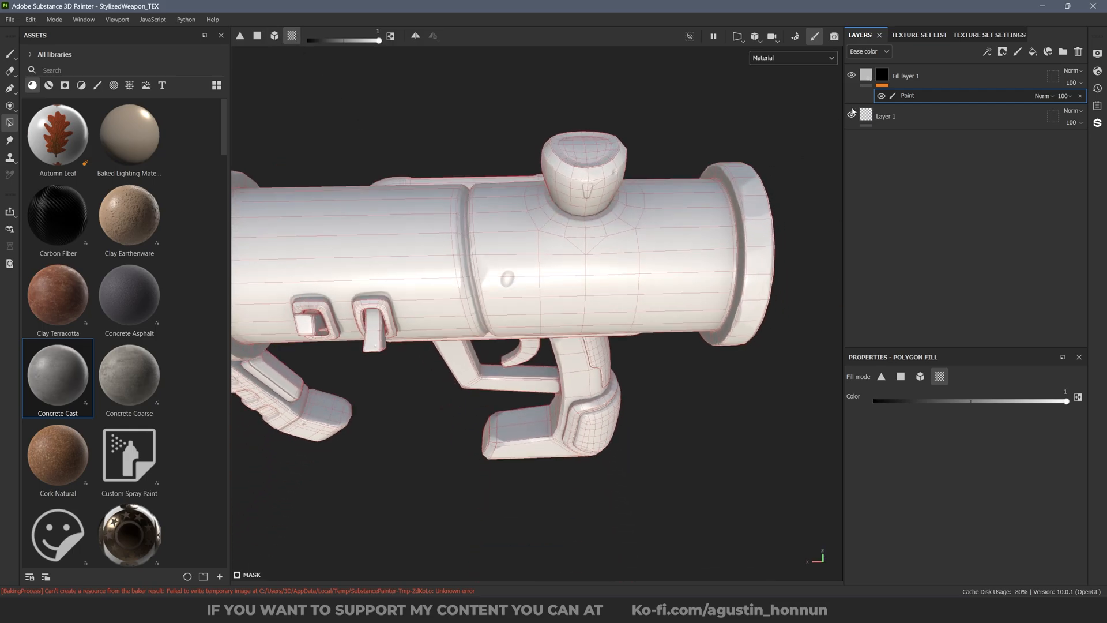
pyautogui.click(905, 76)
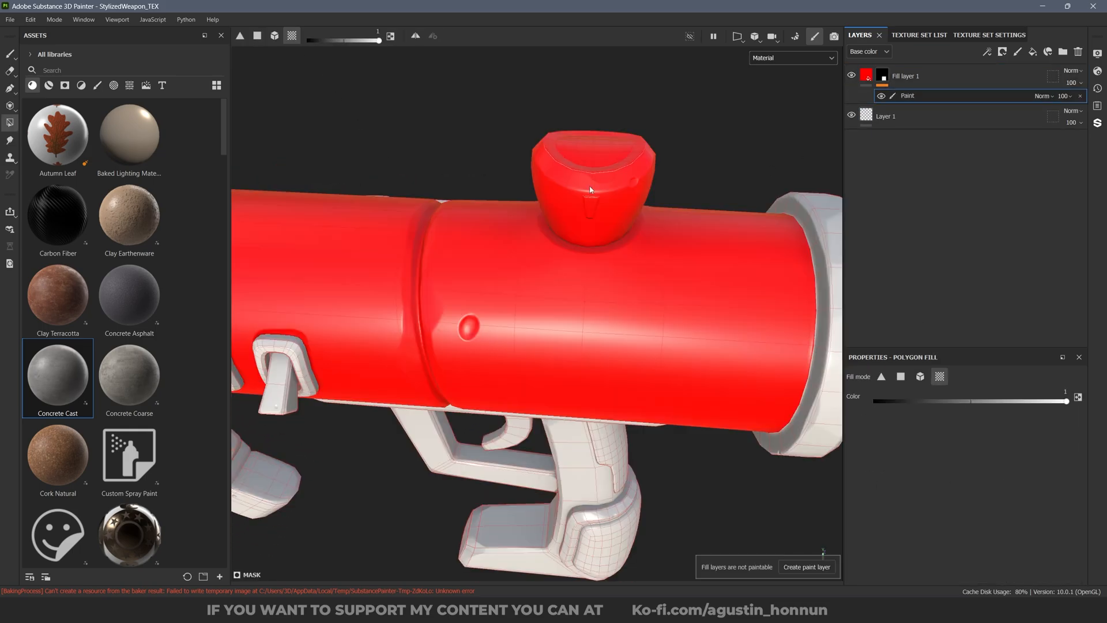
pyautogui.moveTo(589, 186)
pyautogui.keyDown('alt'); pyautogui.mouseDown()
pyautogui.moveTo(663, 199)
pyautogui.moveTo(607, 195)
pyautogui.moveTo(569, 172)
pyautogui.mouseUp(); pyautogui.keyUp('alt')
pyautogui.scroll(2, 607, 195)
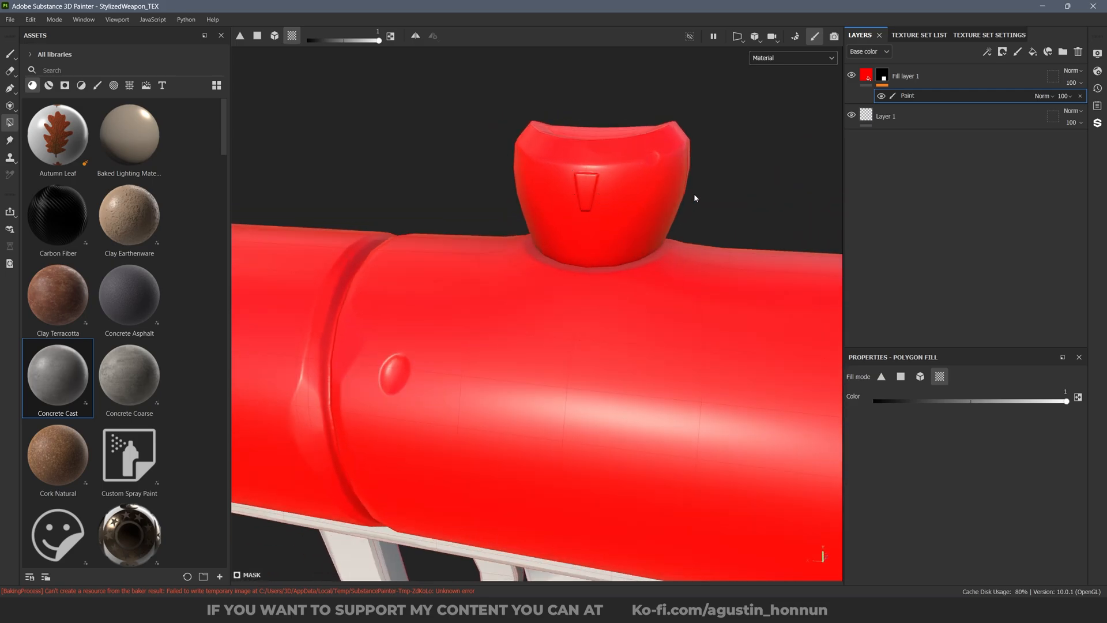
pyautogui.keyDown('alt'); pyautogui.moveTo(694, 192); pyautogui.dragTo(653, 192); pyautogui.keyUp('alt')
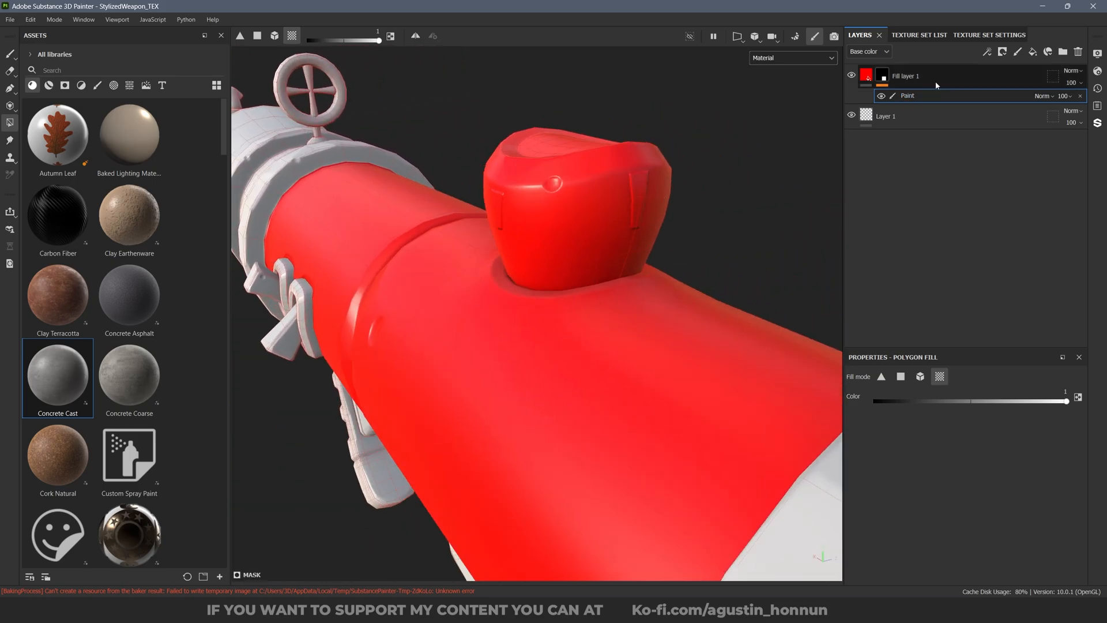
# Add a second fill layer above Fill layer 1 and set its base color to bright green 31FF00.
pyautogui.click(1032, 52)
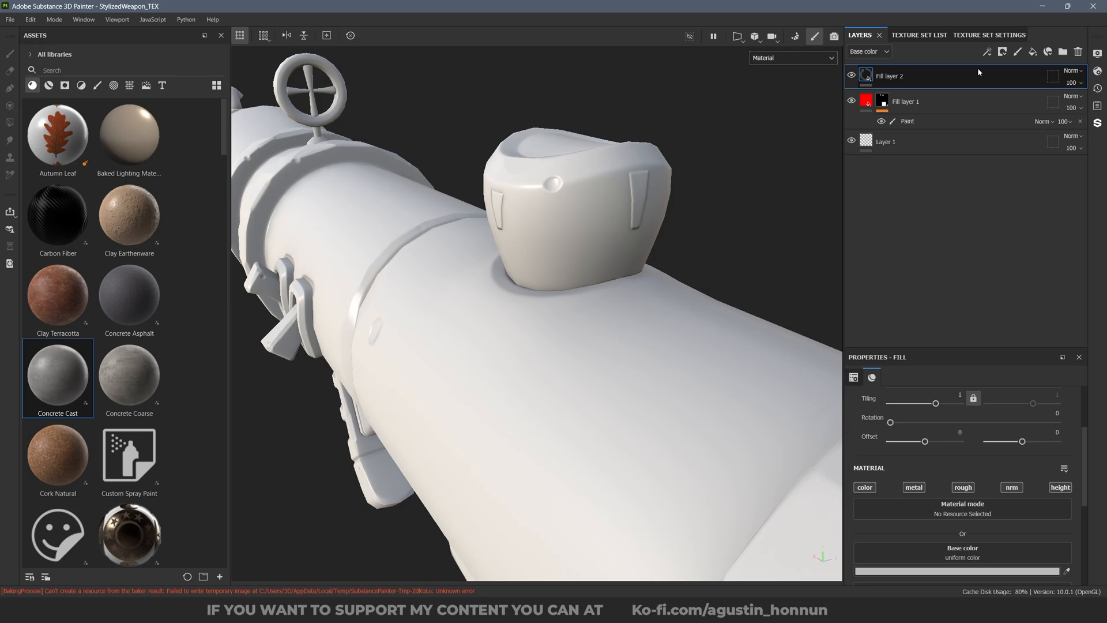
pyautogui.click(978, 571)
pyautogui.click(972, 503)
pyautogui.moveTo(932, 490); pyautogui.dragTo(995, 378)
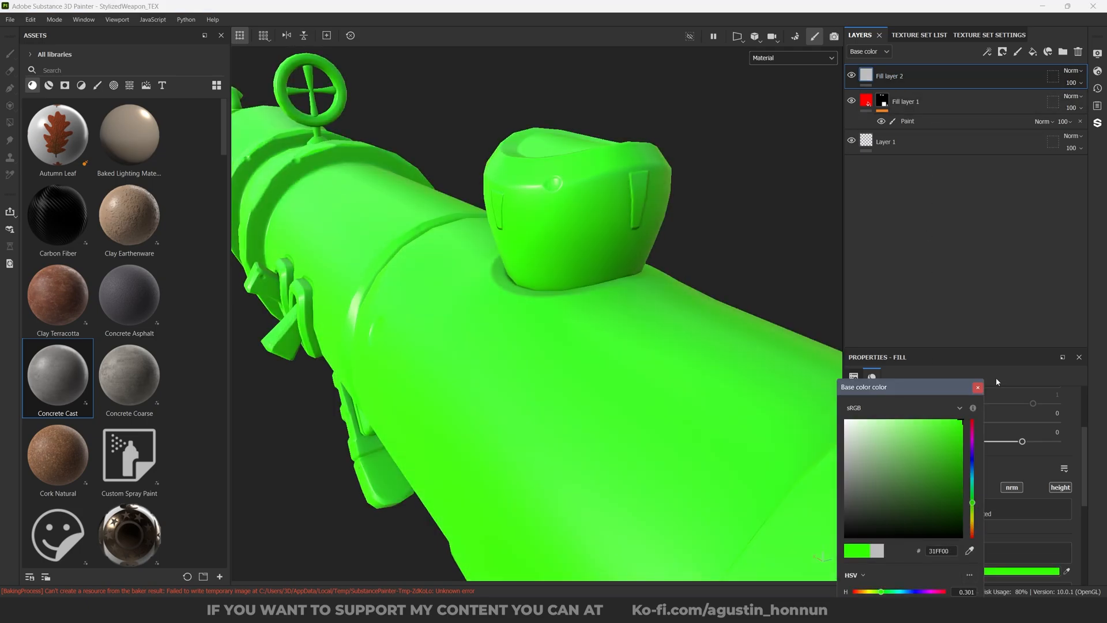
pyautogui.click(977, 388)
pyautogui.keyDown('alt'); pyautogui.moveTo(638, 224); pyautogui.dragTo(704, 215); pyautogui.keyUp('alt')
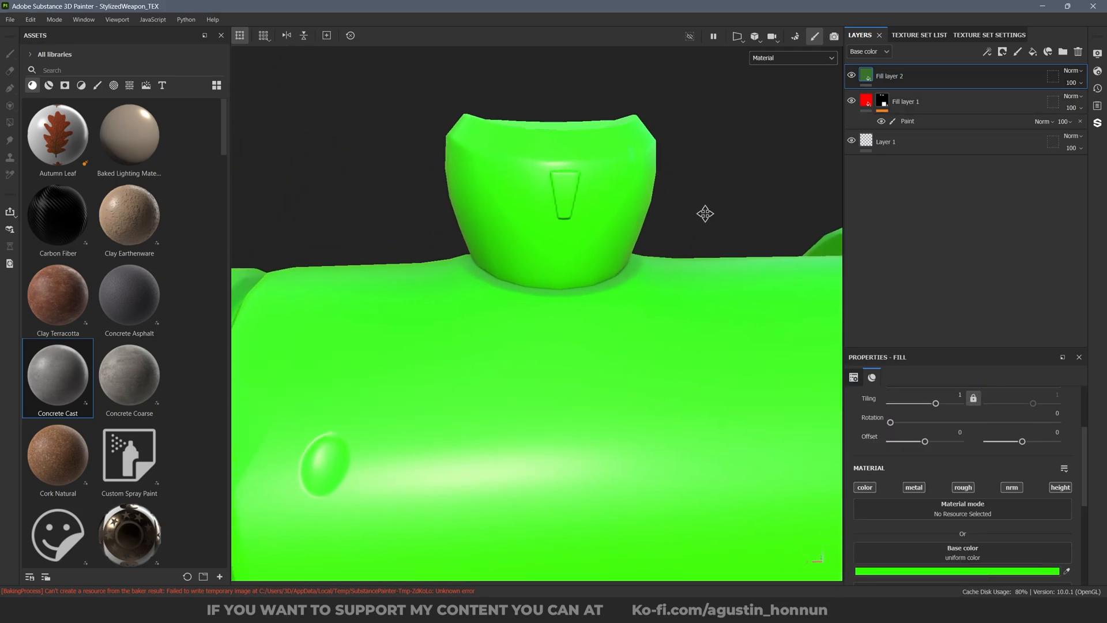
# Add a black mask to Fill layer 2 and put a Color selection effect in the mask.
pyautogui.rightClick(897, 84)
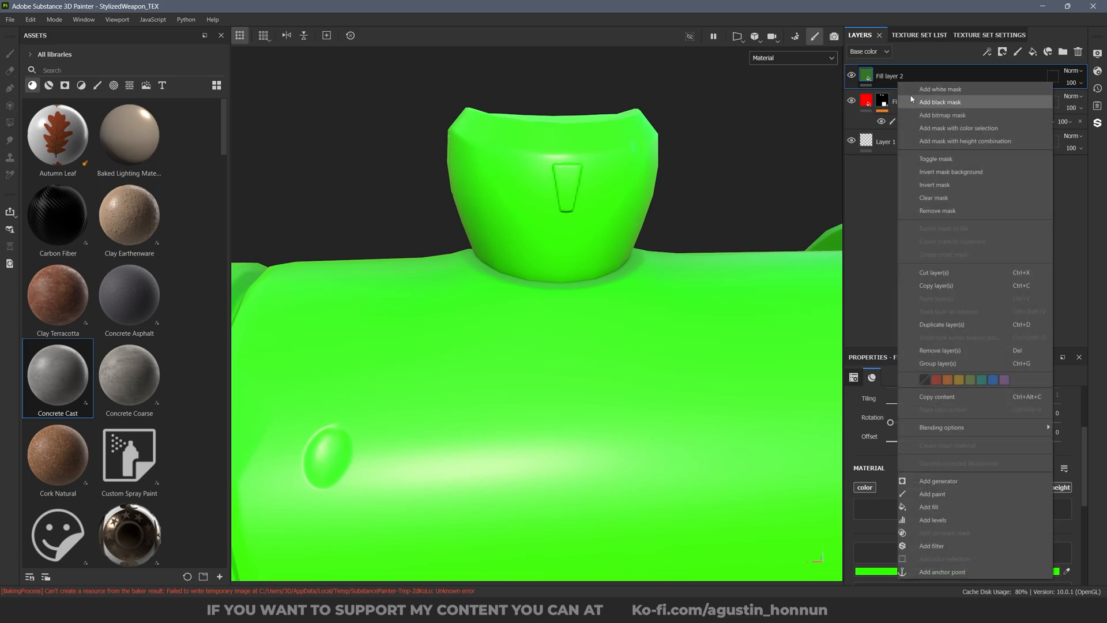
pyautogui.click(913, 100)
pyautogui.keyDown('alt'); pyautogui.moveTo(617, 201); pyautogui.dragTo(581, 213); pyautogui.keyUp('alt')
pyautogui.keyDown('alt'); pyautogui.moveTo(546, 173); pyautogui.dragTo(588, 213); pyautogui.keyUp('alt')
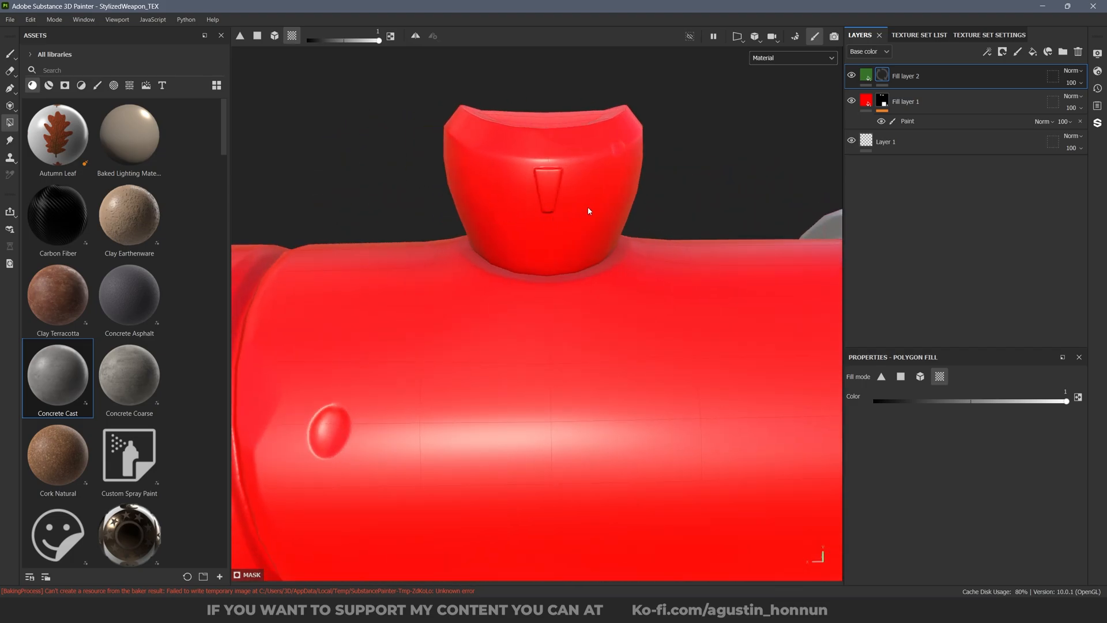
pyautogui.rightClick(890, 75)
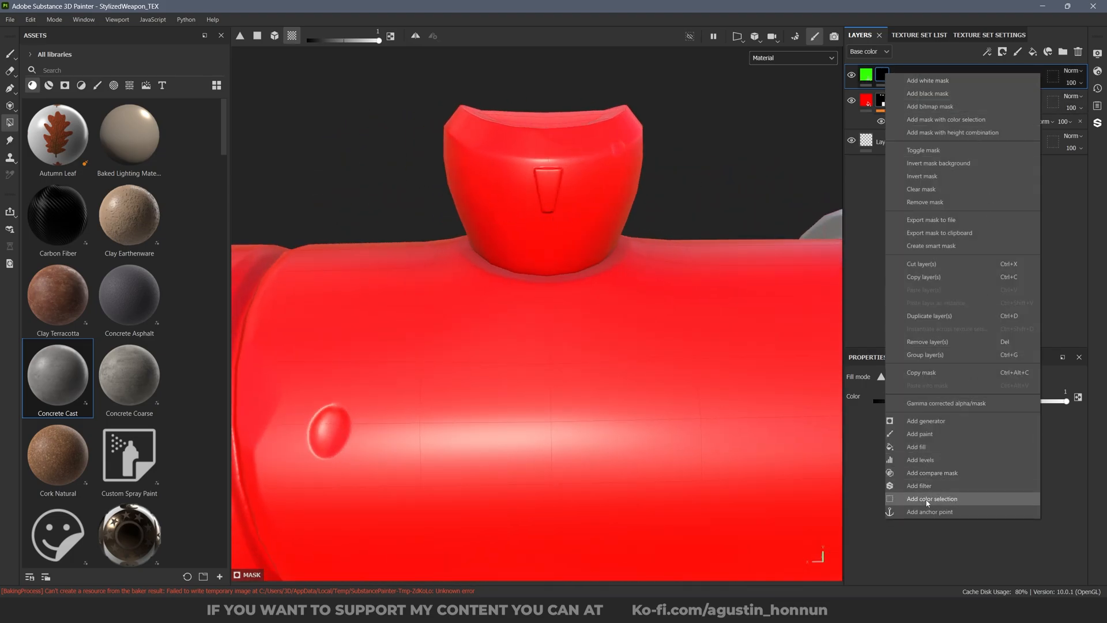
pyautogui.click(950, 499)
# Pick the pink ID color of the tapered inset on the top sight for Fill layer 2's Color selection.
pyautogui.keyDown('alt'); pyautogui.moveTo(554, 311); pyautogui.dragTo(679, 179); pyautogui.keyUp('alt')
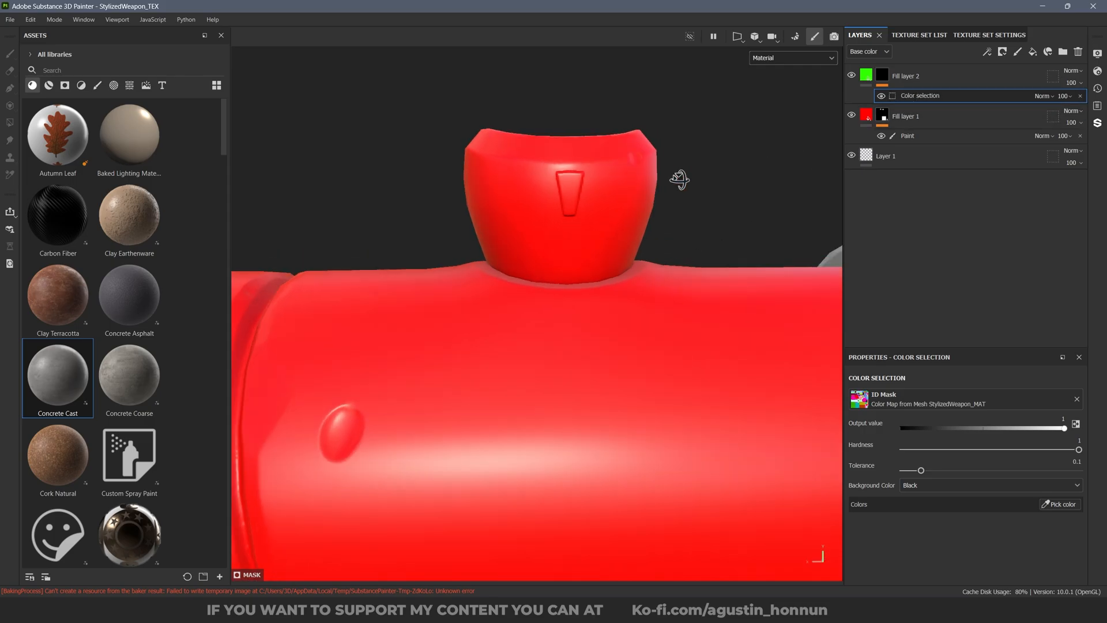
pyautogui.click(1067, 509)
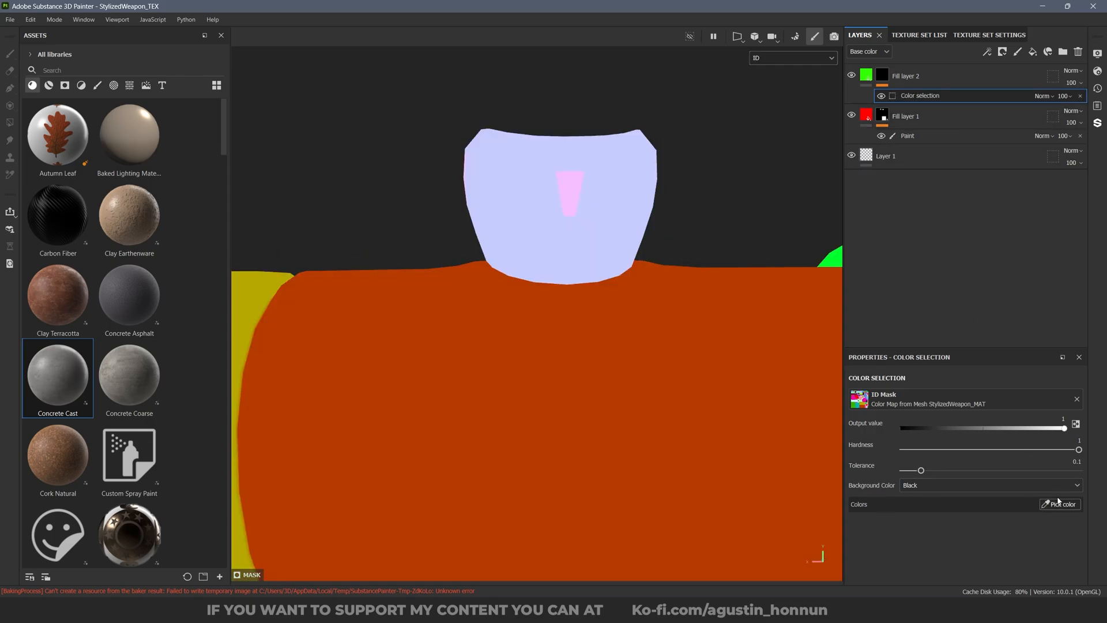
pyautogui.scroll(4, 601, 185)
pyautogui.click(522, 163)
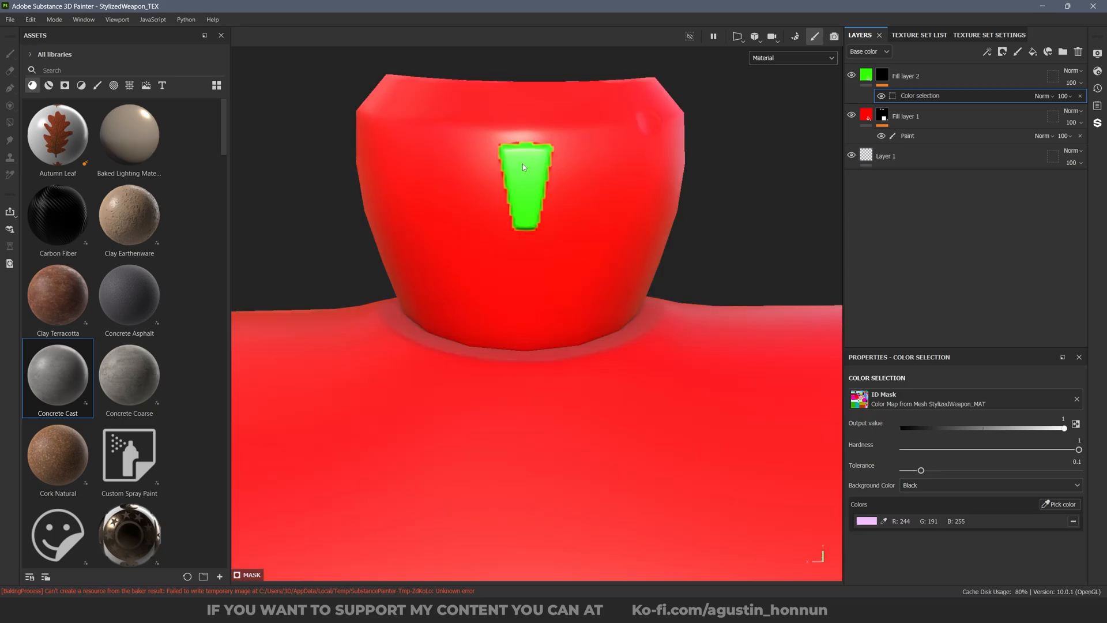
# Examine the launcher from several angles to check which parts Fill layer 2's color selection covers.
pyautogui.keyDown('alt'); pyautogui.moveTo(663, 210); pyautogui.dragTo(572, 280); pyautogui.keyUp('alt')
pyautogui.scroll(-5, 453, 241)
pyautogui.scroll(3, 577, 258)
pyautogui.keyDown('alt'); pyautogui.moveTo(572, 281); pyautogui.dragTo(612, 261, button='middle'); pyautogui.keyUp('alt')
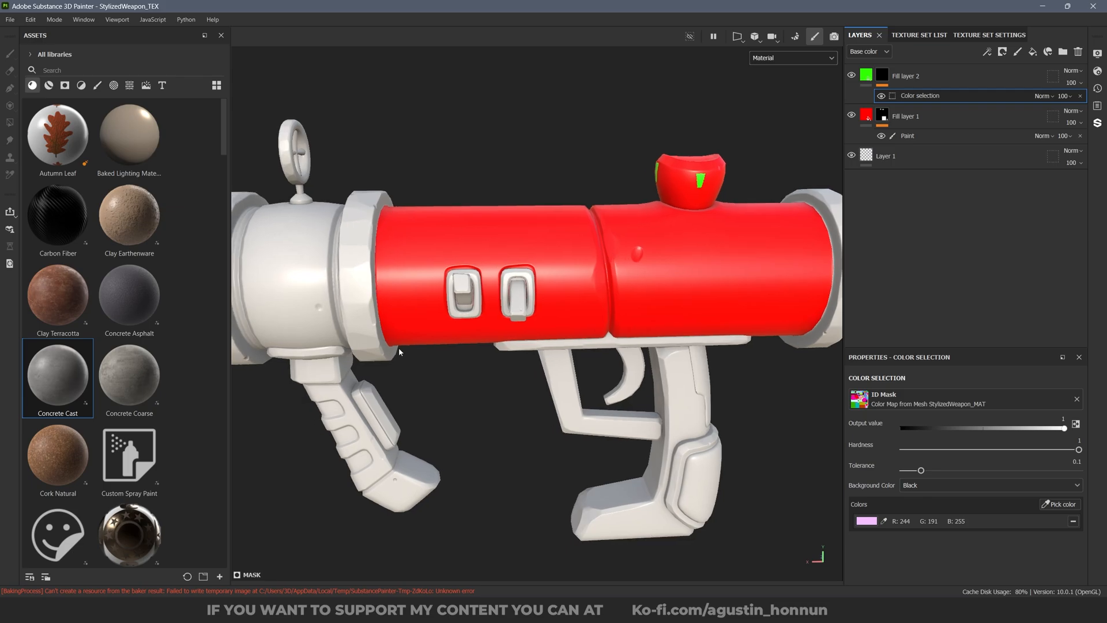
pyautogui.keyDown('alt'); pyautogui.moveTo(359, 263); pyautogui.dragTo(636, 266, button='middle'); pyautogui.keyUp('alt')
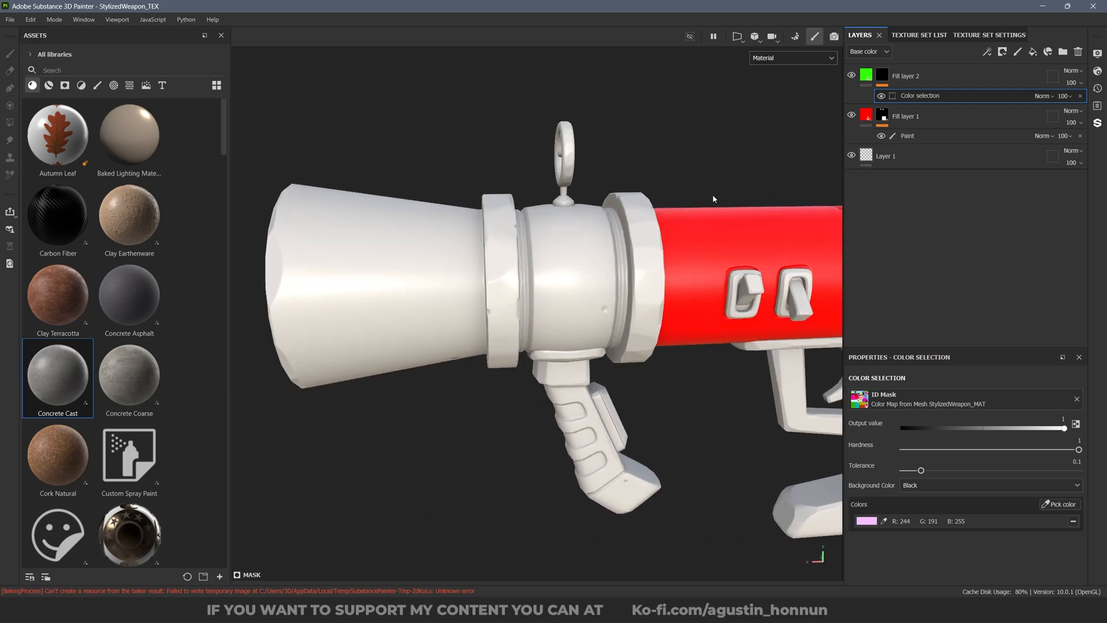
pyautogui.keyDown('alt'); pyautogui.moveTo(707, 328); pyautogui.dragTo(365, 336, button='middle'); pyautogui.keyUp('alt')
pyautogui.scroll(4, 647, 183)
pyautogui.keyDown('alt'); pyautogui.moveTo(646, 183); pyautogui.dragTo(579, 202); pyautogui.keyUp('alt')
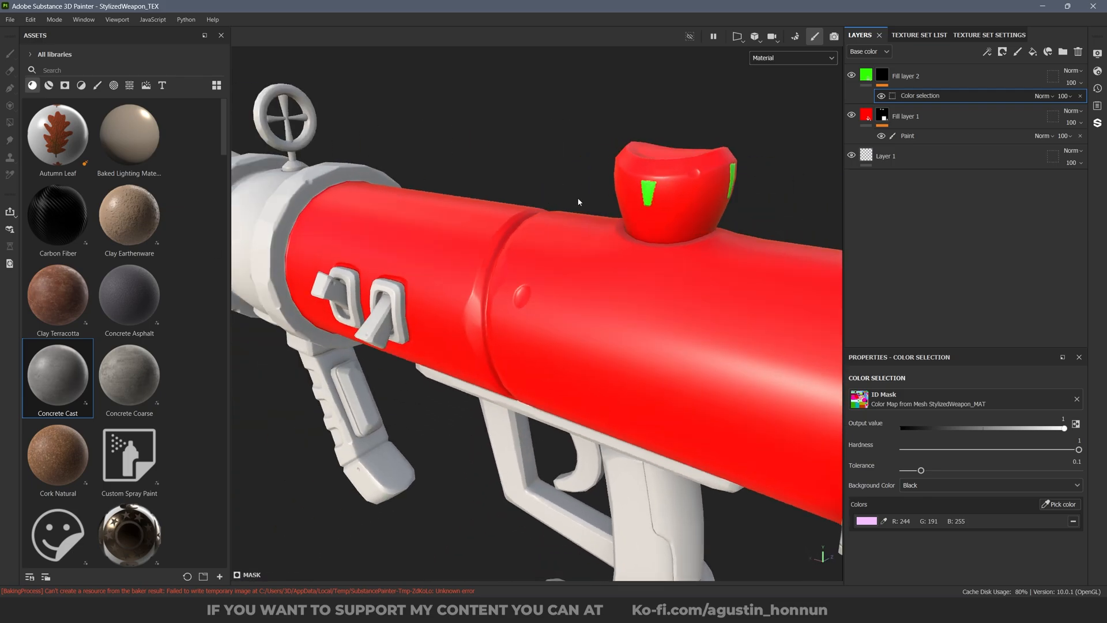
pyautogui.scroll(3, 631, 195)
pyautogui.scroll(-5, 629, 228)
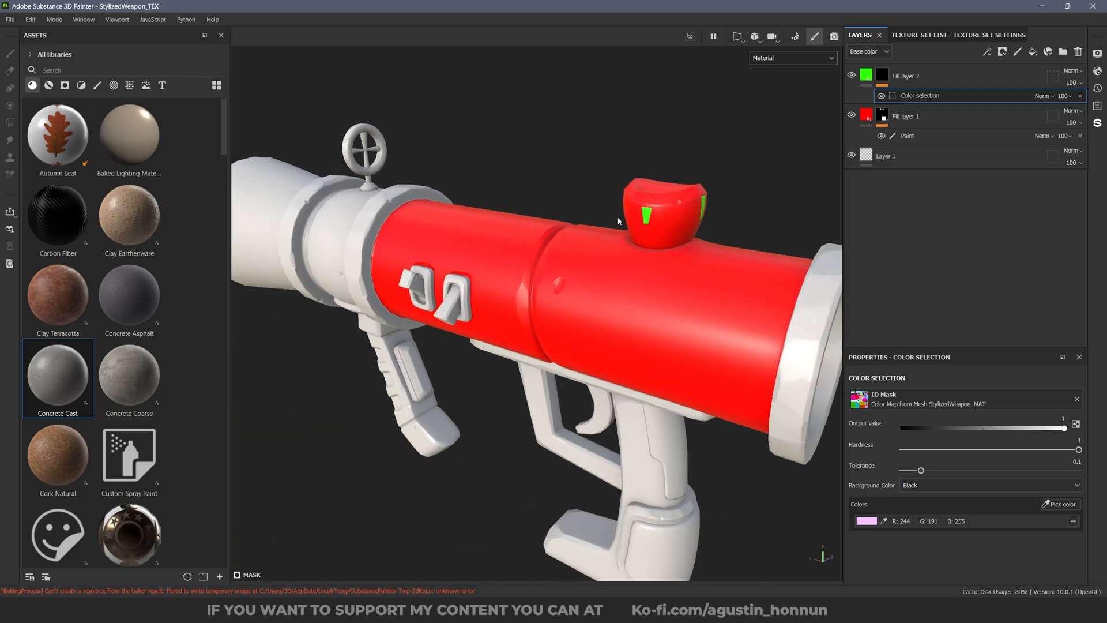
pyautogui.keyDown('alt'); pyautogui.moveTo(619, 221); pyautogui.dragTo(657, 198); pyautogui.keyUp('alt')
pyautogui.keyDown('alt'); pyautogui.moveTo(483, 218); pyautogui.dragTo(627, 224, button='middle'); pyautogui.keyUp('alt')
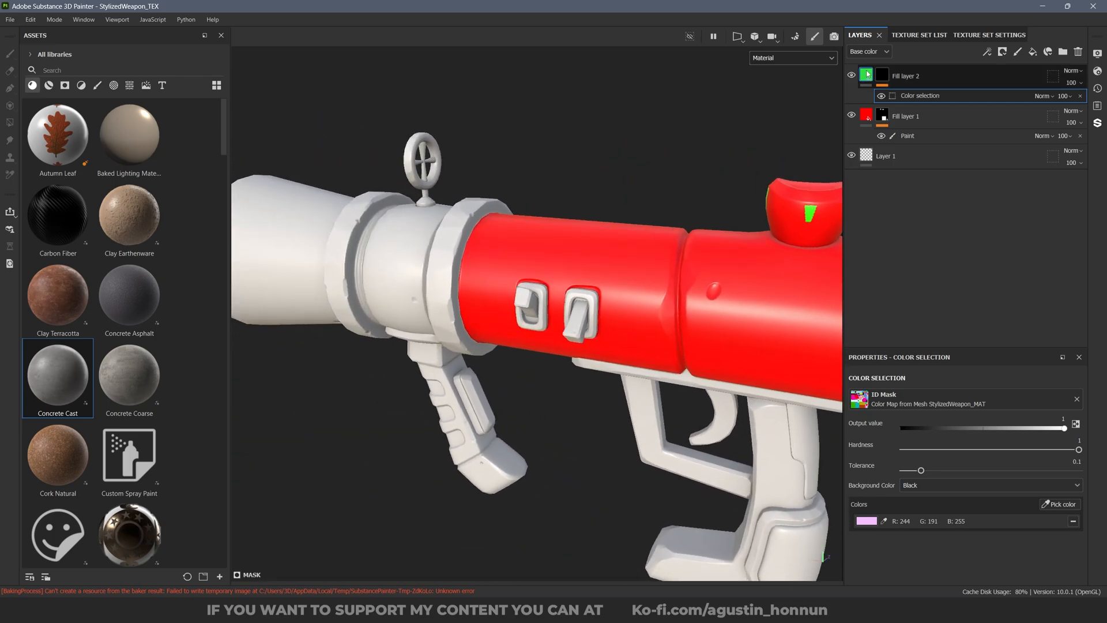
# Change Fill layer 2's base color to a softer, less saturated green.
pyautogui.click(866, 75)
pyautogui.keyDown('alt'); pyautogui.moveTo(641, 336); pyautogui.dragTo(536, 351, button='middle'); pyautogui.keyUp('alt')
pyautogui.click(943, 569)
pyautogui.moveTo(949, 458); pyautogui.dragTo(956, 428)
pyautogui.click(978, 390)
pyautogui.scroll(5, 681, 239)
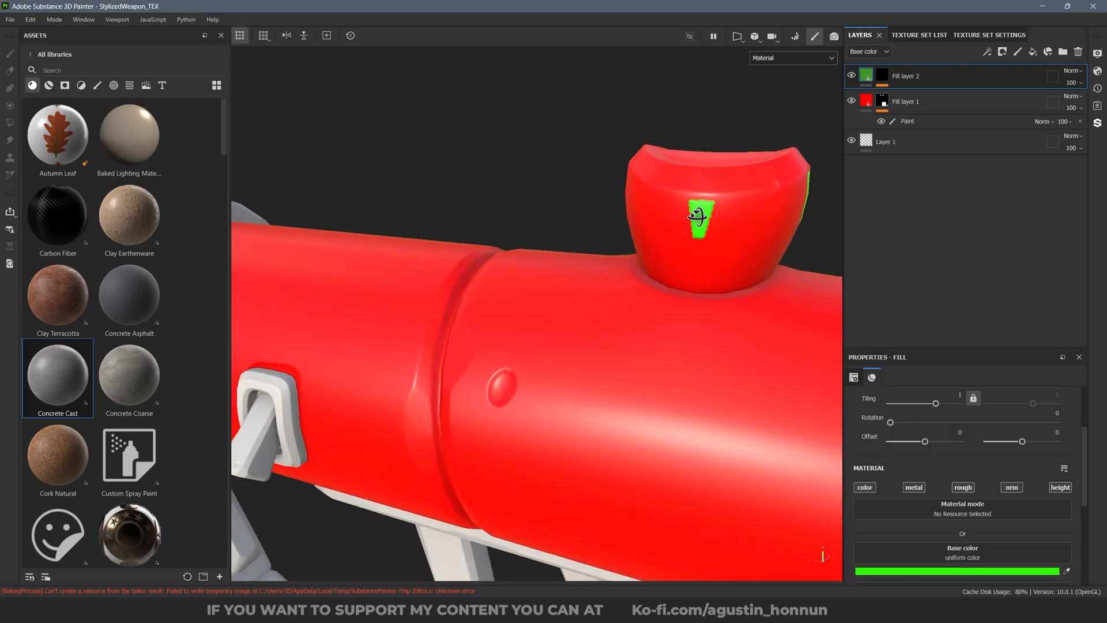
pyautogui.keyDown('alt'); pyautogui.moveTo(700, 215); pyautogui.dragTo(654, 241); pyautogui.keyUp('alt')
pyautogui.click(939, 570)
pyautogui.moveTo(887, 439); pyautogui.dragTo(917, 449)
pyautogui.click(978, 388)
# Add a Blur filter above the Color selection in Fill layer 2's mask.
pyautogui.scroll(8, 635, 234)
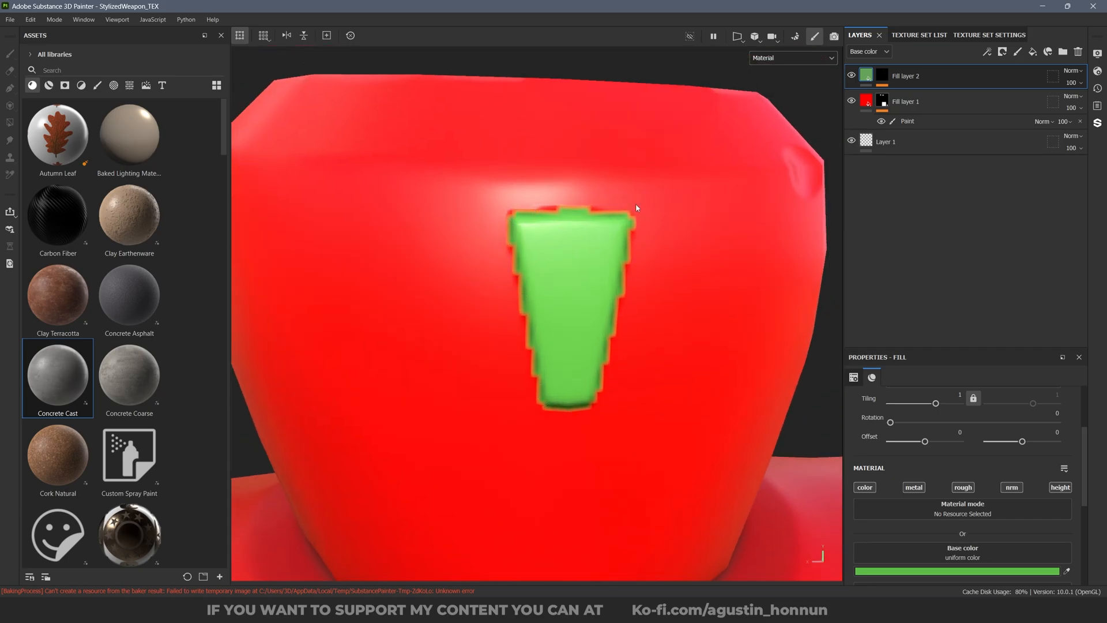
pyautogui.scroll(-4, 537, 279)
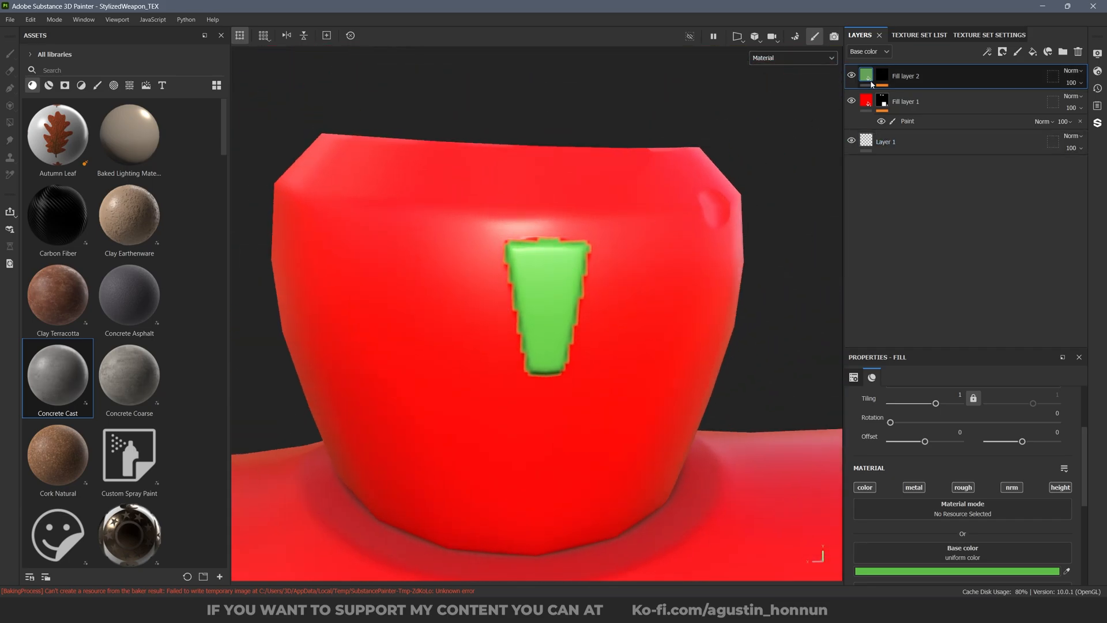
pyautogui.rightClick(877, 82)
pyautogui.click(935, 97)
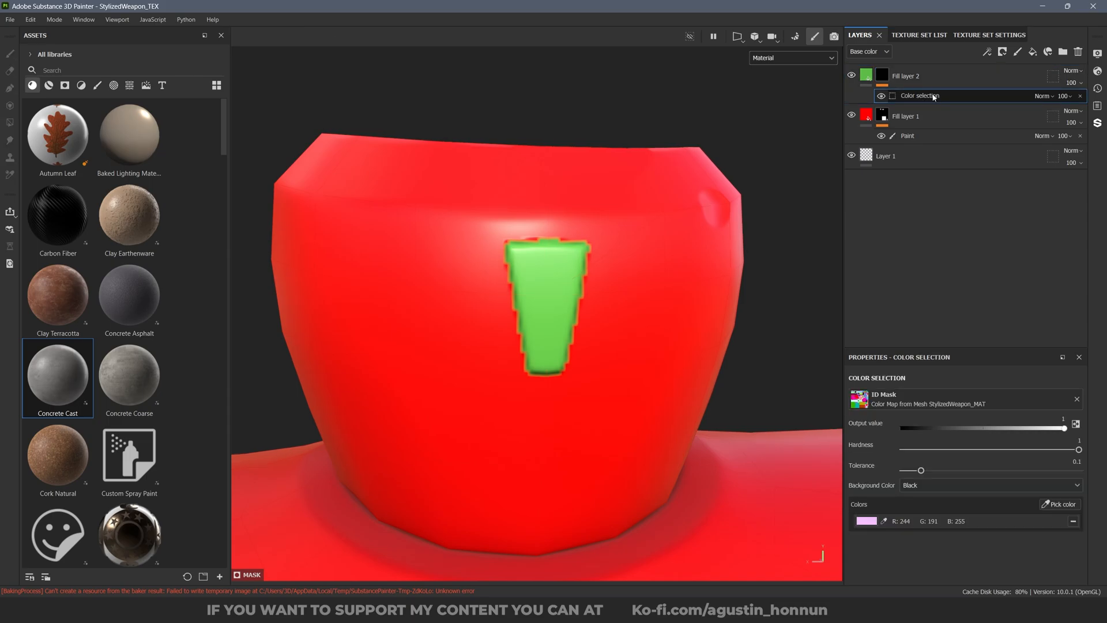
pyautogui.rightClick(935, 96)
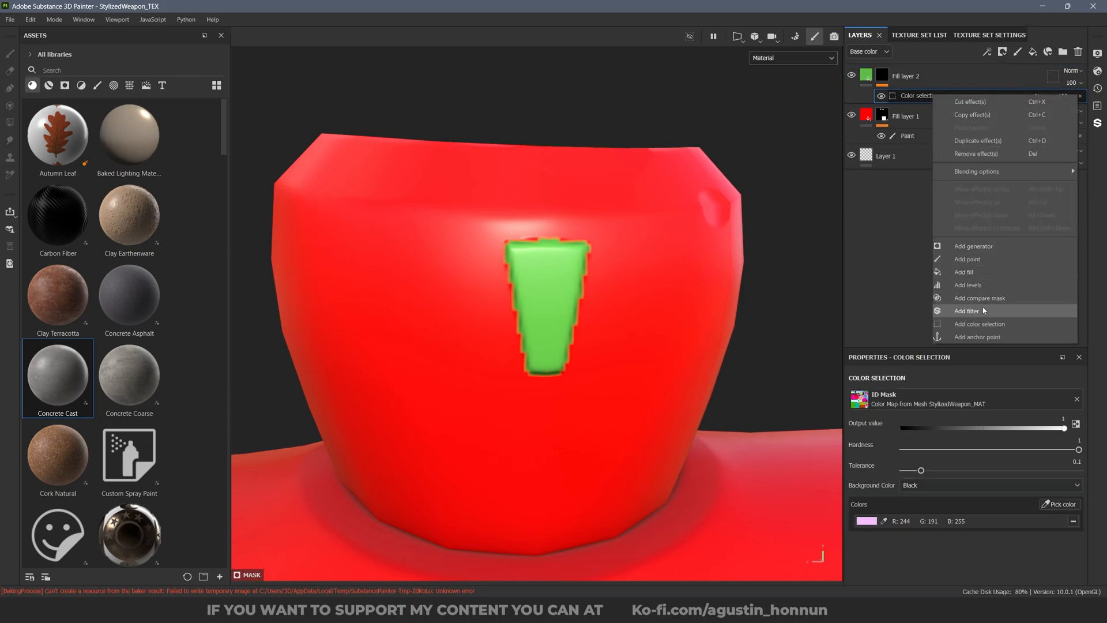
pyautogui.click(967, 310)
pyautogui.click(1034, 405)
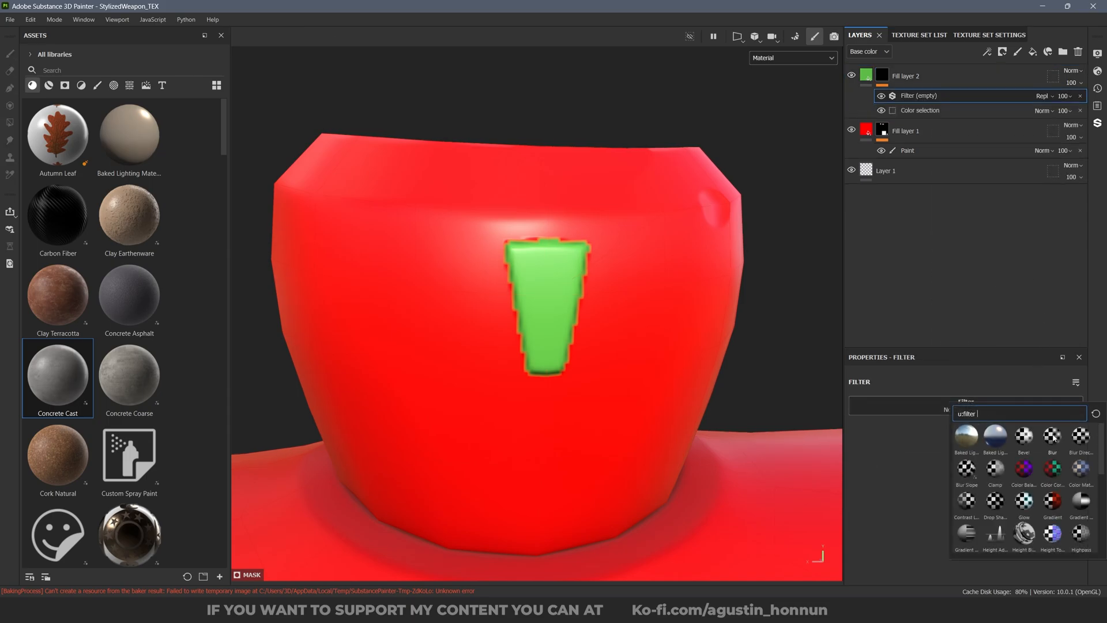
pyautogui.click(1053, 438)
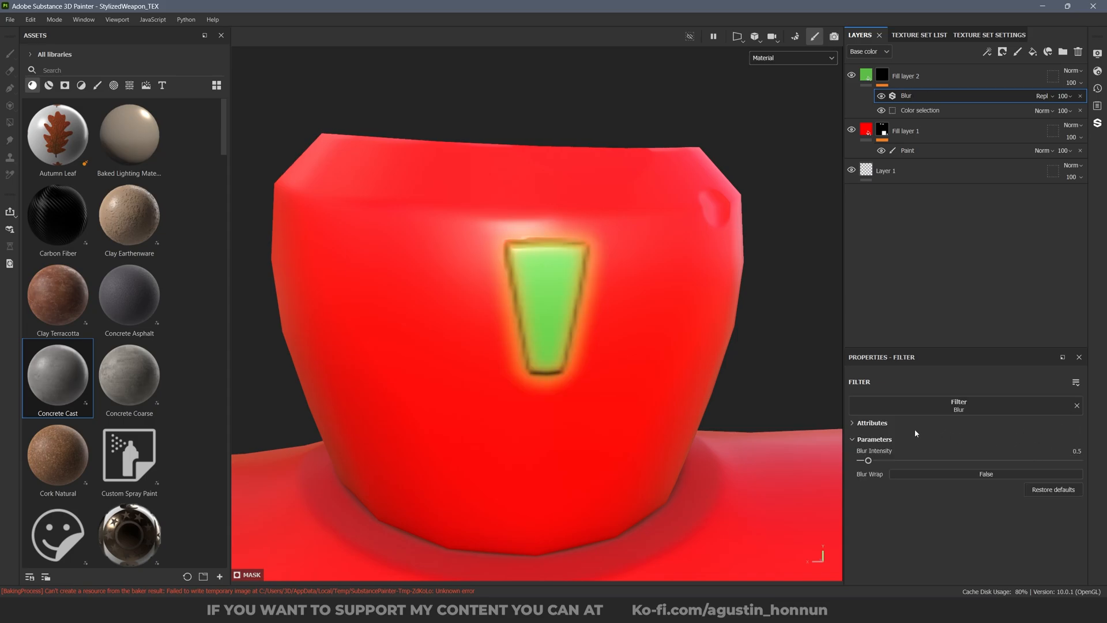
# Add Levels above the Blur and sharpen the mask edge with input values of about 0.32, 2.34 and 0.62.
pyautogui.rightClick(916, 96)
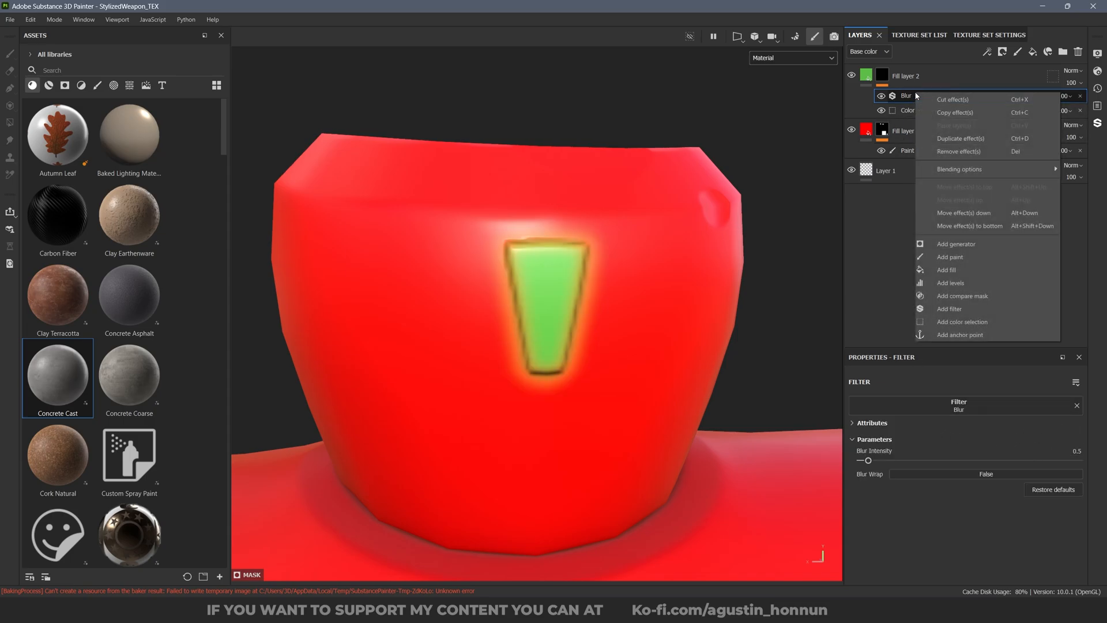
pyautogui.click(951, 282)
pyautogui.scroll(2, 525, 268)
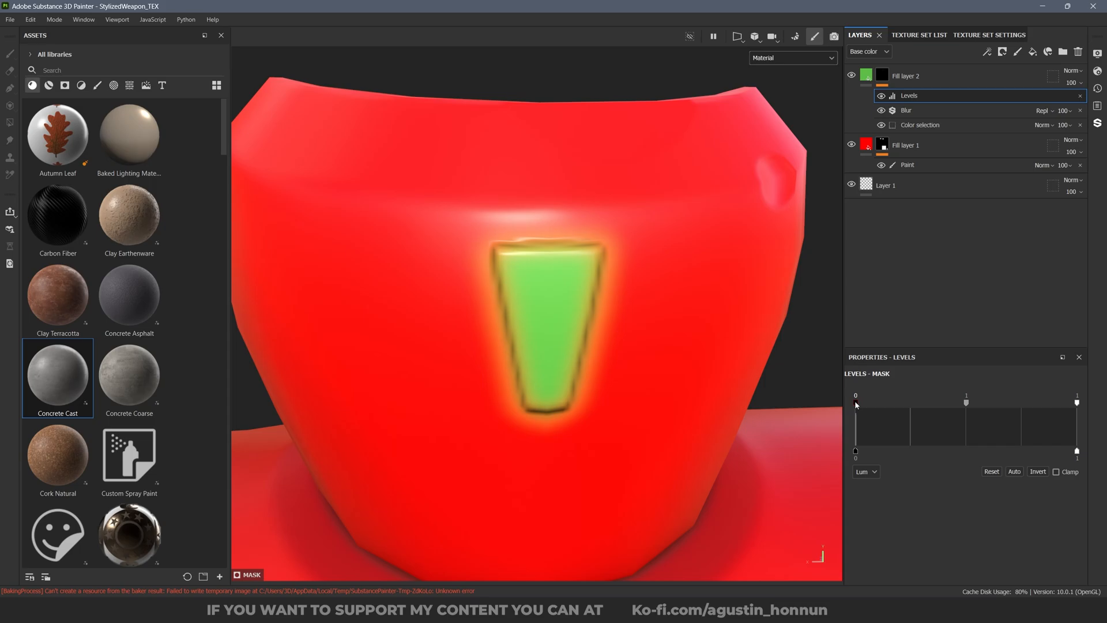
pyautogui.moveTo(856, 401); pyautogui.dragTo(922, 402)
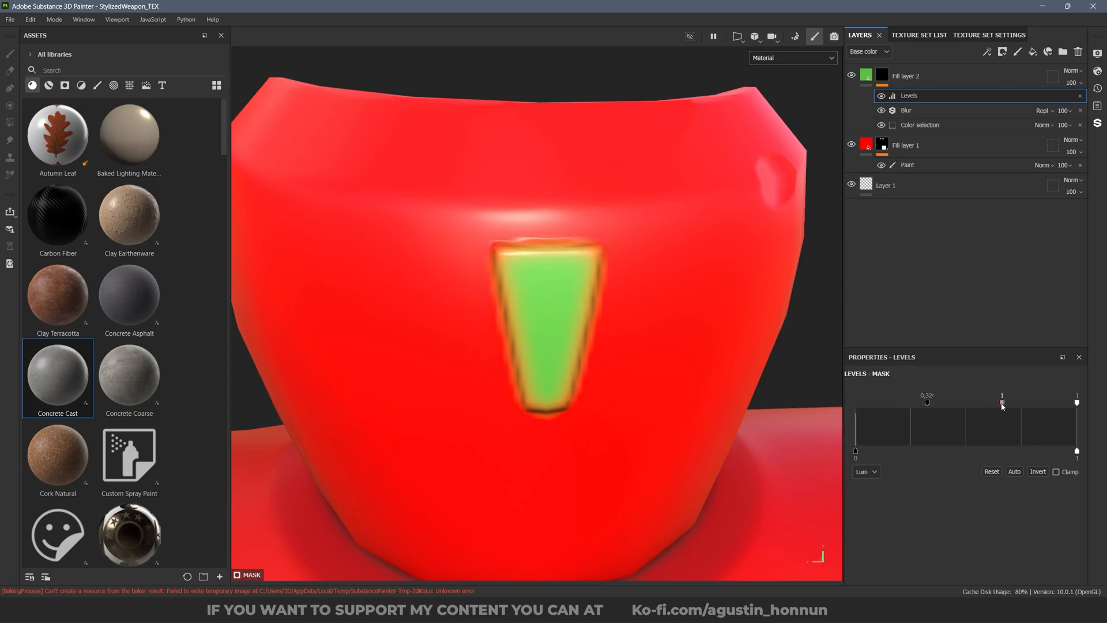
pyautogui.moveTo(1002, 402); pyautogui.dragTo(935, 403)
pyautogui.moveTo(1075, 403); pyautogui.dragTo(1002, 402)
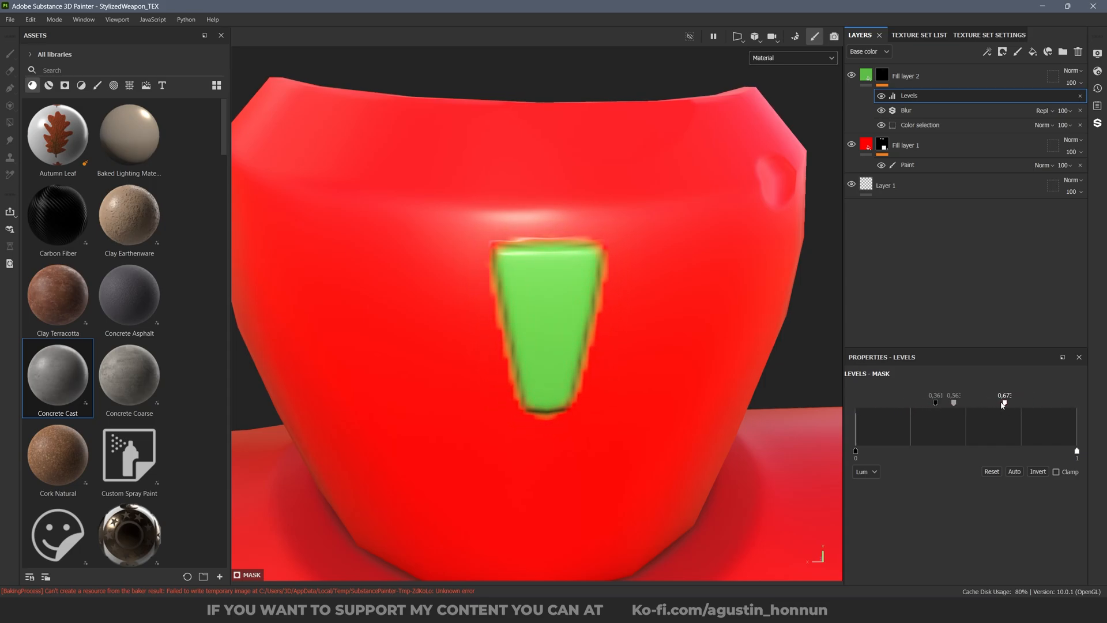
pyautogui.click(934, 109)
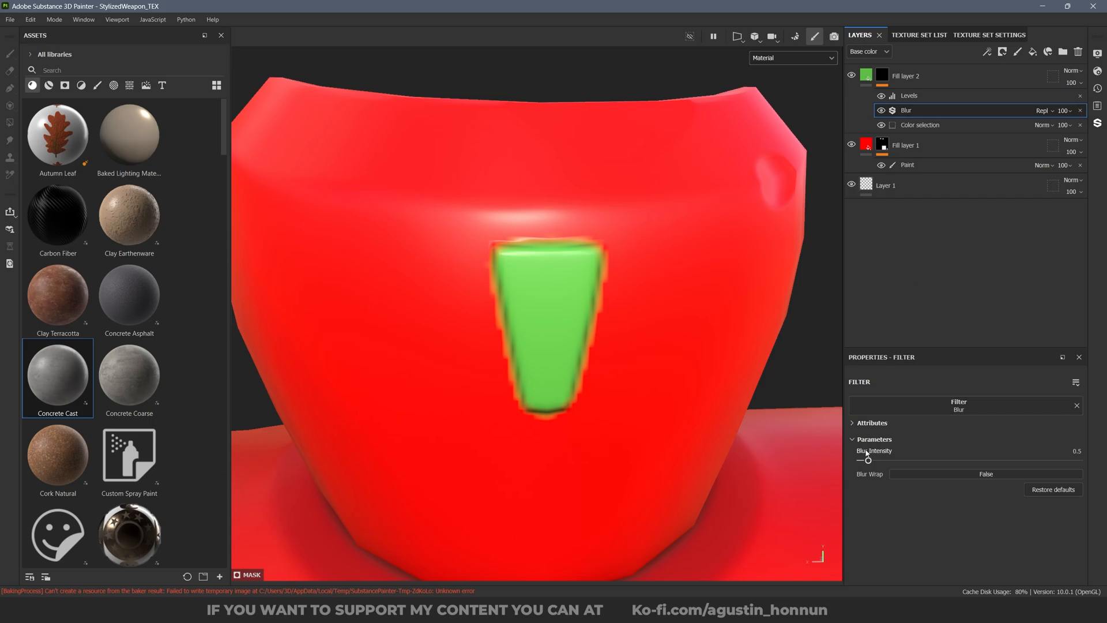
pyautogui.moveTo(837, 466); pyautogui.dragTo(816, 470)
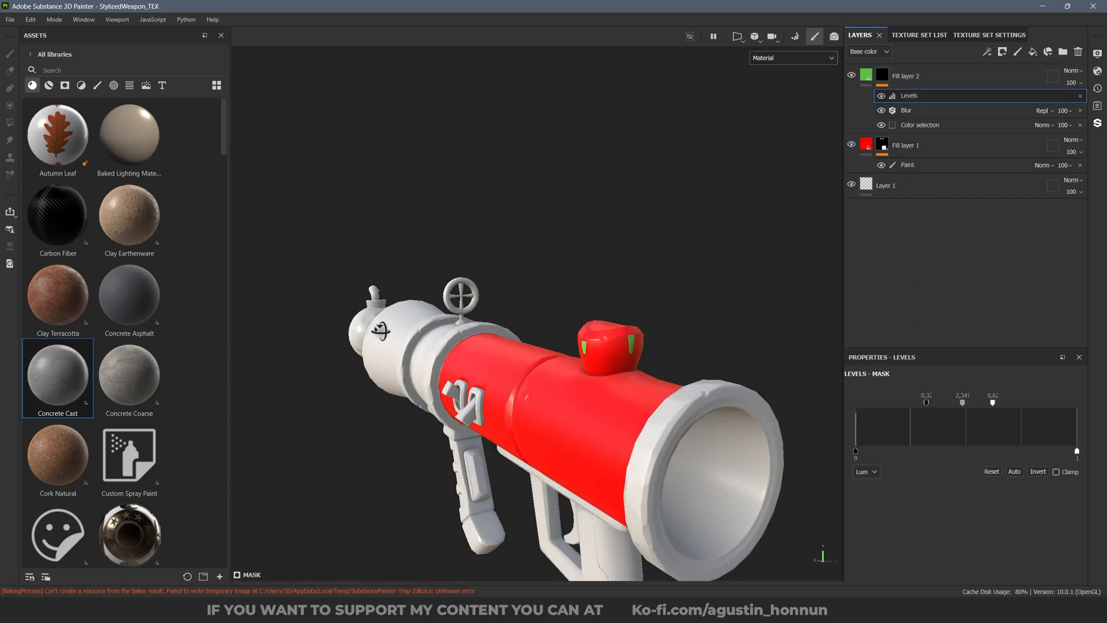
# Show the 3D and 2D views side by side and examine the green insets of the sight on the UV layout.
pyautogui.keyDown('alt'); pyautogui.moveTo(675, 340); pyautogui.dragTo(563, 307); pyautogui.keyUp('alt')
pyautogui.scroll(4, 551, 352)
pyautogui.scroll(-8, 562, 306)
pyautogui.scroll(3, 560, 306)
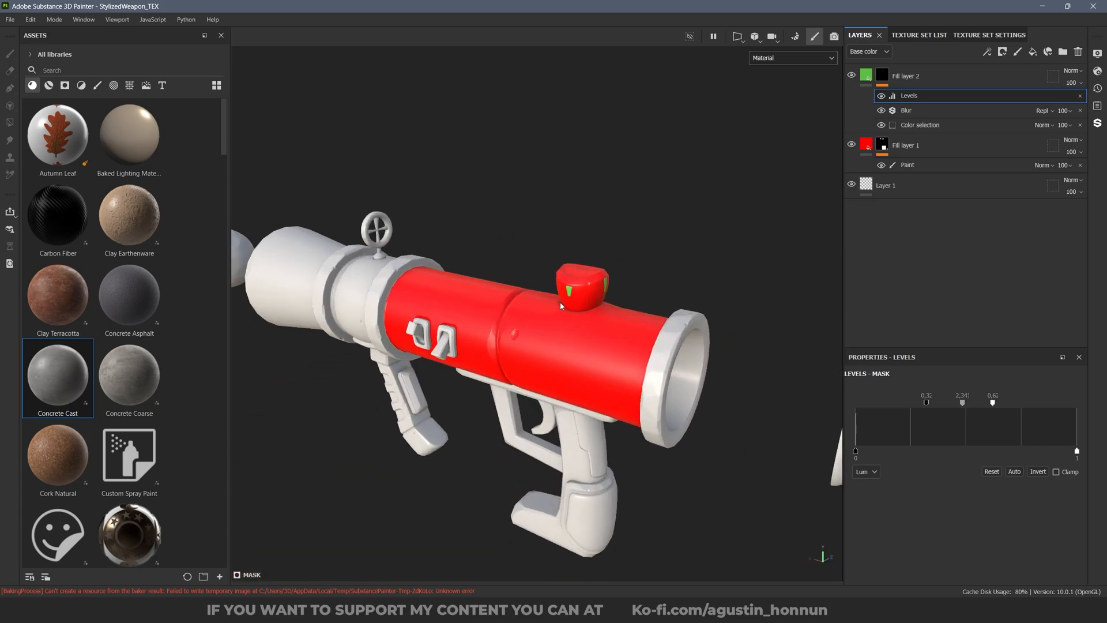
pyautogui.scroll(3, 574, 296)
pyautogui.click(742, 40)
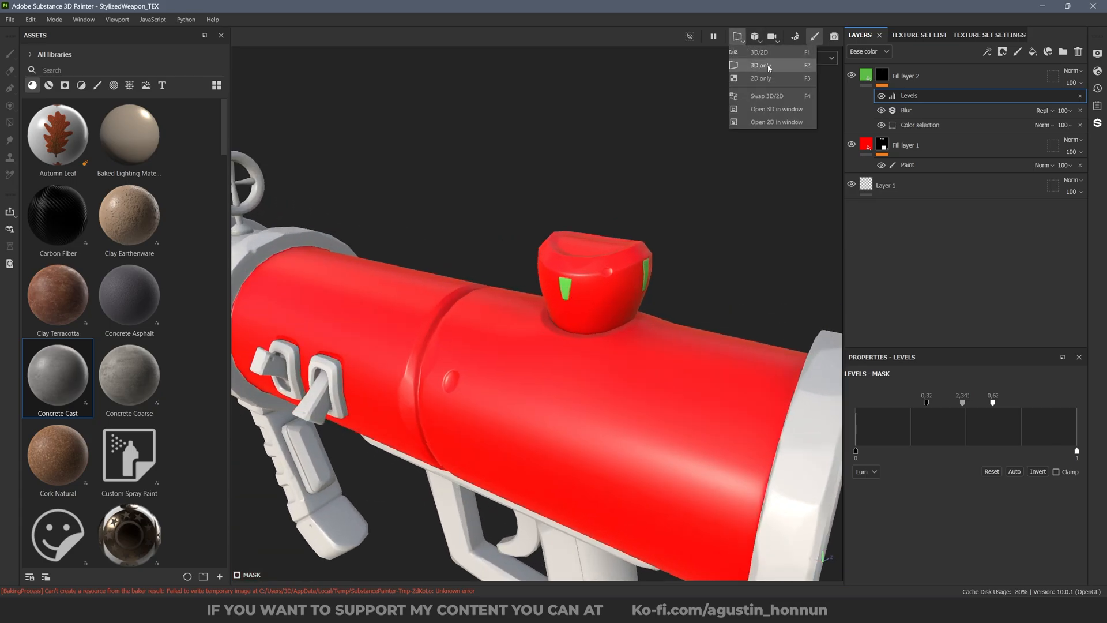
pyautogui.click(760, 52)
pyautogui.scroll(5, 707, 240)
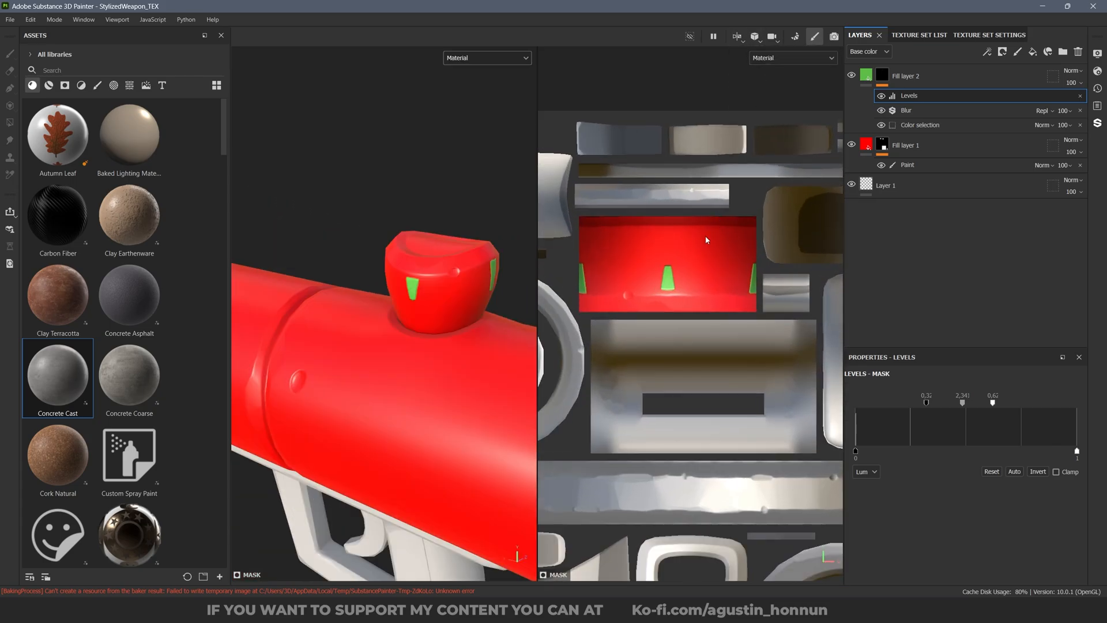
pyautogui.scroll(-3, 740, 249)
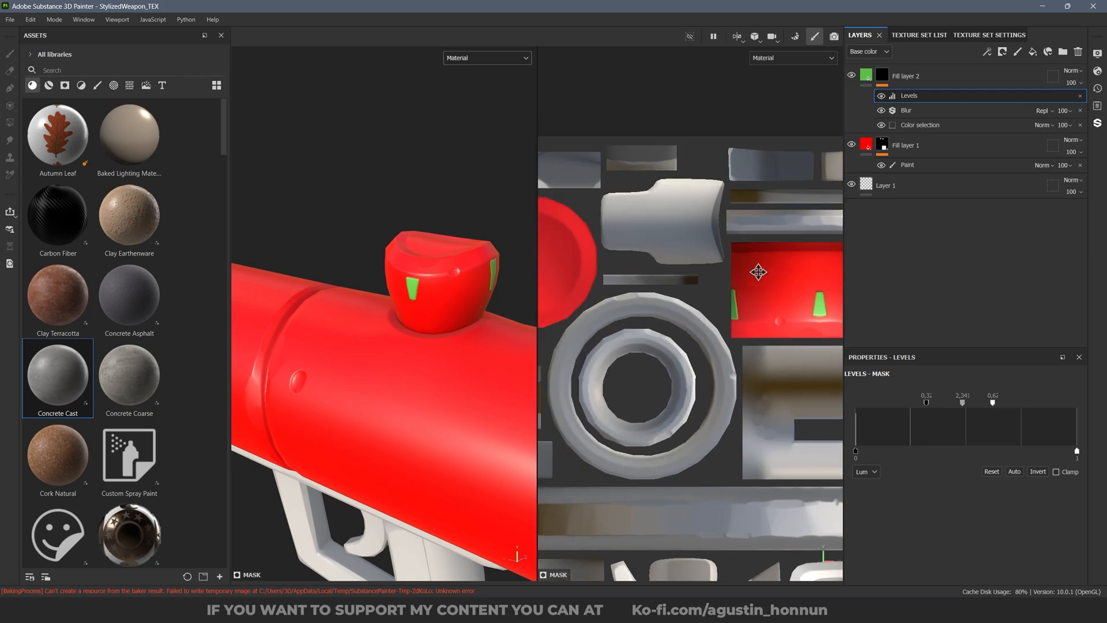
pyautogui.scroll(3, 633, 270)
pyautogui.scroll(5, 692, 254)
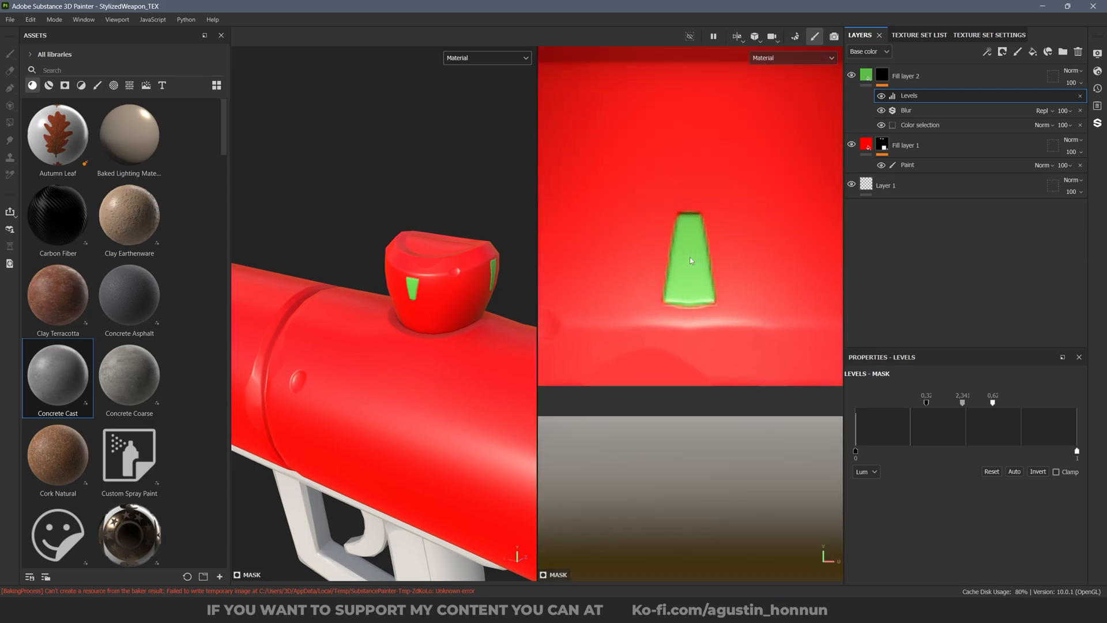
pyautogui.scroll(-10, 659, 179)
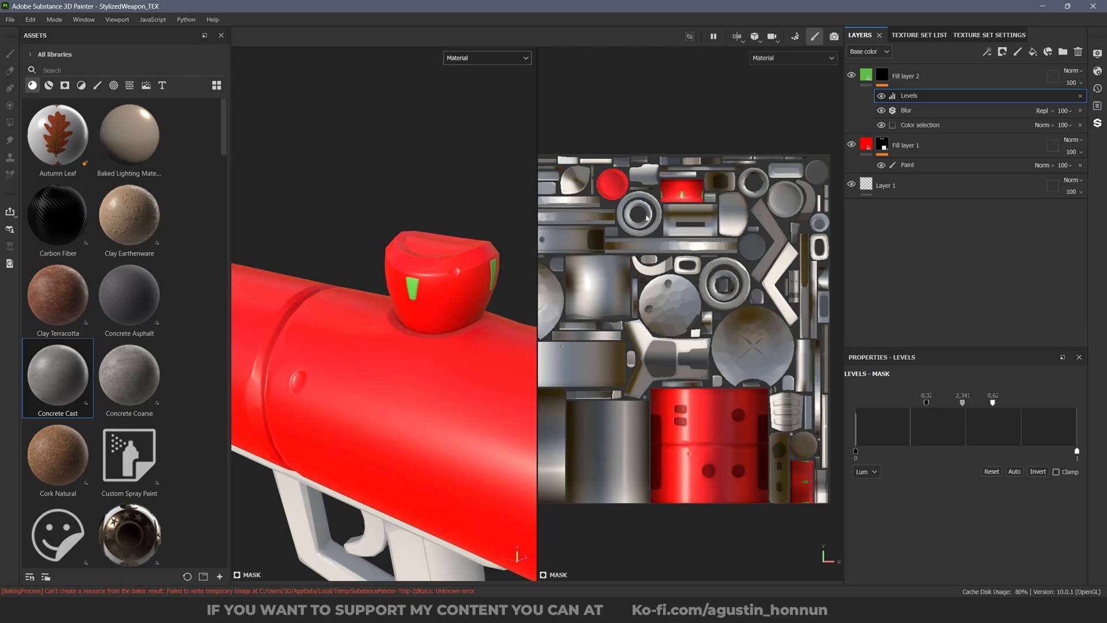
# Examine the edges of the green inset on the 3D sight up close, and return to the 3D-only view.
pyautogui.keyDown('alt'); pyautogui.moveTo(404, 322); pyautogui.dragTo(461, 254); pyautogui.keyUp('alt')
pyautogui.keyDown('alt'); pyautogui.moveTo(504, 225); pyautogui.dragTo(444, 225); pyautogui.keyUp('alt')
pyautogui.scroll(5, 492, 254)
pyautogui.scroll(-3, 396, 242)
pyautogui.scroll(6, 445, 220)
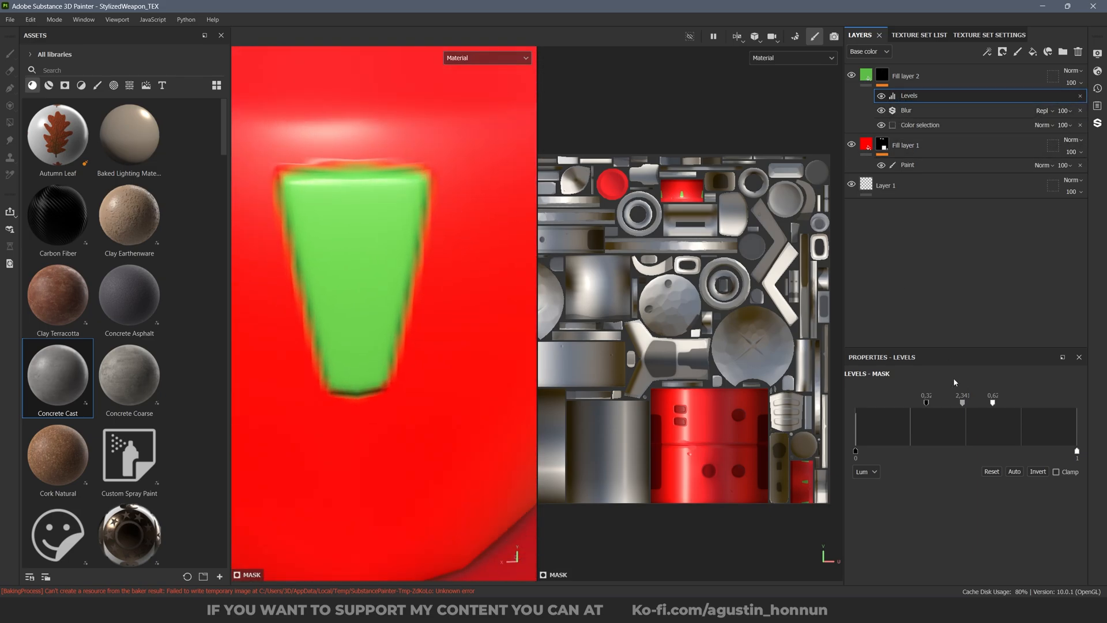
pyautogui.scroll(-5, 404, 228)
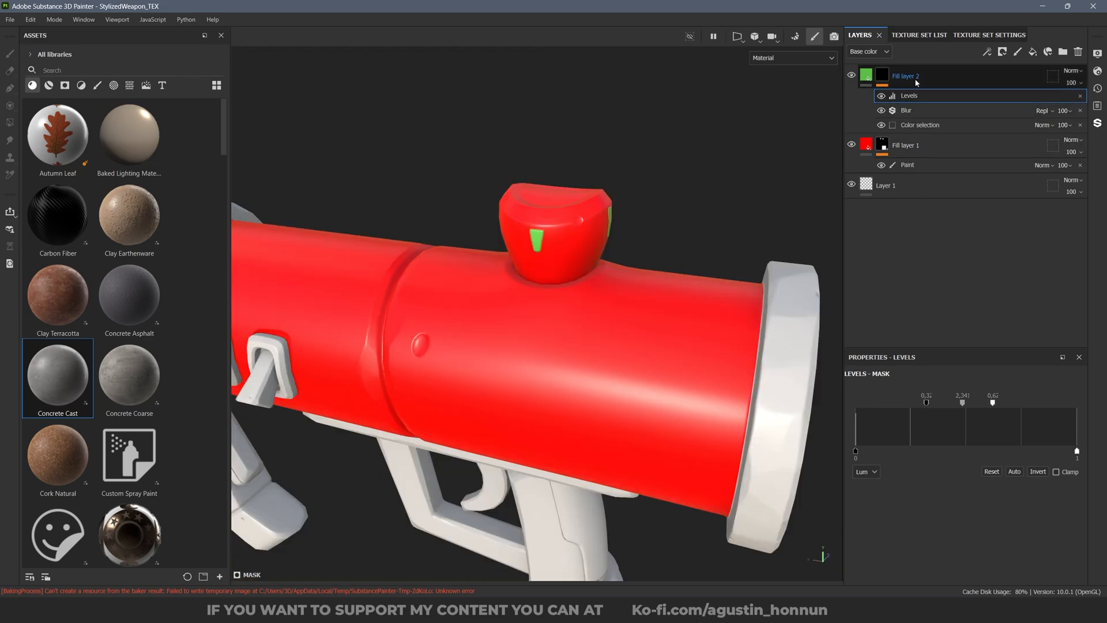
# Delete Fill layer 2 and Fill layer 1, leaving only Layer 1.
pyautogui.press('Delete')
pyautogui.press('Delete')
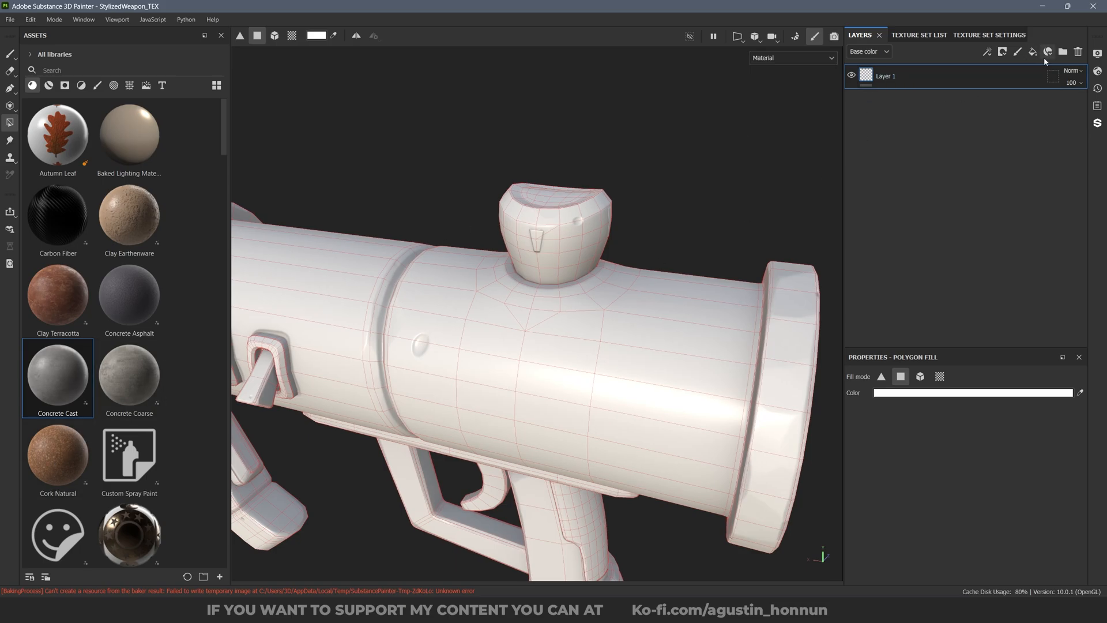
# Apply the Cork Natural material to the whole launcher as a new layer, and try the Carbon Fiber material on it.
pyautogui.moveTo(56, 434); pyautogui.dragTo(471, 327)
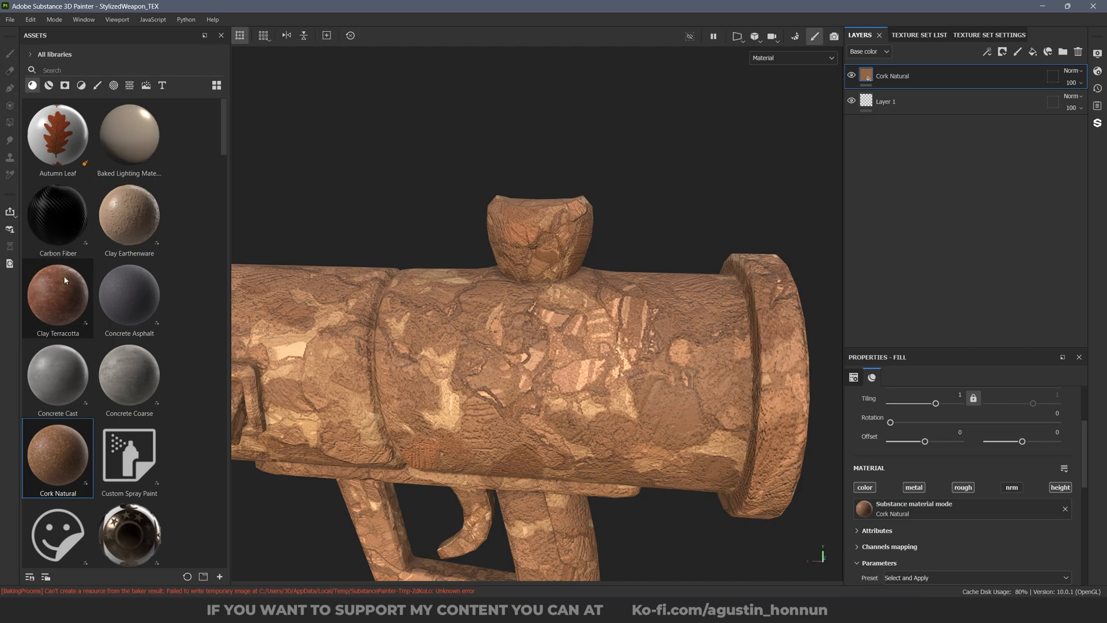
pyautogui.moveTo(63, 237); pyautogui.dragTo(536, 320)
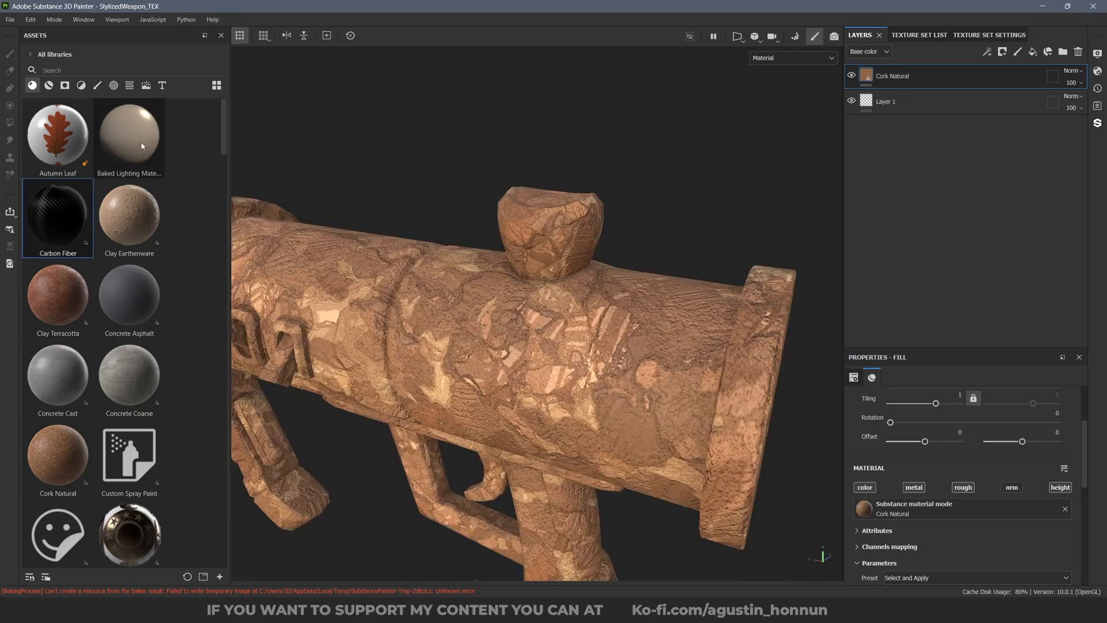
# Apply the Baked Lighting Material to the whole launcher as a new layer and mask it with color selection.
pyautogui.moveTo(141, 145); pyautogui.dragTo(594, 361)
pyautogui.moveTo(594, 360); pyautogui.dragTo(595, 359)
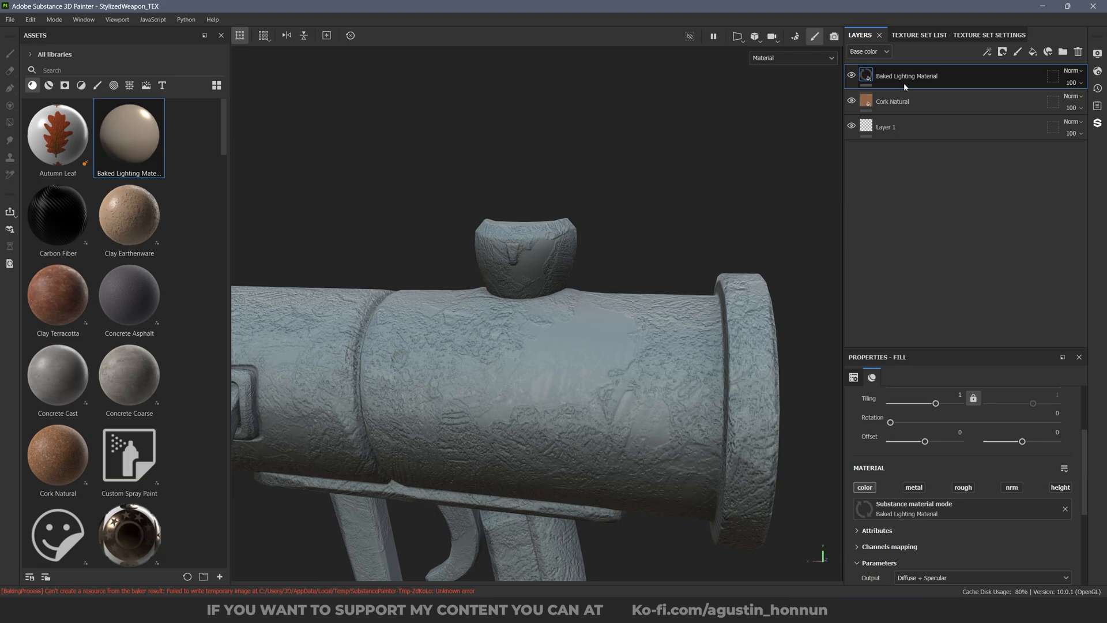
pyautogui.rightClick(905, 82)
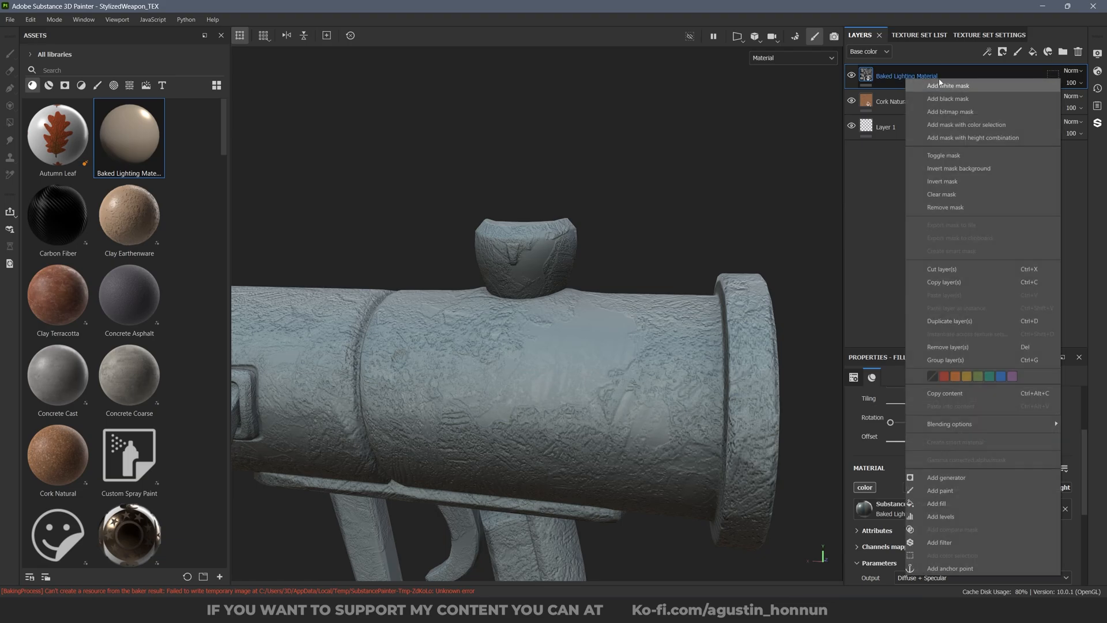
pyautogui.click(967, 123)
# Pick the light pink ID color of the rear sight inset and the purple of the barrel rings for the mask.
pyautogui.keyDown('alt'); pyautogui.moveTo(626, 313); pyautogui.dragTo(617, 436); pyautogui.keyUp('alt')
pyautogui.click(1069, 508)
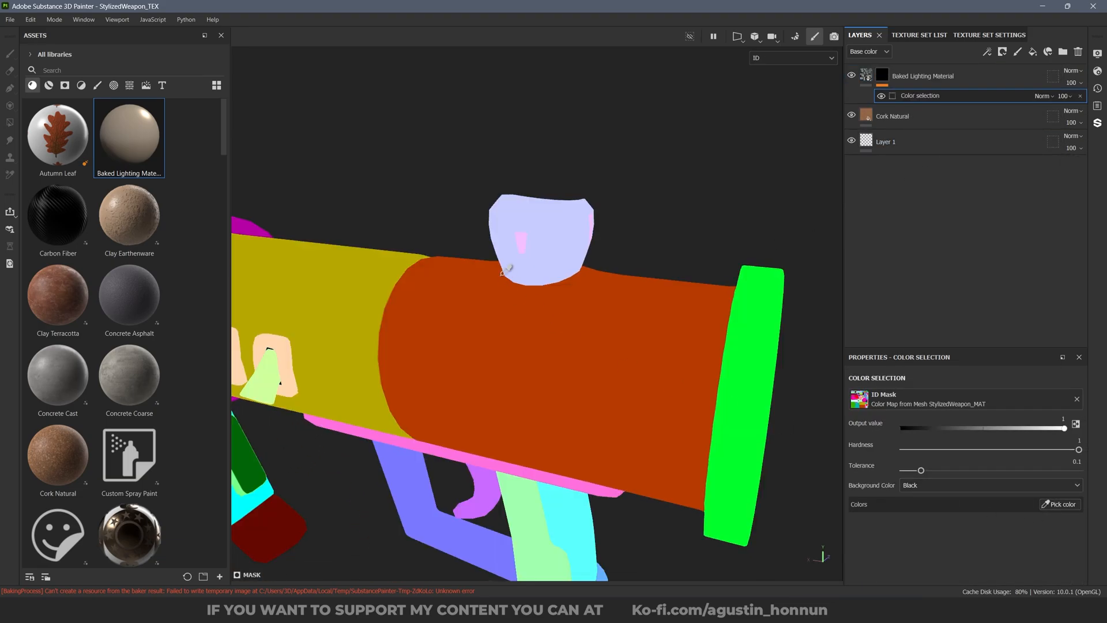
pyautogui.scroll(3, 524, 238)
pyautogui.click(525, 238)
pyautogui.scroll(-5, 528, 240)
pyautogui.keyDown('alt'); pyautogui.moveTo(530, 241); pyautogui.dragTo(750, 280); pyautogui.keyUp('alt')
pyautogui.scroll(3, 750, 280)
pyautogui.click(1058, 505)
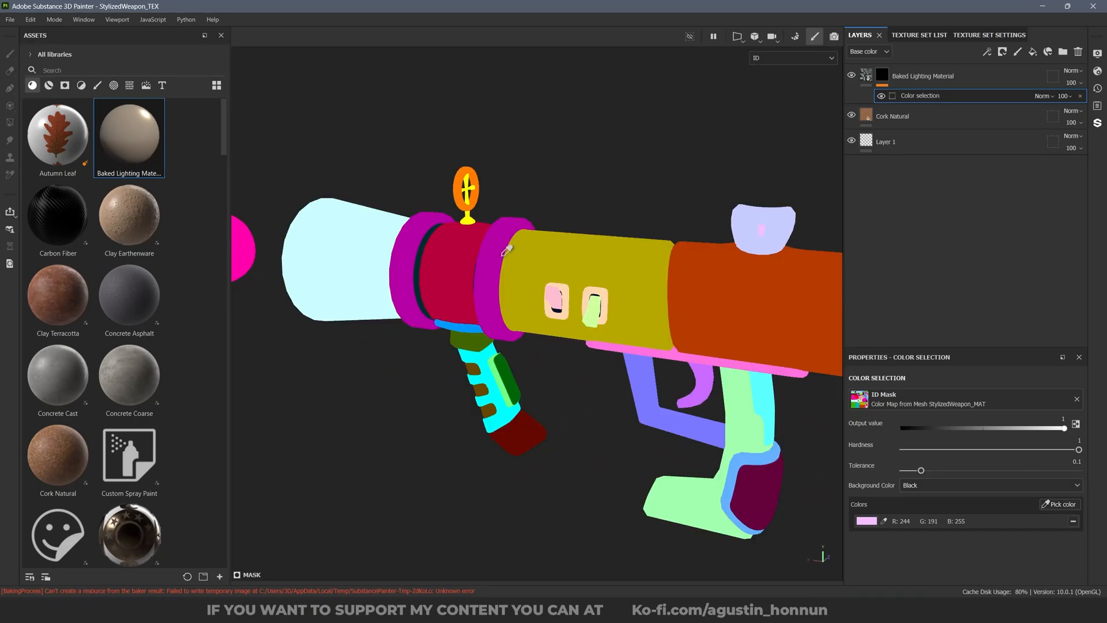
pyautogui.click(494, 261)
# Add the orange ID color of the front sight ring and the magenta of the bomb body to the color selection.
pyautogui.keyDown('alt'); pyautogui.moveTo(498, 264); pyautogui.dragTo(514, 280); pyautogui.keyUp('alt')
pyautogui.keyDown('alt'); pyautogui.moveTo(514, 279); pyautogui.dragTo(694, 283, button='middle'); pyautogui.keyUp('alt')
pyautogui.click(1057, 505)
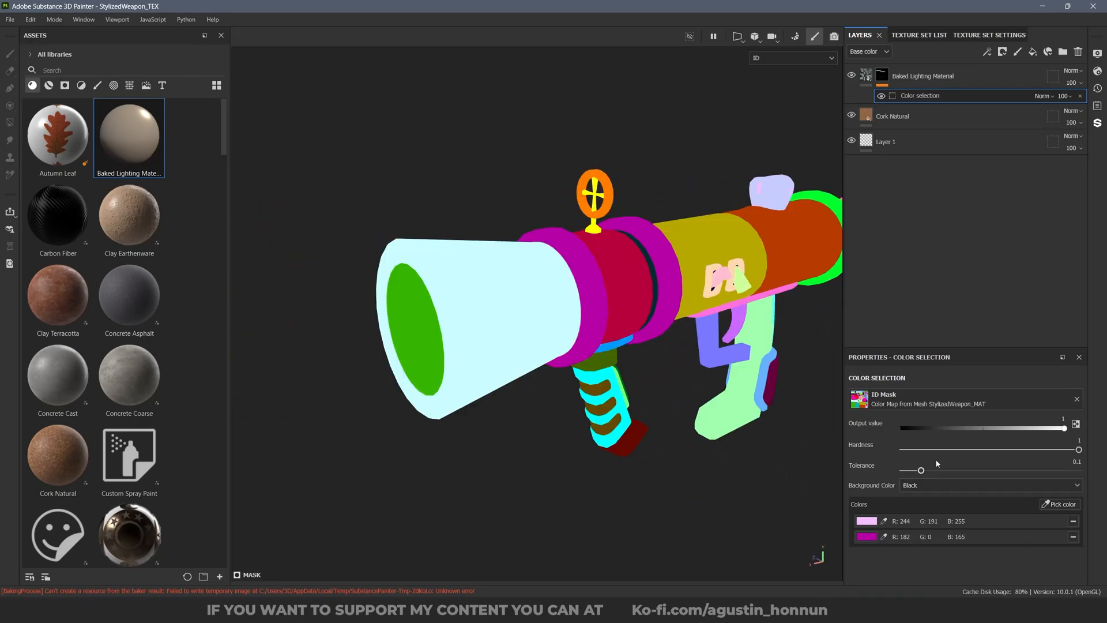
pyautogui.click(610, 184)
pyautogui.keyDown('alt'); pyautogui.moveTo(610, 184); pyautogui.dragTo(494, 280); pyautogui.keyUp('alt')
pyautogui.keyDown('alt'); pyautogui.moveTo(495, 280); pyautogui.dragTo(600, 278, button='middle'); pyautogui.keyUp('alt')
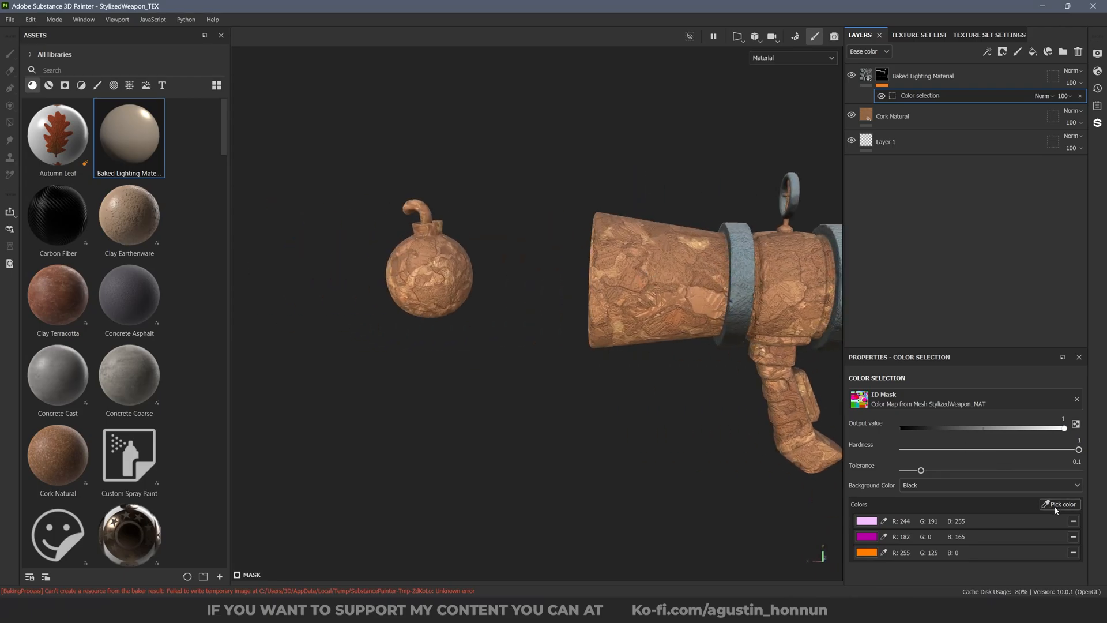
pyautogui.click(1059, 504)
pyautogui.click(434, 263)
# Add the cyan ID color of the front grip and the color of the trigger guard to the color selection.
pyautogui.keyDown('alt'); pyautogui.moveTo(434, 263); pyautogui.dragTo(599, 340); pyautogui.keyUp('alt')
pyautogui.keyDown('alt'); pyautogui.moveTo(663, 395); pyautogui.dragTo(577, 369); pyautogui.keyUp('alt')
pyautogui.scroll(3, 803, 407)
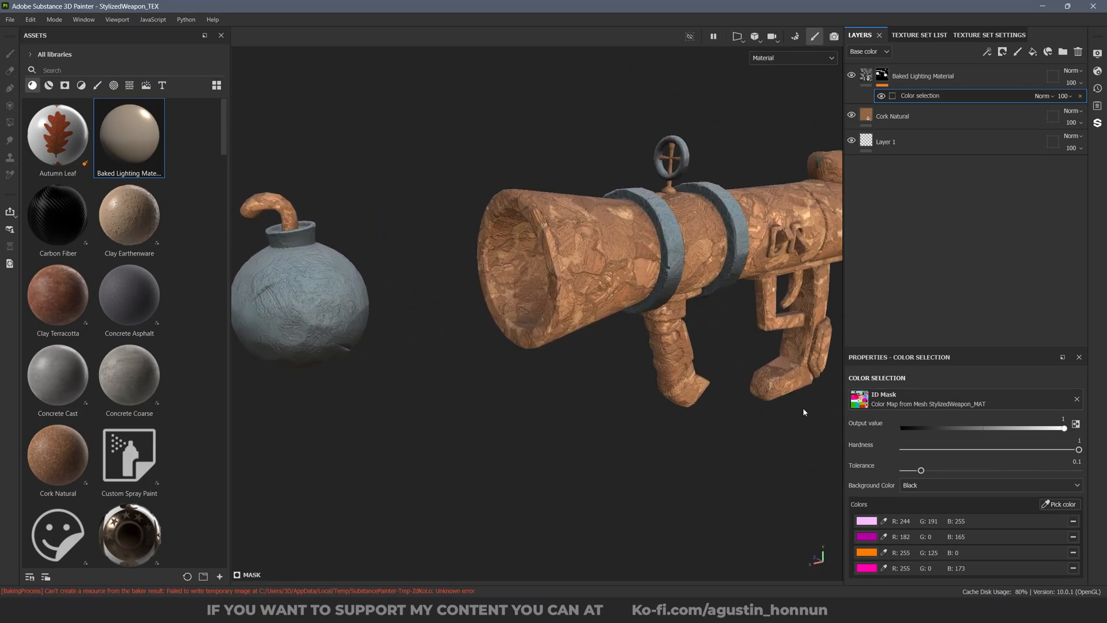
pyautogui.click(1043, 503)
pyautogui.click(717, 328)
pyautogui.keyDown('alt'); pyautogui.moveTo(717, 327); pyautogui.dragTo(502, 337); pyautogui.keyUp('alt')
pyautogui.keyDown('alt'); pyautogui.moveTo(808, 369); pyautogui.dragTo(619, 374, button='middle'); pyautogui.keyUp('alt')
pyautogui.click(1052, 505)
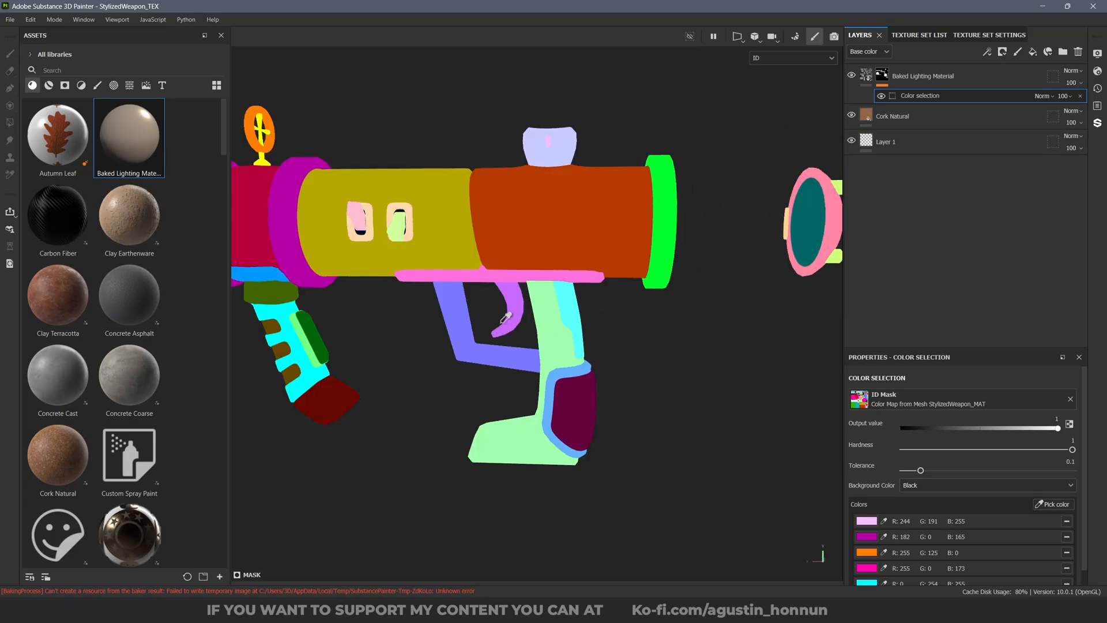
pyautogui.click(506, 318)
pyautogui.keyDown('alt'); pyautogui.moveTo(513, 351); pyautogui.dragTo(479, 346); pyautogui.keyUp('alt')
# Add the blue ID color of the border around the rear grip pad to the mask and check the masked launcher.
pyautogui.click(1038, 503)
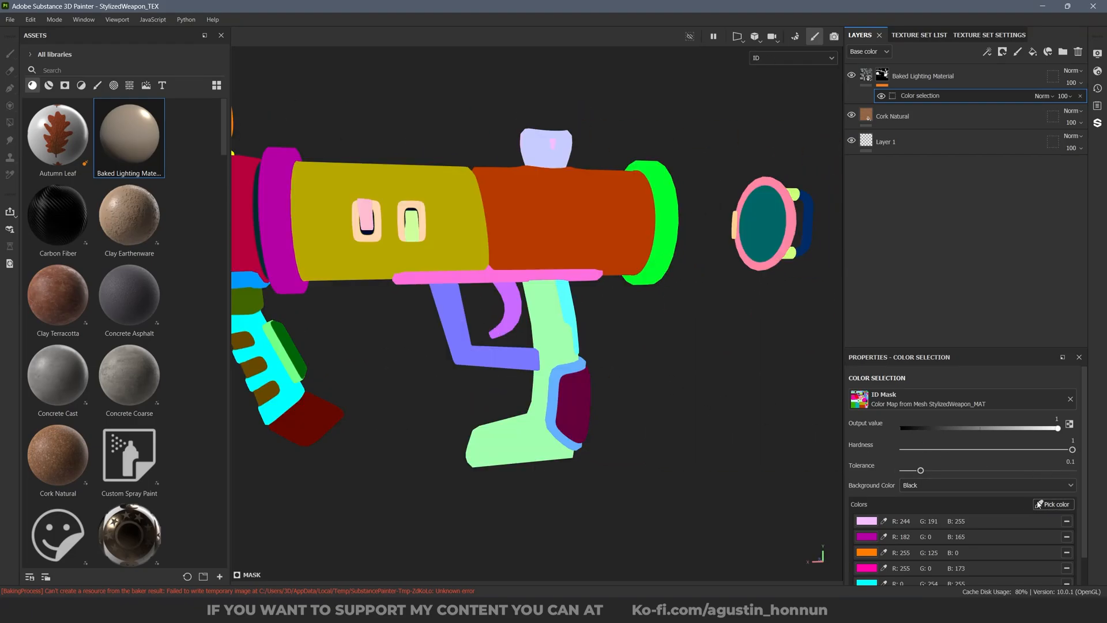
pyautogui.click(570, 368)
pyautogui.keyDown('alt'); pyautogui.moveTo(643, 380); pyautogui.dragTo(625, 363); pyautogui.keyUp('alt')
pyautogui.scroll(-5, 605, 357)
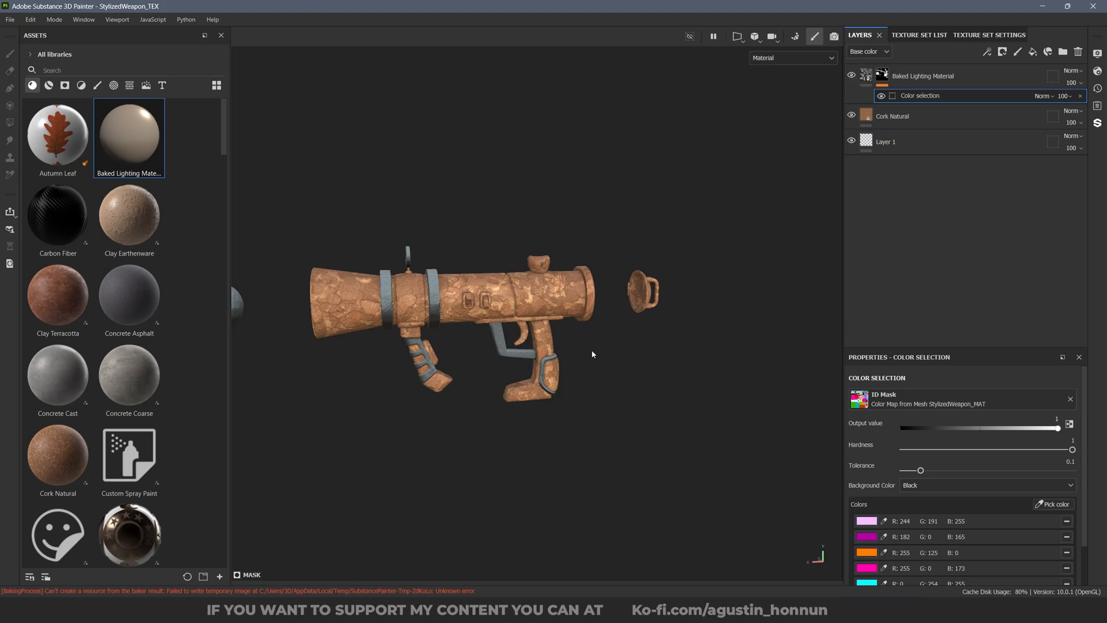
pyautogui.scroll(4, 577, 340)
# Delete the Baked Lighting Material and Cork Natural layers, leaving only Layer 1.
pyautogui.click(919, 75)
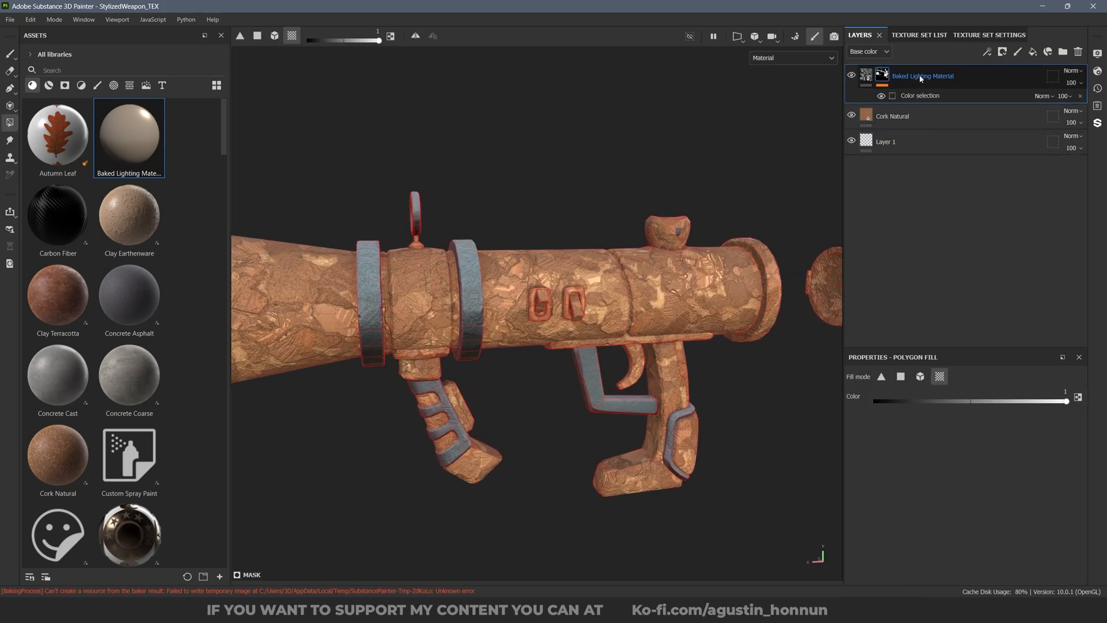
pyautogui.press('Delete')
pyautogui.press('Delete')
pyautogui.press('4')
pyautogui.scroll(-5, 598, 340)
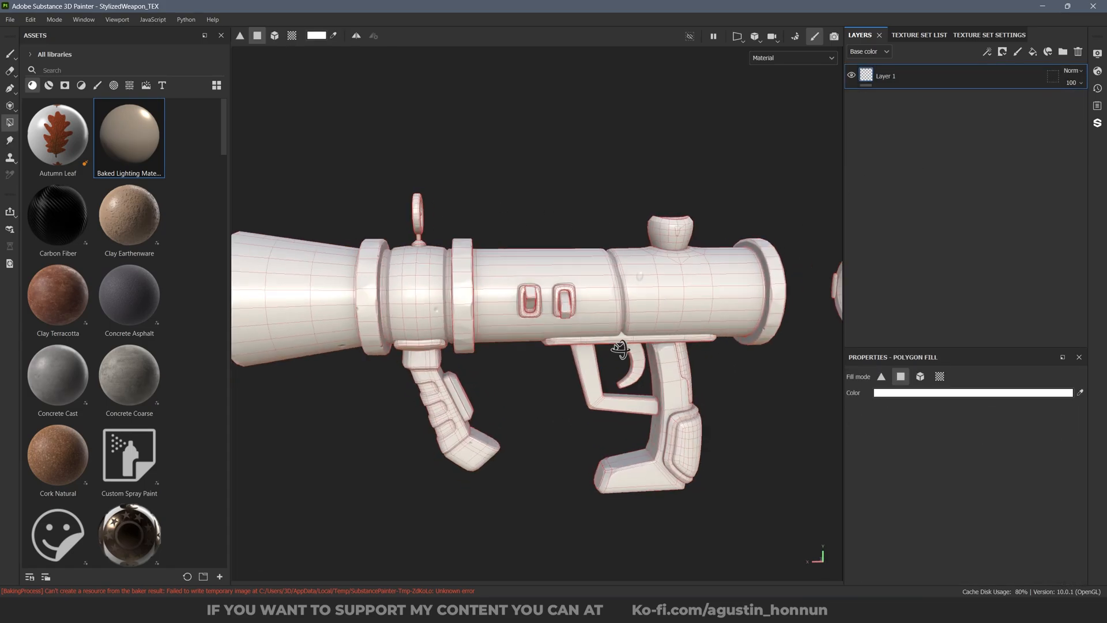
pyautogui.keyDown('alt'); pyautogui.moveTo(674, 331); pyautogui.dragTo(818, 249); pyautogui.keyUp('alt')
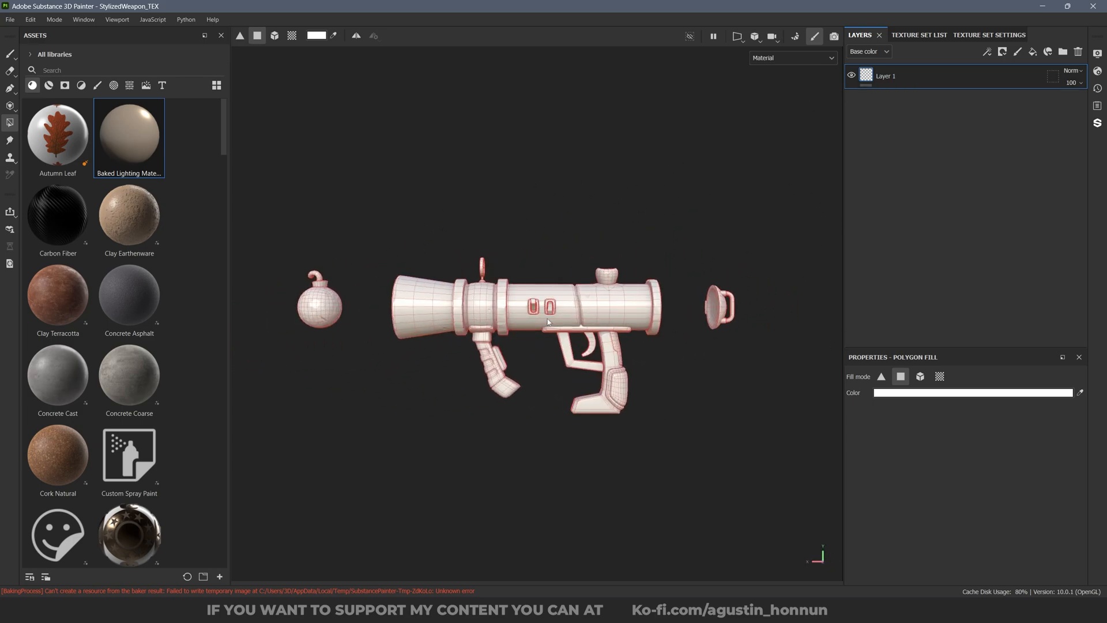
pyautogui.keyDown('alt'); pyautogui.moveTo(547, 322); pyautogui.dragTo(522, 320); pyautogui.keyUp('alt')
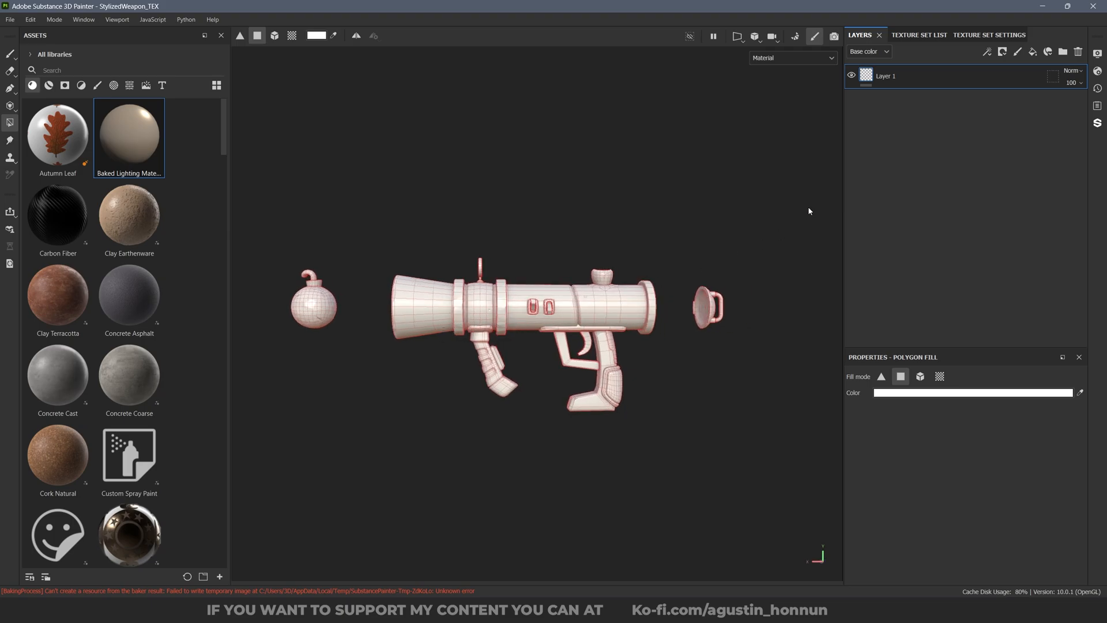
# Apply the AH_Stylized_Base_2024 smart material to the launcher and examine it from both sides.
pyautogui.click(1048, 52)
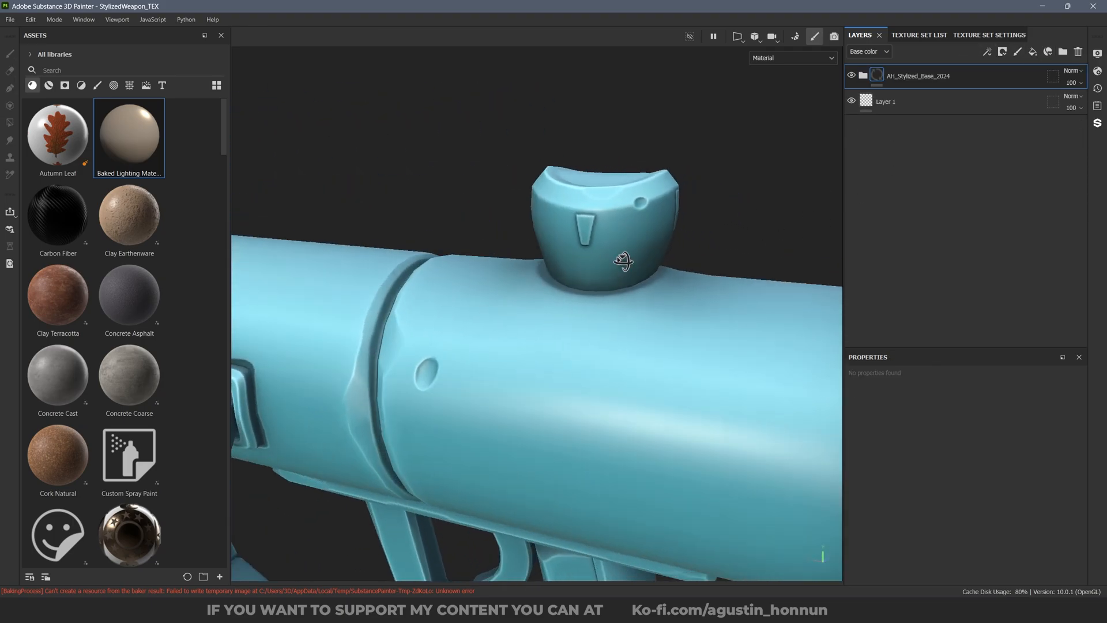
pyautogui.keyDown('alt'); pyautogui.moveTo(623, 259); pyautogui.dragTo(355, 285); pyautogui.keyUp('alt')
pyautogui.scroll(-4, 487, 297)
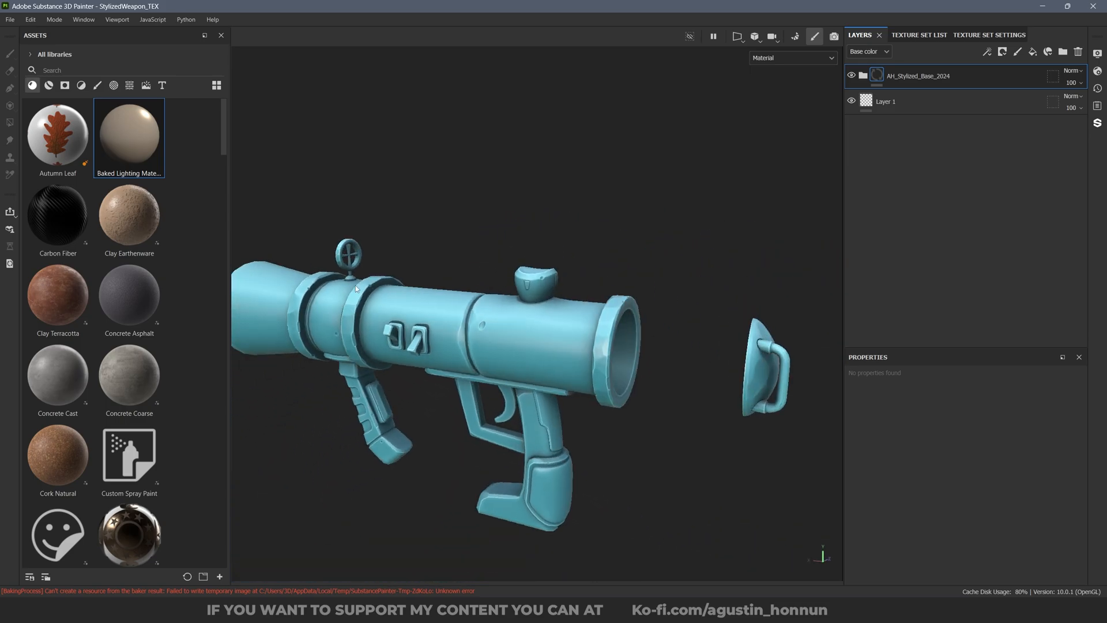
pyautogui.keyDown('alt'); pyautogui.moveTo(355, 286); pyautogui.dragTo(554, 292, button='middle'); pyautogui.keyUp('alt')
pyautogui.keyDown('alt'); pyautogui.moveTo(554, 291); pyautogui.dragTo(467, 302); pyautogui.keyUp('alt')
pyautogui.keyDown('alt'); pyautogui.moveTo(467, 302); pyautogui.dragTo(757, 303, button='middle'); pyautogui.keyUp('alt')
pyautogui.scroll(-4, 758, 303)
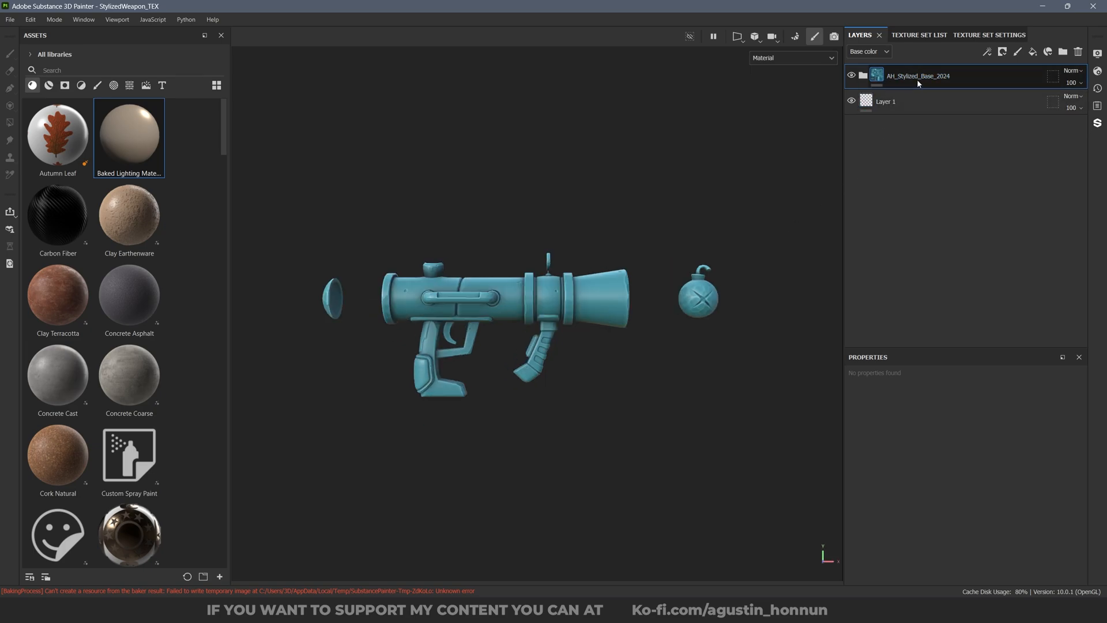
pyautogui.keyDown('alt'); pyautogui.moveTo(701, 286); pyautogui.dragTo(660, 291); pyautogui.keyUp('alt')
pyautogui.keyDown('alt'); pyautogui.moveTo(607, 233); pyautogui.dragTo(709, 257); pyautogui.keyUp('alt')
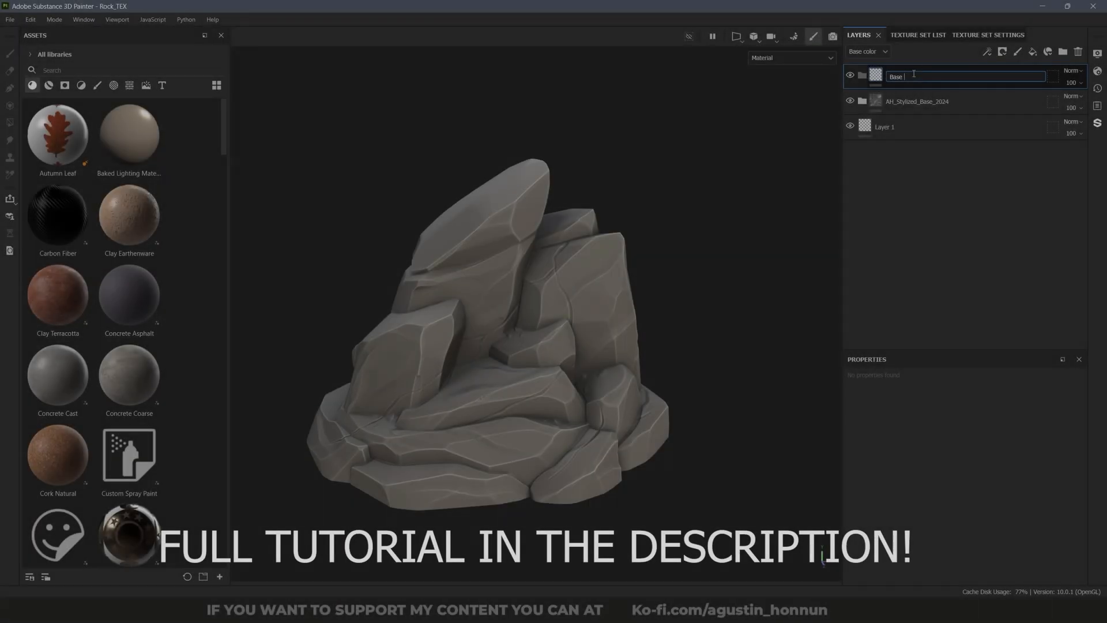
# Name the new folder in the rock project Base material and add a fill layer inside it.
pyautogui.write('material')
pyautogui.press('Return')
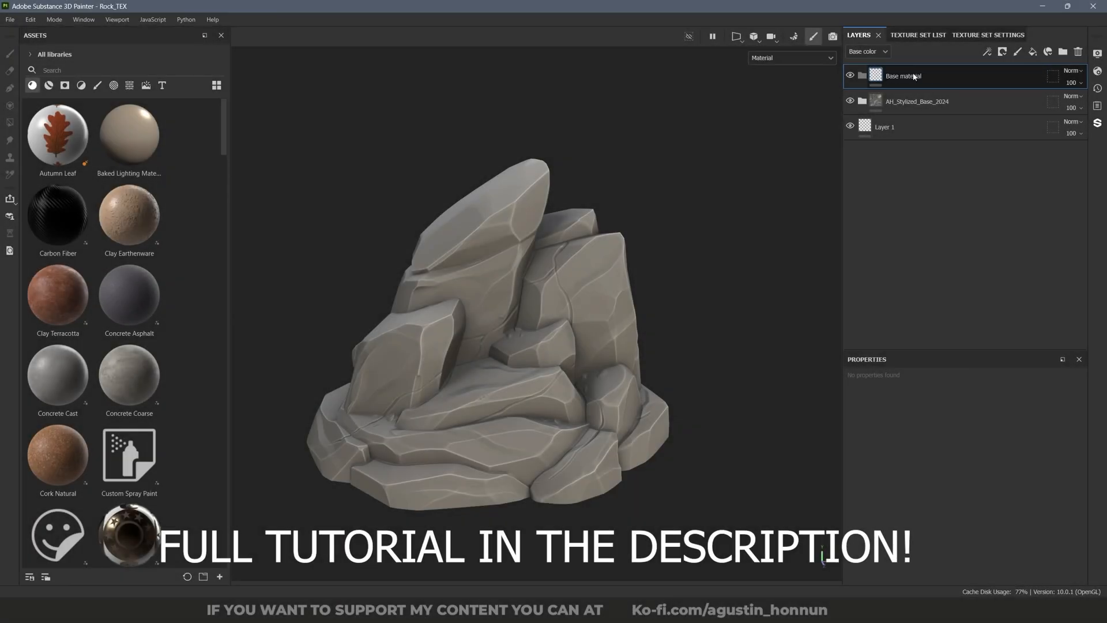
pyautogui.click(1029, 55)
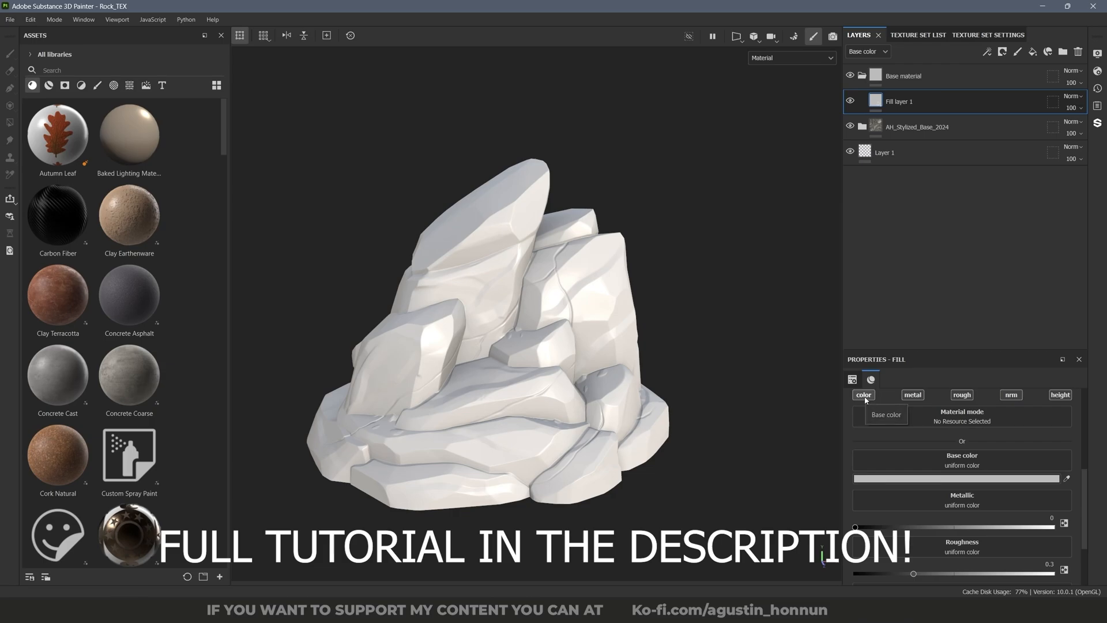
# Set the base color of Fill layer 1 to dark gray 3A3A3A.
pyautogui.click(951, 479)
pyautogui.moveTo(950, 480); pyautogui.dragTo(762, 510)
pyautogui.click(763, 509)
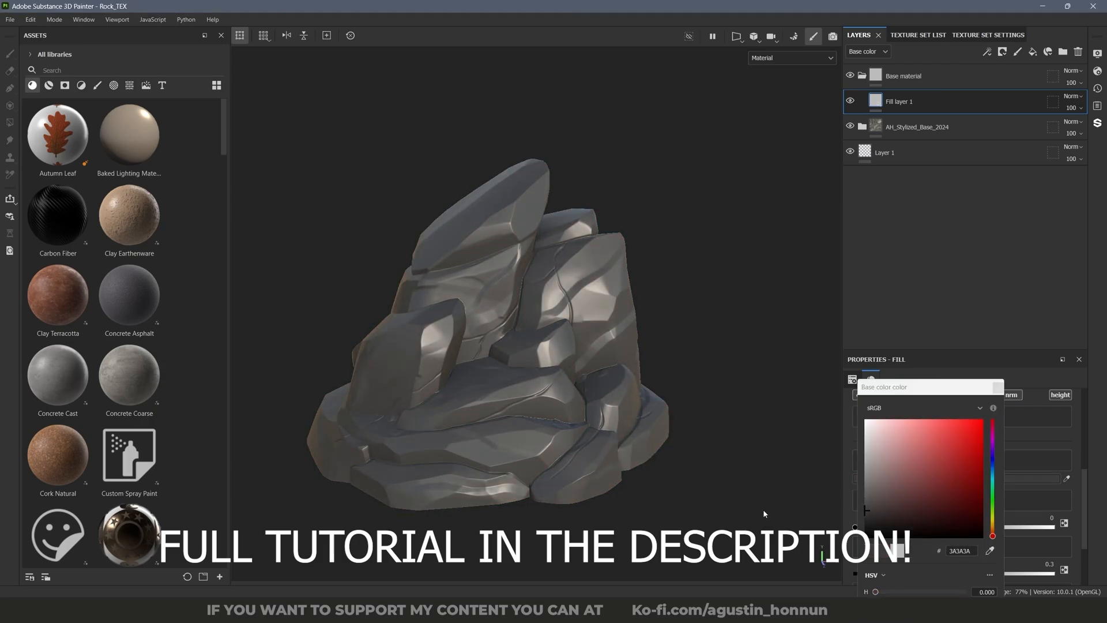
pyautogui.click(998, 387)
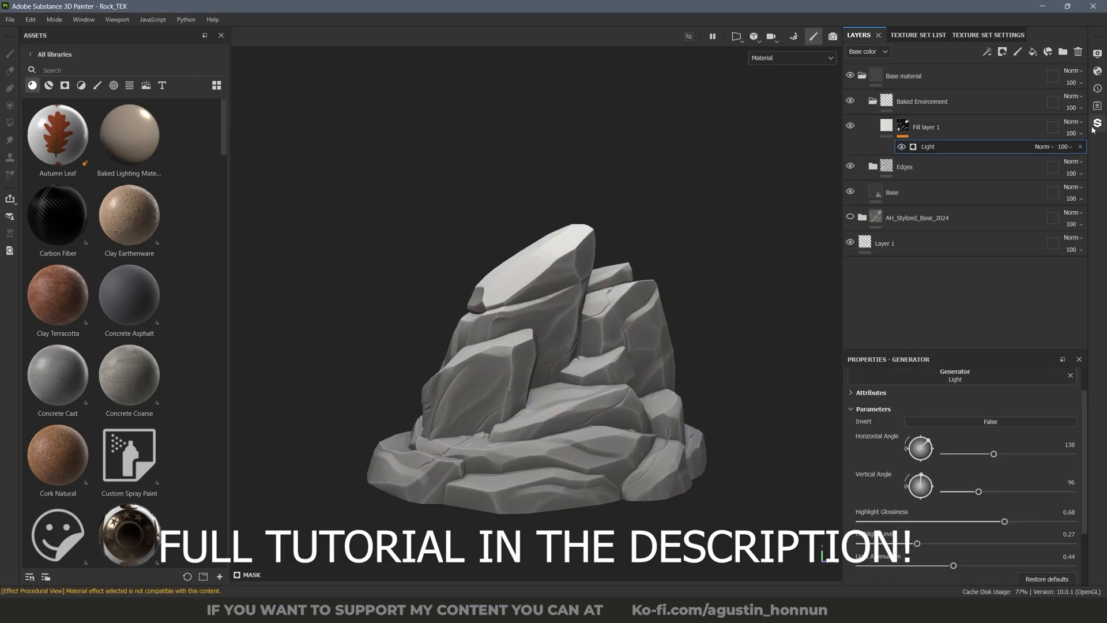
# Try the different blending modes one after another on the Baked Environment folder of the rock.
pyautogui.click(1078, 122)
pyautogui.click(1077, 122)
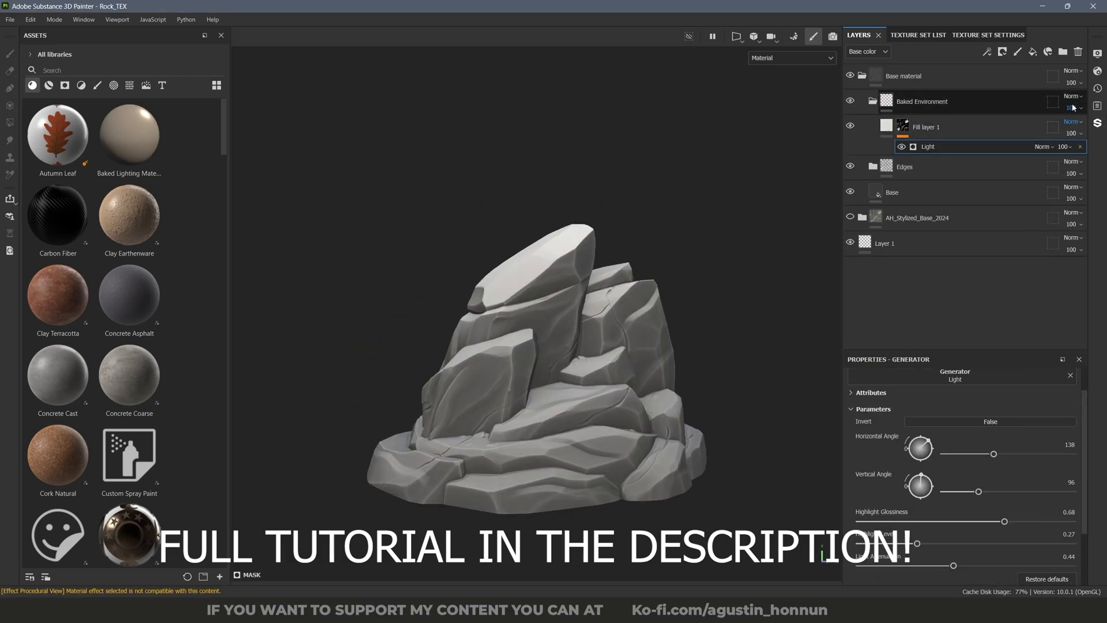
pyautogui.click(1076, 98)
pyautogui.click(1064, 108)
pyautogui.press('Down')
pyautogui.press('Down')
pyautogui.press('Down')
pyautogui.press('Down')
pyautogui.press('Down')
pyautogui.press('Down')
pyautogui.press('Down')
pyautogui.press('Down')
pyautogui.press('Down')
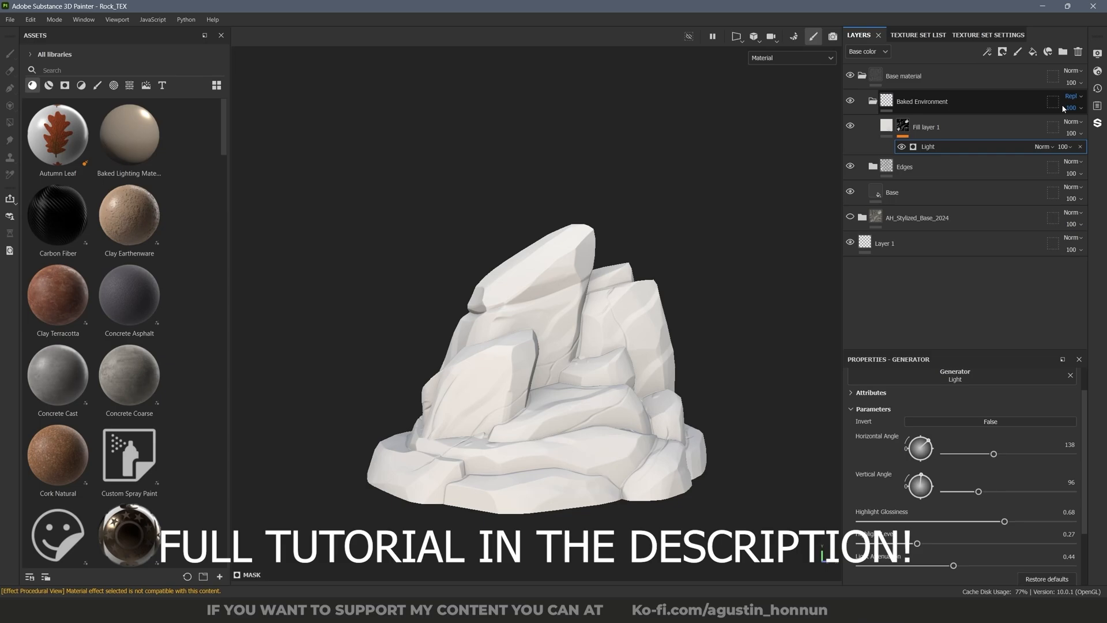
pyautogui.press('Down')
pyautogui.press('Down')
pyautogui.press('Down')
pyautogui.press('Down')
pyautogui.press('Down')
pyautogui.press('Down')
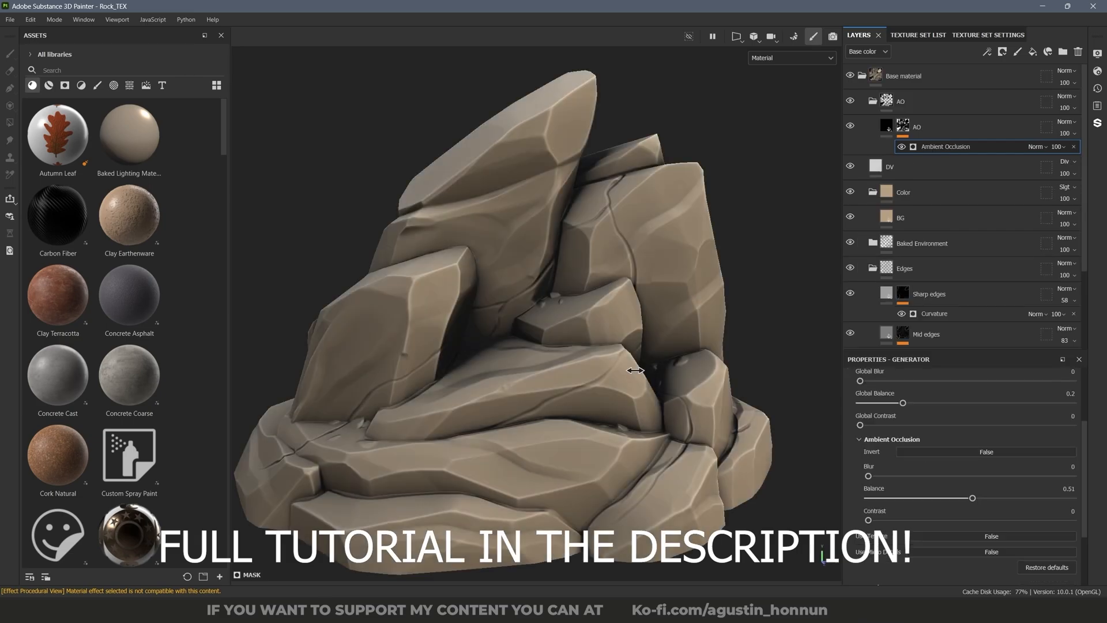
# View the whole rock and look through the blending modes available for the AO fill layer.
pyautogui.keyDown('alt'); pyautogui.moveTo(605, 343); pyautogui.dragTo(586, 376, button='middle'); pyautogui.keyUp('alt')
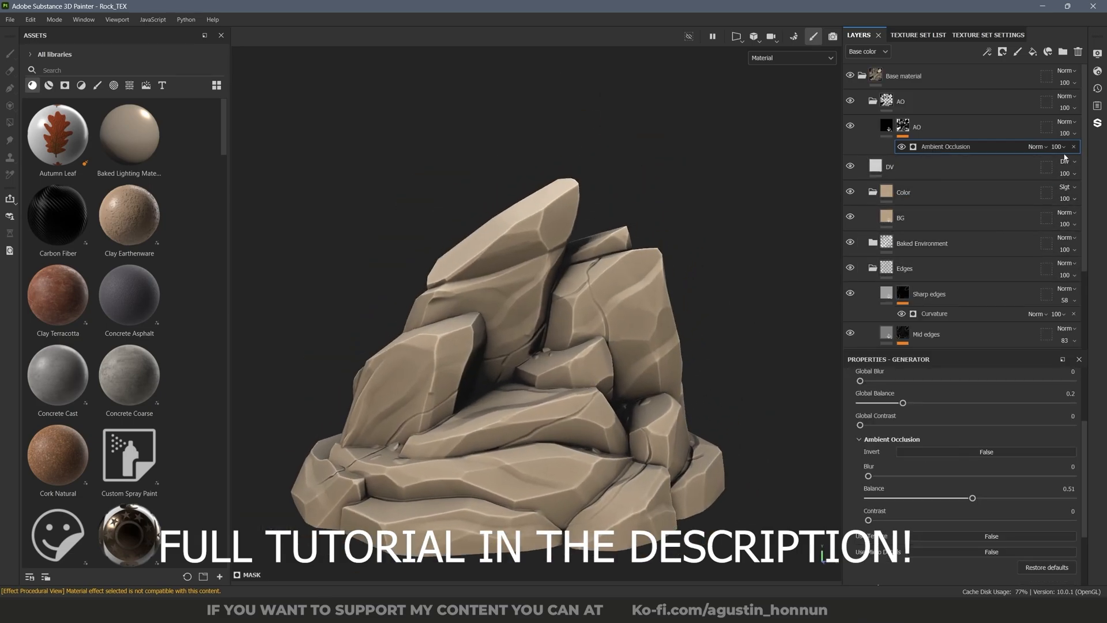
pyautogui.click(1066, 122)
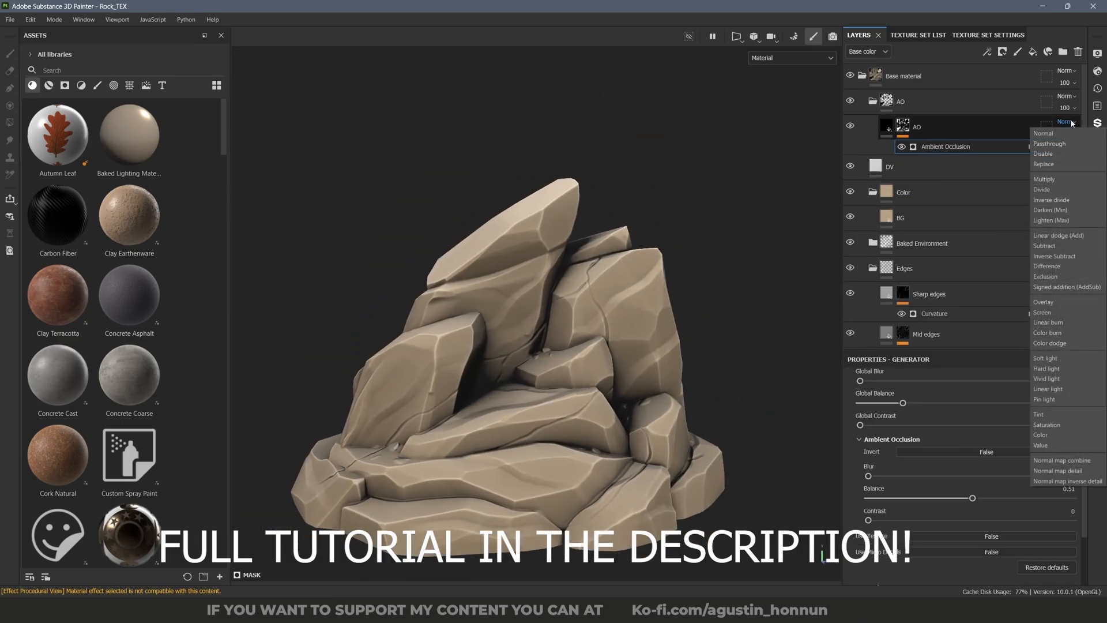
pyautogui.click(1072, 123)
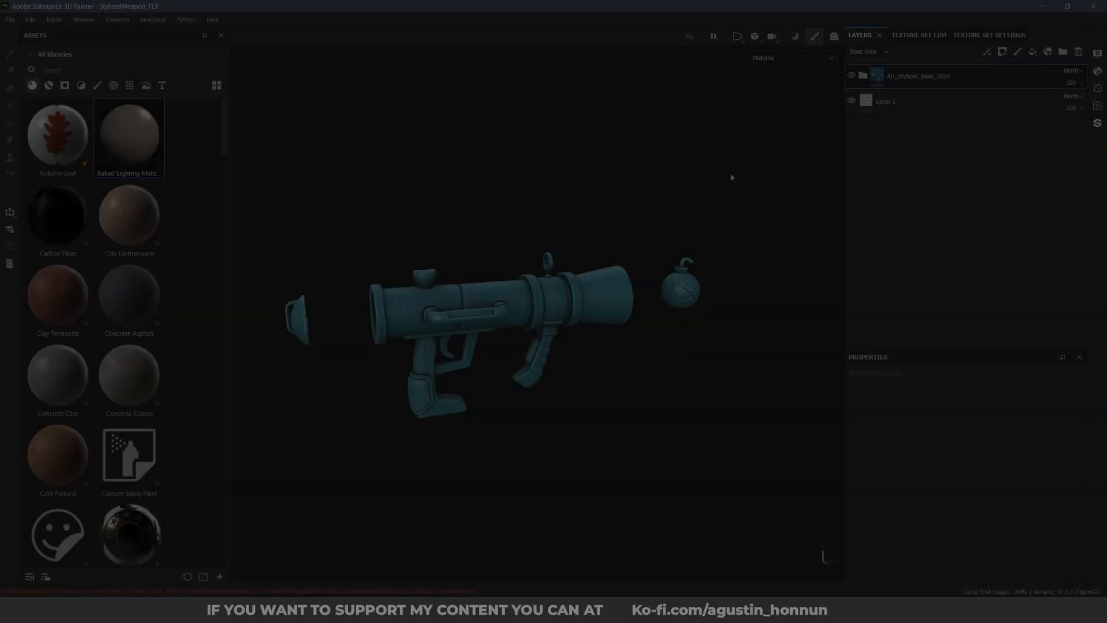
# Replace the AH_Stylized_Base_2024 group on the launcher with a plain fill layer and examine the rear cap and handle up close.
pyautogui.click(1078, 51)
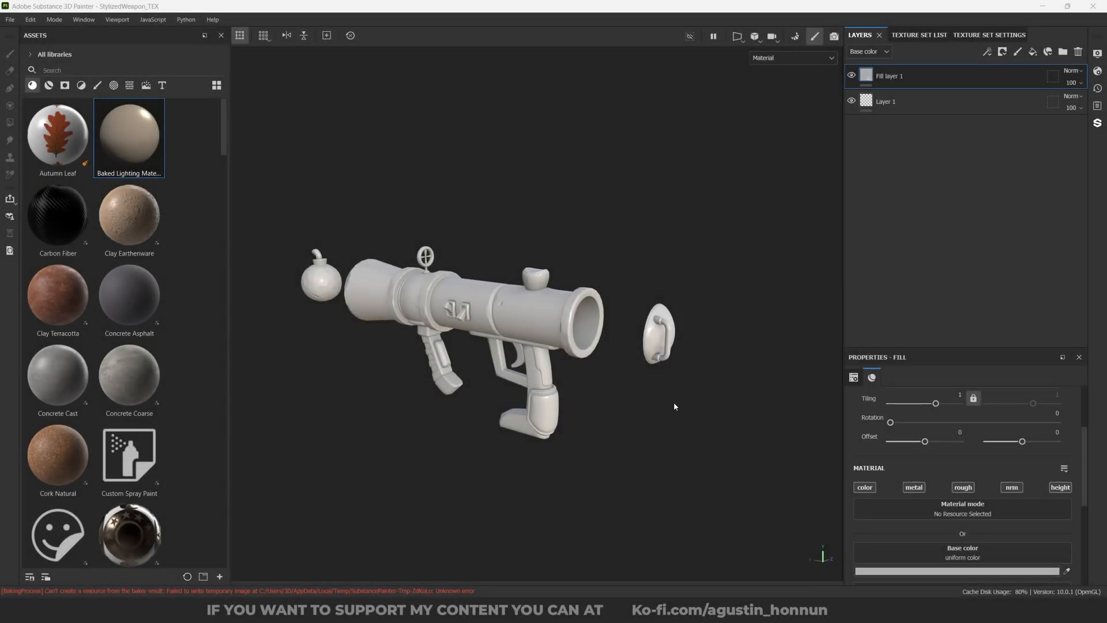
pyautogui.scroll(5, 697, 270)
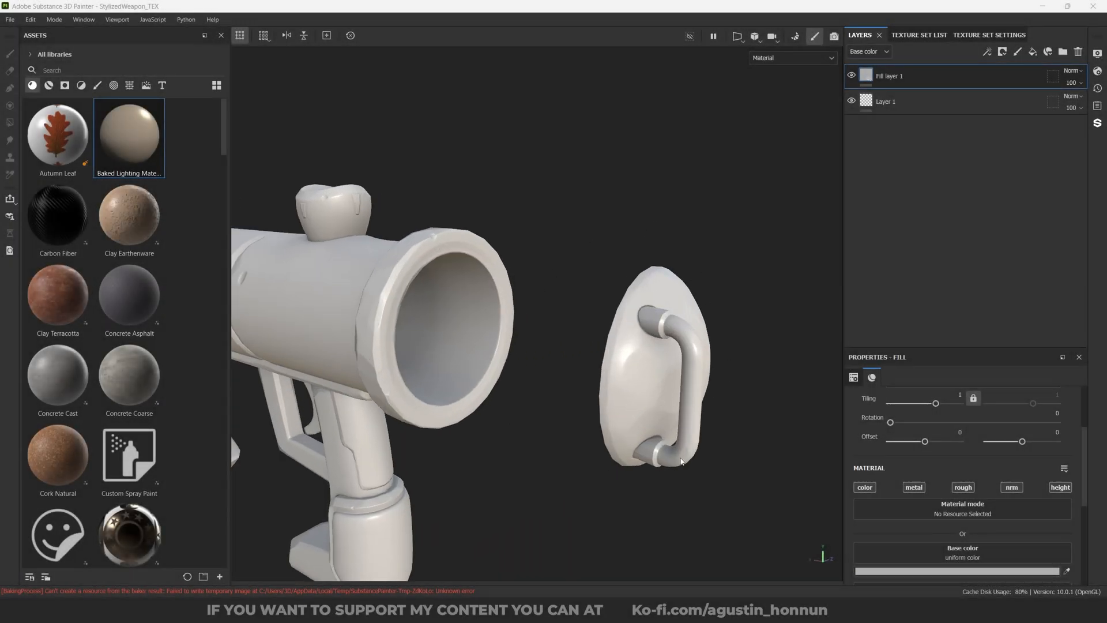
pyautogui.keyDown('alt'); pyautogui.moveTo(681, 461); pyautogui.dragTo(526, 306); pyautogui.keyUp('alt')
pyautogui.keyDown('alt'); pyautogui.moveTo(676, 234); pyautogui.dragTo(639, 190); pyautogui.keyUp('alt')
pyautogui.keyDown('alt'); pyautogui.moveTo(478, 253); pyautogui.dragTo(418, 329); pyautogui.keyUp('alt')
pyautogui.scroll(5, 645, 244)
pyautogui.keyDown('alt'); pyautogui.moveTo(307, 203); pyautogui.dragTo(592, 296); pyautogui.keyUp('alt')
pyautogui.scroll(-8, 684, 225)
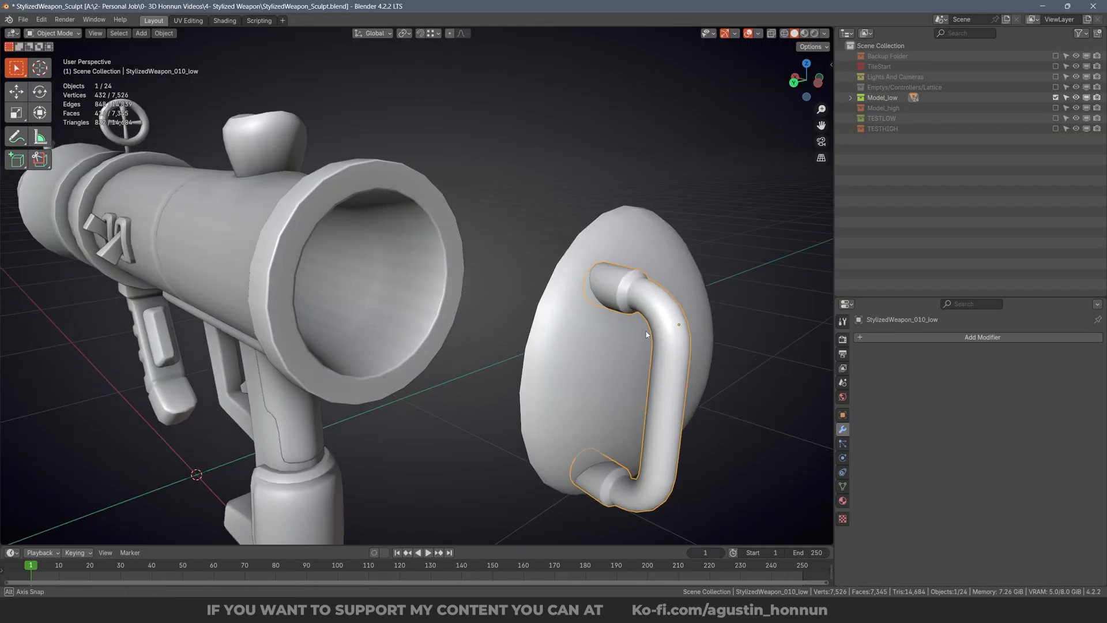
# Try sliding the rear cap with its handle and hinge along the X axis onto the launcher's rear ring.
pyautogui.moveTo(646, 331)
pyautogui.mouseDown(button='middle')
pyautogui.moveTo(577, 323)
pyautogui.moveTo(346, 337)
pyautogui.mouseUp(button='middle')
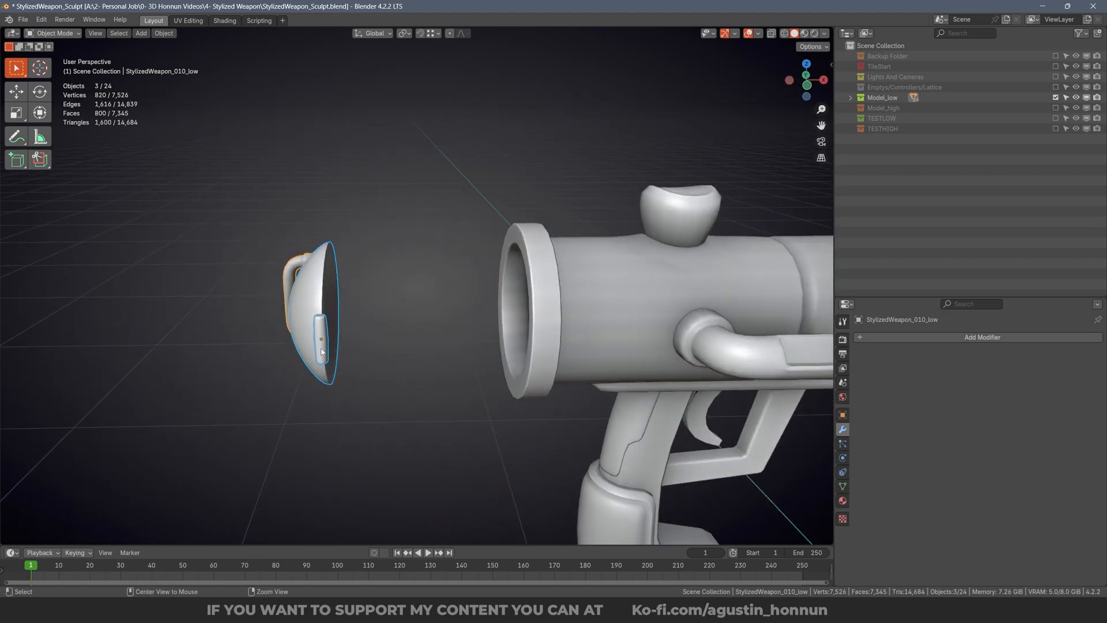
pyautogui.scroll(2, 340, 340)
pyautogui.press('g')
pyautogui.press('y')
pyautogui.press('x')
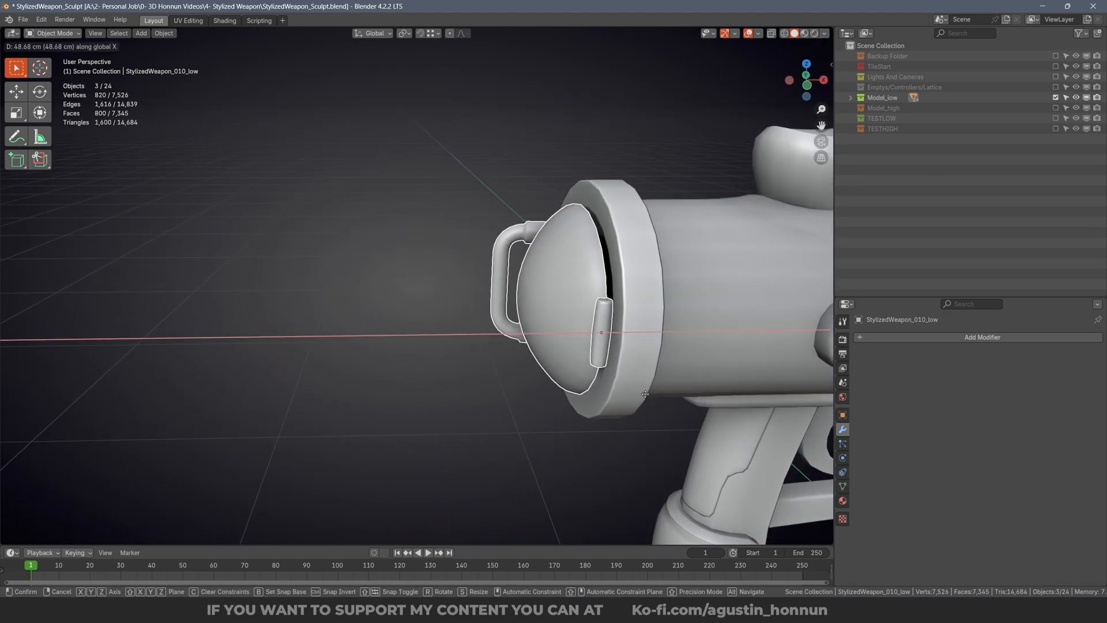
pyautogui.click(733, 405)
# Try swinging the rear cap open around the Z axis and inspect the open barrel and the cap's inside.
pyautogui.scroll(3, 565, 284)
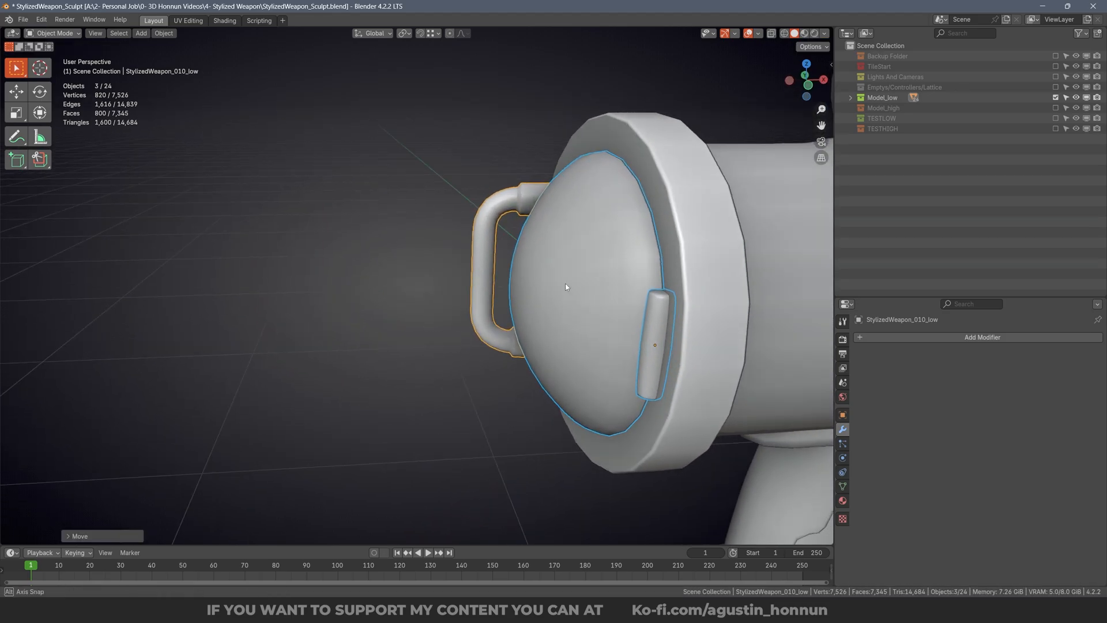
pyautogui.moveTo(566, 284); pyautogui.dragTo(763, 282, button='middle')
pyautogui.scroll(-15, 763, 282)
pyautogui.scroll(8, 762, 283)
pyautogui.hotkey('shift', 'b')
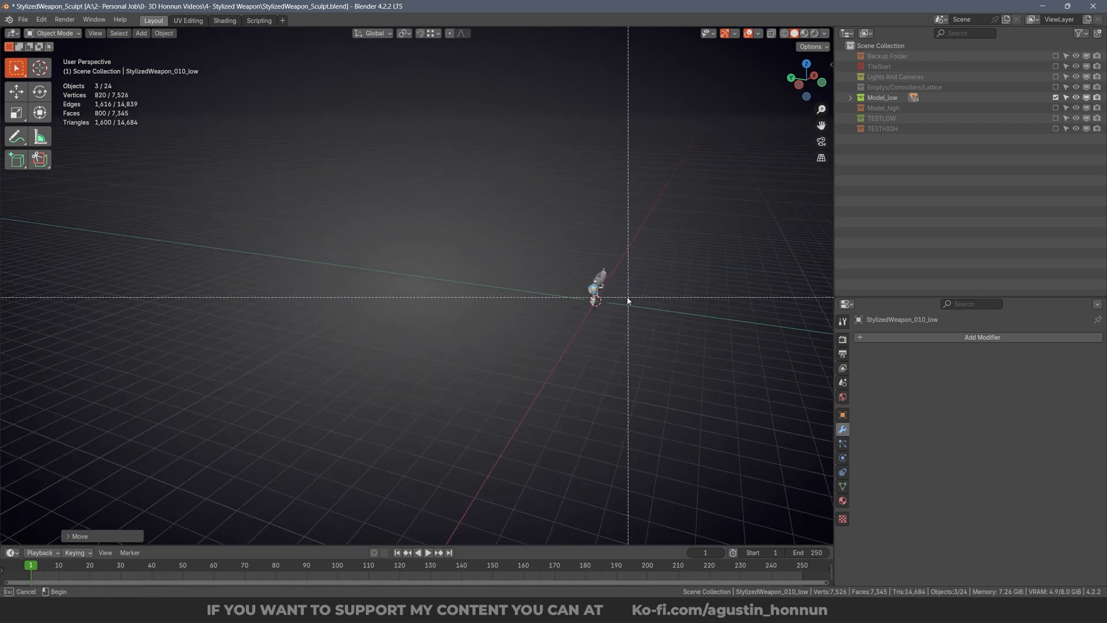
pyautogui.moveTo(628, 299); pyautogui.dragTo(566, 269)
pyautogui.hotkey('shift', '`')
pyautogui.press('w')
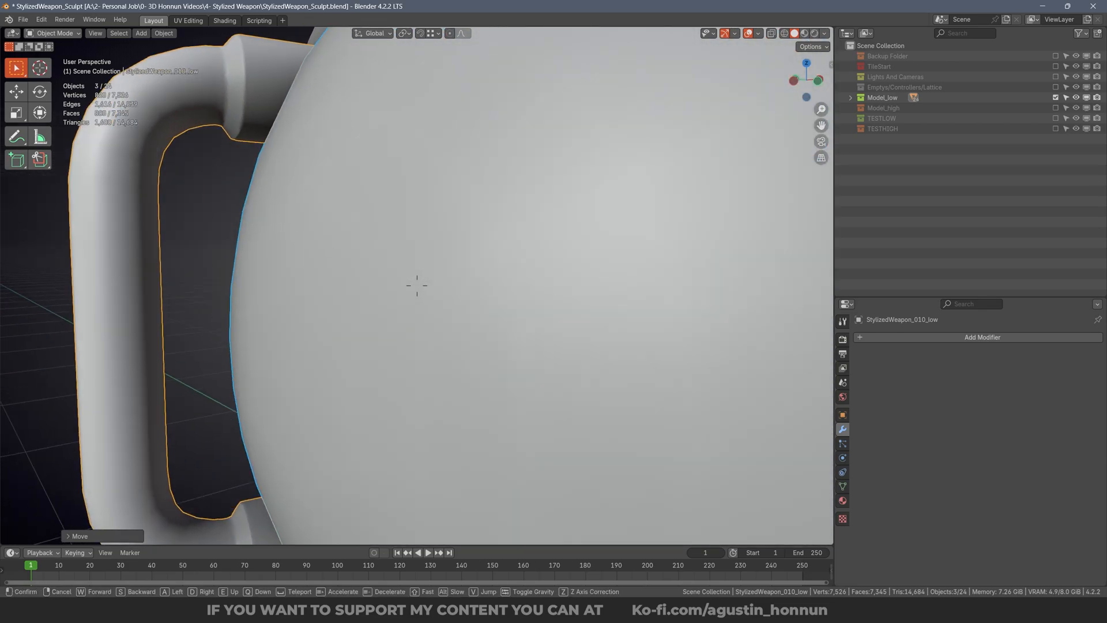
pyautogui.press('s')
pyautogui.press('Return')
pyautogui.press('r')
pyautogui.press('z')
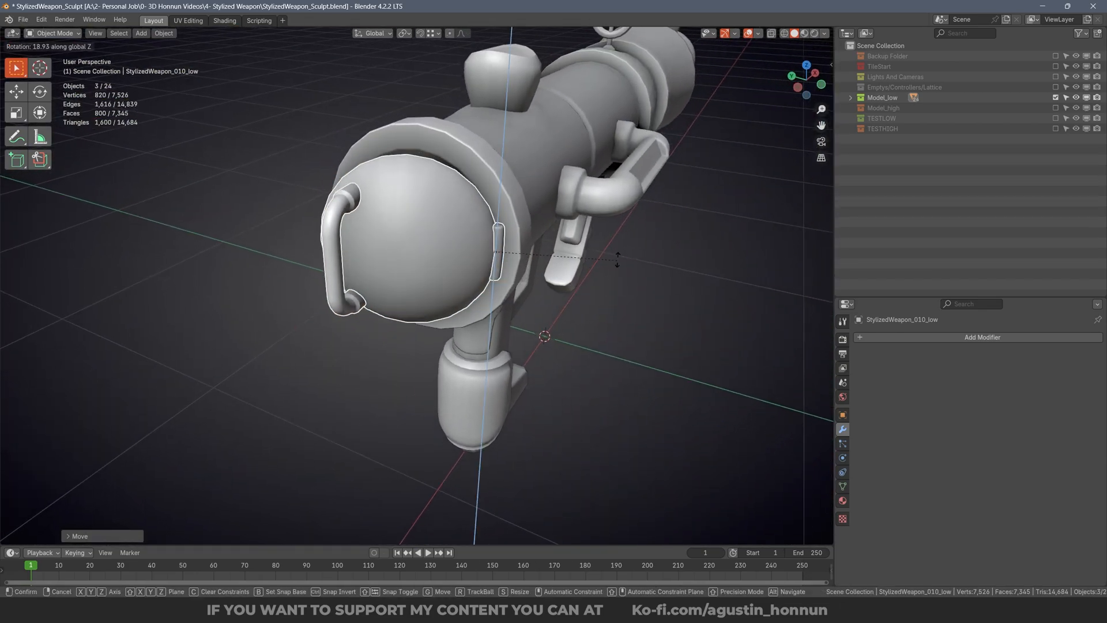
pyautogui.click(478, 169)
pyautogui.hotkey('alt', 'a')
pyautogui.moveTo(329, 188); pyautogui.dragTo(507, 222, button='middle')
pyautogui.scroll(-3, 496, 234)
pyautogui.scroll(5, 612, 220)
pyautogui.moveTo(610, 220); pyautogui.dragTo(732, 202, button='middle')
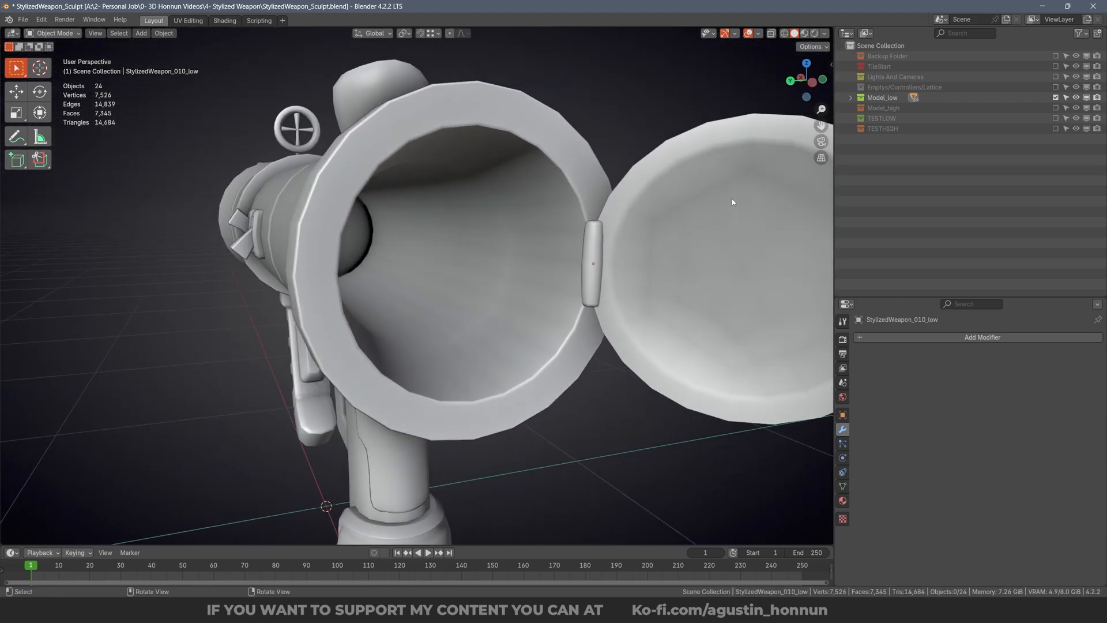
pyautogui.scroll(-5, 430, 220)
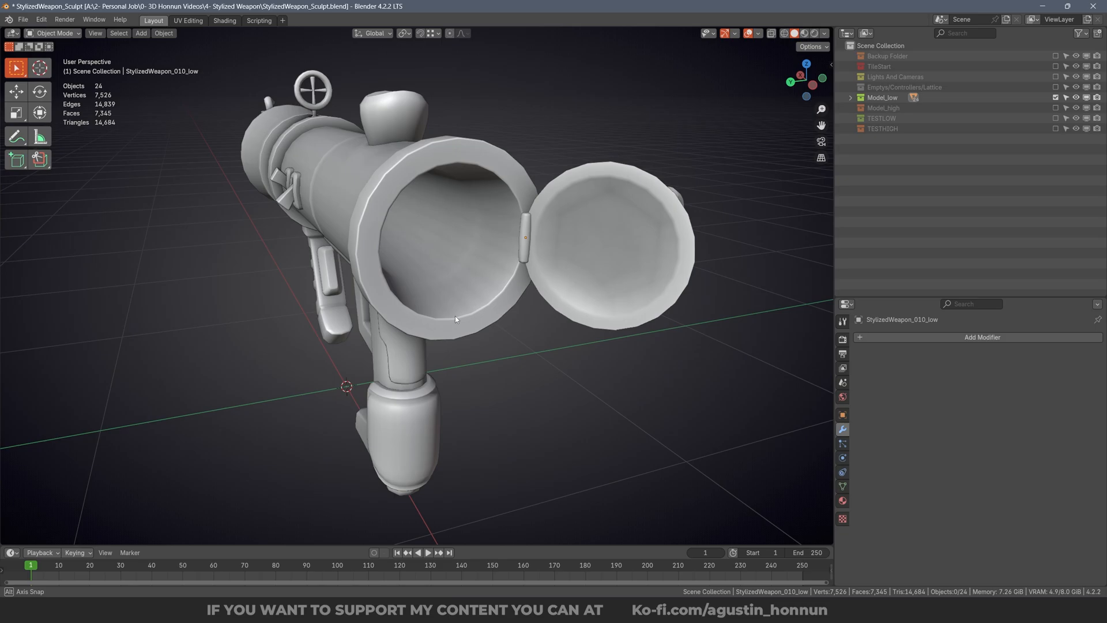
# Move the rear cap assembly about 50 cm along X against the rear ring and swing it open about 105 degrees around Z.
pyautogui.moveTo(455, 316); pyautogui.dragTo(668, 293, button='middle')
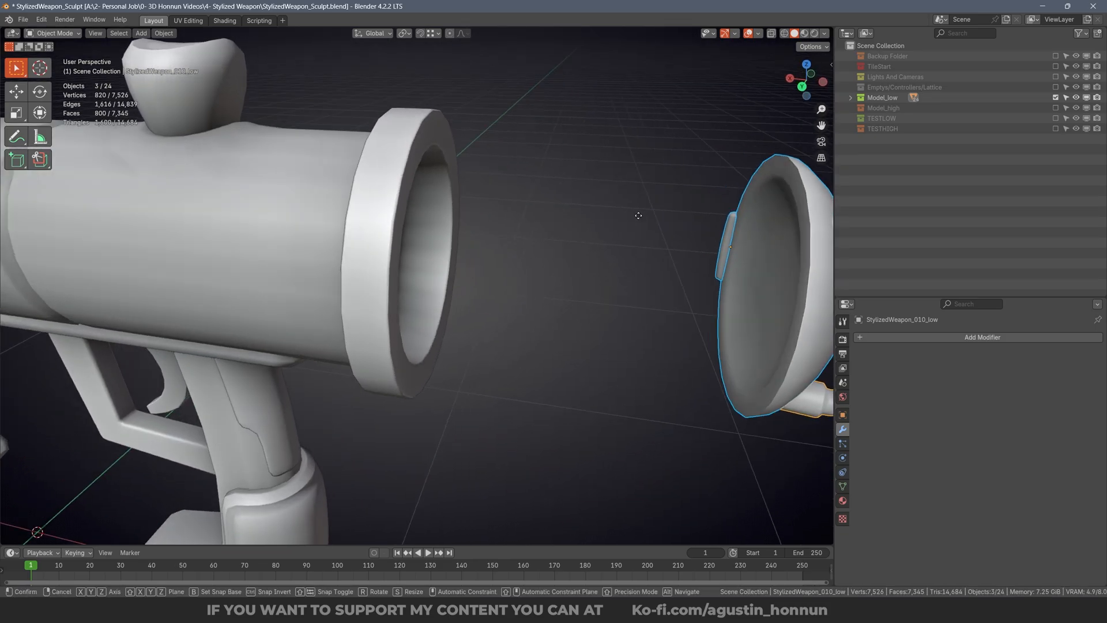
pyautogui.press('g')
pyautogui.press('x')
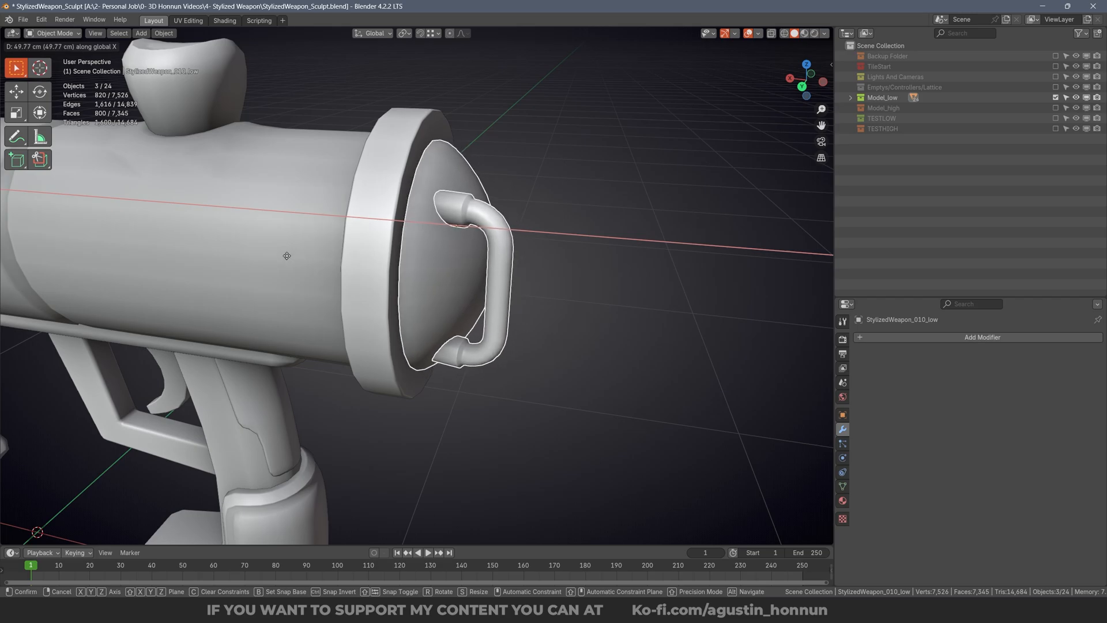
pyautogui.click(267, 260)
pyautogui.press('r')
pyautogui.press('z')
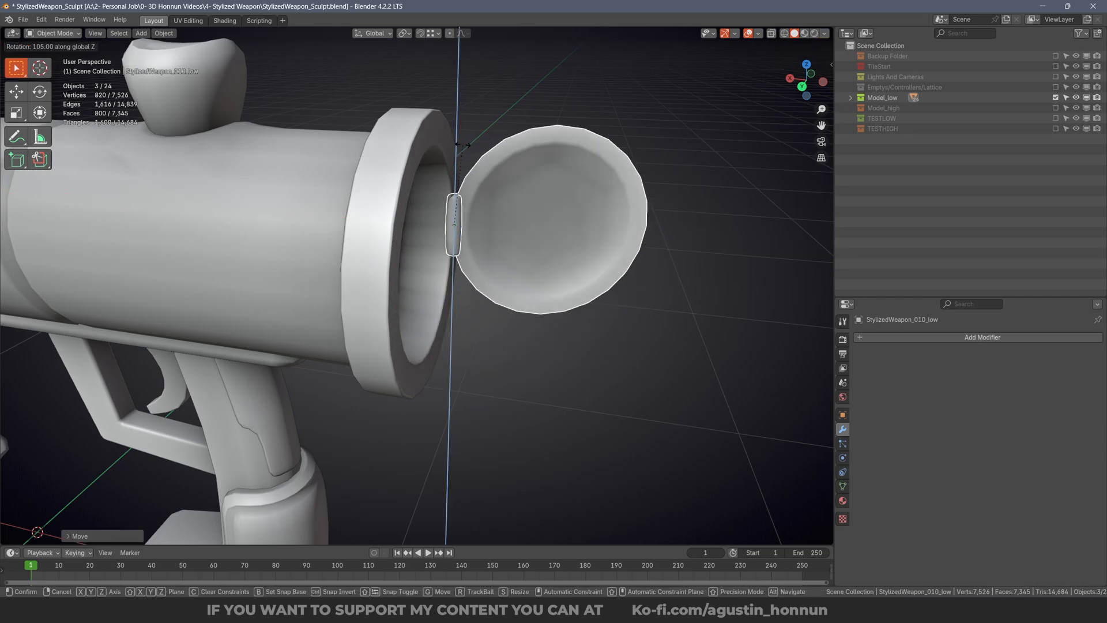
pyautogui.click(465, 145)
pyautogui.click(469, 138)
# Switch to Substance 3D Painter to view the detached cap, and return to the StylizedWeapon_Sculpt scene in Blender.
pyautogui.moveTo(579, 609)
pyautogui.click(579, 556)
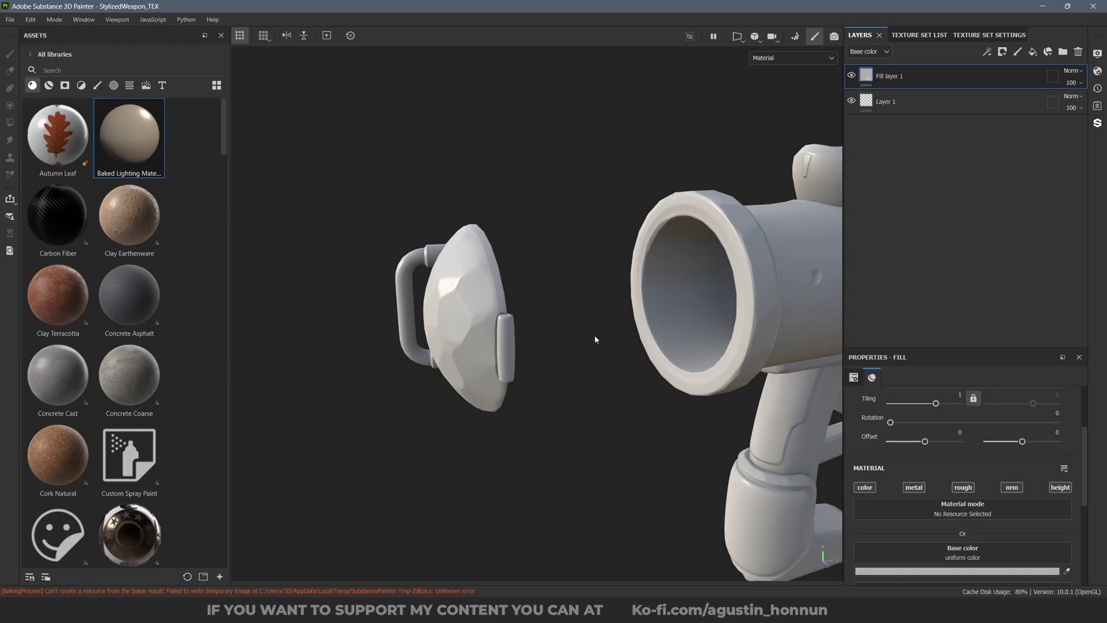
pyautogui.keyDown('alt'); pyautogui.moveTo(593, 335); pyautogui.dragTo(421, 222); pyautogui.keyUp('alt')
pyautogui.moveTo(410, 286)
pyautogui.keyDown('alt'); pyautogui.mouseDown()
pyautogui.moveTo(511, 291)
pyautogui.moveTo(484, 293)
pyautogui.mouseUp(); pyautogui.keyUp('alt')
pyautogui.click(635, 609)
pyautogui.click(654, 523)
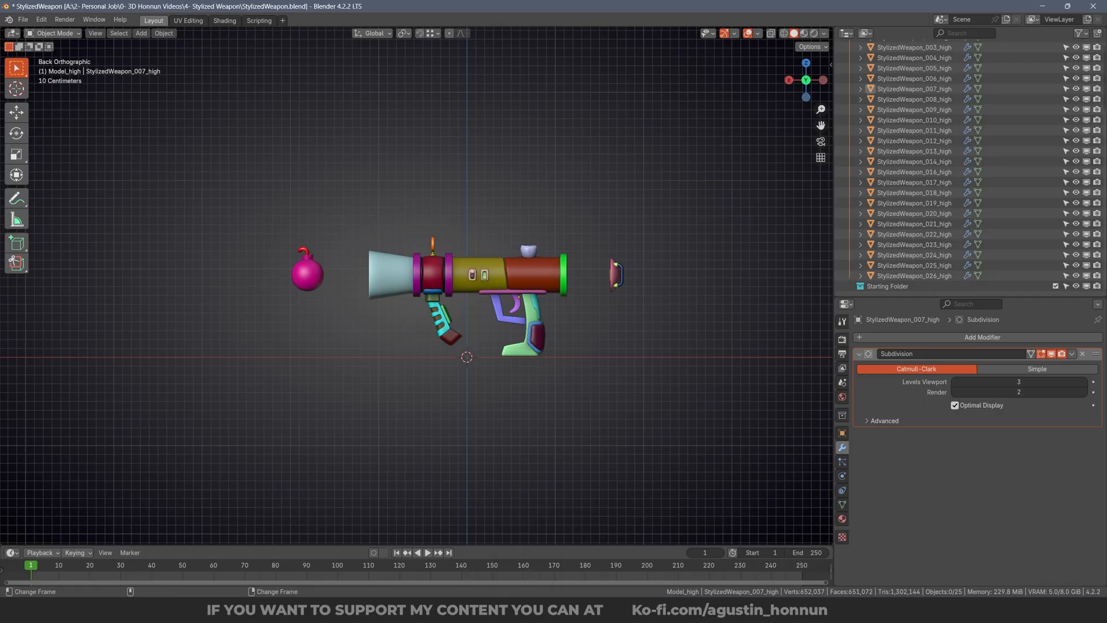
pyautogui.click(635, 609)
pyautogui.click(594, 545)
# Rotate the bomb and its fuse about 80 degrees in the back view so the fuse points away from the muzzle.
pyautogui.moveTo(605, 322); pyautogui.dragTo(410, 207, button='middle')
pyautogui.hotkey('alt', 'a')
pyautogui.scroll(-4, 447, 239)
pyautogui.moveTo(455, 259); pyautogui.dragTo(402, 246, button='middle')
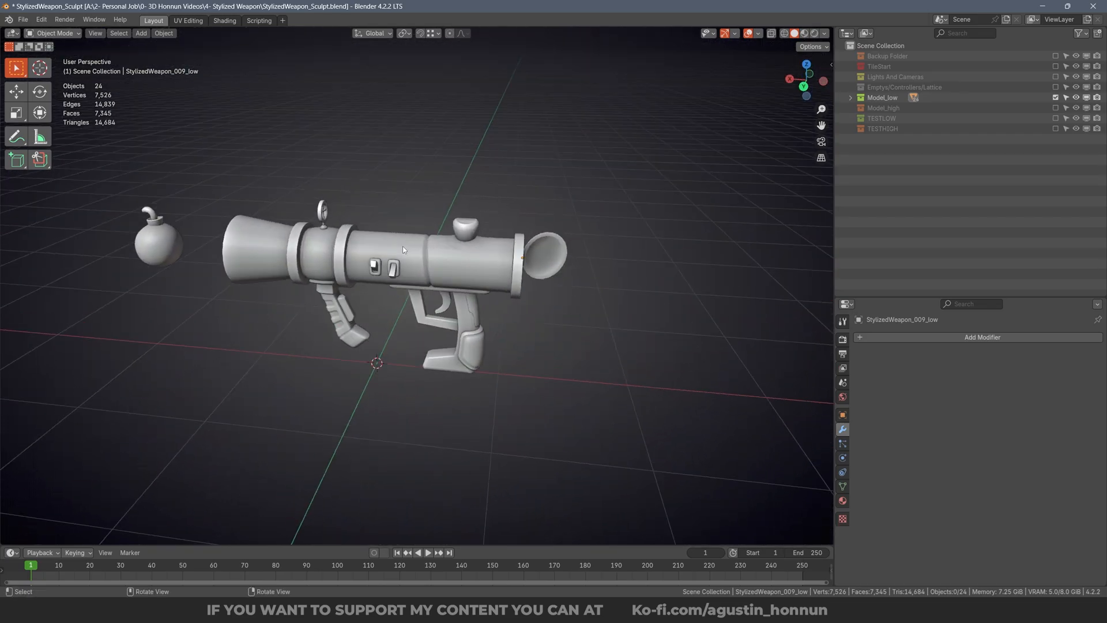
pyautogui.moveTo(148, 229); pyautogui.dragTo(149, 230)
pyautogui.press('ctrl+KP_1')
pyautogui.scroll(2, 327, 277)
pyautogui.press('r')
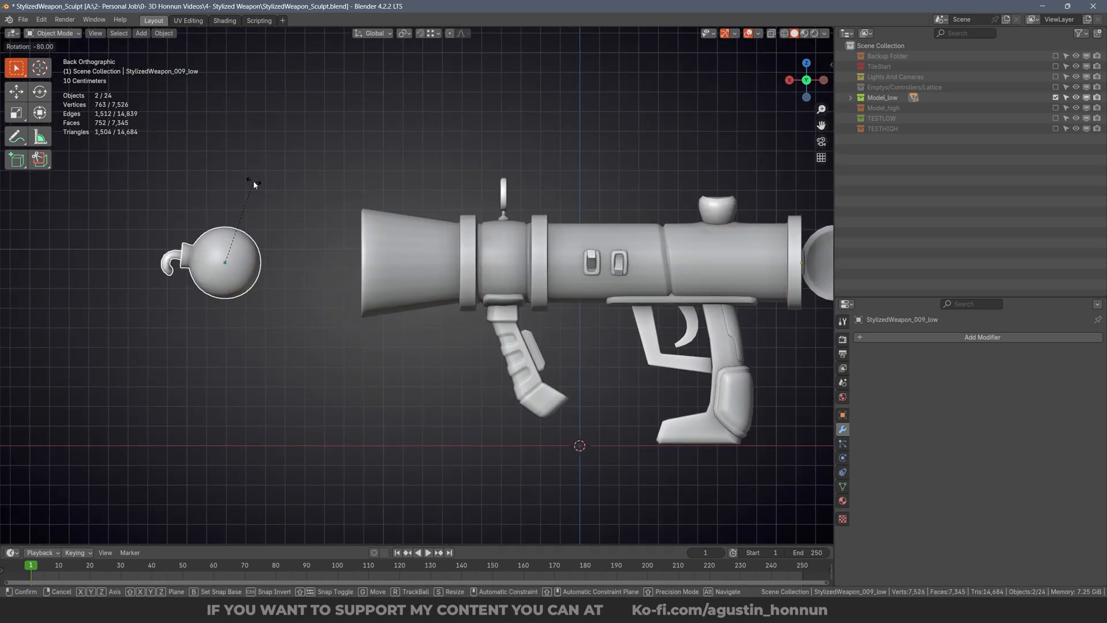
pyautogui.click(254, 184)
# Move the bomb along the X axis into the launcher's muzzle, leaving the fuse sticking out.
pyautogui.press('g')
pyautogui.press('x')
pyautogui.click(426, 200)
pyautogui.moveTo(427, 200); pyautogui.dragTo(427, 239, button='middle')
pyautogui.click(603, 283)
pyautogui.click(411, 248)
# Select all the low-poly parts and export them as the FBX file StylizedWeapon_LOWFINISHED.
pyautogui.press('a')
pyautogui.press('KP_Decimal')
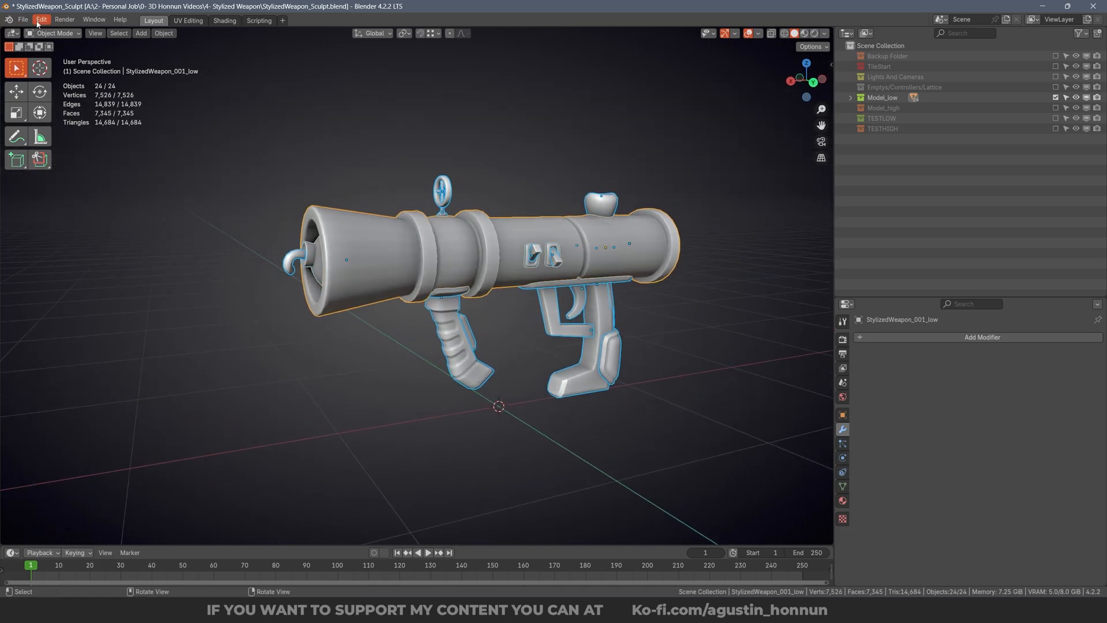
pyautogui.click(23, 19)
pyautogui.moveTo(58, 178)
pyautogui.click(148, 269)
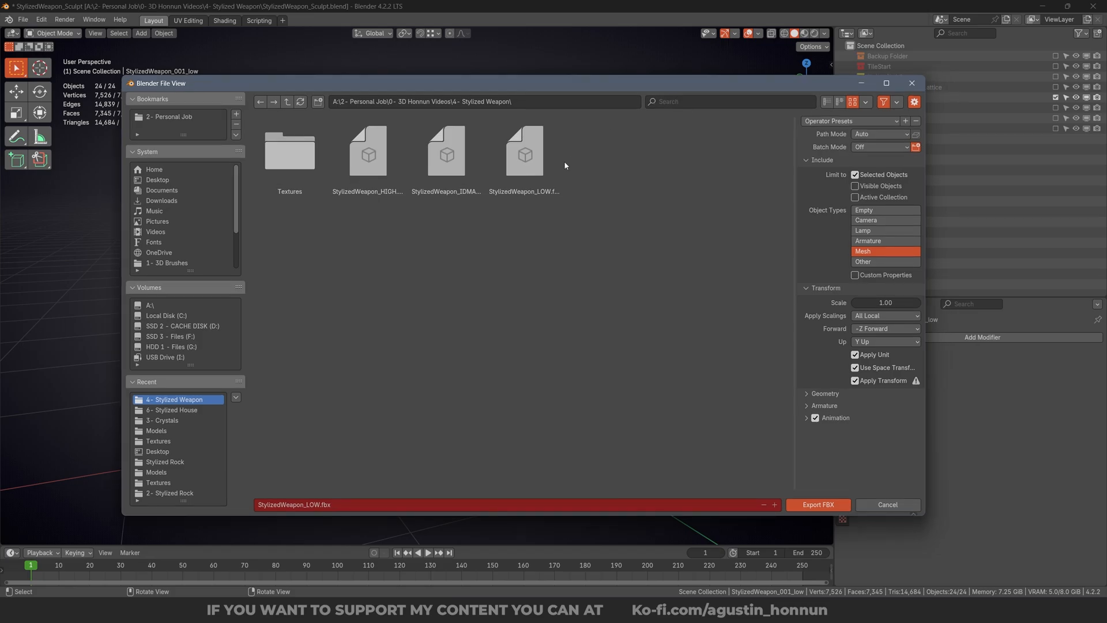
pyautogui.click(319, 505)
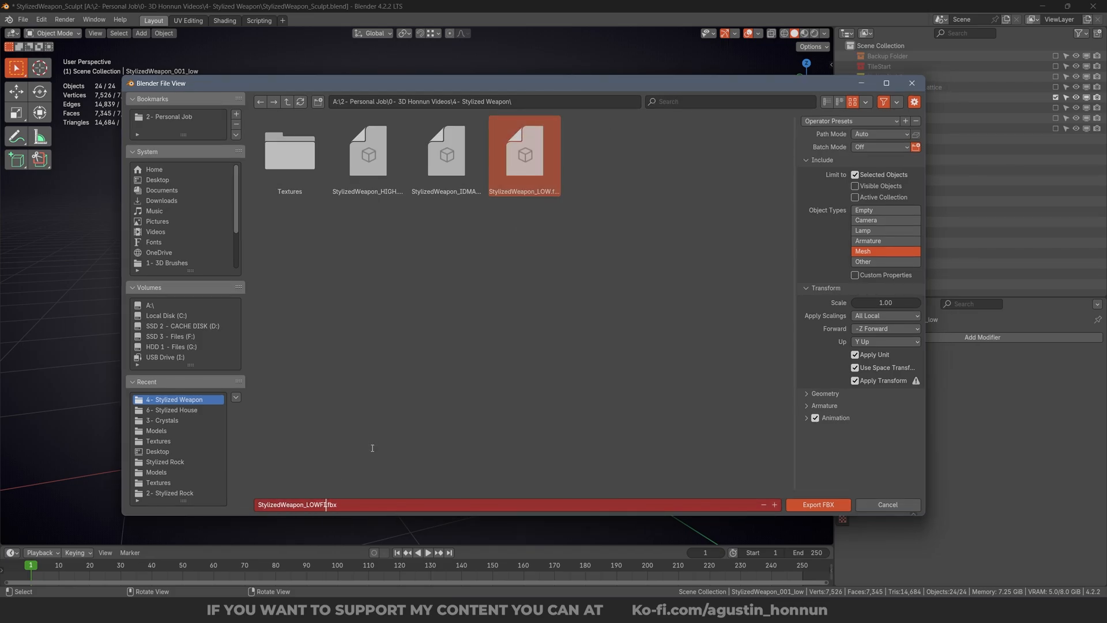
pyautogui.click(818, 505)
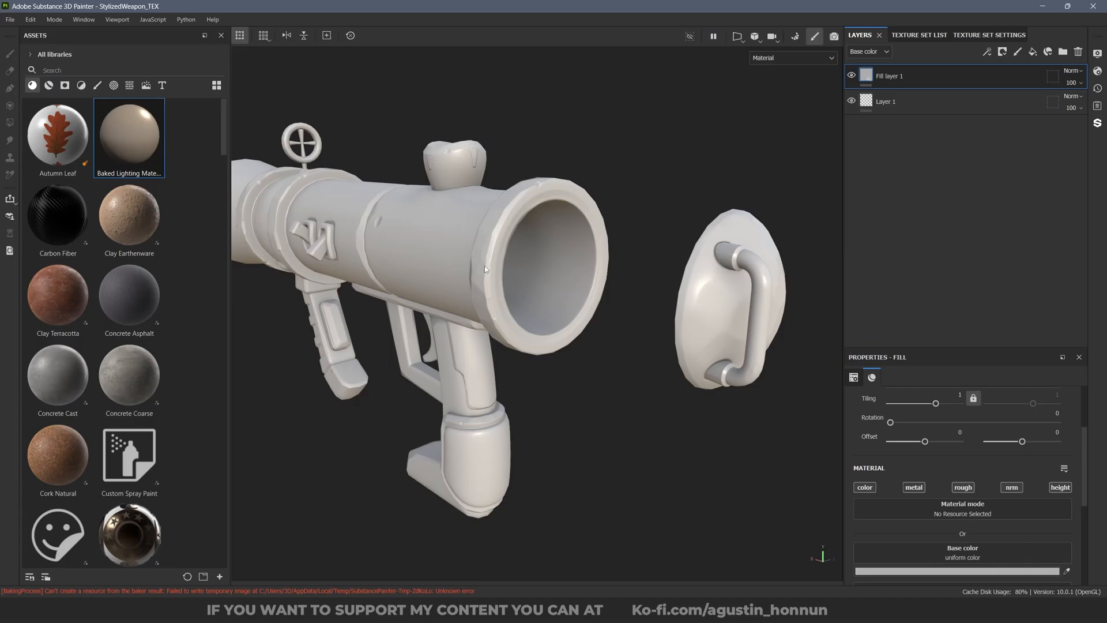
# In Substance 3D Painter, replace the project's mesh with StylizedWeapon_LOWFINISHED through the project configuration.
pyautogui.scroll(3, 494, 261)
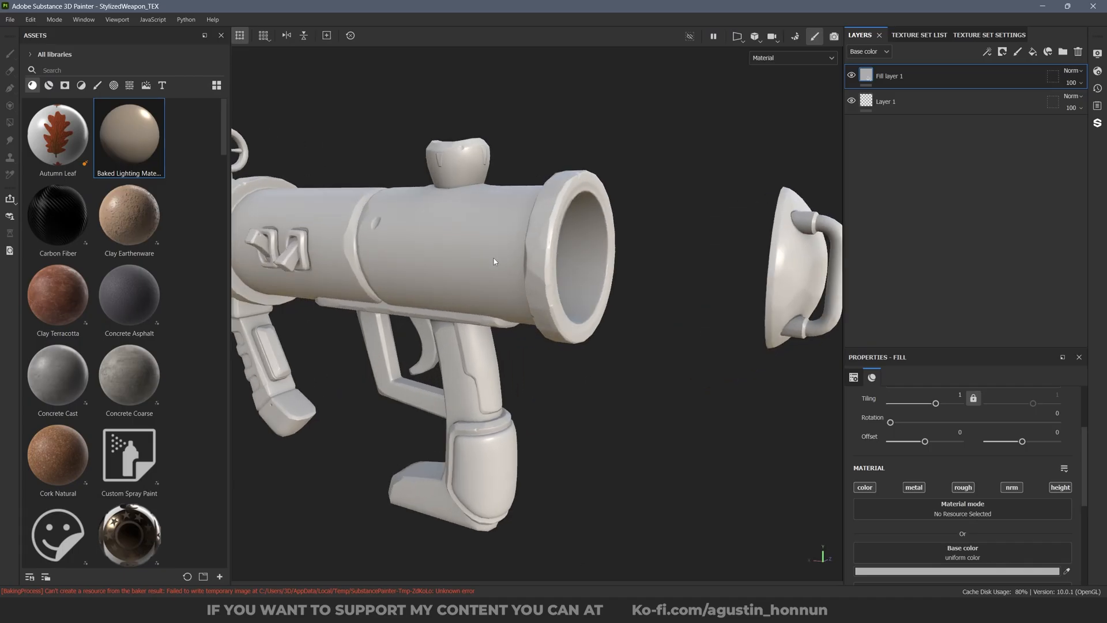
pyautogui.click(30, 19)
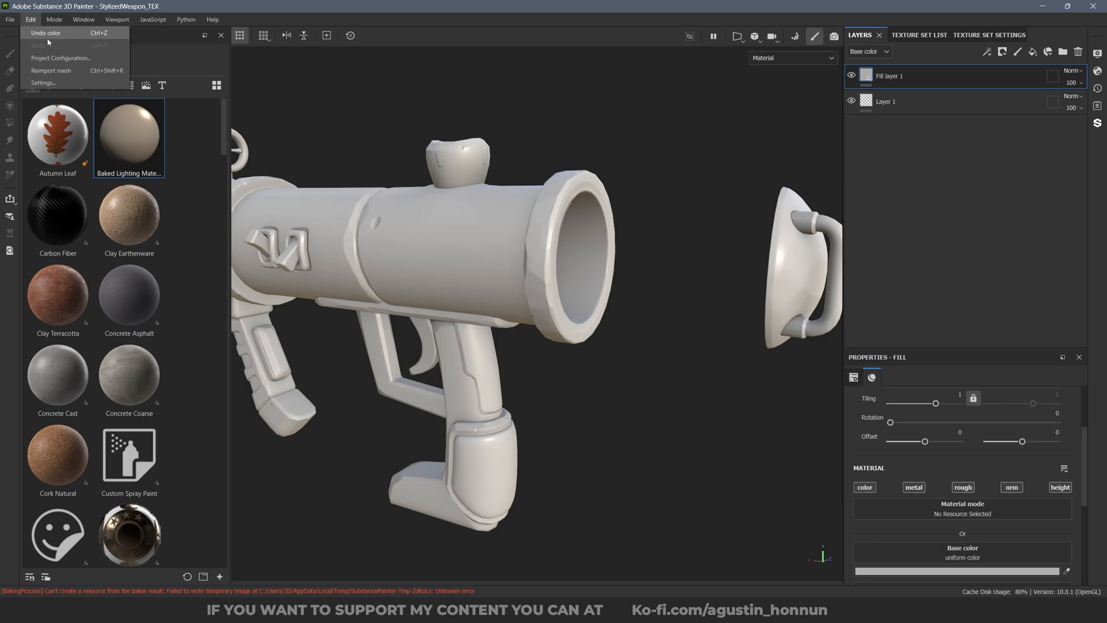
pyautogui.click(69, 60)
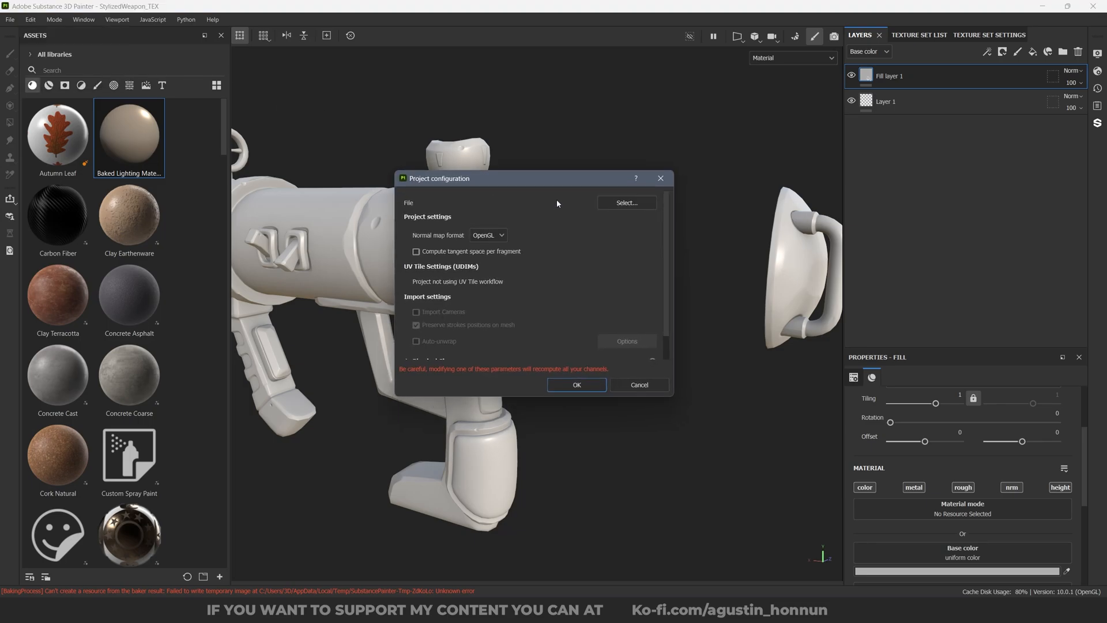
pyautogui.click(621, 205)
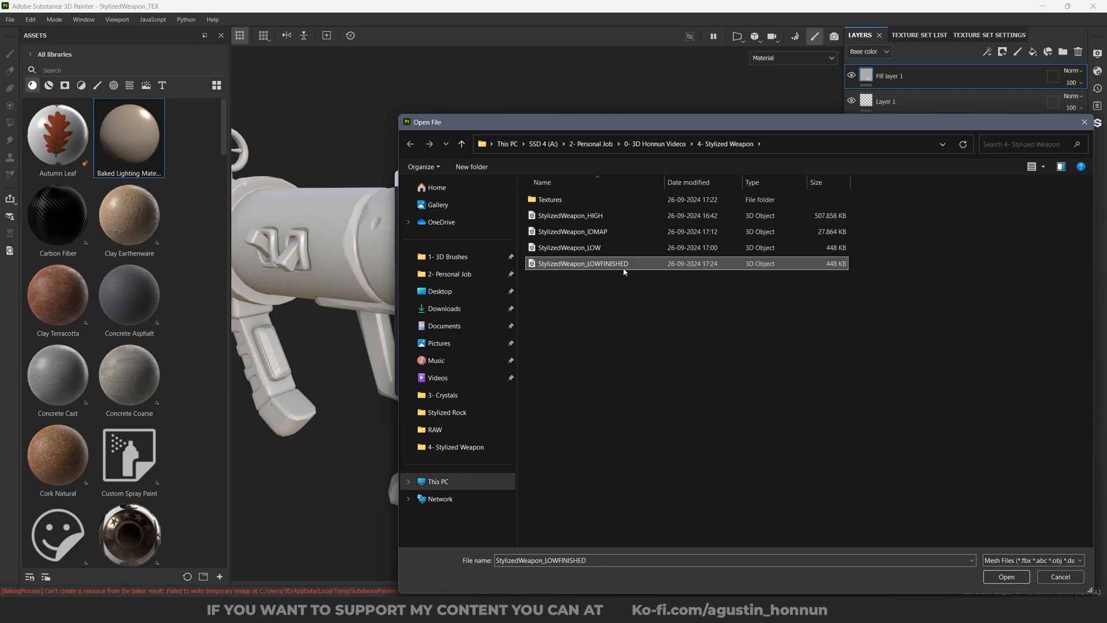
pyautogui.click(1009, 580)
pyautogui.click(580, 385)
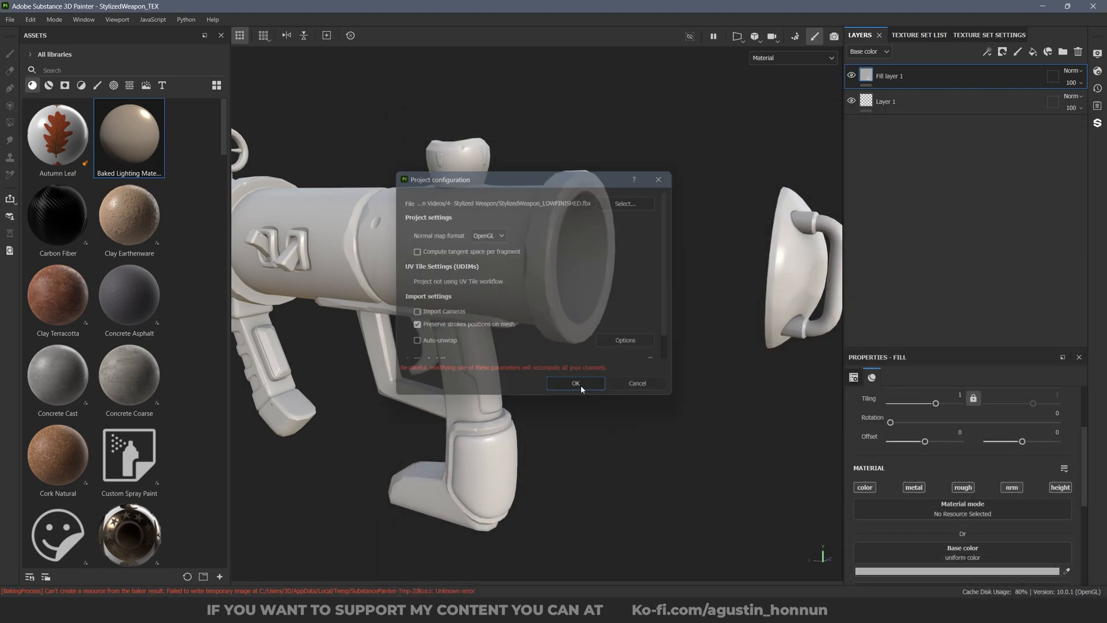
# Enlarge the 3D view by hiding the side panels and examine the bomb inside the muzzle up close.
pyautogui.press('Tab')
pyautogui.keyDown('alt'); pyautogui.moveTo(629, 268); pyautogui.dragTo(535, 287); pyautogui.keyUp('alt')
pyautogui.keyDown('shift'); pyautogui.moveTo(535, 287); pyautogui.dragTo(495, 283, button='right'); pyautogui.keyUp('shift')
pyautogui.scroll(5, 495, 284)
pyautogui.keyDown('alt'); pyautogui.moveTo(495, 284); pyautogui.dragTo(350, 153); pyautogui.keyUp('alt')
pyautogui.scroll(-4, 546, 275)
pyautogui.scroll(6, 572, 255)
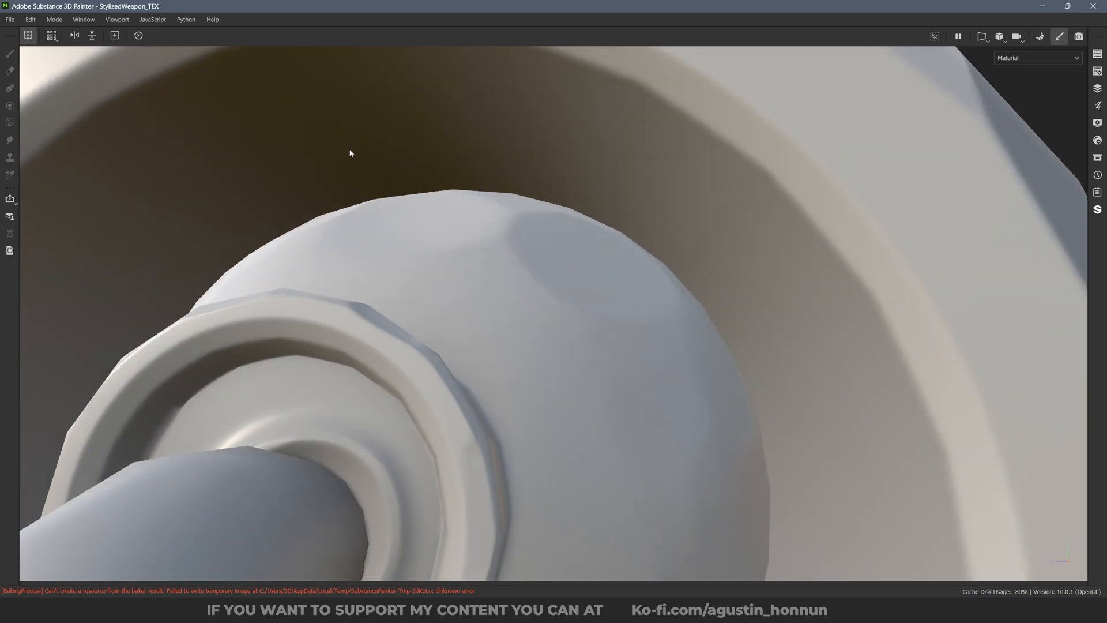
pyautogui.scroll(-10, 806, 467)
# Examine the rear opening, the hinge and the inside of the open cap, and view the whole launcher.
pyautogui.keyDown('alt'); pyautogui.moveTo(640, 346); pyautogui.dragTo(433, 305); pyautogui.keyUp('alt')
pyautogui.moveTo(643, 258)
pyautogui.keyDown('alt'); pyautogui.mouseDown()
pyautogui.moveTo(509, 244)
pyautogui.moveTo(520, 264)
pyautogui.moveTo(610, 275)
pyautogui.moveTo(129, 261)
pyautogui.moveTo(715, 183)
pyautogui.moveTo(425, 274)
pyautogui.moveTo(680, 258)
pyautogui.mouseUp(); pyautogui.keyUp('alt')
pyautogui.scroll(3, 510, 244)
pyautogui.scroll(3, 520, 268)
pyautogui.scroll(-5, 715, 183)
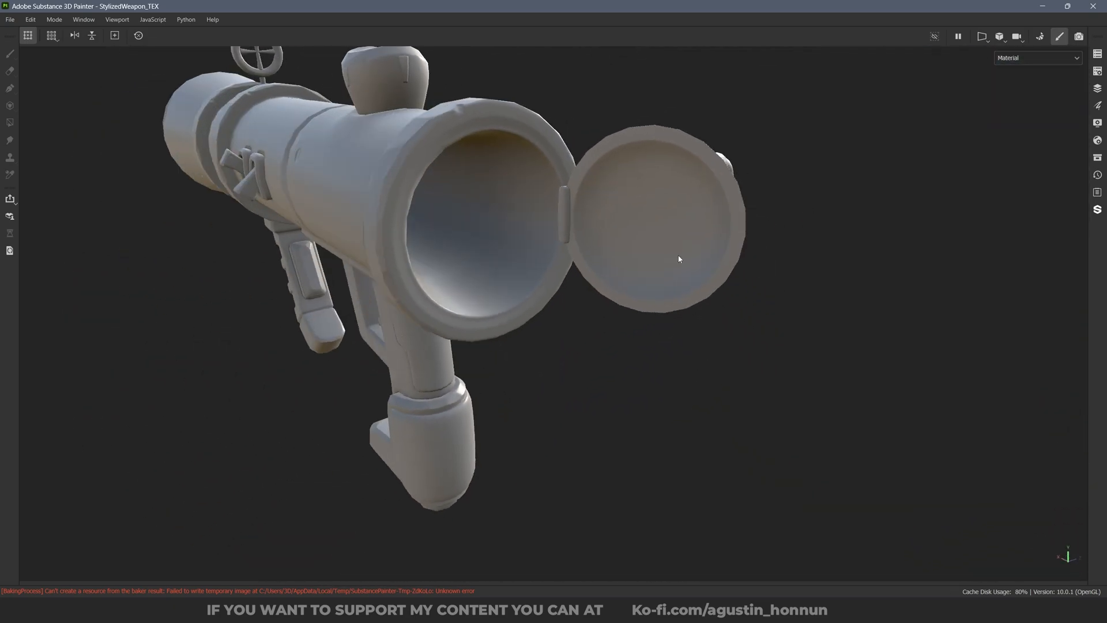
pyautogui.scroll(4, 593, 220)
pyautogui.keyDown('alt'); pyautogui.moveTo(593, 220); pyautogui.dragTo(968, 230); pyautogui.keyUp('alt')
pyautogui.scroll(-8, 607, 243)
pyautogui.scroll(4, 594, 265)
pyautogui.keyDown('alt'); pyautogui.moveTo(691, 271); pyautogui.dragTo(617, 259); pyautogui.keyUp('alt')
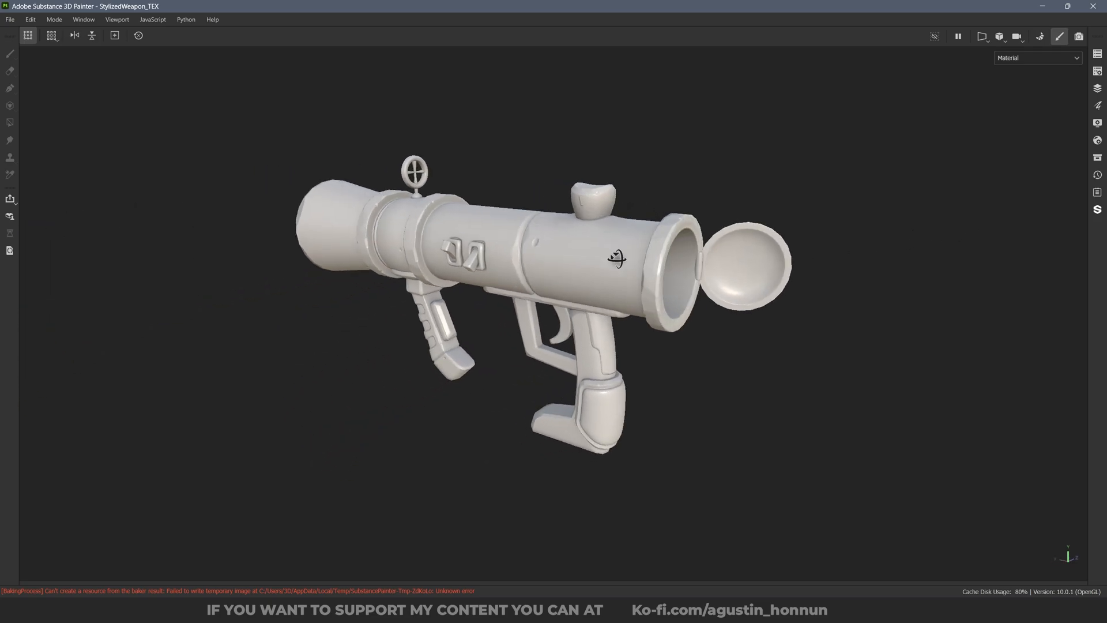
# Switch the project's mesh back to StylizedWeapon_LOW and view the separated bomb and cap.
pyautogui.click(34, 19)
pyautogui.click(39, 54)
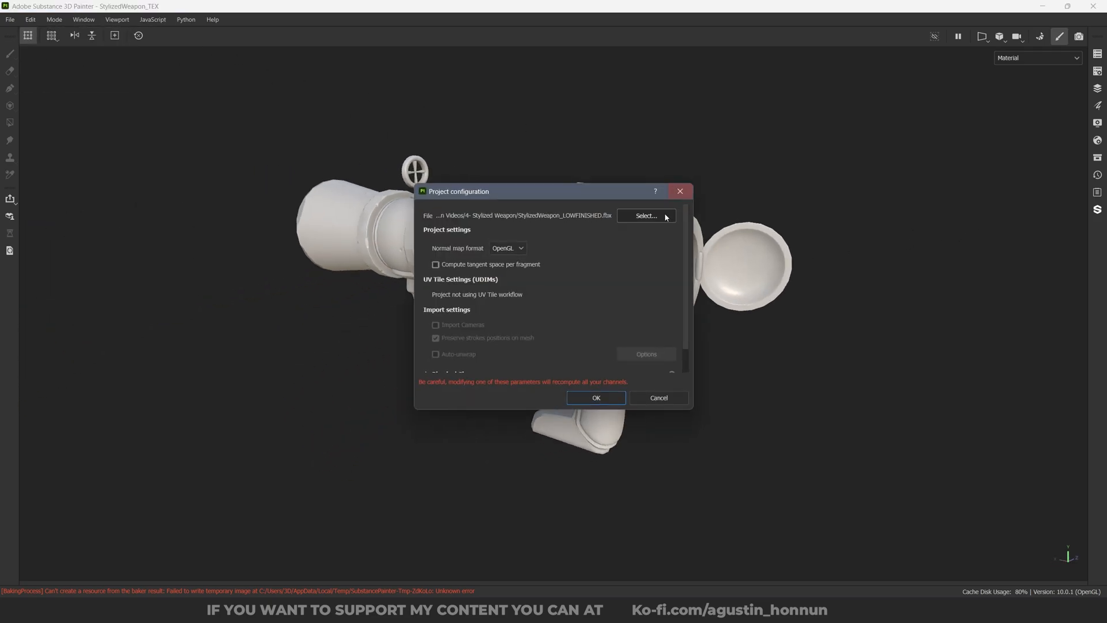
pyautogui.click(662, 220)
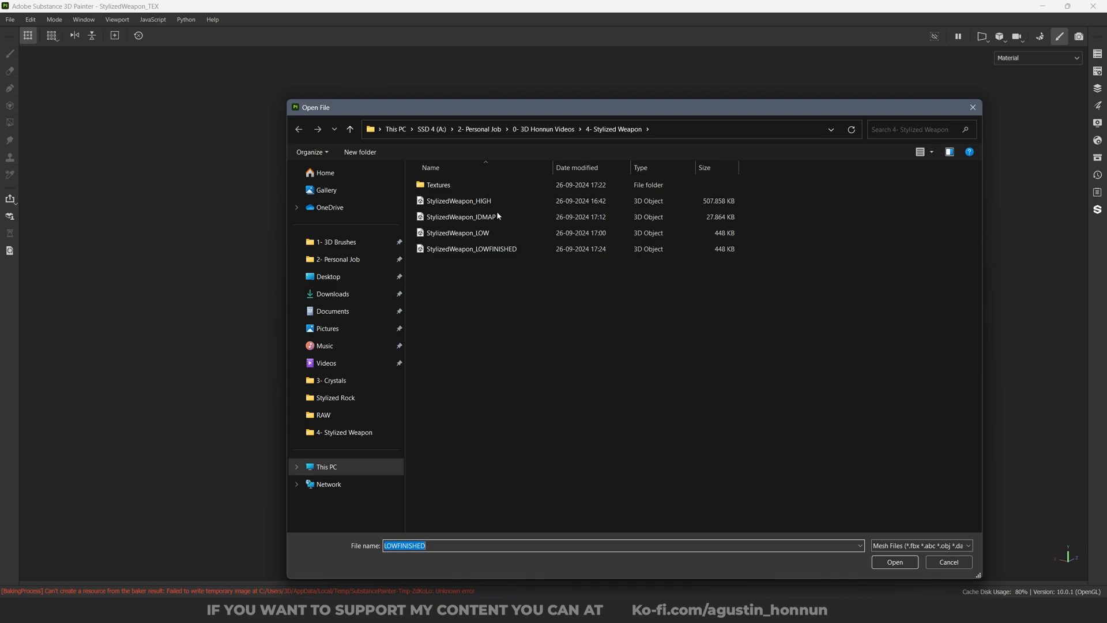
pyautogui.doubleClick(494, 233)
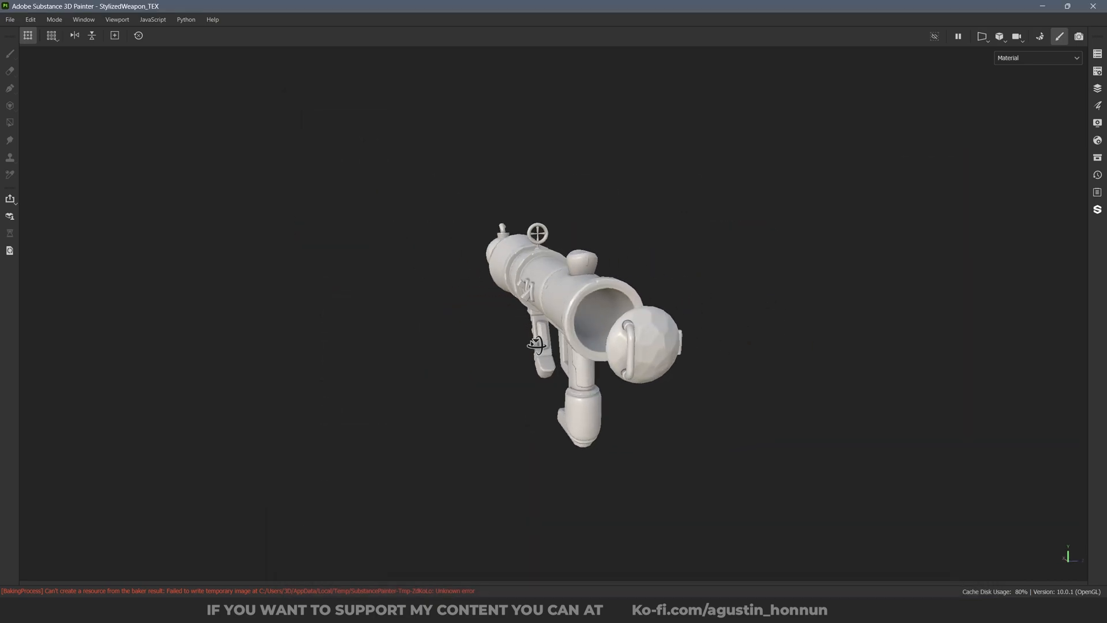
pyautogui.keyDown('alt'); pyautogui.moveTo(535, 345); pyautogui.dragTo(627, 337); pyautogui.keyUp('alt')
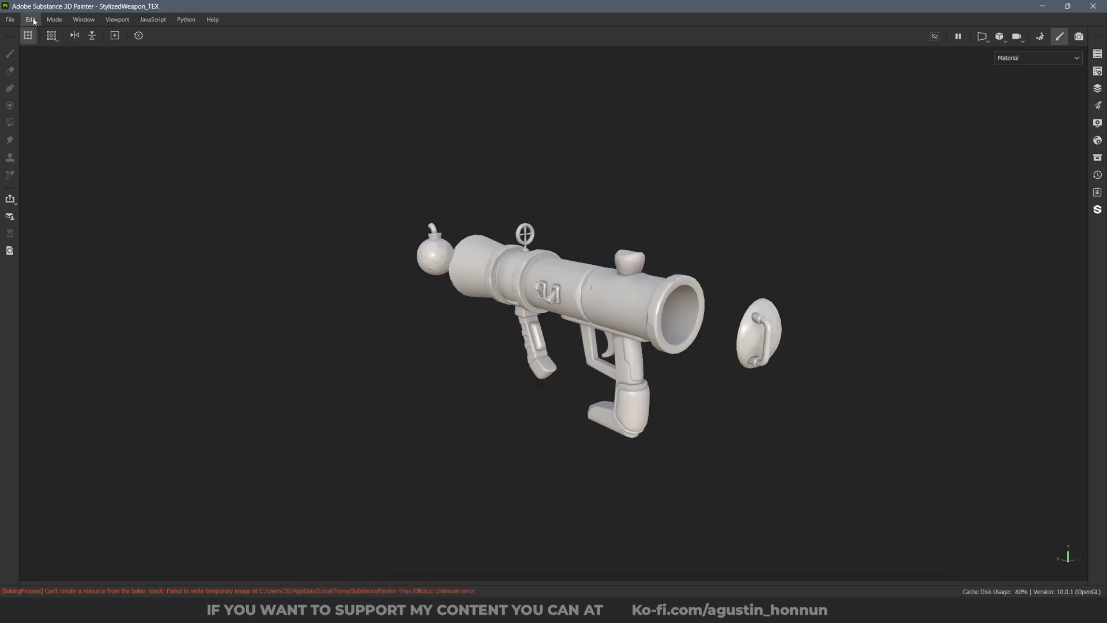
# Set the project's mesh to StylizedWeapon_LOWFINISHED again and view the assembled launcher.
pyautogui.click(32, 19)
pyautogui.click(57, 70)
pyautogui.click(662, 220)
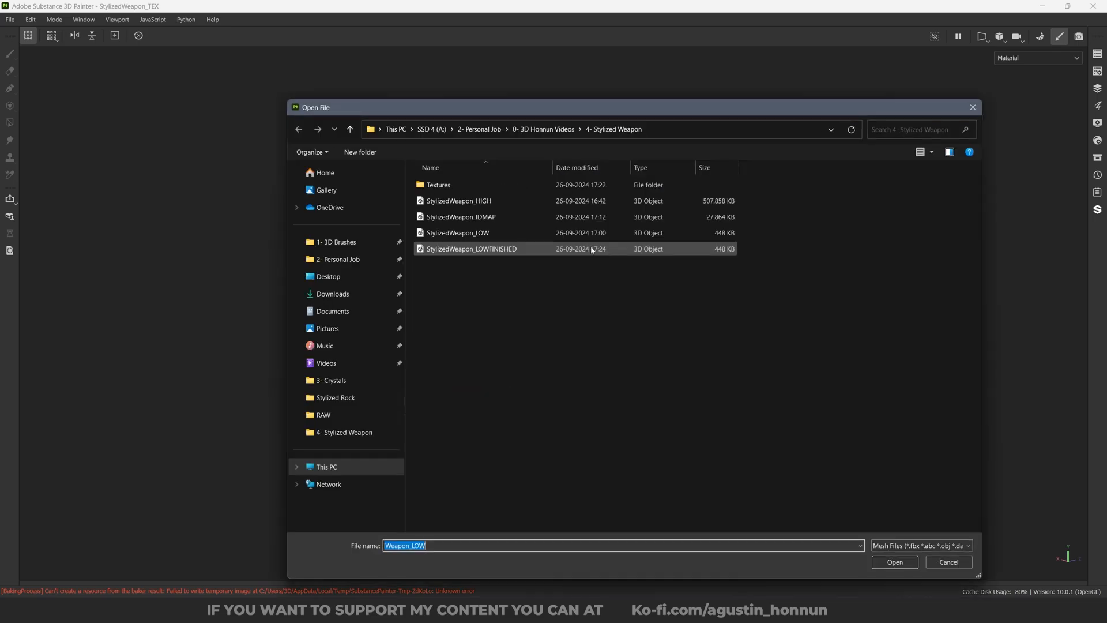
pyautogui.doubleClick(537, 248)
pyautogui.click(598, 398)
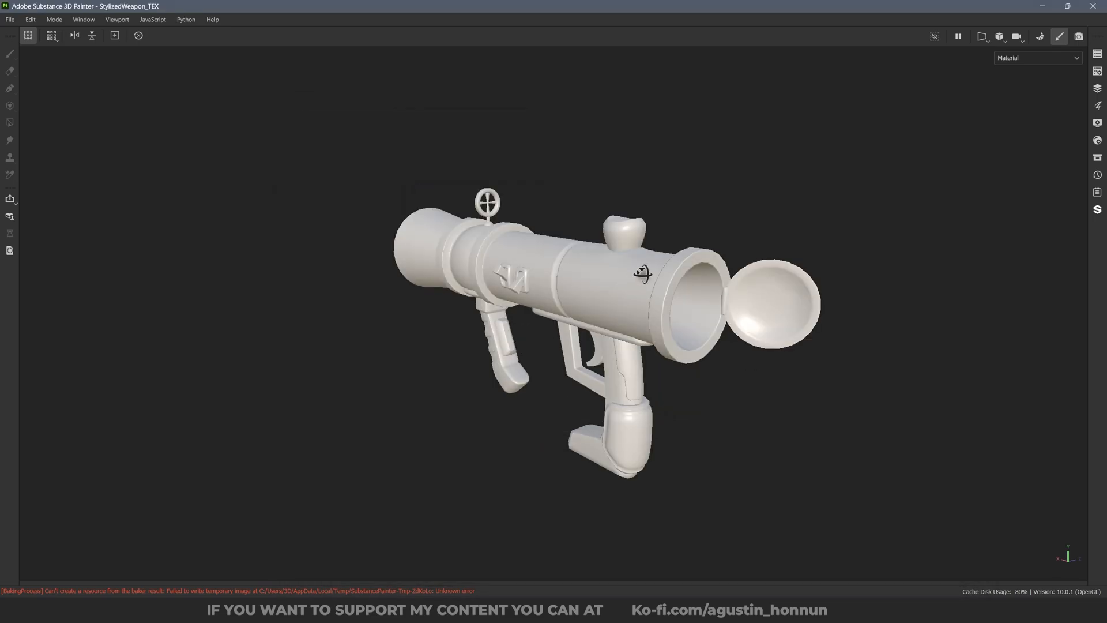
pyautogui.keyDown('alt'); pyautogui.moveTo(880, 283); pyautogui.dragTo(766, 300); pyautogui.keyUp('alt')
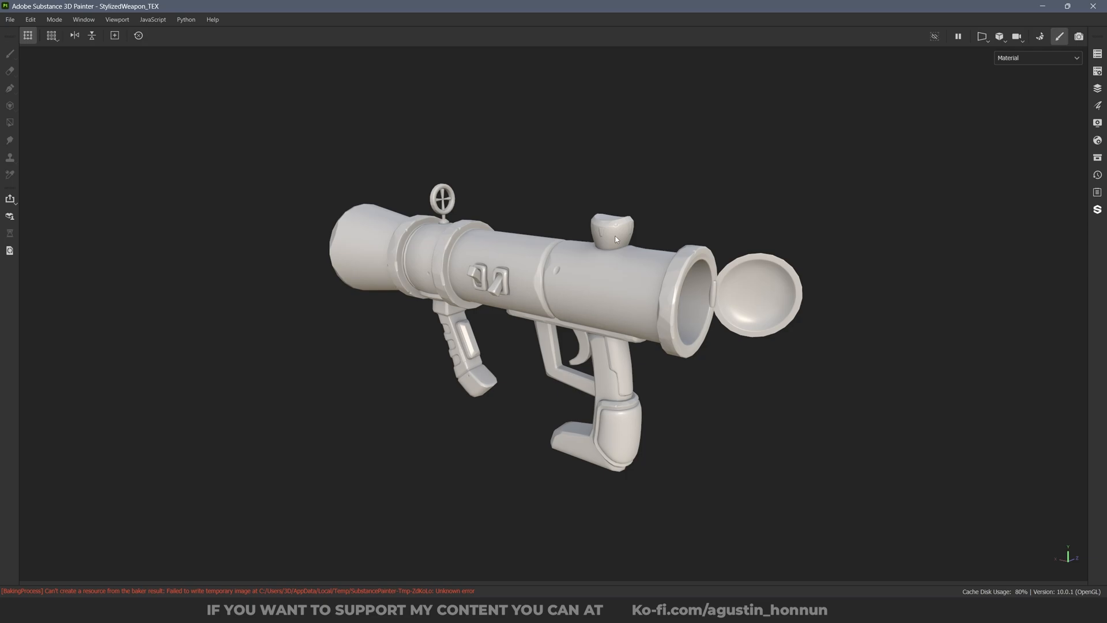
# Replace the project's mesh with the StylizedWeapon_LOW file, keeping stroke positions preserved on the mesh.
pyautogui.click(34, 25)
pyautogui.click(58, 54)
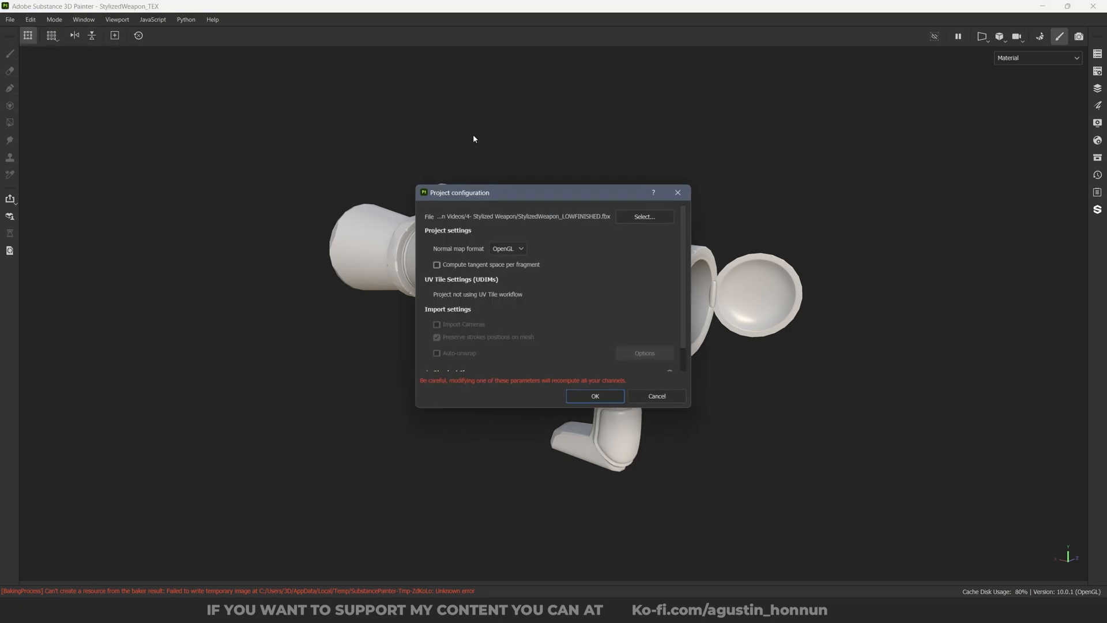
pyautogui.click(648, 218)
pyautogui.doubleClick(513, 239)
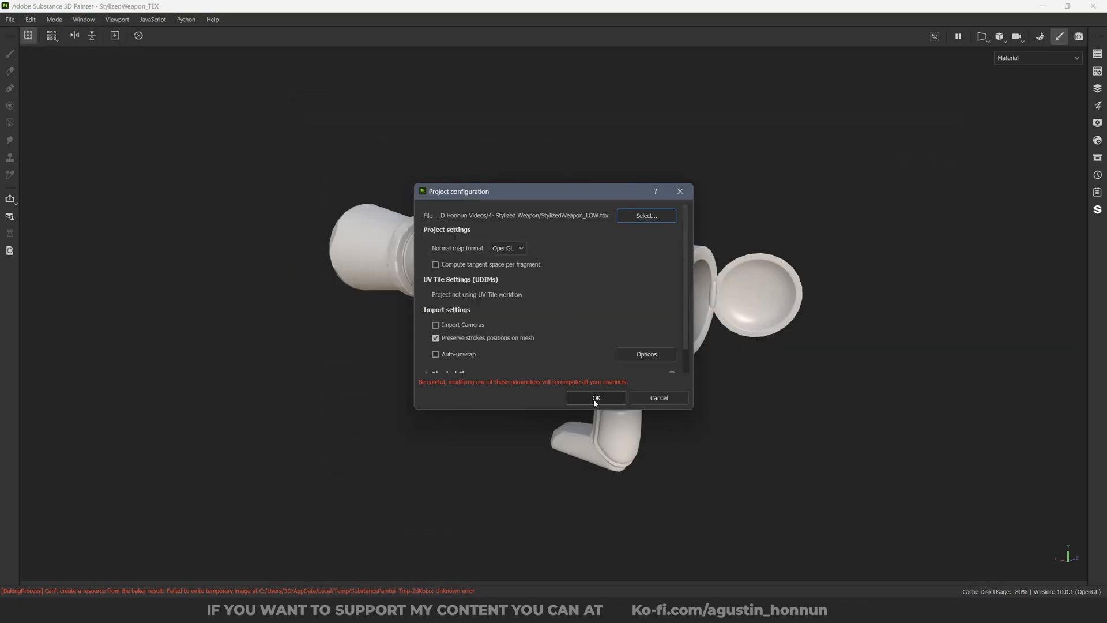
pyautogui.click(596, 399)
# Load StylizedWeapon_LOWFINISHED as the project's mesh to bring back the assembled launcher.
pyautogui.click(31, 21)
pyautogui.click(53, 56)
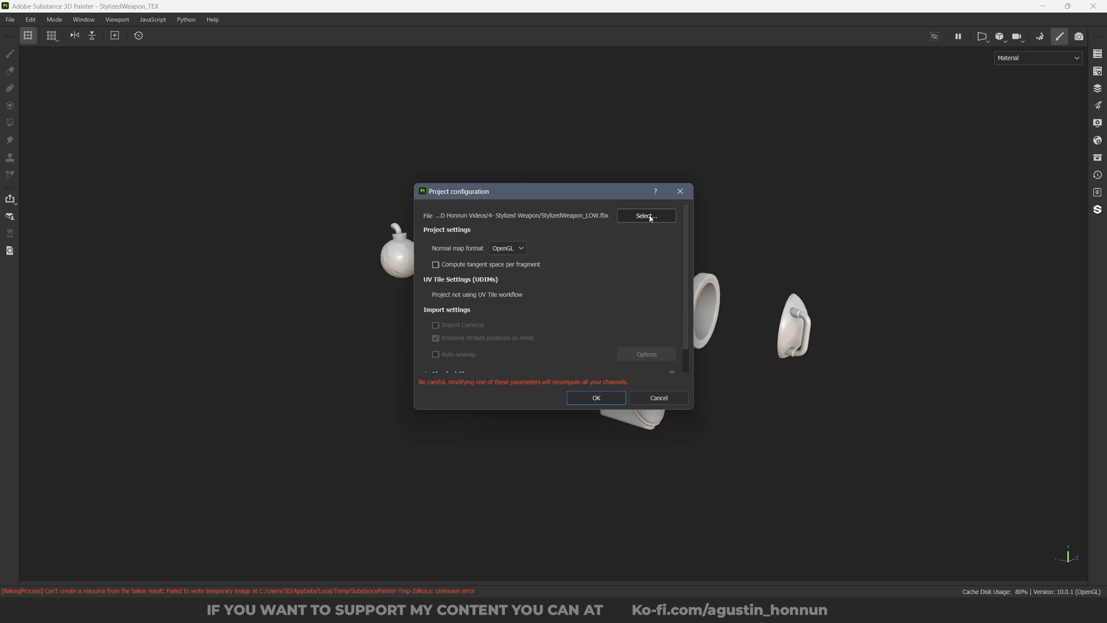
pyautogui.click(651, 216)
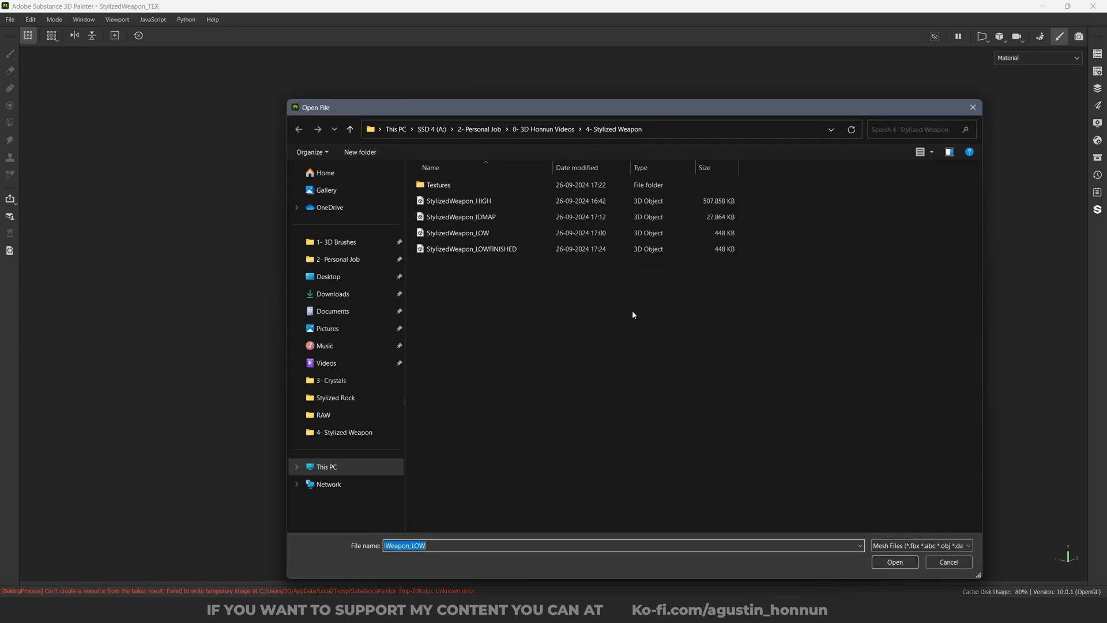
pyautogui.doubleClick(506, 248)
pyautogui.click(598, 397)
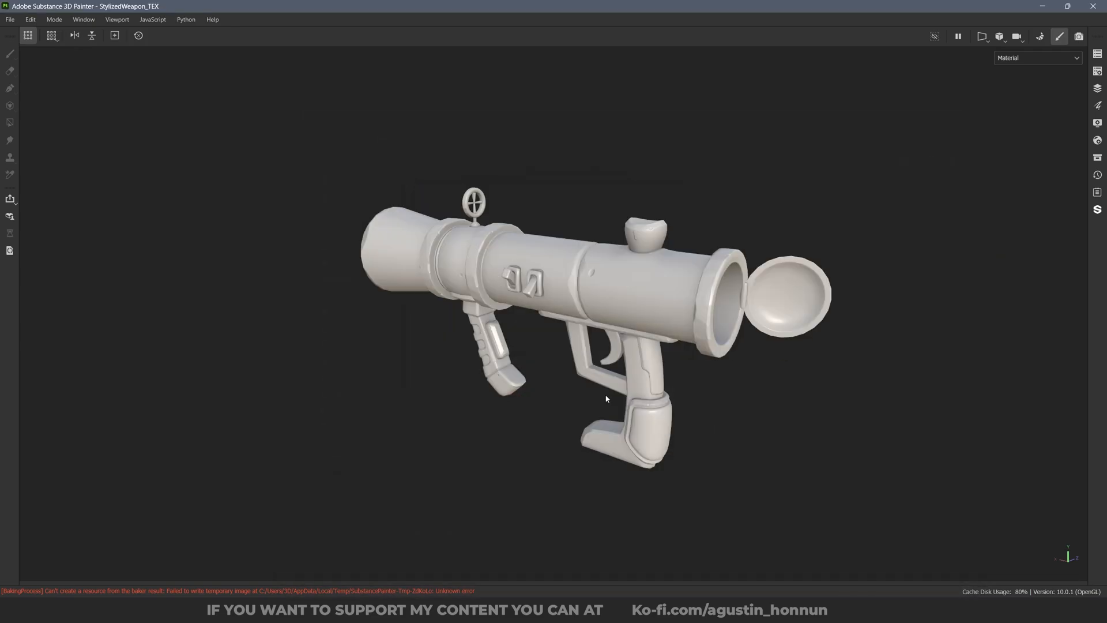
# View the launcher from its other side and frame the whole model with the separated cap and bomb.
pyautogui.moveTo(489, 392)
pyautogui.keyDown('alt'); pyautogui.mouseDown()
pyautogui.moveTo(808, 346)
pyautogui.moveTo(798, 346)
pyautogui.mouseUp(); pyautogui.keyUp('alt')
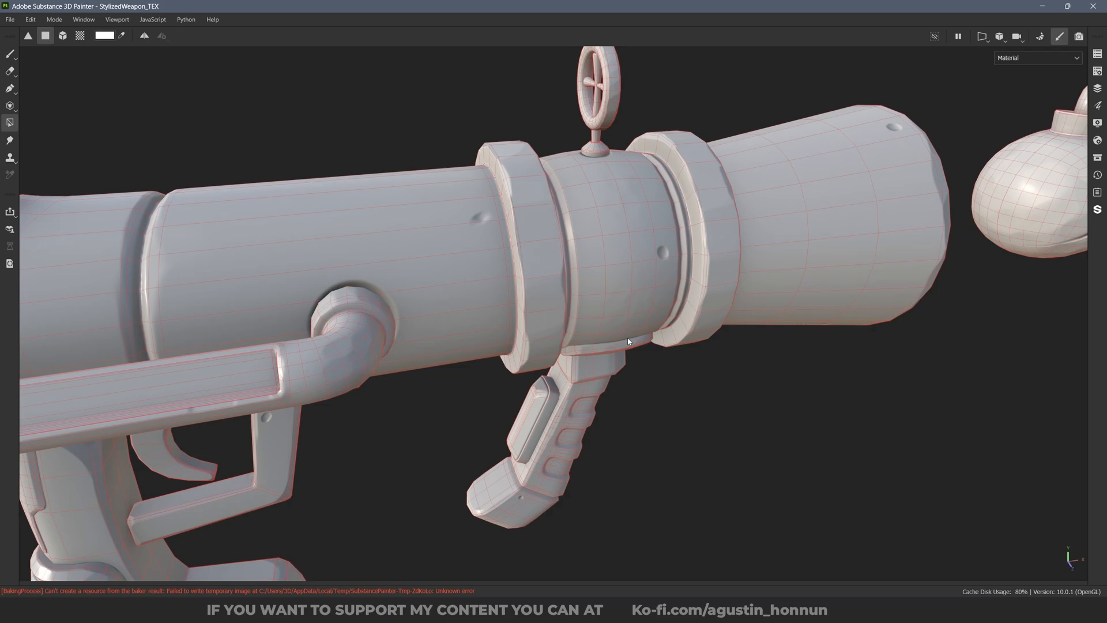
pyautogui.press('f')
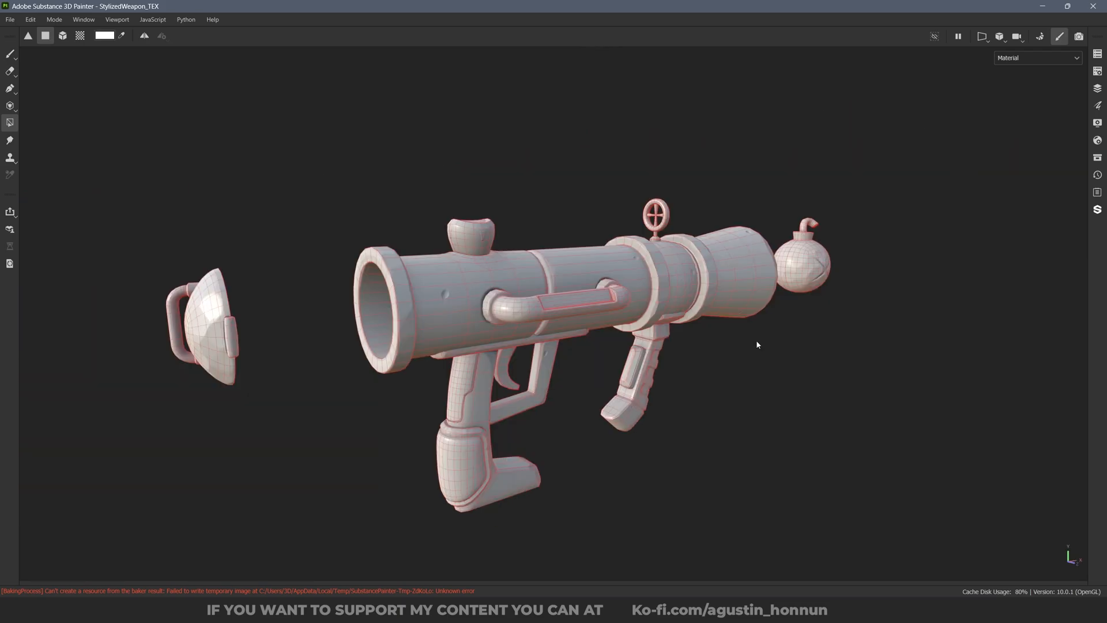